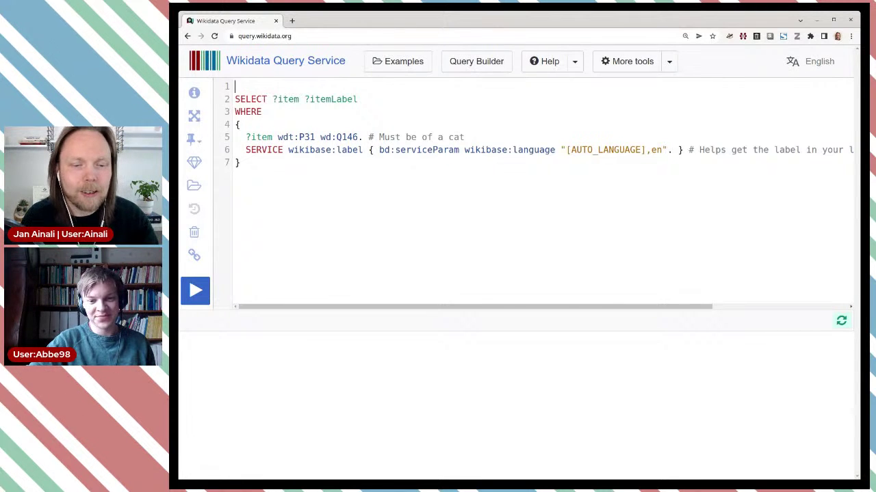
Step: Remove the blank first line and the "# Must be of a cat" comment from the cats example query
key(Delete)
drag(368, 124, 476, 120)
key(BackSpace)
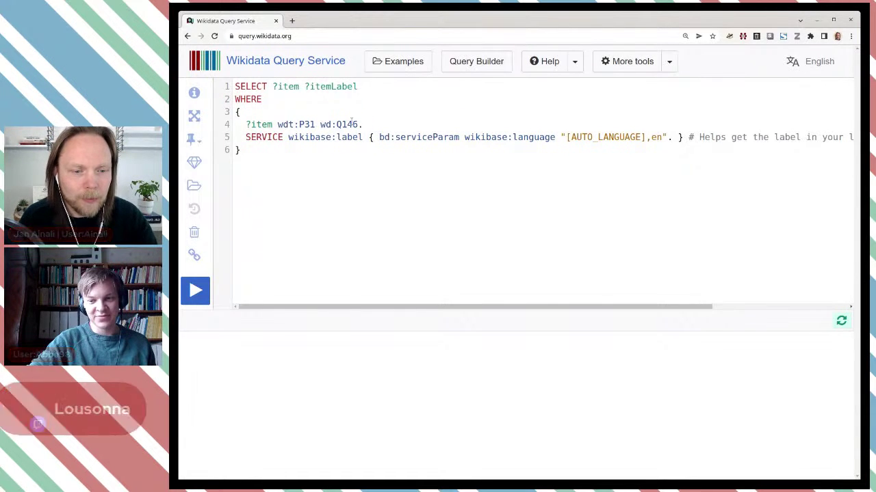
Step: Replace the cat item Q146 in the P31 triple with hackathon (Q46855) and run the query
mouse_move(345, 125)
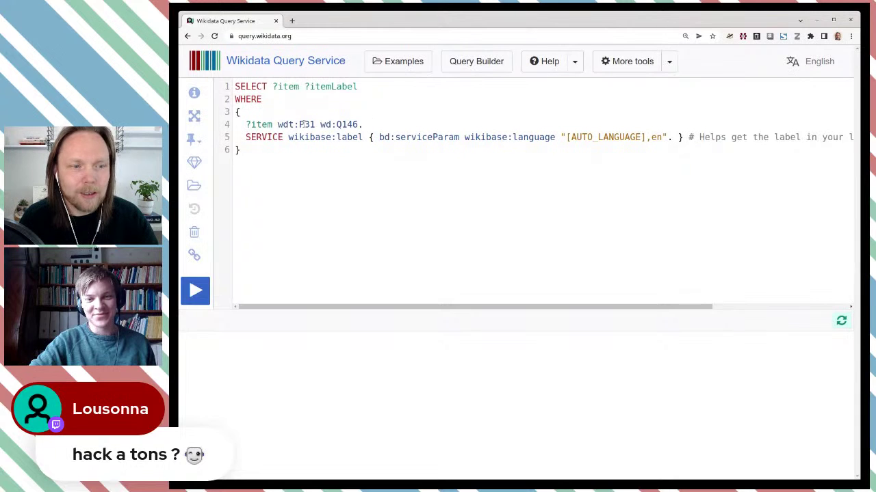
double_click(358, 125)
key(BackSpace)
text(hackat)
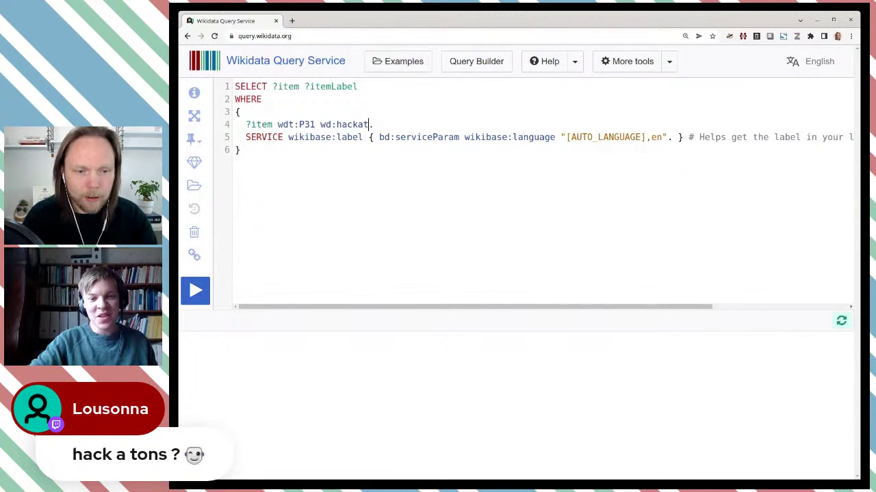
text(hn)
key(BackSpace)
text(on)
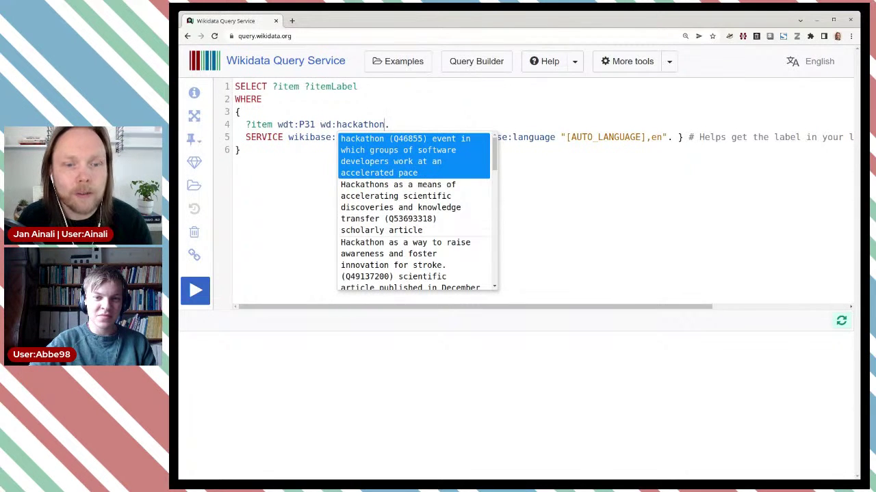
click(377, 156)
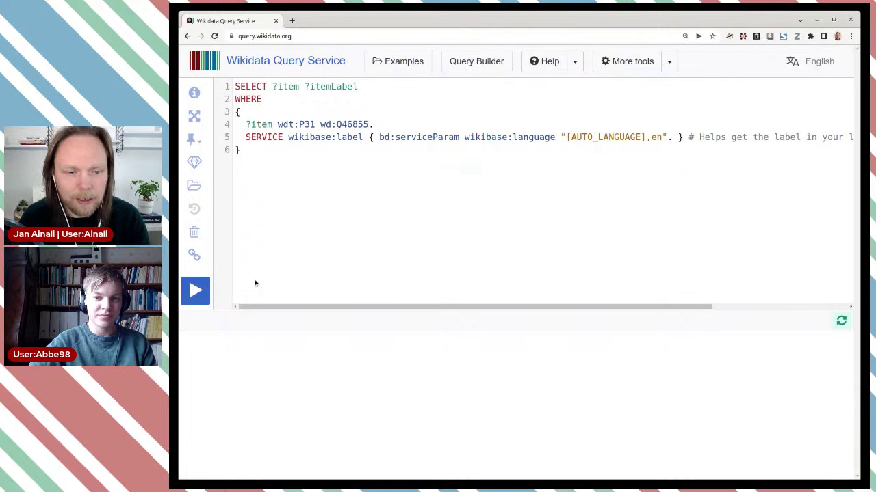
click(197, 295)
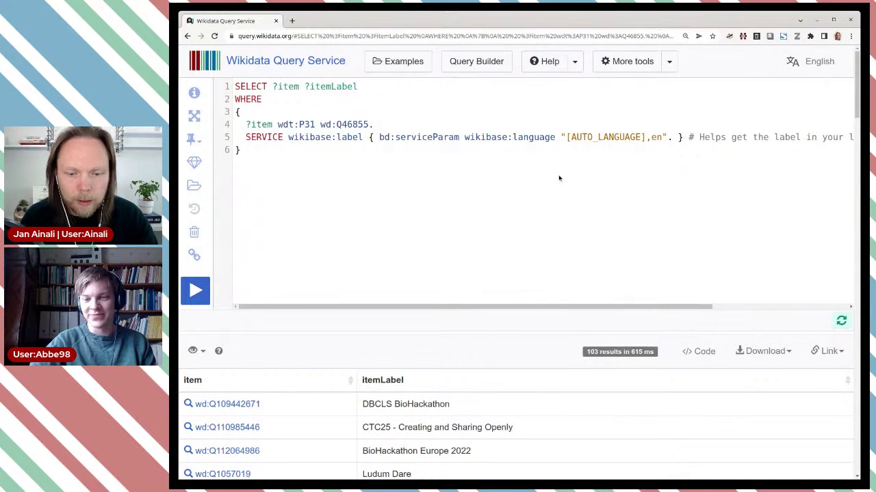
Step: Look through the unsorted hackathon results, checking the item labels and the years in their names
scroll(559, 178, down, 2)
scroll(559, 177, down, 3)
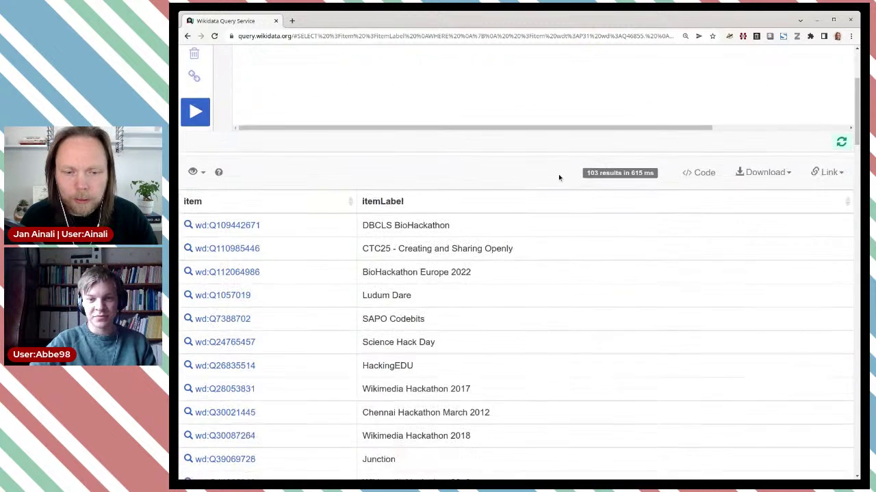
scroll(565, 170, down, 2)
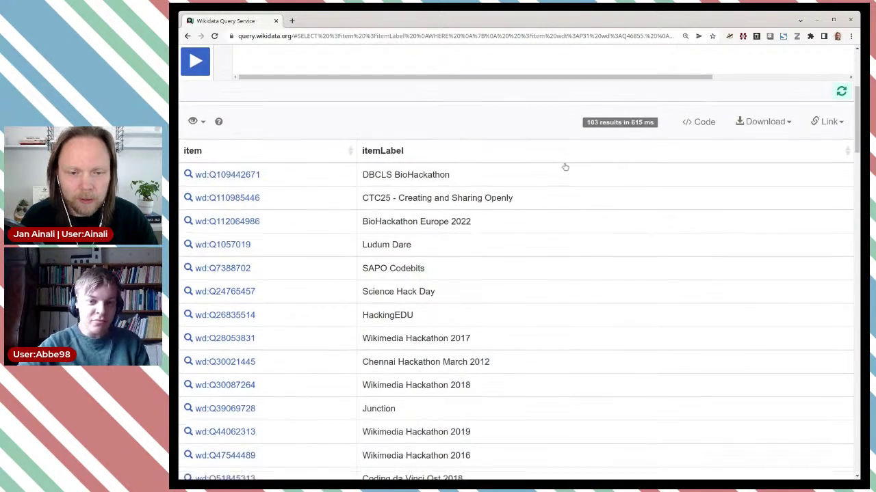
scroll(565, 167, down, 3)
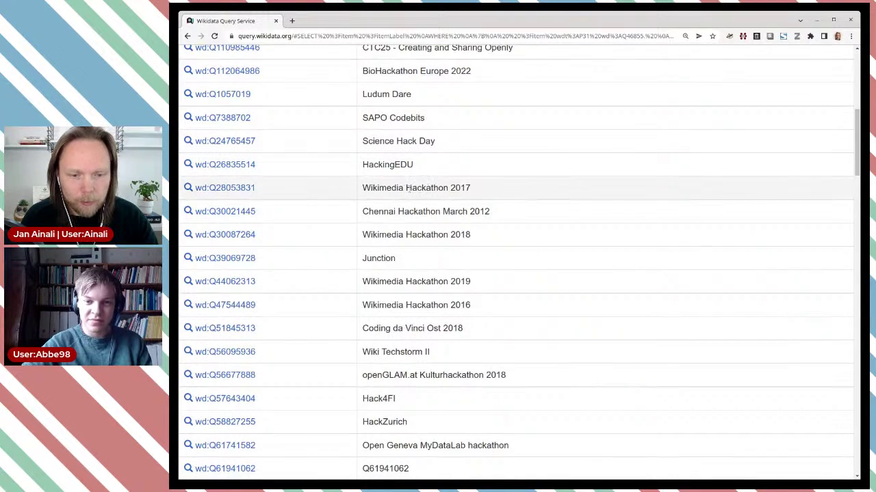
double_click(462, 188)
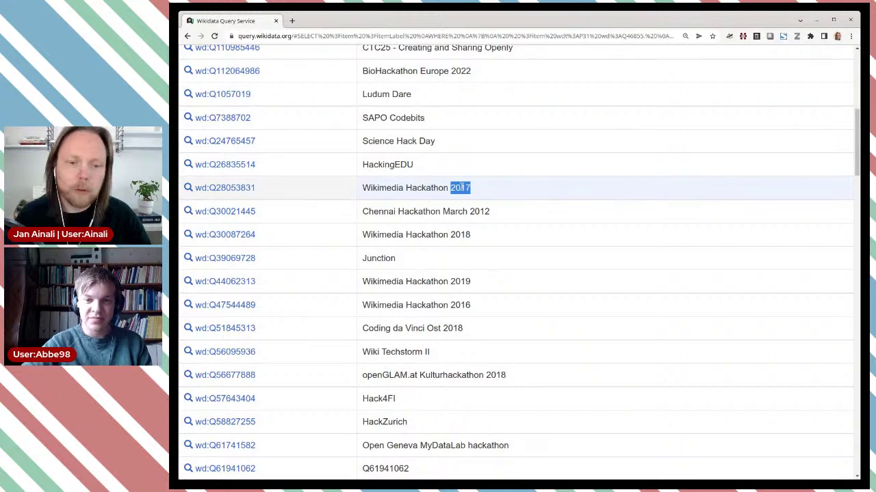
scroll(472, 252, down, 1)
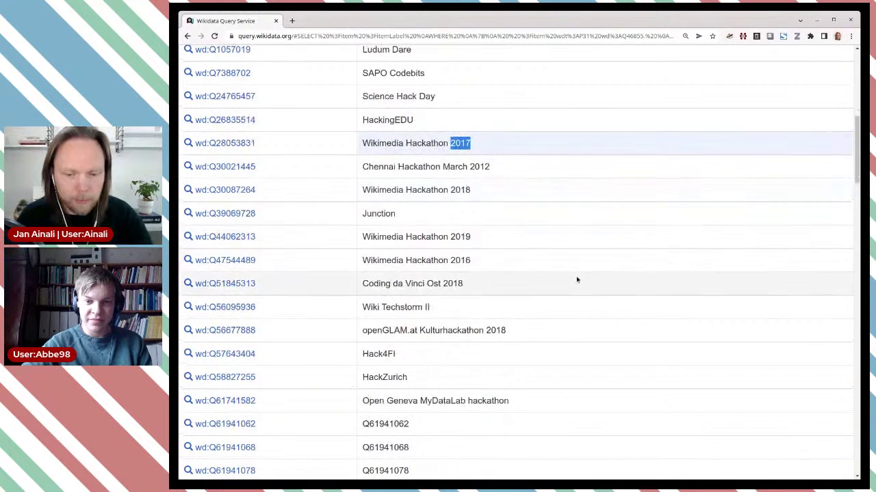
scroll(577, 278, up, 3)
scroll(577, 280, up, 3)
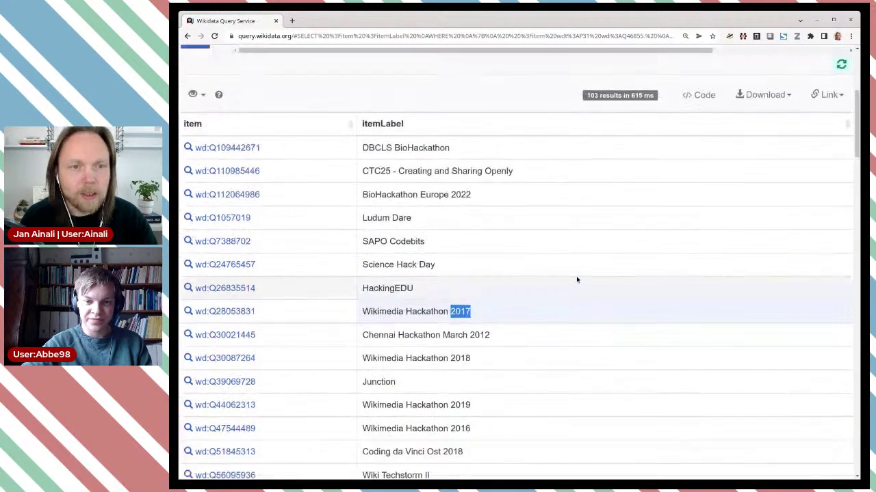
scroll(577, 275, up, 5)
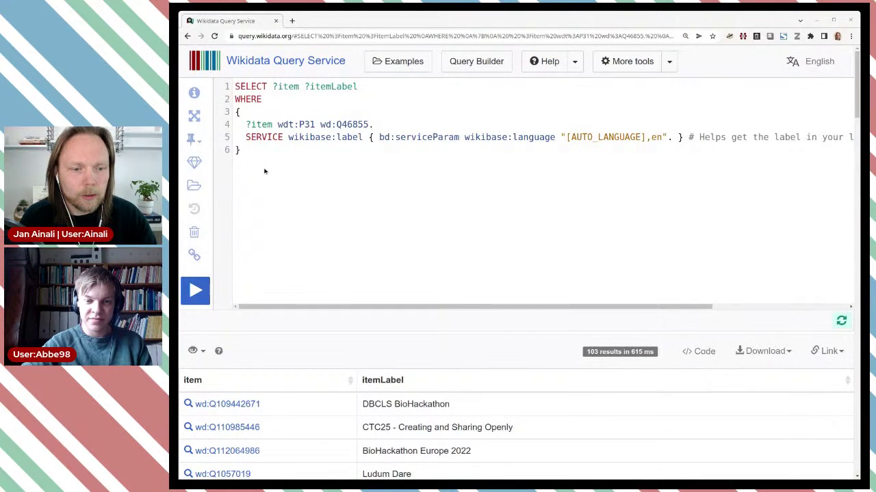
Step: Add ORDER BY ?itemLabel after the closing brace of the query and run it again
click(265, 149)
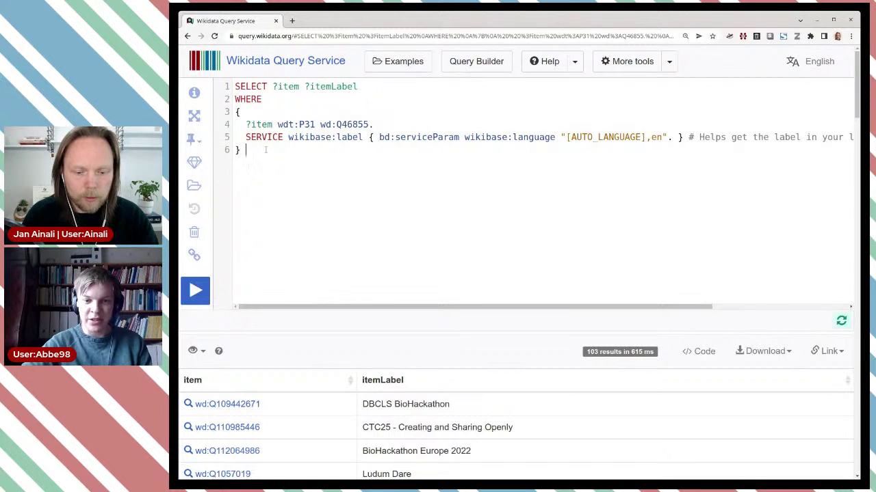
text(ORDER )
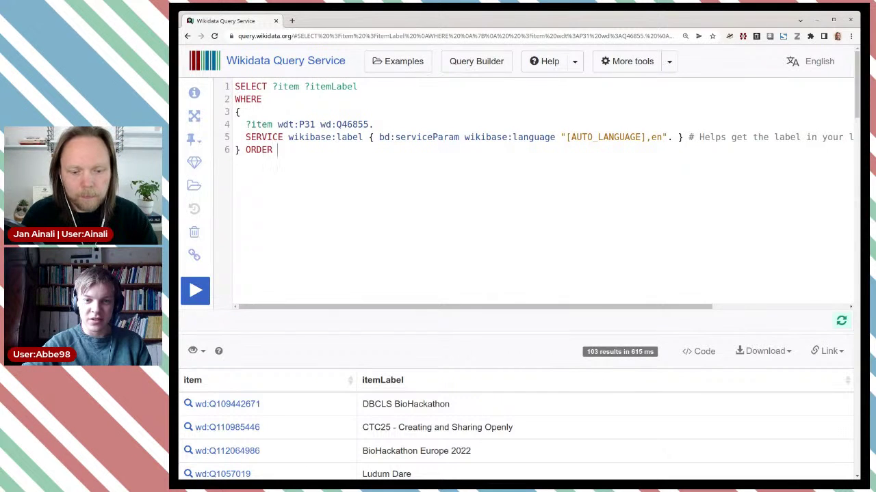
text(BY ?)
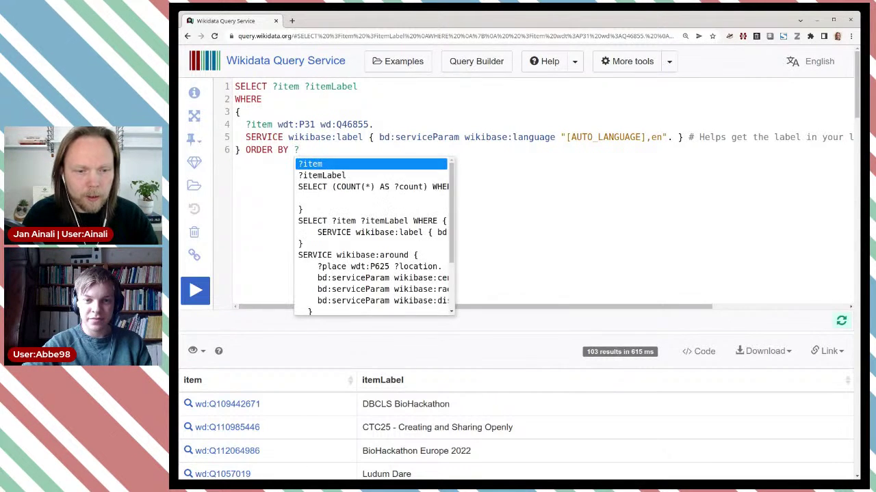
key(Down)
key(Return)
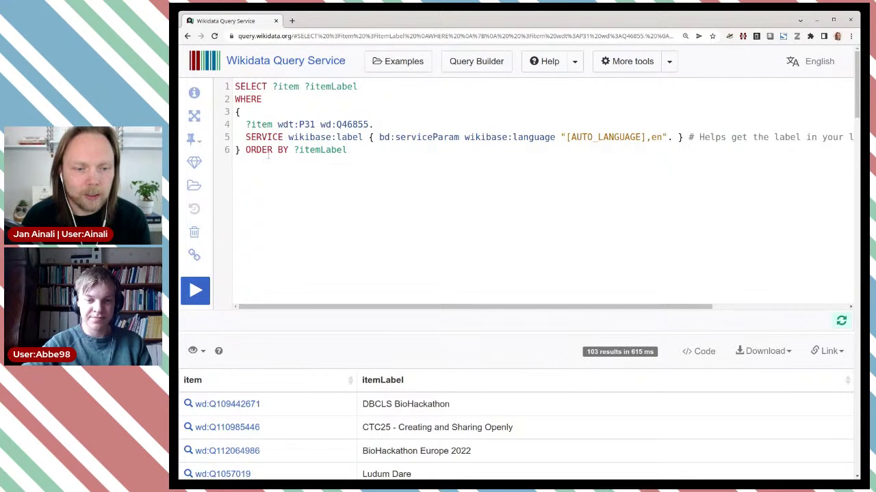
click(198, 292)
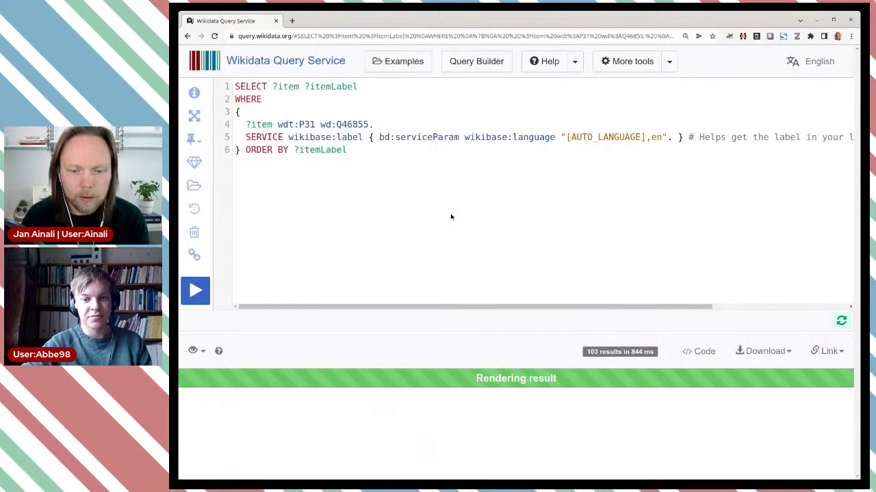
Step: Open the unlabelled result Q61941062, show all its entered languages to check the Japanese label, and return to the query results
scroll(495, 180, down, 3)
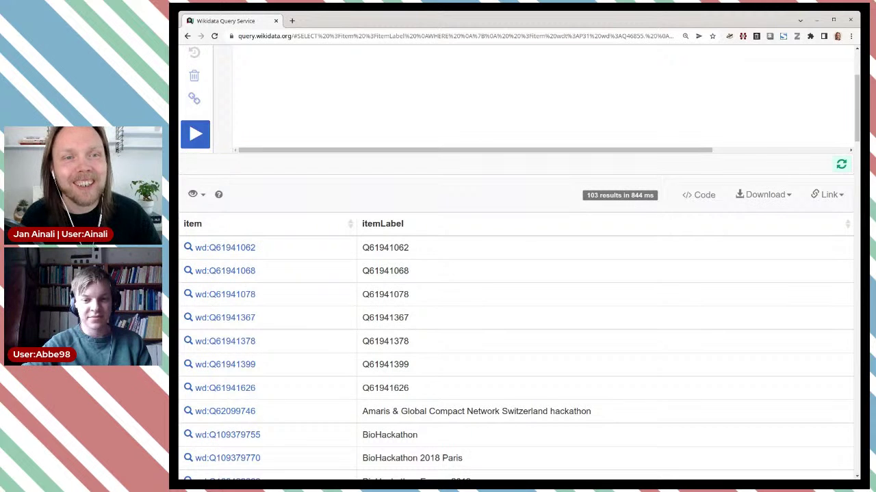
scroll(499, 176, down, 1)
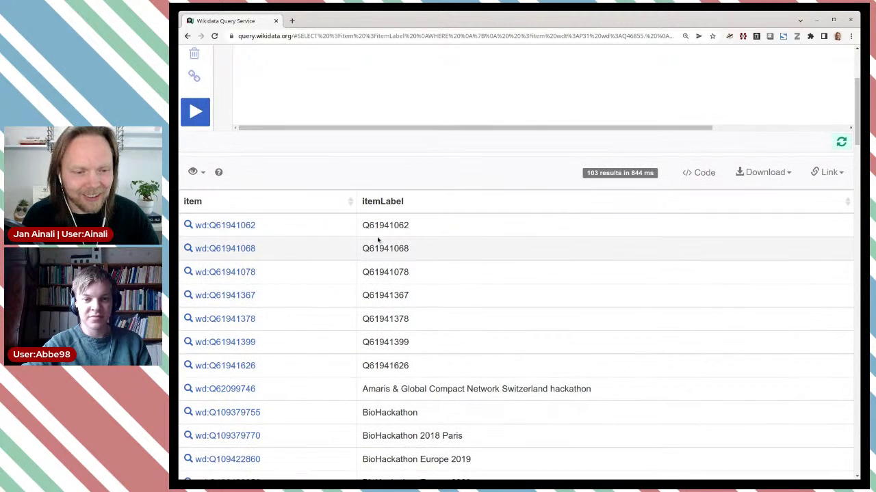
click(241, 231)
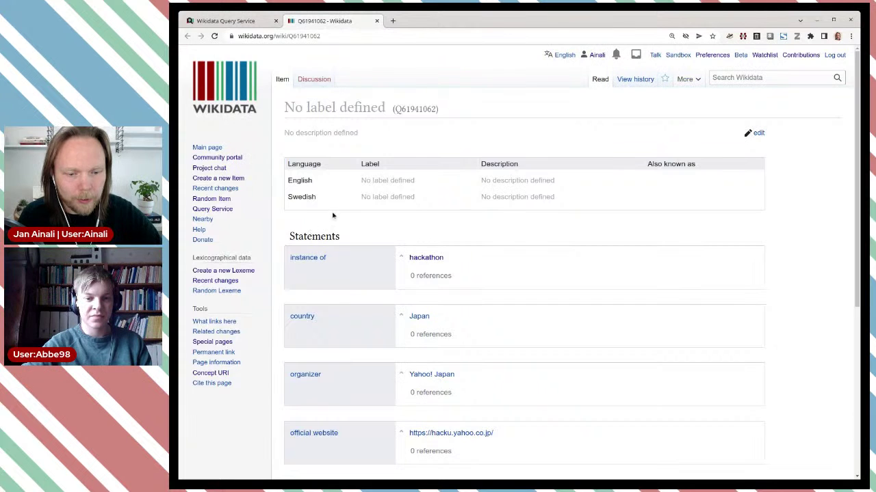
scroll(354, 254, down, 1)
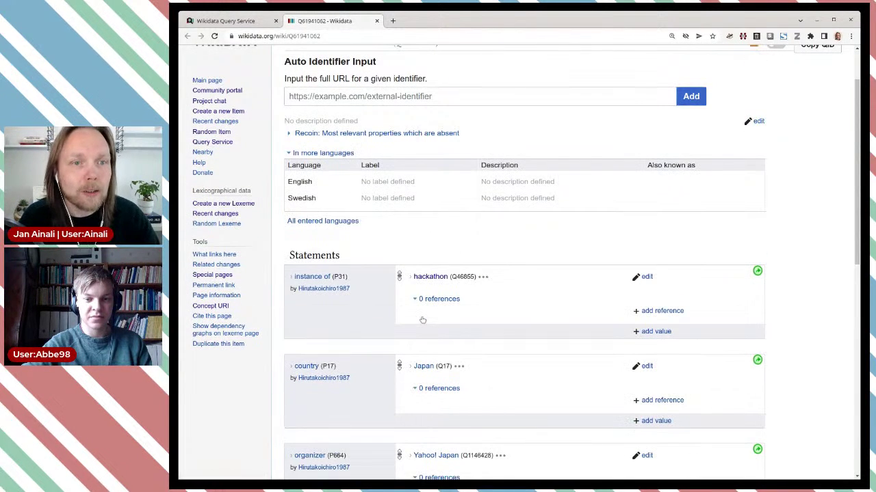
click(331, 220)
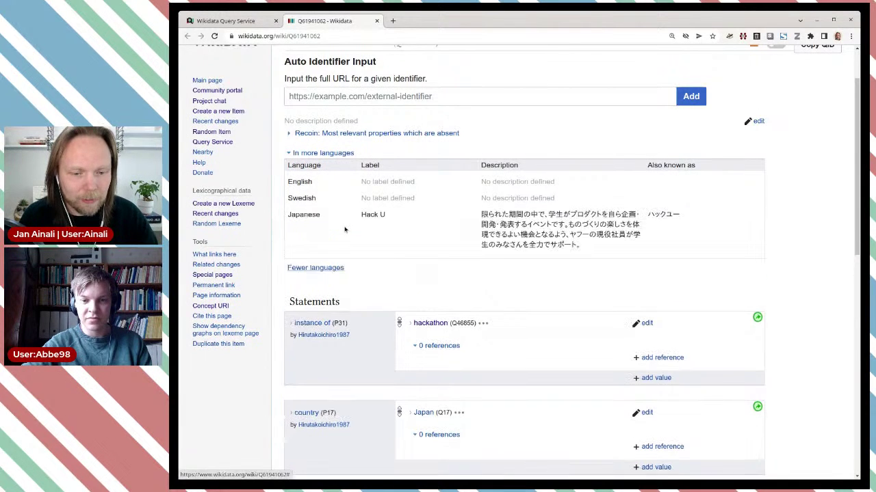
drag(385, 215, 344, 214)
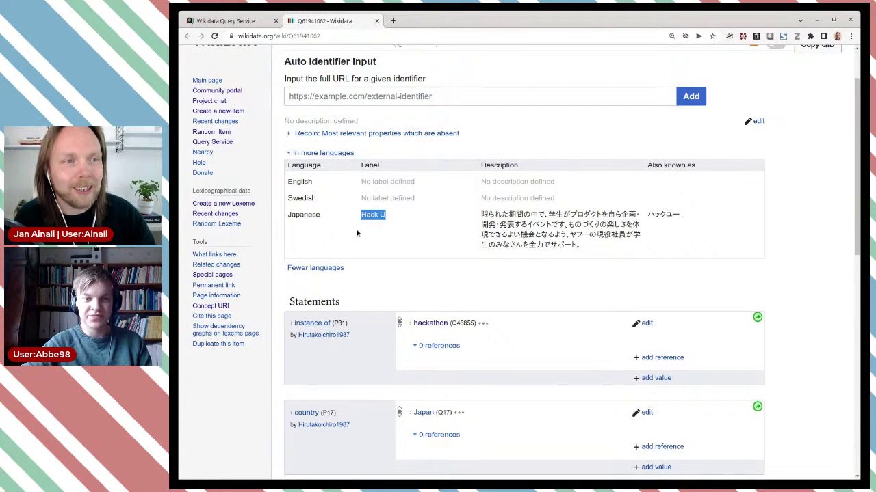
click(410, 243)
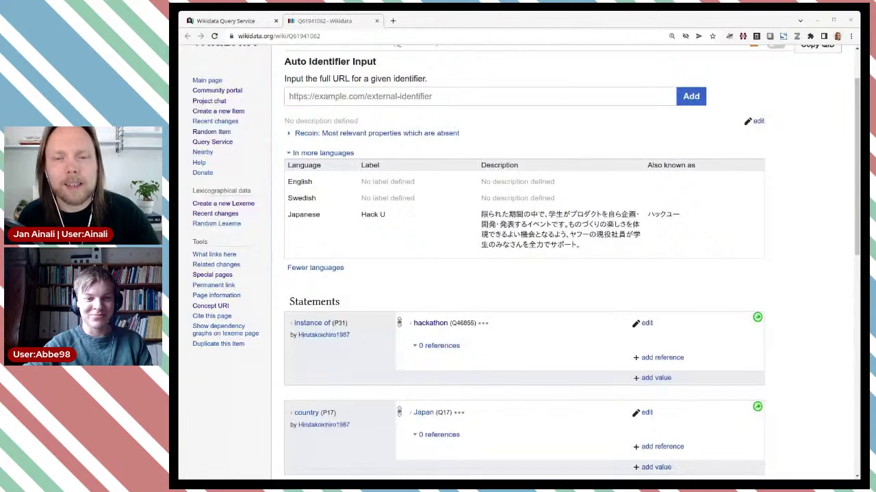
scroll(396, 239, down, 1)
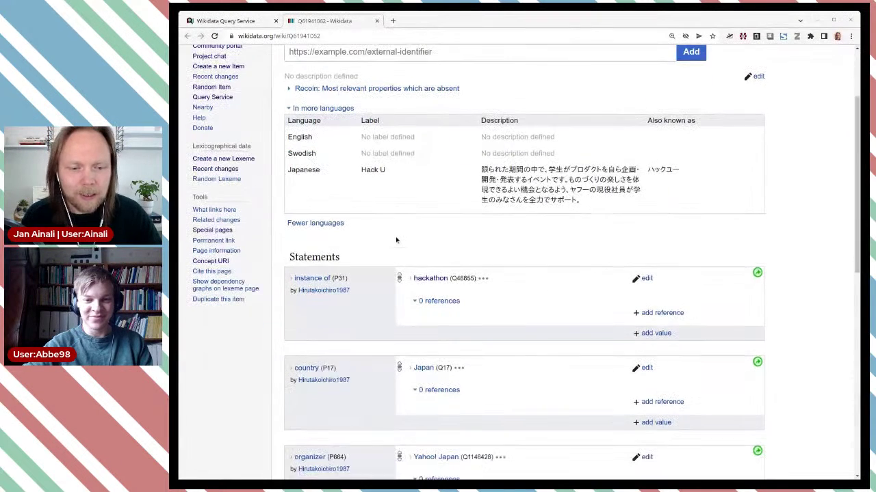
scroll(395, 240, up, 2)
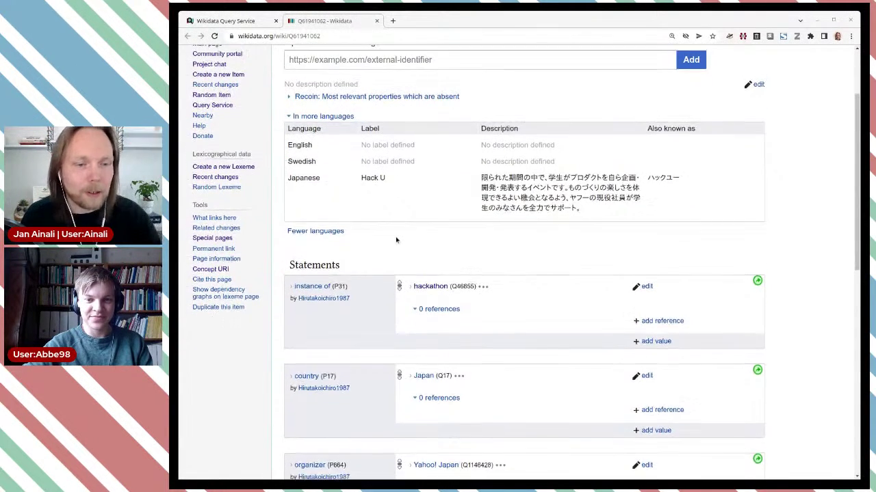
click(376, 21)
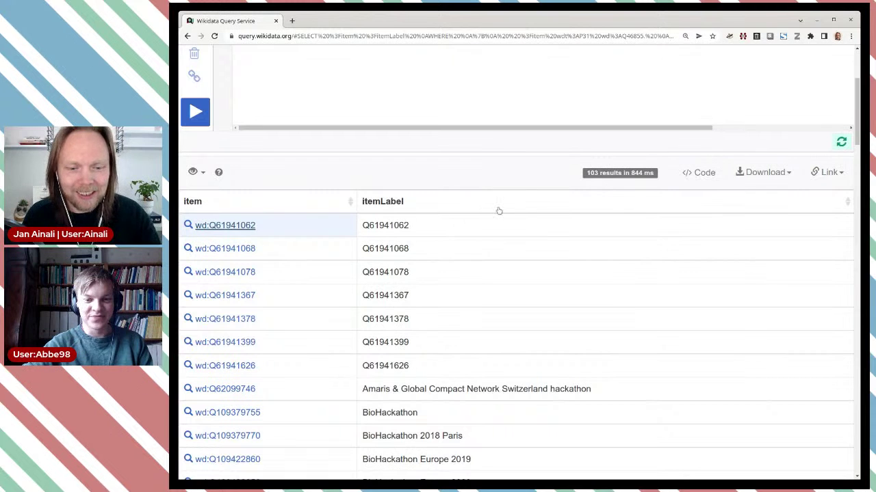
Step: Examine the alphabetically sorted hackathon list for recurring event series such as BioHackathon, CTC and Coding da Vinci
scroll(500, 209, down, 4)
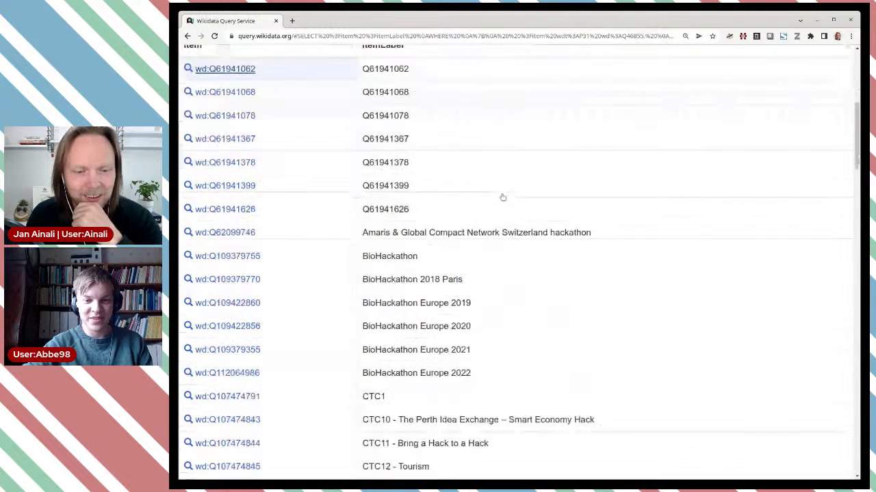
scroll(501, 209, down, 1)
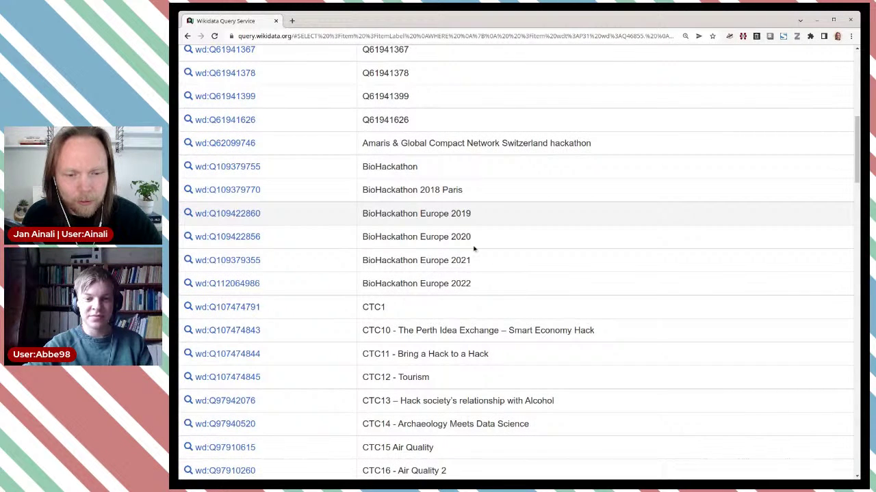
scroll(473, 229, down, 1)
scroll(474, 229, down, 3)
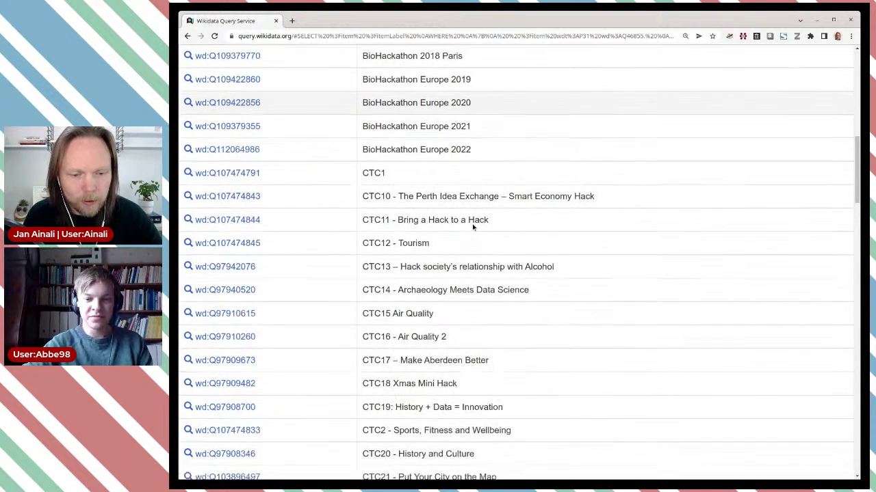
scroll(460, 139, down, 5)
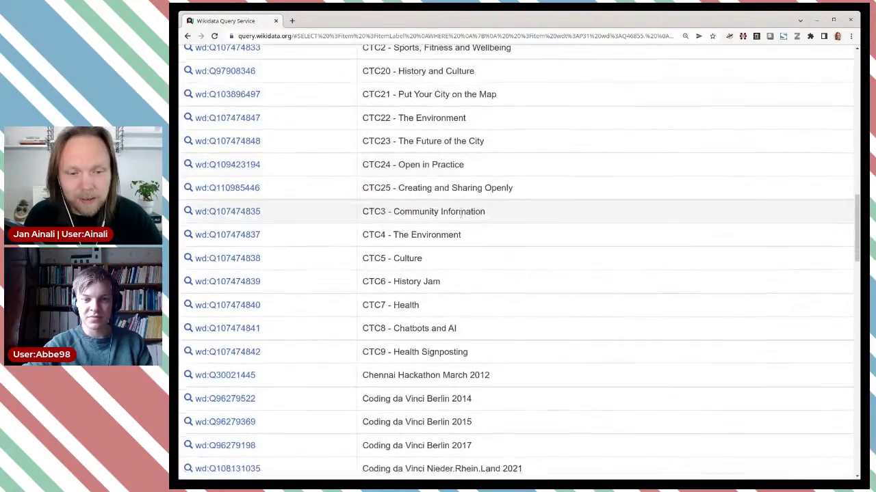
scroll(461, 215, down, 1)
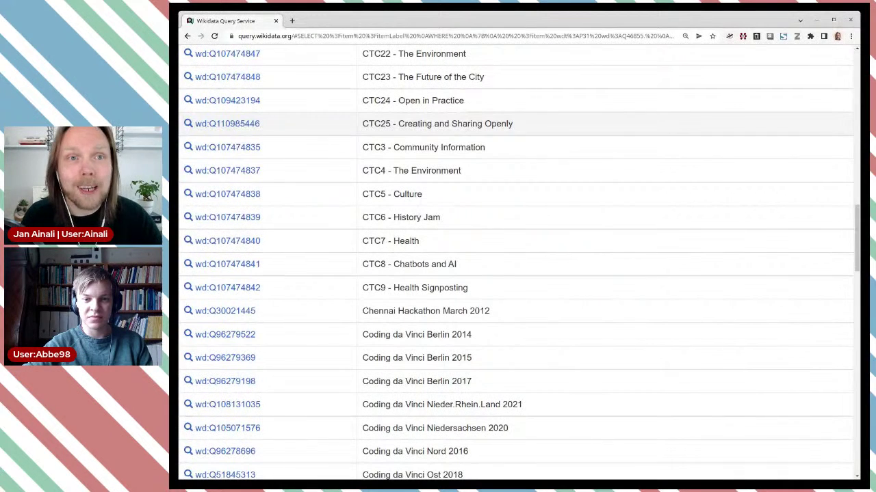
scroll(469, 162, down, 2)
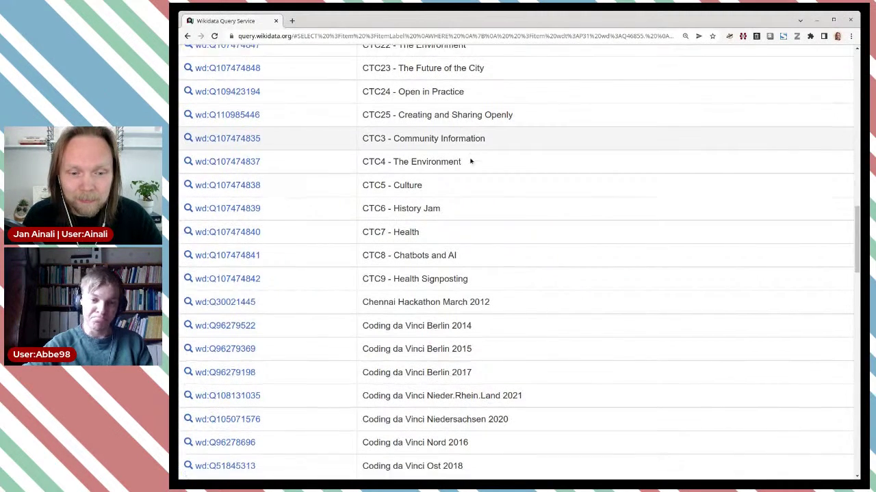
scroll(469, 162, down, 2)
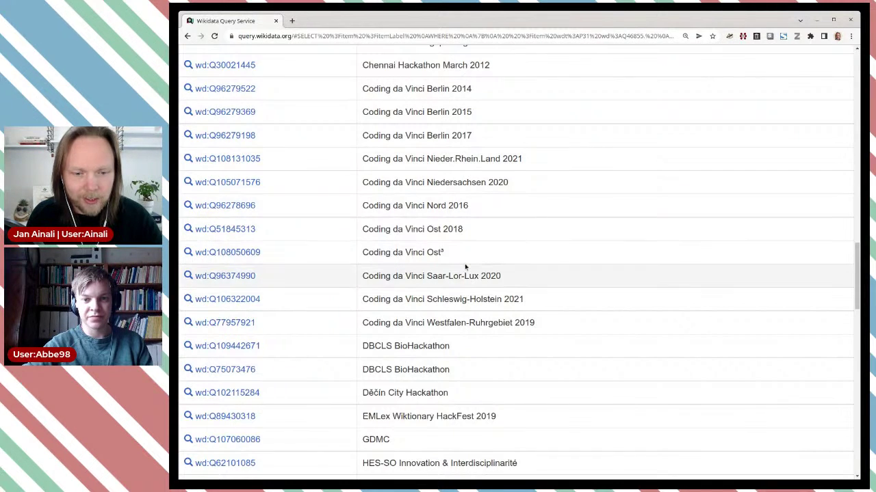
Step: Find the Wikimedia Hackathon editions in the sorted results and open the Wikimedia Hackathon 2021 item
scroll(465, 266, down, 3)
scroll(480, 282, down, 10)
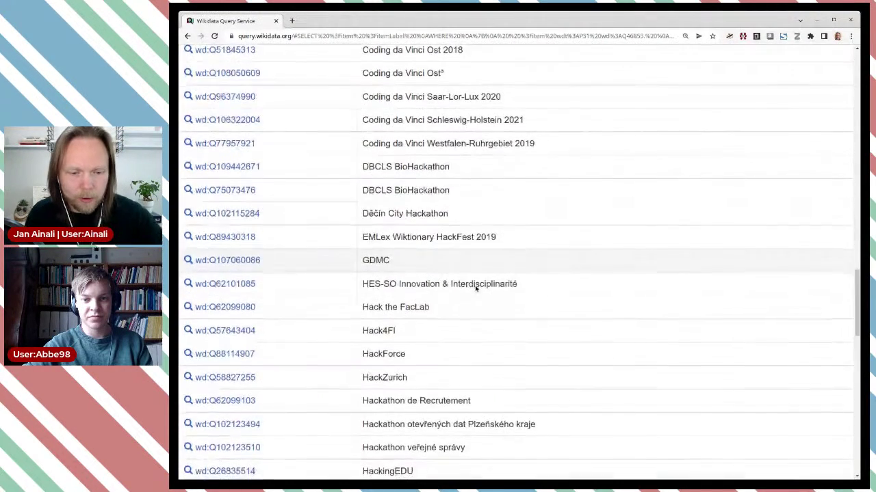
scroll(475, 292, down, 2)
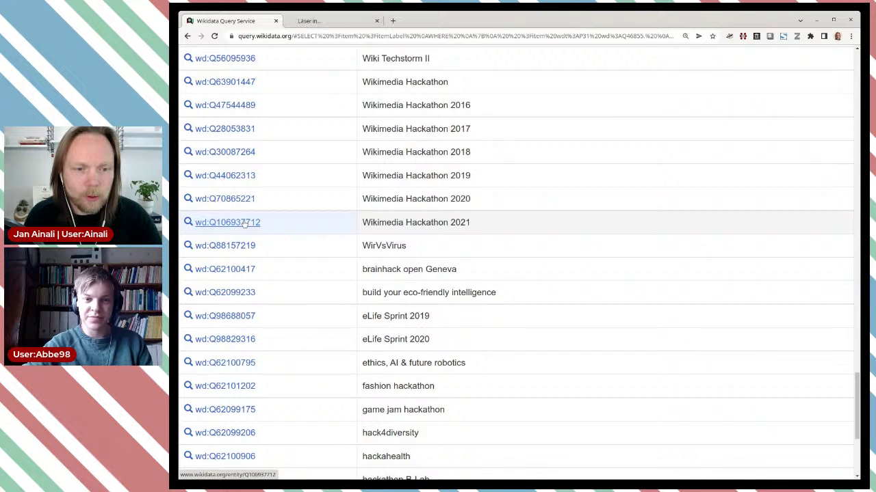
click(243, 222)
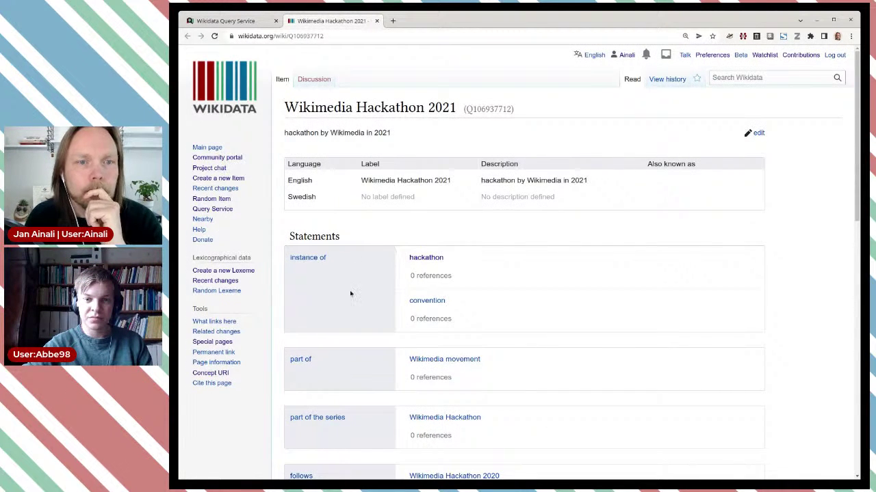
Step: Review the Wikimedia Hackathon 2021 statements and read the potential issues flagged on its part of the series value
scroll(462, 279, down, 1)
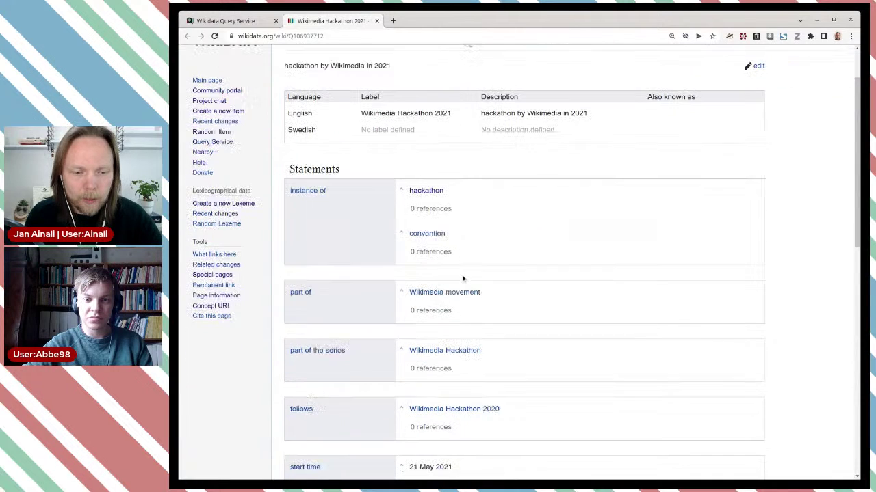
scroll(462, 279, down, 2)
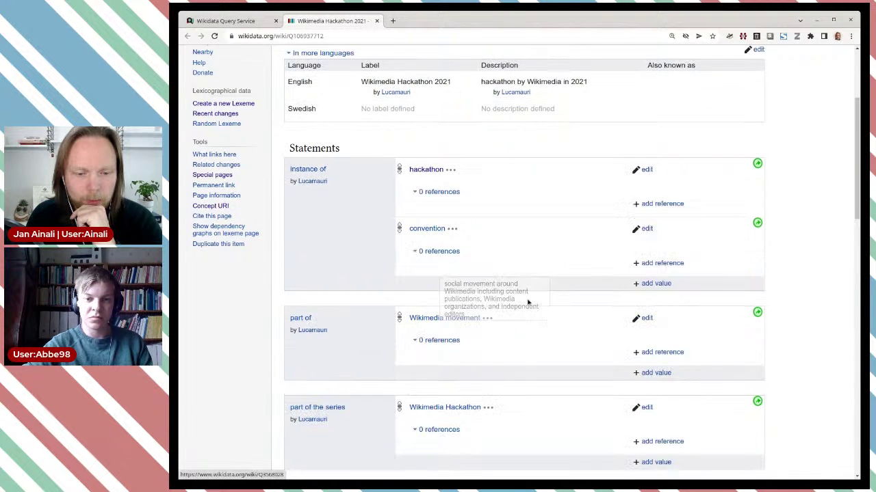
scroll(493, 305, down, 2)
scroll(451, 205, down, 1)
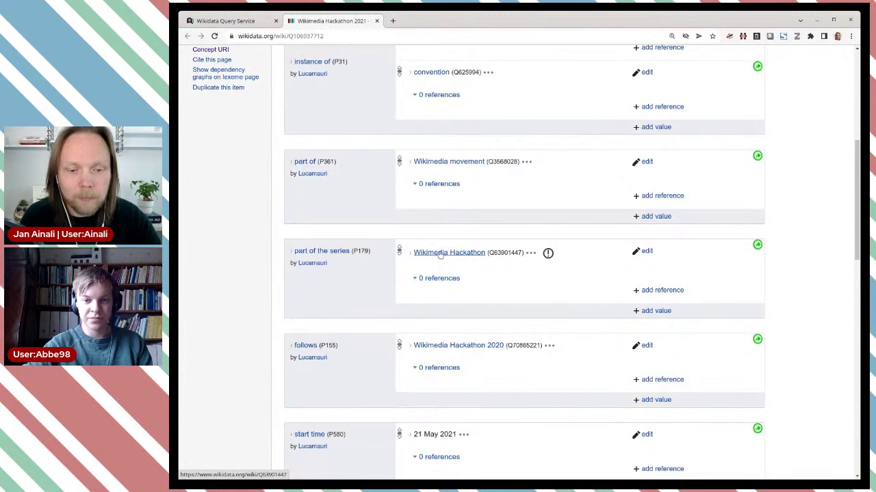
scroll(459, 267, up, 3)
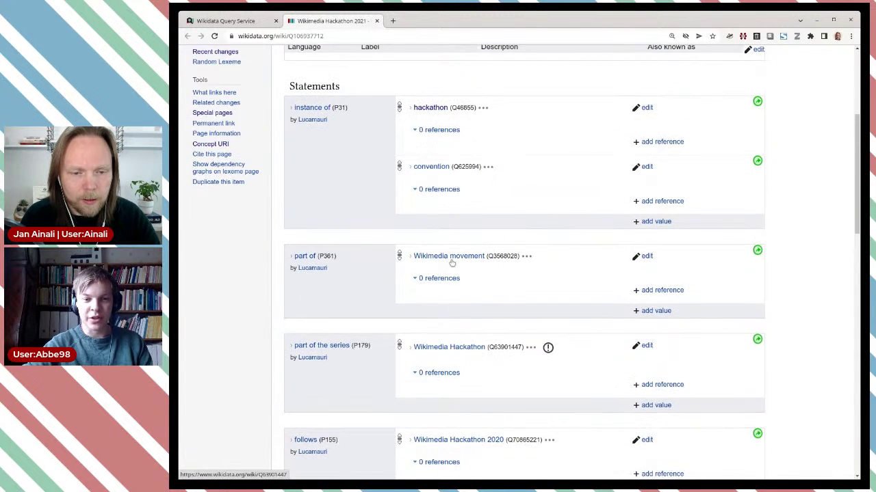
scroll(468, 279, down, 1)
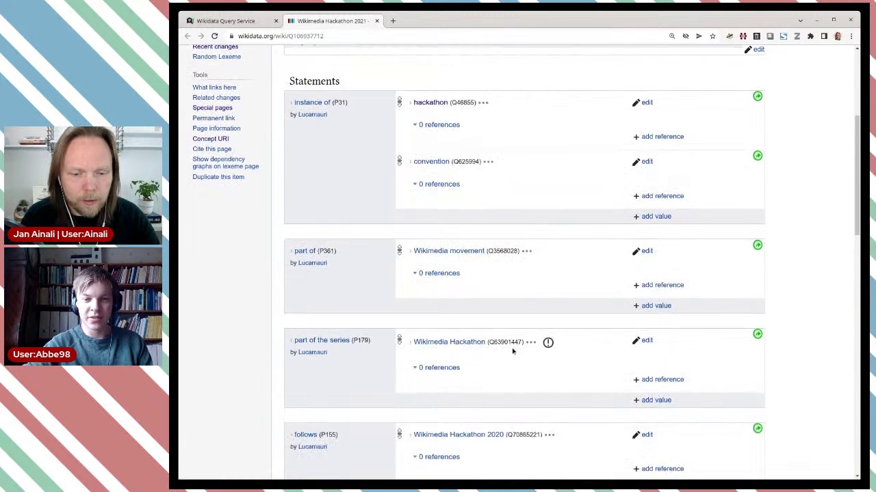
click(548, 343)
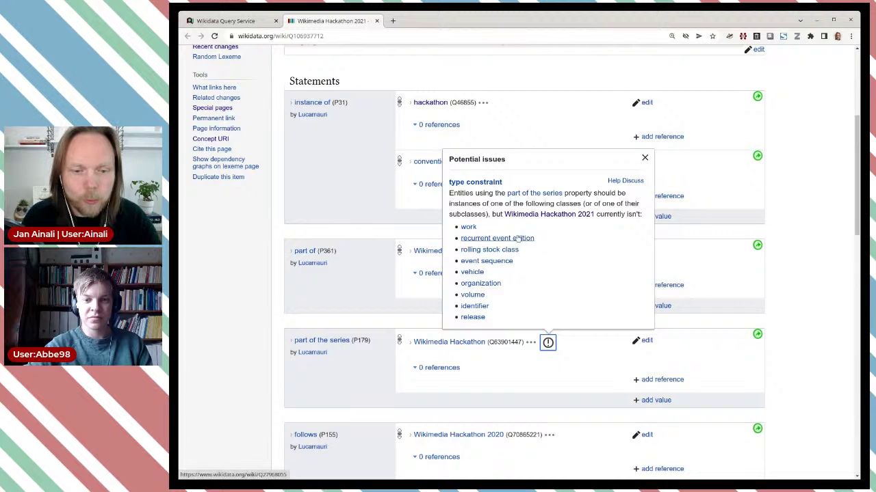
click(364, 207)
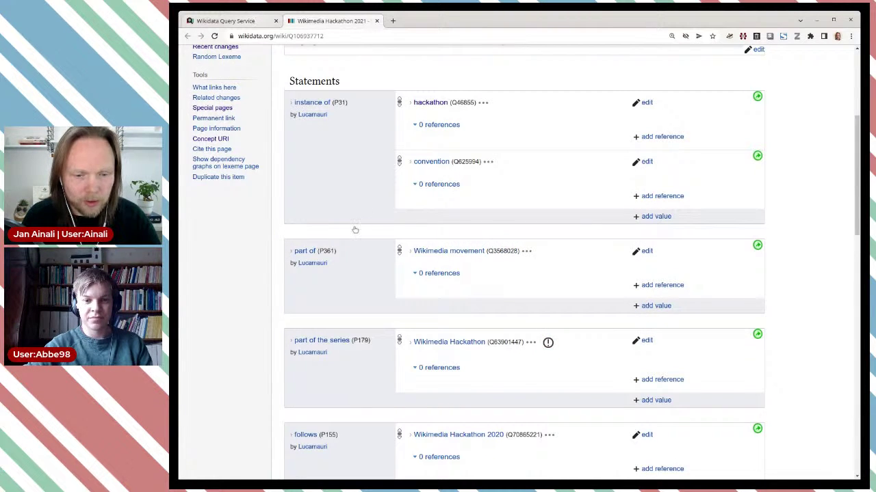
Step: Open Wikimedia Hackathon 2020 from the query results and examine its location, part of the series, follows and followed by statements
click(226, 22)
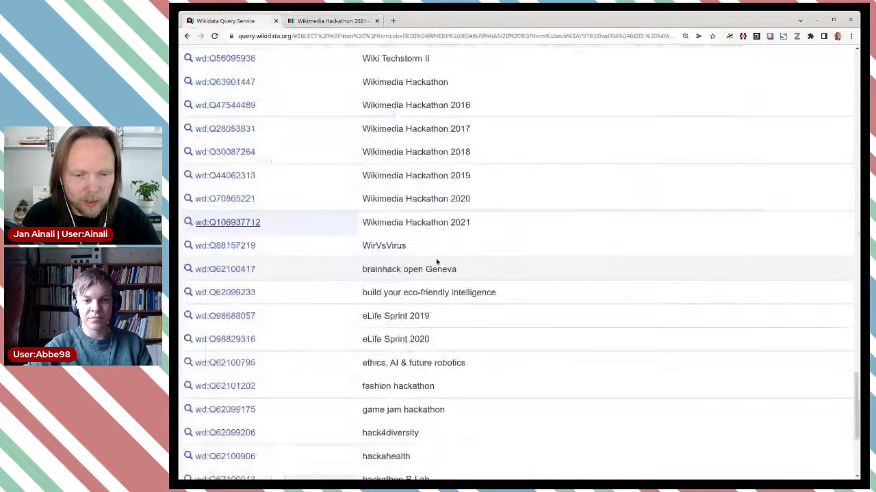
click(245, 200)
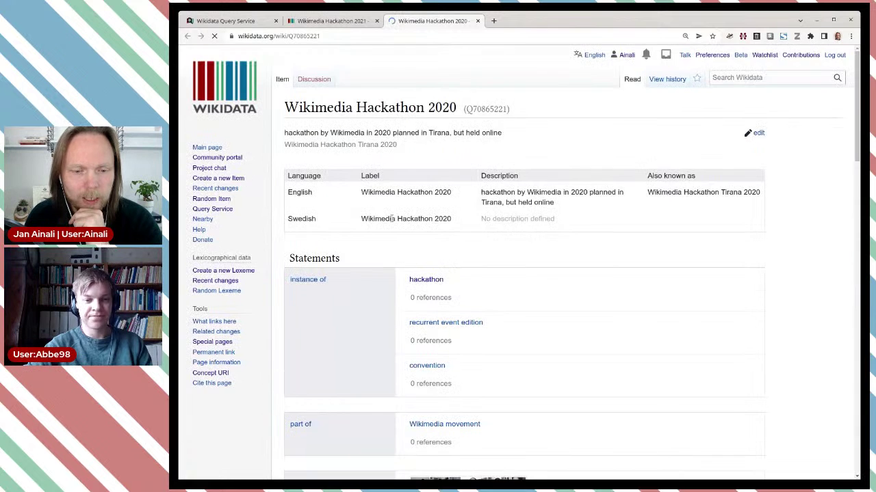
scroll(457, 276, down, 1)
scroll(472, 280, down, 5)
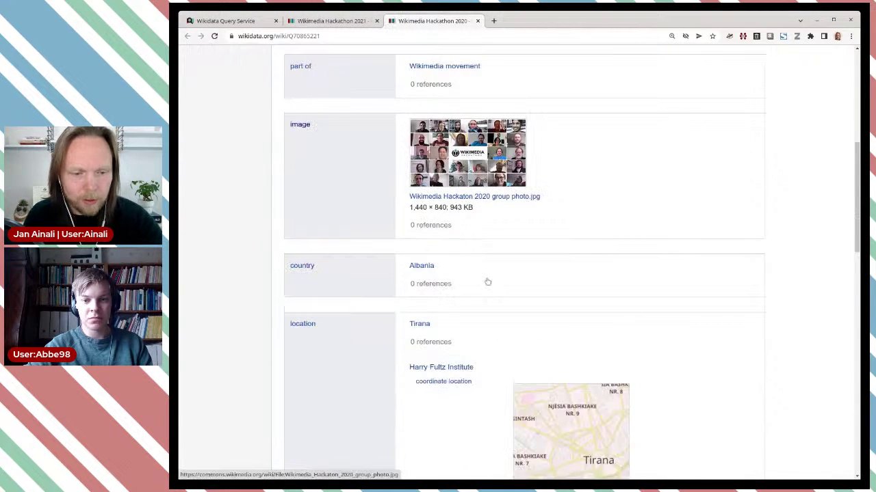
scroll(487, 281, down, 3)
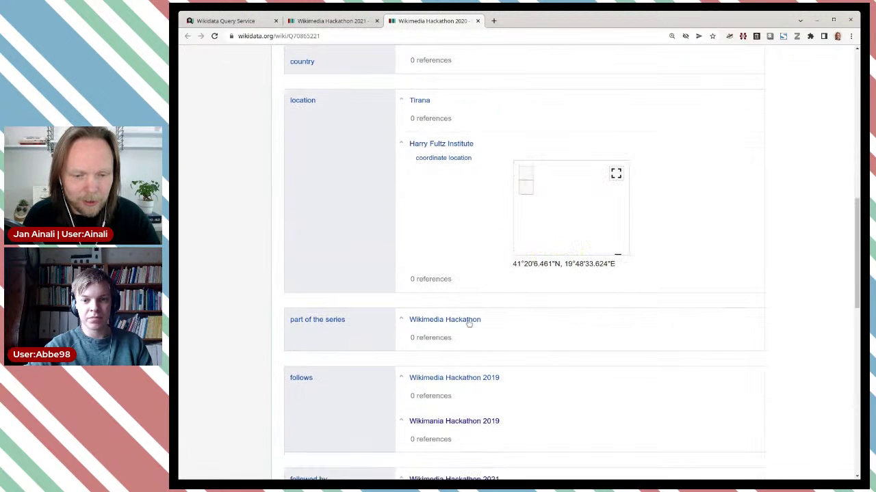
scroll(461, 322, down, 2)
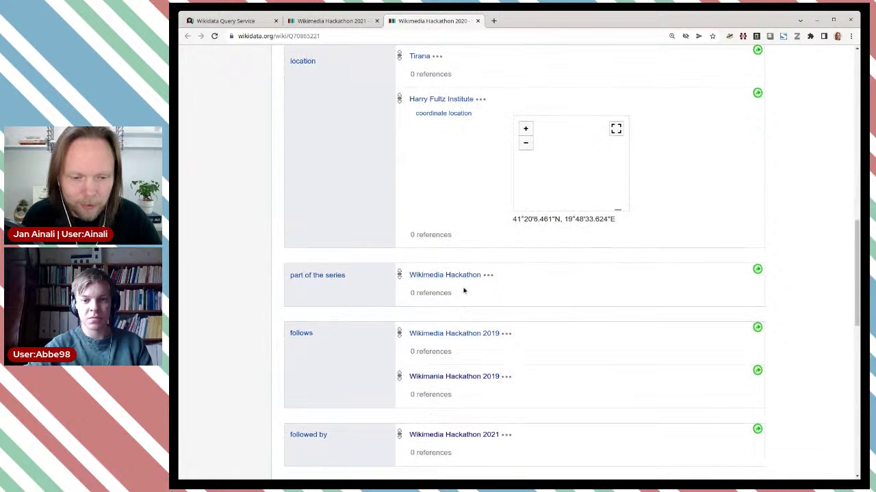
scroll(461, 264, down, 1)
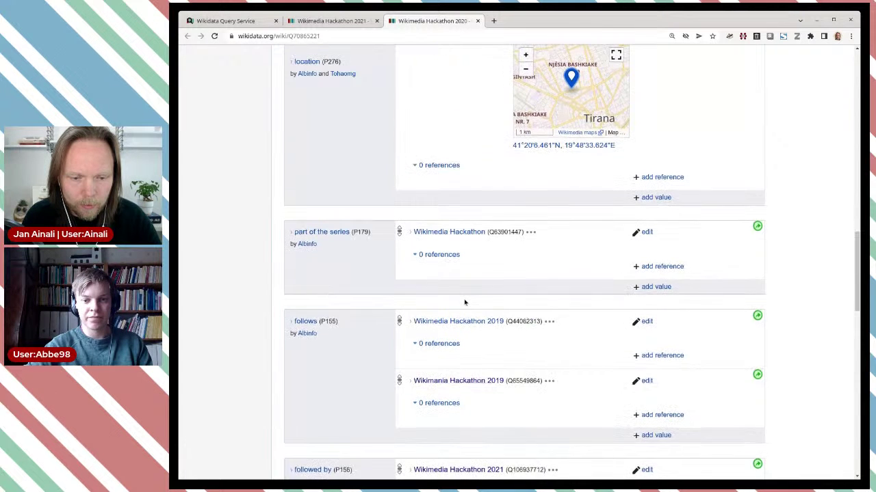
scroll(464, 303, down, 3)
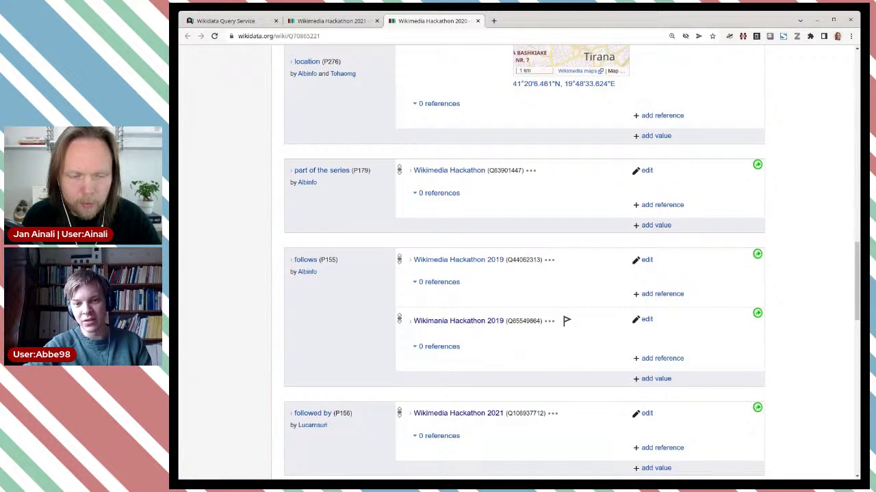
Step: Check the instance of values of Wikimedia Hackathon 2020, then return to its follows statement
scroll(470, 329, up, 9)
scroll(471, 329, up, 12)
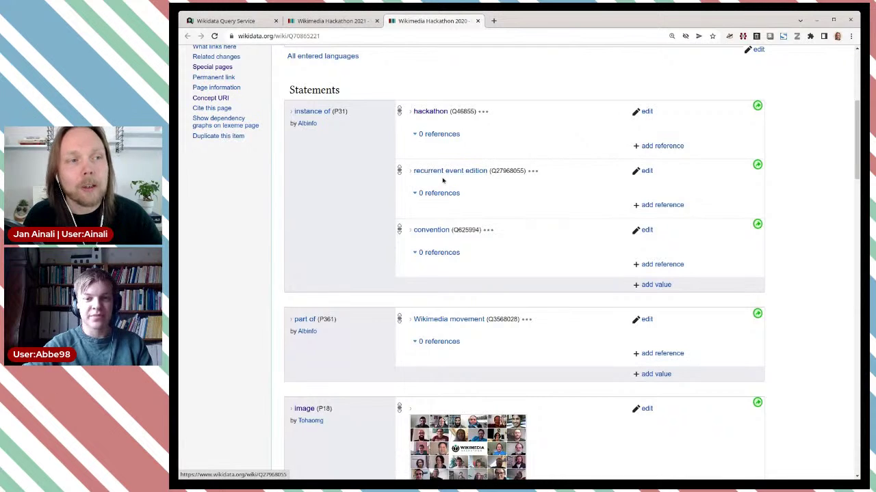
scroll(444, 183, down, 2)
scroll(443, 184, down, 10)
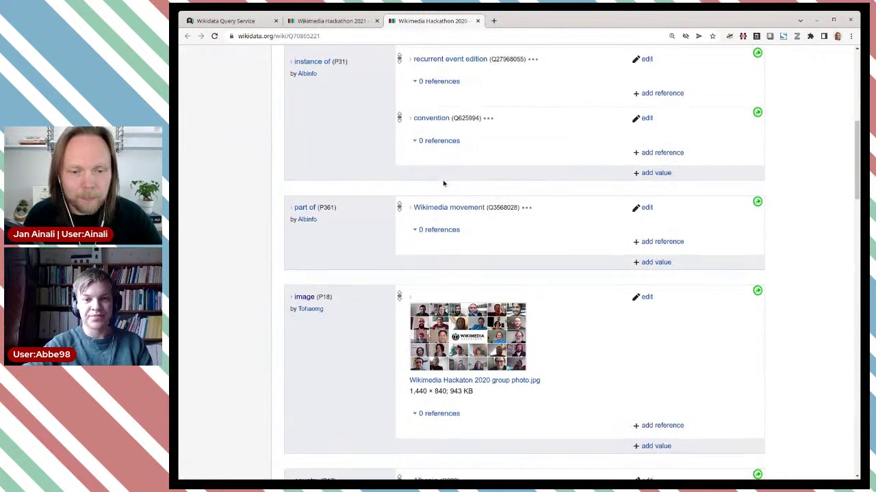
scroll(482, 246, down, 7)
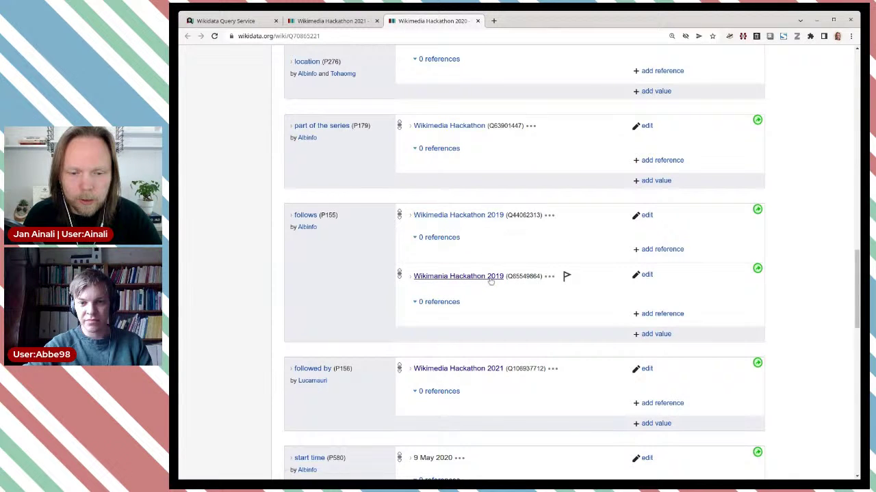
Step: Open Wikimedia Hackathon 2019 and Wikimania Hackathon 2019 from the follows statement in separate tabs and compare how they are described
middle_click(477, 215)
middle_click(476, 276)
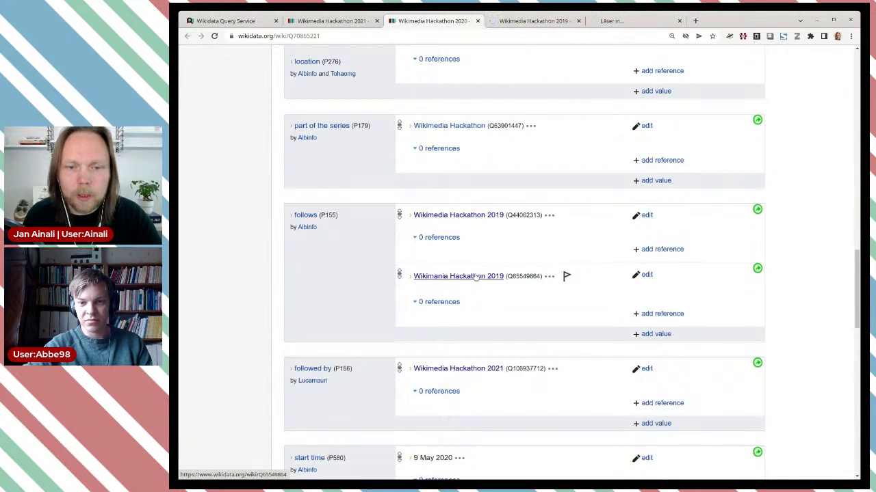
key(ctrl+Tab)
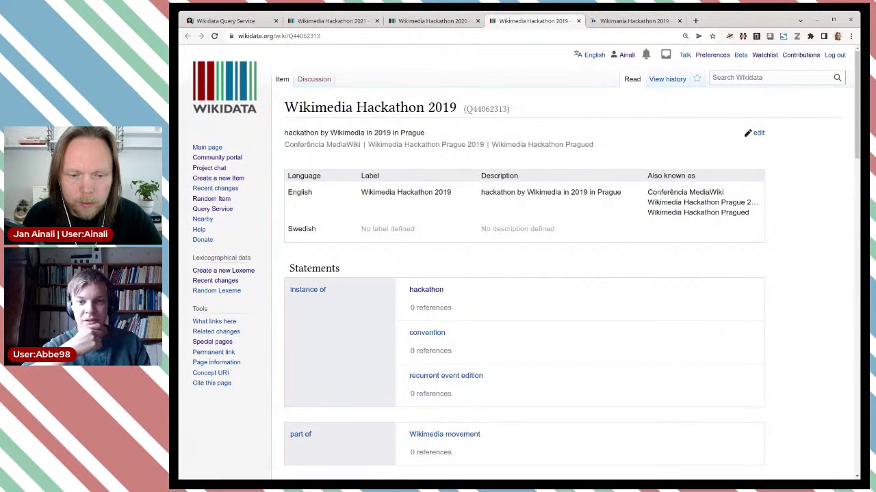
key(ctrl+Tab)
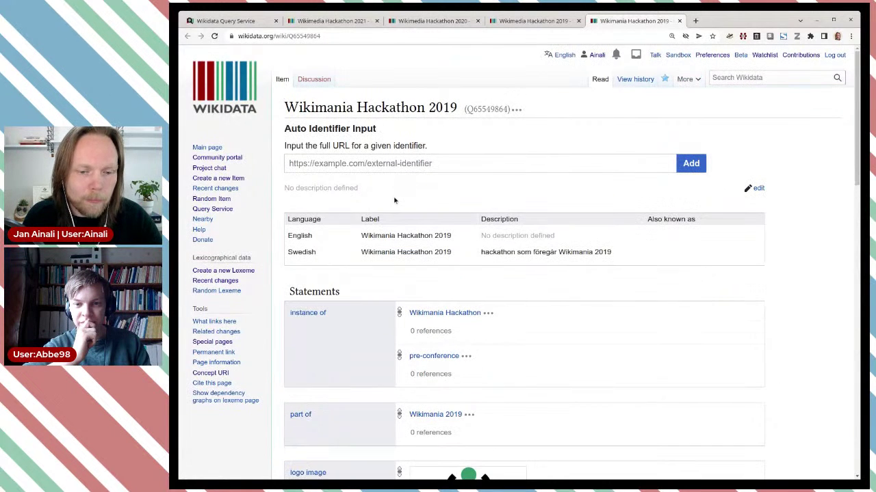
key(ctrl+shift+Tab)
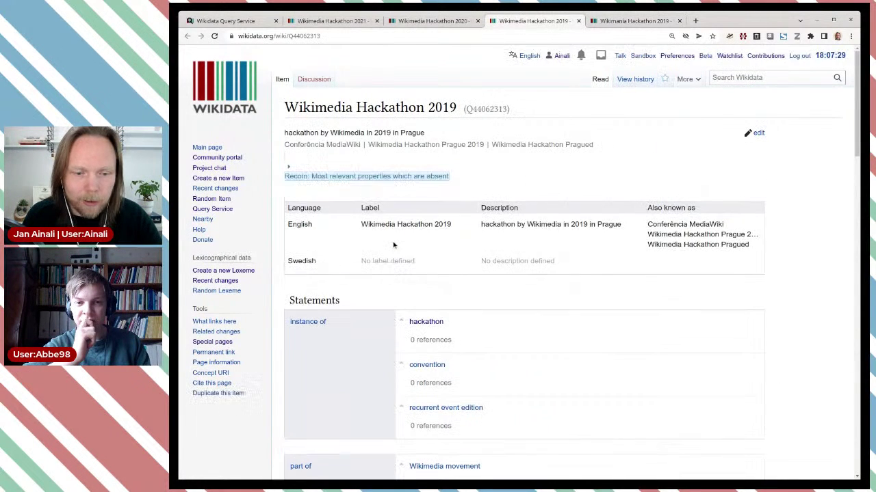
scroll(454, 256, down, 1)
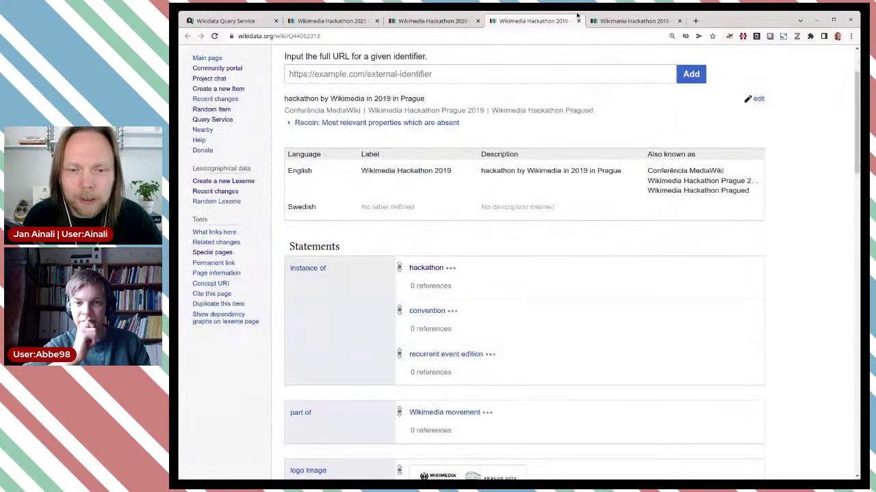
Step: Remove the Wikimania Hackathon 2019 value from the follows statement of Wikimedia Hackathon 2020
click(446, 21)
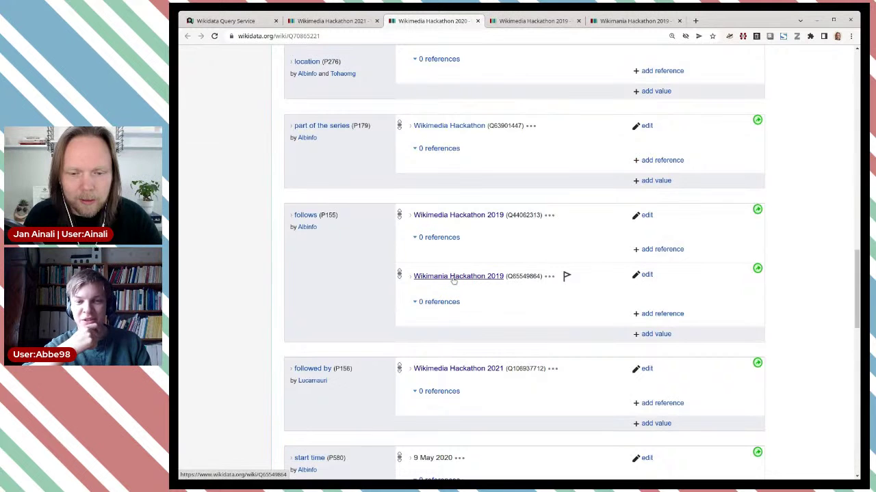
click(646, 275)
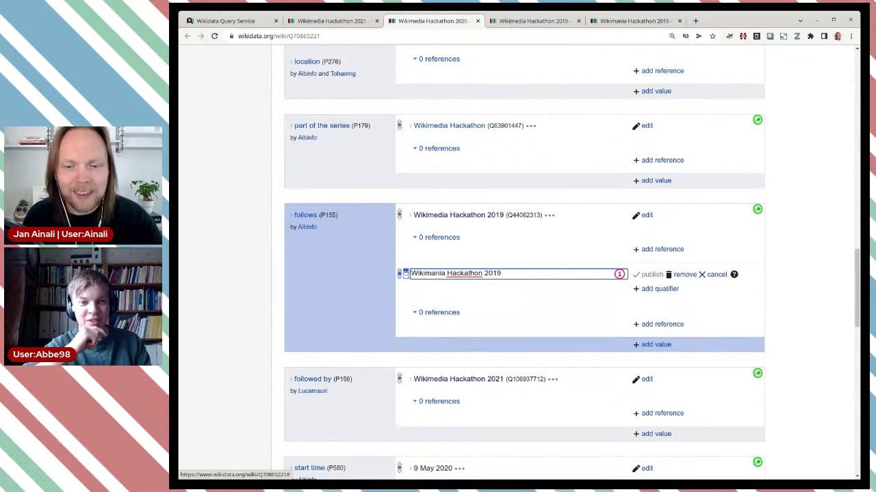
click(685, 275)
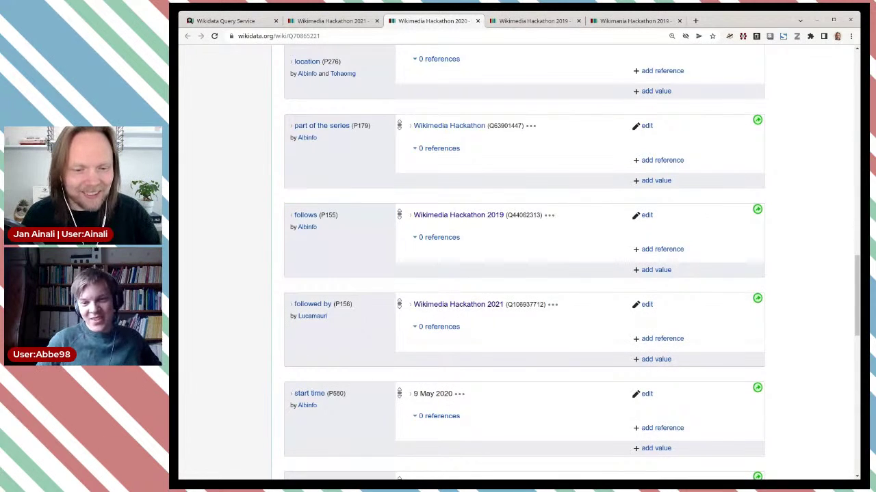
Step: Check the remaining statements of Wikimedia Hackathon 2020 and compare them with the Wikimedia Hackathon 2021 item's description and instance of values
scroll(663, 287, down, 1)
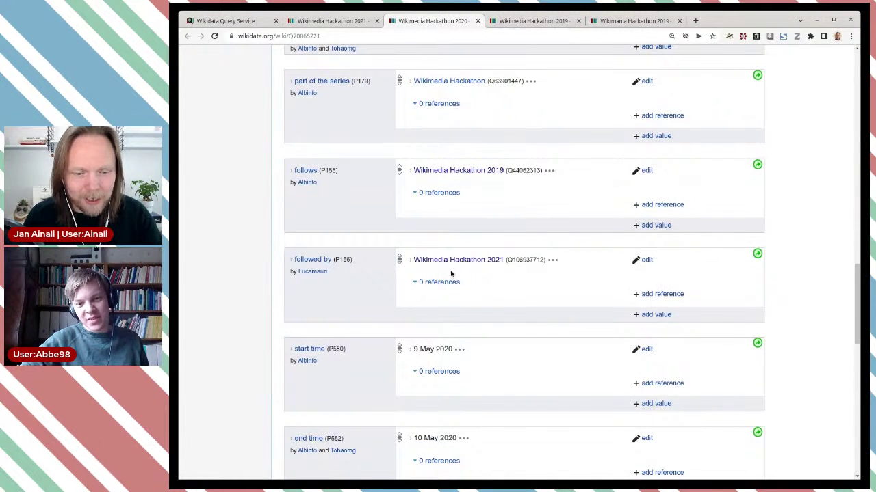
scroll(562, 306, down, 3)
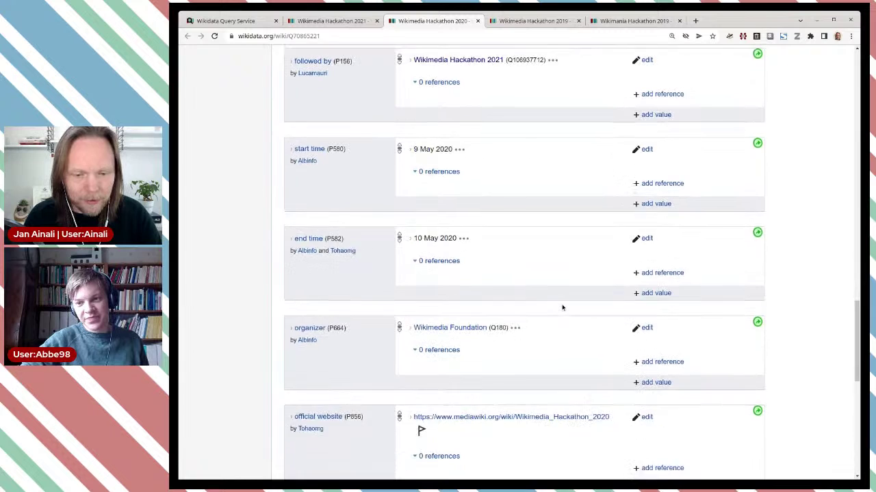
scroll(562, 307, up, 8)
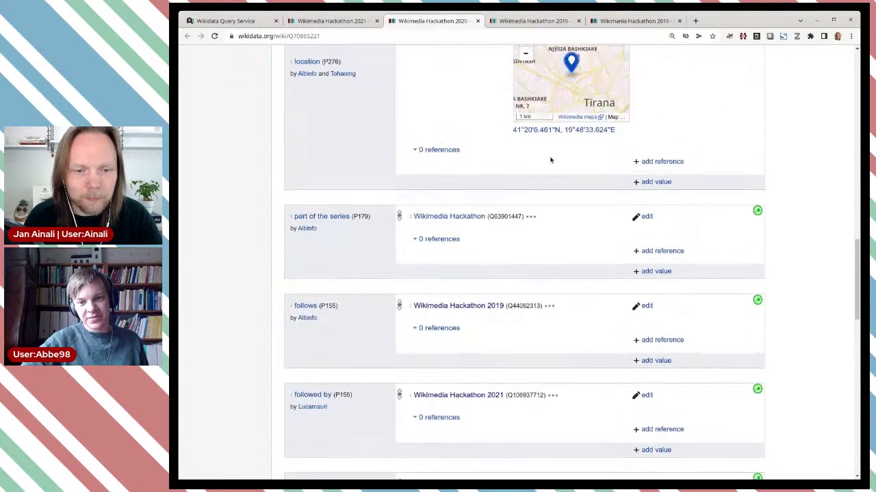
scroll(550, 160, up, 2)
click(347, 22)
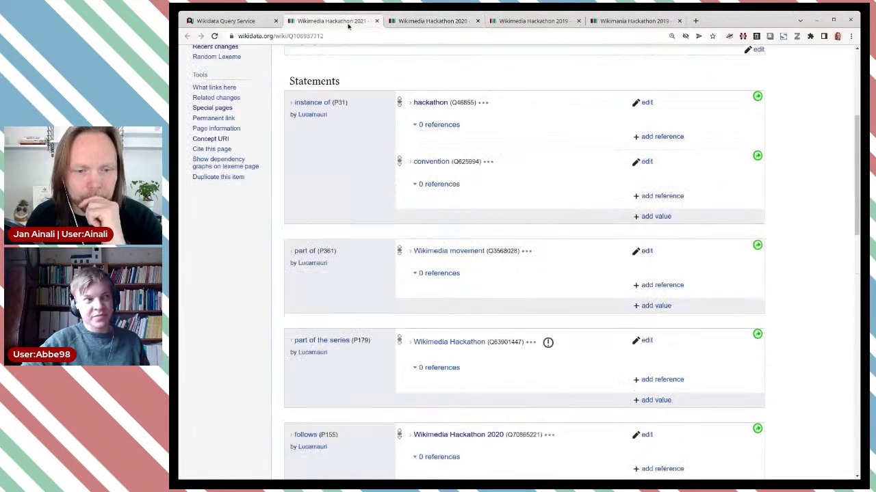
scroll(505, 236, up, 3)
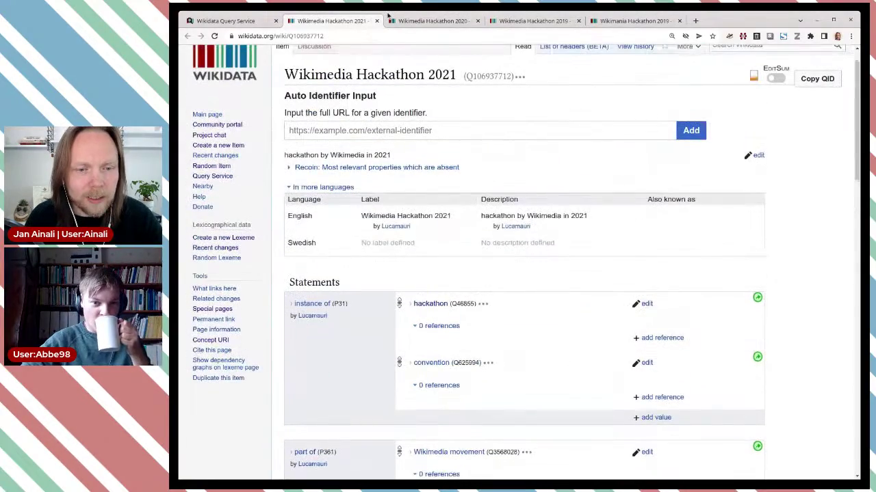
Step: Extend the query's item condition to wdt:P31/wdt:P279* so subclasses of hackathon are included, and run the query
click(246, 20)
scroll(491, 250, up, 5)
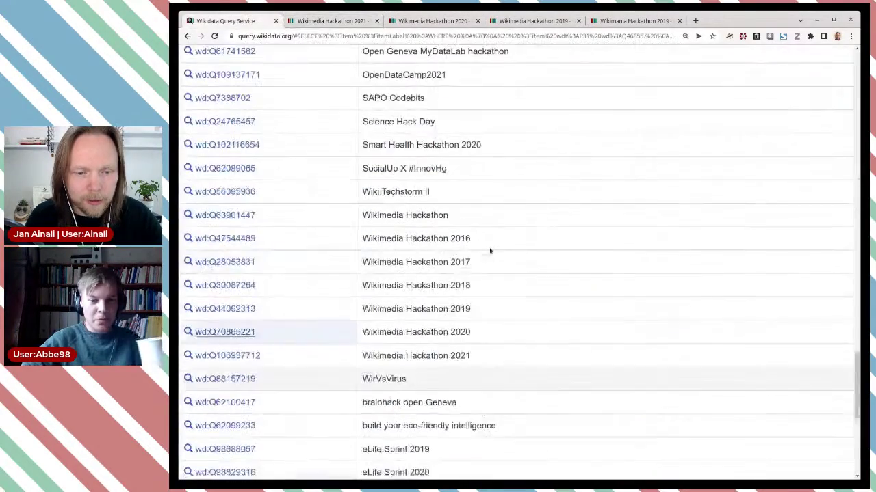
scroll(489, 251, up, 12)
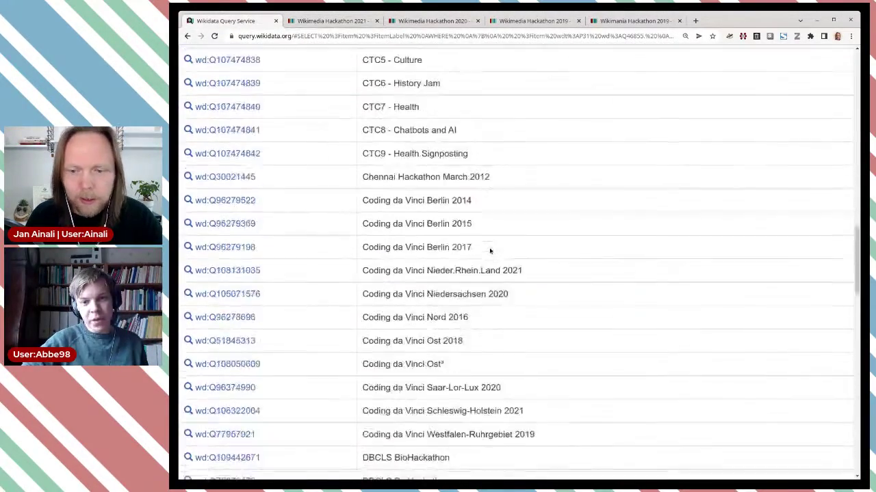
scroll(490, 251, up, 15)
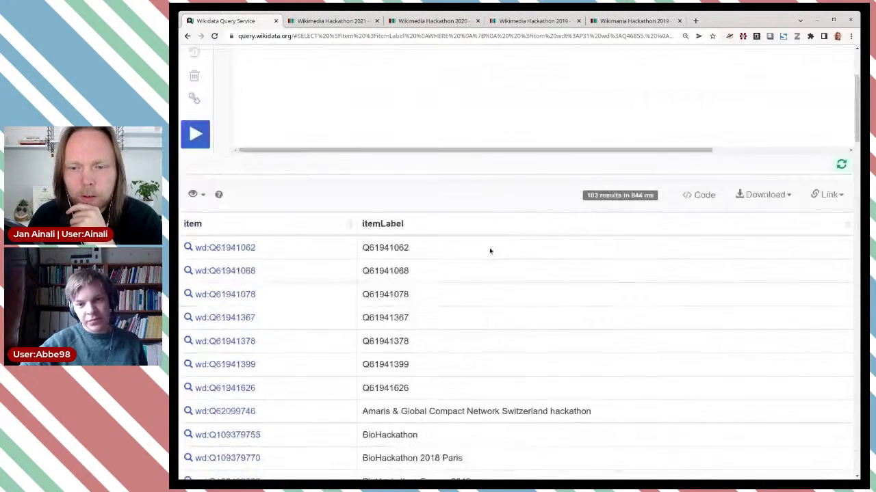
scroll(489, 251, up, 1)
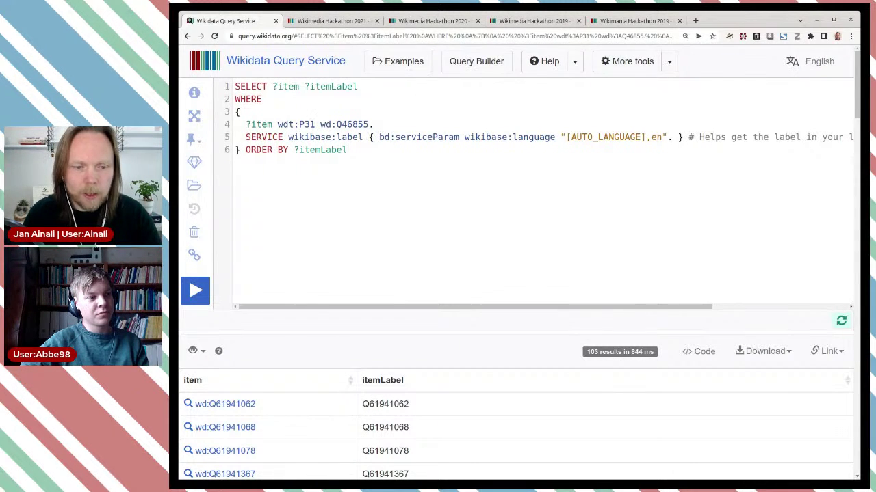
text(/wdt:)
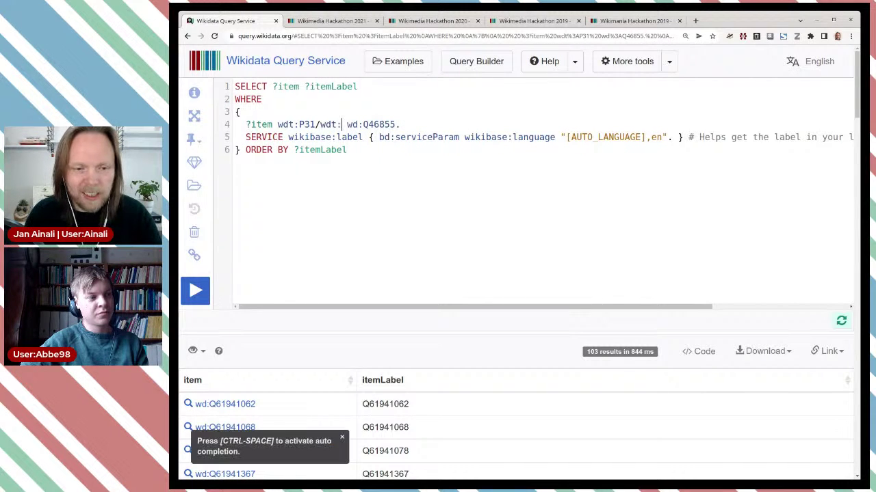
text(subc)
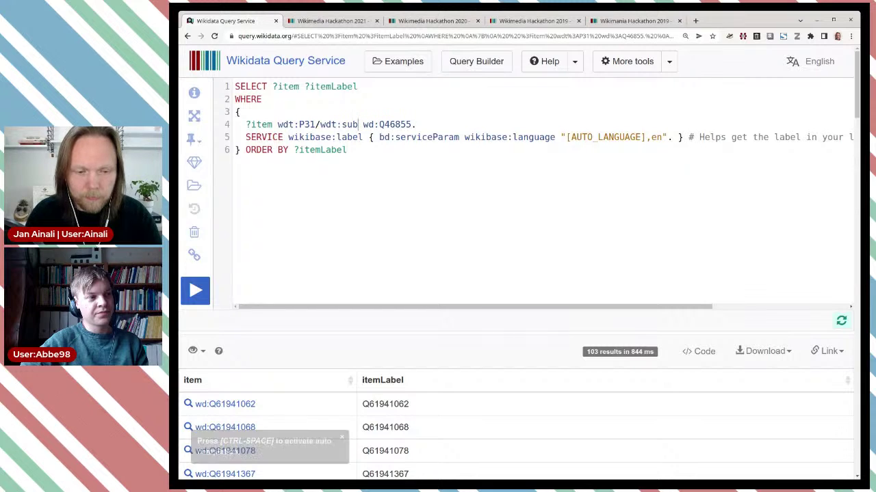
key(ctrl+space)
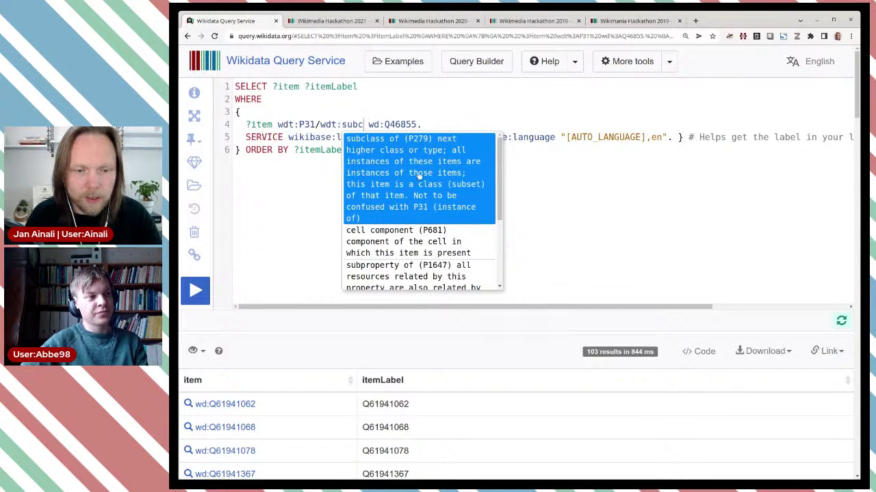
click(419, 176)
text(*)
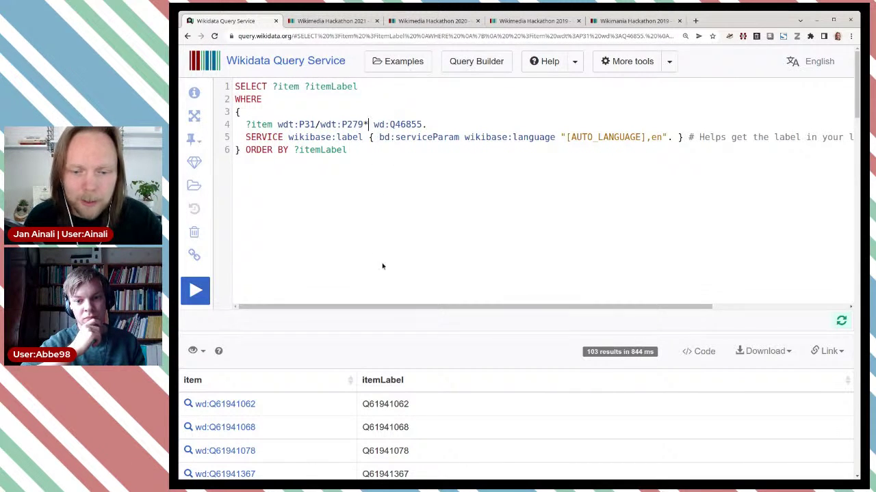
click(197, 286)
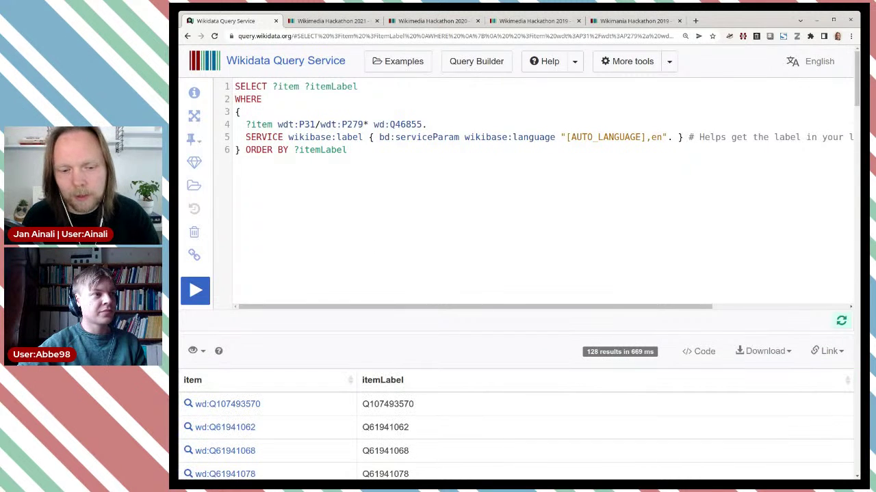
Step: Open the first result without a label, Q107493570, in a separate tab from the query results
scroll(362, 240, down, 3)
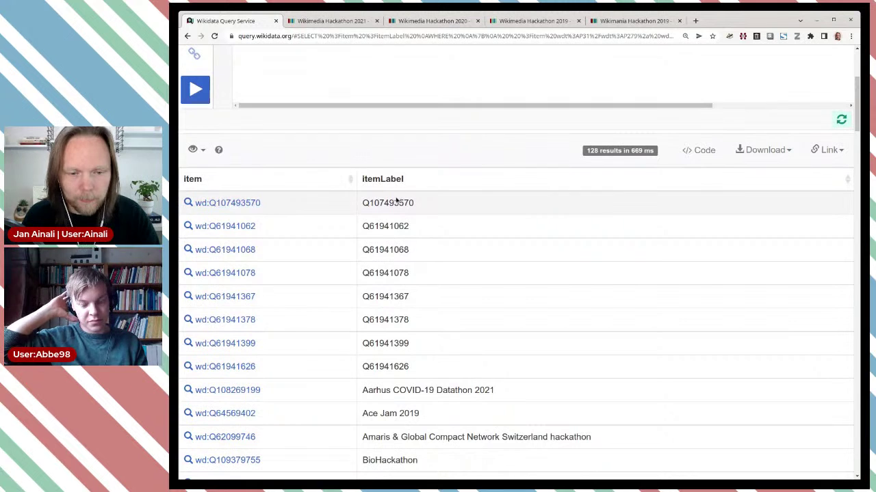
scroll(389, 235, down, 1)
scroll(230, 223, up, 2)
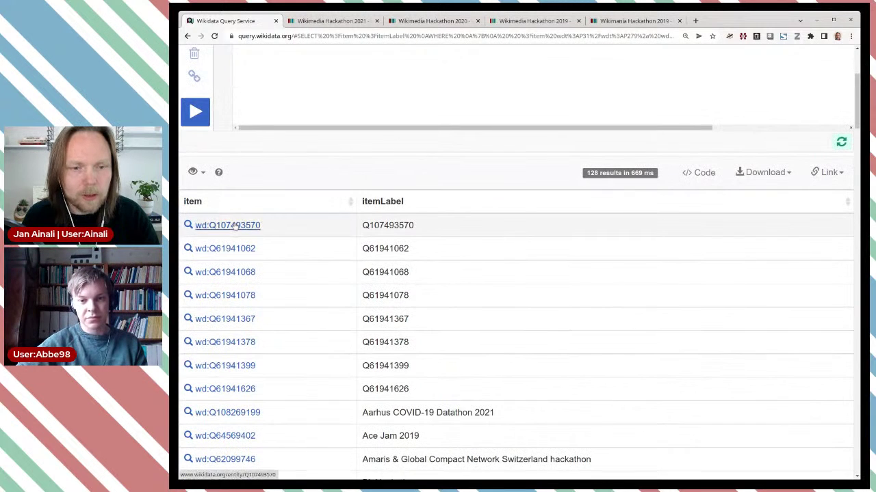
ctrl+click(234, 225)
key(ctrl+Tab)
click(701, 20)
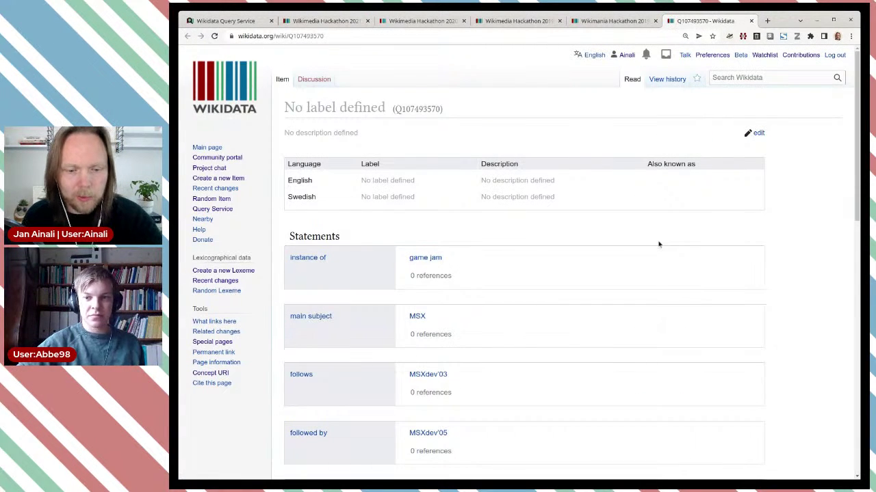
Step: Show all entered languages of Q107493570, check its description, instance of and follows statements, and close the item
scroll(632, 263, down, 1)
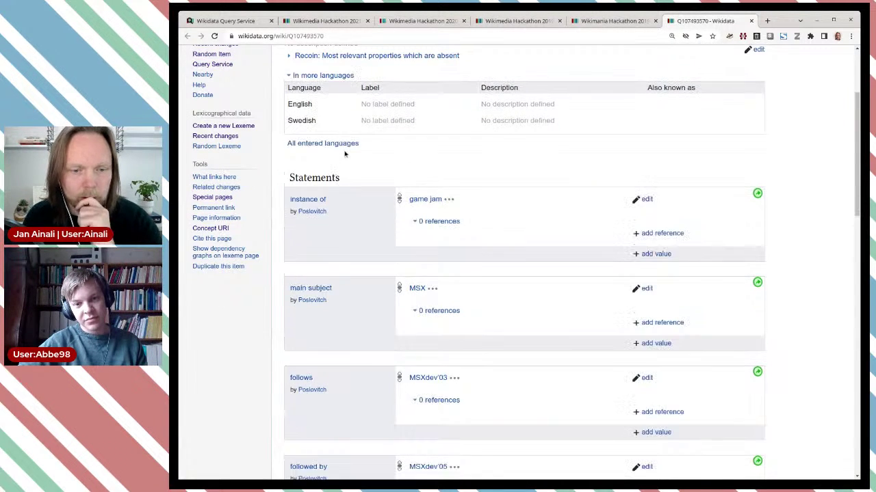
click(342, 145)
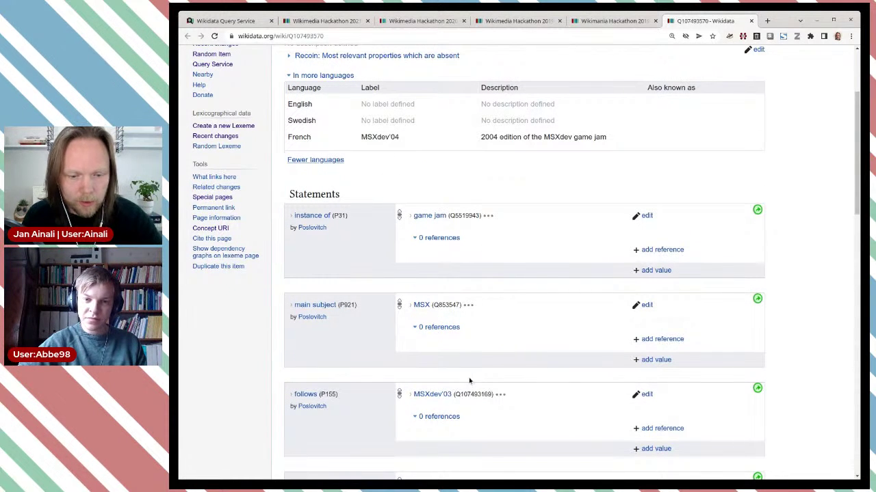
scroll(459, 338, down, 1)
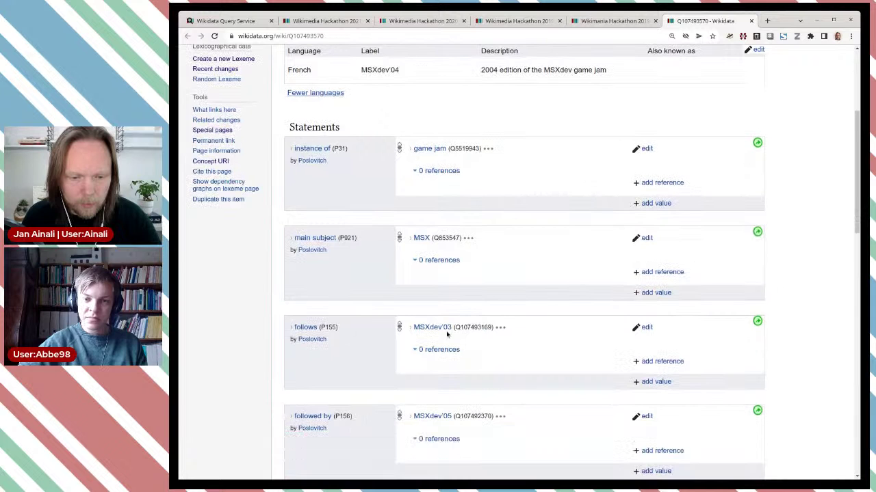
scroll(504, 287, up, 2)
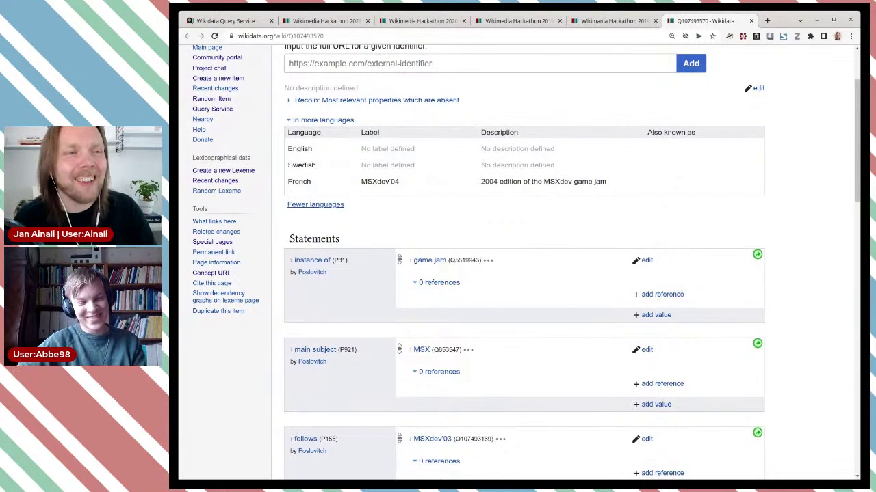
scroll(517, 253, up, 1)
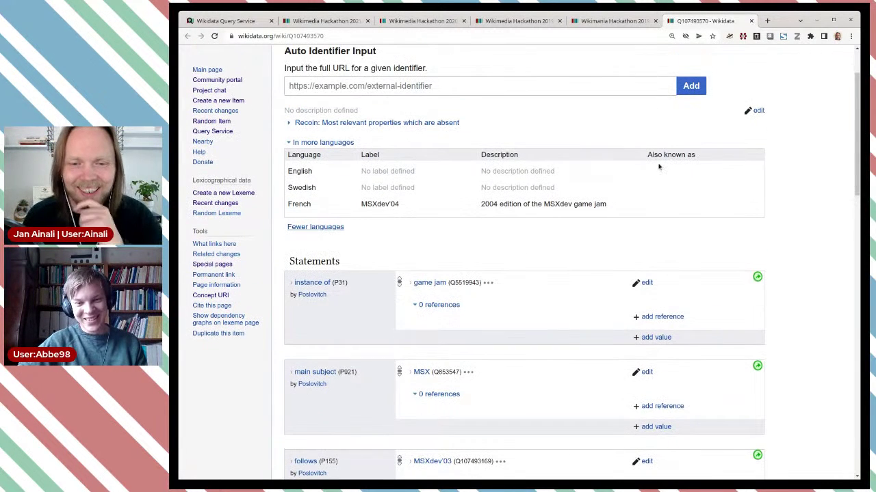
click(751, 21)
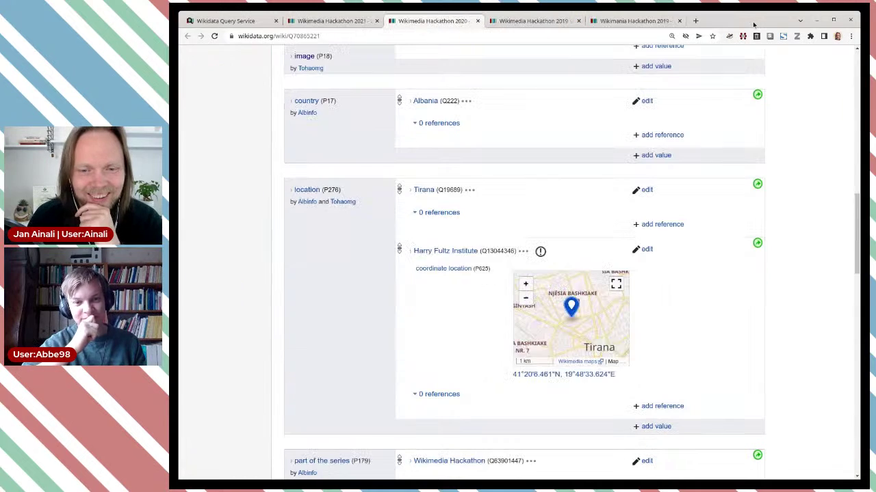
Step: Return to the query results and look through the first items in the list
click(318, 25)
click(248, 26)
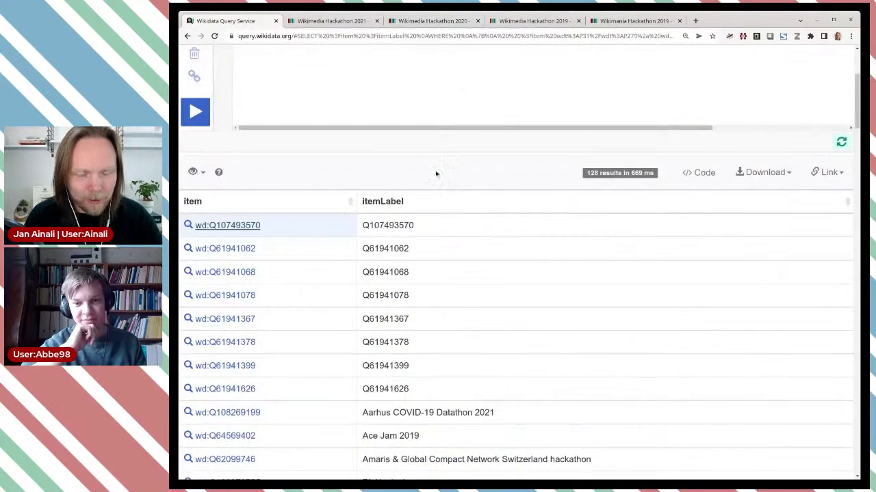
scroll(592, 195, down, 3)
scroll(592, 195, up, 4)
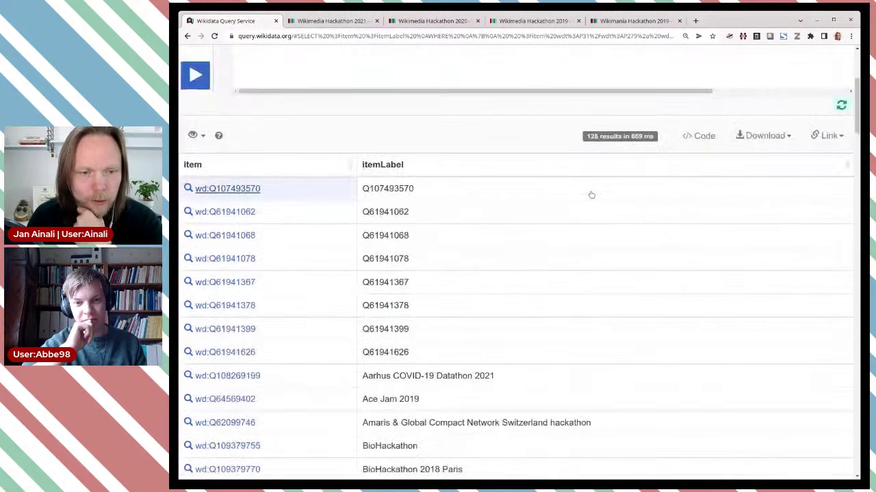
scroll(591, 195, up, 2)
scroll(591, 195, down, 3)
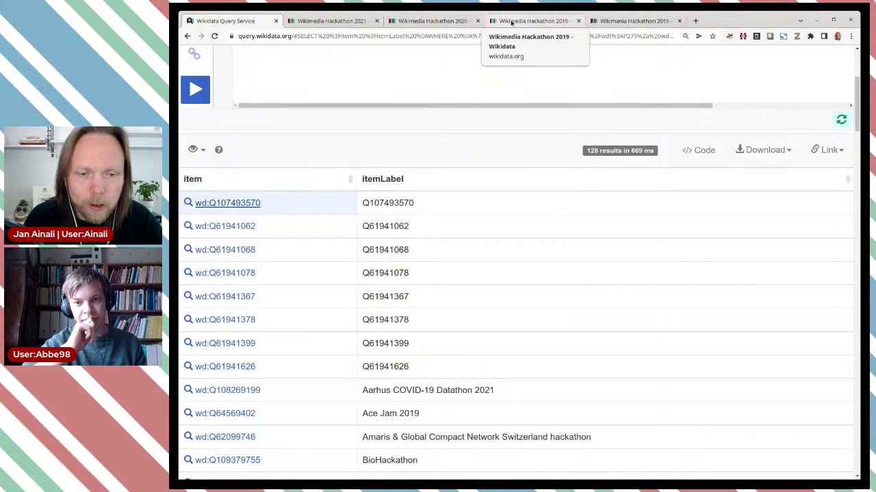
Step: Compare the instance of values of Wikimedia Hackathon 2020 with those of Wikimedia Hackathon 2021
click(459, 22)
scroll(457, 223, up, 3)
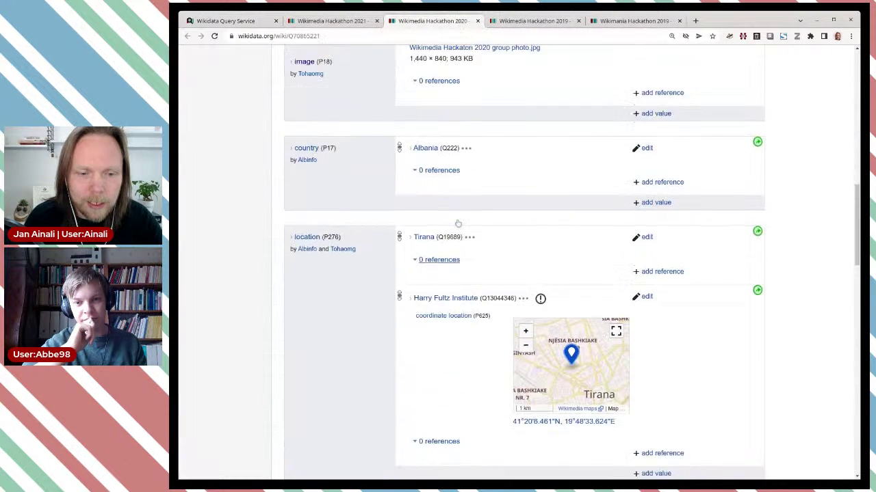
scroll(457, 223, up, 5)
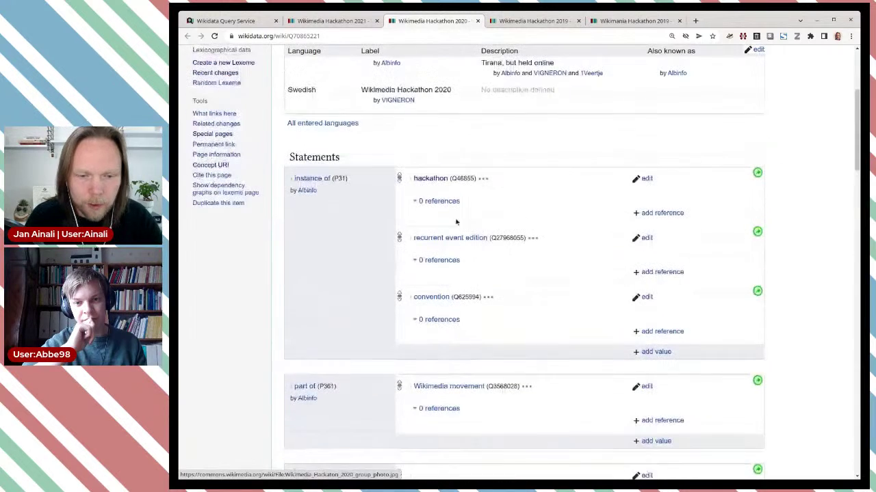
click(344, 23)
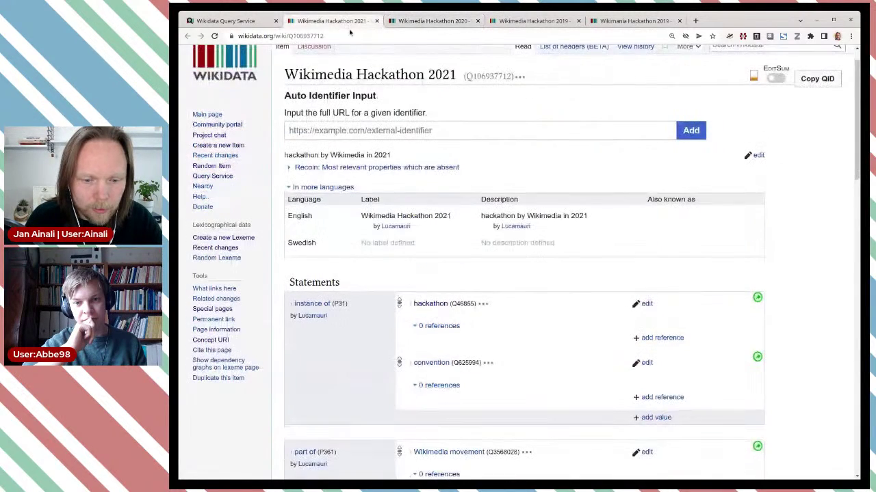
scroll(426, 181, down, 1)
Step: Copy the recurrent event edition identifier Q27968055 from Wikimedia Hackathon 2020 and publish it as an instance of value on Wikimedia Hackathon 2021
click(431, 20)
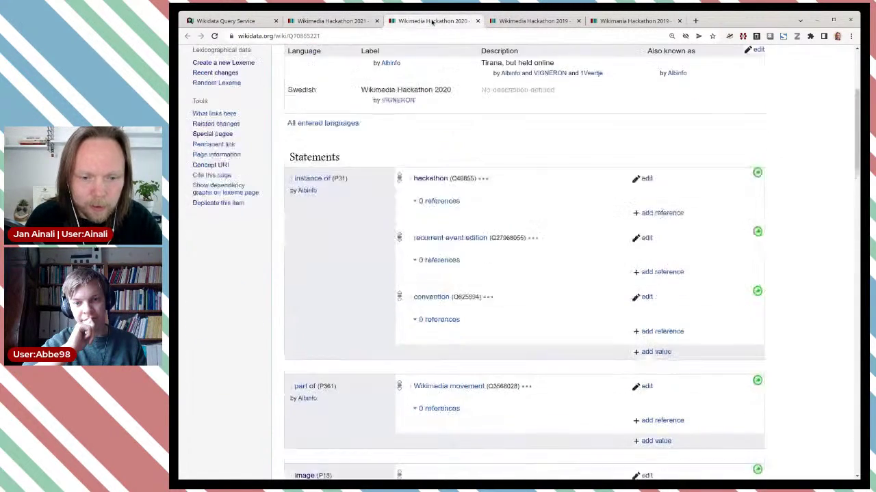
double_click(510, 237)
key(ctrl+c)
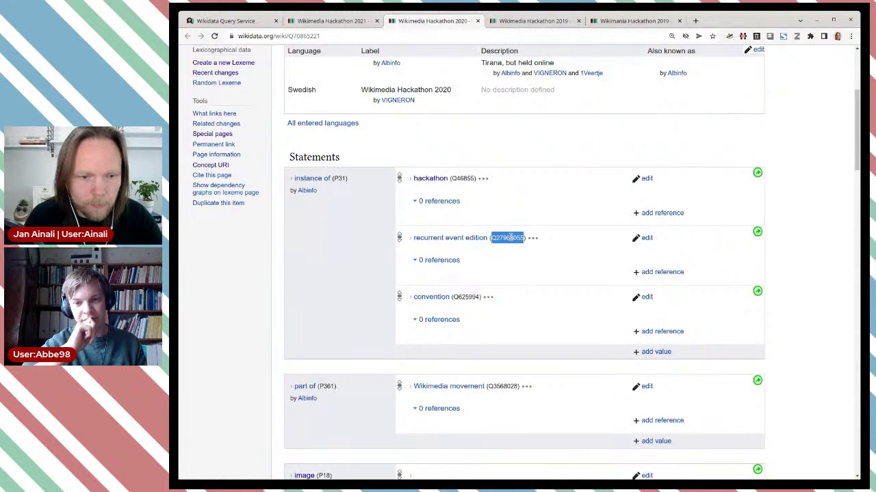
key(ctrl+shift+Tab)
scroll(515, 267, down, 1)
click(651, 306)
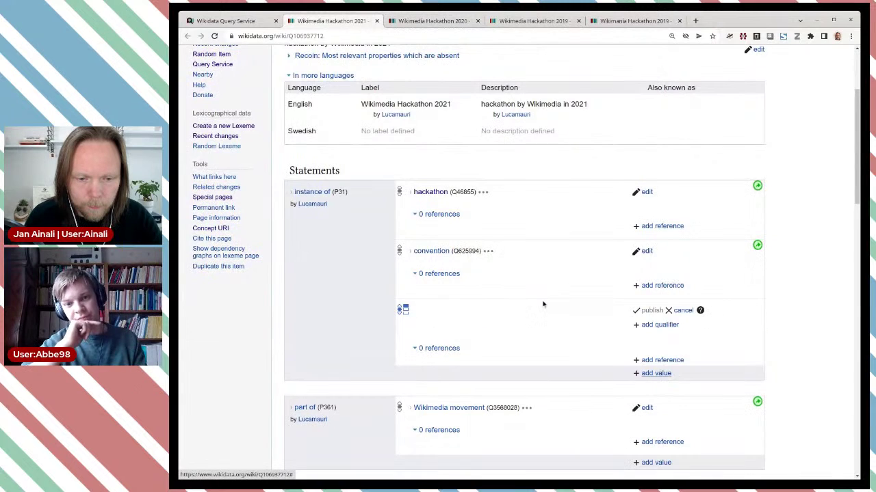
key(ctrl+v)
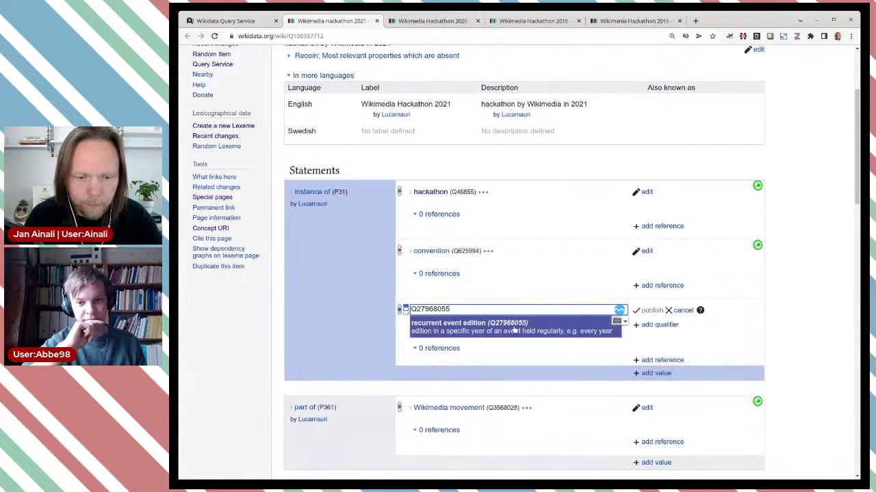
click(514, 327)
click(647, 310)
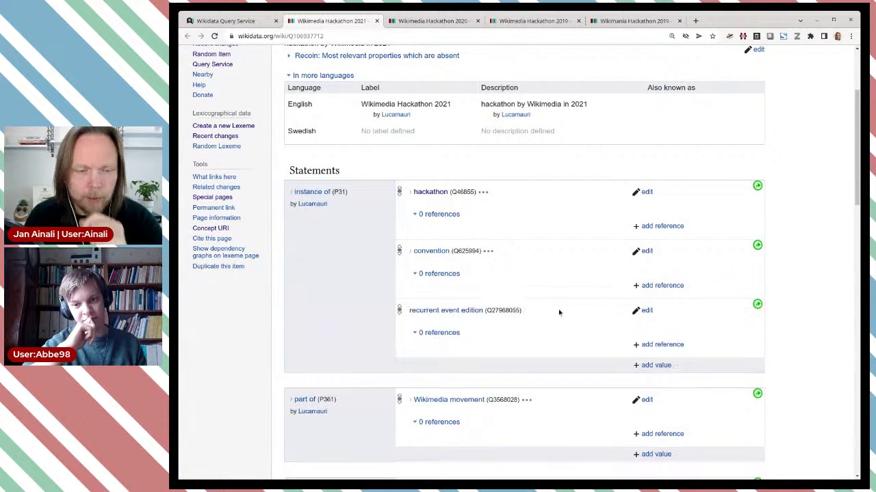
Step: Extend the hackathon query with the condition wdt:P31 wd:Q27968055 on the same item and run it
click(232, 20)
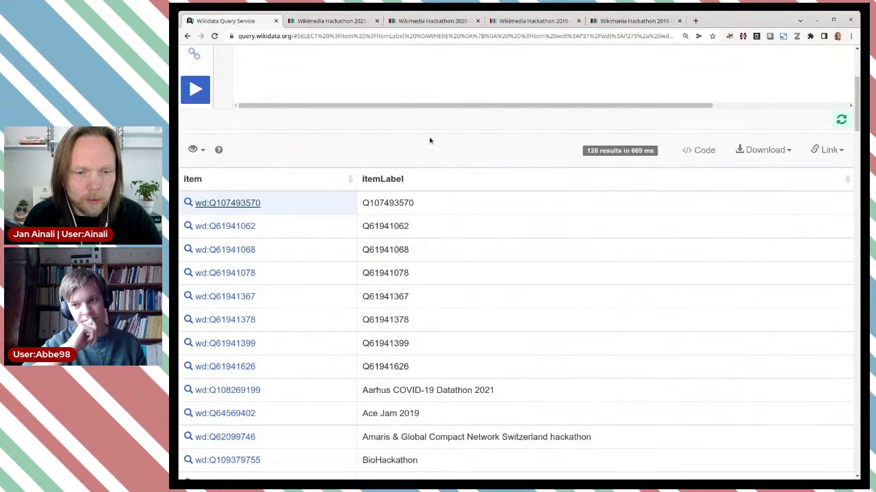
click(446, 123)
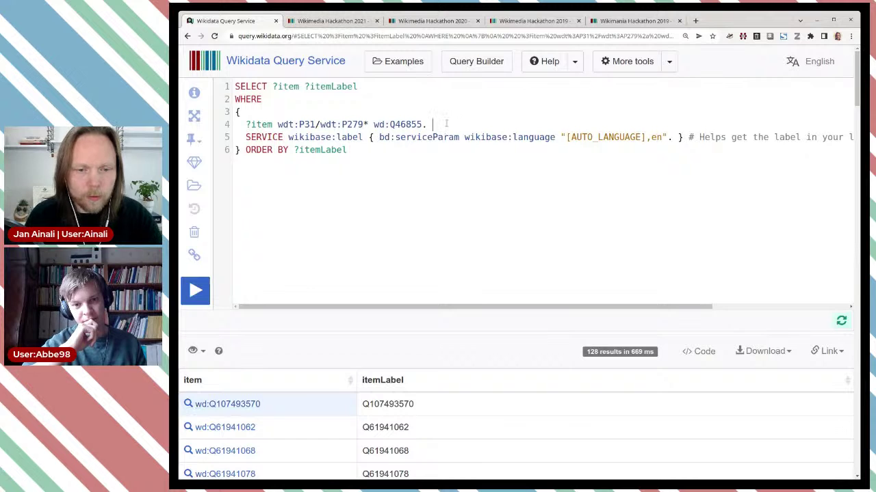
mouse_move(446, 123)
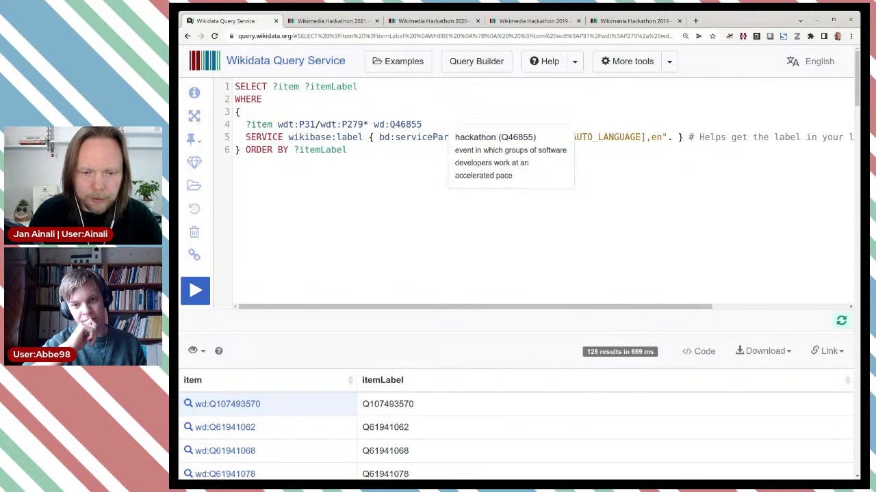
key(Return)
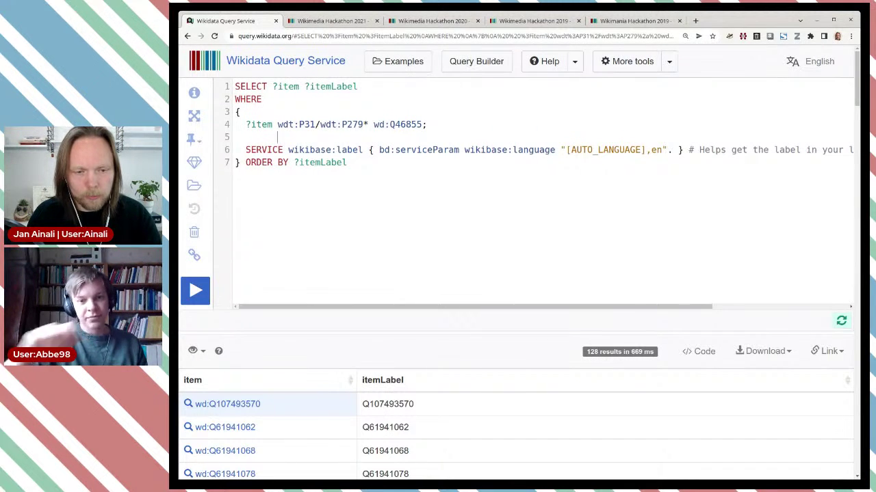
text(wdt:)
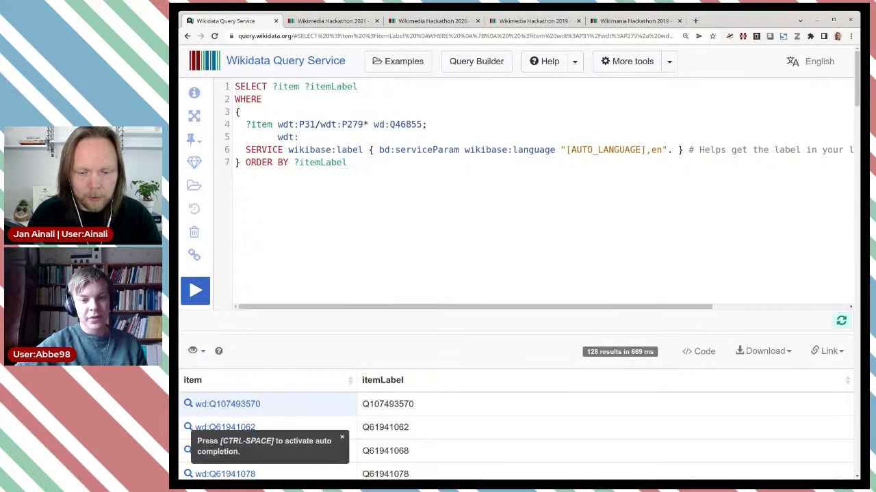
text(P31 )
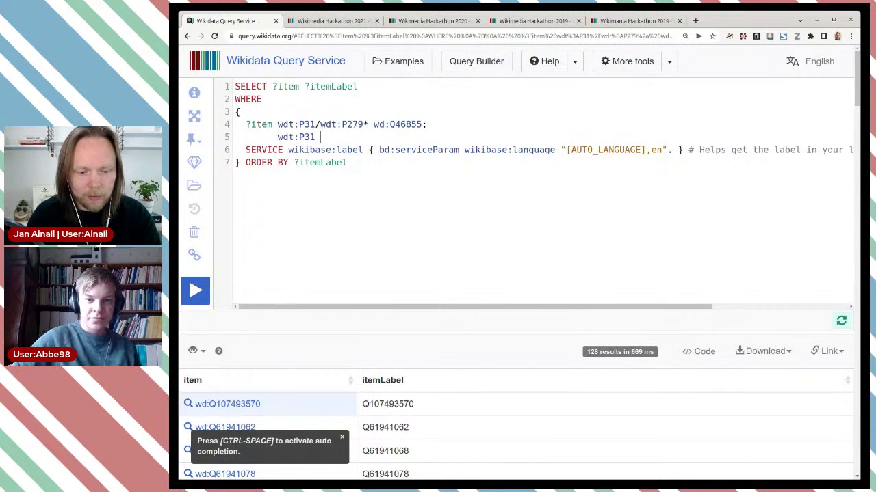
text(wd:Q27968055 .)
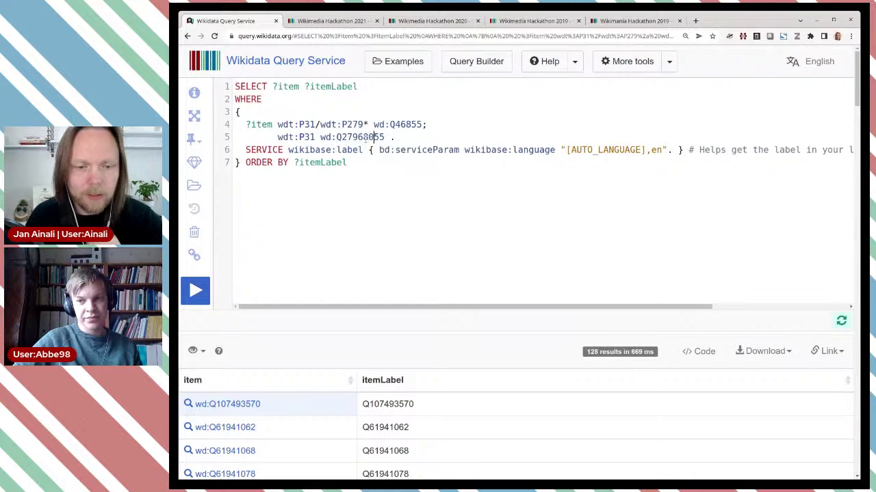
mouse_move(364, 139)
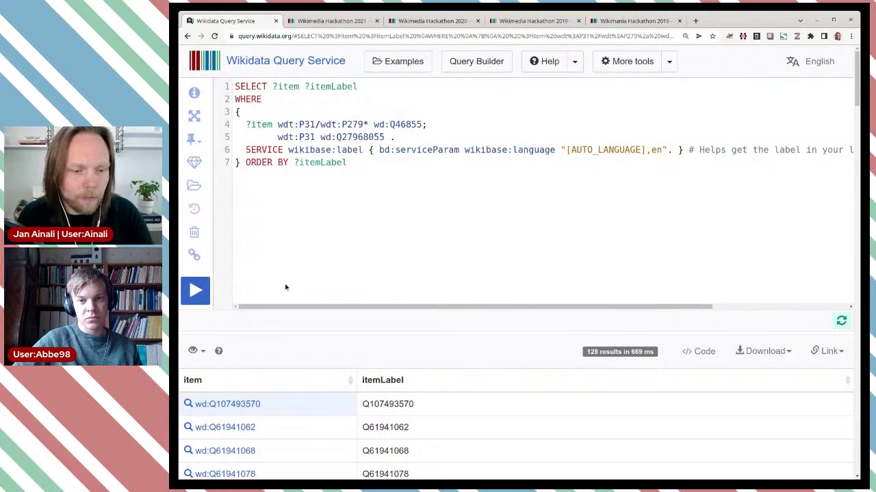
click(196, 290)
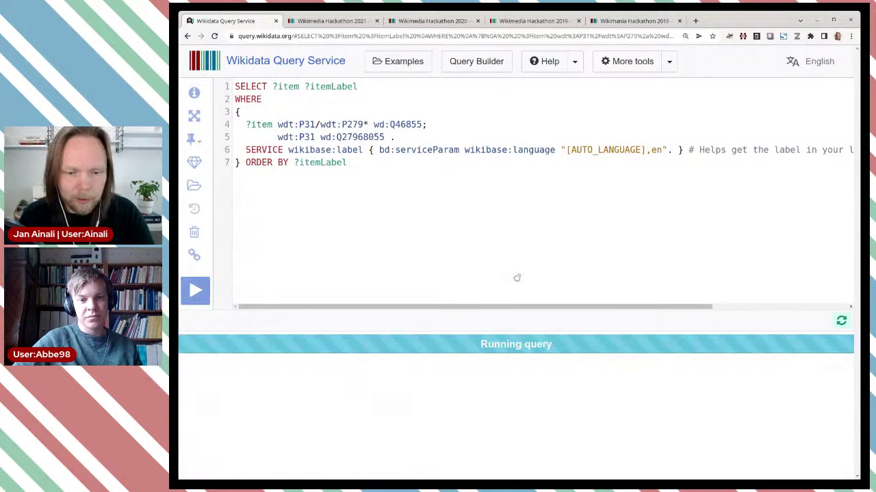
Step: Look through the recurrent event editions in the results and open the Wiki Techstorm II item separately
scroll(516, 276, down, 3)
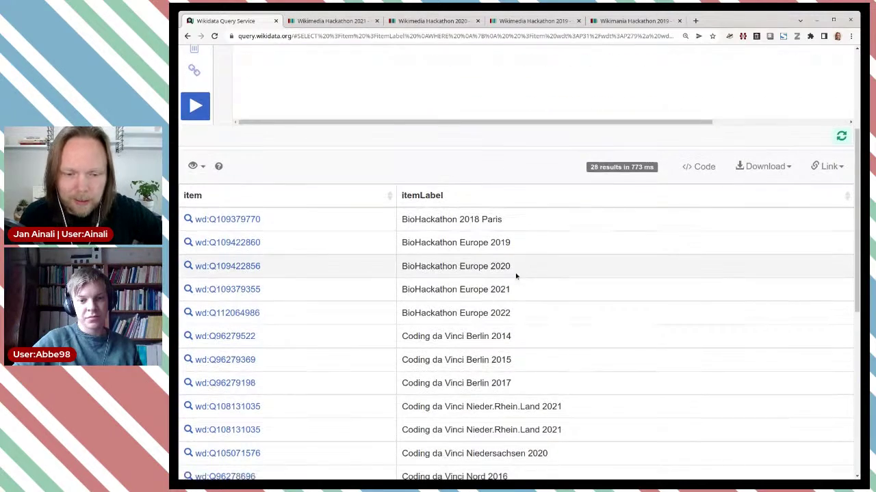
scroll(516, 277, down, 5)
scroll(515, 276, down, 1)
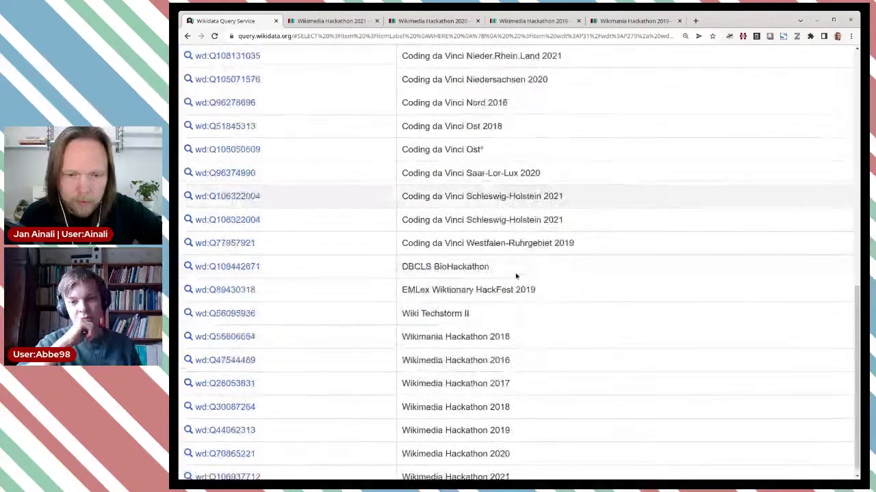
scroll(516, 276, up, 3)
scroll(516, 277, down, 3)
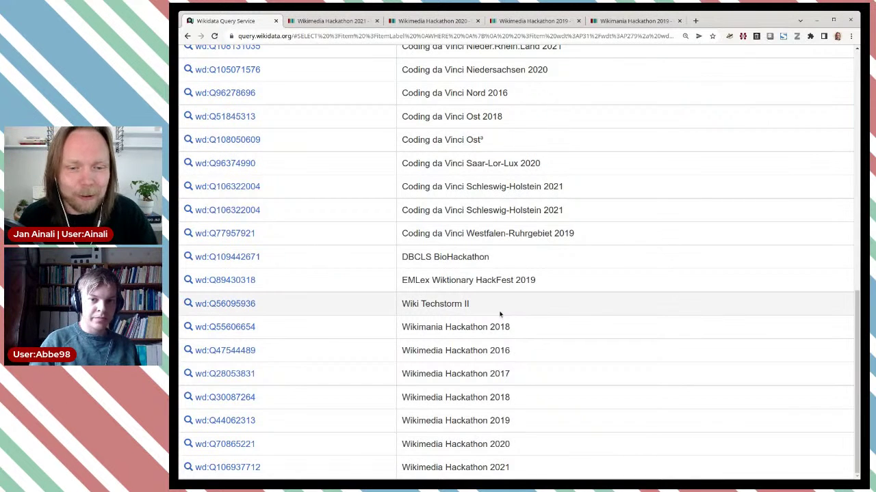
scroll(499, 314, up, 1)
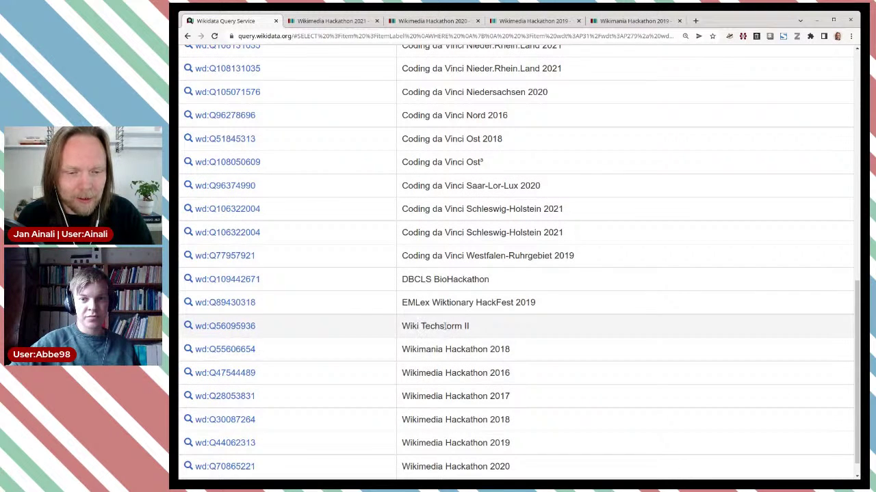
middle_click(240, 327)
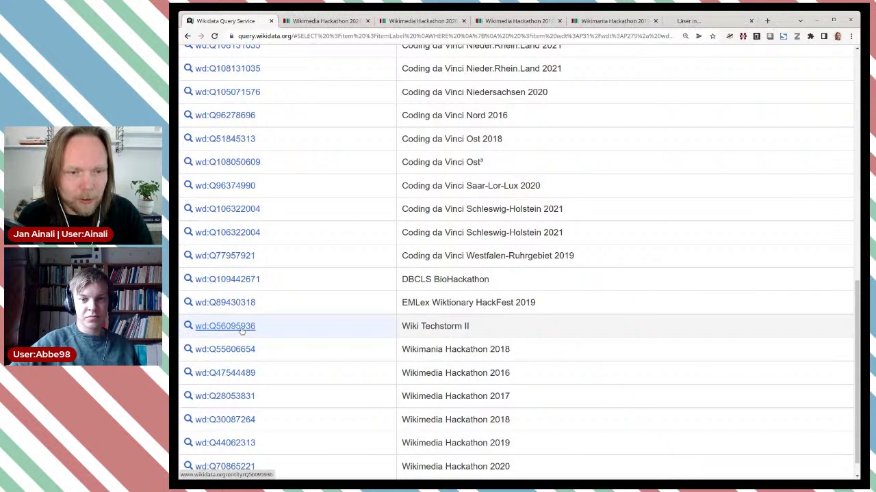
Step: Close the Wikimedia Hackathon 2021, 2020 and 2019 items and the Wikimania Hackathon 2019 item
click(325, 21)
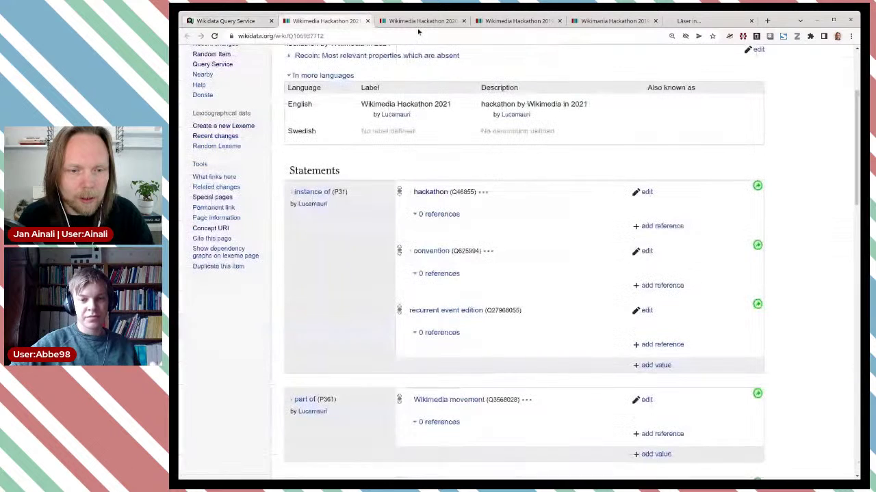
click(367, 22)
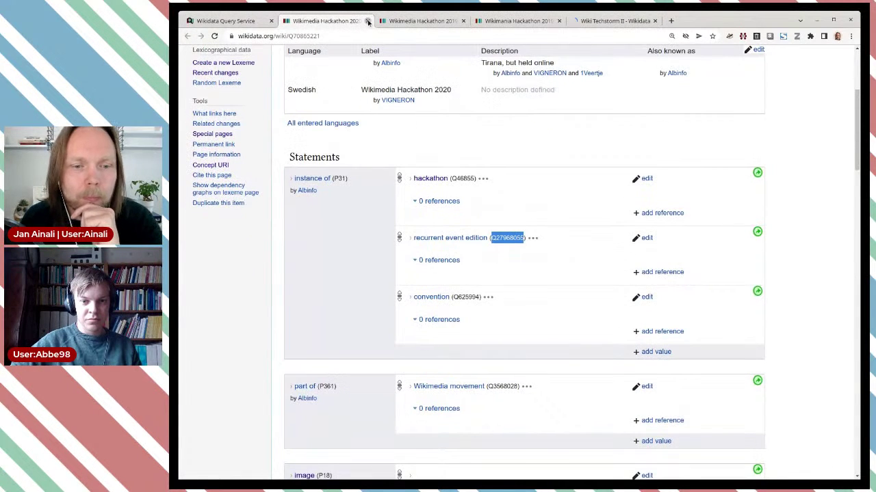
click(367, 21)
click(368, 21)
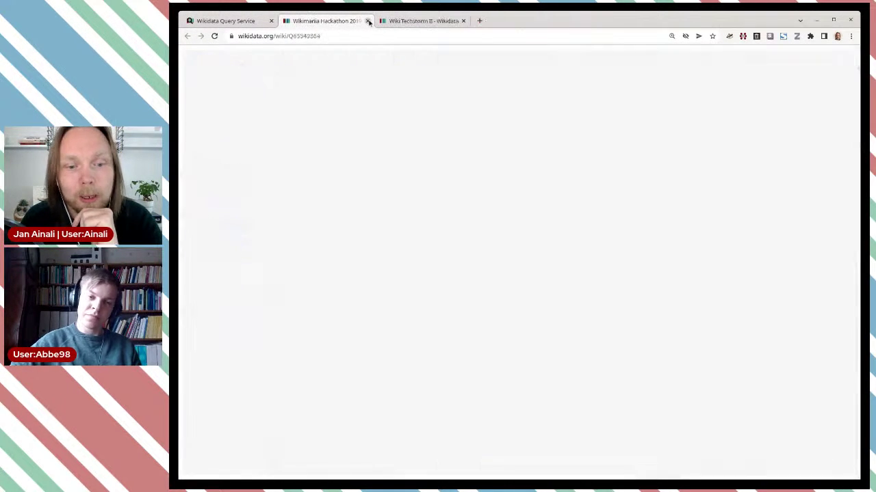
click(367, 21)
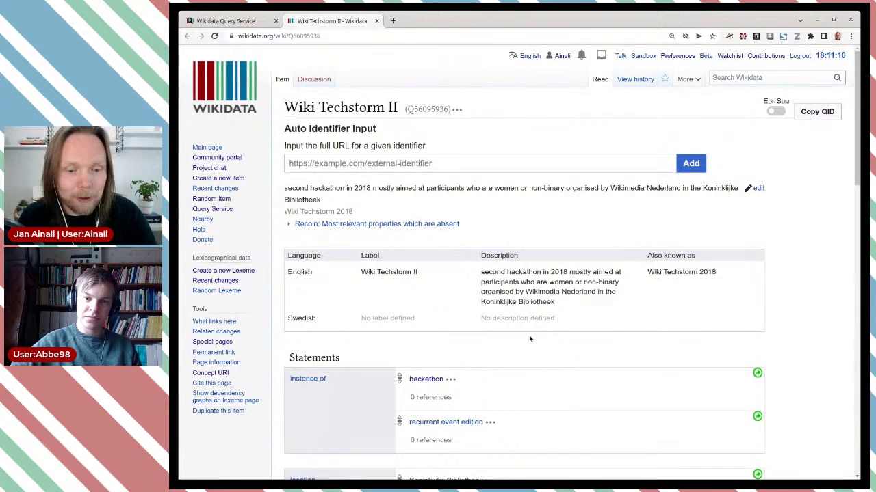
Step: Review the statements of Wiki Techstorm II, then open its series item Wiki Techstorm and check how it is classified
scroll(530, 338, down, 3)
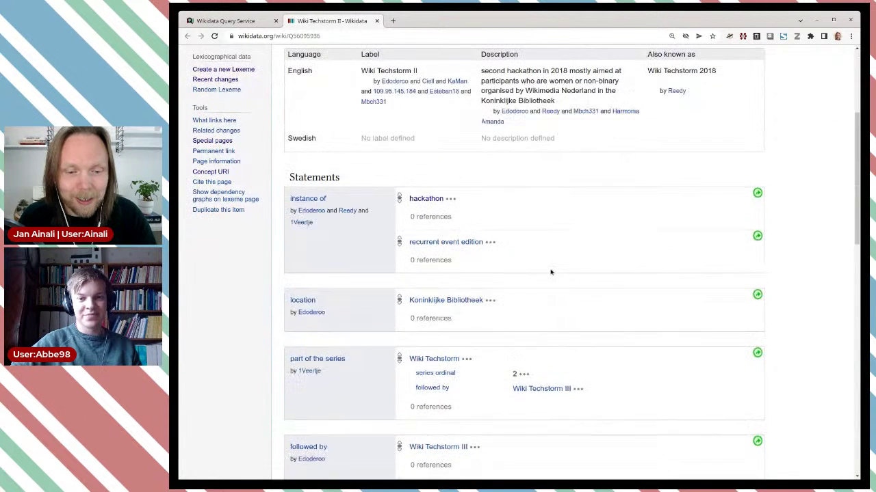
scroll(499, 284, down, 1)
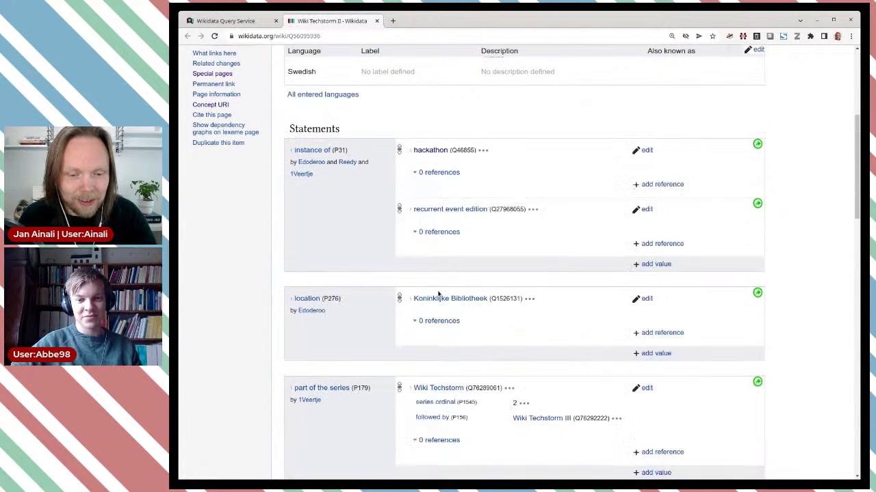
middle_click(435, 300)
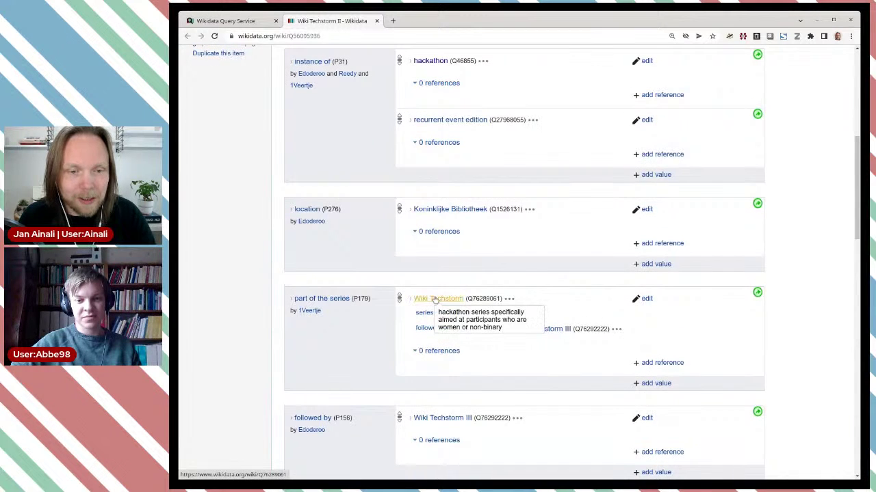
key(ctrl+Tab)
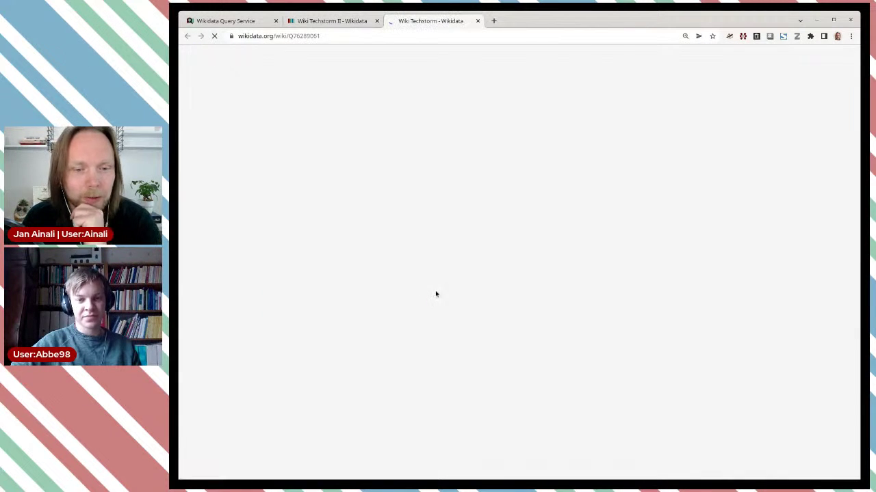
scroll(491, 240, down, 2)
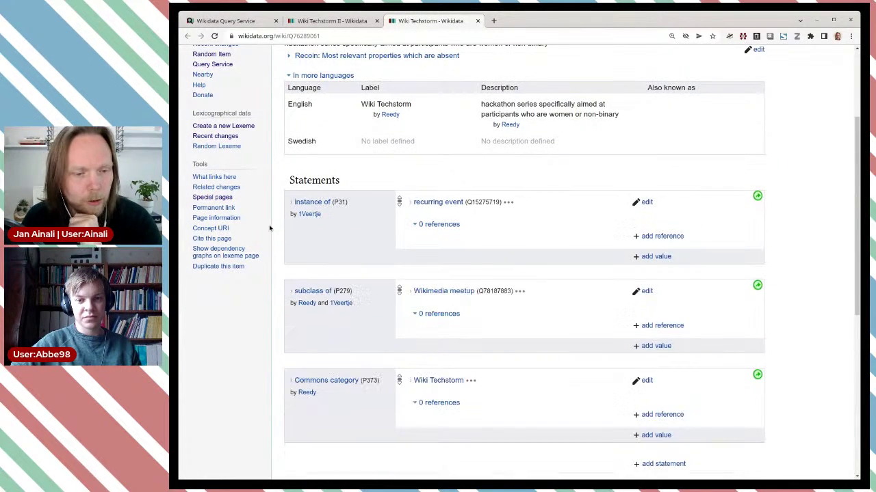
Step: List the pages linking to Wiki Techstorm, open Wiki Techstorm III and check its instance of values
click(223, 177)
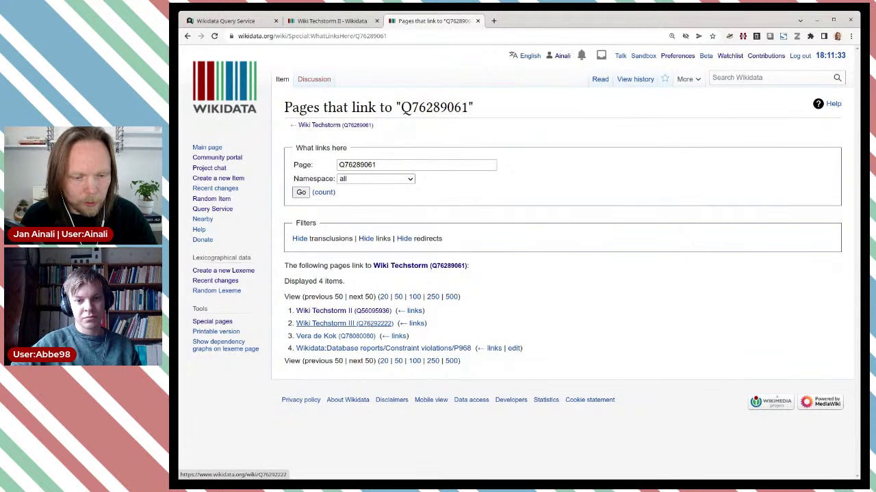
click(367, 327)
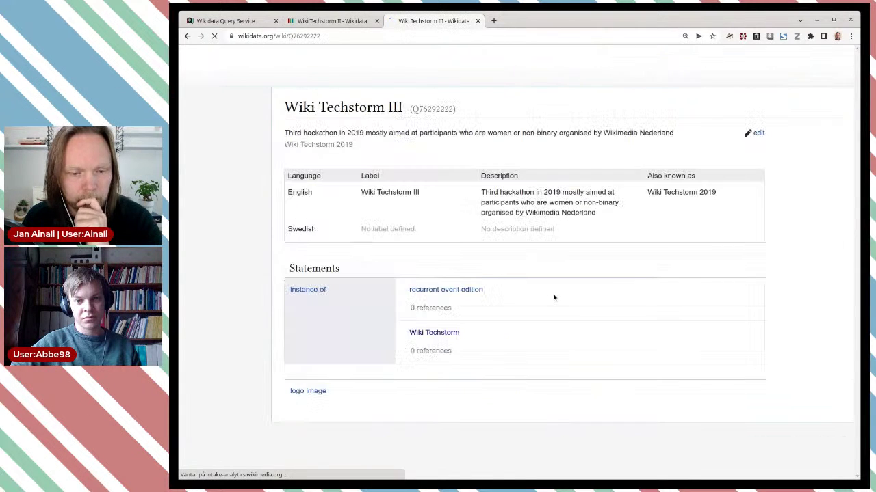
scroll(553, 296, down, 1)
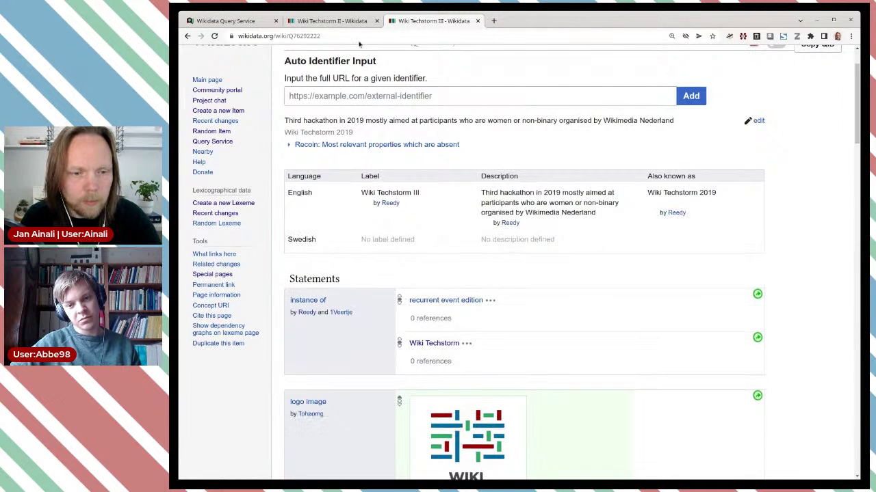
Step: Reopen the Wiki Techstorm series item from Wiki Techstorm II and check its description and statements
click(342, 22)
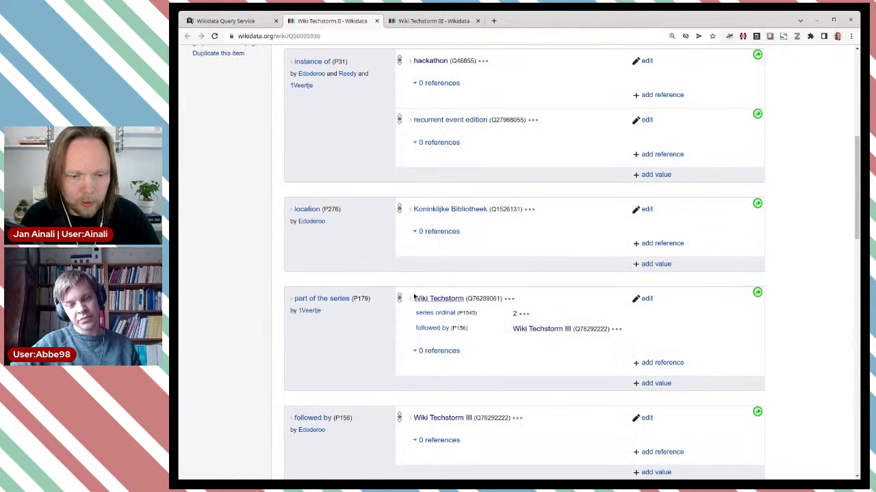
middle_click(424, 298)
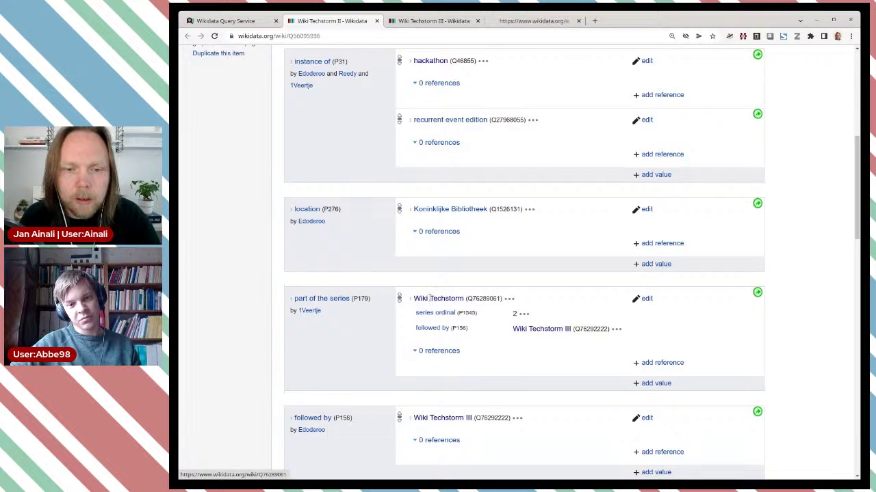
key(ctrl+9)
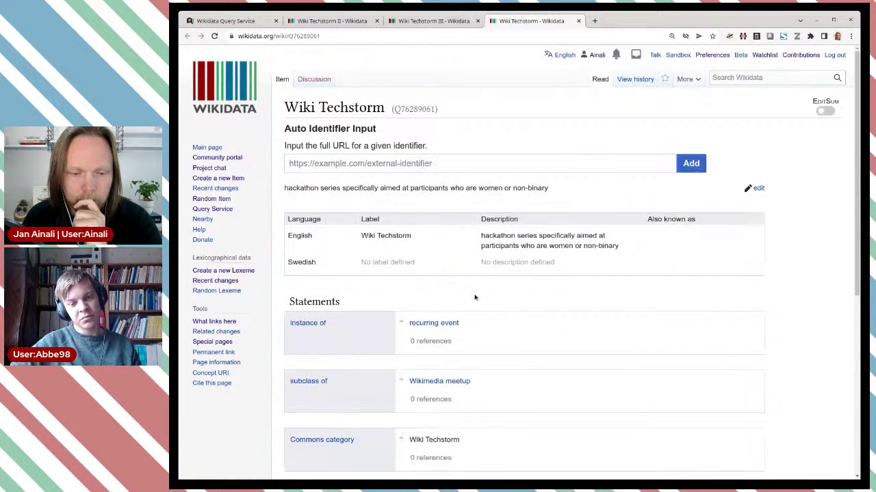
scroll(474, 297, down, 3)
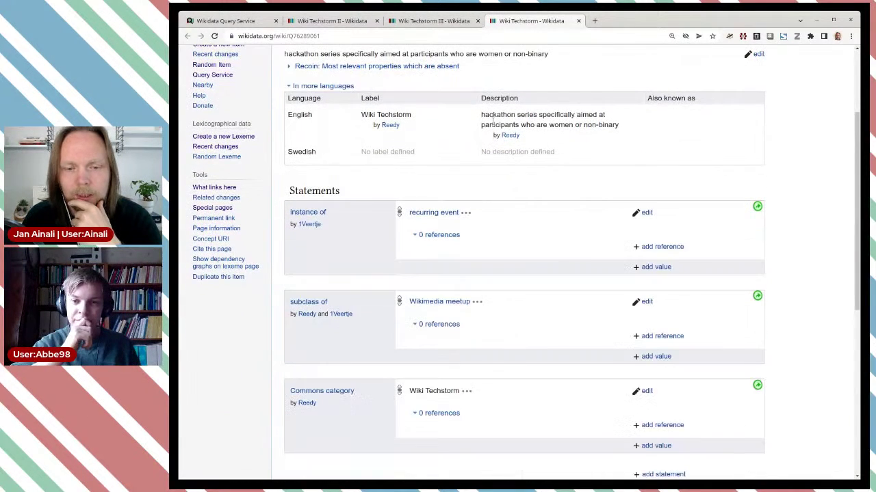
Step: Copy the word hackathon from Wiki Techstorm's English description and publish hackathon as an additional instance of value on the item
double_click(494, 115)
key(ctrl+c)
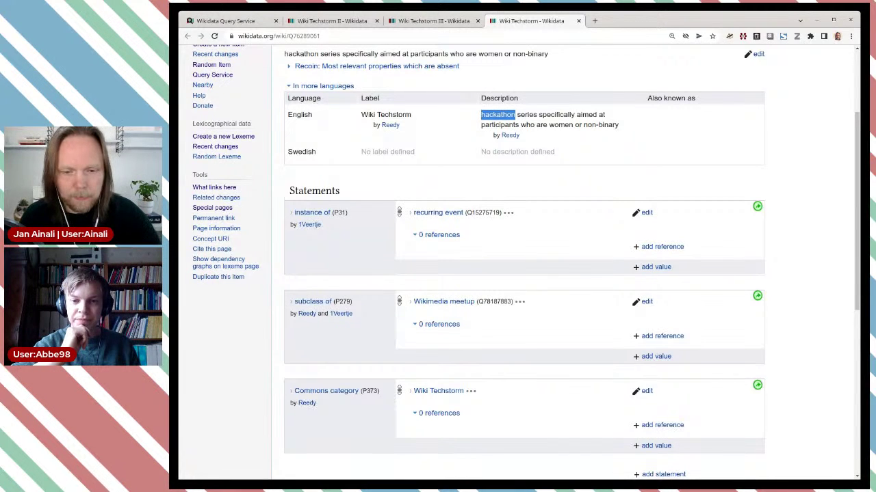
click(655, 267)
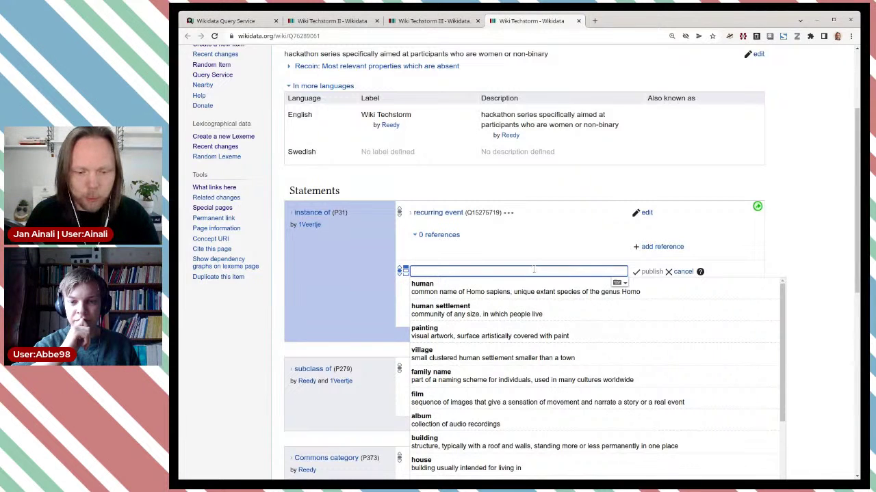
key(ctrl+v)
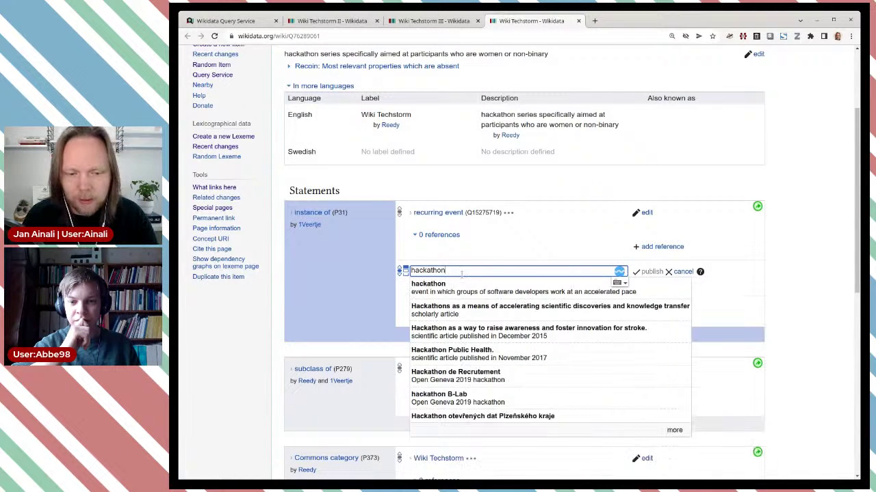
click(652, 272)
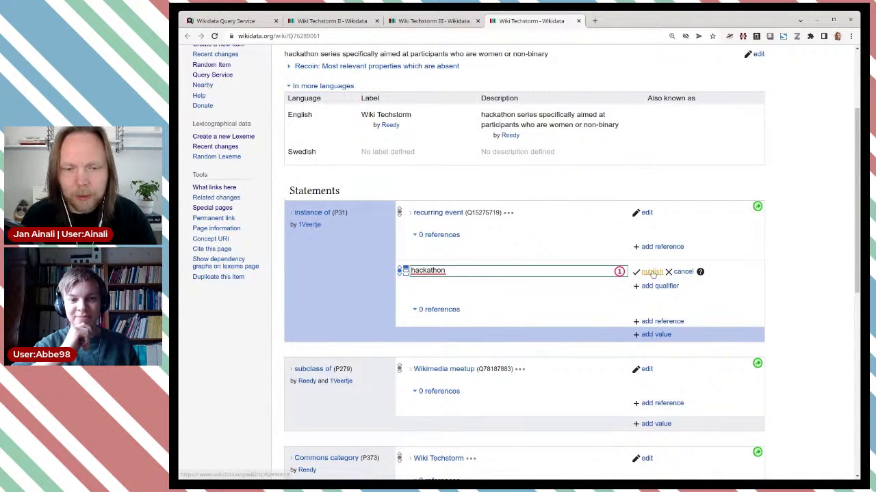
click(651, 271)
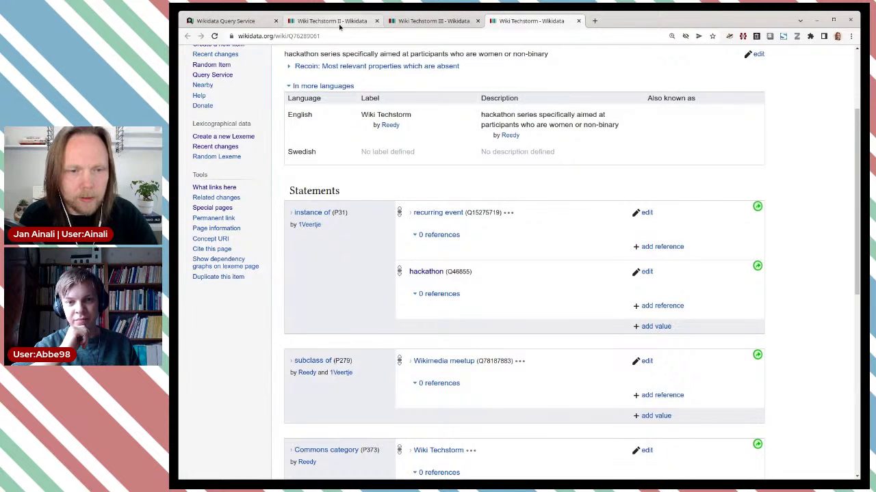
Step: Return to the query service, check when its data was last updated, rerun the hackathon editions query and examine its results
click(226, 21)
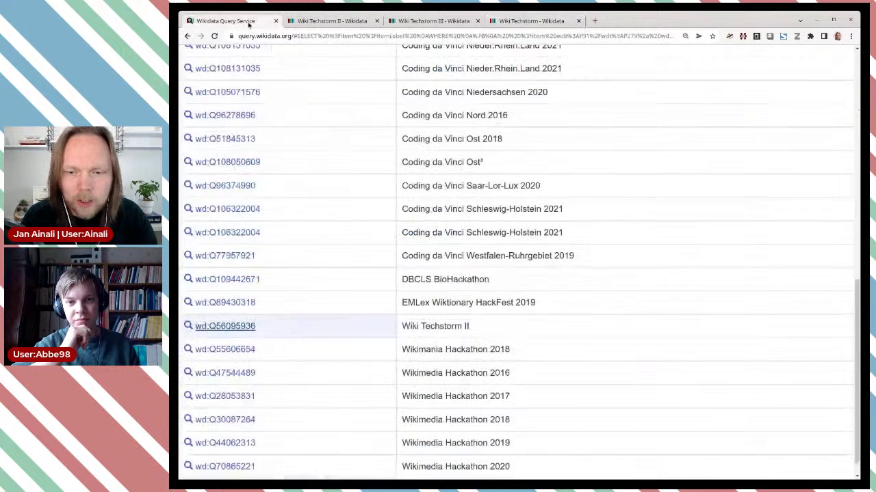
scroll(580, 190, up, 10)
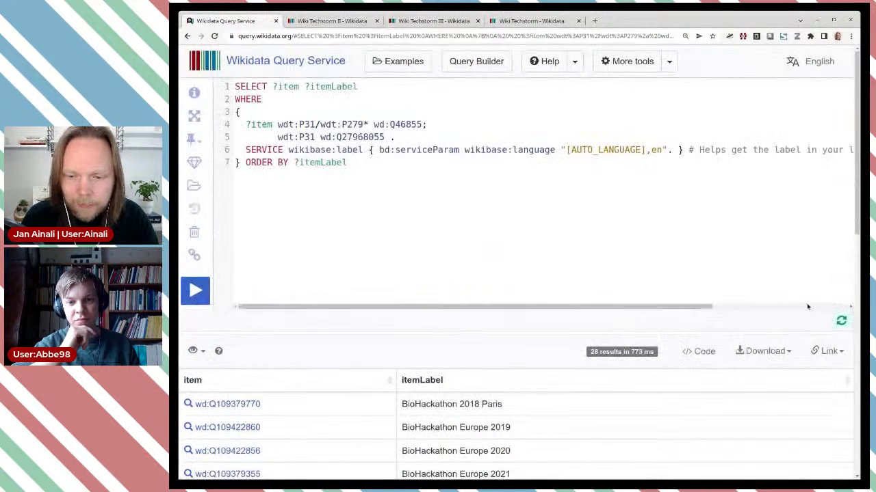
mouse_move(843, 322)
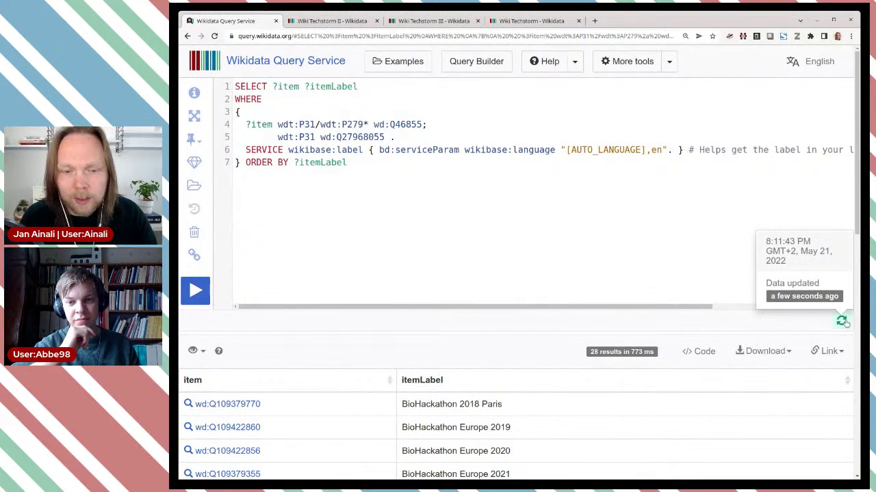
click(202, 292)
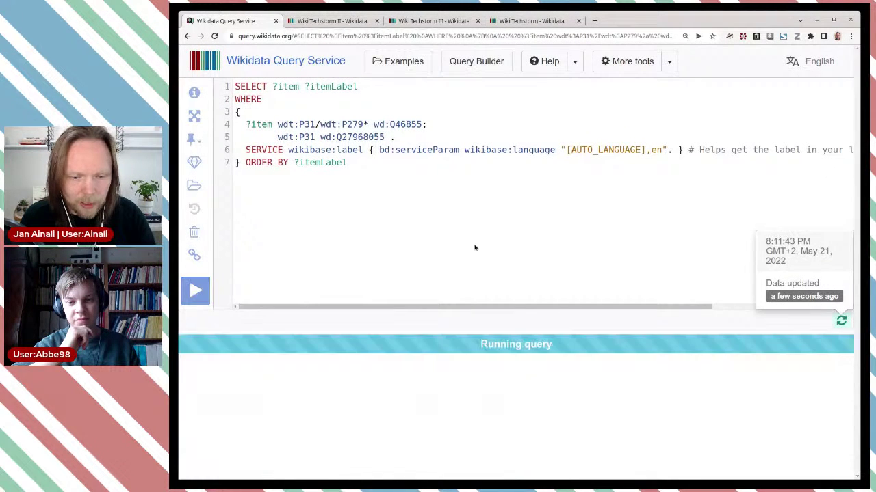
scroll(478, 247, down, 2)
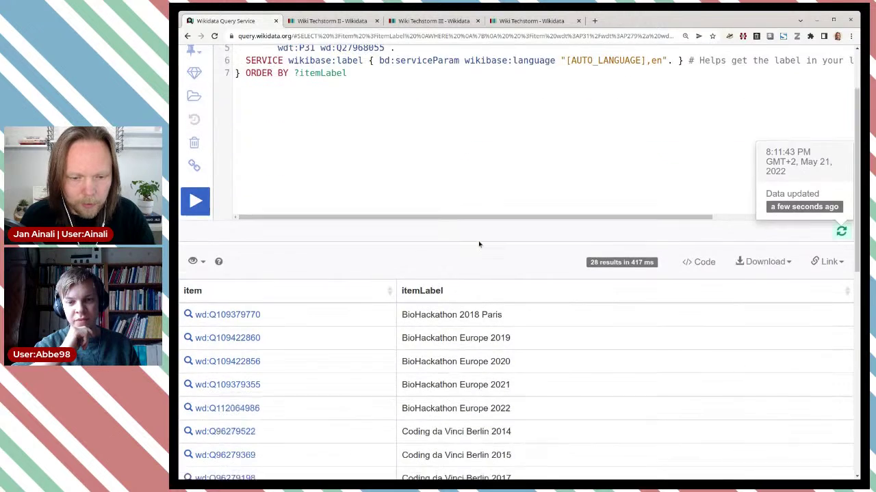
scroll(479, 244, down, 3)
scroll(479, 243, up, 4)
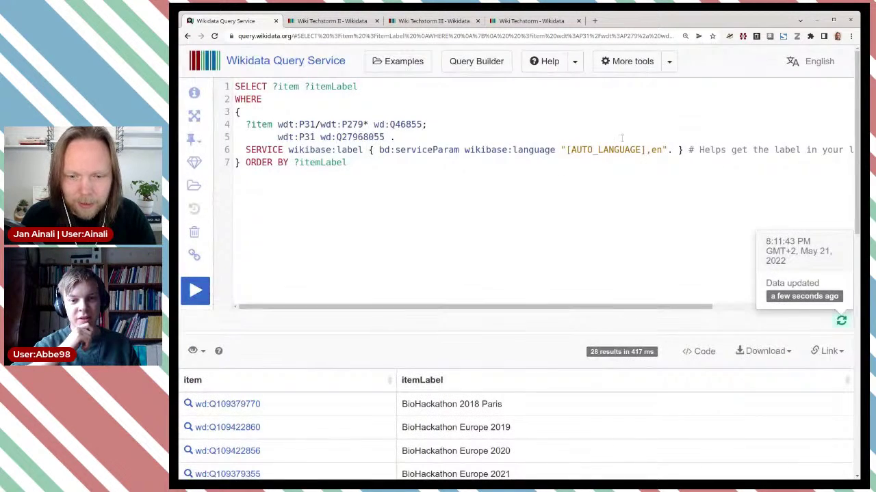
Step: Restrict the label service language to "en" by removing [AUTO_LANGUAGE] from the query, and run it again
drag(650, 151, 568, 150)
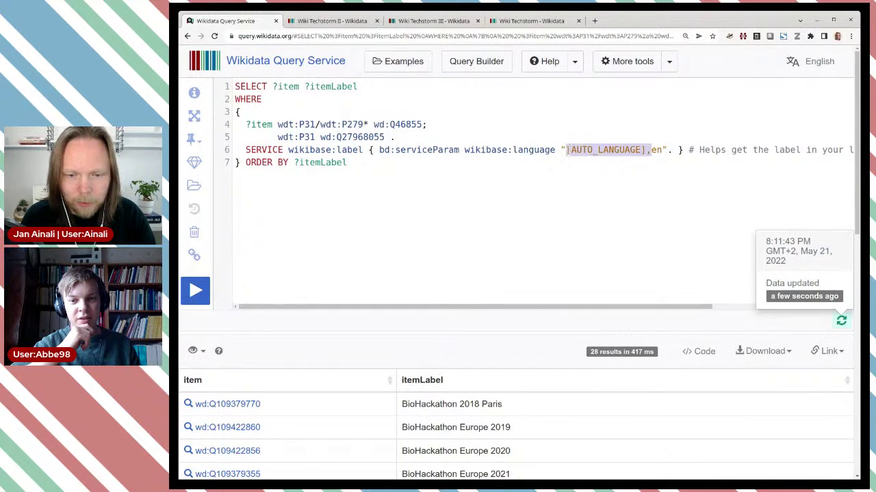
key(Delete)
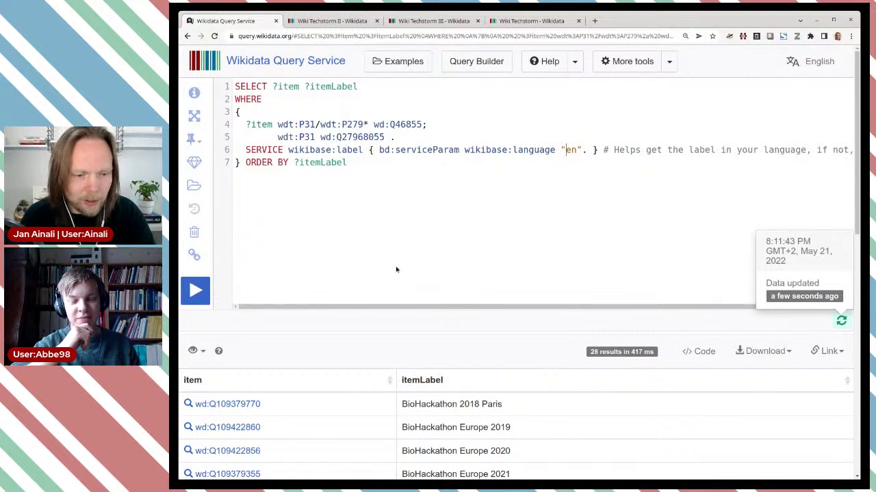
click(195, 291)
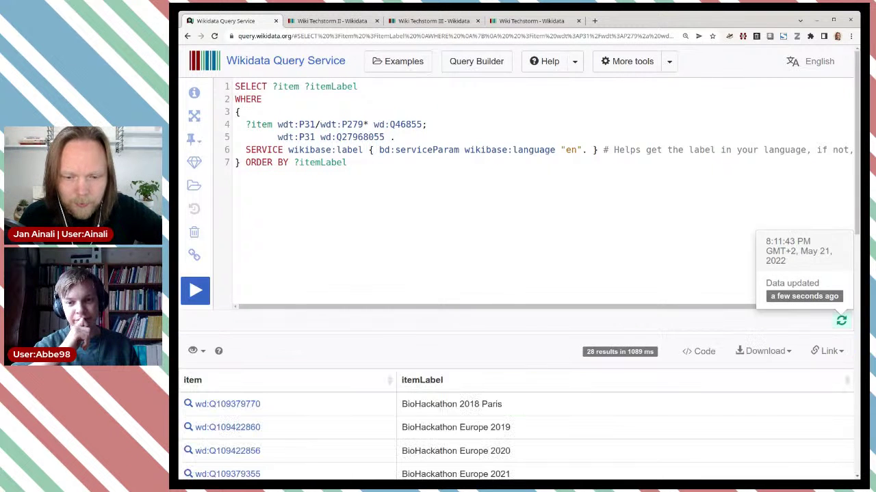
scroll(428, 264, down, 1)
scroll(428, 263, up, 1)
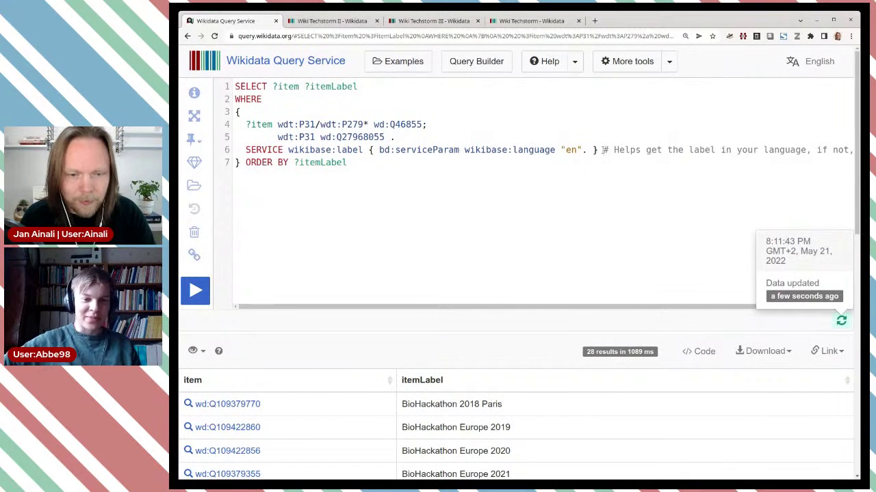
Step: Remove the explanatory comment behind the label service line, rerun the query and look through the listed editions
drag(602, 150, 233, 163)
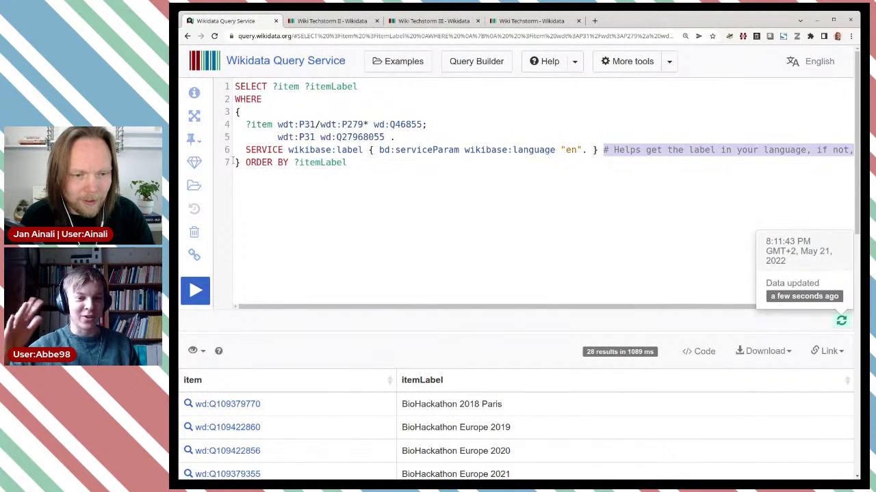
key(BackSpace)
key(Return)
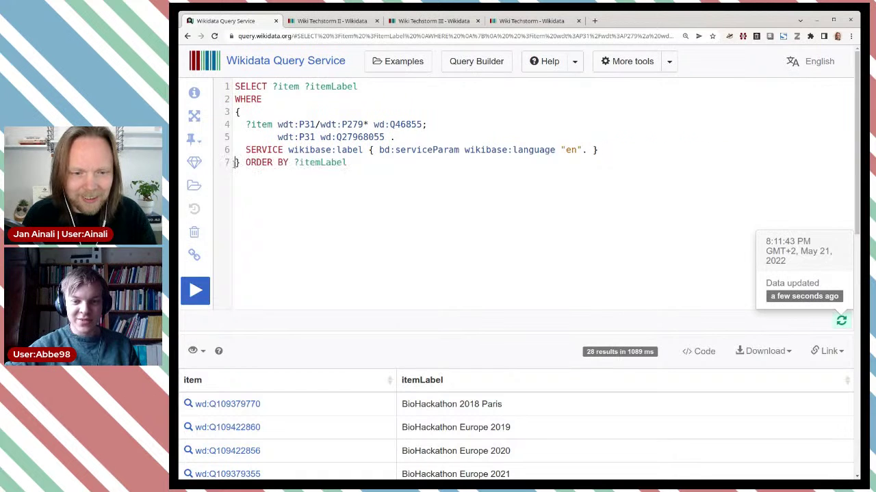
click(199, 294)
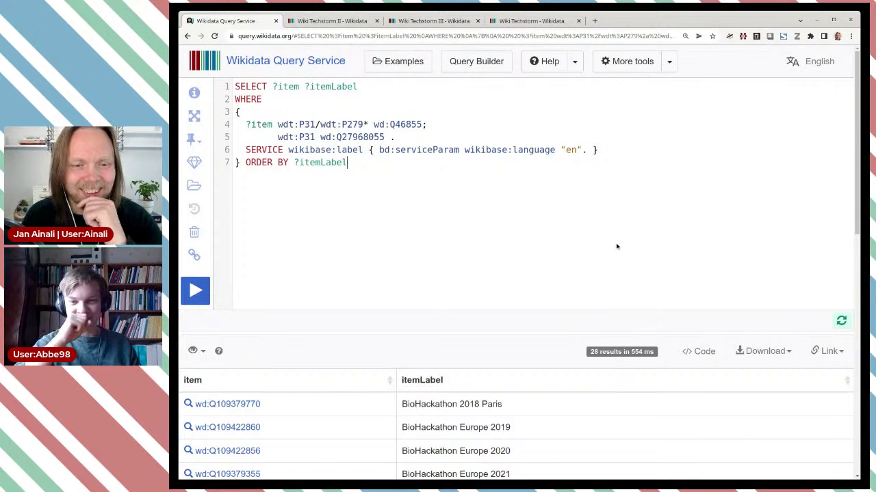
scroll(433, 223, down, 5)
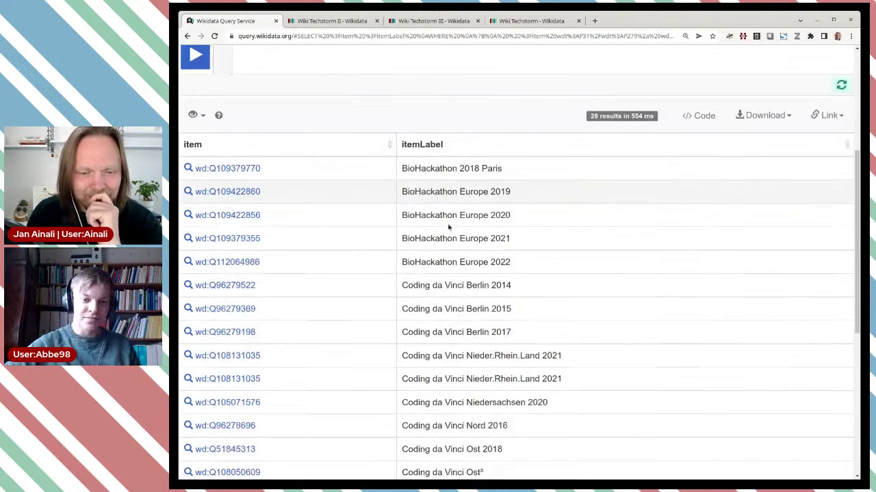
scroll(451, 226, down, 4)
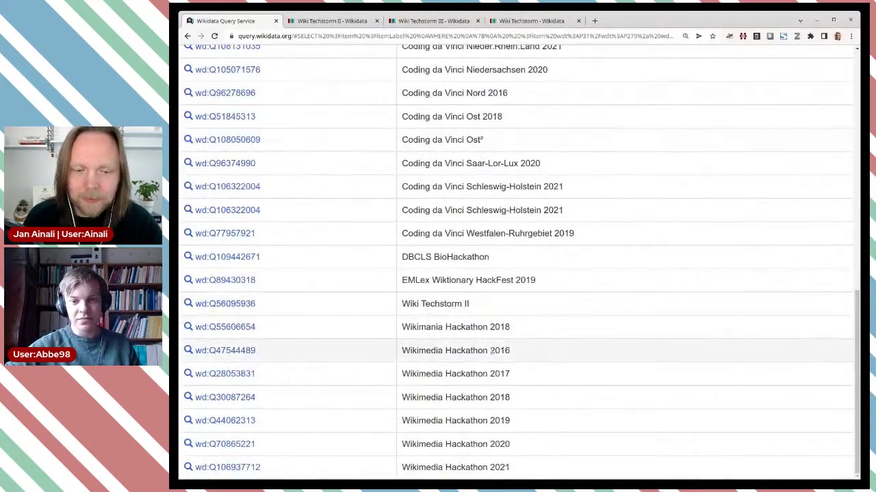
Step: End the Q46855 pattern with a period and turn the second condition into MINUS { ?item wdt:P31 wd:Q27968055 . }
scroll(491, 351, up, 2)
scroll(491, 351, up, 10)
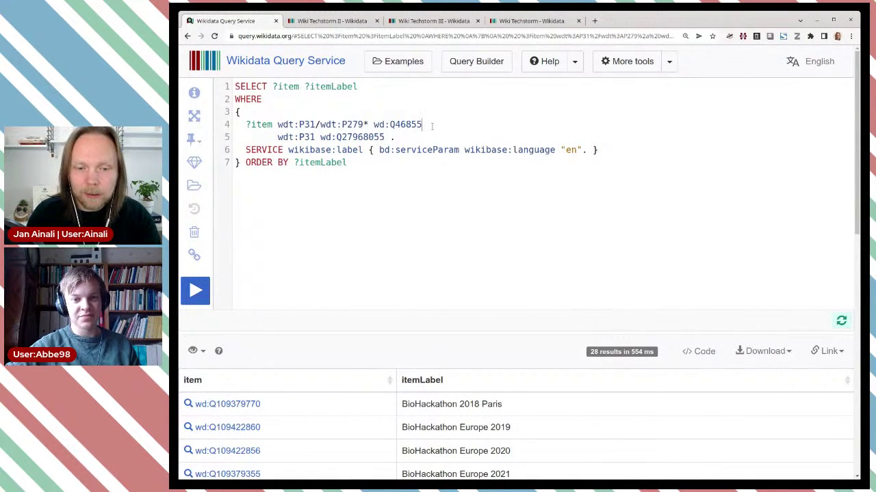
text(.)
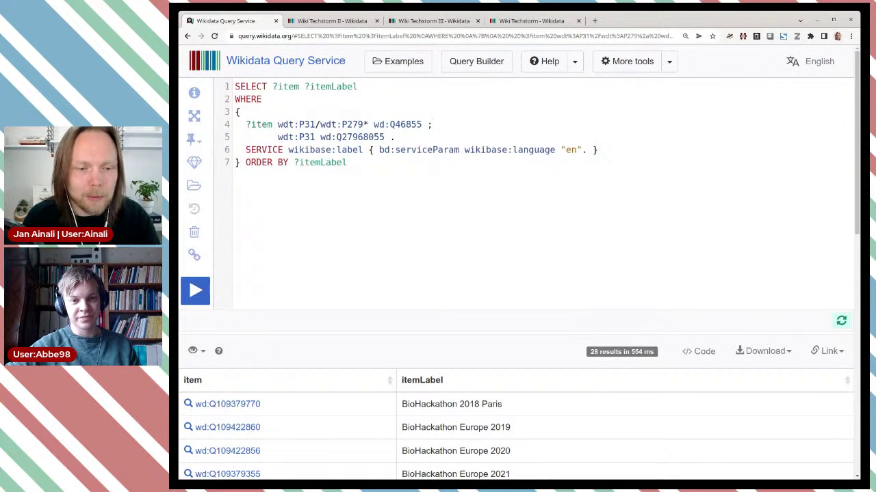
double_click(273, 125)
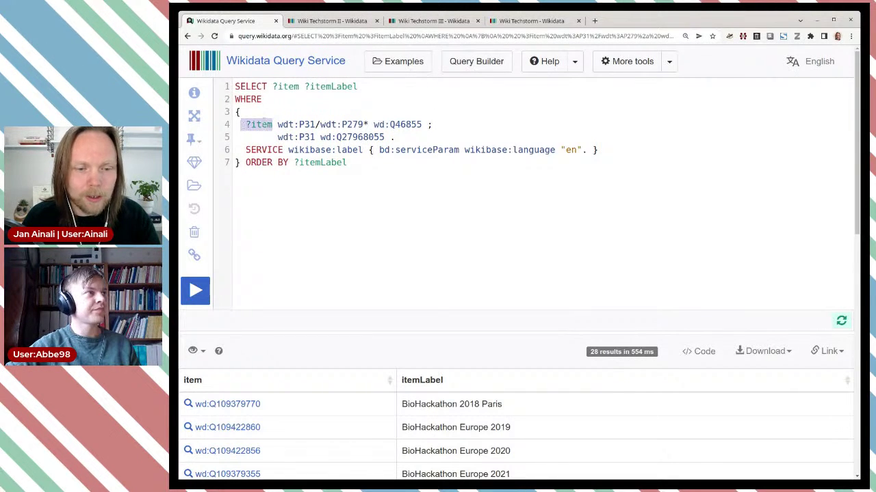
click(437, 127)
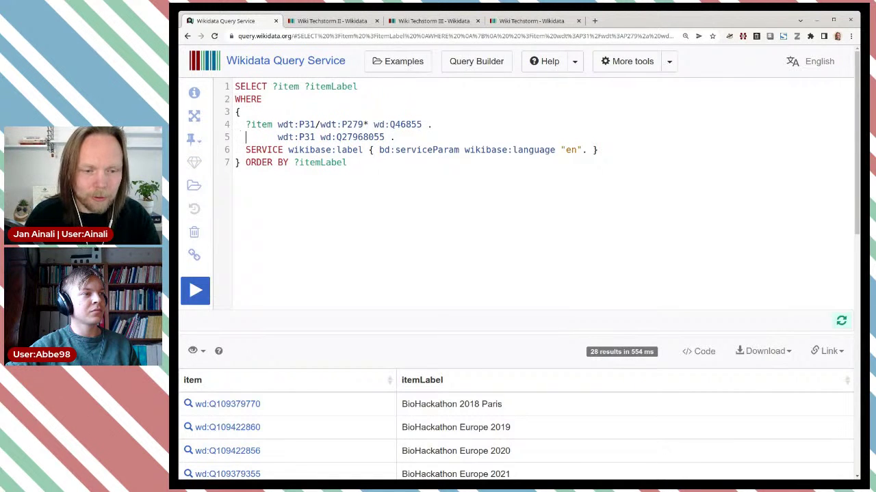
text(MINUS {       )
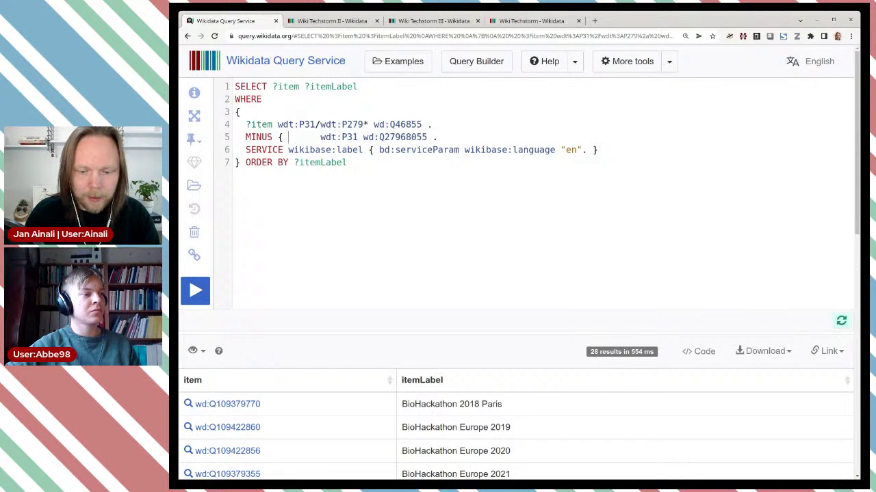
text(?item)
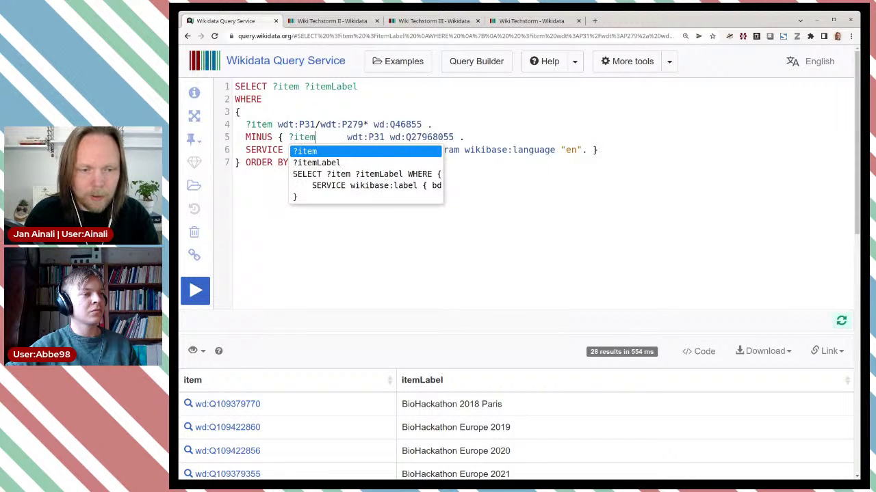
key(Escape)
key(Delete)
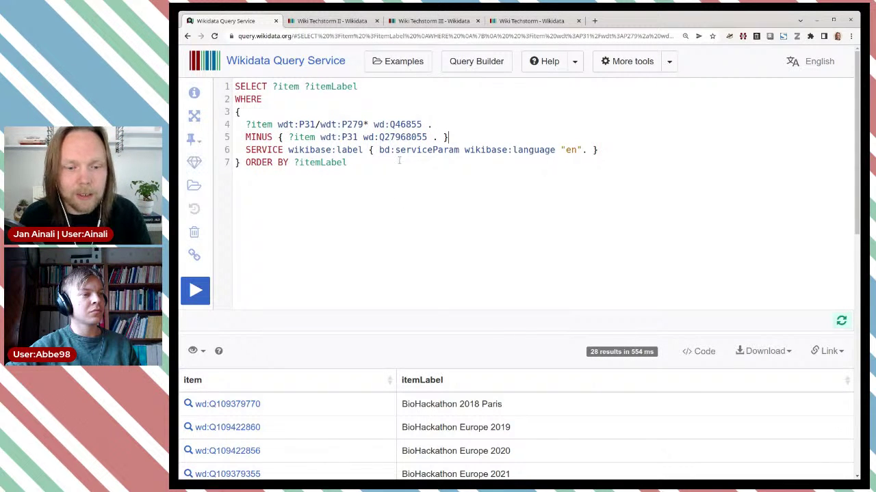
Step: Run the MINUS query and look through the hackathon items that are not instances of Q27968055
scroll(430, 247, down, 1)
scroll(430, 245, up, 1)
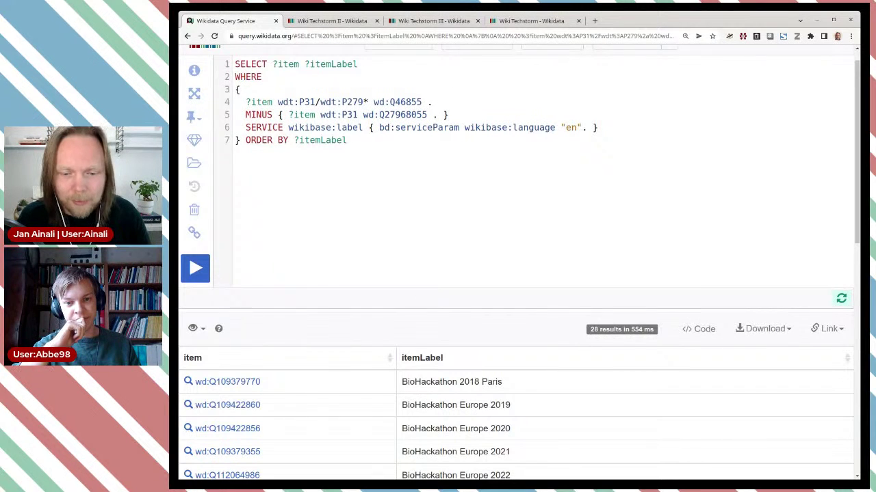
scroll(422, 263, down, 1)
click(198, 232)
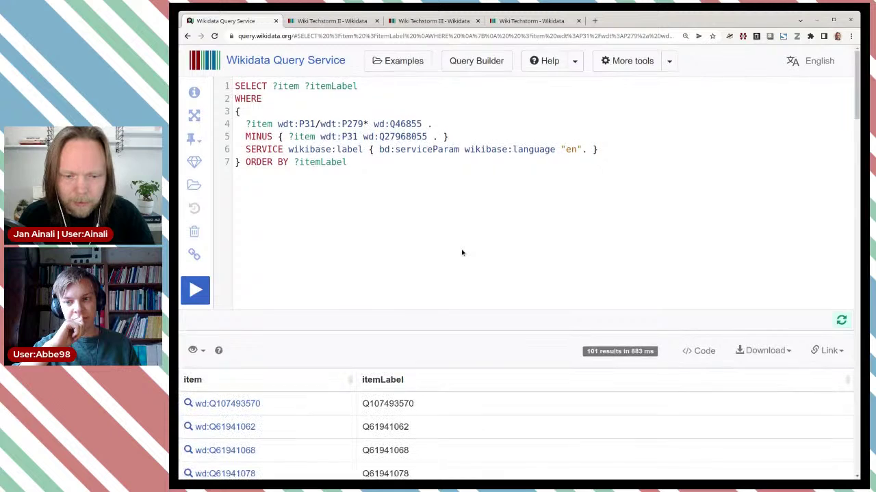
scroll(461, 253, down, 2)
scroll(461, 253, down, 3)
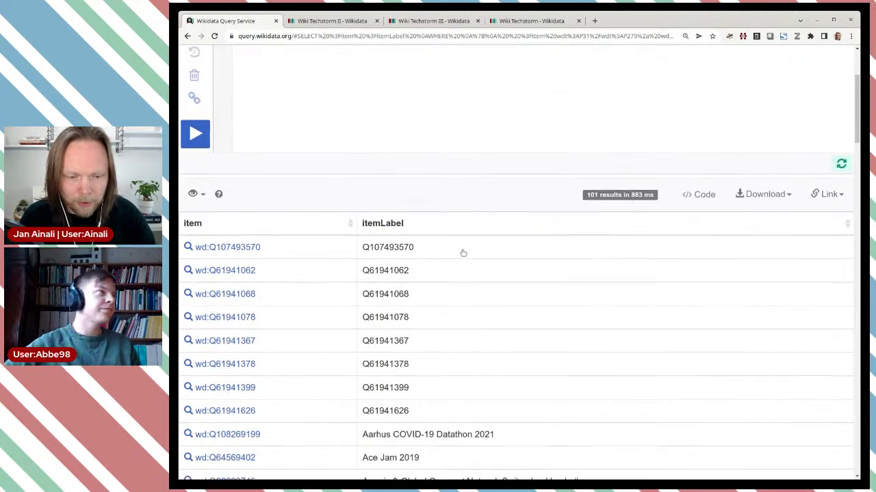
scroll(475, 244, down, 5)
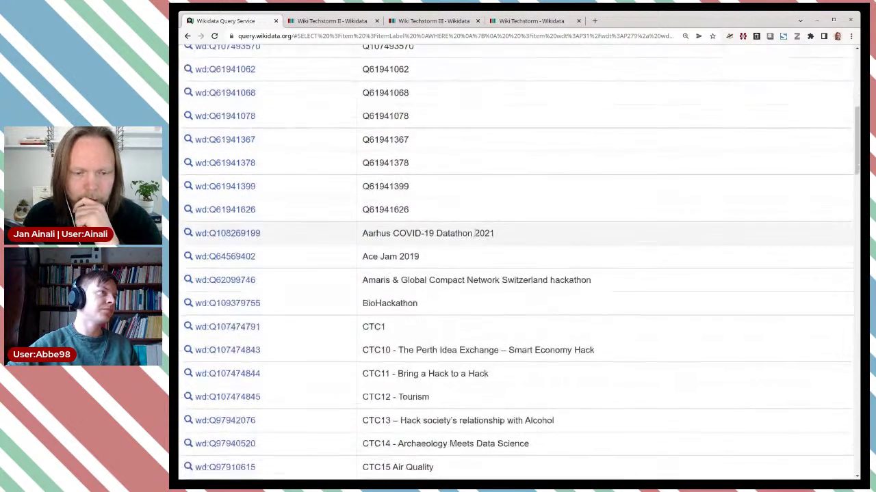
scroll(476, 233, down, 3)
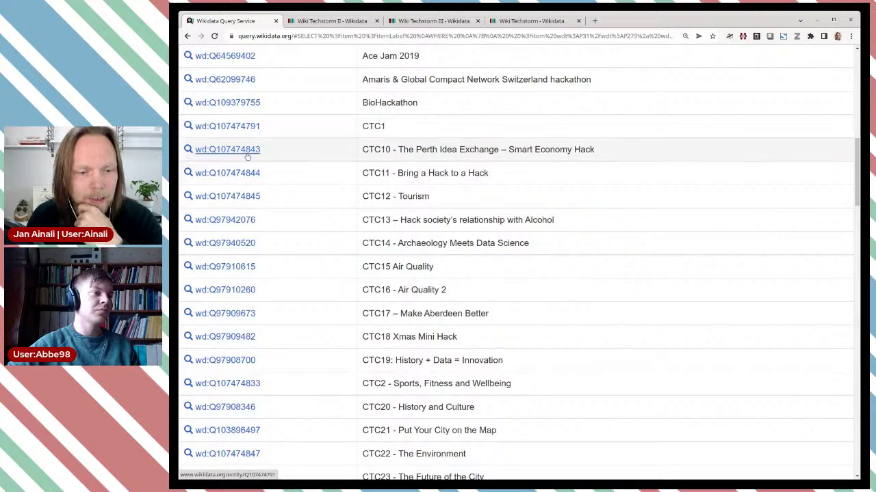
scroll(391, 279, down, 6)
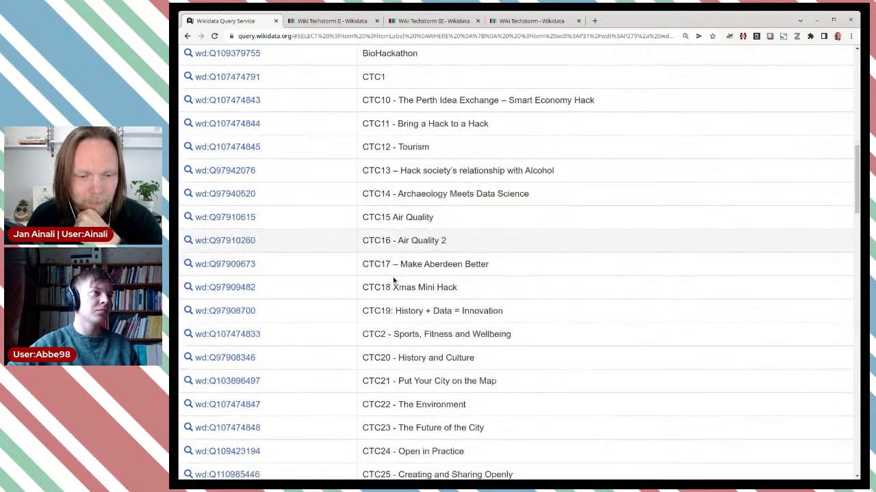
scroll(395, 280, down, 4)
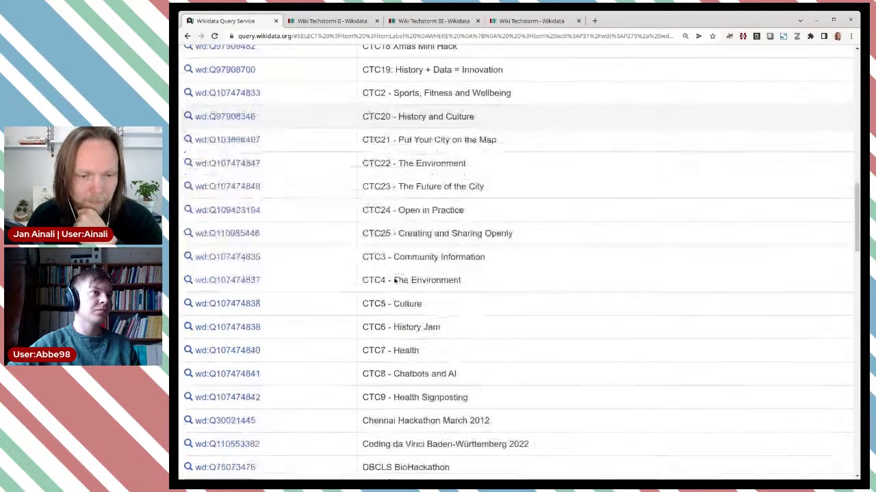
scroll(394, 281, down, 2)
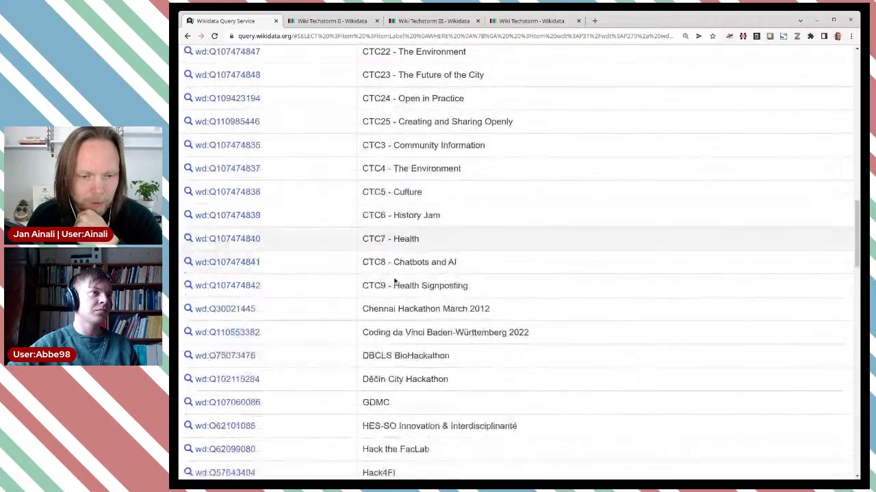
Step: Look over the CTC hackathons in the results and open the item CTC25 - Creating and Sharing Openly in a new tab
scroll(395, 281, up, 3)
scroll(395, 281, up, 8)
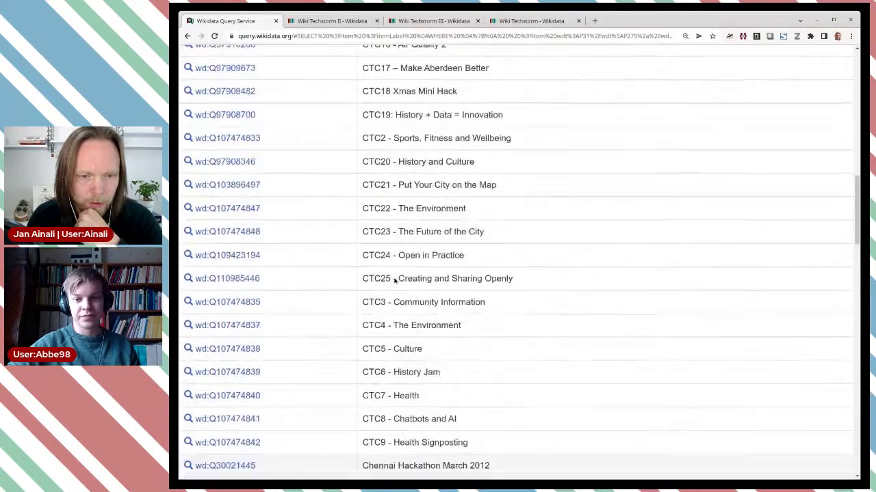
scroll(394, 280, up, 1)
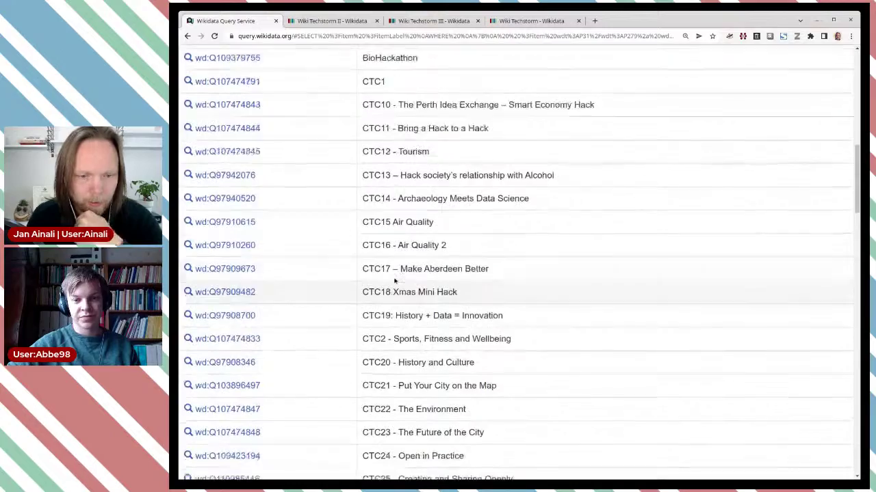
scroll(395, 280, down, 10)
scroll(395, 281, down, 5)
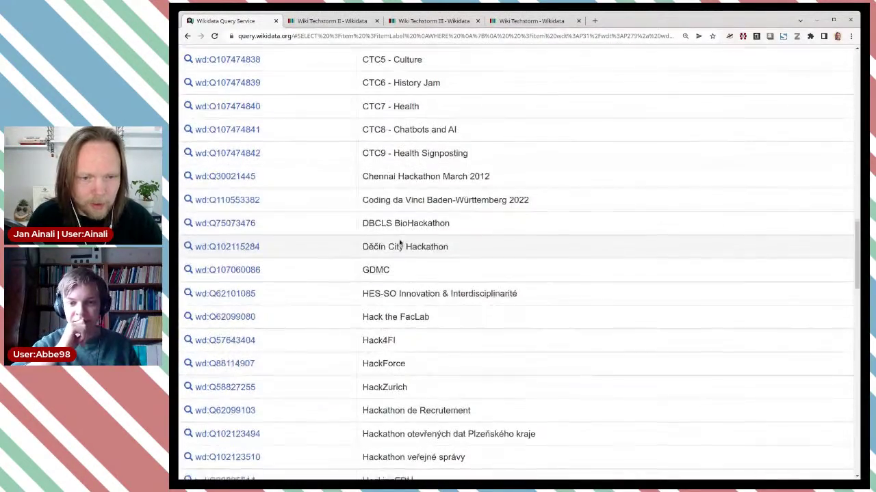
scroll(399, 240, up, 9)
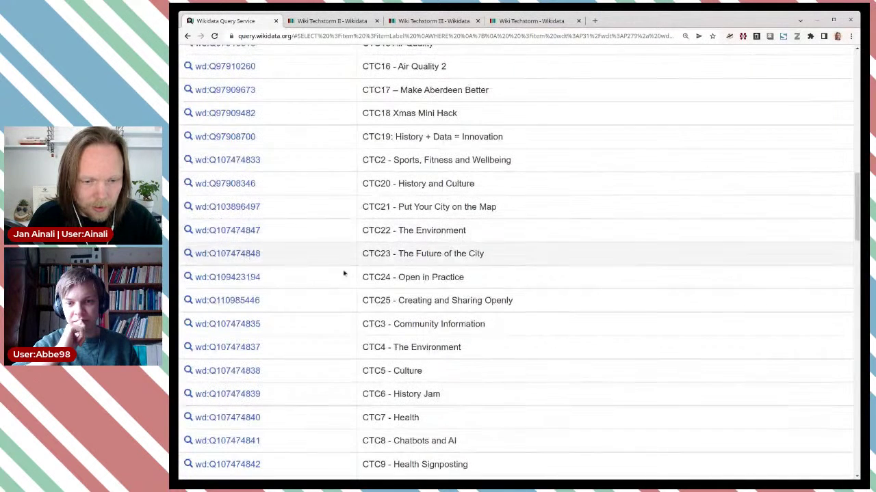
middle_click(240, 304)
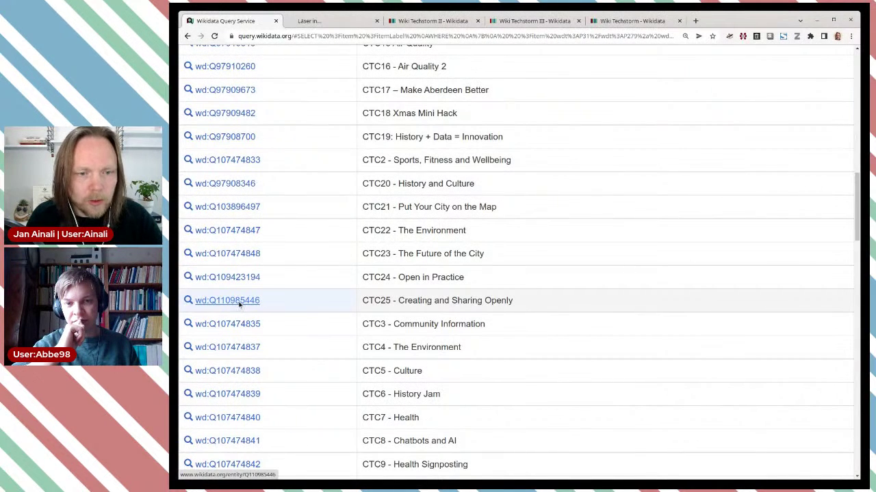
Step: Review the CTC25 - Creating and Sharing Openly item, checking its instance of, follows, start and end time, and organizer statements
key(ctrl+Tab)
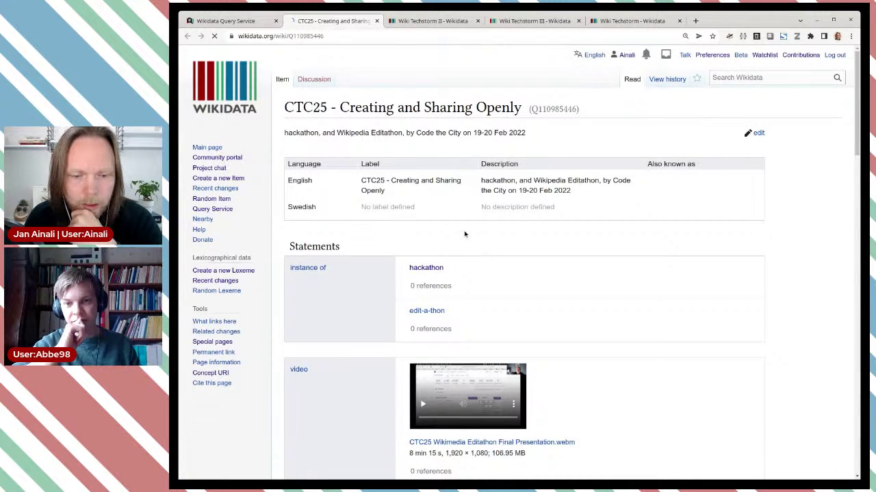
scroll(465, 235, down, 2)
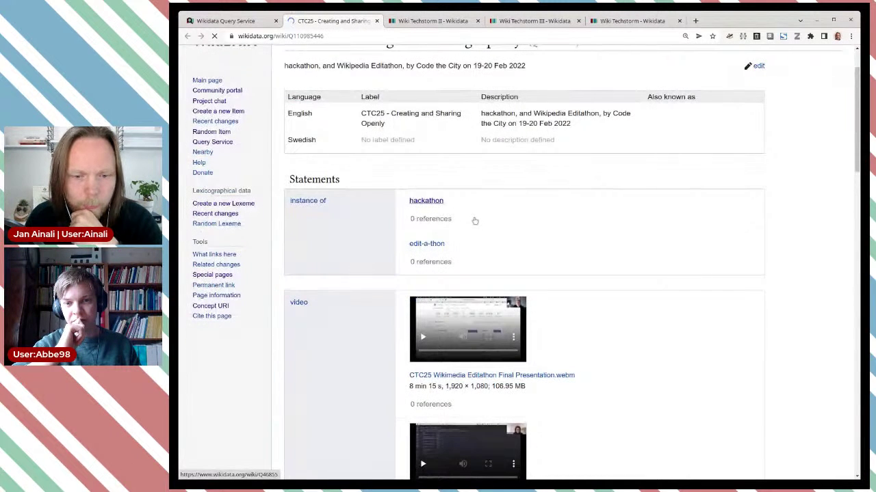
scroll(474, 220, down, 7)
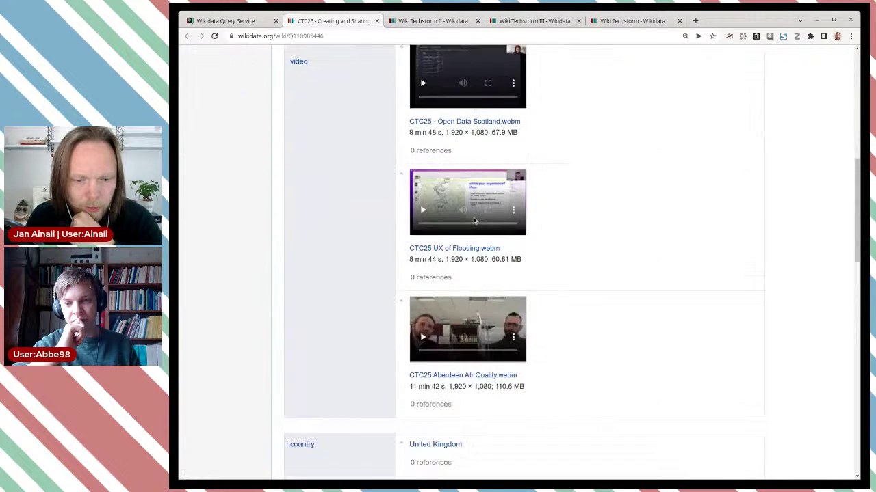
scroll(474, 221, down, 2)
scroll(508, 238, down, 2)
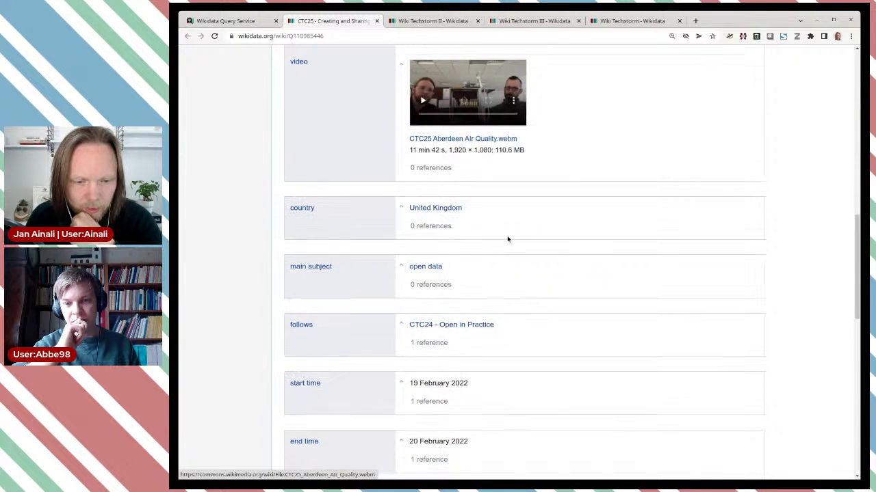
scroll(472, 256, down, 3)
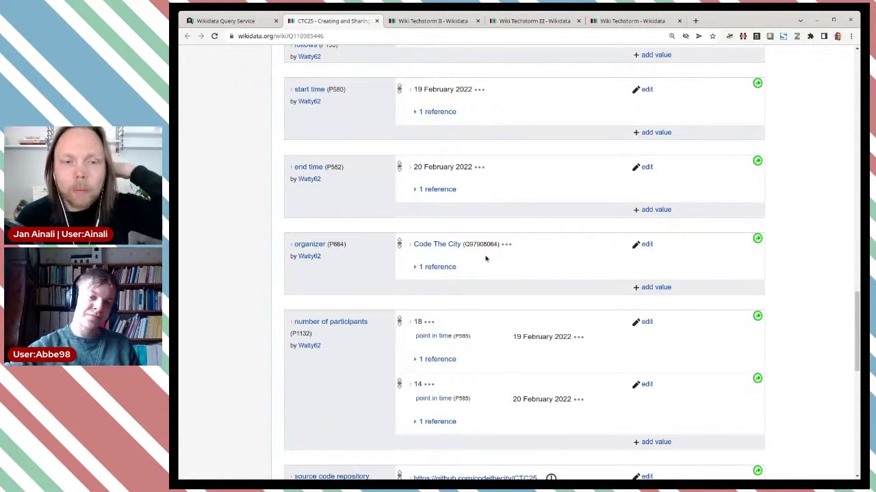
scroll(486, 241, up, 2)
scroll(486, 241, up, 8)
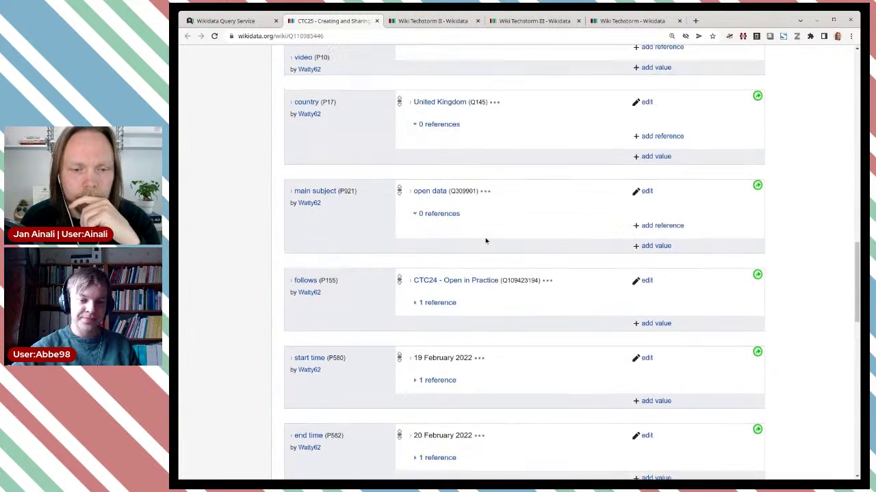
scroll(486, 241, up, 8)
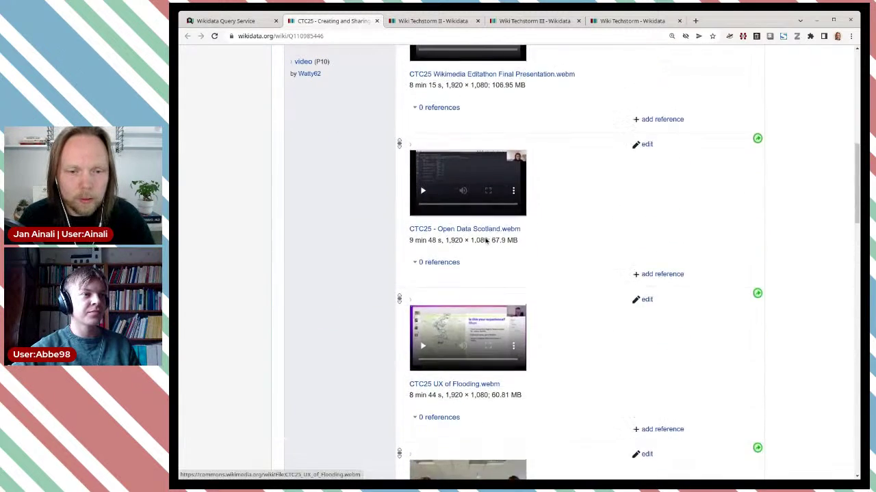
scroll(484, 239, down, 1)
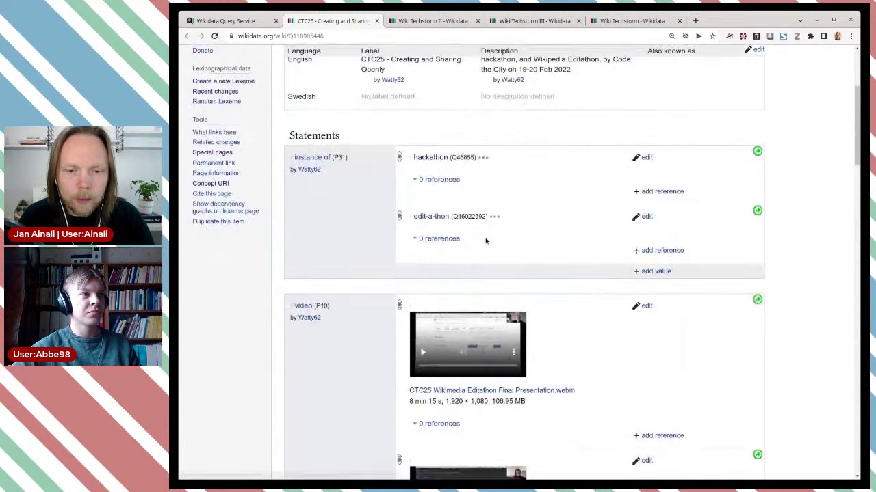
scroll(485, 241, up, 1)
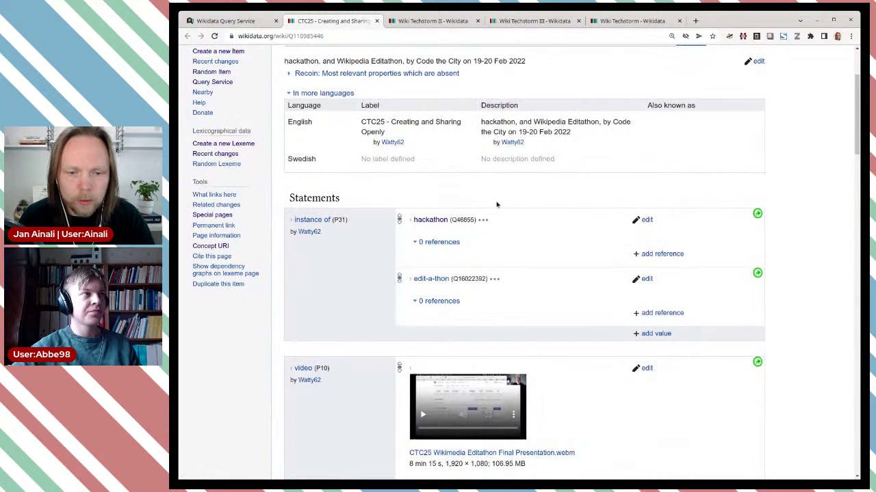
scroll(505, 242, down, 1)
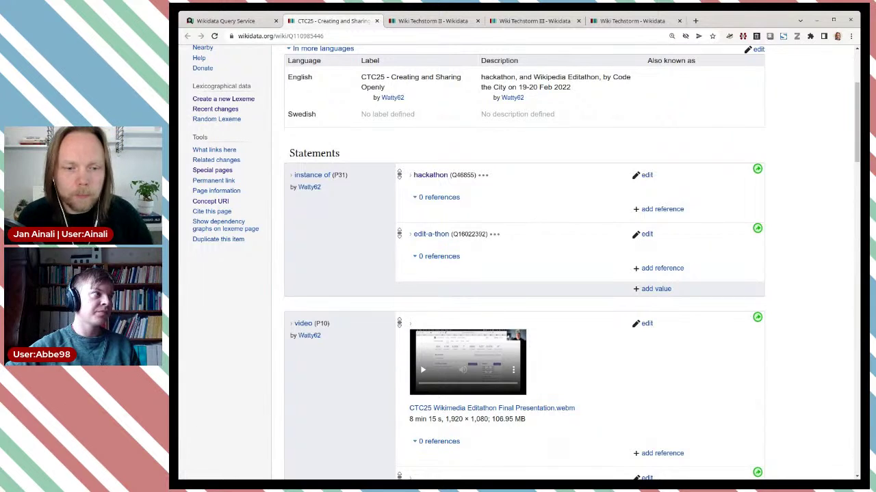
Step: Return to the query results and look through the hackathon items following the CTC series, down to the Wikimedia Hackathon entry
click(233, 21)
scroll(533, 246, down, 4)
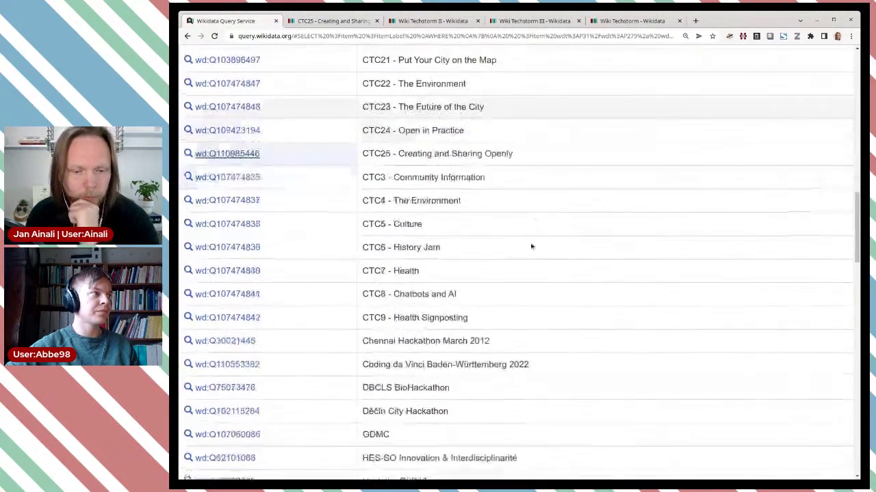
scroll(550, 233, down, 2)
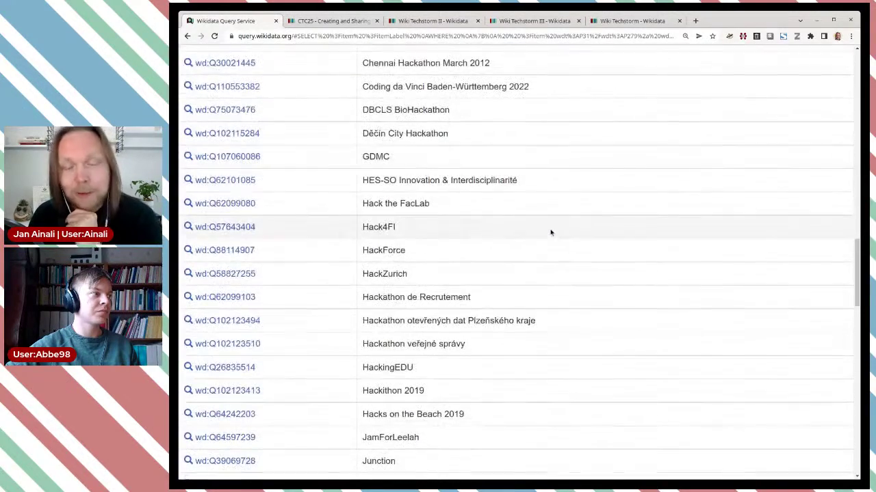
scroll(551, 233, down, 1)
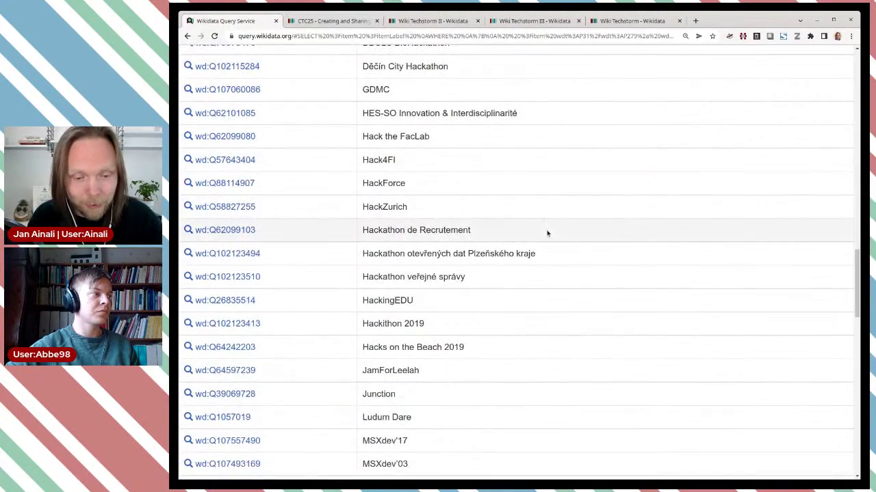
scroll(551, 233, down, 1)
scroll(541, 231, down, 1)
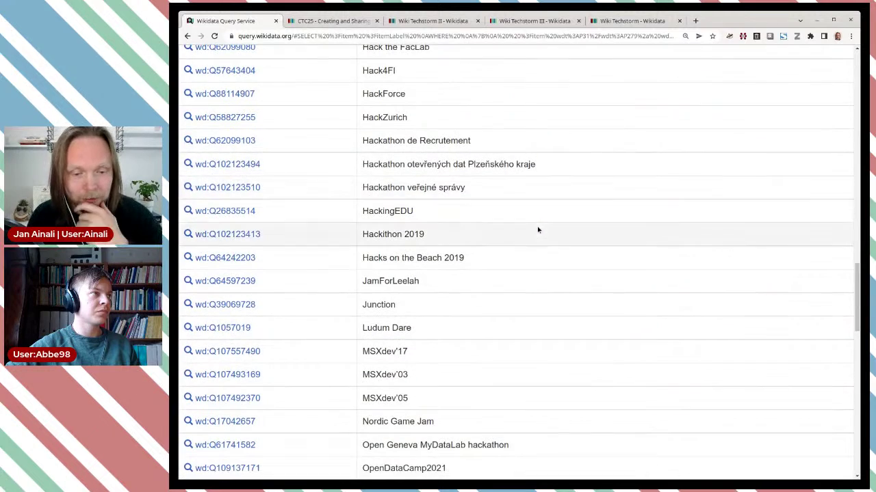
scroll(538, 231, down, 2)
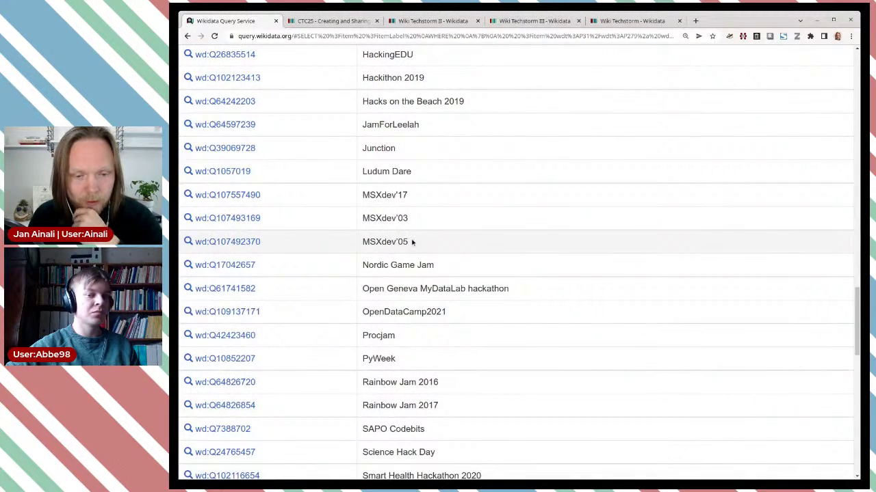
scroll(412, 241, down, 1)
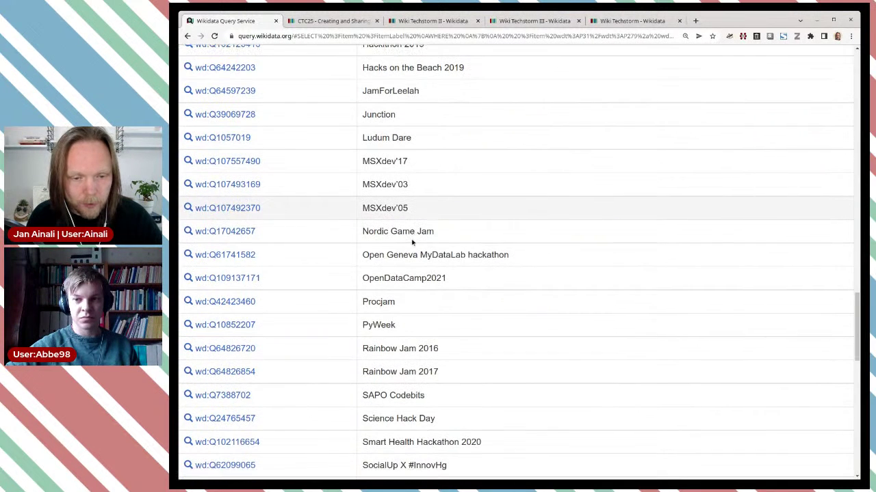
scroll(412, 226, down, 2)
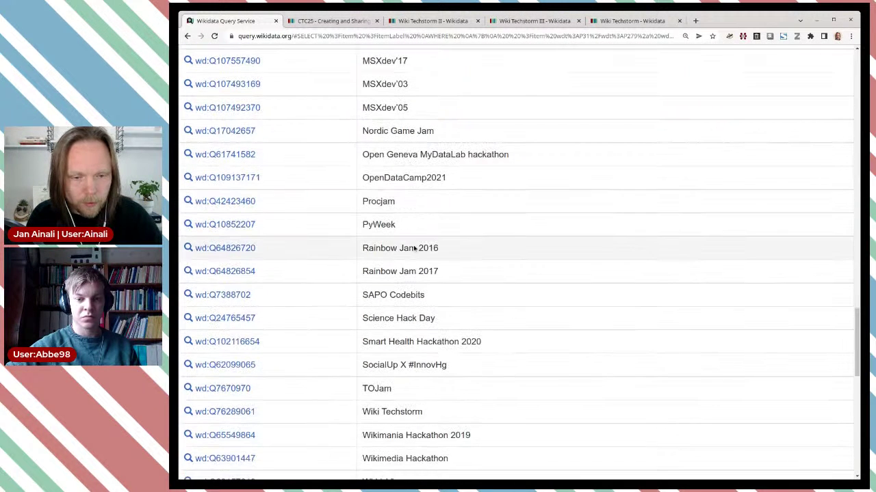
scroll(415, 257, down, 3)
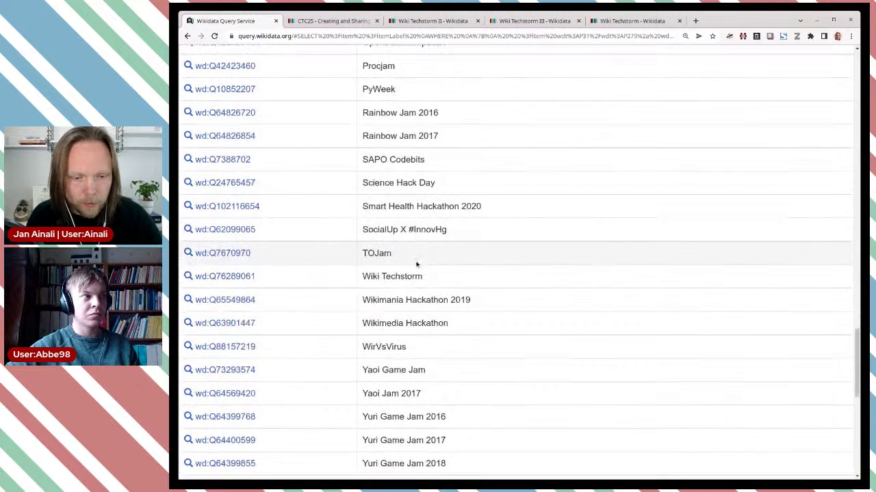
scroll(425, 236, down, 1)
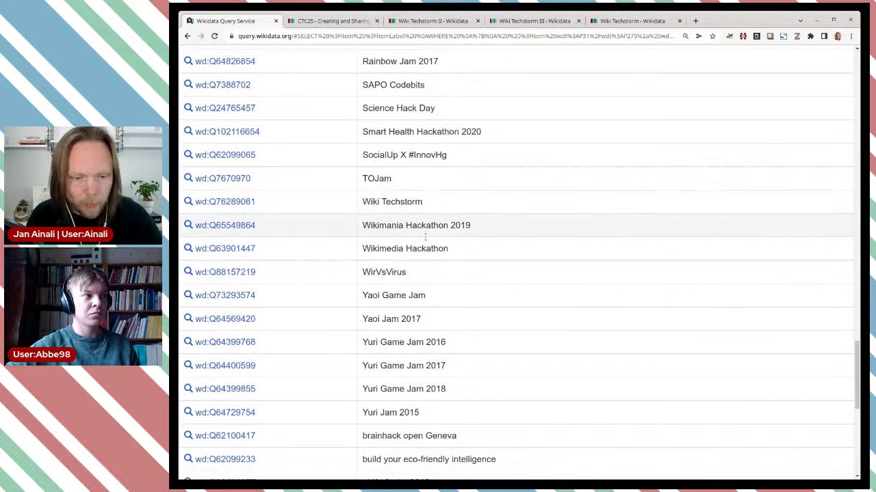
Step: Examine the Wikimedia Hackathon and Wiki Techstorm entries in the results, and revisit the CTC hackathon series
drag(465, 218, 362, 214)
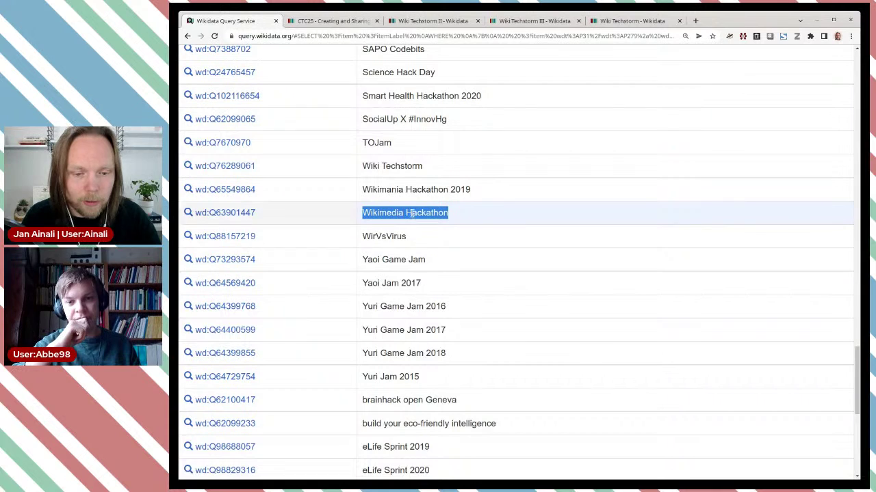
scroll(412, 233, down, 2)
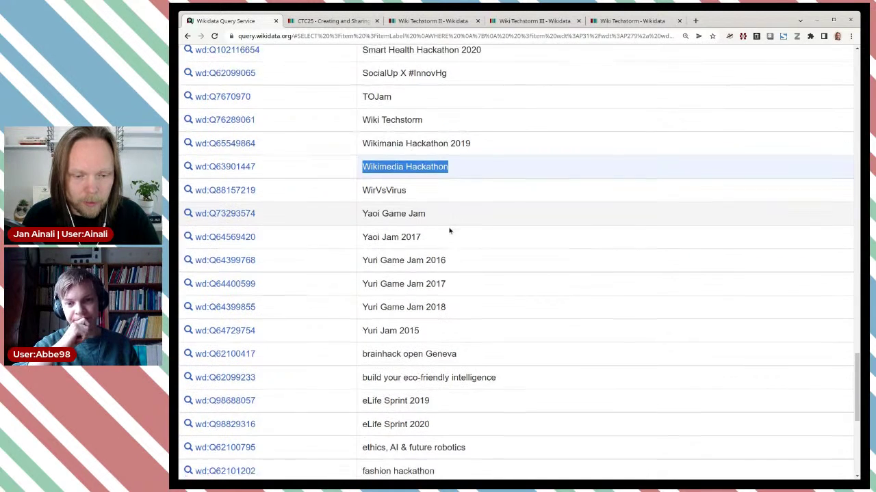
scroll(469, 247, up, 3)
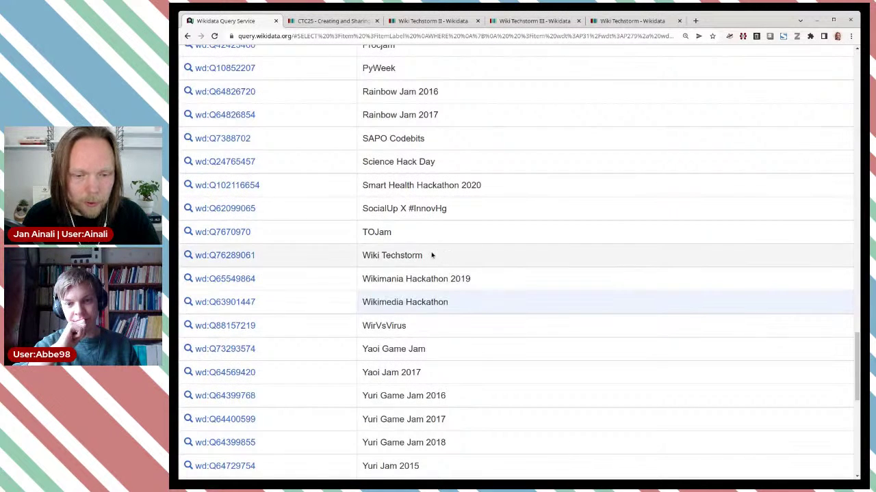
drag(429, 256, 377, 256)
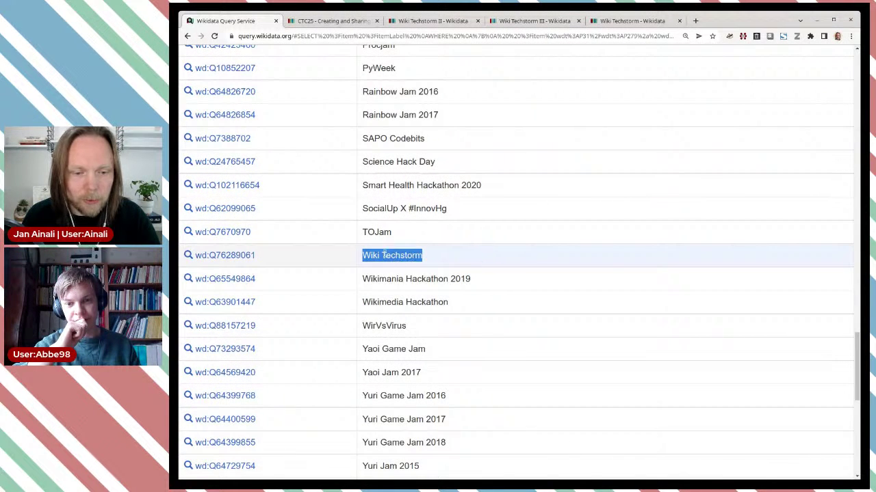
drag(855, 352, 794, 197)
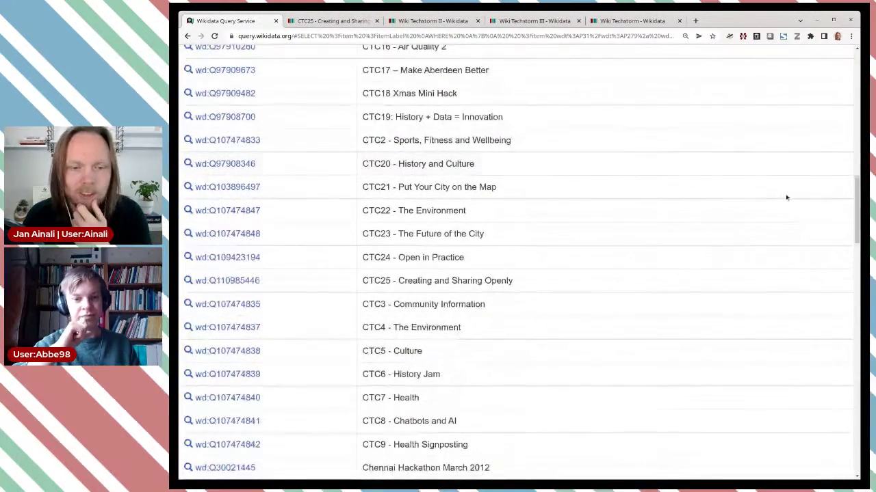
Step: Look through the end of the result list, from the eLife Sprint editions to the openGLAM.at hackathons
drag(855, 196, 837, 410)
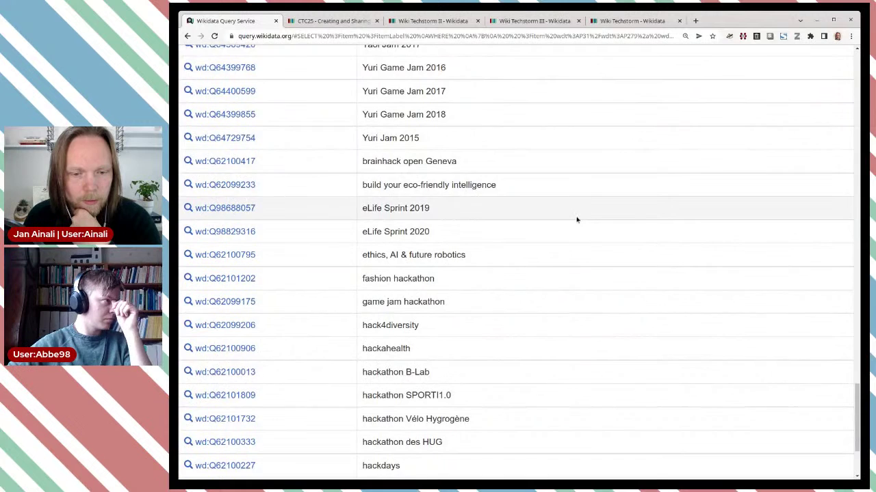
scroll(573, 217, down, 1)
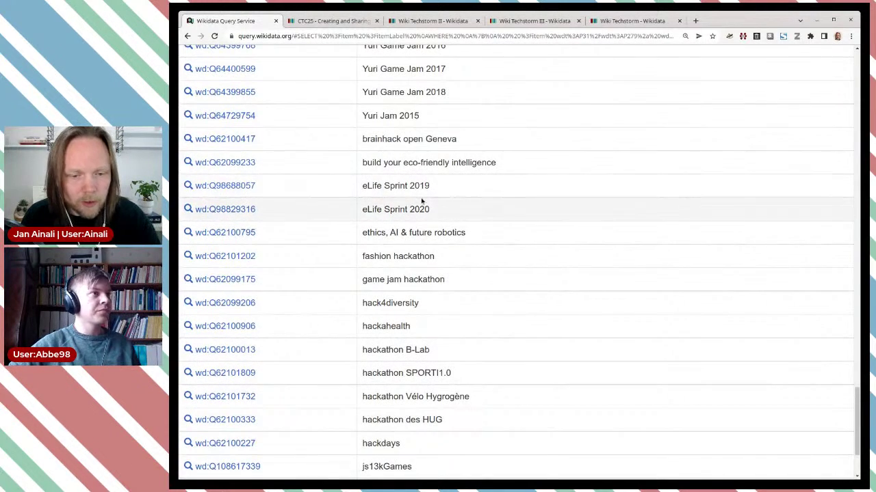
scroll(419, 195, down, 2)
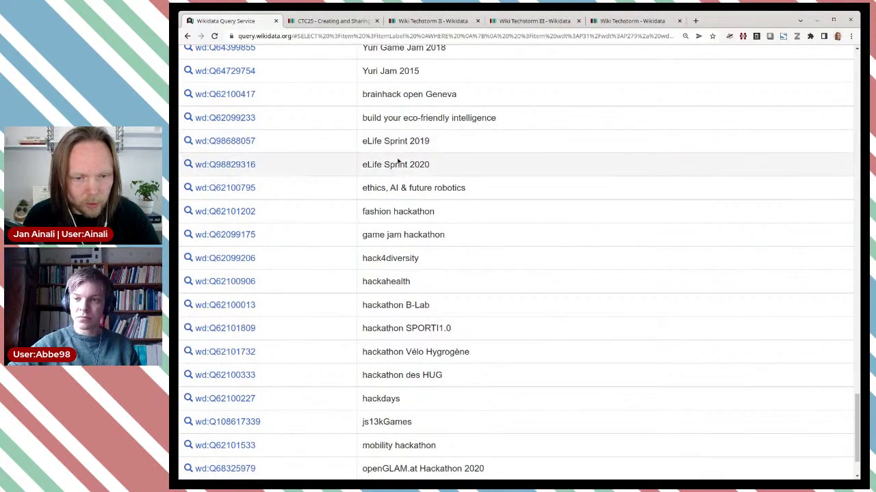
scroll(412, 208, down, 3)
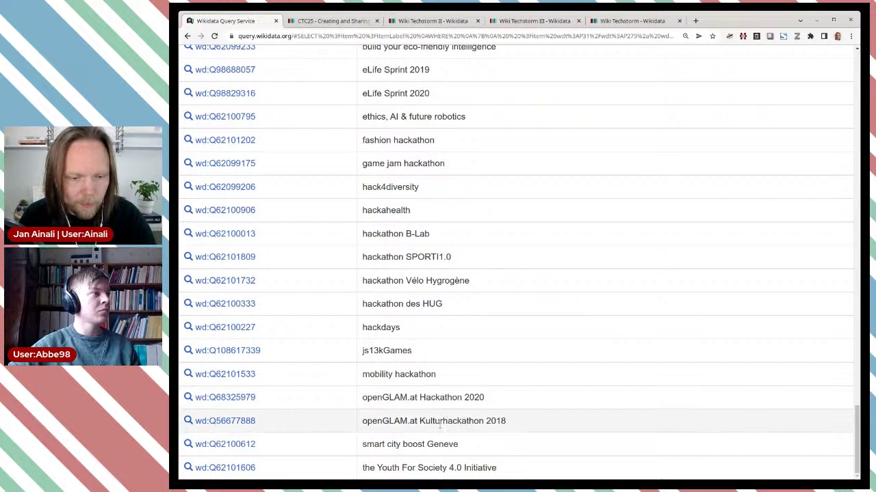
Step: Examine the Yuri Game Jam editions and Yuri Jam 2015, and look back through the preceding hackathon and game jam entries
scroll(440, 425, up, 1)
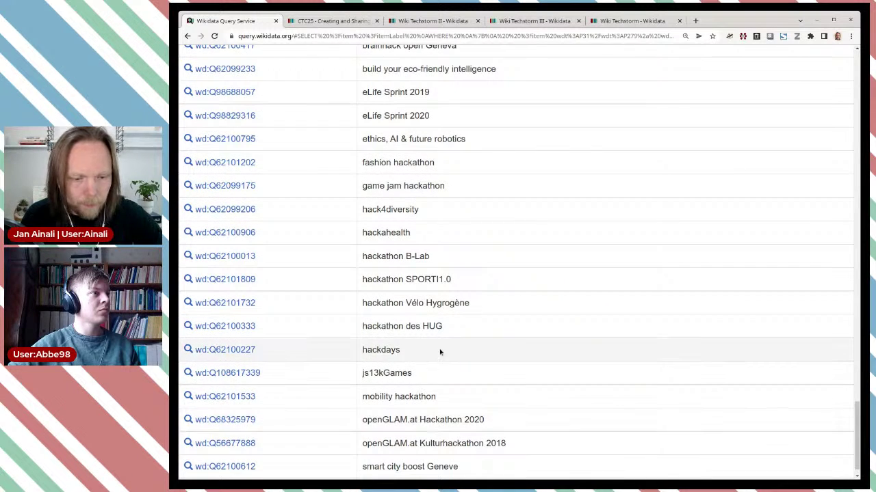
scroll(427, 308, up, 5)
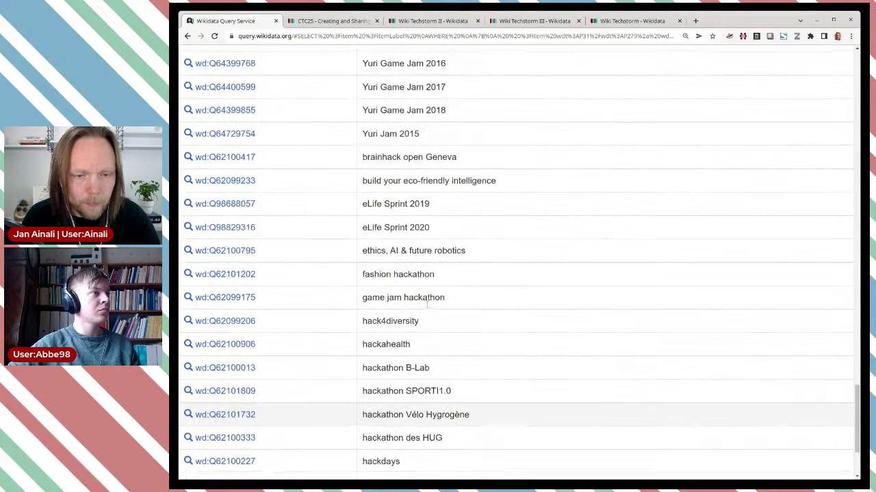
scroll(427, 308, up, 5)
drag(368, 198, 459, 243)
click(463, 241)
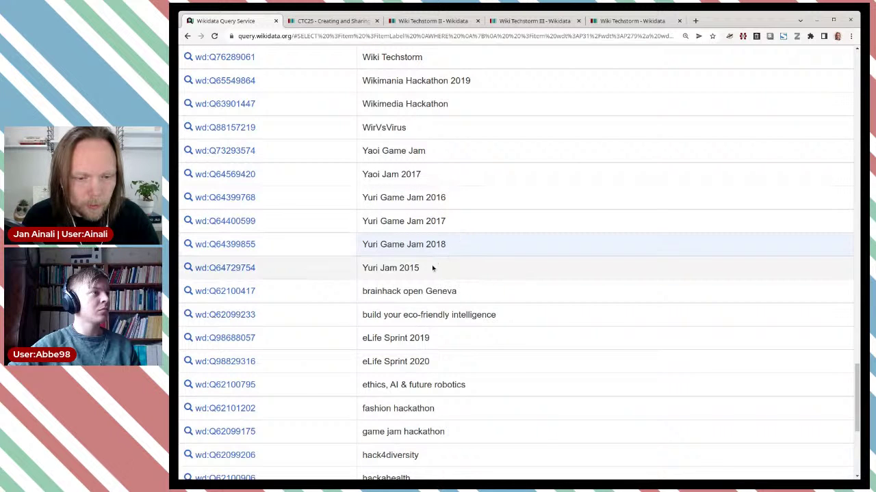
click(377, 268)
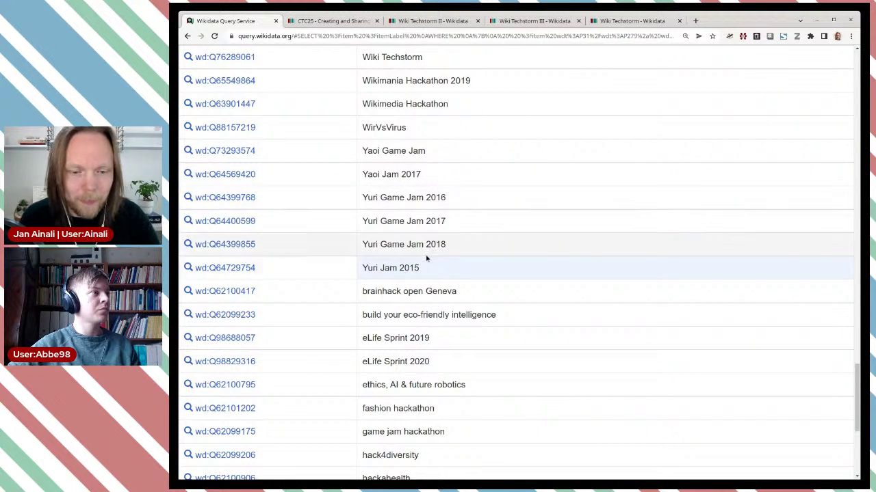
scroll(426, 267, up, 2)
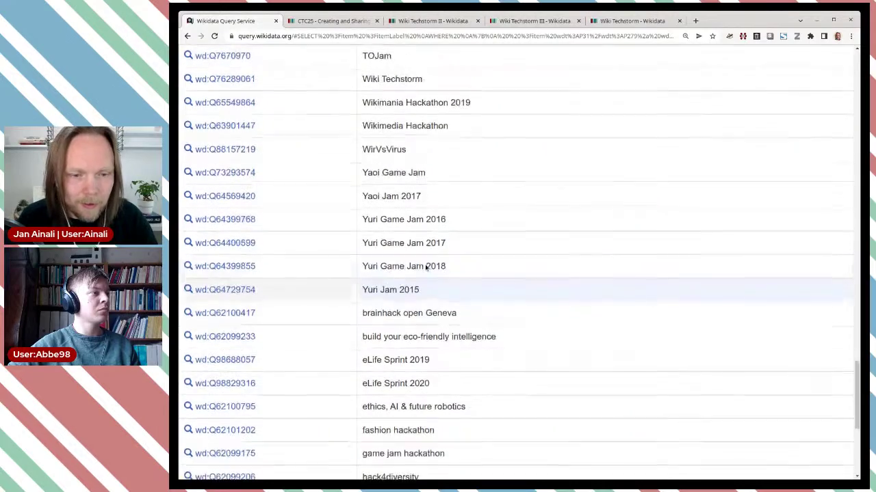
scroll(425, 266, up, 5)
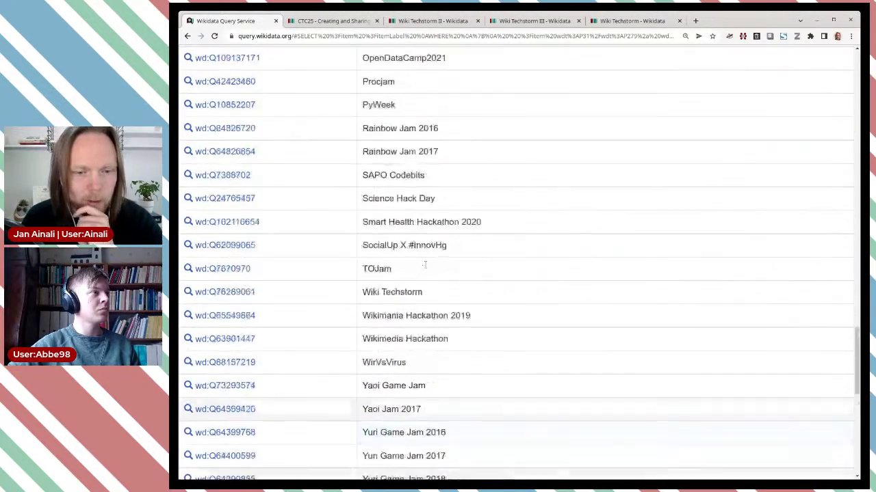
scroll(426, 265, up, 6)
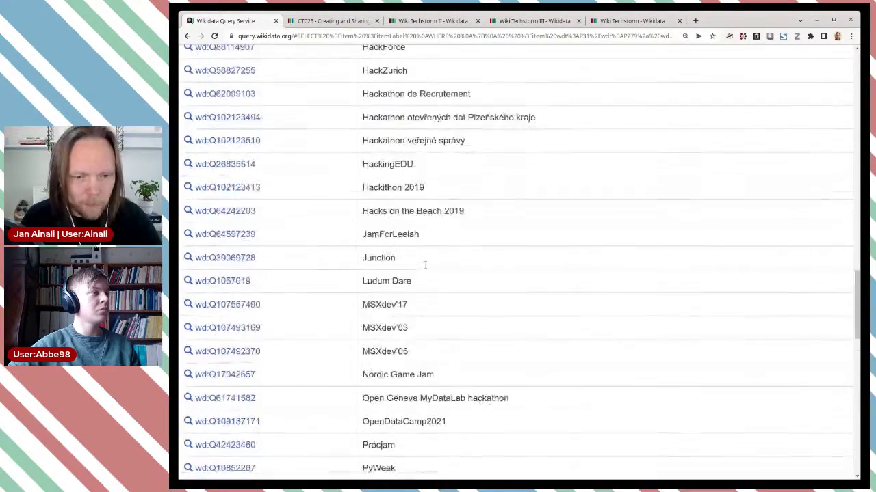
Step: Open the MSXdev'03 and MSXdev'05 items from the query results in separate tabs, and close the CTC25 item
scroll(426, 266, up, 1)
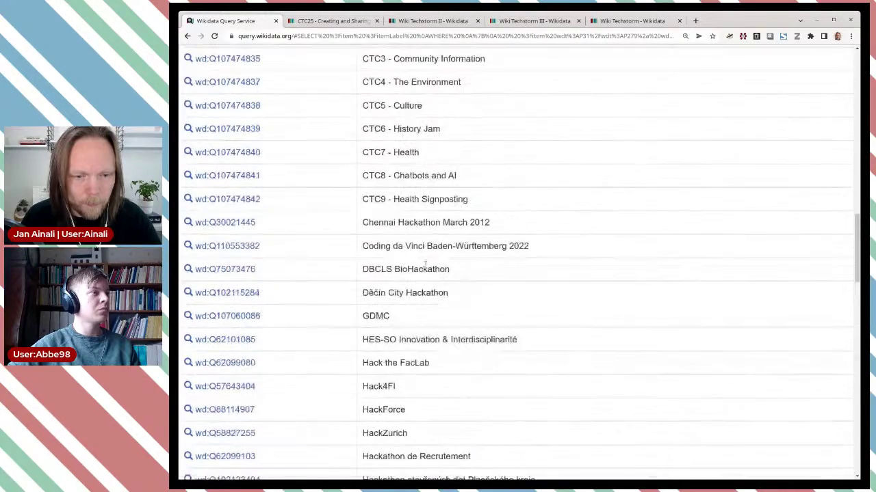
scroll(426, 265, down, 5)
scroll(425, 265, down, 3)
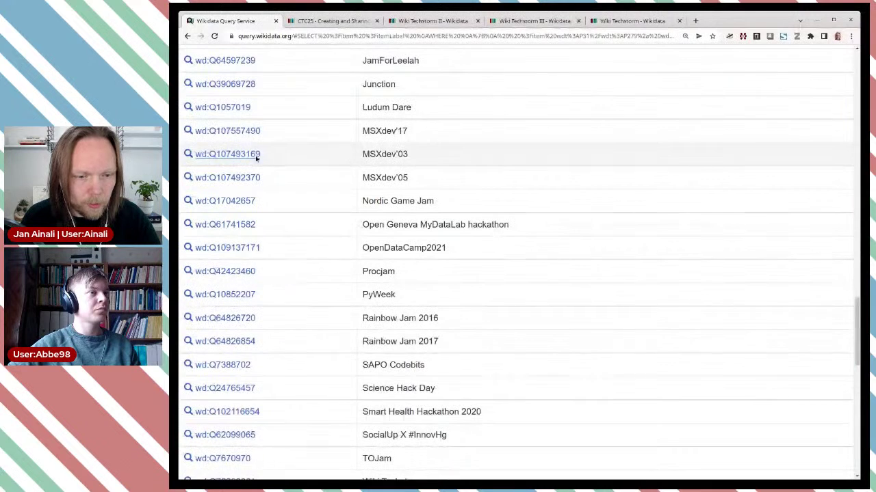
middle_click(245, 156)
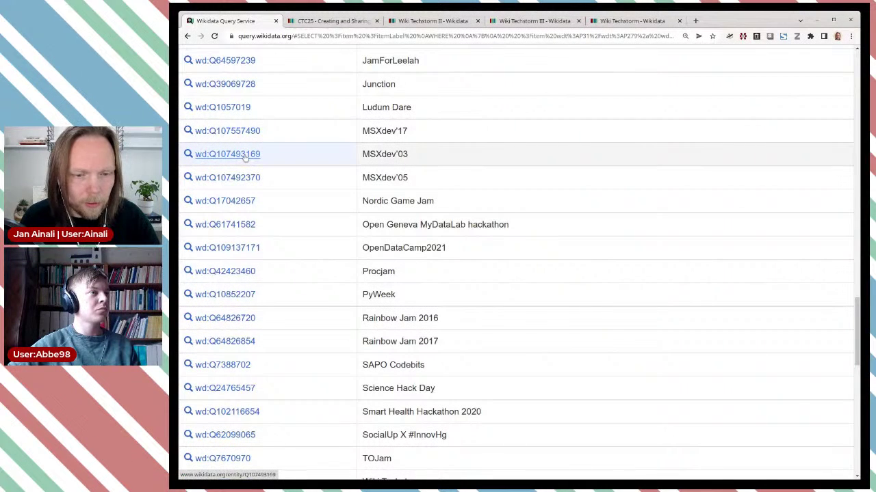
middle_click(244, 177)
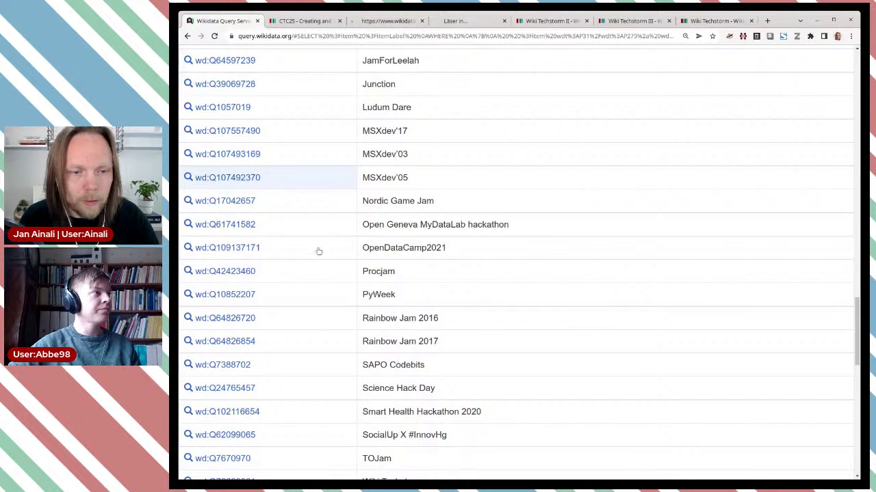
key(ctrl+Tab)
key(ctrl+w)
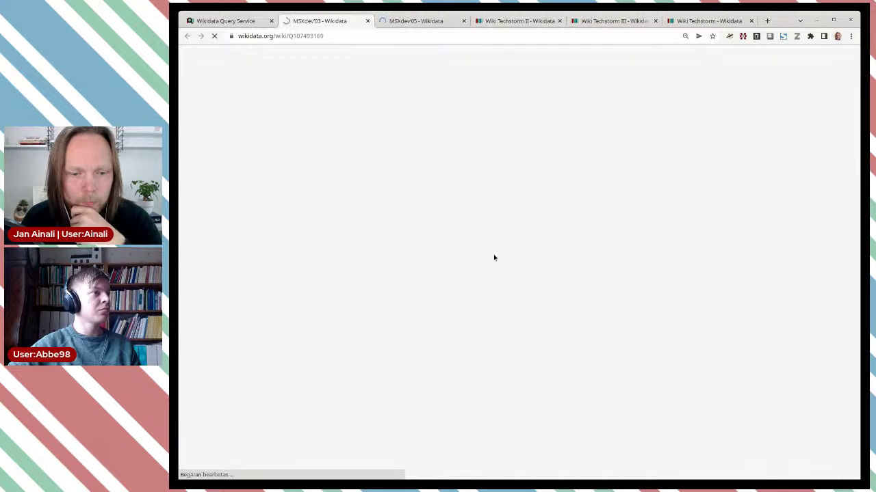
Step: Add recurrent event edition as a second instance of value on MSXdev'03, copying its label, publish it and close the item
scroll(494, 257, down, 1)
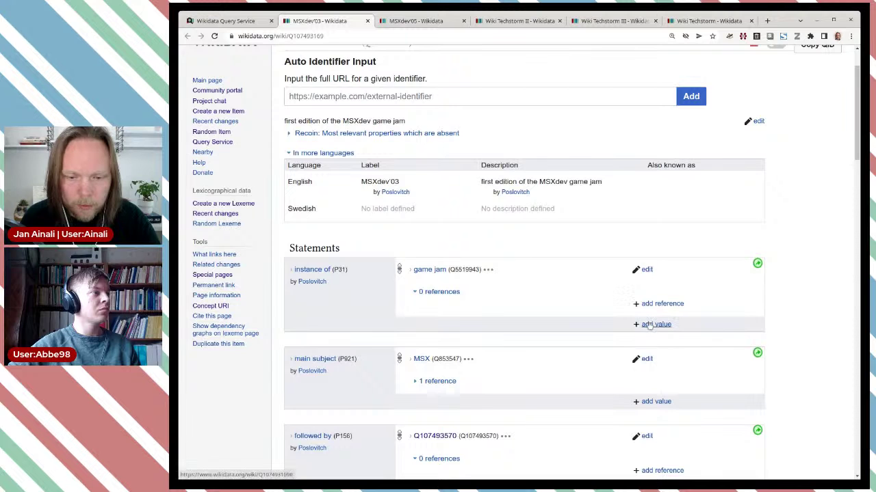
click(655, 324)
scroll(563, 254, down, 1)
text(rec)
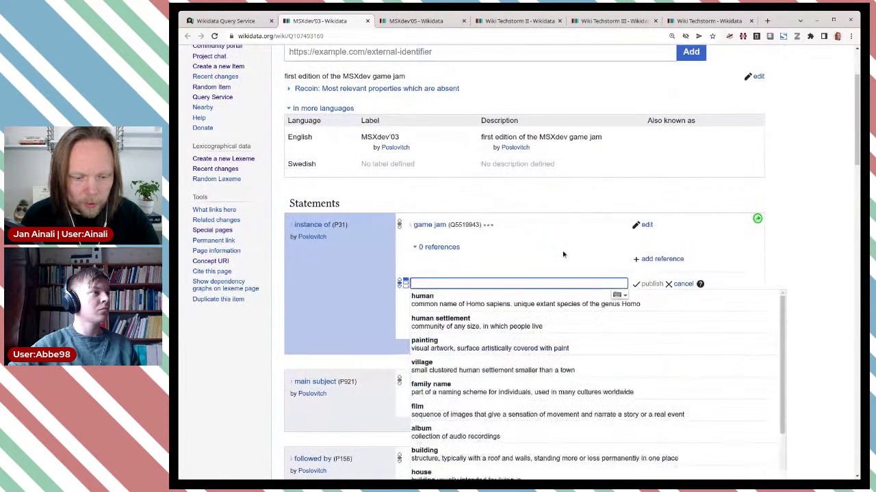
text(u)
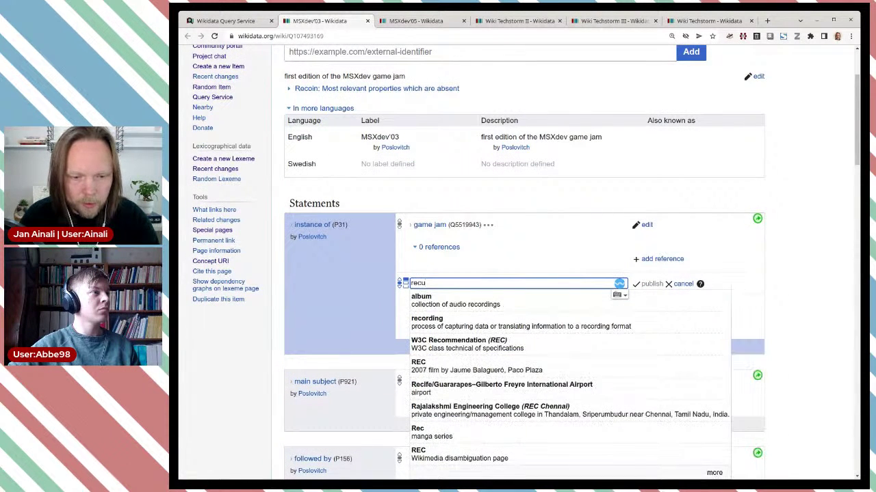
text(rrent event)
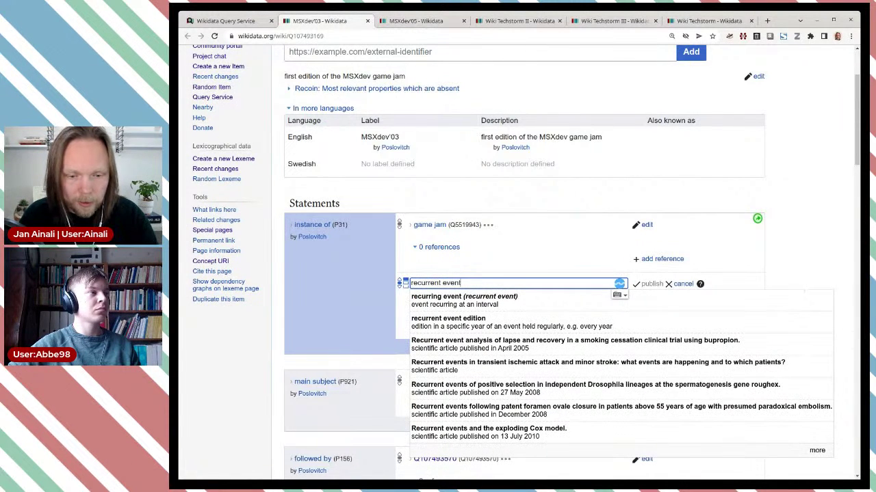
click(495, 323)
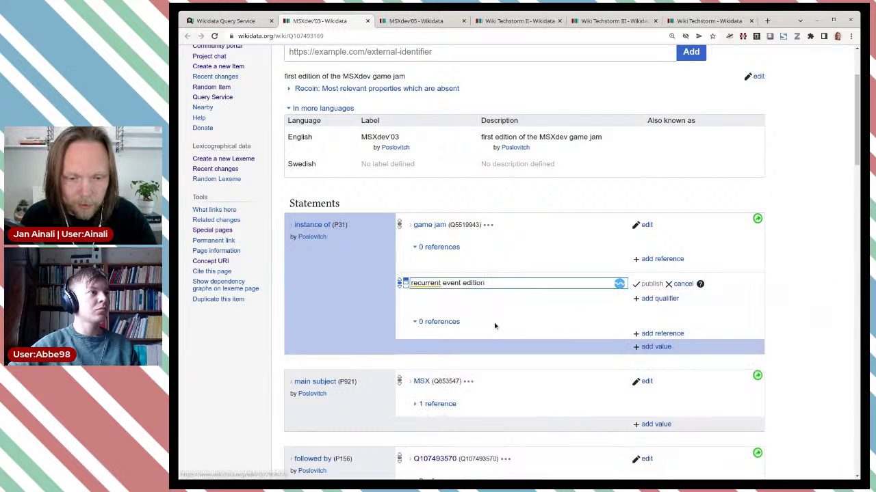
drag(497, 285, 399, 272)
key(ctrl+c)
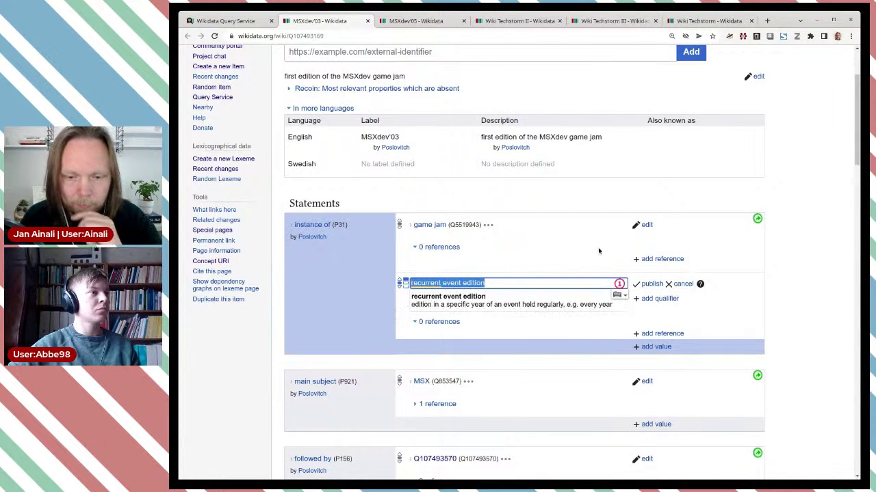
click(649, 284)
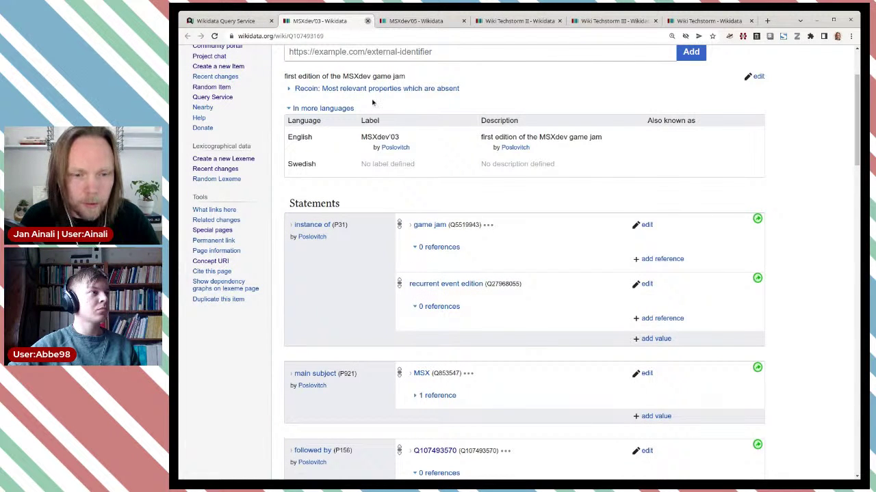
key(ctrl+w)
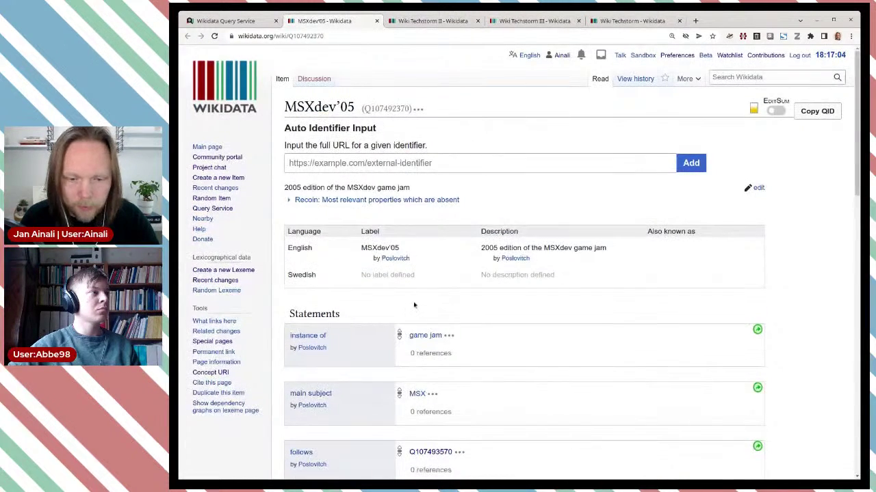
Step: Add and publish recurrent event edition as another instance of value on the MSXdev'05 item
scroll(414, 306, down, 2)
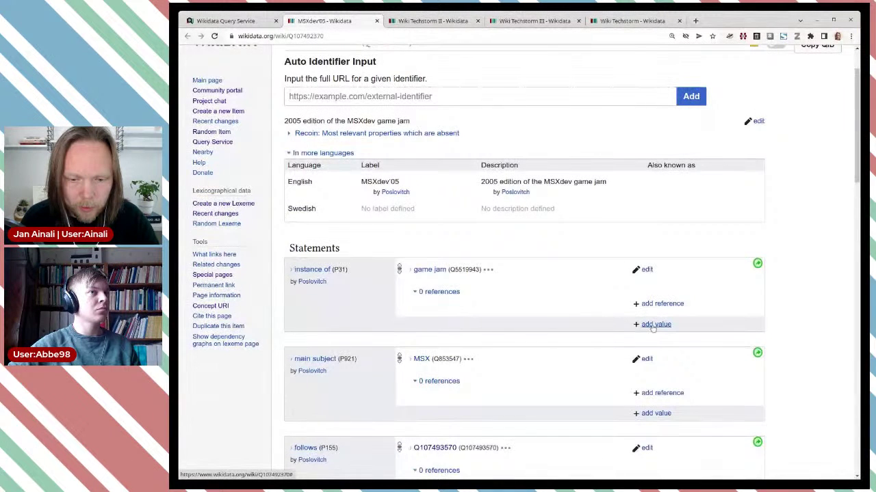
click(602, 318)
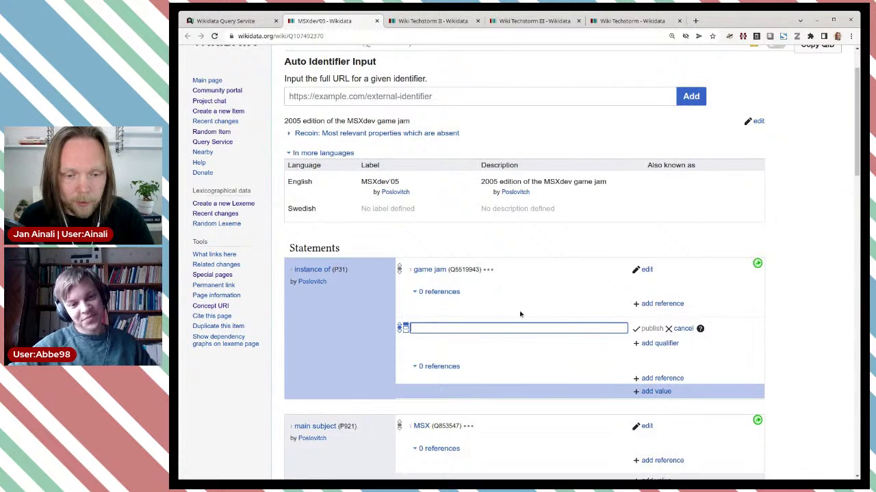
key(ctrl+v)
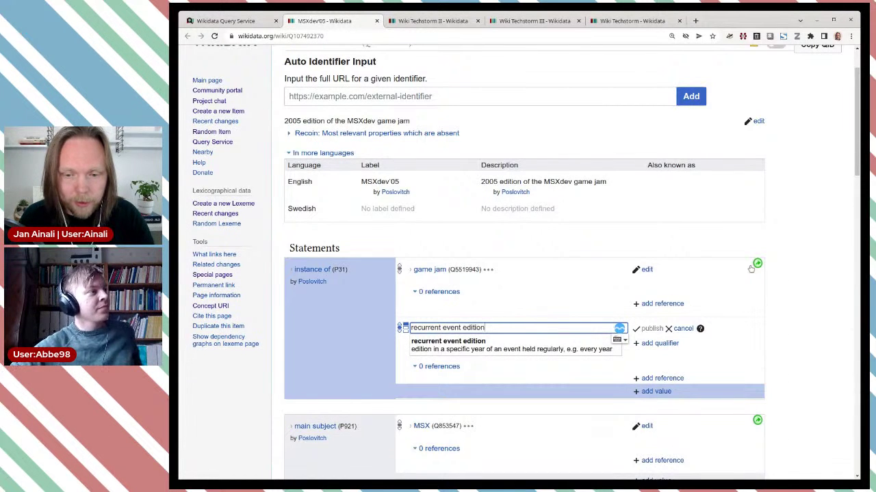
click(523, 349)
click(643, 329)
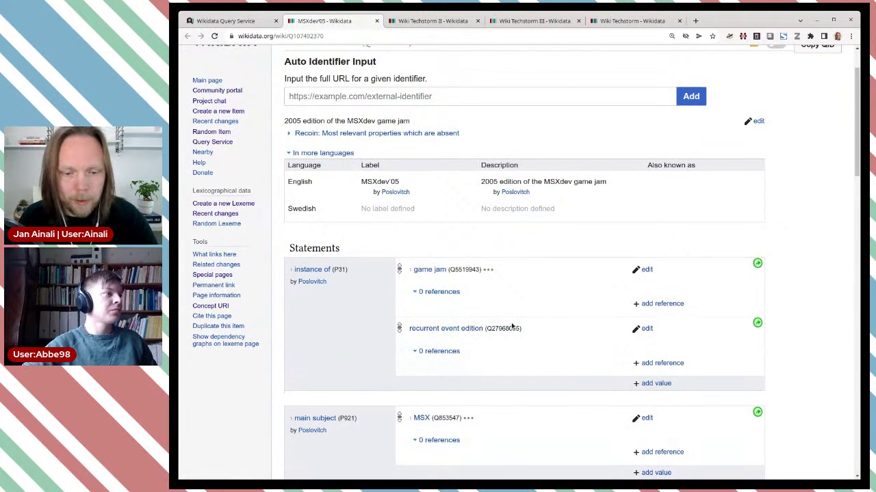
Step: Copy the QID of recurrent event edition, Q27968055, from the new statement and close the MSXdev'05 item
double_click(504, 329)
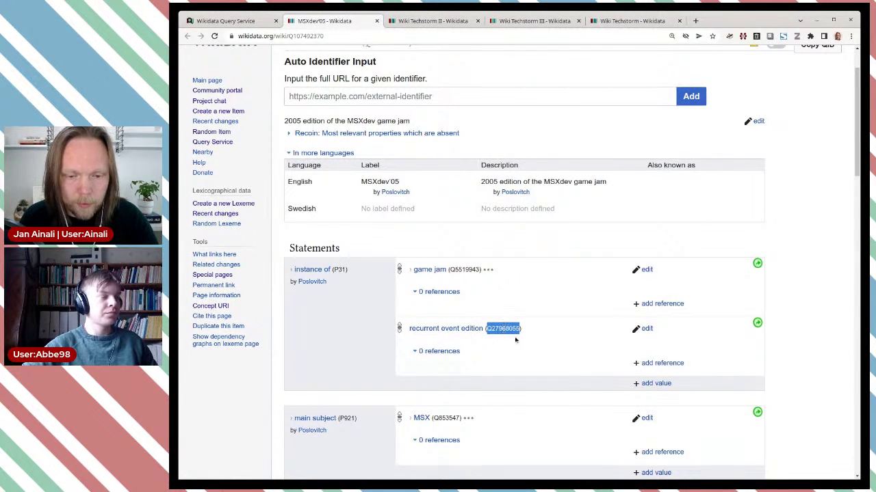
click(557, 364)
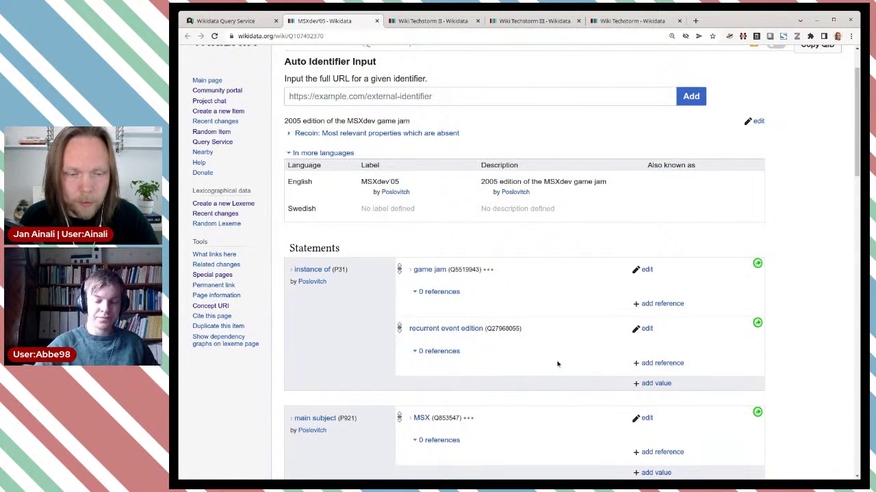
click(377, 20)
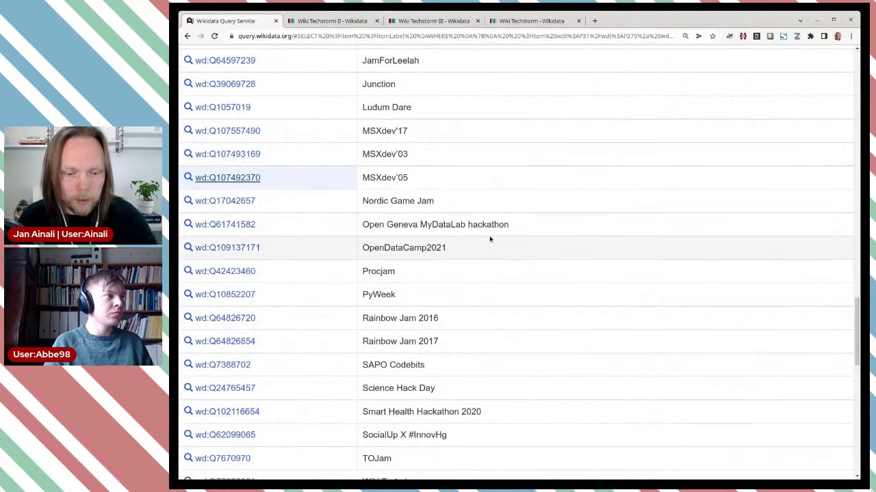
Step: Open the Rainbow Jam 2016 and Rainbow Jam 2017 items from the query results in separate tabs
scroll(489, 239, down, 2)
scroll(489, 239, down, 1)
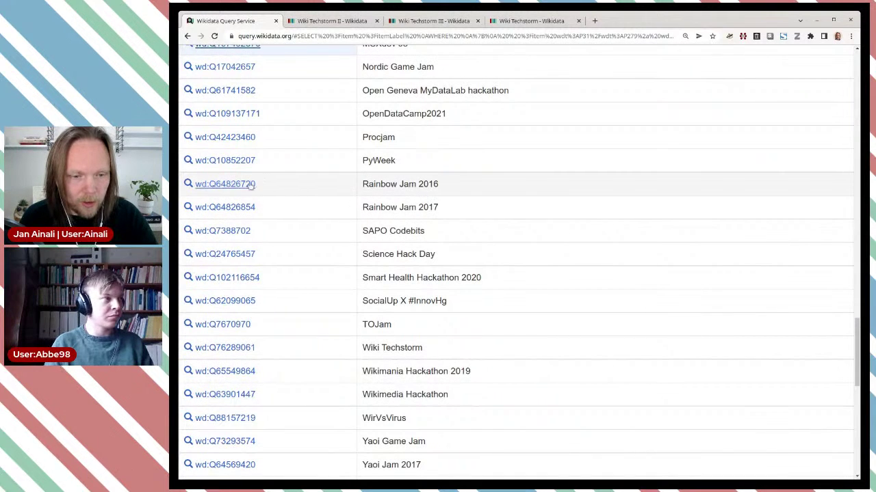
middle_click(232, 196)
middle_click(236, 207)
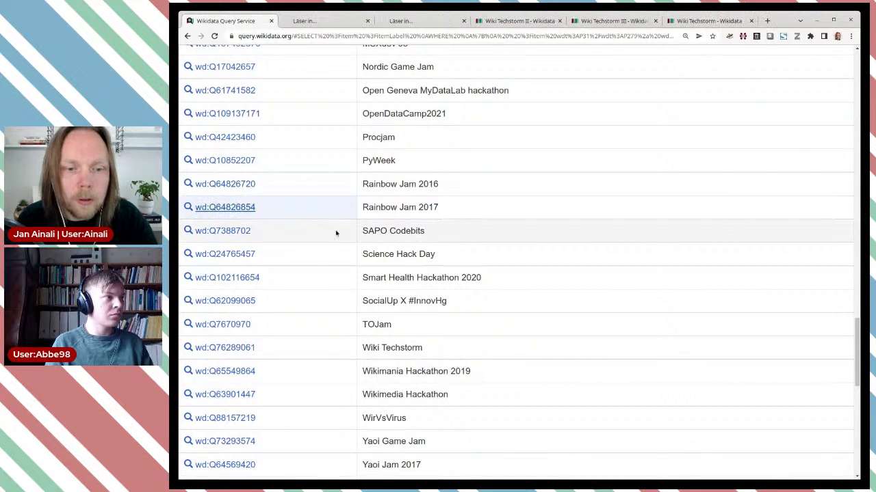
Step: Add recurrent event edition (Q27968055) as an instance of value on Rainbow Jam 2016, publish it and close the item
key(ctrl+Tab)
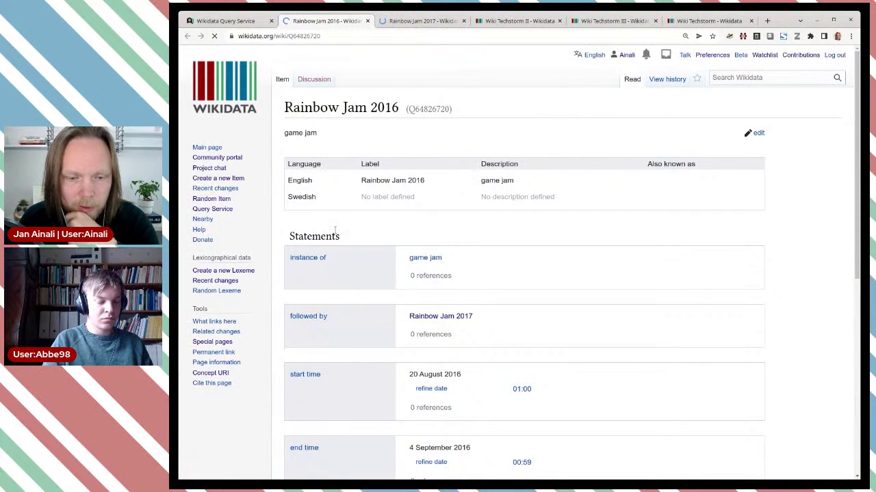
scroll(335, 230, down, 1)
scroll(335, 230, down, 4)
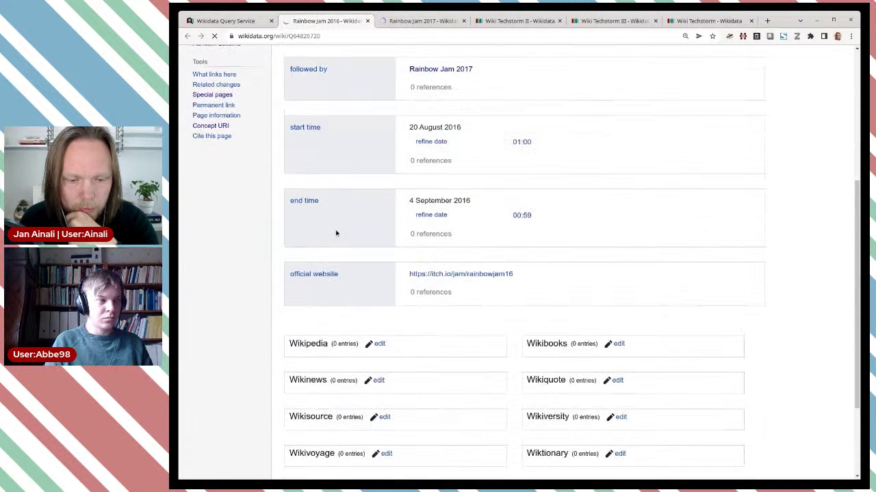
scroll(356, 234, up, 4)
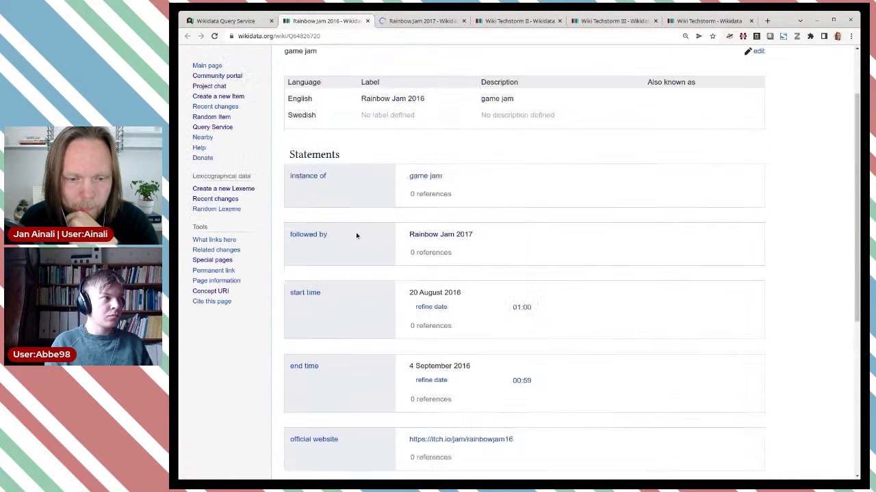
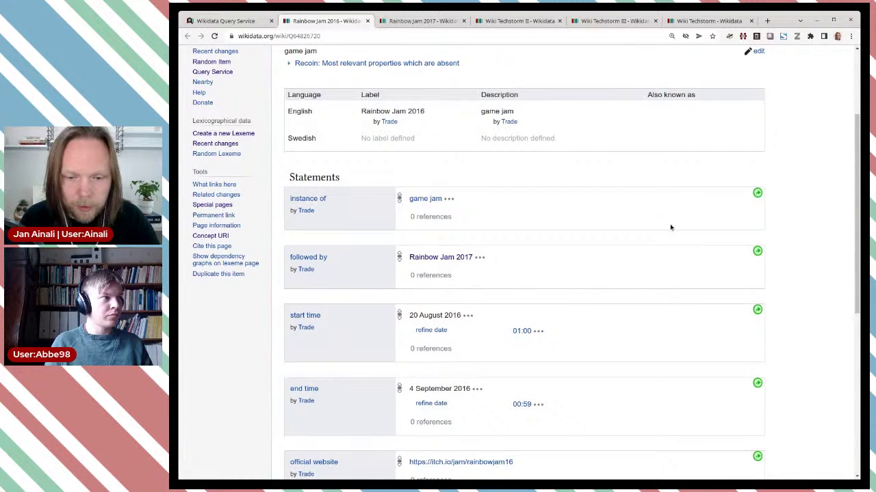
click(654, 252)
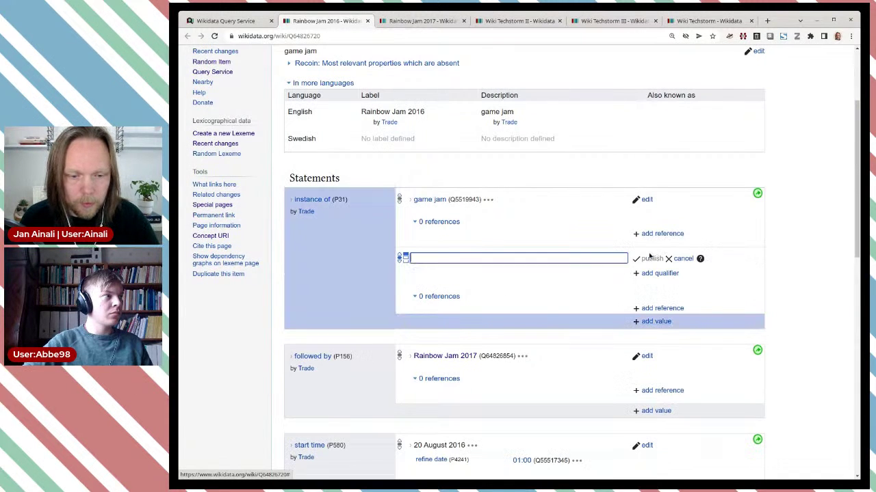
text(Q27968055)
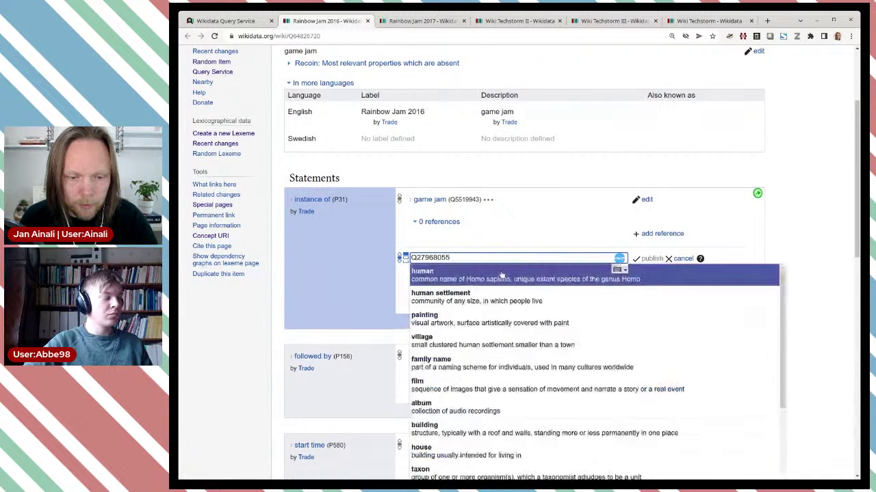
click(502, 274)
click(646, 260)
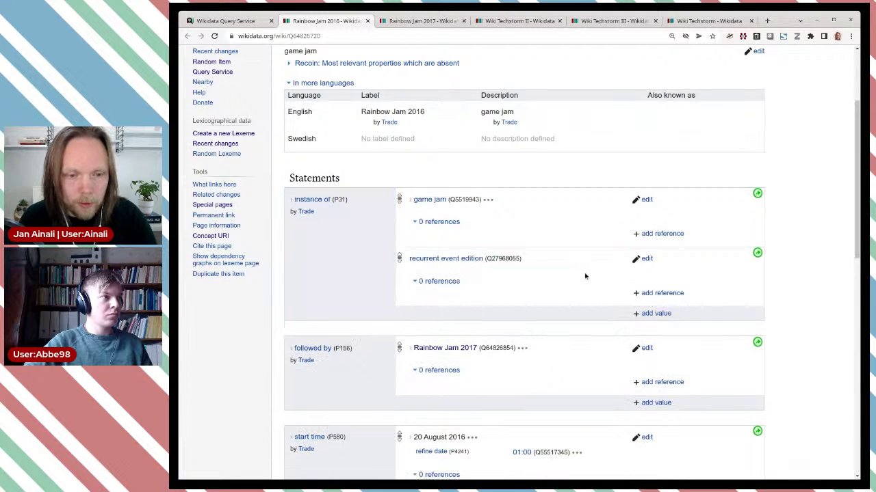
key(ctrl+w)
Step: Add recurrent event edition (Q27968055) as an instance of value on Rainbow Jam 2017, publish it and close the item
scroll(590, 274, down, 2)
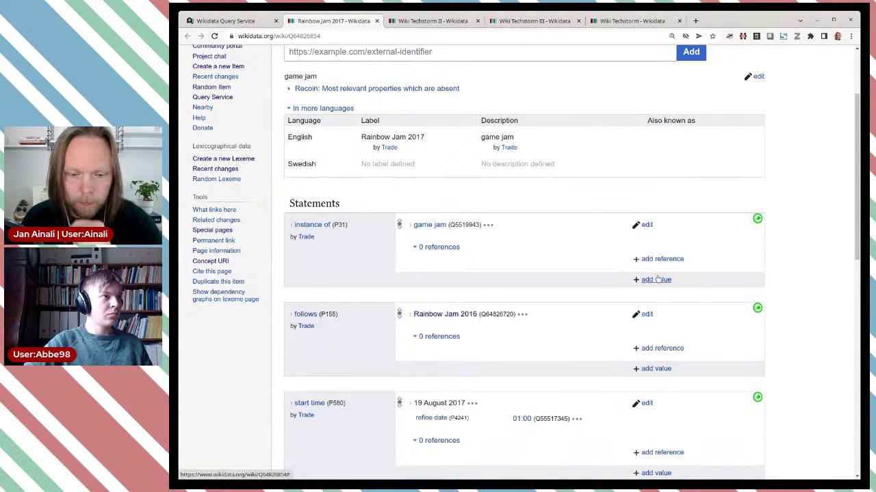
click(657, 279)
text(Q27968055)
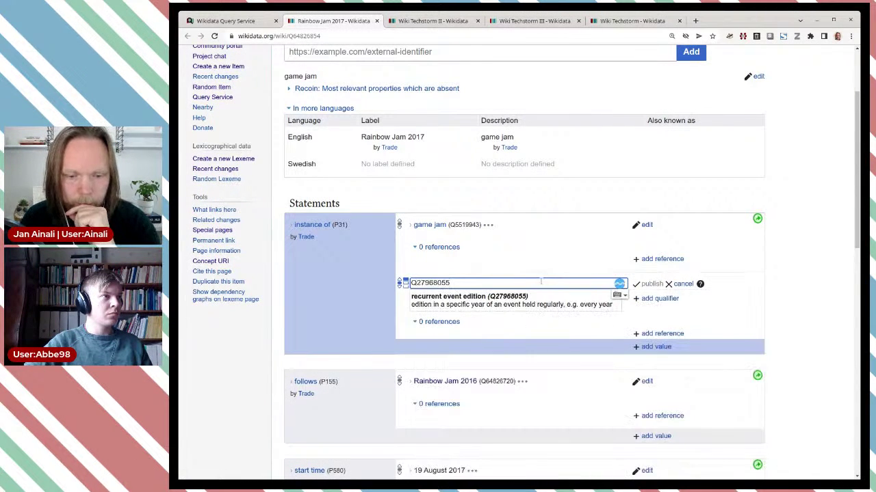
click(527, 302)
click(650, 284)
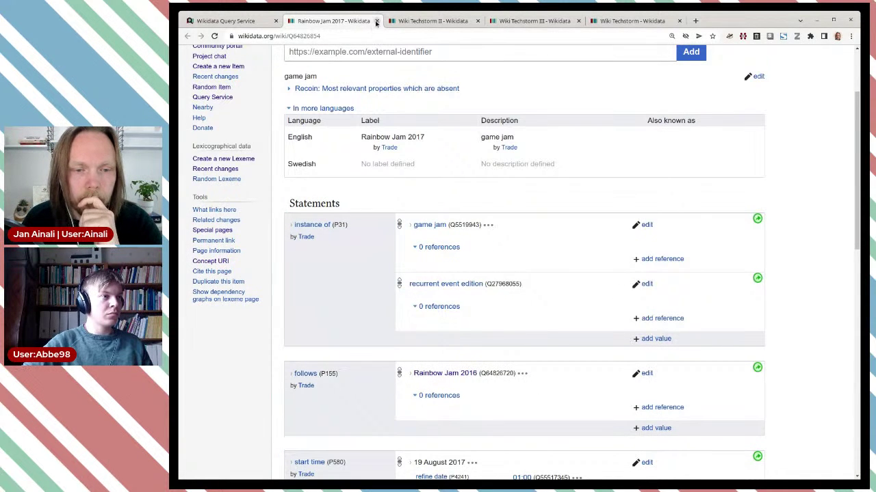
click(377, 22)
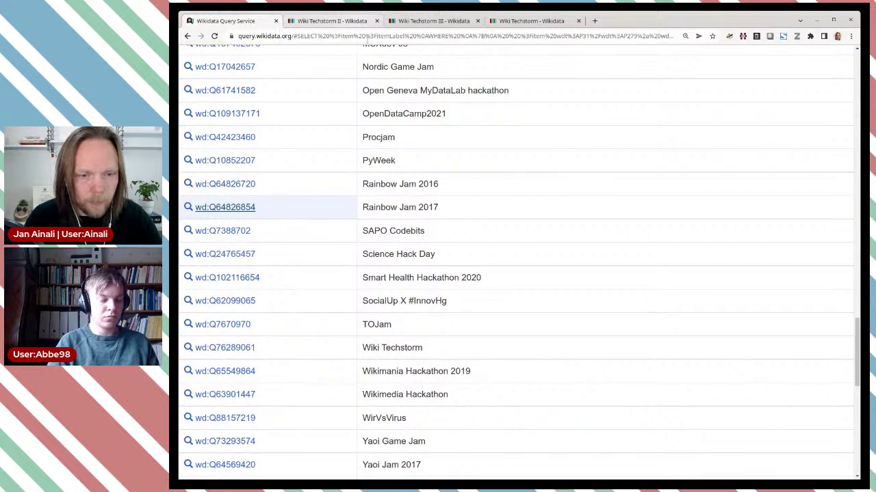
Step: Go to the open Wiki Techstorm II item and check its description and instance of statements
click(360, 24)
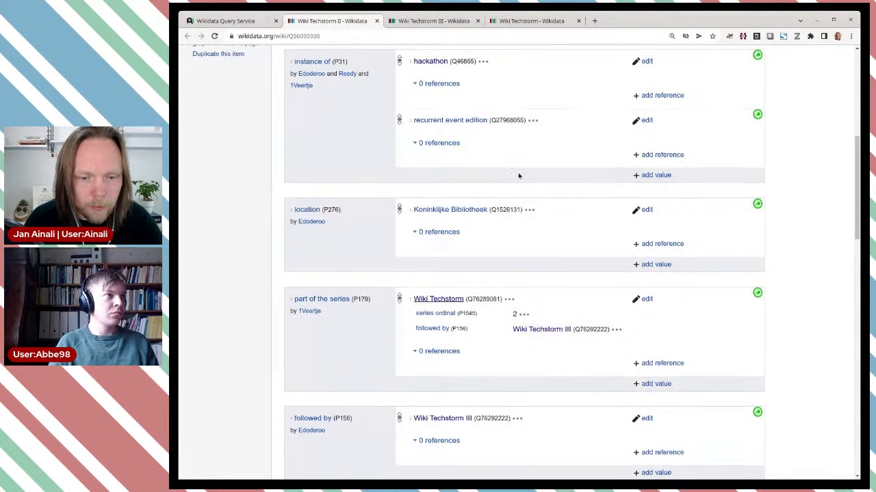
scroll(518, 176, up, 3)
scroll(518, 175, up, 1)
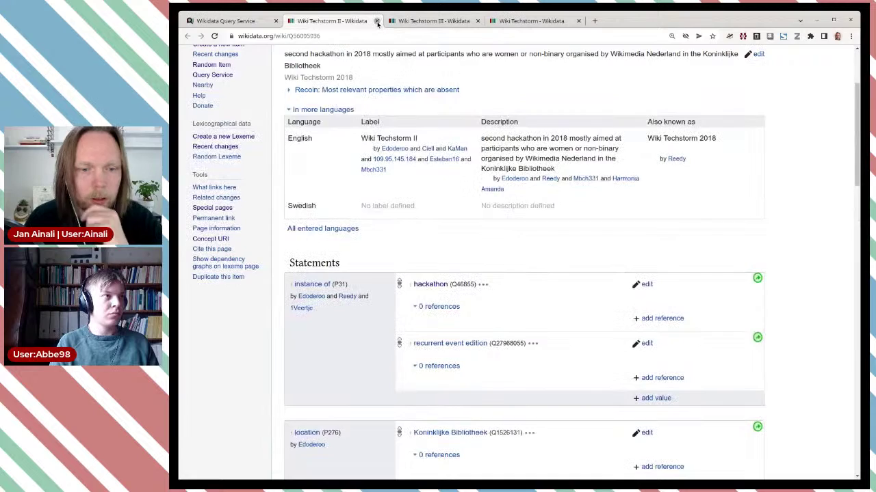
Step: Close the Wiki Techstorm II, Wiki Techstorm III and Wiki Techstorm items and return to the query results
click(376, 21)
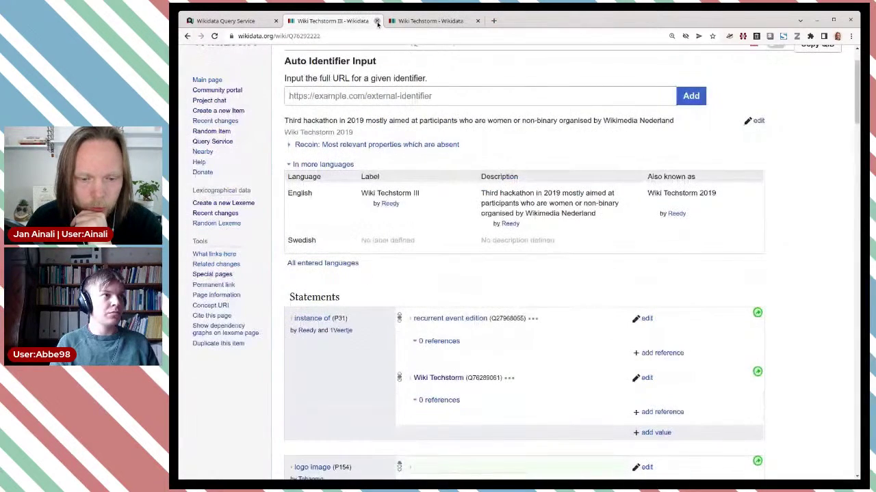
click(377, 22)
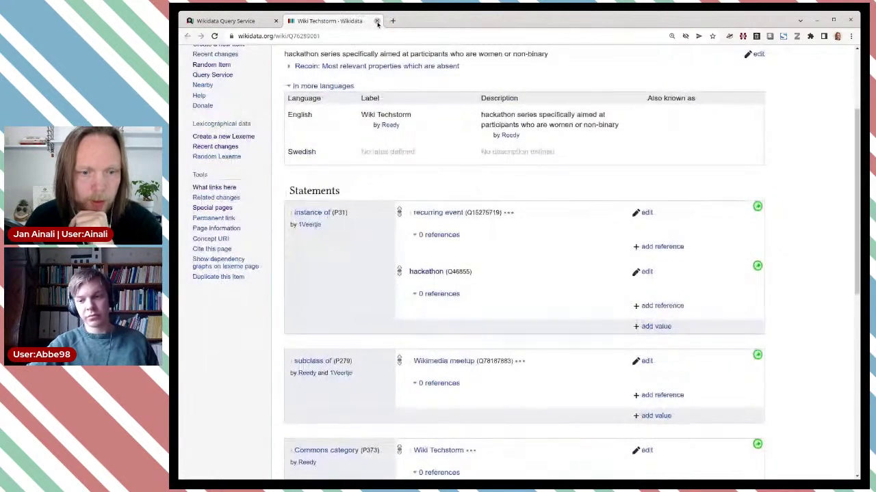
click(377, 21)
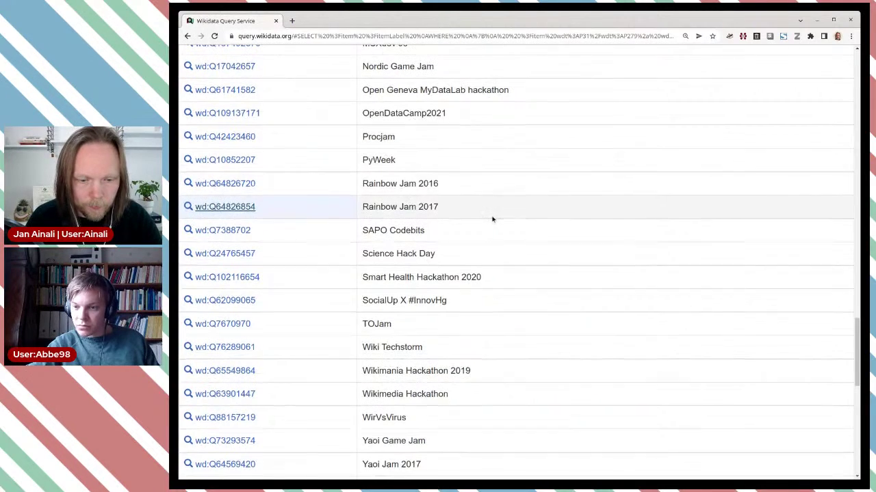
Step: Open the Yuri Game Jam 2016, 2017 and 2018 items from the query results in separate tabs
scroll(491, 219, down, 1)
scroll(492, 219, down, 1)
scroll(492, 219, down, 1)
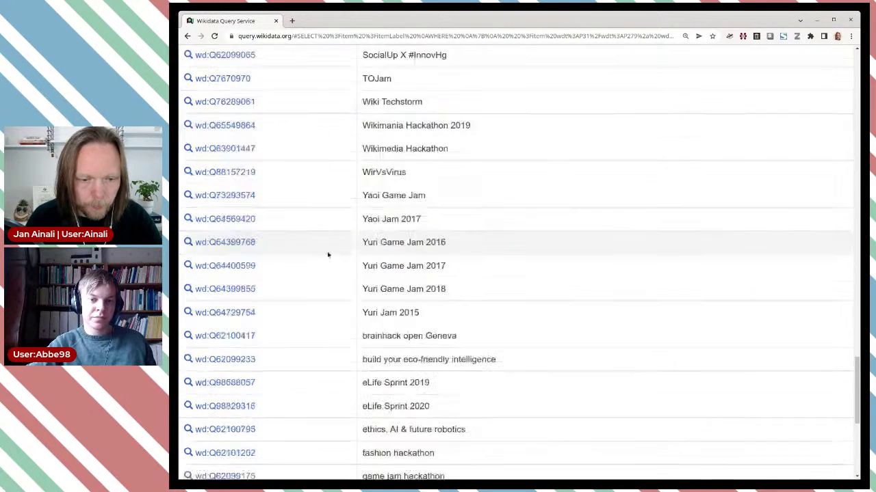
scroll(235, 228, down, 1)
middle_click(234, 223)
middle_click(234, 243)
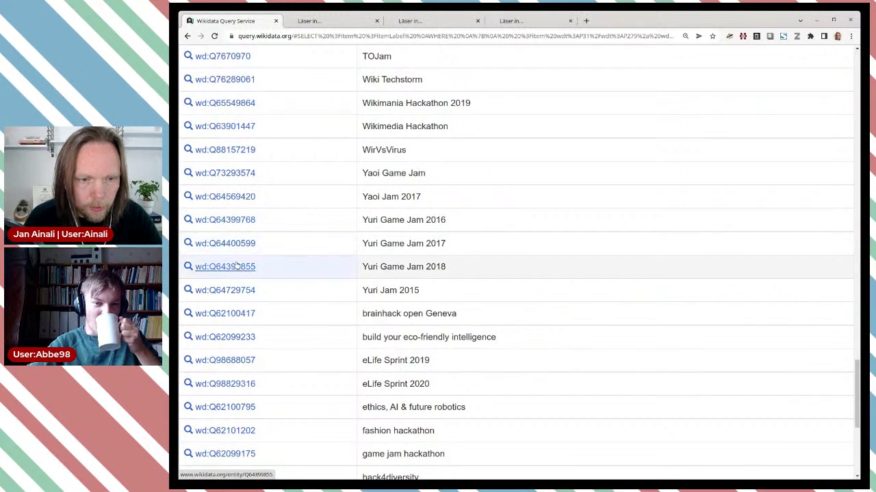
Step: Add recurrent event edition (Q27968055) as an instance of value on Yuri Game Jam 2016 and publish it
key(ctrl+Tab)
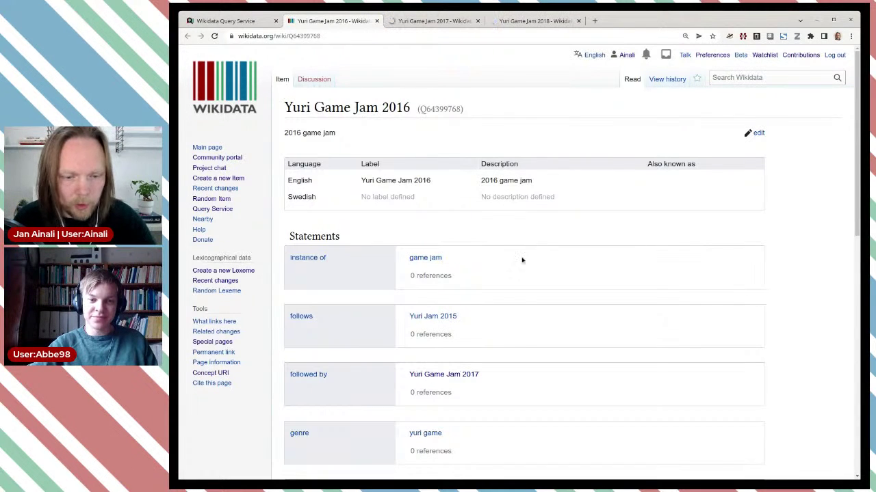
scroll(530, 251, down, 1)
scroll(545, 198, down, 1)
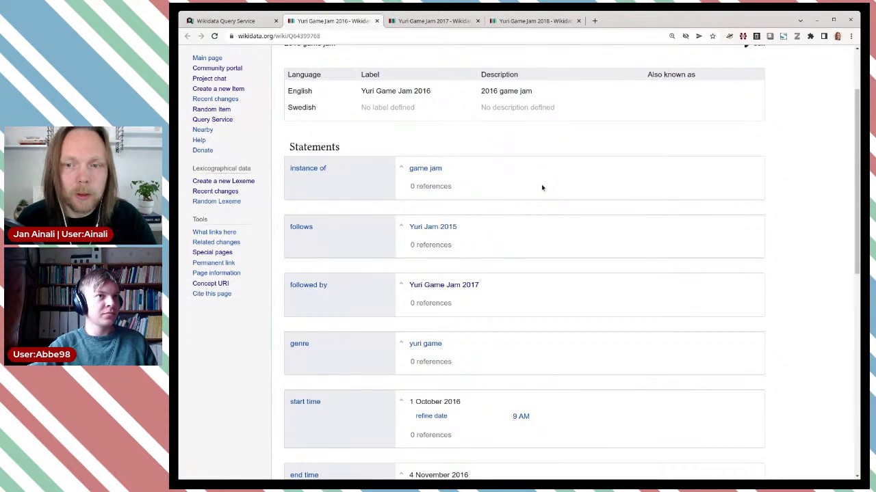
scroll(541, 184, down, 1)
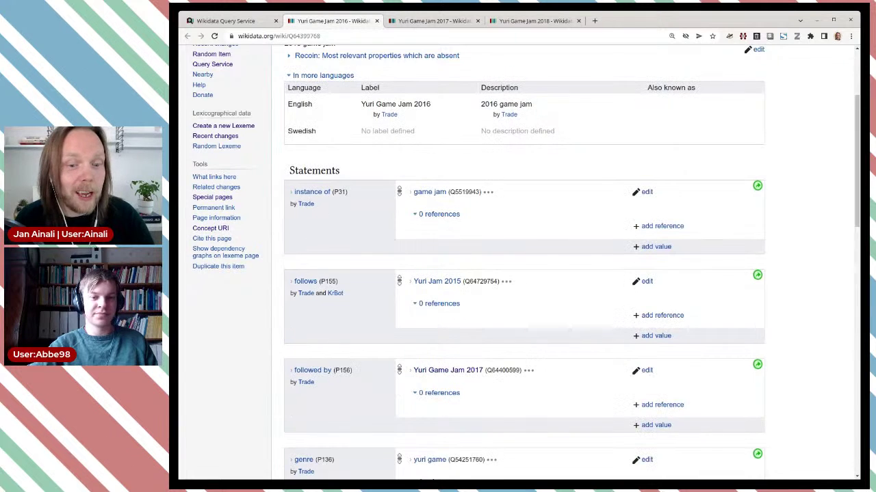
scroll(547, 188, down, 1)
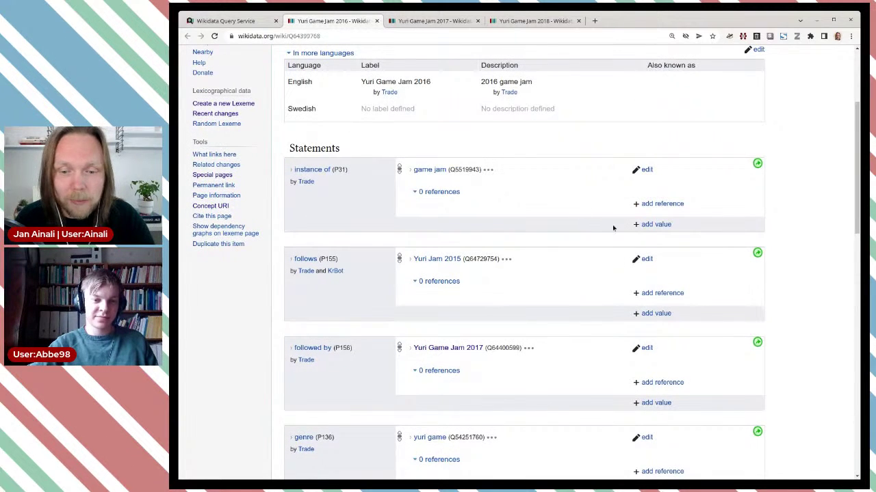
click(653, 226)
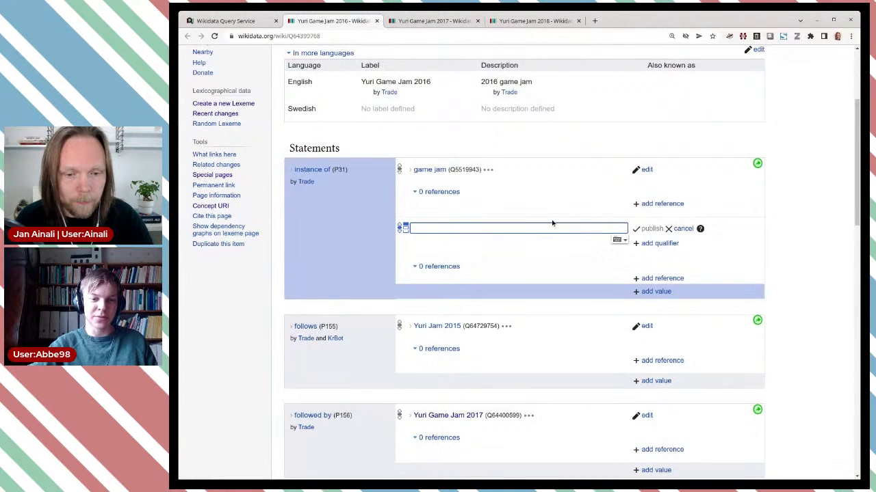
text(Q27968055)
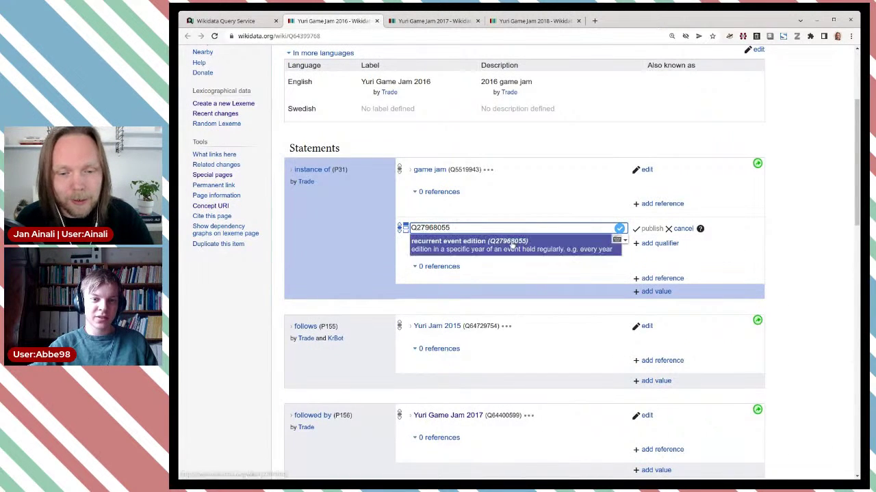
click(513, 245)
click(647, 230)
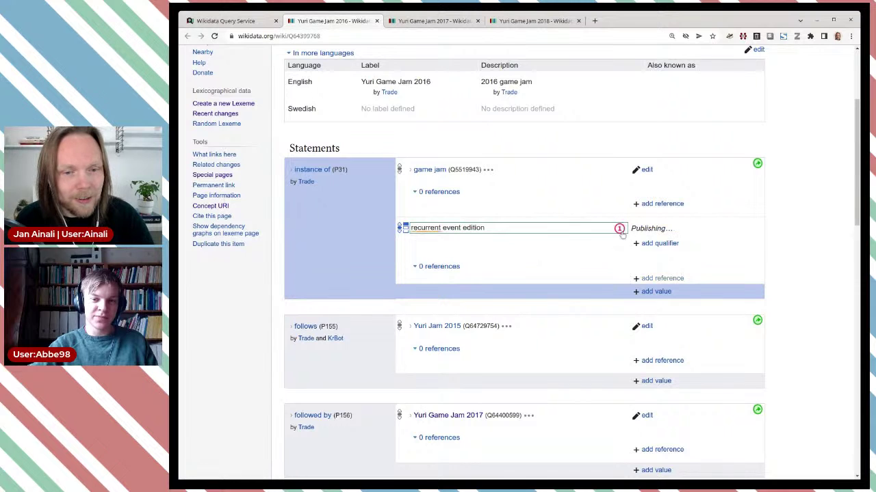
Step: Add recurrent event edition (Q27968055) as an instance of value on Yuri Game Jam 2017 and publish it
key(ctrl+Tab)
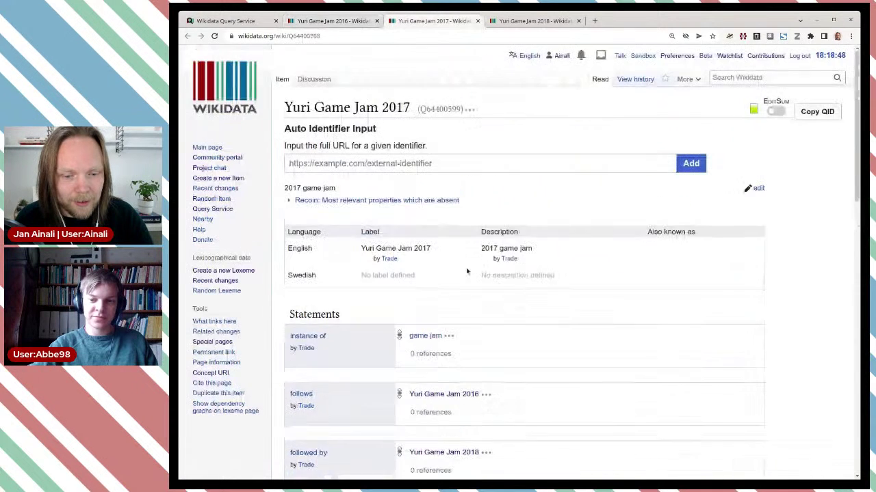
scroll(661, 253, down, 2)
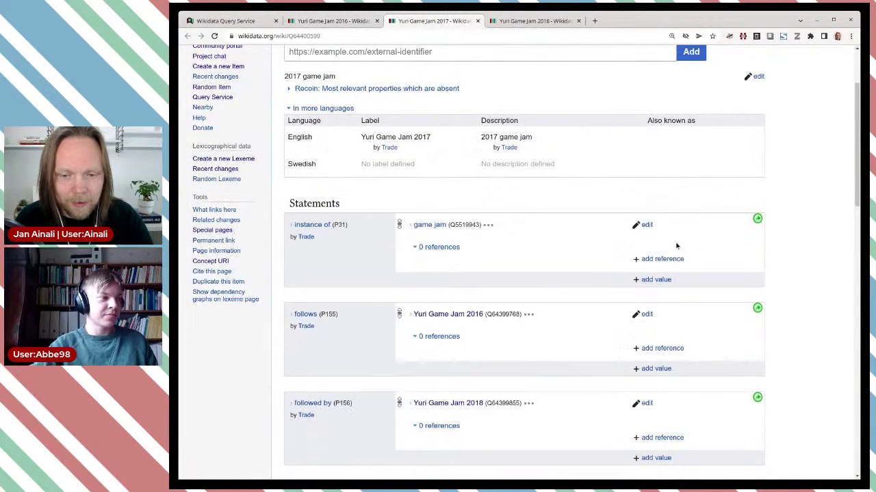
click(603, 283)
text(Q27968055)
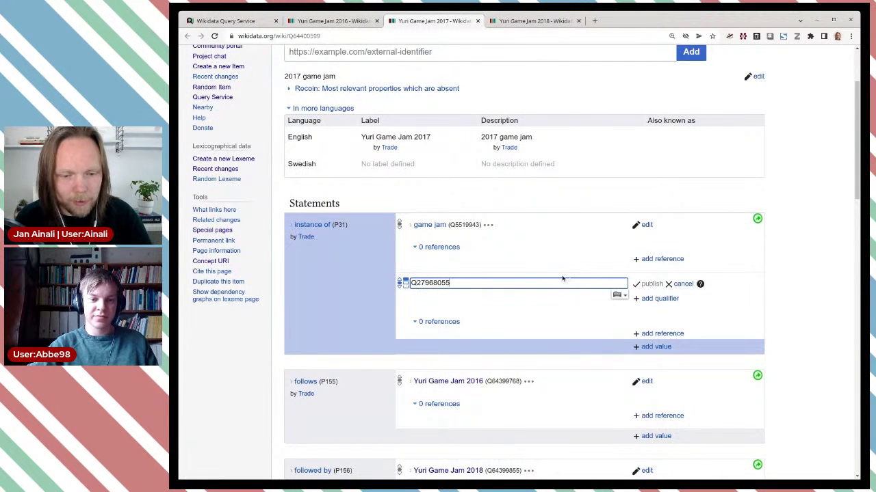
click(519, 301)
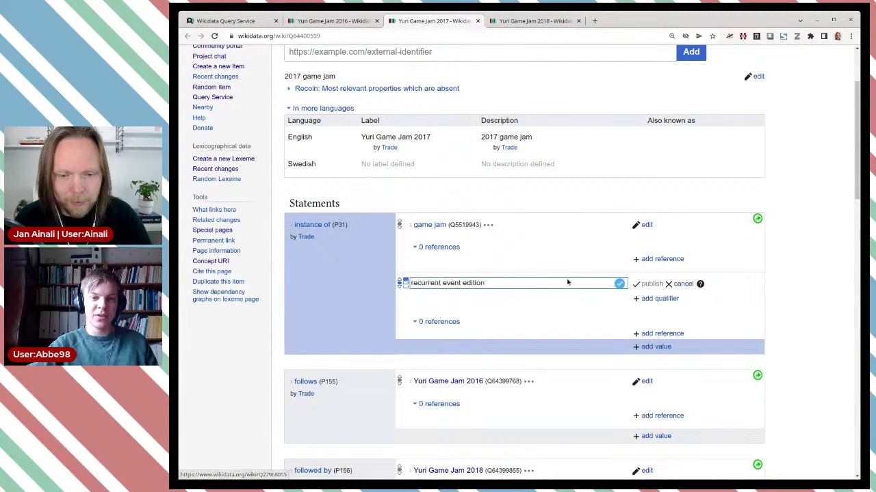
click(651, 283)
Step: Add recurrent event edition (Q27968055) as an instance of value on Yuri Game Jam 2018 and publish it
key(ctrl+Tab)
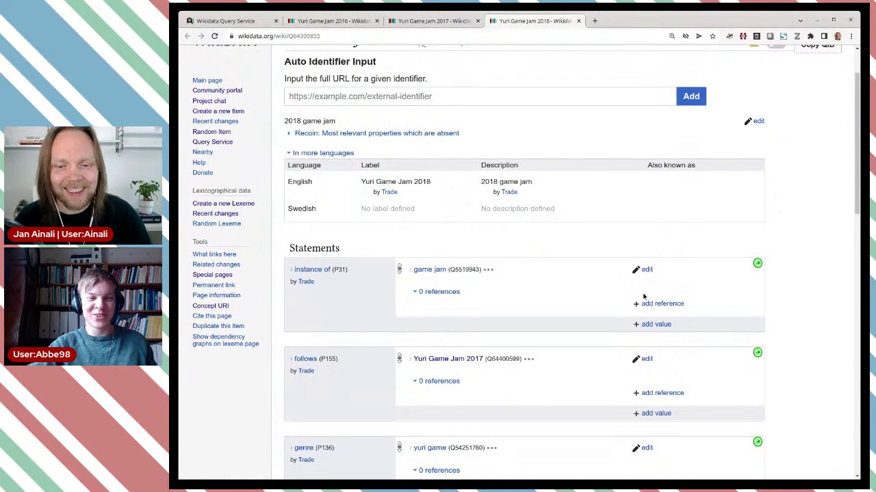
click(650, 323)
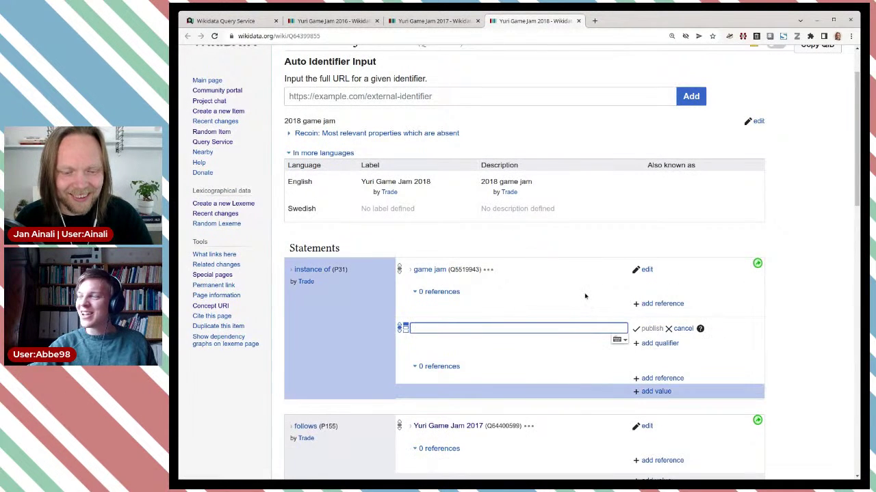
text(Q27968055)
click(520, 344)
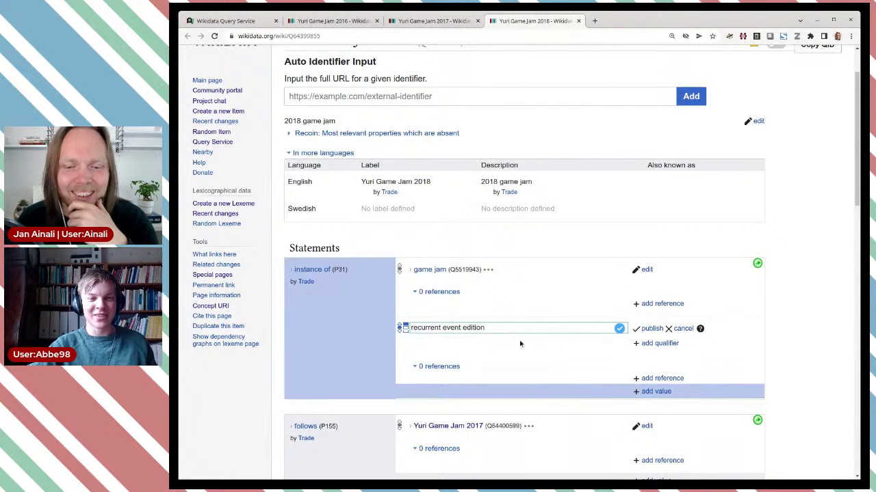
click(643, 329)
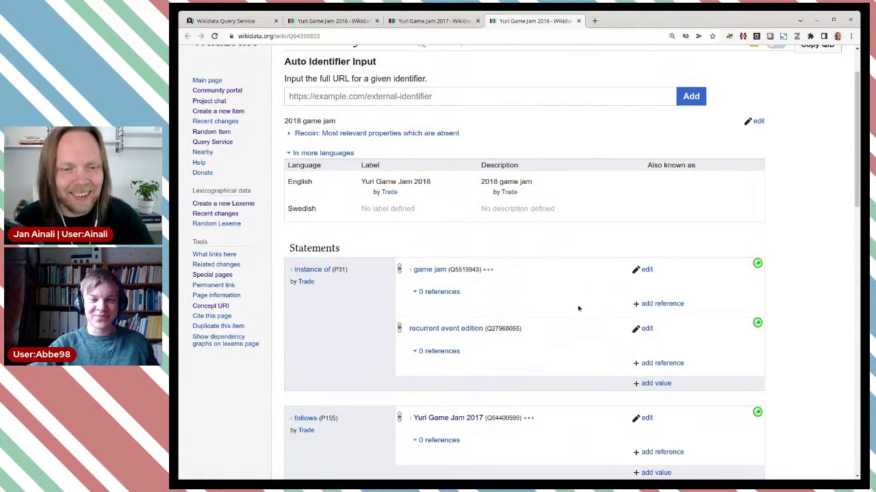
Step: Close the three edited Yuri Game Jam items and return to the query results
click(376, 21)
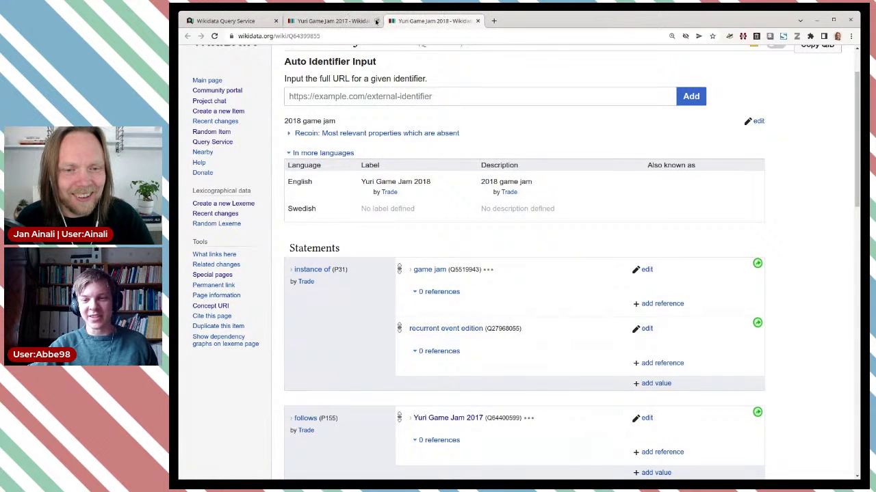
click(377, 21)
click(376, 21)
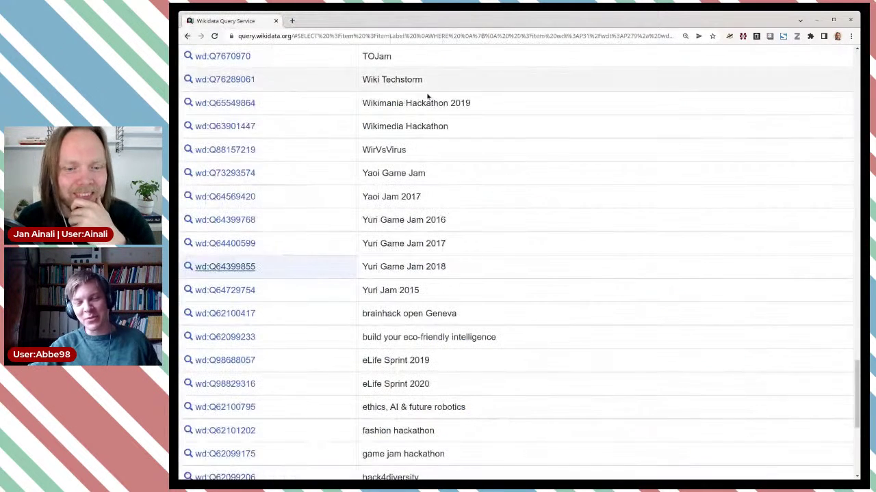
Step: Open the eLife Sprint 2019 and eLife Sprint 2020 items from the query results in separate tabs
scroll(468, 203, down, 5)
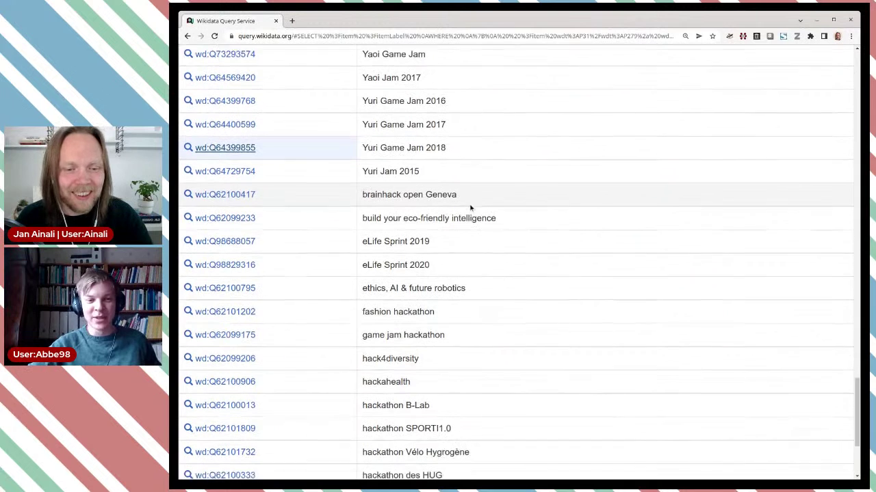
middle_click(246, 181)
middle_click(237, 205)
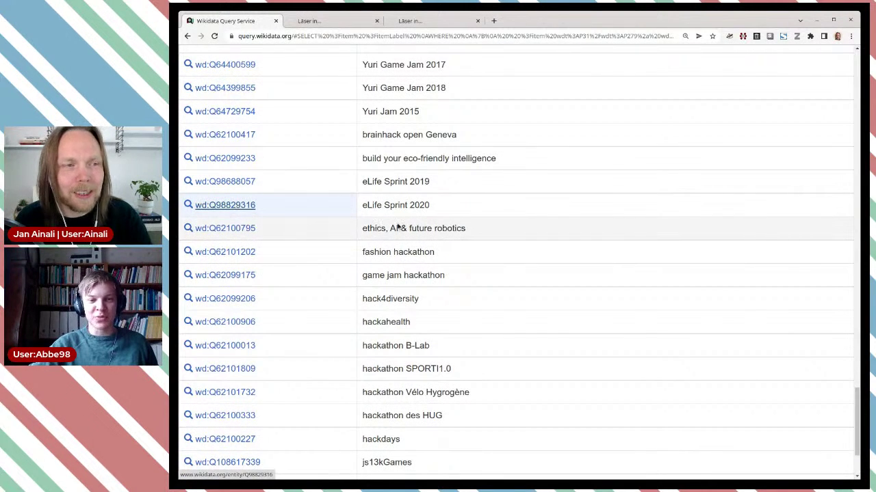
Step: Compare the descriptions and statements of the eLife Sprint 2019 and eLife Sprint 2020 items
key(ctrl+Tab)
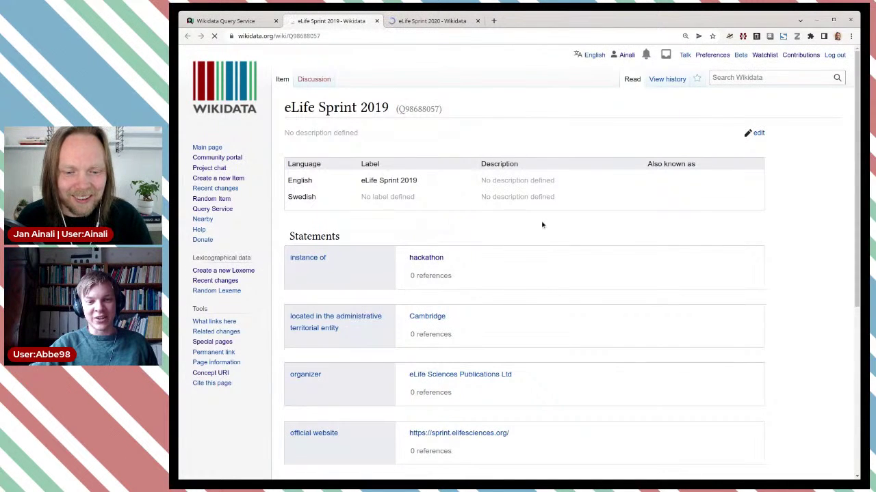
scroll(542, 225, down, 4)
scroll(542, 225, up, 3)
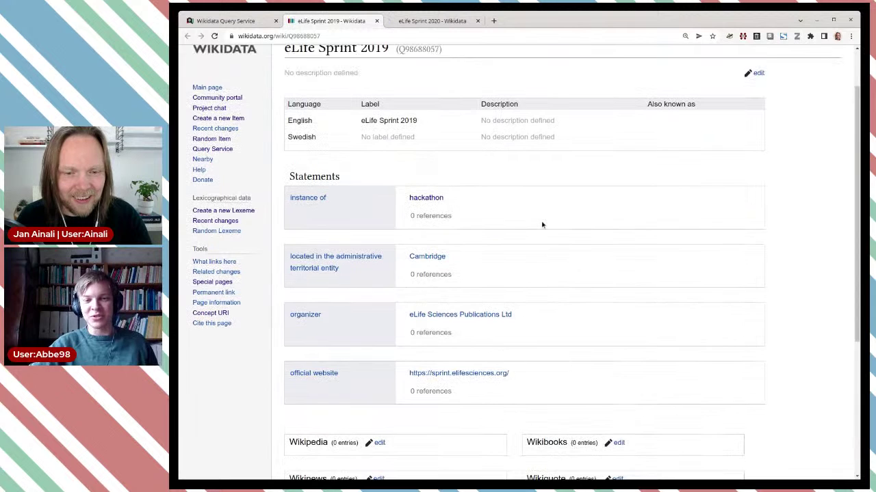
key(ctrl+Tab)
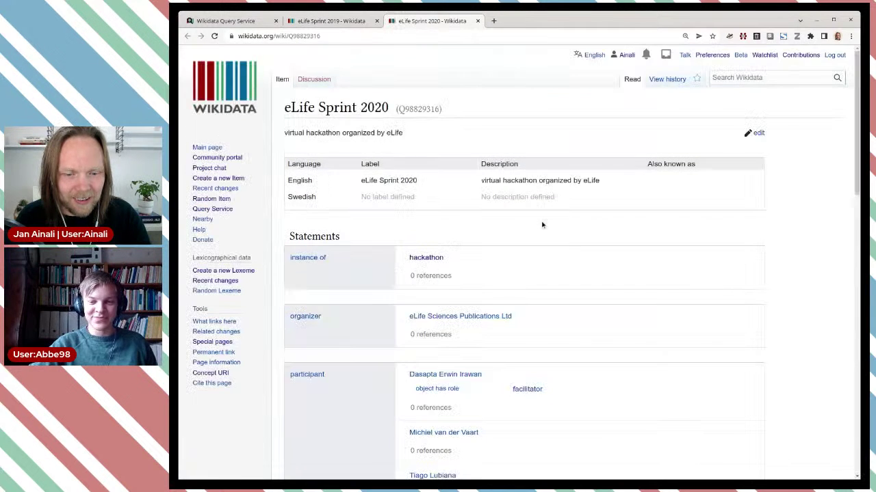
scroll(542, 225, down, 1)
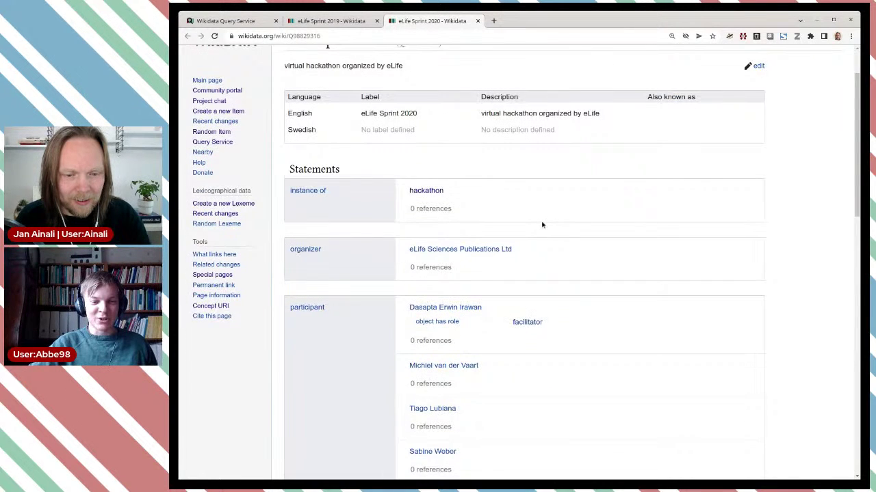
scroll(543, 225, down, 2)
key(ctrl+shift+Tab)
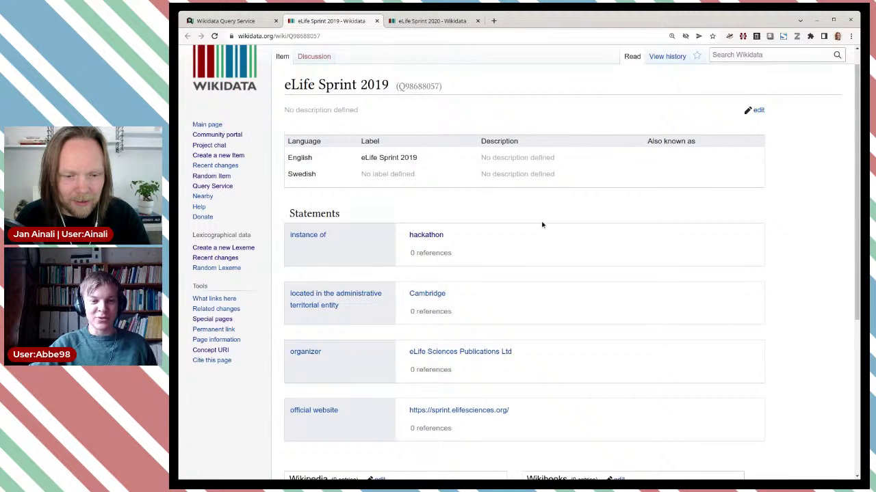
Step: Add recurrent event edition (Q27968055) as an instance of value on eLife Sprint 2020, publish it and close the item
key(ctrl+Tab)
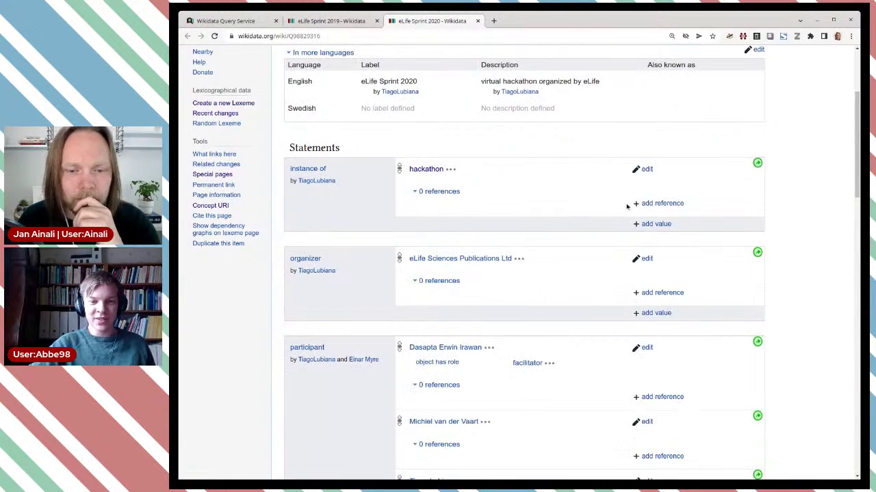
click(646, 225)
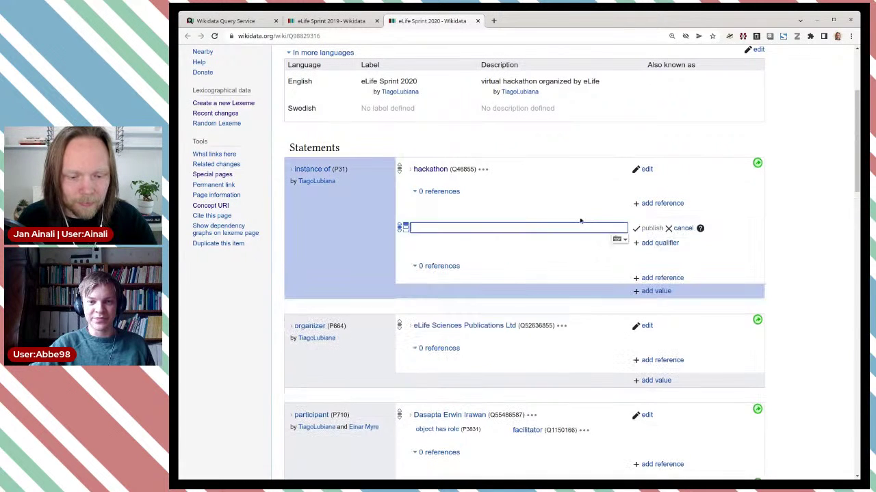
text(Q27968055)
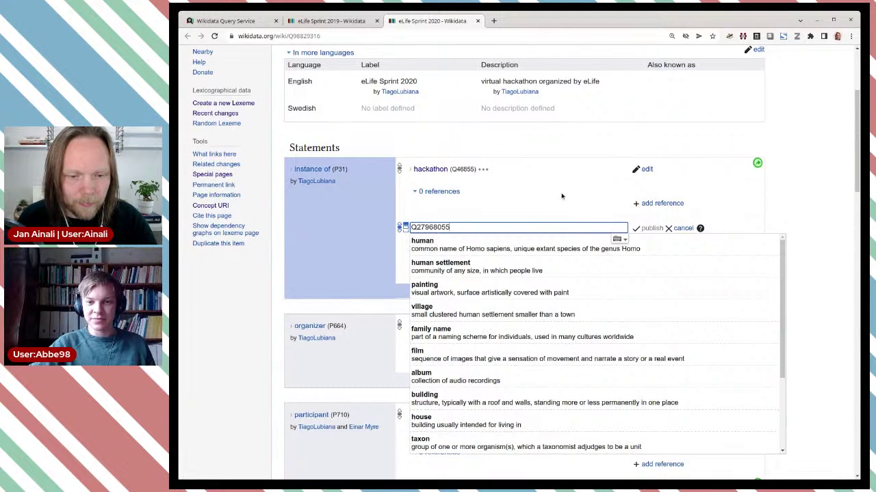
click(469, 244)
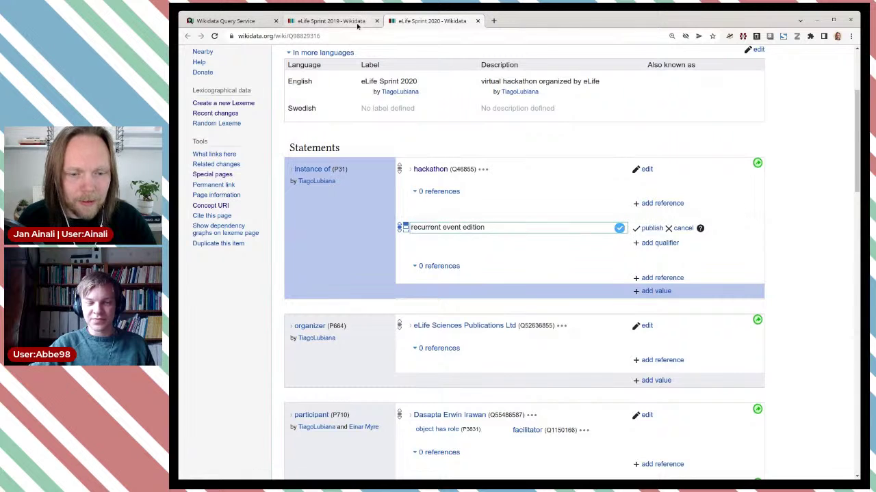
click(650, 228)
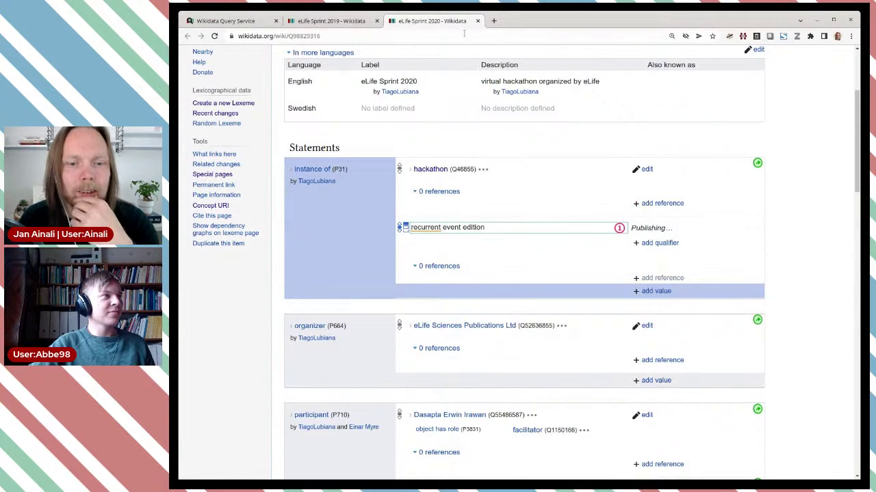
click(478, 21)
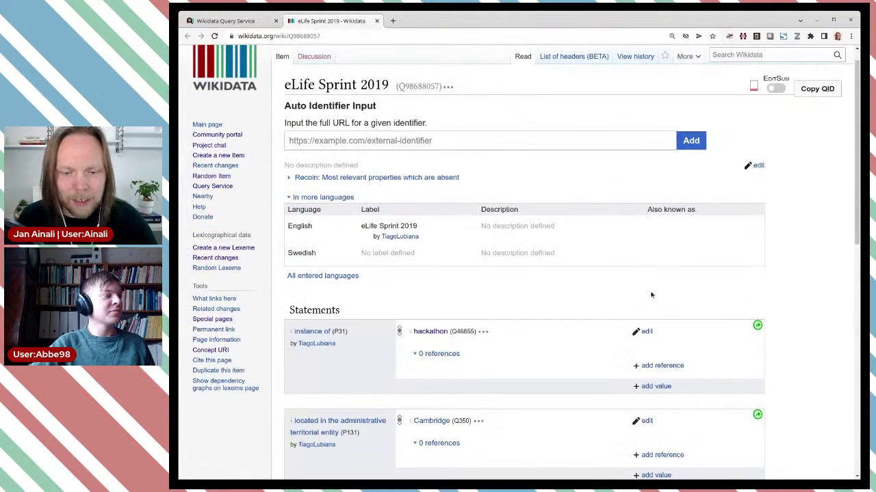
Step: Add recurrent event edition (Q27968055) as a second instance of value on eLife Sprint 2019, publish it and close the item
scroll(648, 282, down, 1)
click(653, 341)
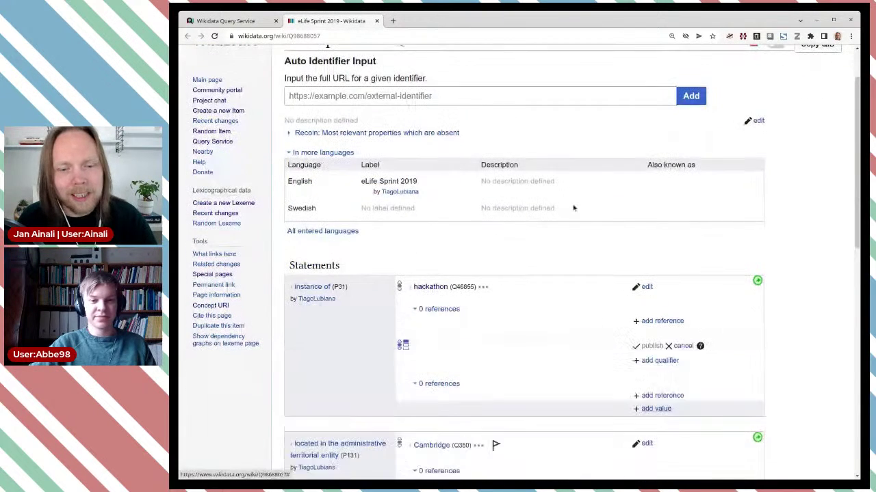
scroll(531, 249, down, 1)
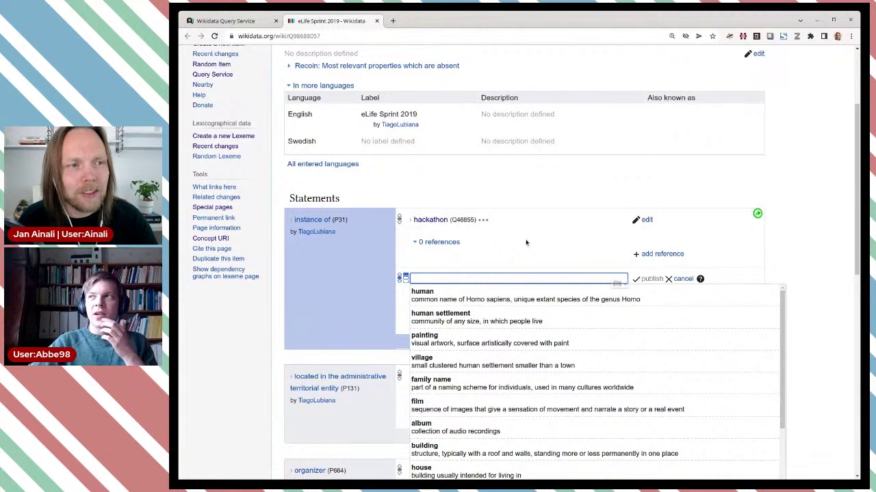
text(Q27968055)
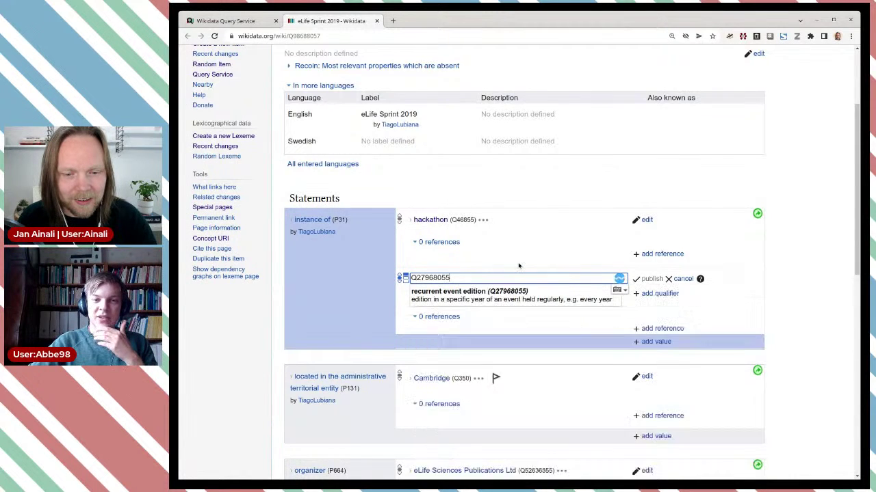
click(651, 280)
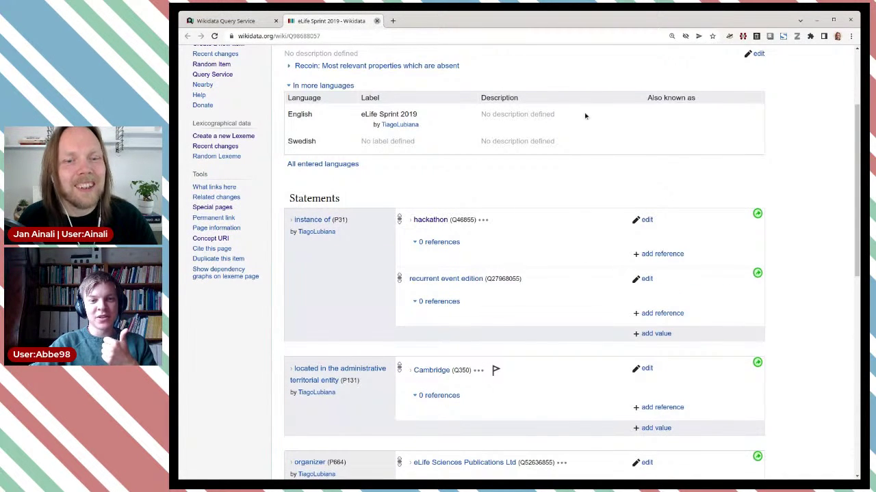
key(ctrl+w)
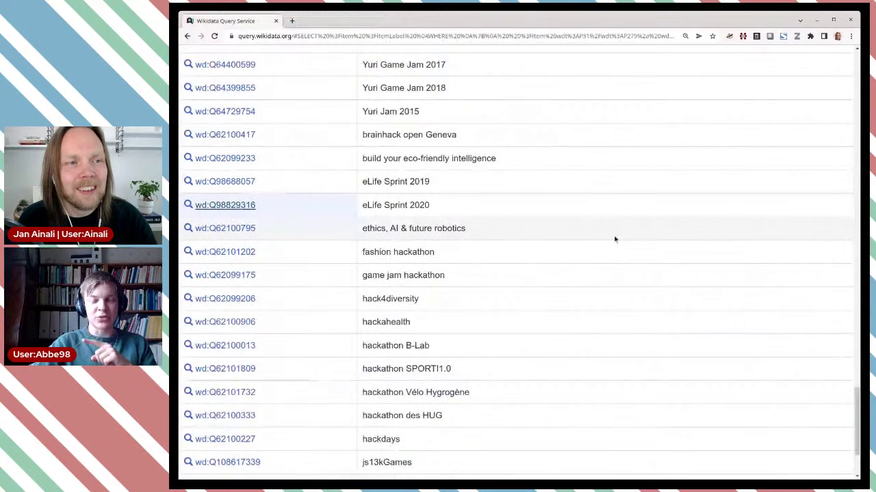
Step: Look through the query results, from the end of the list back to the CTC entries, for further event editions
scroll(559, 249, down, 2)
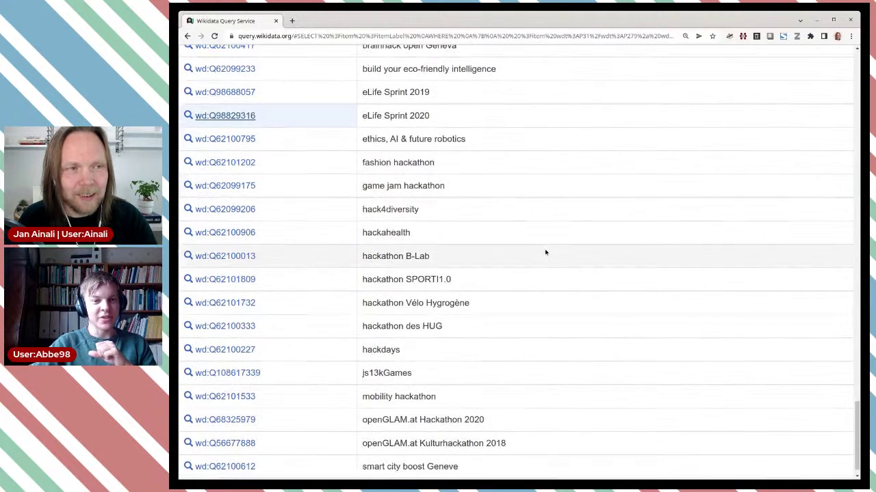
scroll(545, 252, down, 1)
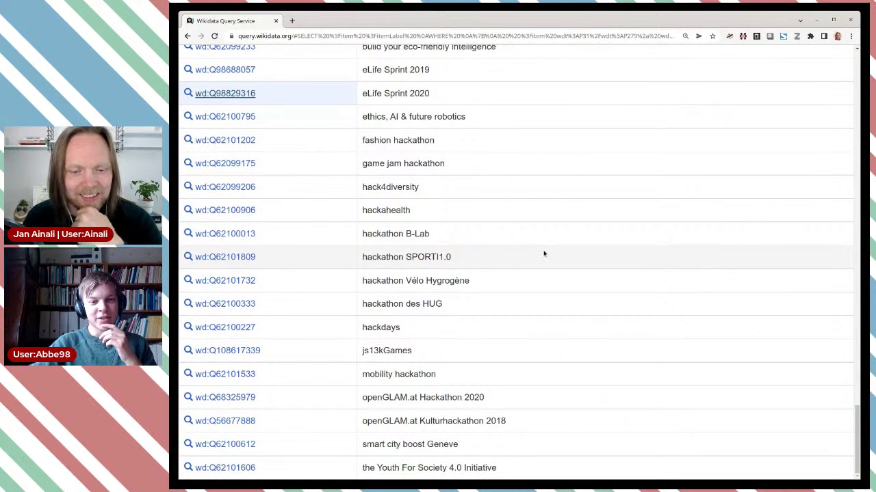
scroll(520, 269, up, 3)
scroll(516, 269, up, 3)
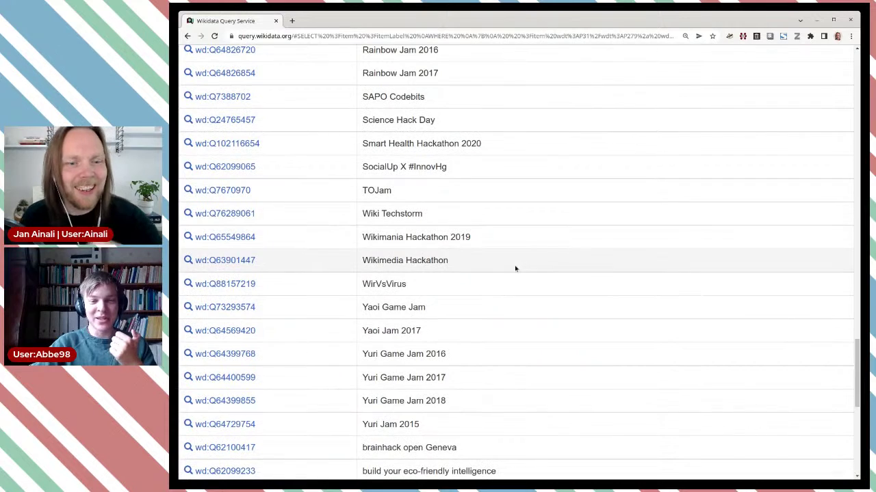
scroll(516, 269, up, 1)
scroll(516, 269, up, 5)
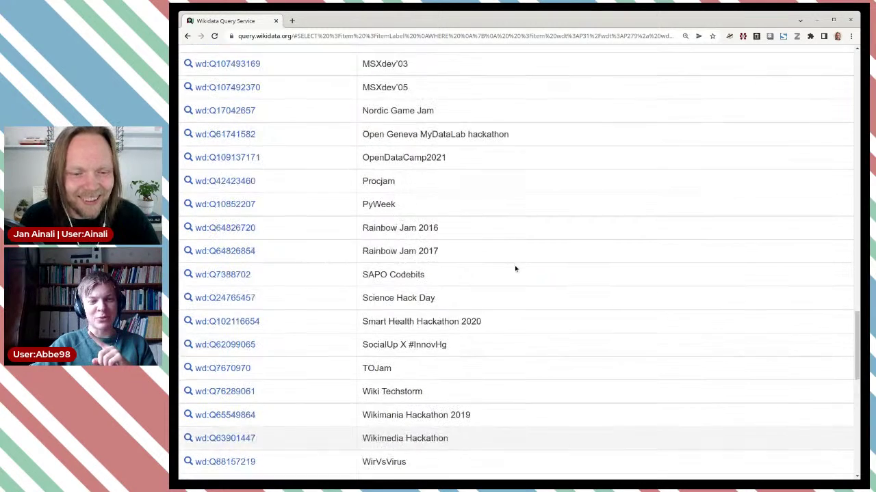
scroll(515, 268, up, 4)
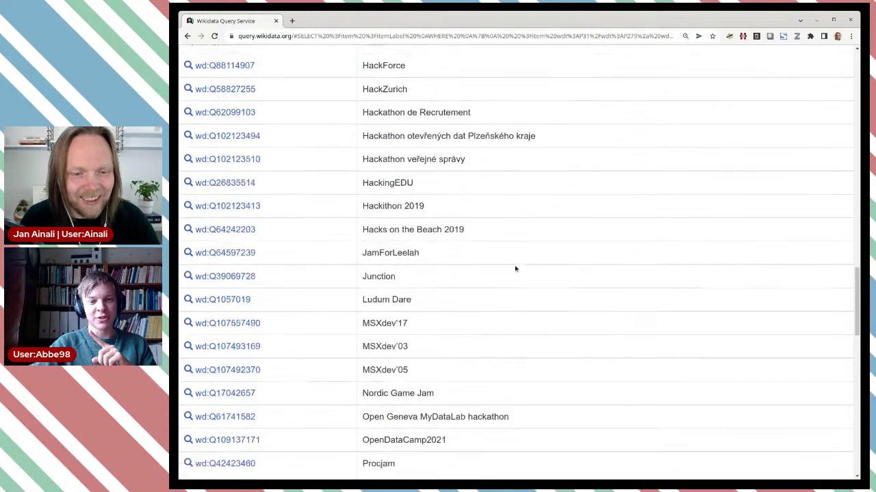
scroll(516, 269, up, 3)
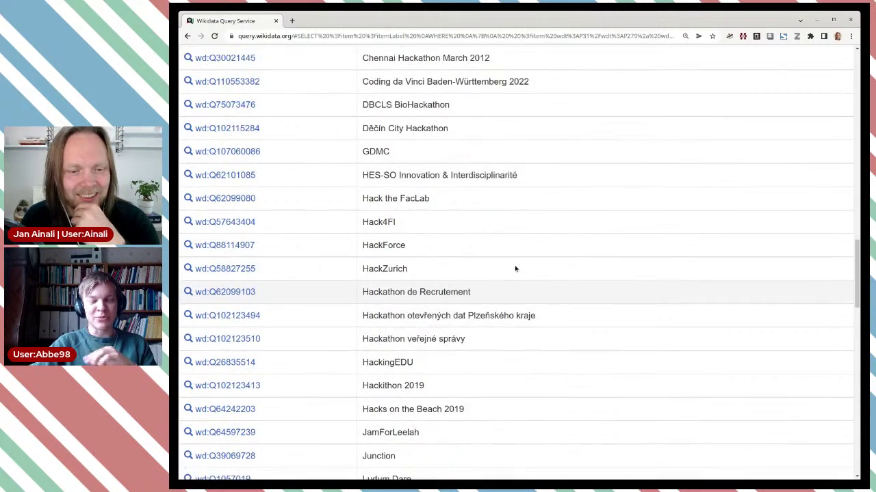
scroll(516, 268, up, 1)
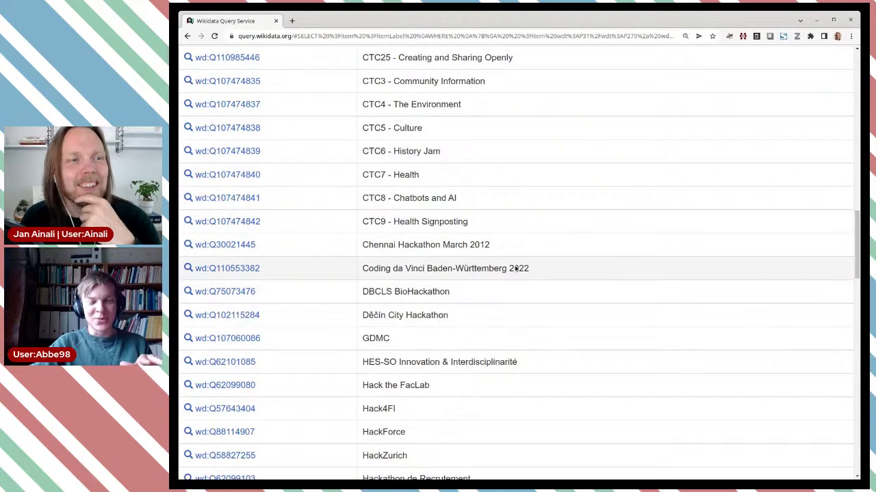
scroll(510, 263, up, 1)
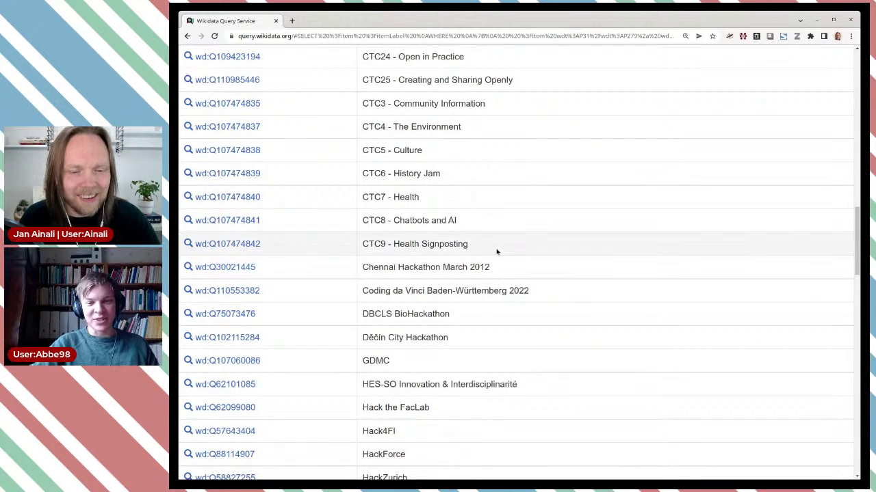
scroll(483, 257, up, 1)
scroll(483, 257, up, 4)
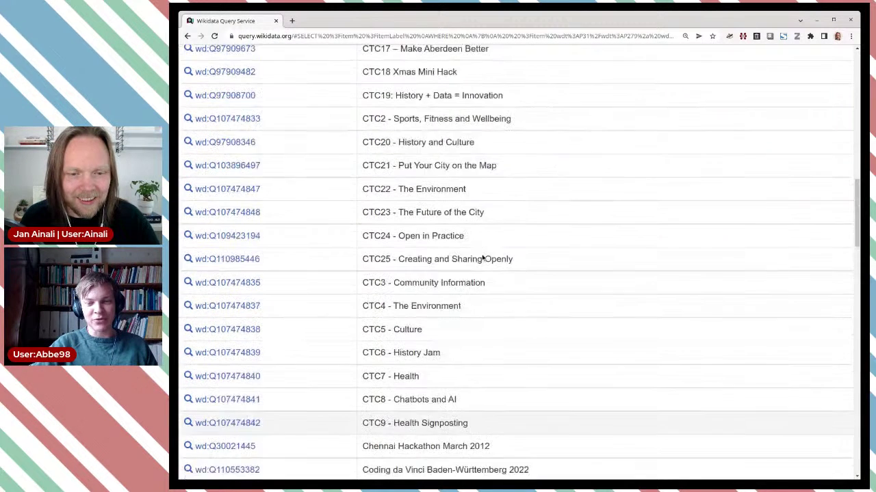
scroll(483, 257, up, 2)
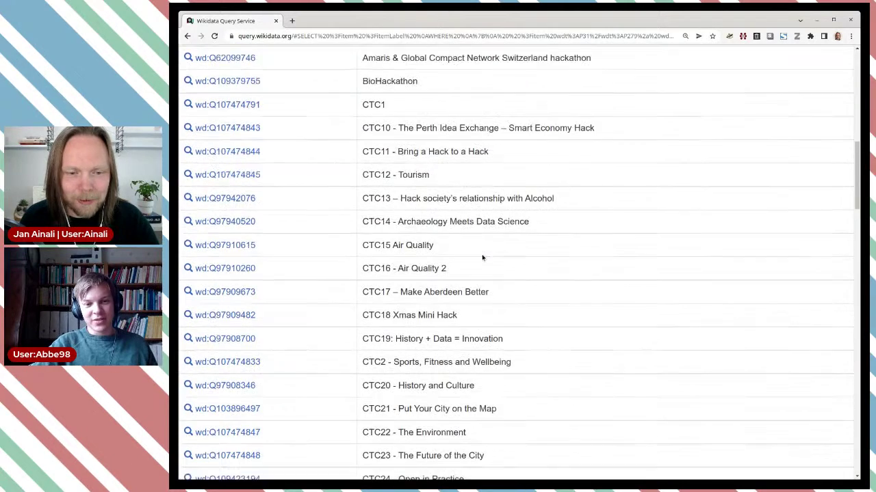
scroll(482, 257, up, 3)
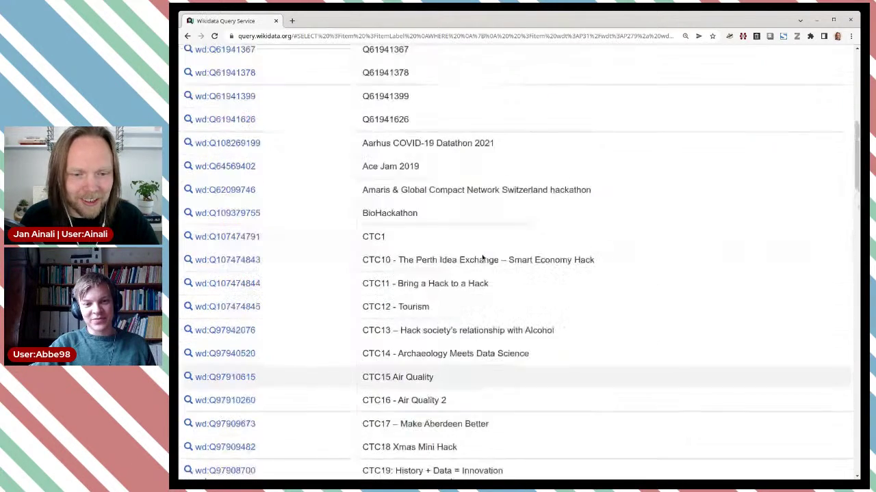
Step: Examine the numbered CTC hackathon entries in the query results, from CTC1 through CTC25
scroll(483, 257, down, 3)
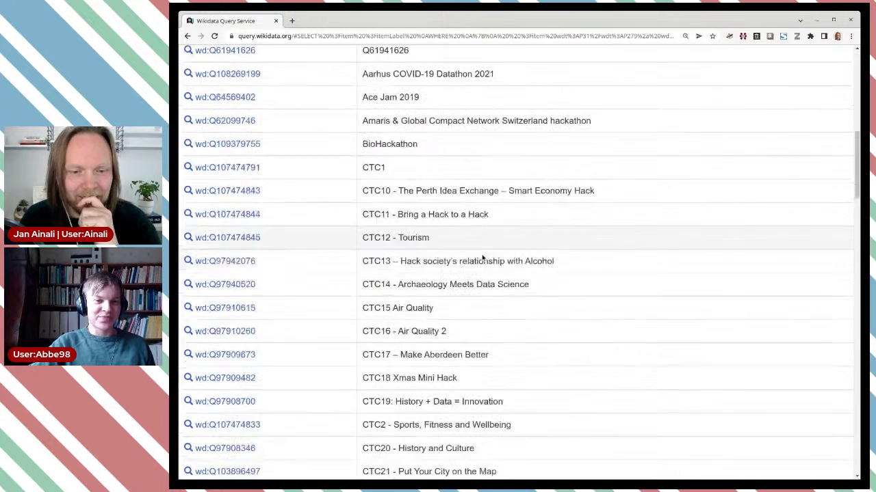
scroll(482, 257, up, 1)
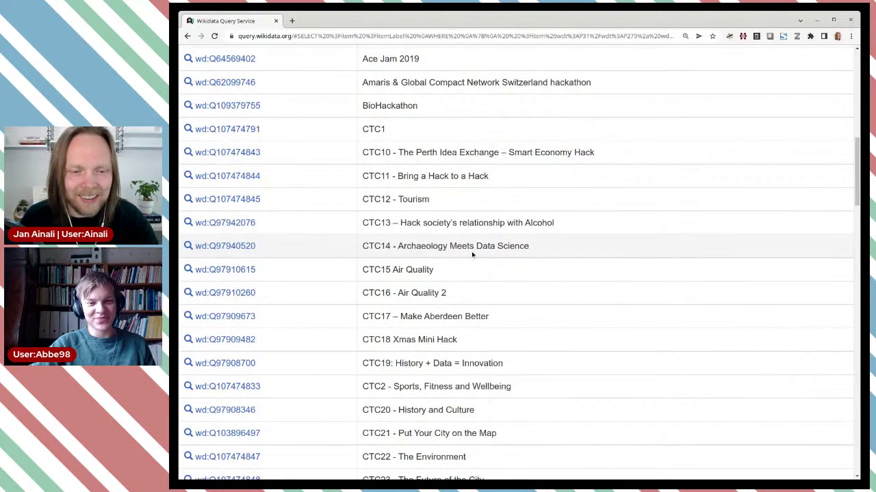
scroll(457, 250, down, 3)
scroll(456, 250, down, 4)
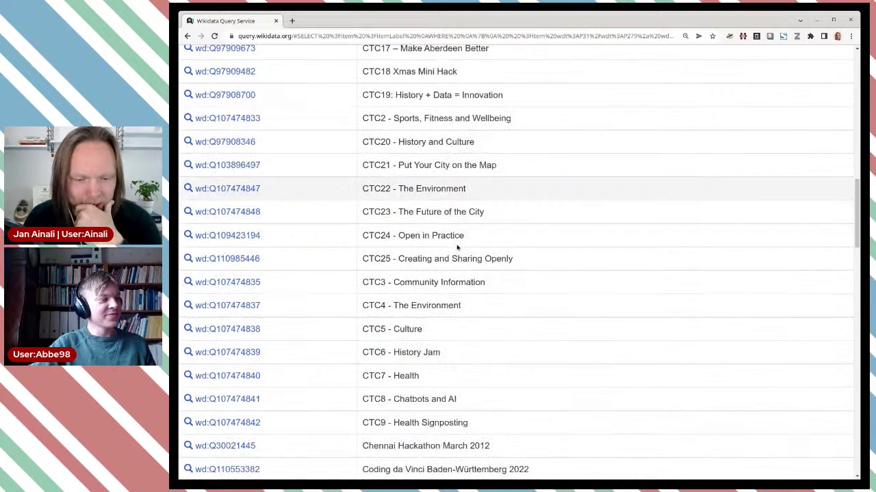
scroll(457, 248, up, 2)
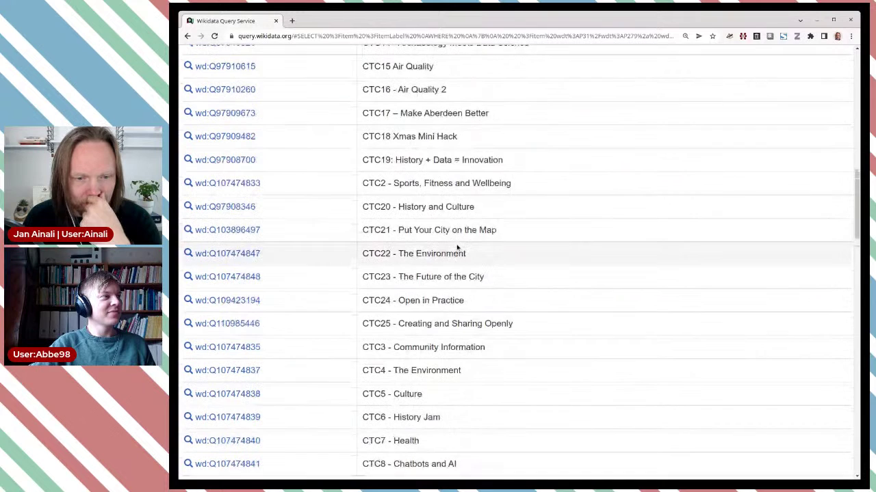
scroll(457, 248, up, 1)
scroll(457, 248, up, 4)
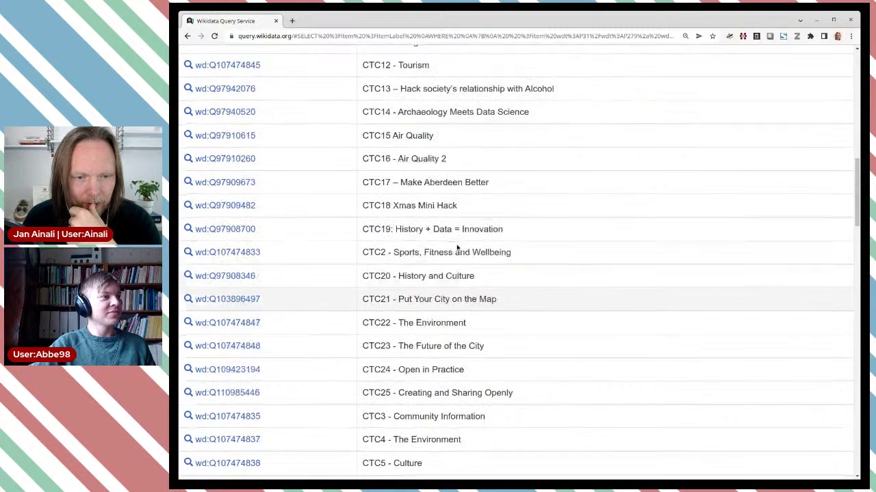
scroll(457, 248, up, 2)
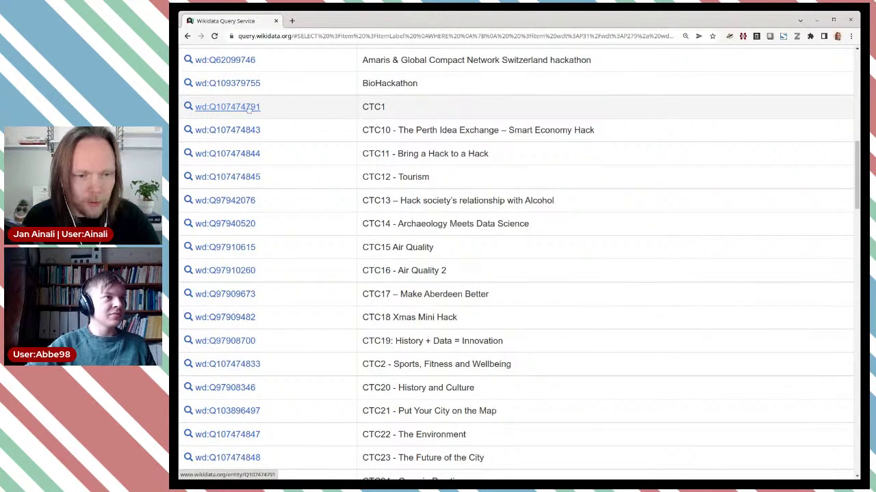
Step: Open the query result items CTC12 through CTC19 and CTC2, each in its own background tab
middle_click(233, 176)
middle_click(231, 199)
middle_click(231, 223)
middle_click(232, 247)
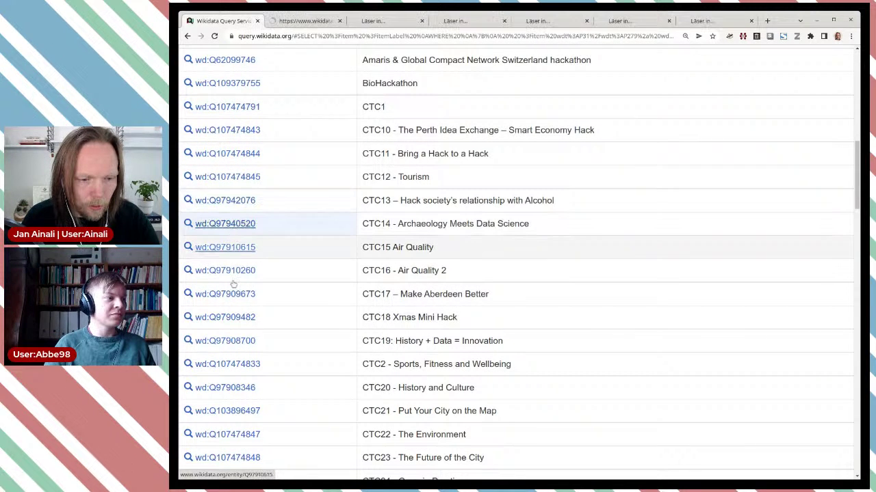
middle_click(230, 271)
middle_click(230, 294)
middle_click(230, 318)
middle_click(230, 343)
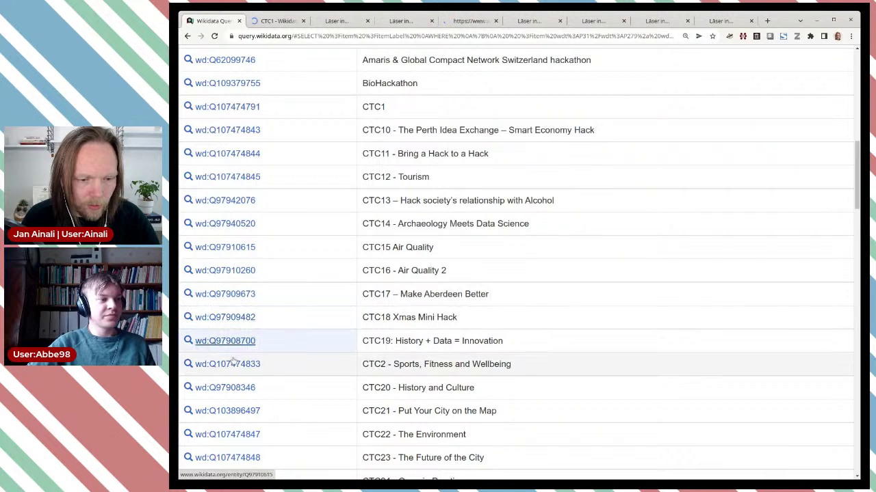
middle_click(231, 364)
Step: Open the result items CTC20 through CTC25 in separate background tabs
scroll(230, 355, down, 1)
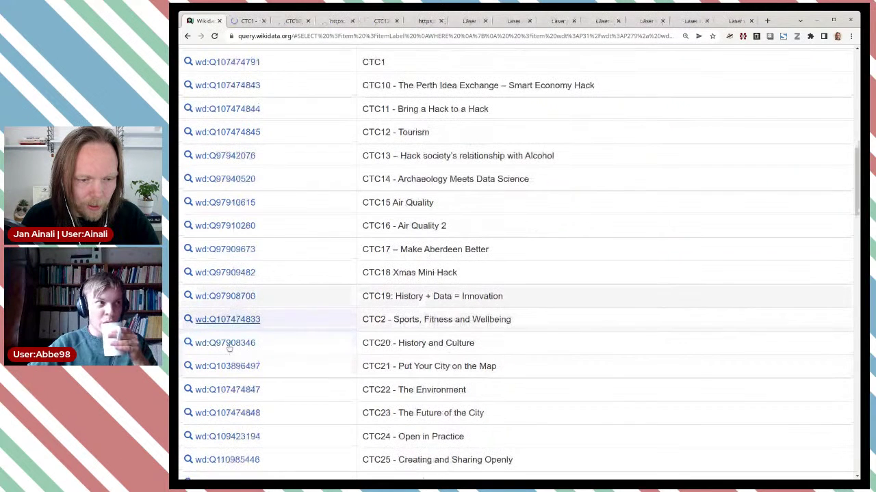
middle_click(230, 366)
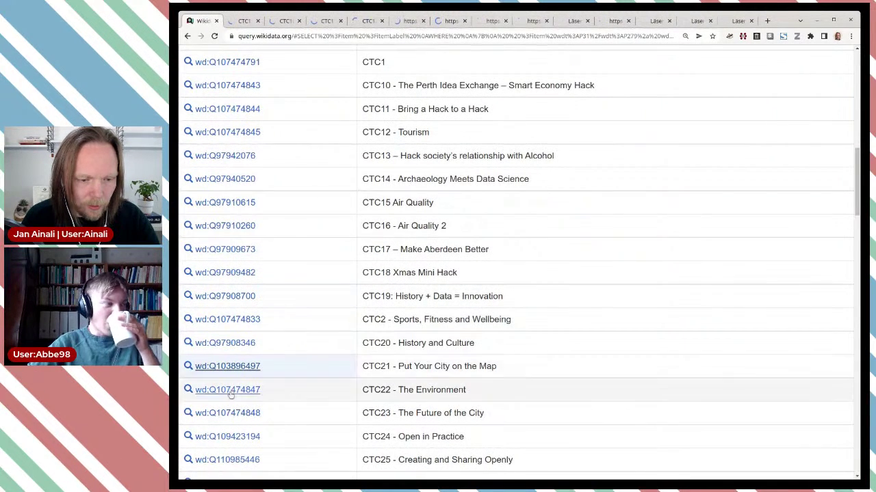
middle_click(230, 390)
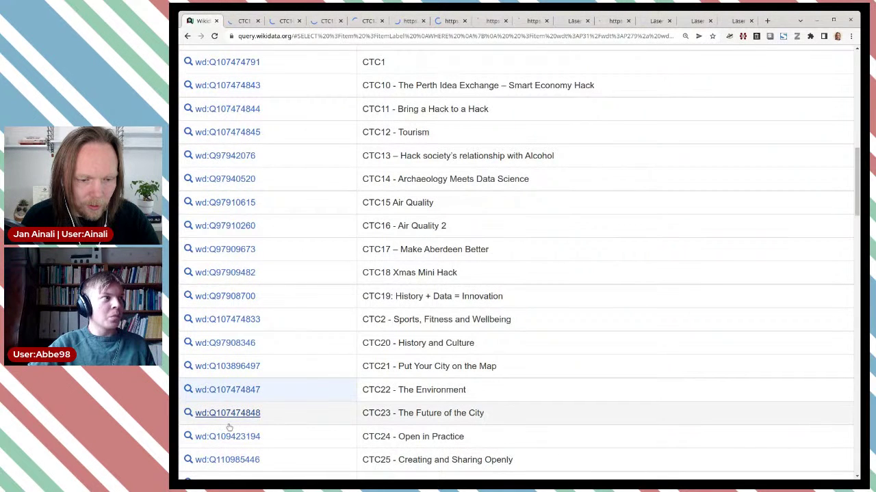
middle_click(230, 436)
scroll(230, 424, down, 2)
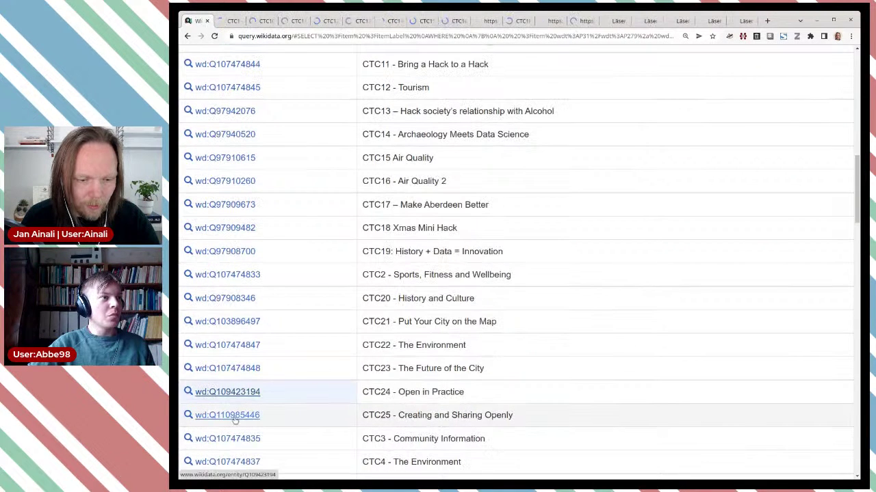
scroll(273, 383, down, 2)
middle_click(232, 348)
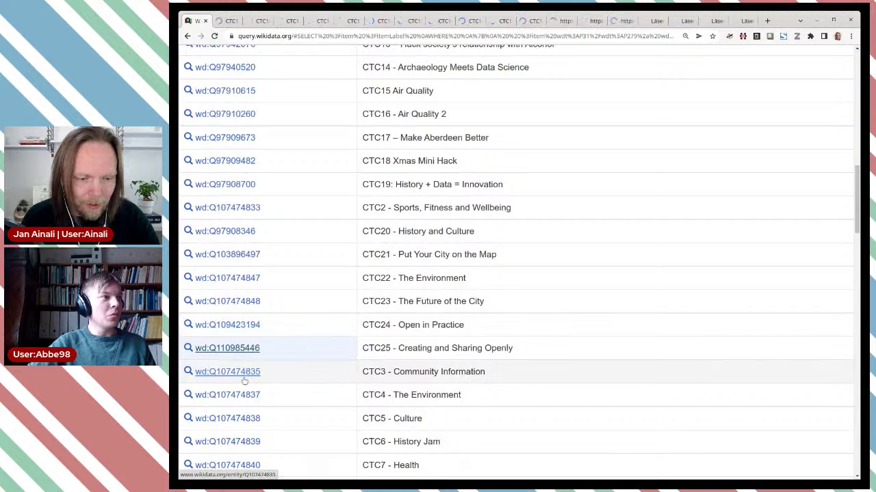
Step: Open the remaining Code the City items, CTC3 through CTC9, in separate background tabs
middle_click(243, 373)
middle_click(241, 397)
scroll(270, 342, down, 2)
middle_click(258, 330)
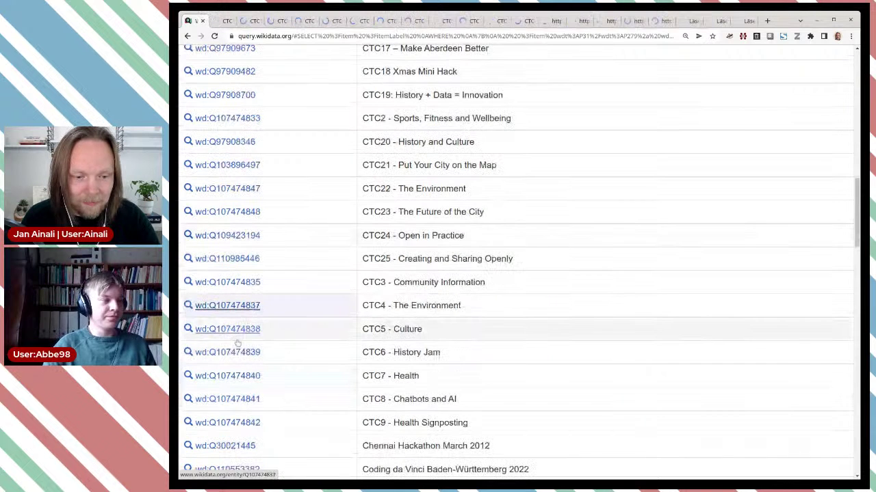
middle_click(231, 354)
middle_click(232, 376)
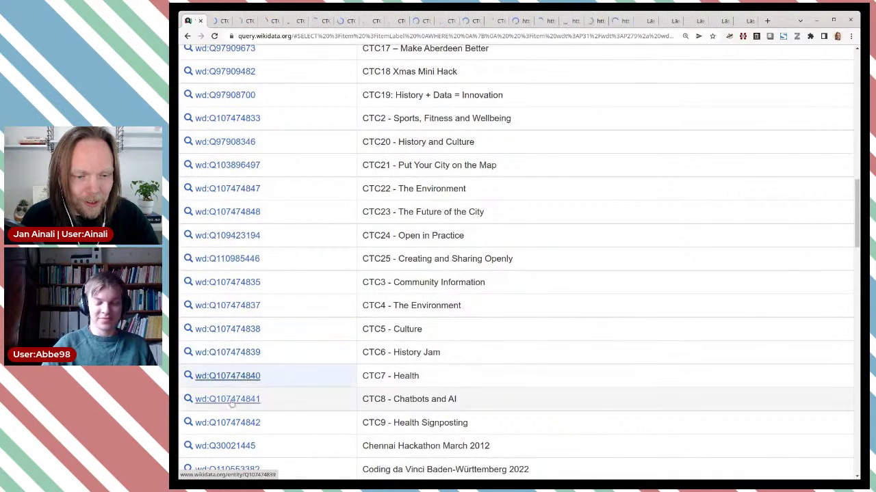
middle_click(231, 400)
middle_click(229, 423)
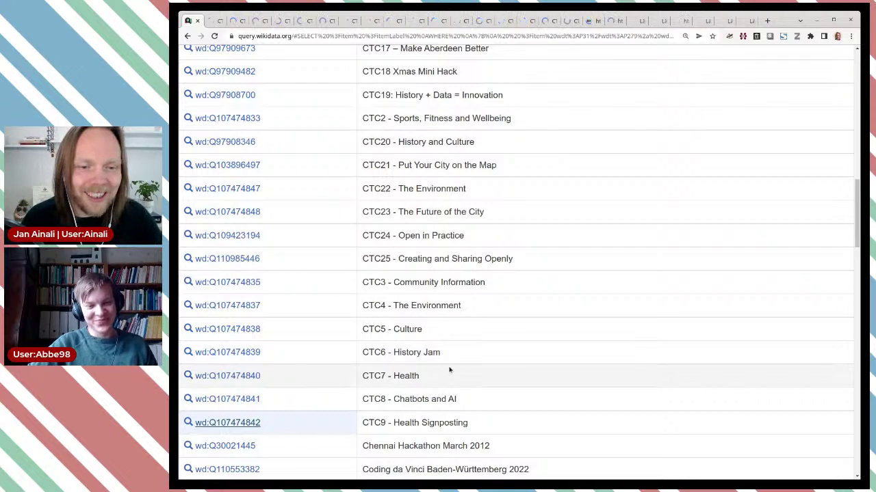
scroll(458, 357, up, 1)
scroll(459, 358, up, 2)
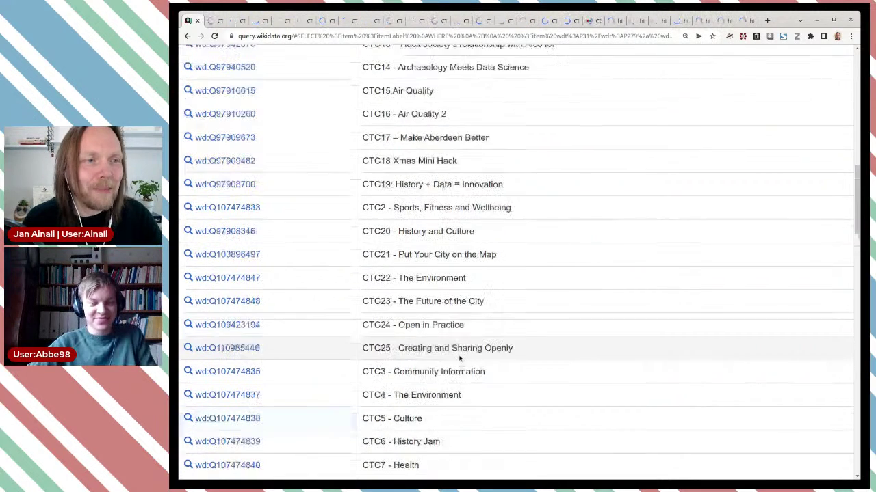
scroll(459, 358, down, 1)
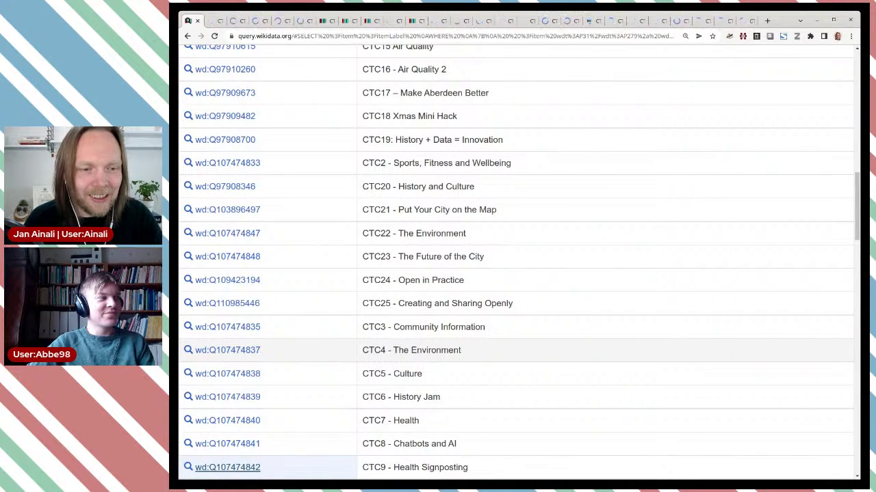
Step: Switch to the CTC1 item and examine its description and statements
click(227, 467)
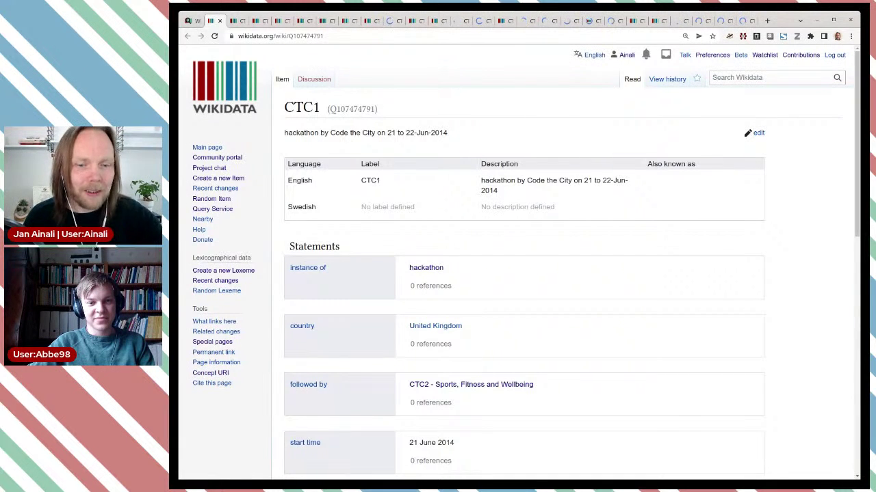
scroll(576, 330, down, 1)
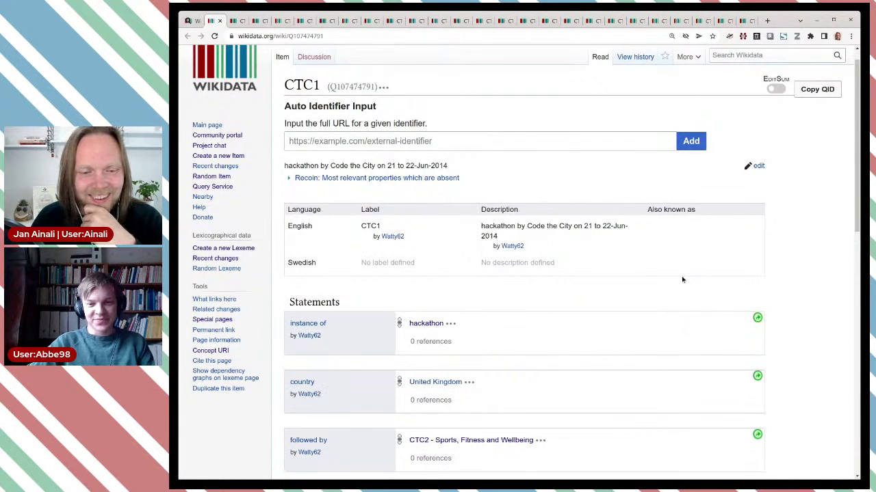
scroll(682, 277, down, 3)
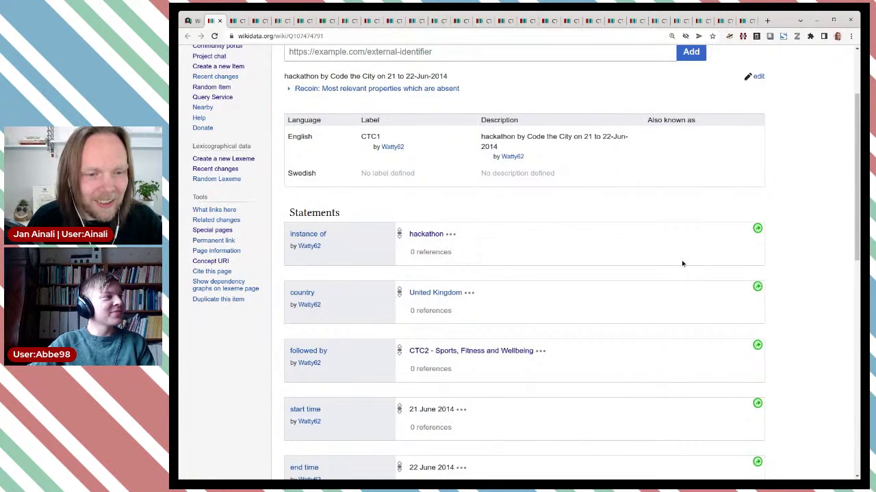
scroll(681, 264, up, 1)
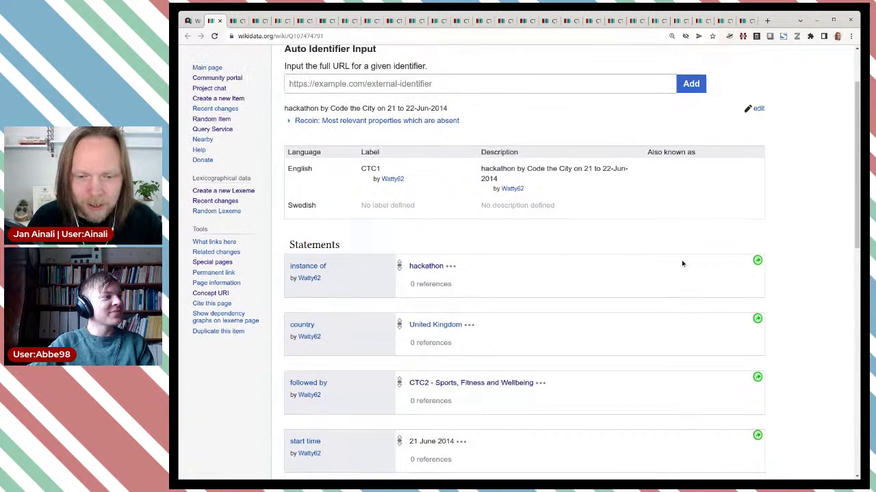
scroll(681, 264, down, 1)
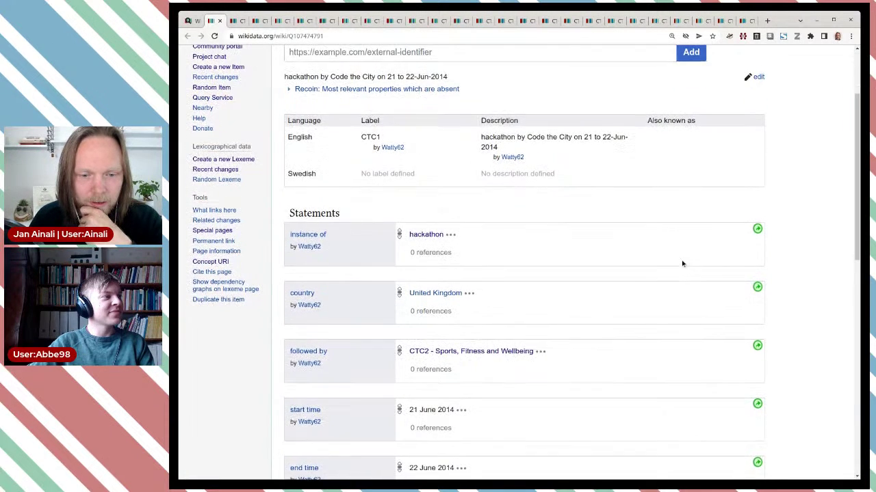
scroll(682, 263, up, 2)
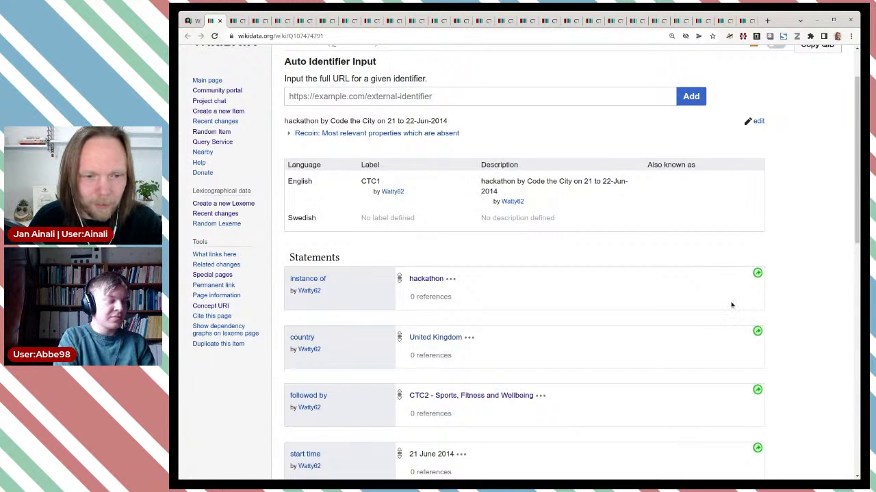
scroll(688, 299, up, 3)
scroll(689, 300, down, 1)
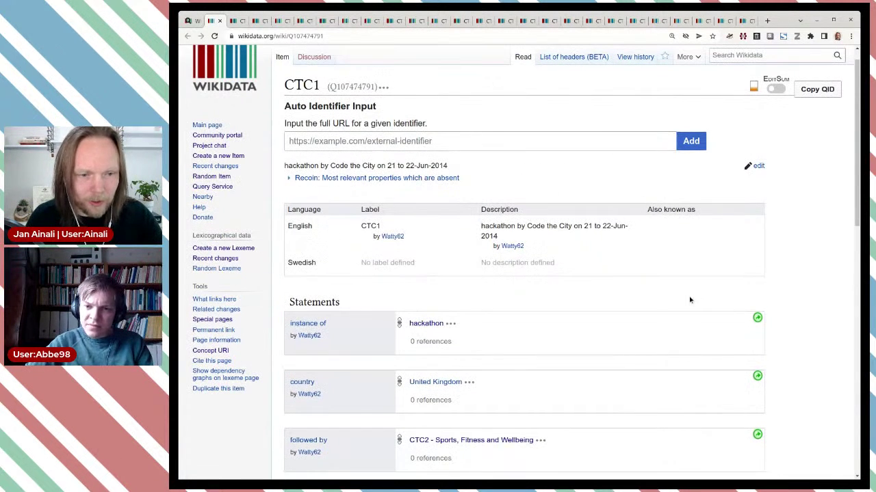
Step: Look over the CTC10 item's statements for comparison and return to the CTC1 item
key(ctrl+Tab)
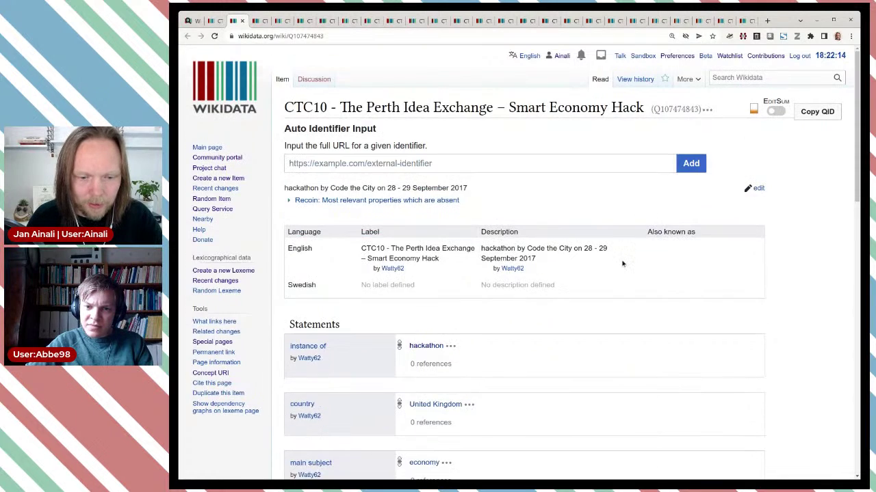
scroll(623, 264, up, 3)
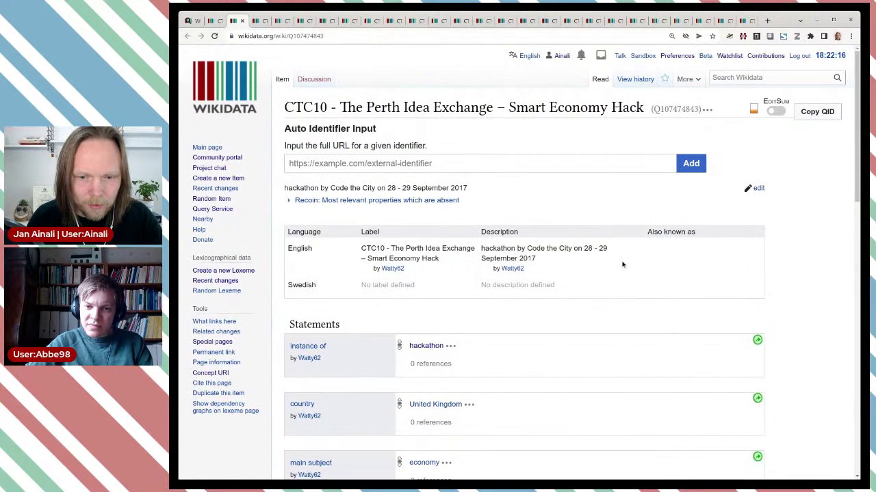
scroll(623, 265, down, 3)
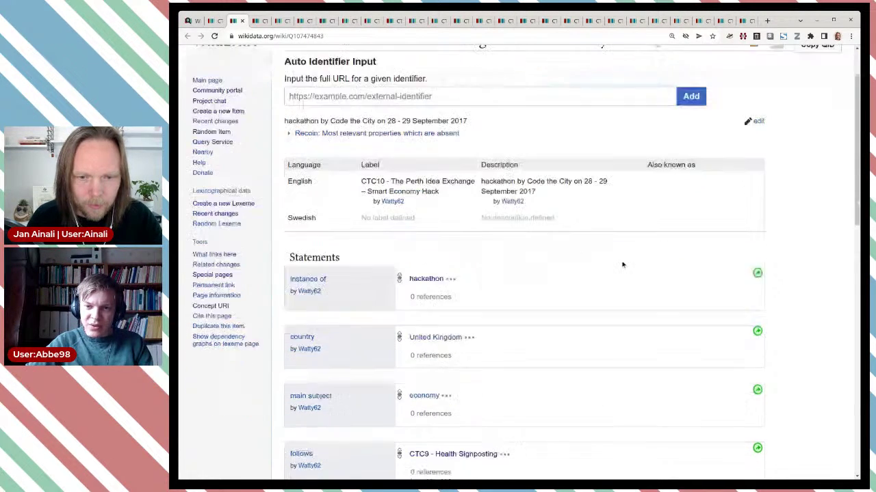
key(ctrl+shift+Tab)
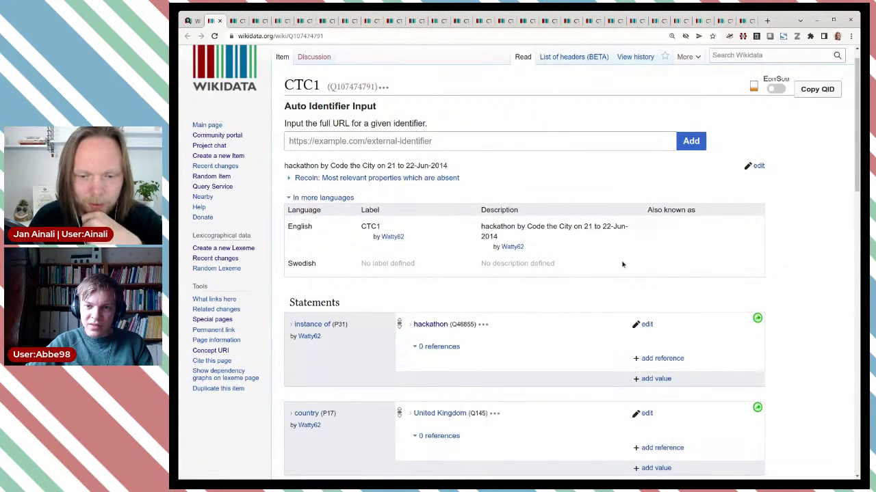
Step: Add recurrent event edition (Q27968055) as a second "instance of" value on CTC1 and publish it
click(654, 379)
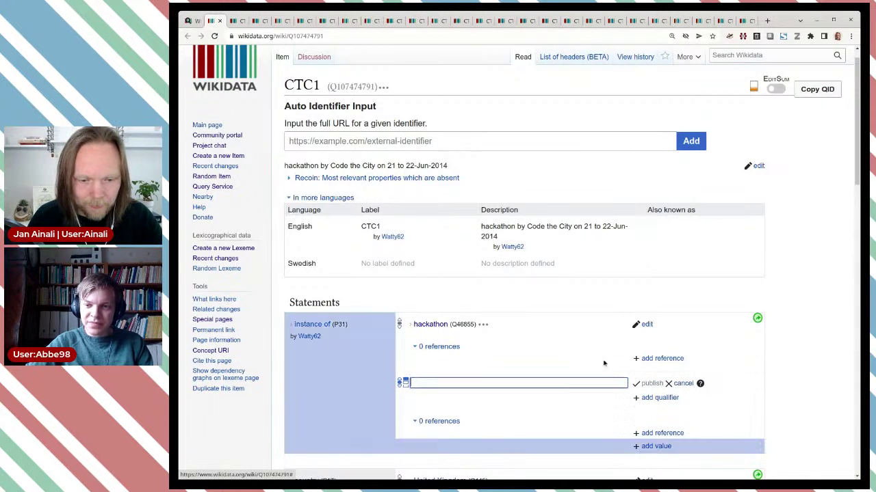
text(Q27968055)
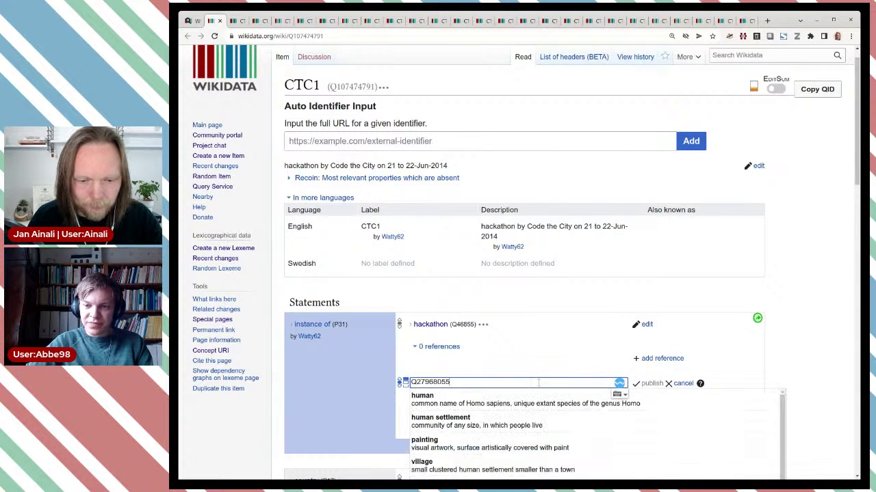
click(519, 400)
scroll(522, 389, down, 1)
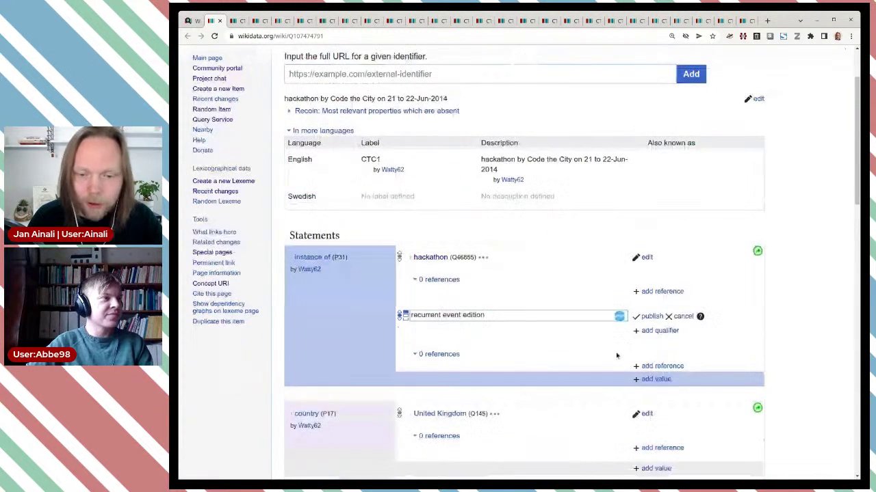
click(647, 317)
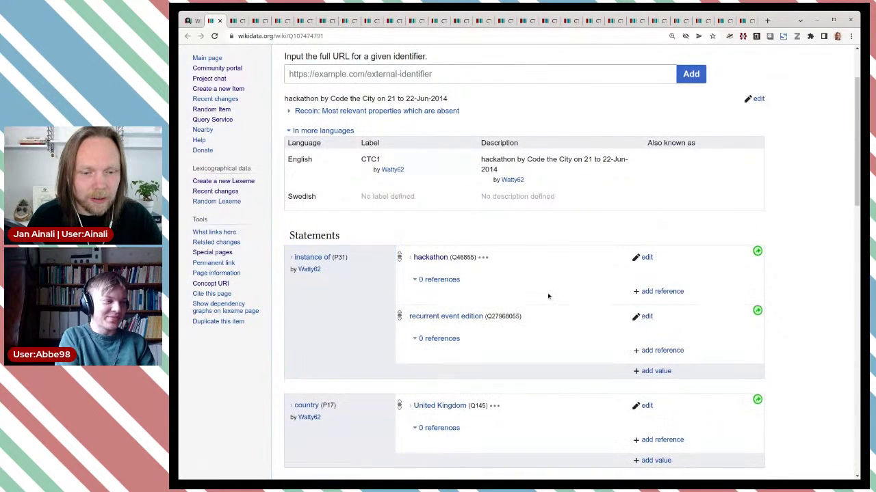
Step: Copy the identifier Q27968055 of the recurrent event edition value on CTC1
scroll(527, 274, down, 1)
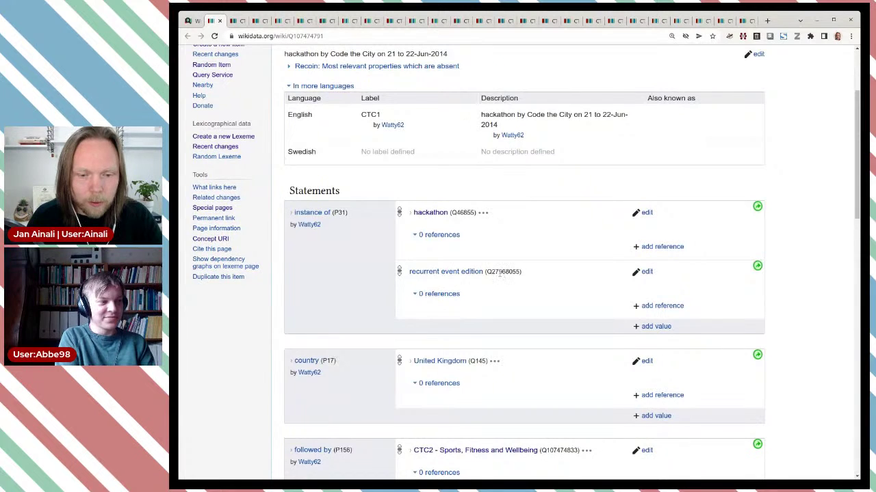
double_click(502, 272)
key(ctrl+c)
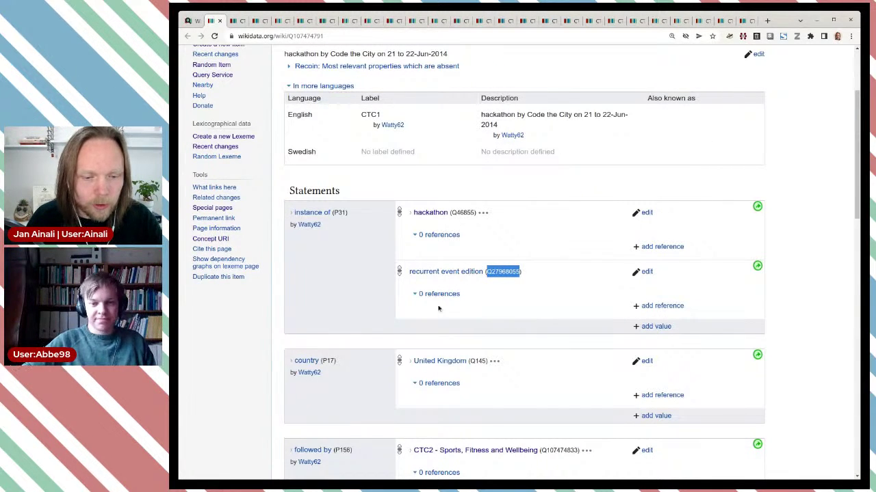
Step: Check the remaining CTC1 statements and close that item, moving on to the CTC10 item
scroll(411, 294, down, 1)
scroll(325, 345, down, 1)
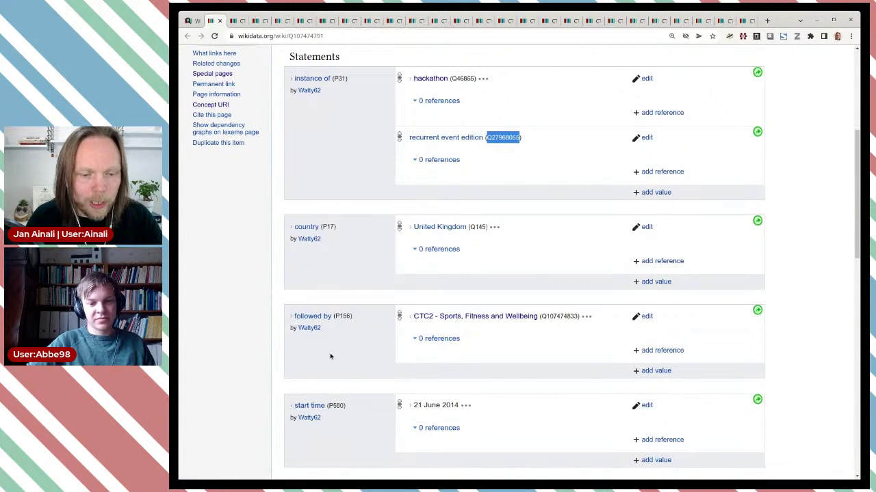
scroll(325, 393, up, 2)
scroll(324, 392, up, 1)
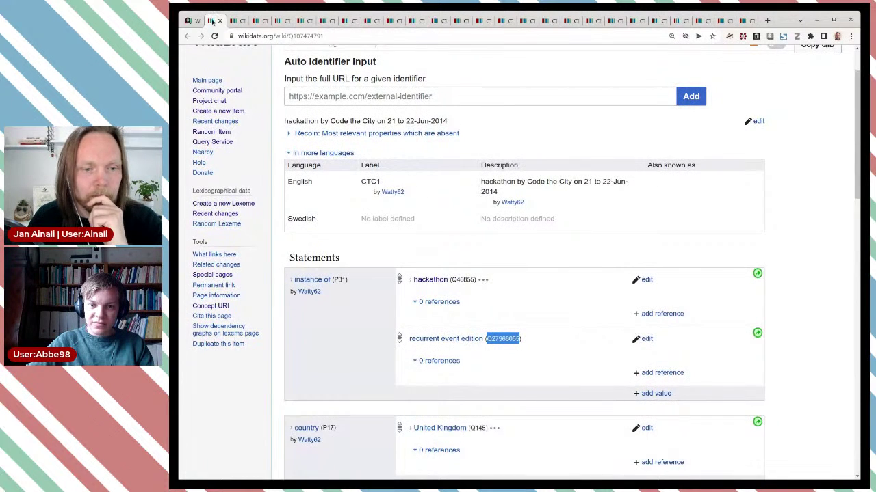
click(216, 21)
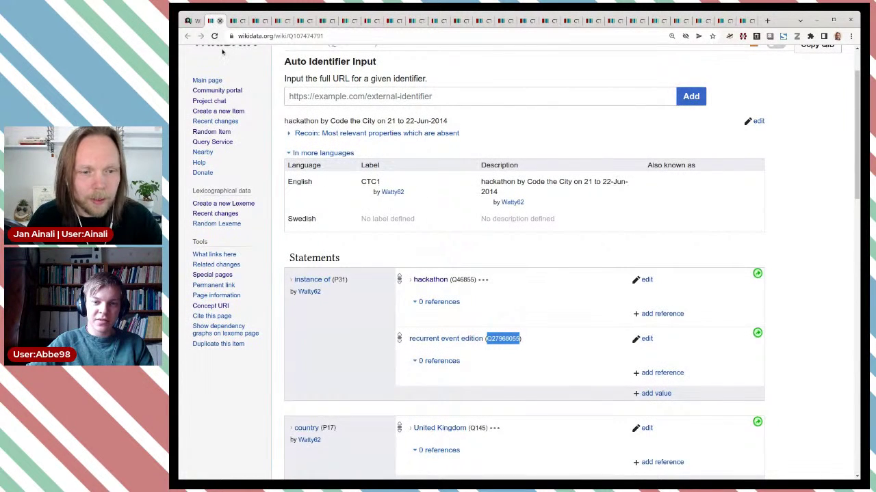
Step: Add recurrent event edition (Q27968055) as a second "instance of" value on the CTC10 item, publish it and close the item
scroll(285, 167, down, 1)
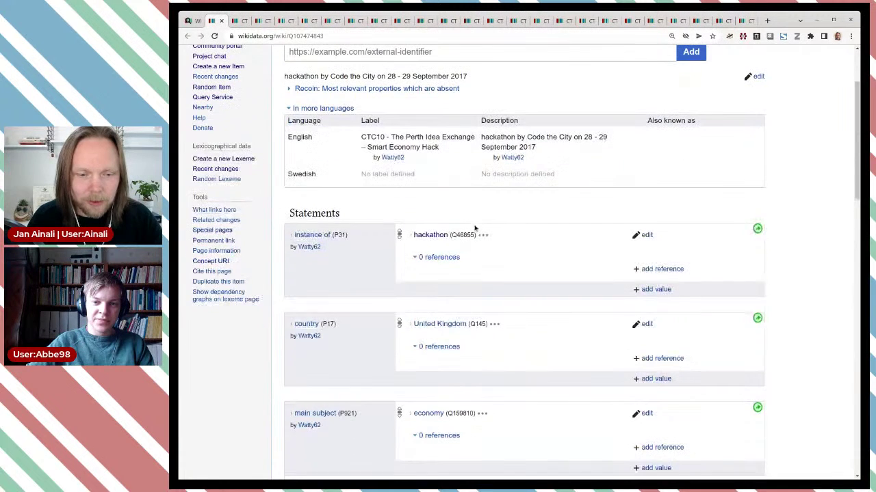
click(662, 290)
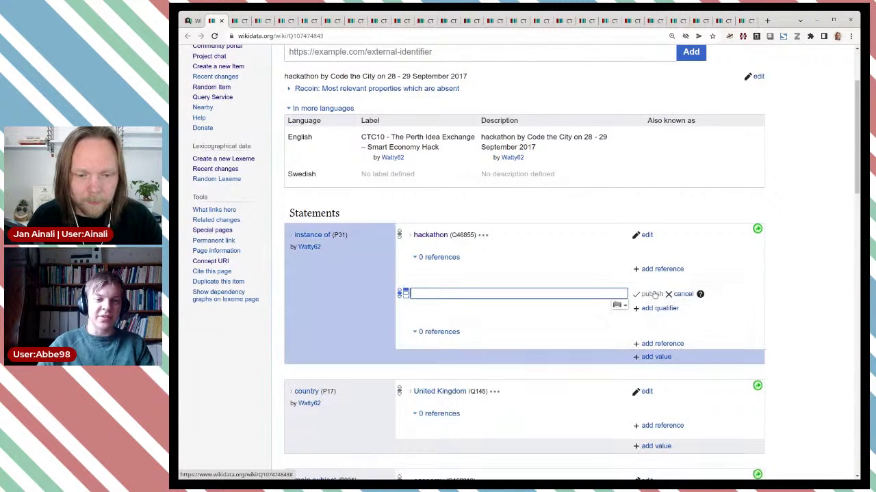
key(ctrl+v)
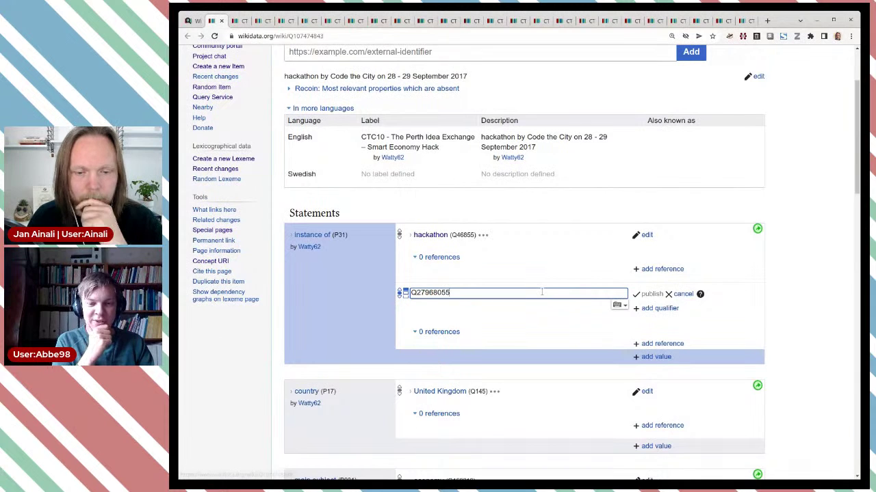
click(549, 314)
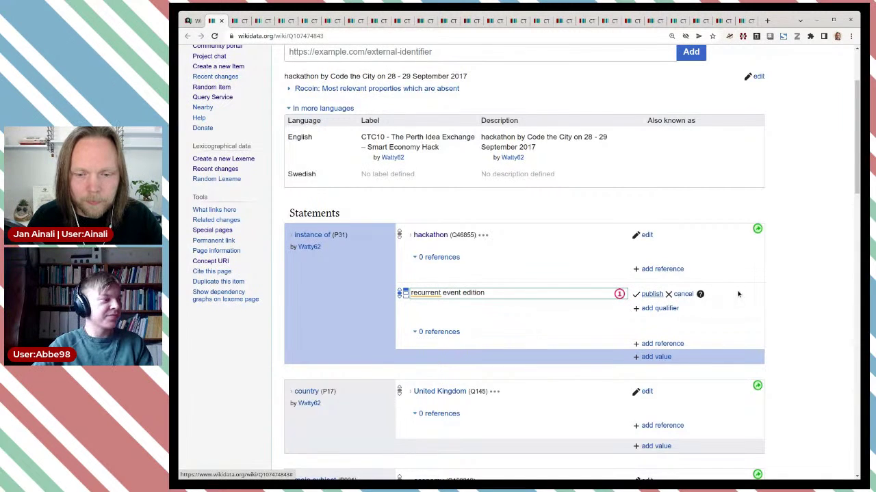
click(650, 295)
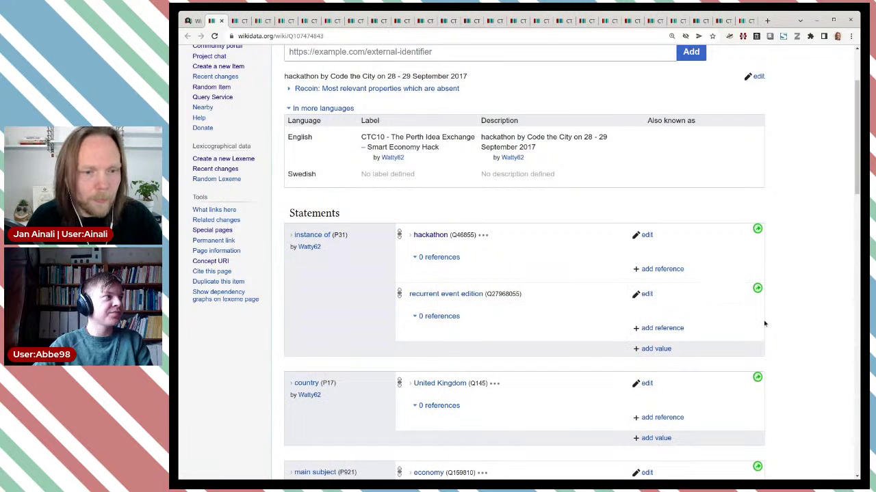
key(ctrl+w)
Step: Add and publish recurrent event edition (Q27968055) as an "instance of" value on CTC11 - Bring a Hack to a Hack, and close that item
scroll(565, 321, down, 2)
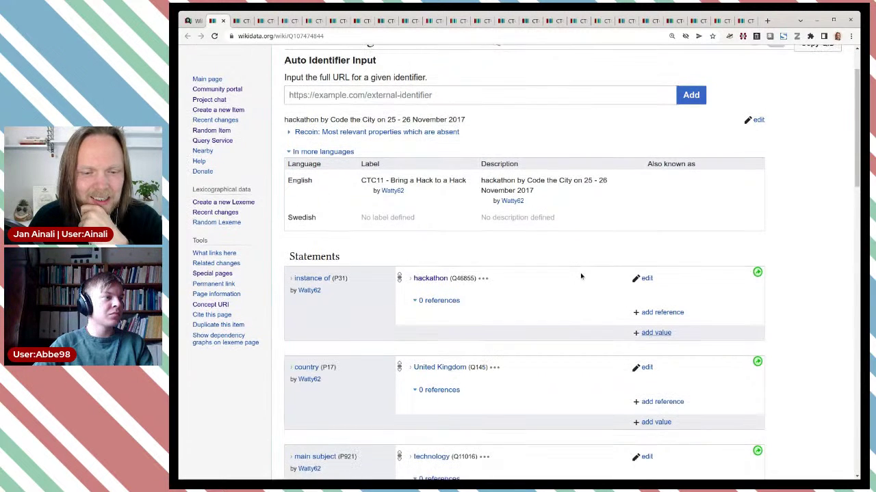
scroll(581, 276, down, 1)
key(ctrl+v)
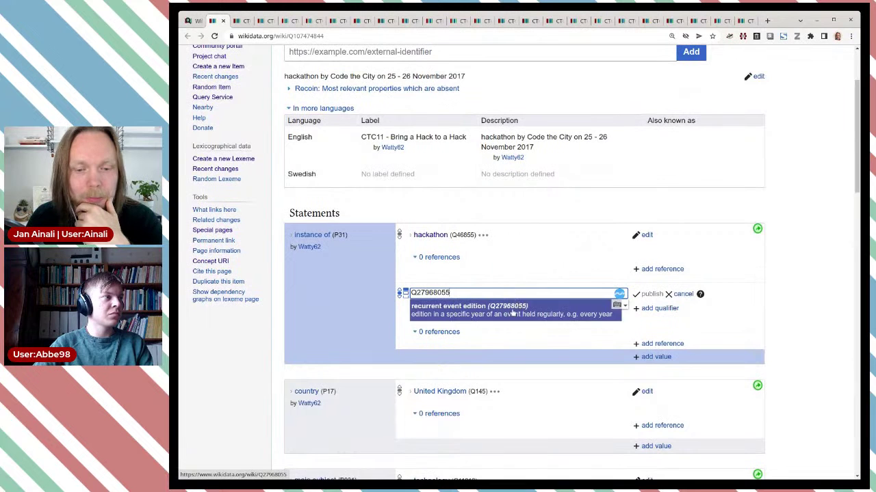
click(517, 309)
click(651, 295)
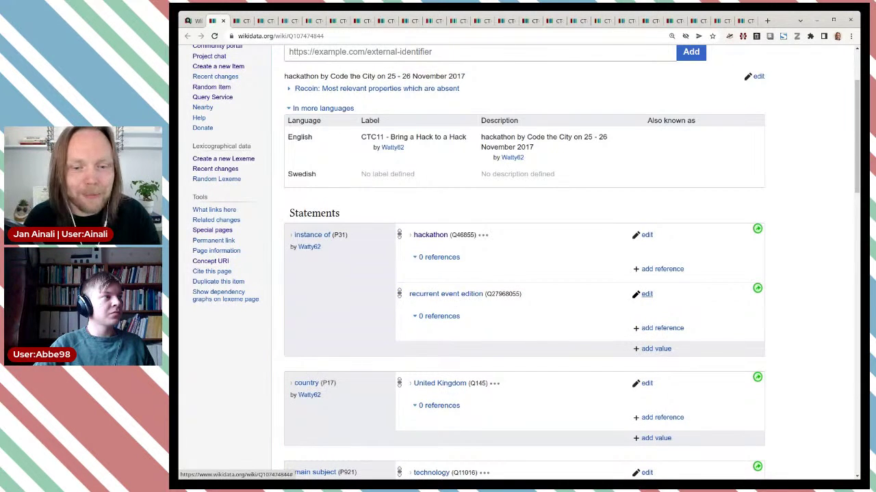
key(ctrl+w)
Step: Add and publish recurrent event edition (Q27968055) as an "instance of" value on CTC12 - Tourism, and close that item
scroll(646, 301, down, 3)
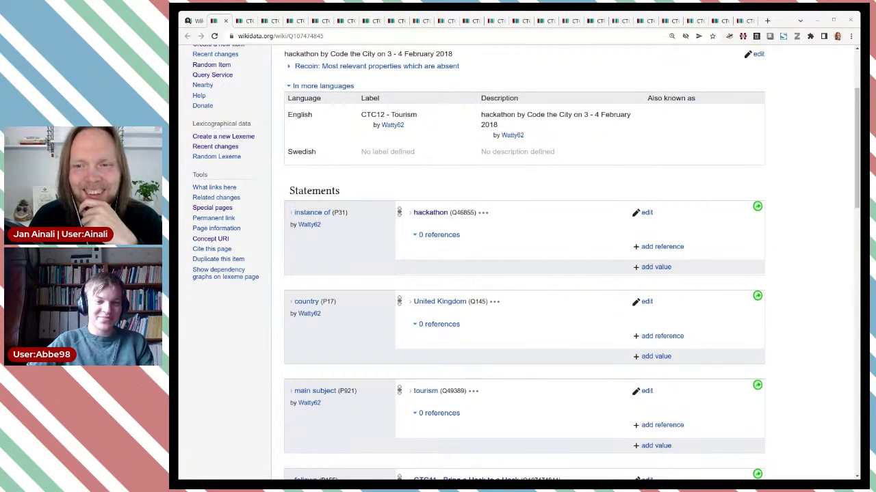
click(650, 268)
key(ctrl+v)
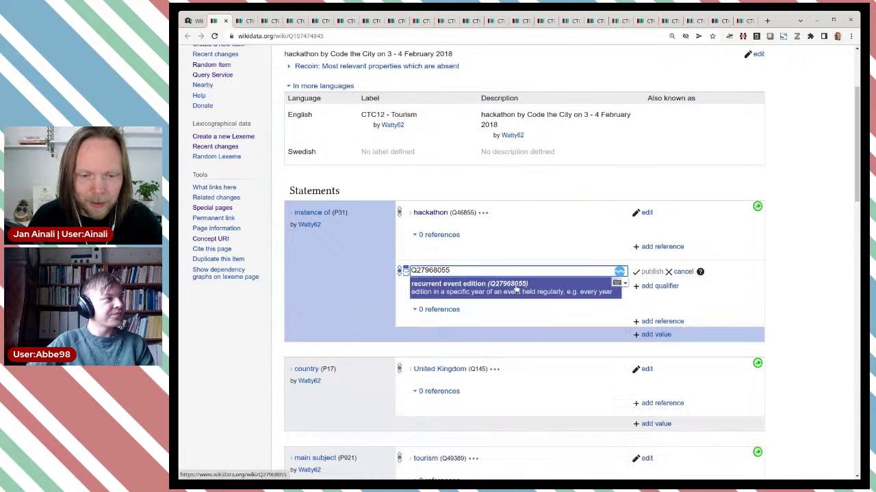
click(515, 288)
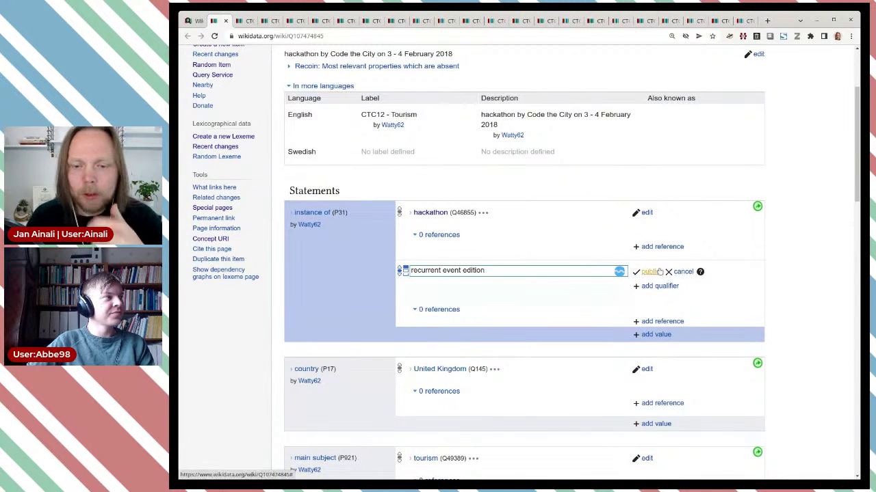
click(647, 271)
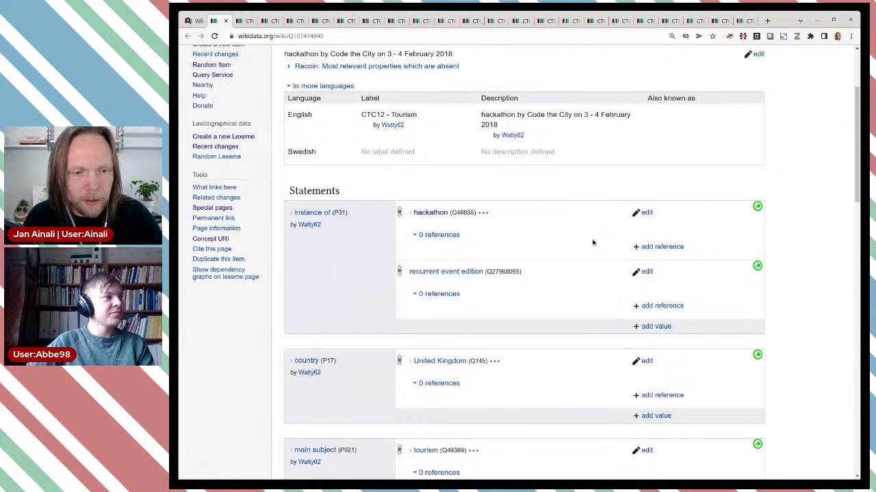
key(ctrl+w)
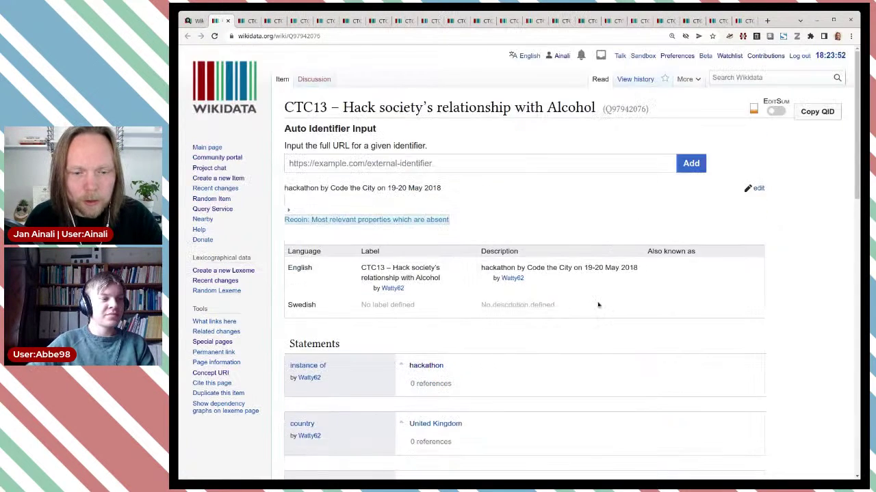
Step: Add and publish recurrent event edition (Q27968055) as an "instance of" value on CTC13 – Hack society's relationship with Alcohol, and close that item
scroll(588, 287, down, 1)
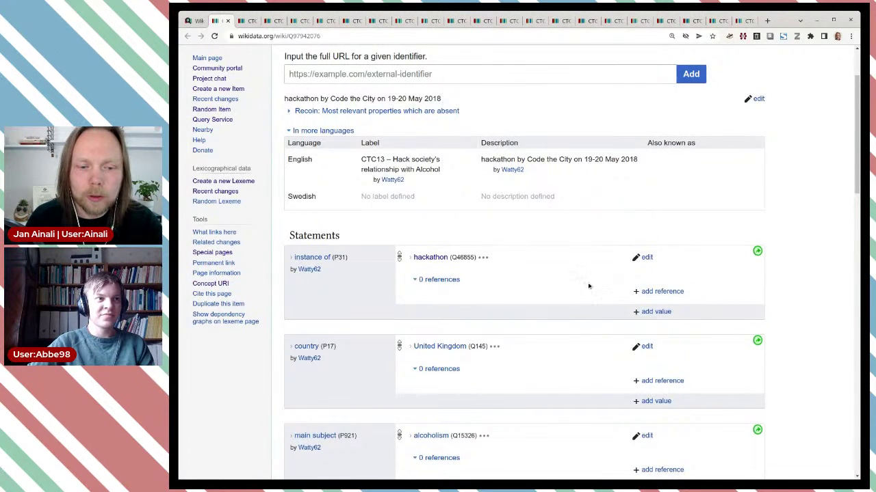
scroll(588, 285, down, 1)
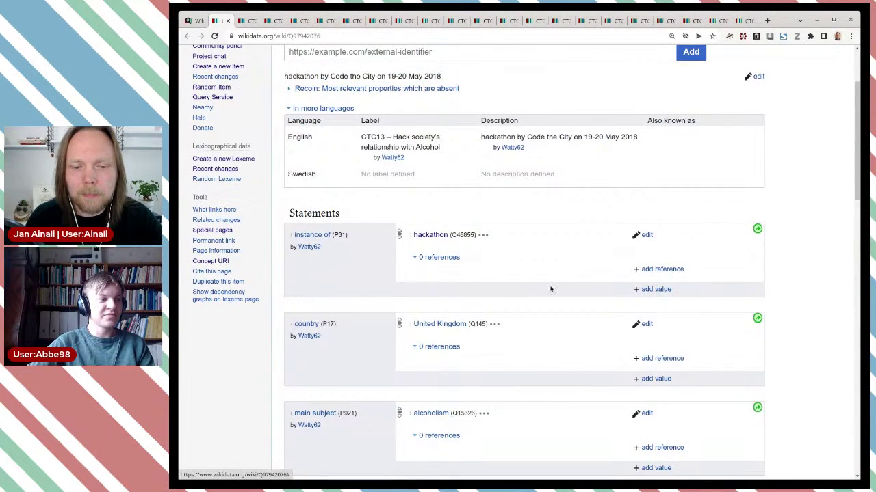
click(550, 290)
text(Q27968055)
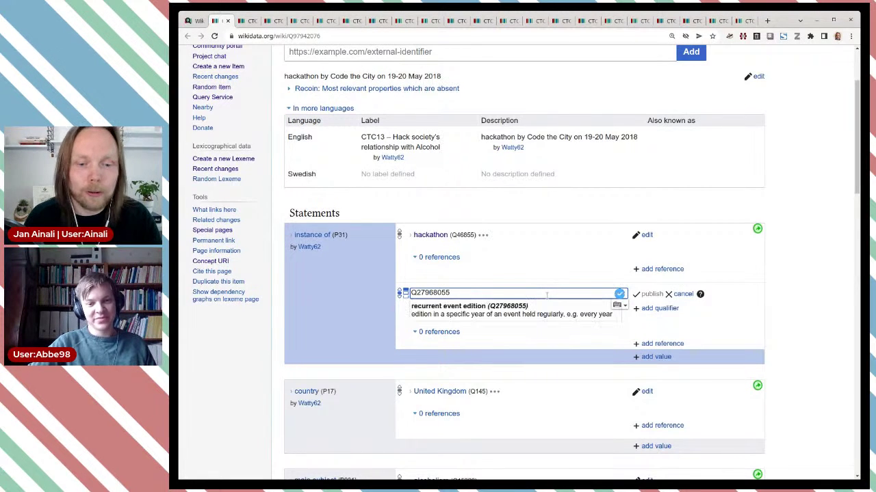
click(534, 306)
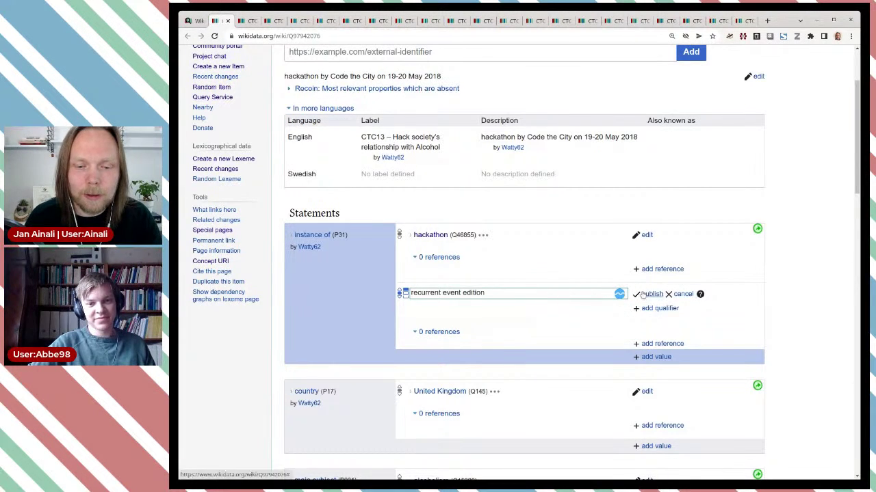
click(643, 295)
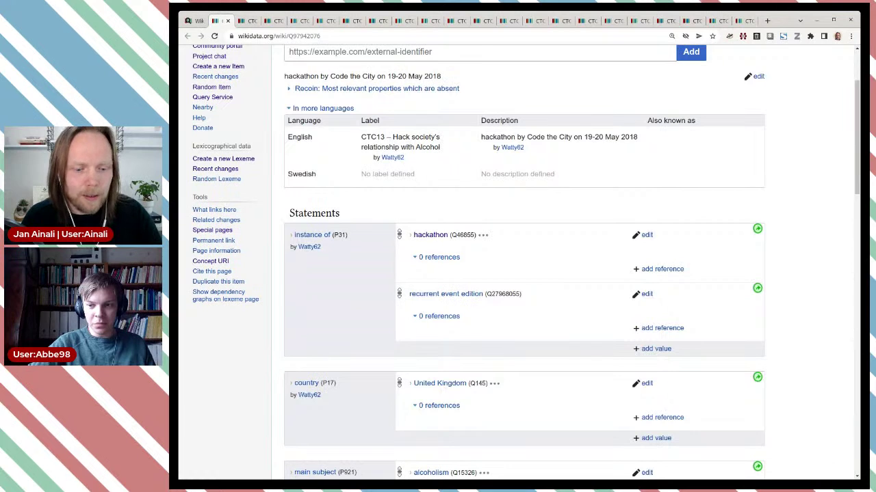
key(ctrl+w)
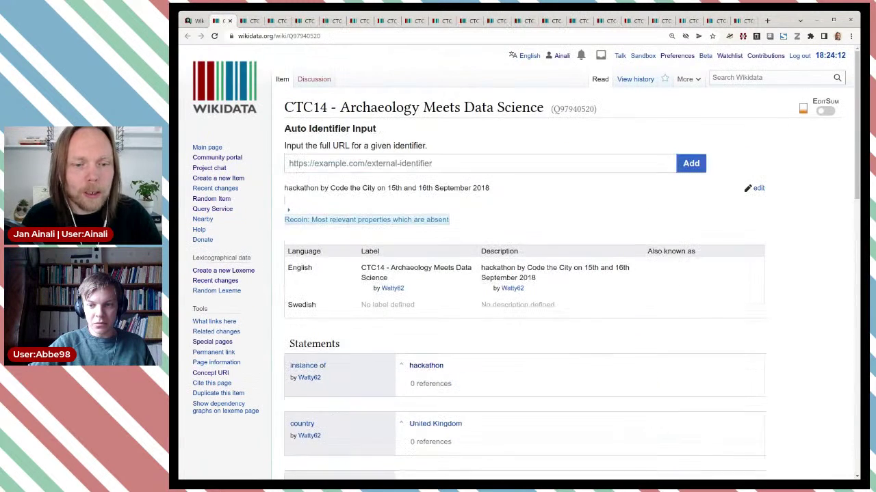
Step: Add and publish recurrent event edition (Q27968055) as an "instance of" value on CTC14 - Archaeology Meets Data Science, and close that item
scroll(590, 282, down, 1)
scroll(590, 282, down, 2)
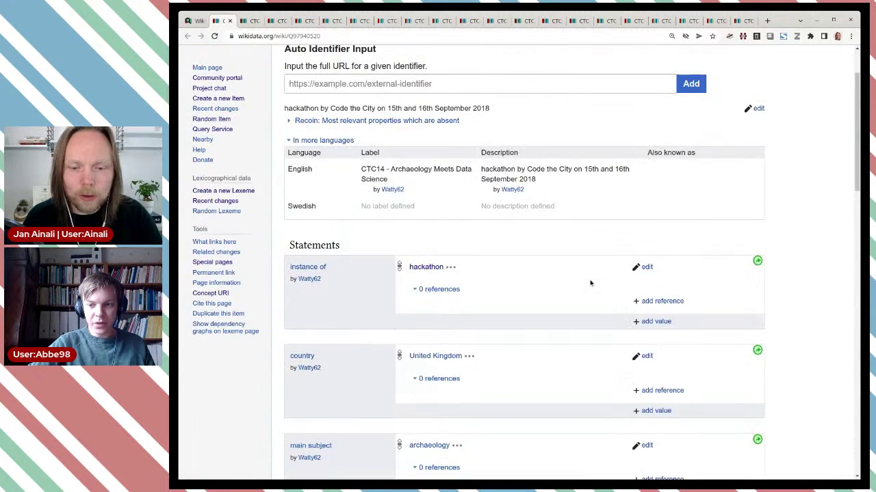
click(643, 290)
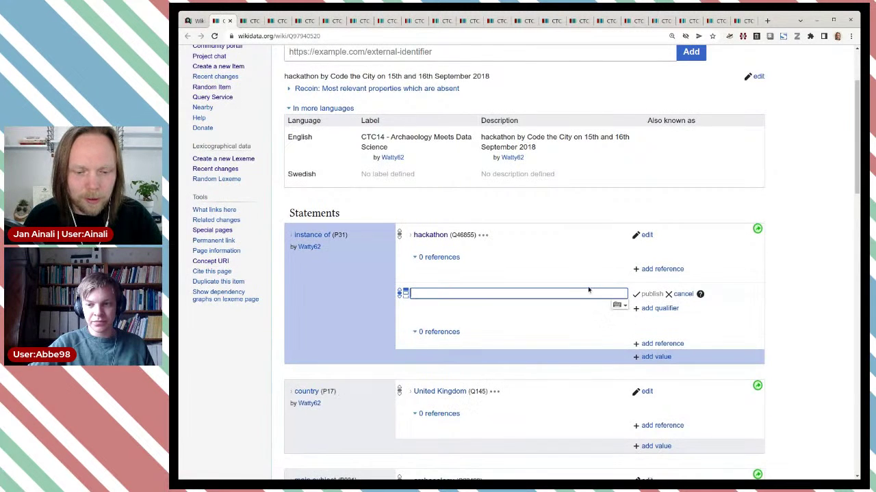
text(Q27968055)
click(541, 310)
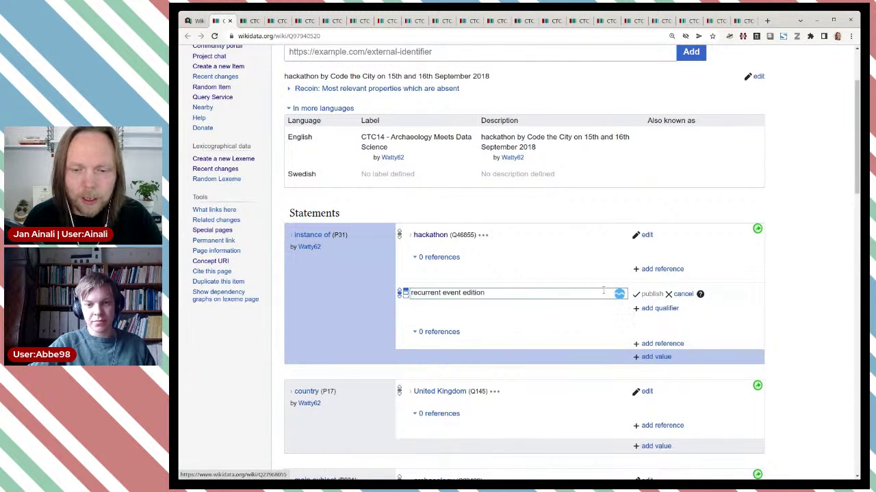
click(651, 294)
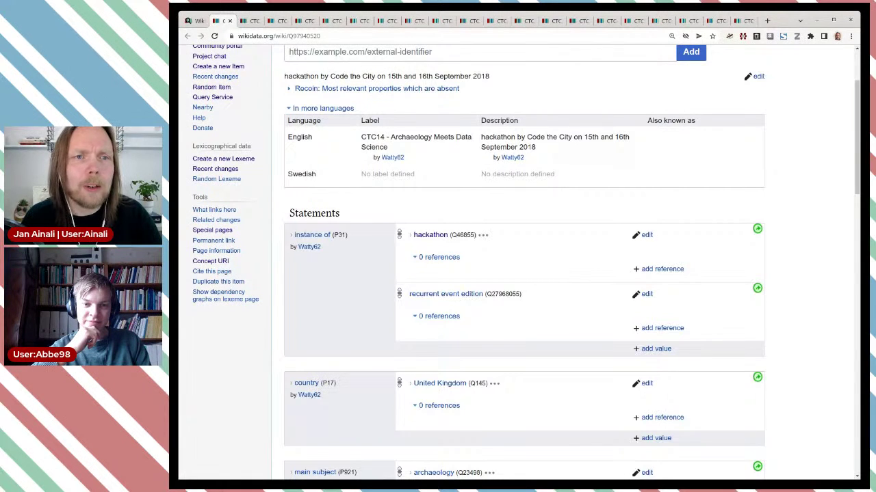
key(ctrl+w)
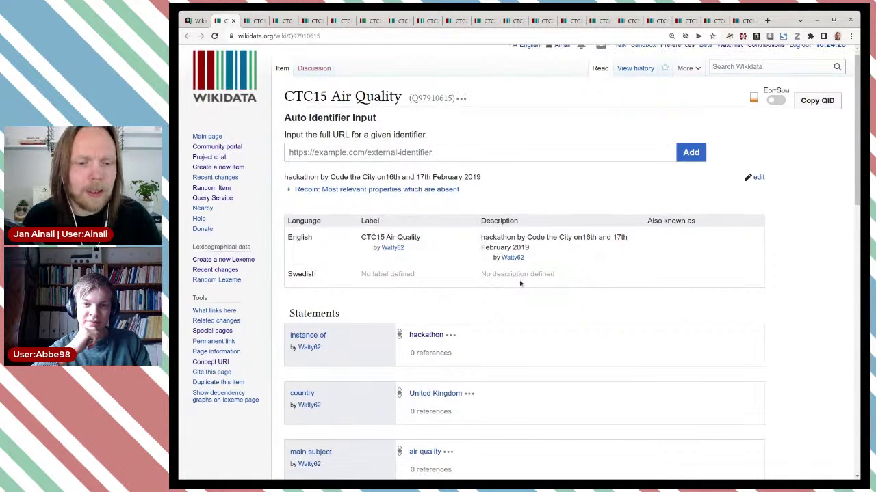
Step: Add and publish recurrent event edition (Q27968055) as an "instance of" value on CTC15 Air Quality, and close that item
scroll(520, 283, down, 2)
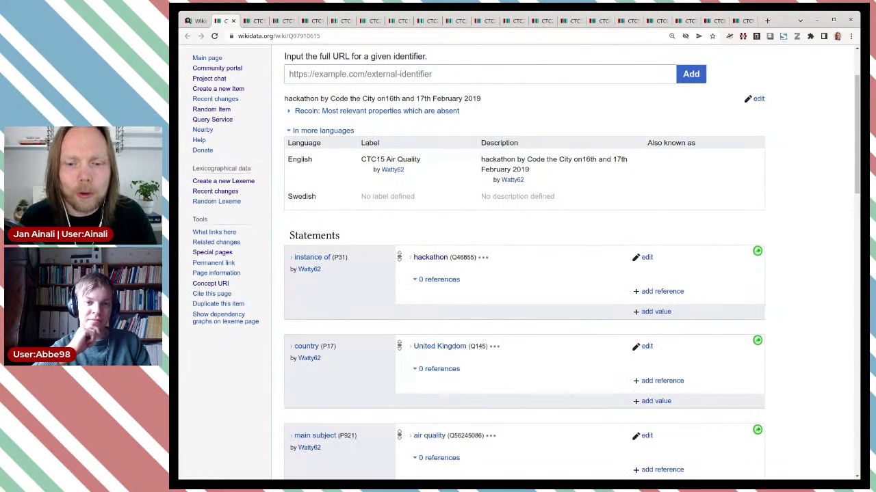
click(643, 313)
text(Q27968055)
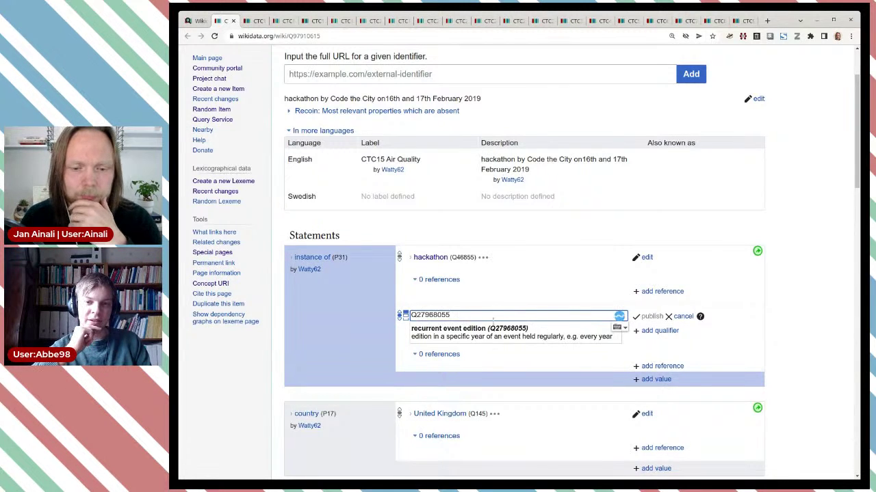
click(548, 332)
click(643, 317)
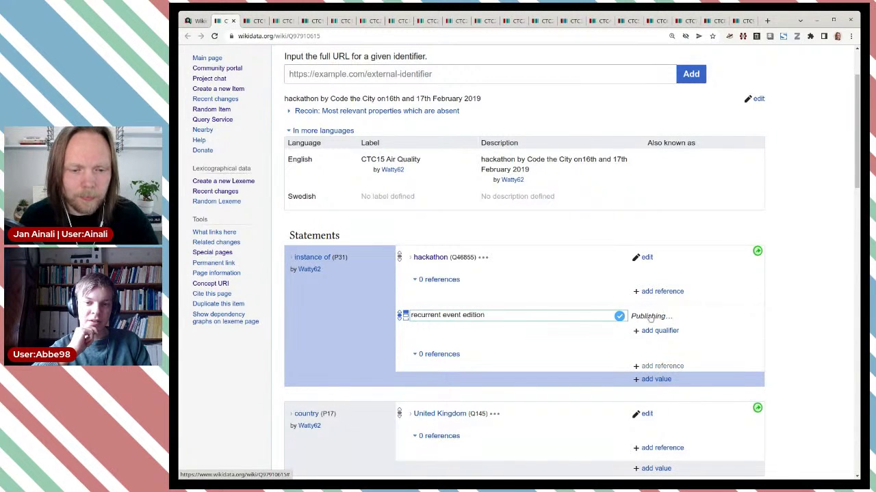
key(alt+Left)
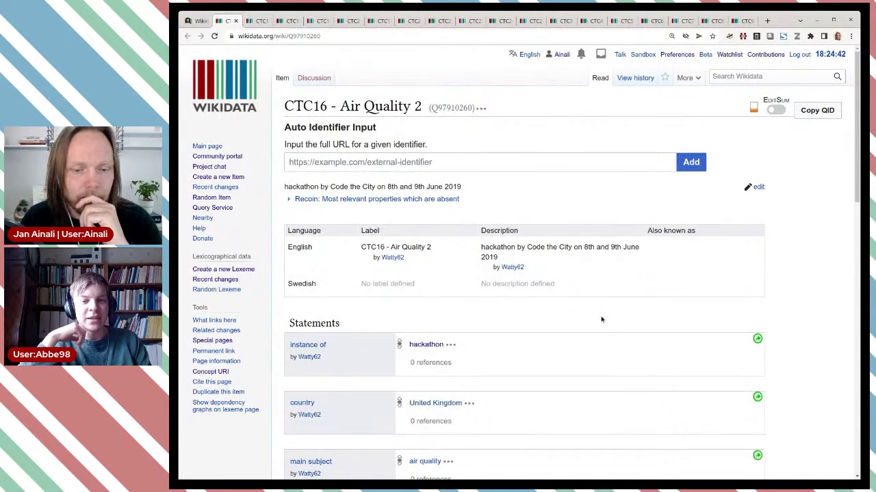
Step: Add and publish recurrent event edition (Q27968055) as an "instance of" value on CTC16 - Air Quality 2, and close that item
scroll(605, 314, down, 1)
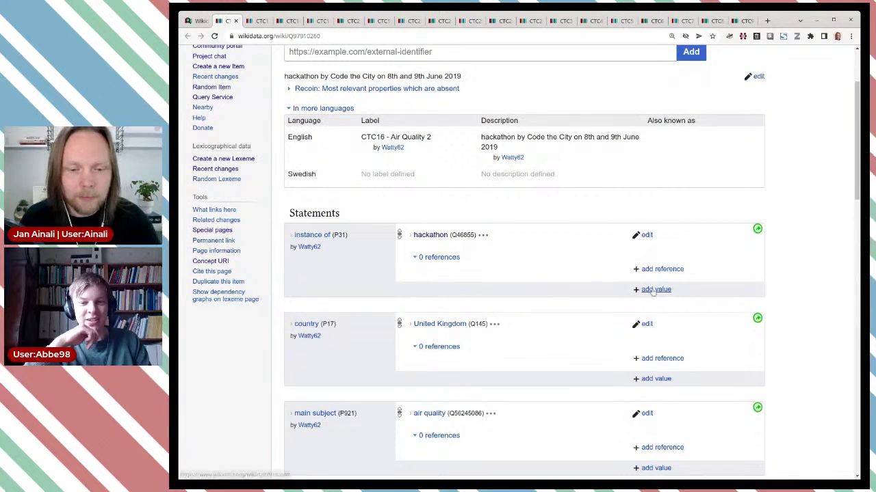
click(654, 290)
text(Q27968055)
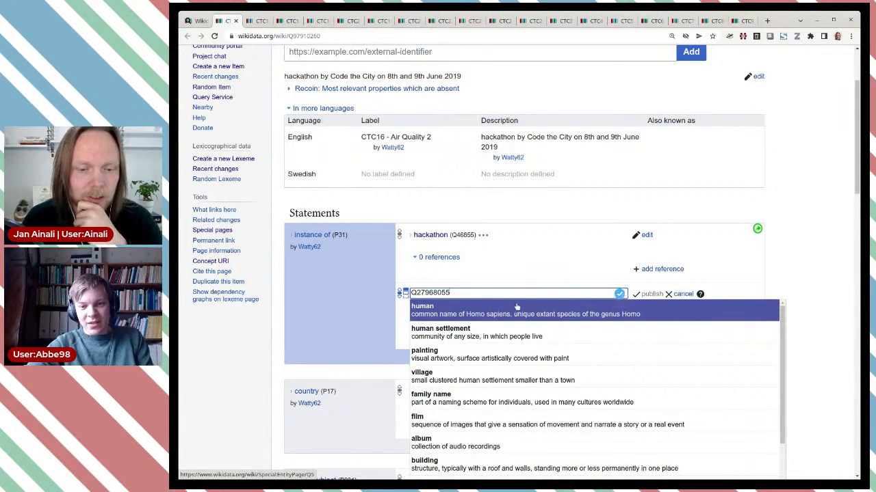
click(516, 307)
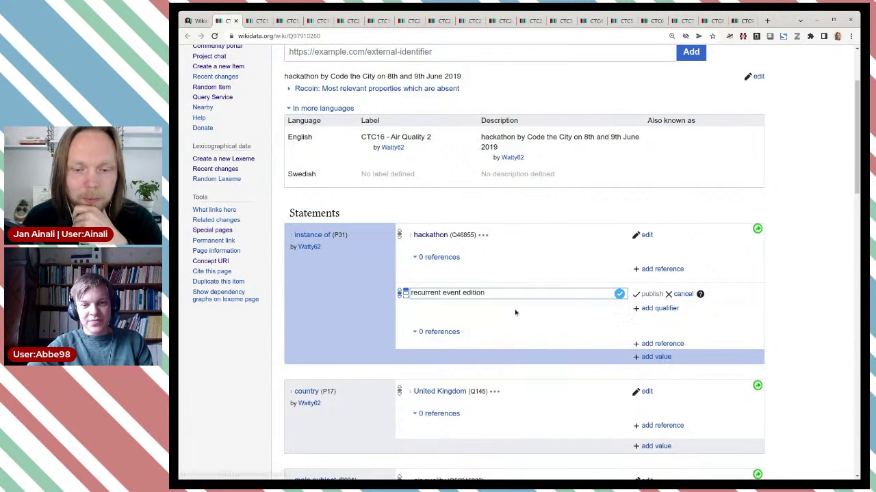
click(644, 294)
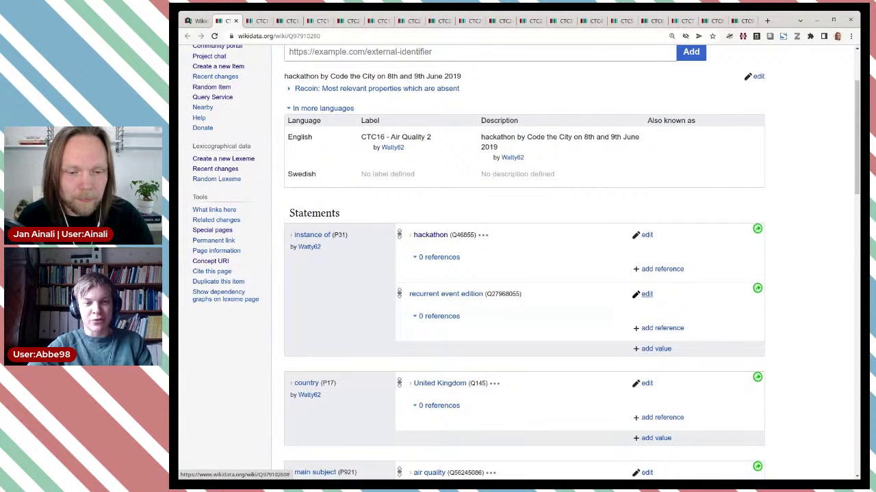
key(ctrl+w)
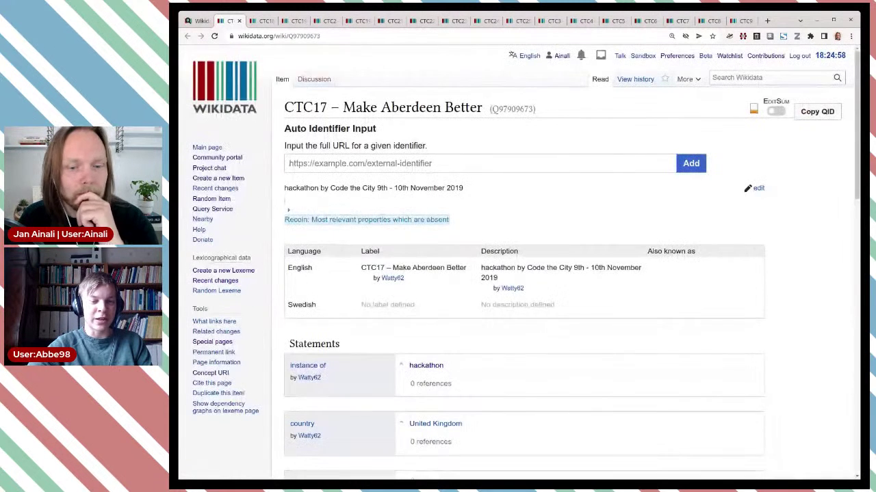
Step: Add and publish recurrent event edition (Q27968055) as an "instance of" value on CTC17 – Make Aberdeen Better, and close that item
scroll(641, 295, down, 1)
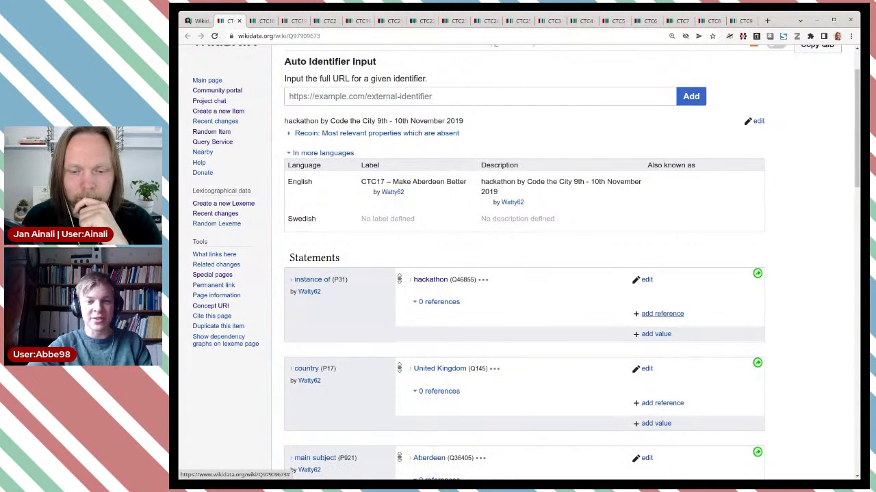
click(647, 334)
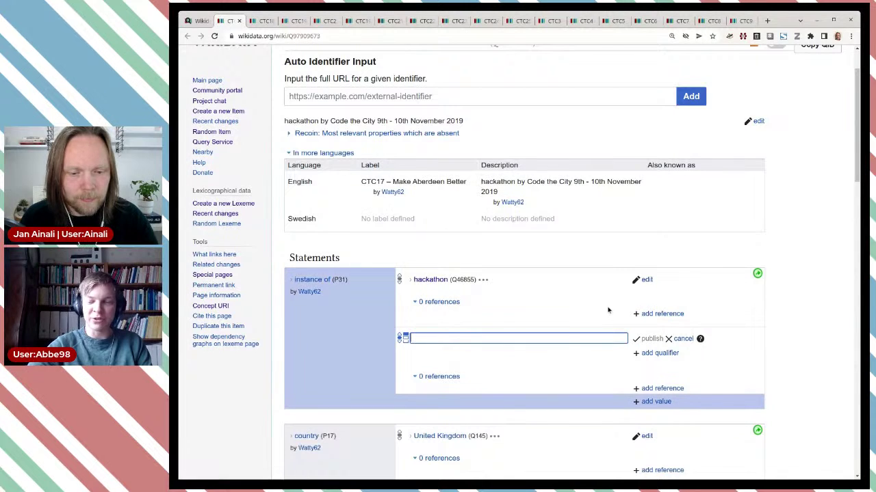
text(Q27968055)
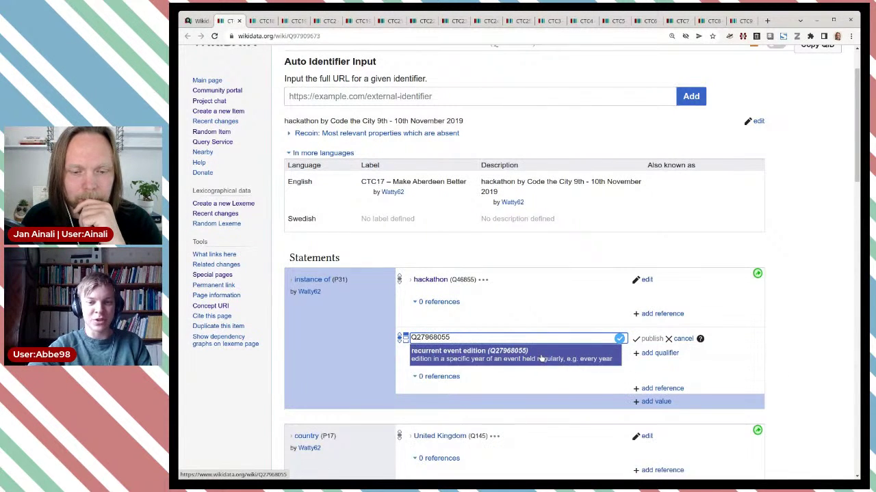
click(540, 358)
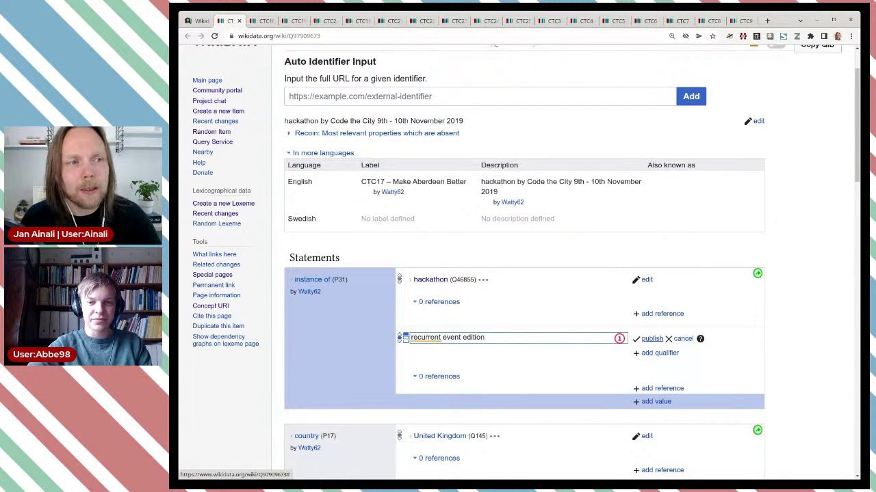
click(652, 339)
scroll(644, 332, down, 1)
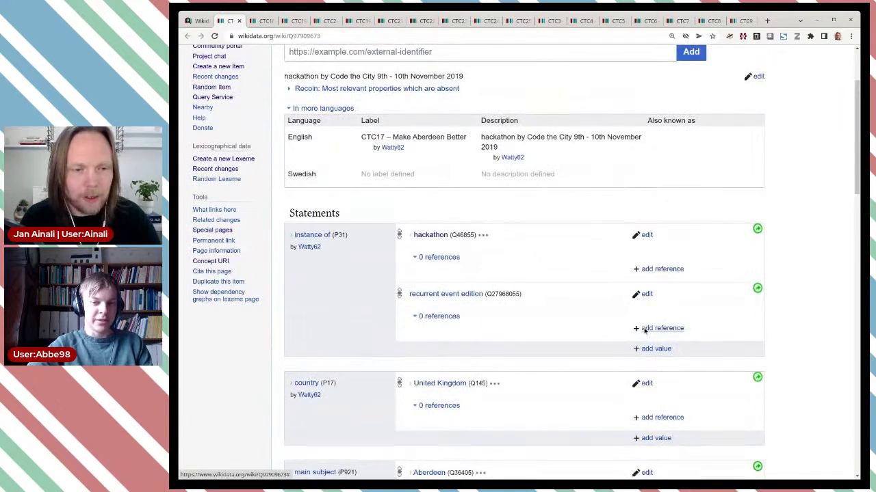
key(alt+Left)
Step: Add and publish recurrent event edition (Q27968055) as an "instance of" value on CTC18 Xmas Mini Hack, and close that item
scroll(621, 294, down, 3)
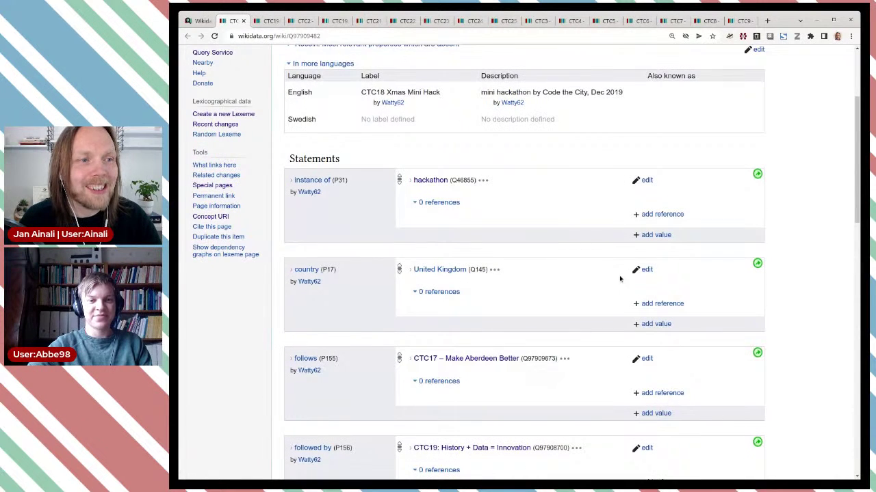
click(650, 235)
text(Q27968055)
click(526, 255)
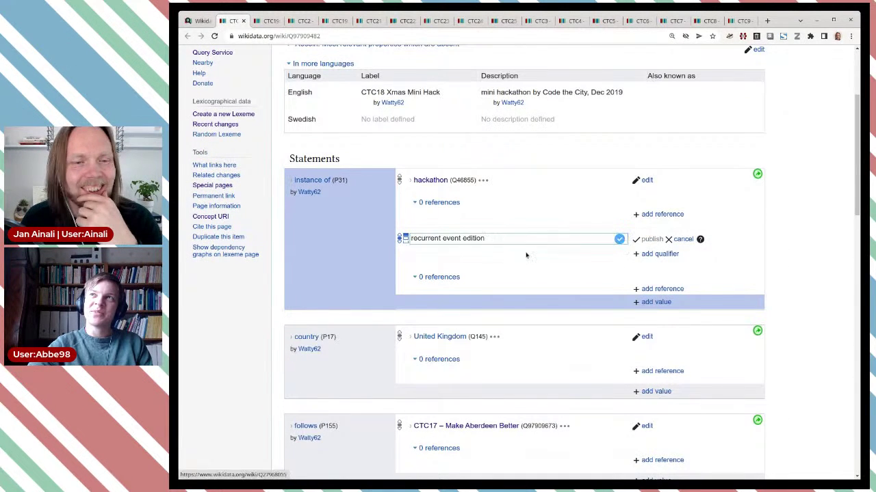
click(644, 243)
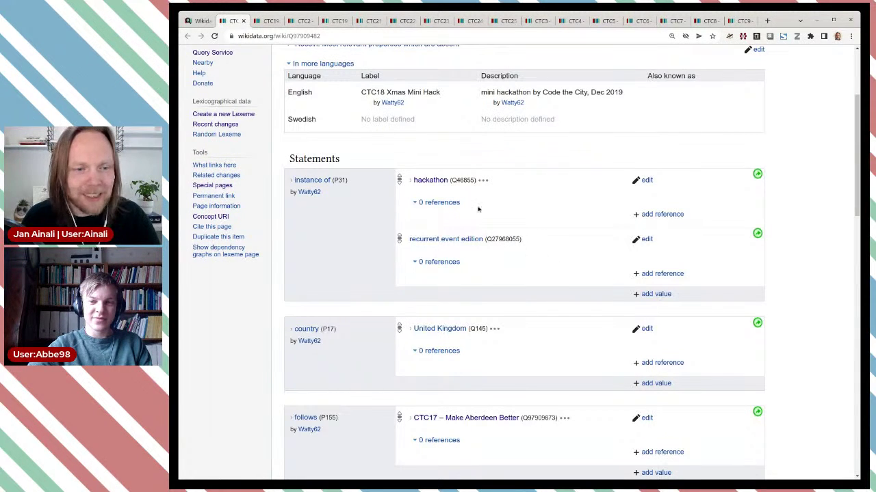
click(243, 23)
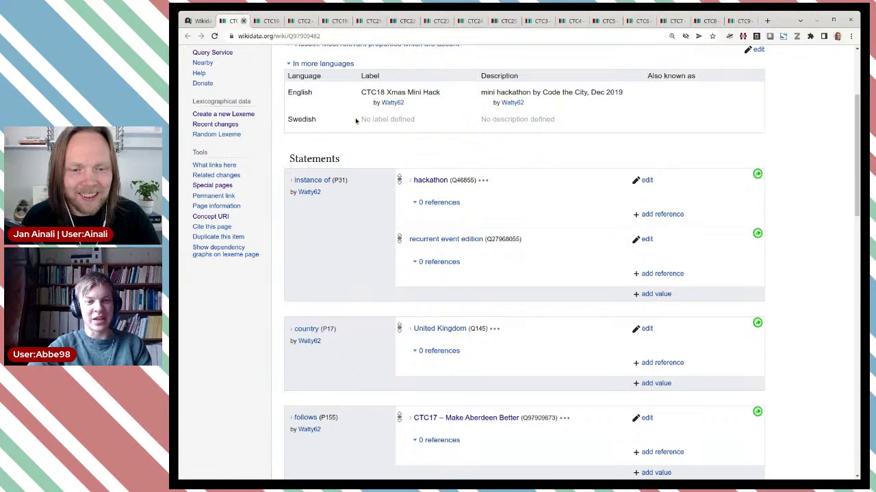
Step: Add and publish recurrent event edition (Q27968055) as an "instance of" value on CTC19: History + Data = Innovation, and close that item
scroll(575, 260, down, 3)
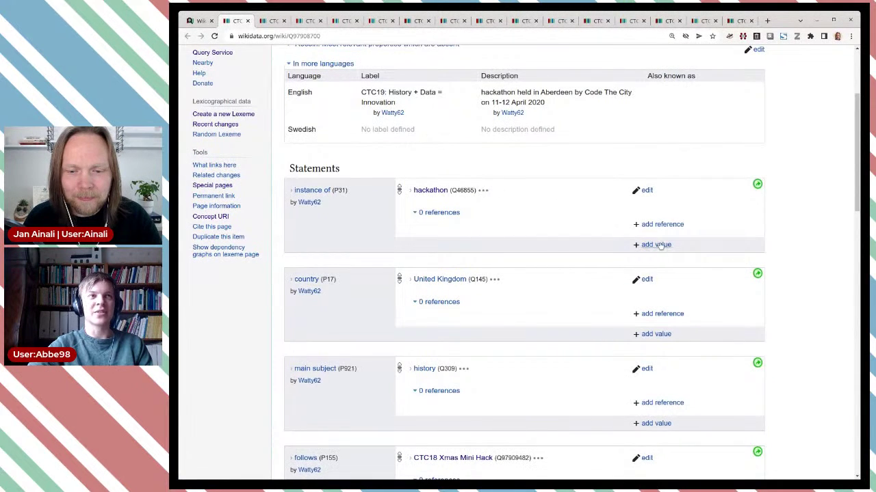
click(597, 242)
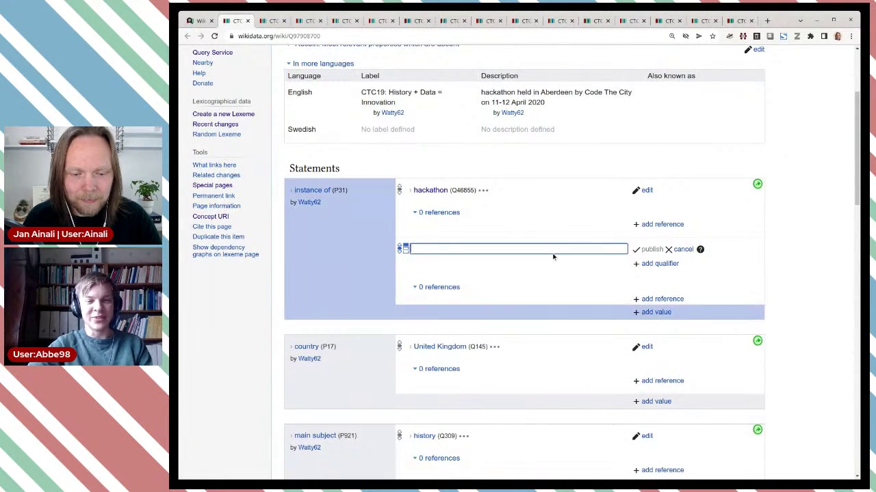
text(Q27968055)
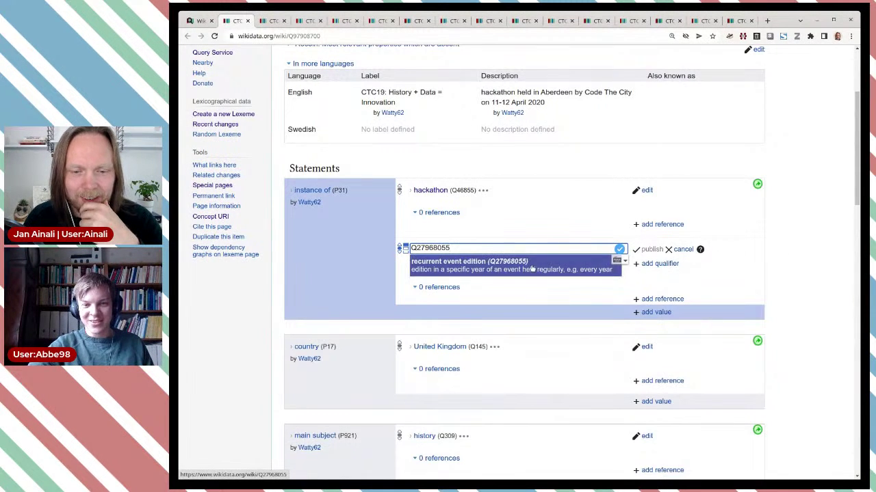
click(531, 268)
click(647, 250)
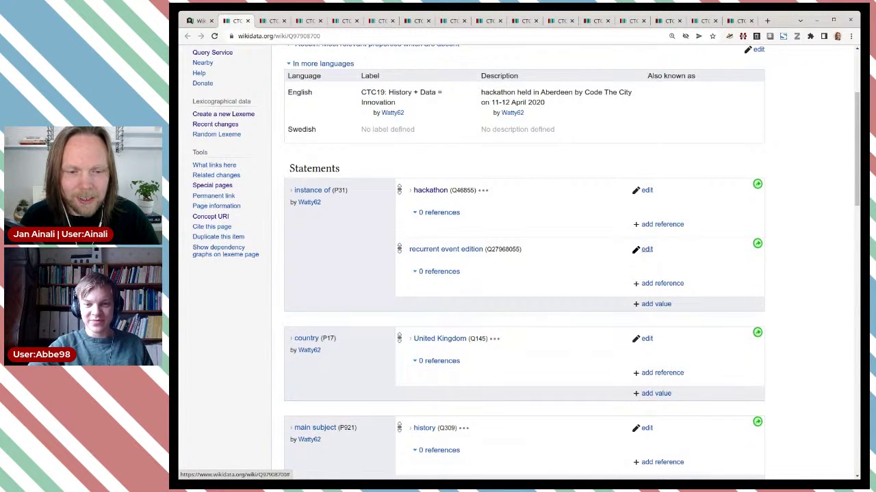
key(ctrl+w)
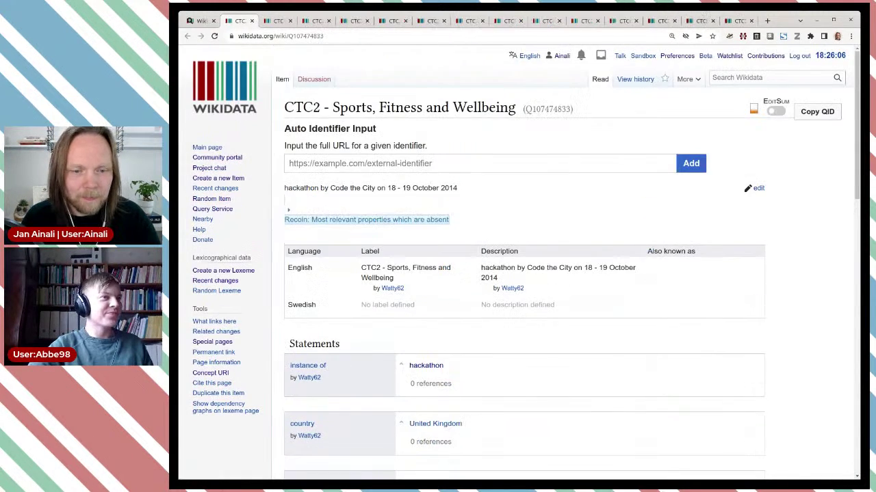
Step: Add and publish recurrent event edition (Q27968055) as an "instance of" value on CTC2 - Sports, Fitness and Wellbeing, and close that item
scroll(602, 248, down, 2)
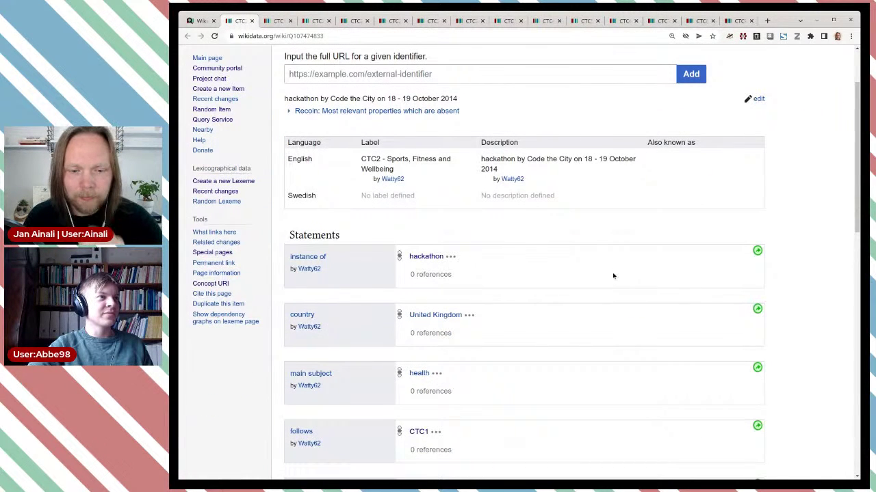
click(644, 315)
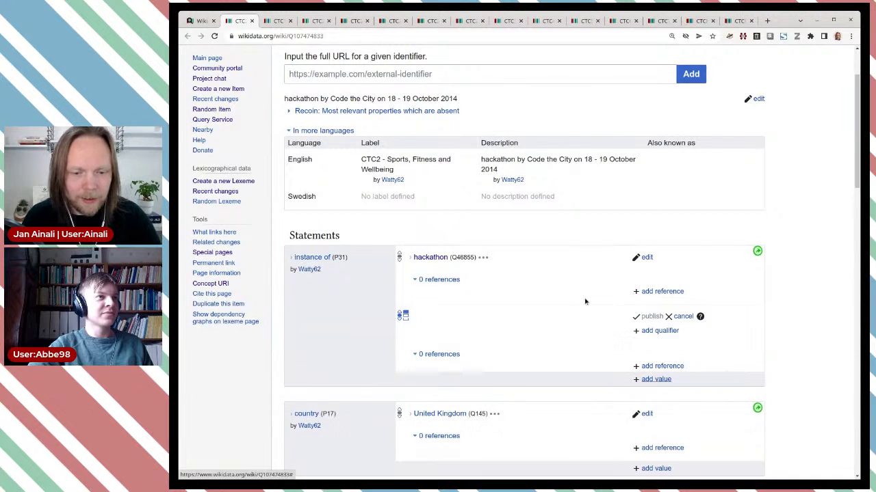
text(Q27968055)
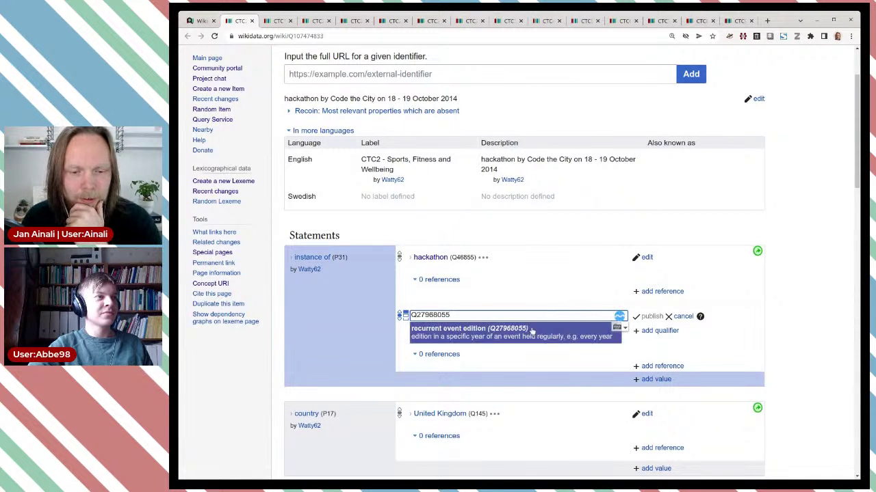
click(536, 327)
click(650, 316)
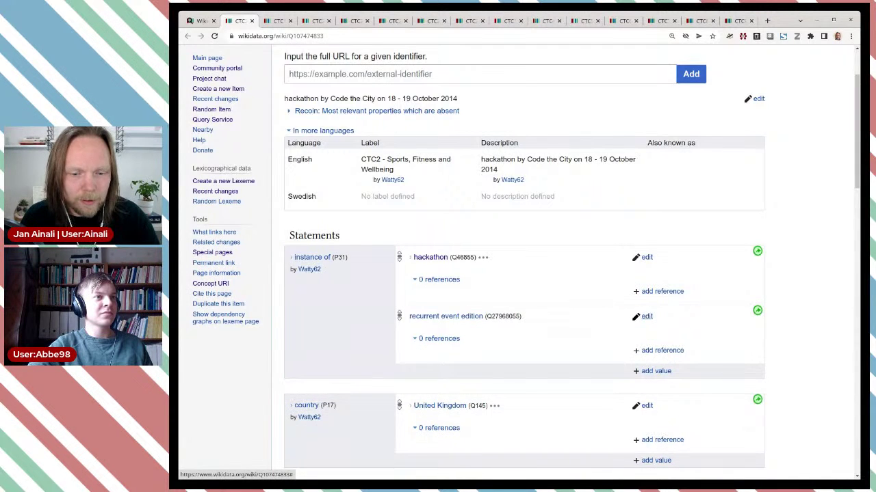
key(ctrl+w)
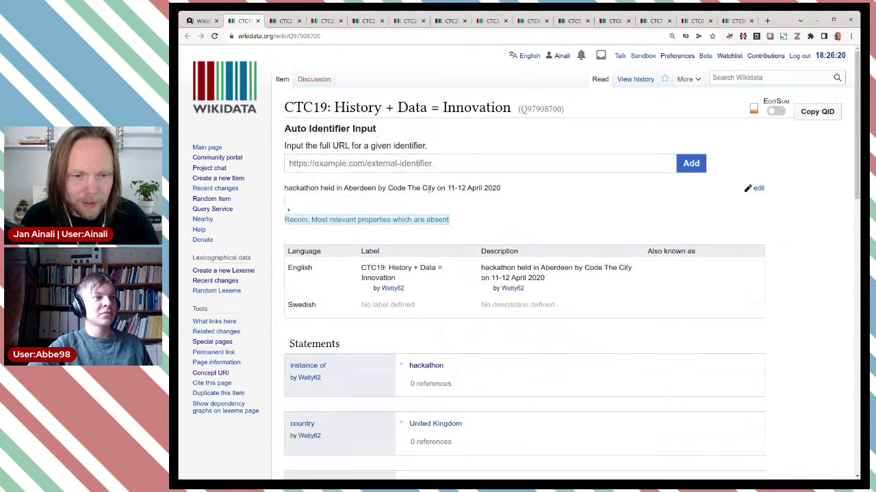
Step: Publish recurrent event edition (Q27968055) as an "instance of" value from the second open copy of CTC19: History + Data = Innovation, and close that copy
scroll(581, 279, down, 2)
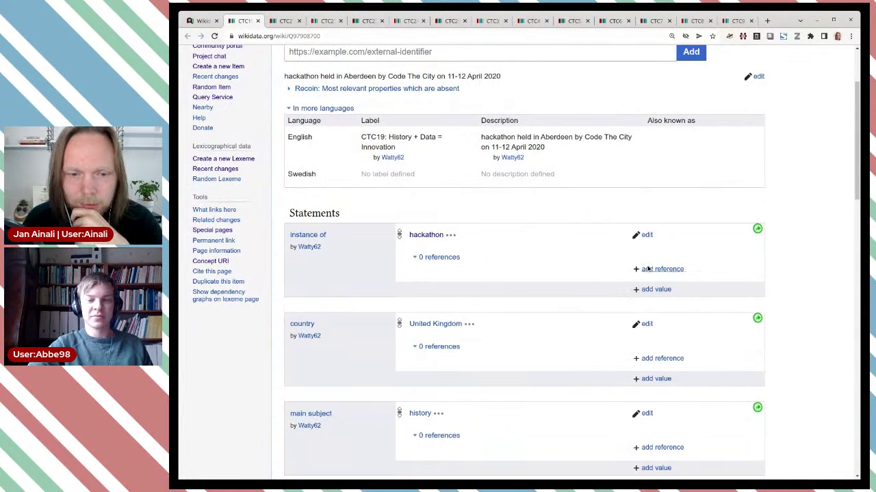
click(653, 290)
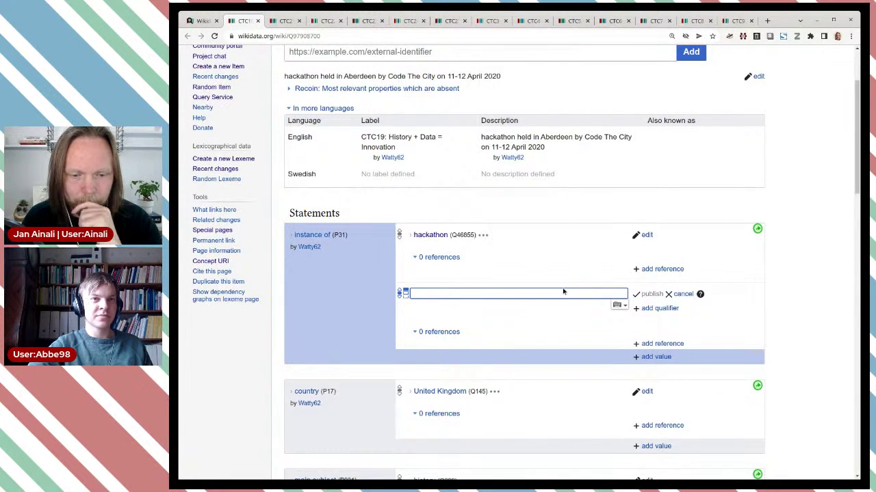
text(Q5)
click(533, 307)
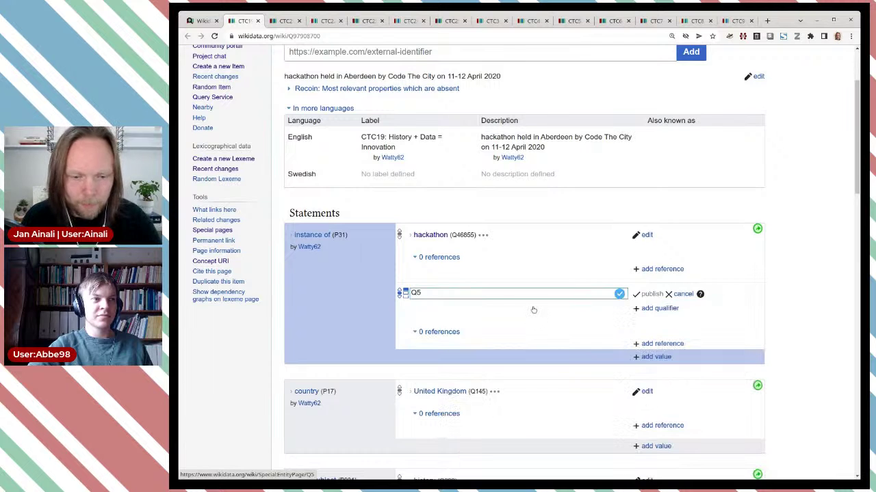
double_click(495, 294)
text(Q27968055)
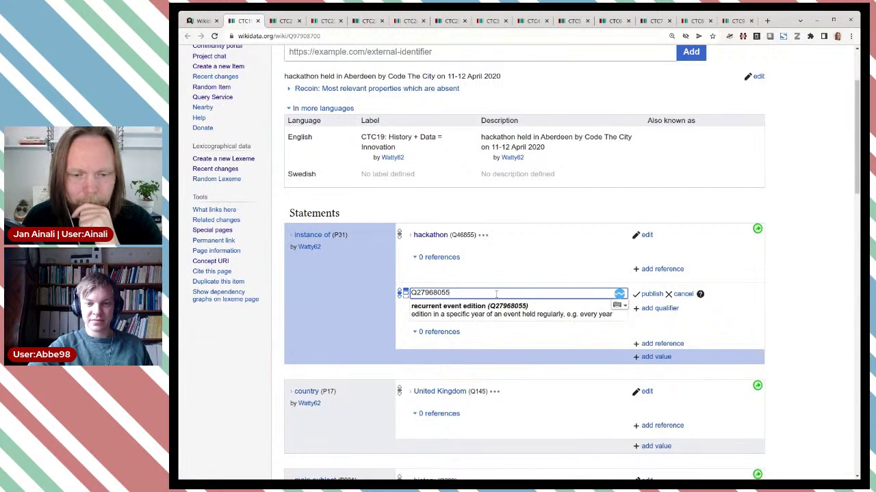
click(520, 306)
click(649, 294)
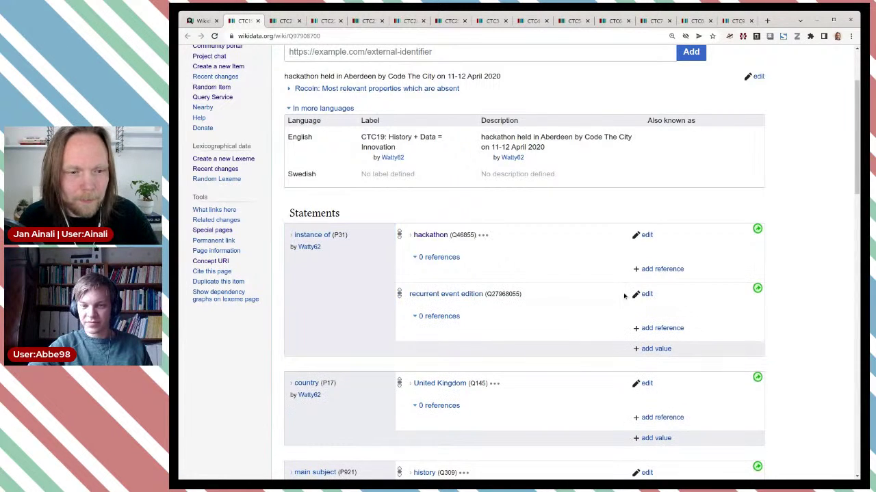
key(ctrl+w)
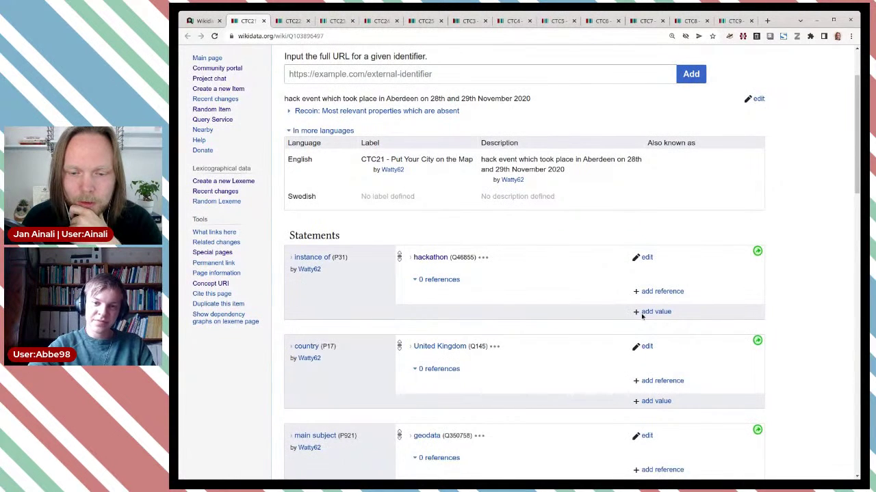
Step: Add and publish recurrent event edition (Q27968055) as an "instance of" value on CTC21 - Put Your City on the Map, and close that item
click(654, 312)
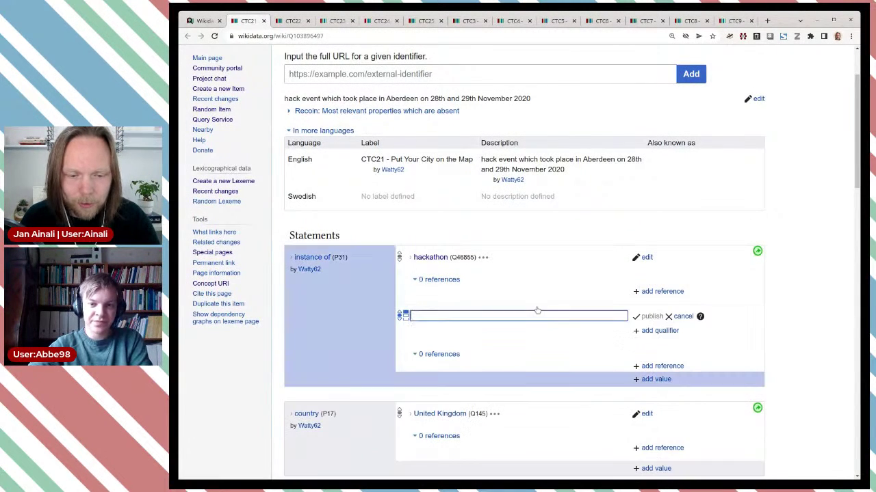
text(Q27968055)
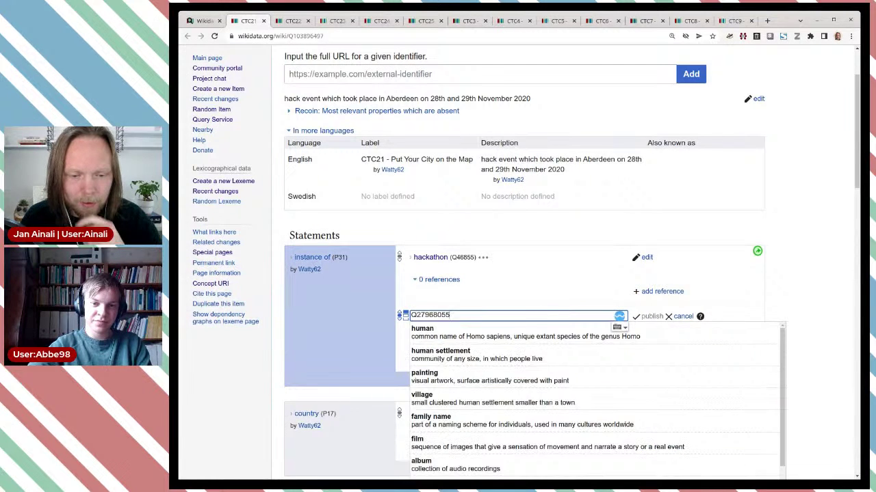
click(469, 329)
click(643, 316)
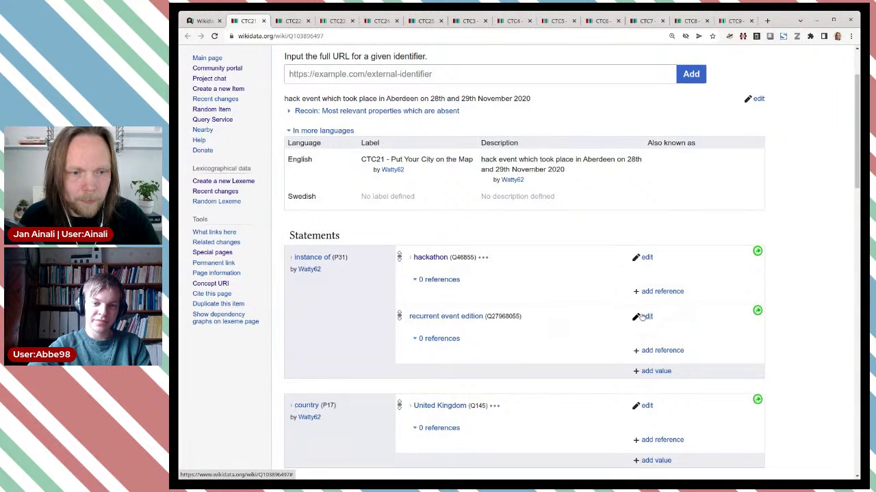
key(ctrl+Tab)
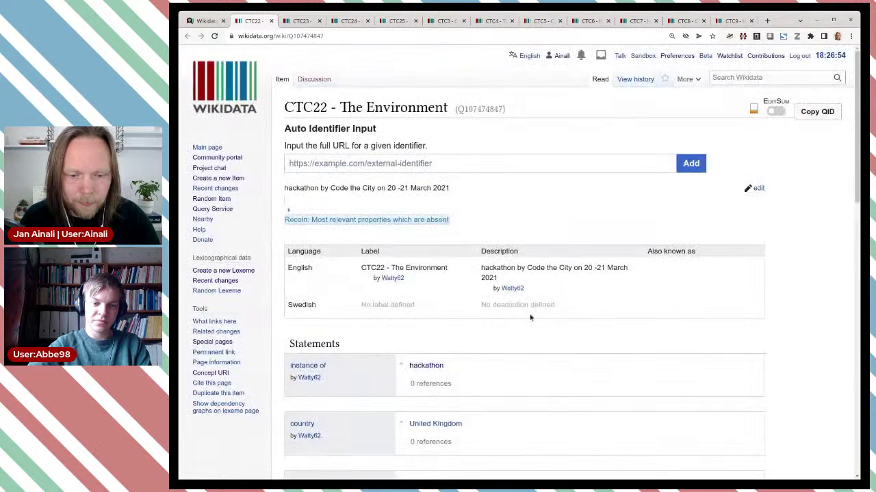
Step: Add and publish recurrent event edition (Q27968055) as an "instance of" value on CTC22 - The Environment, and close that item
scroll(547, 291, down, 2)
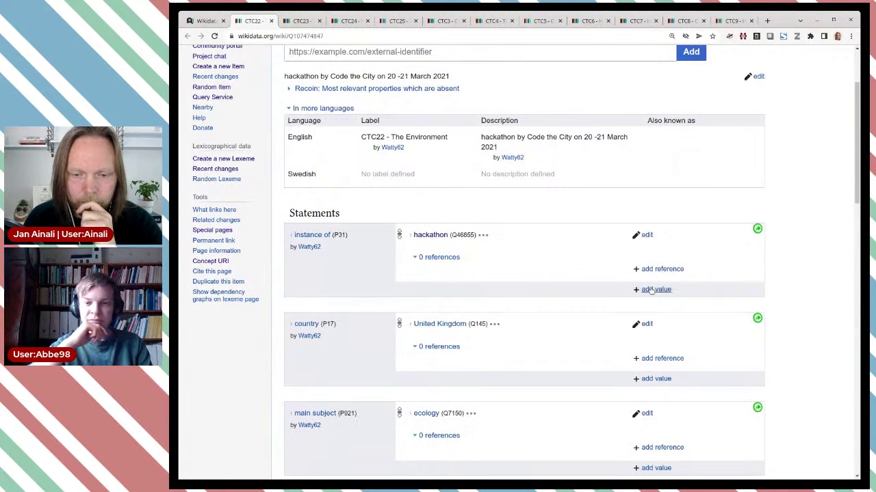
click(647, 289)
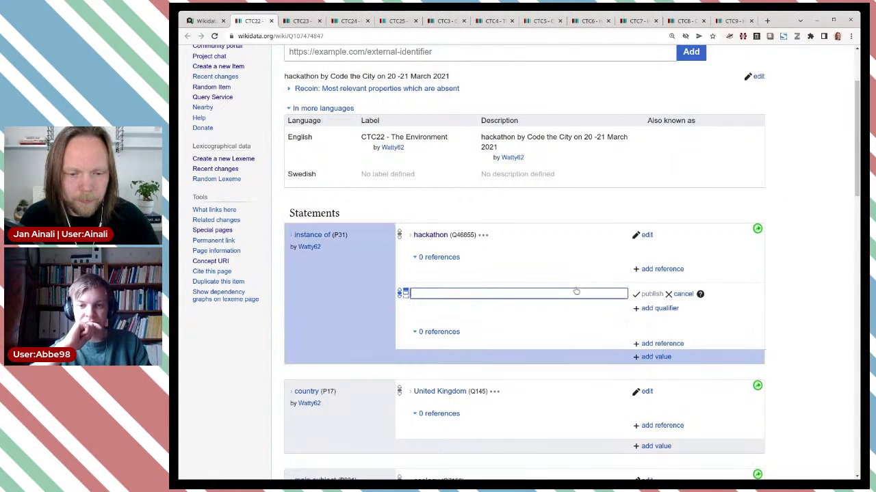
text(Q27968055)
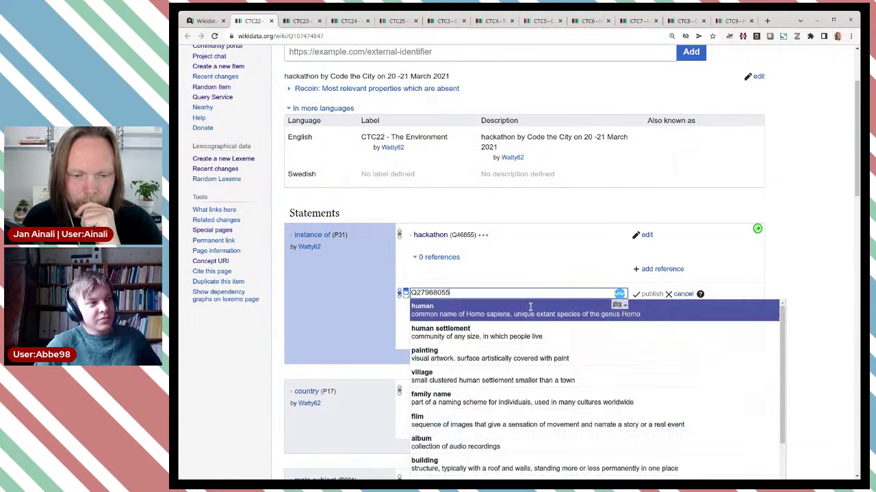
click(530, 310)
click(652, 294)
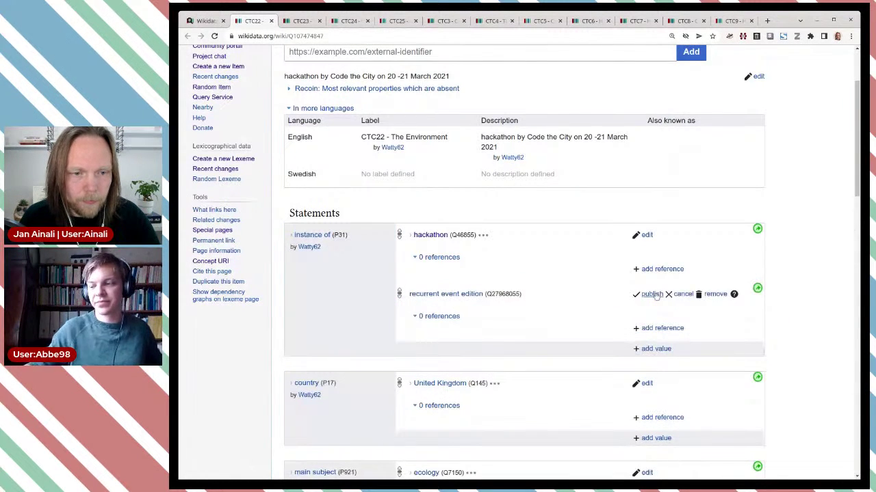
key(ctrl+w)
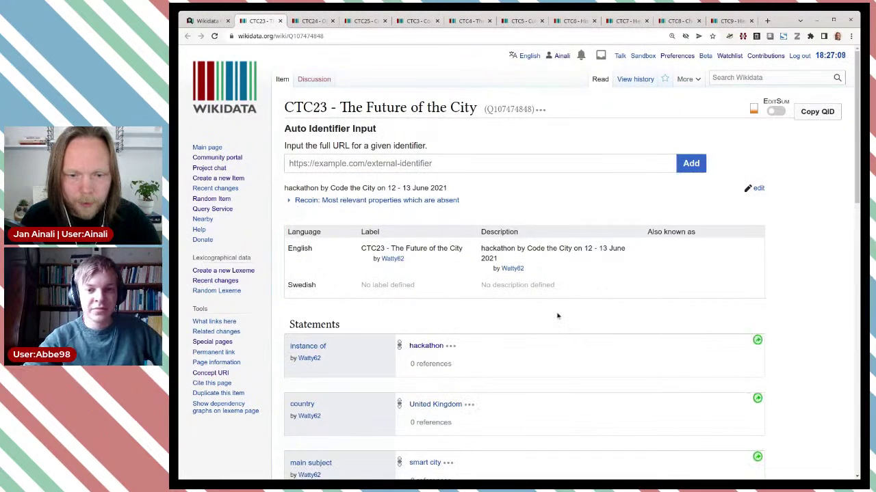
Step: Add and publish recurrent event edition (Q27968055) as an "instance of" value on CTC23 - The Future of the City, and close that item
scroll(556, 324, down, 2)
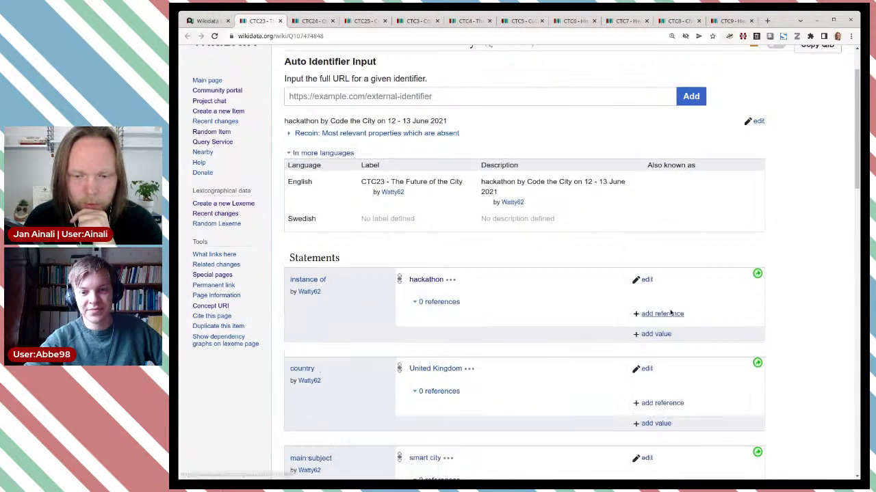
click(656, 335)
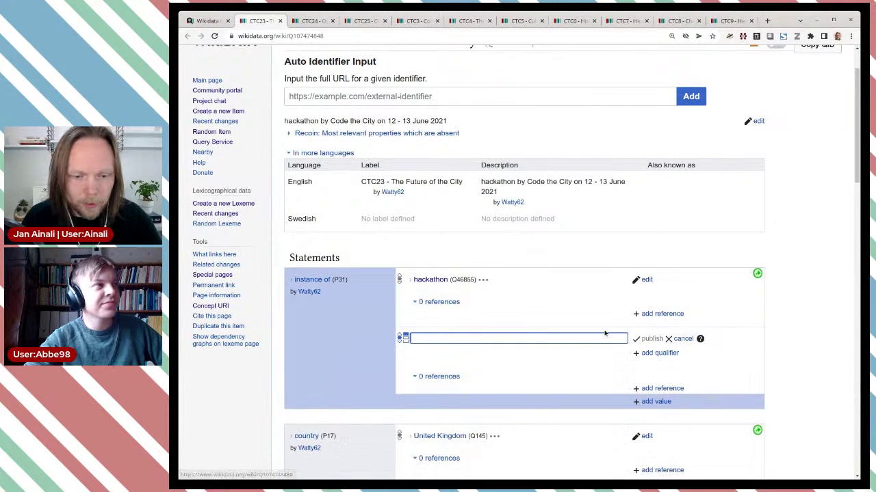
text(Q27968055)
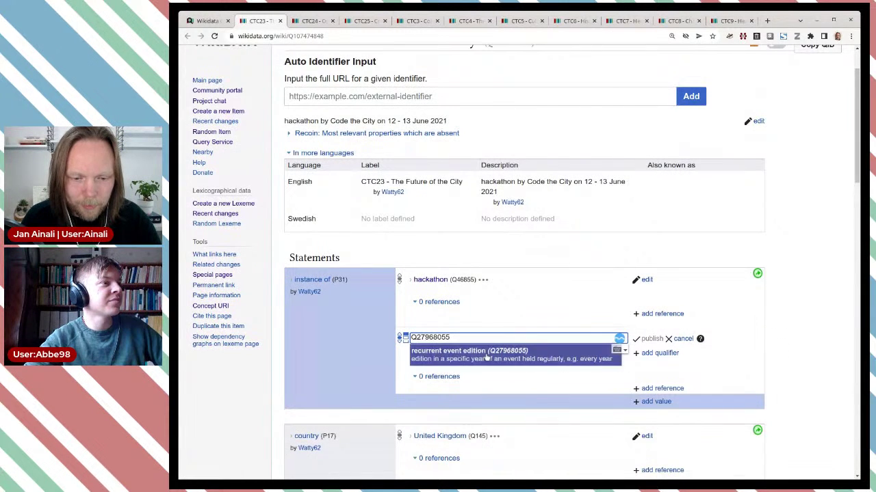
click(549, 349)
click(652, 340)
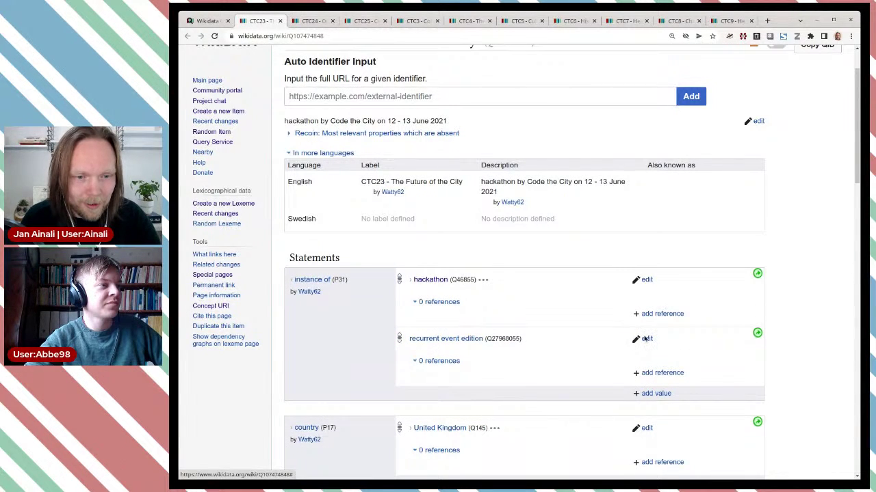
key(ctrl+w)
Step: Add and publish recurrent event edition (Q27968055) as an "instance of" value on CTC24 - Open in Practice, and close that item
scroll(643, 378, down, 1)
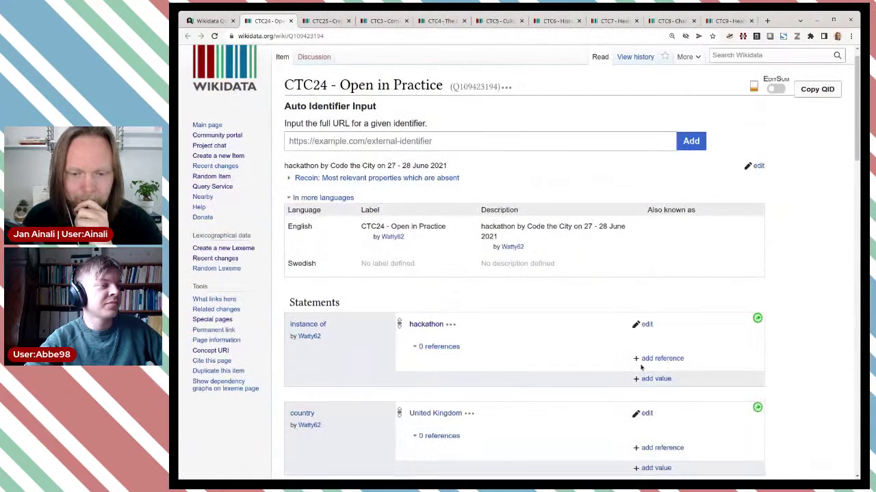
click(644, 380)
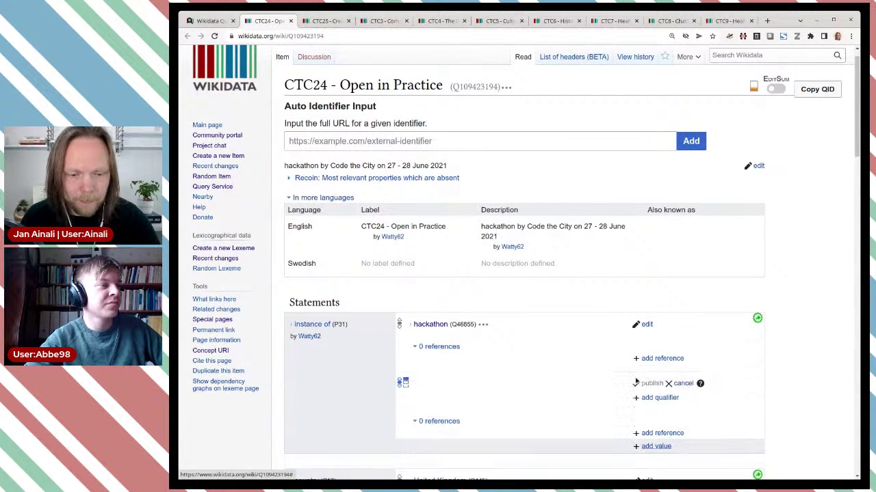
text(Q27968055)
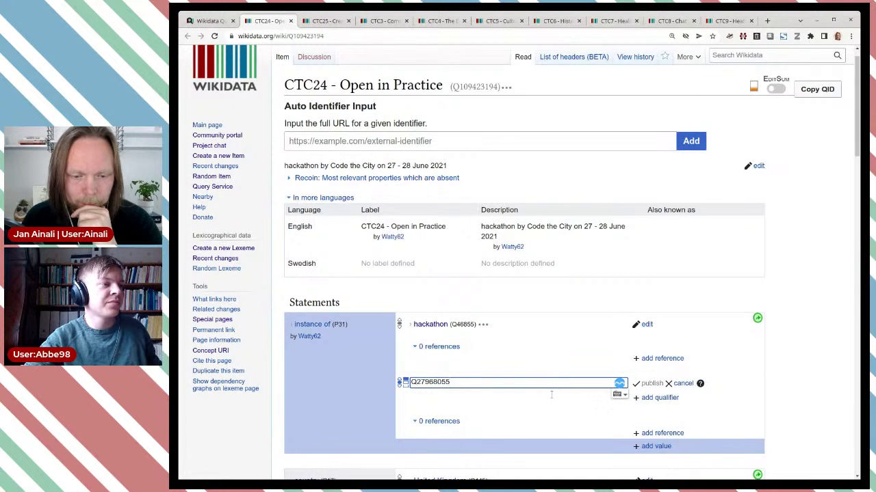
click(550, 395)
click(652, 385)
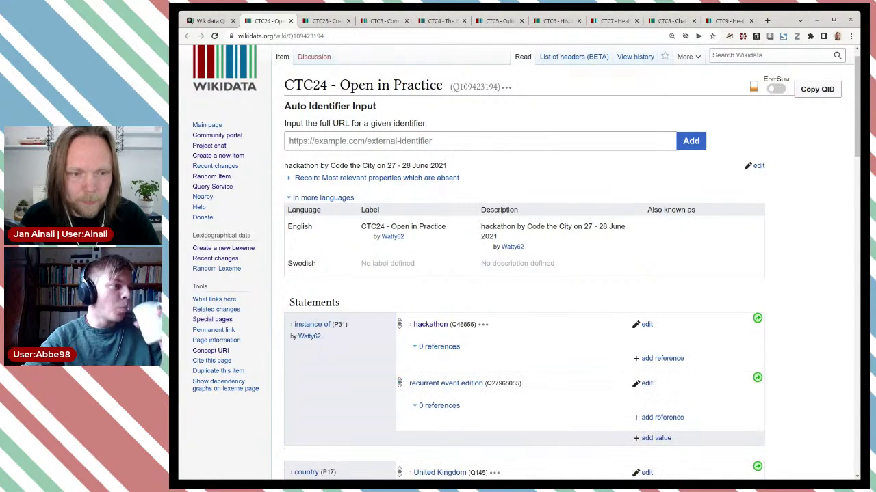
key(ctrl+w)
Step: Add and publish recurrent event edition (Q27968055) as an "instance of" value on CTC25 - Creating and Sharing Openly, and close that item
scroll(602, 353, down, 2)
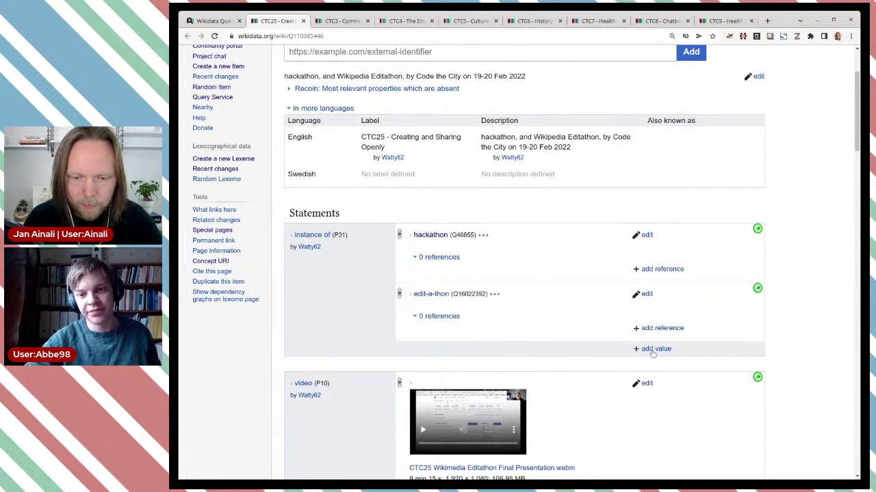
click(655, 349)
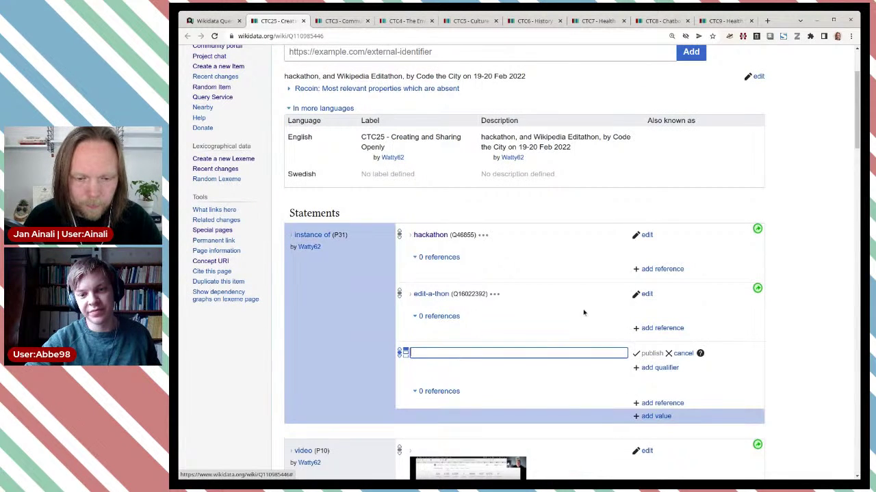
text(Q27968055)
key(Return)
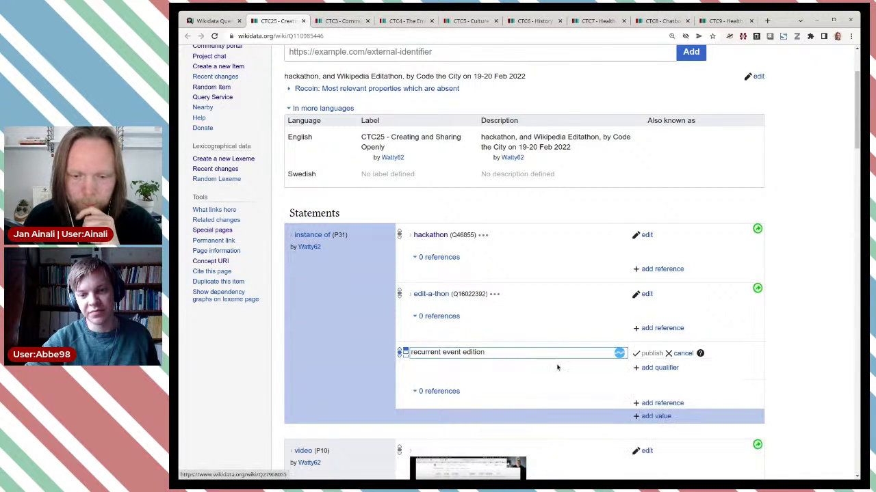
click(643, 354)
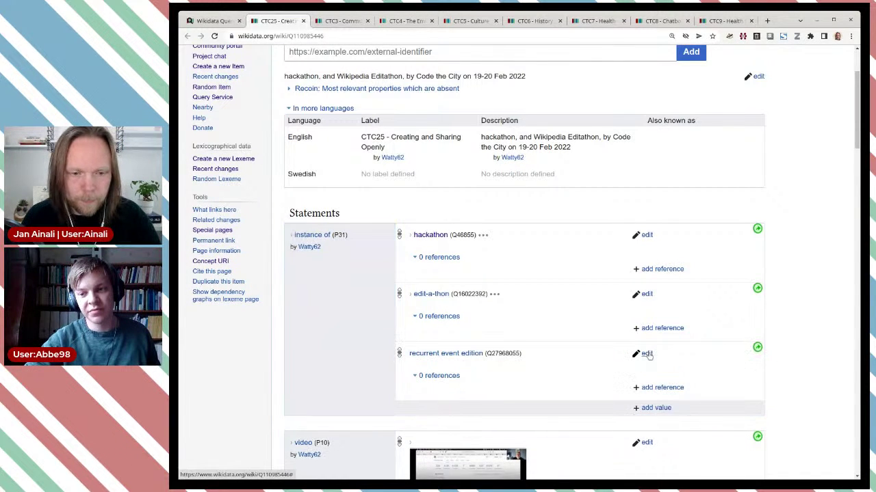
key(ctrl+w)
scroll(630, 312, down, 1)
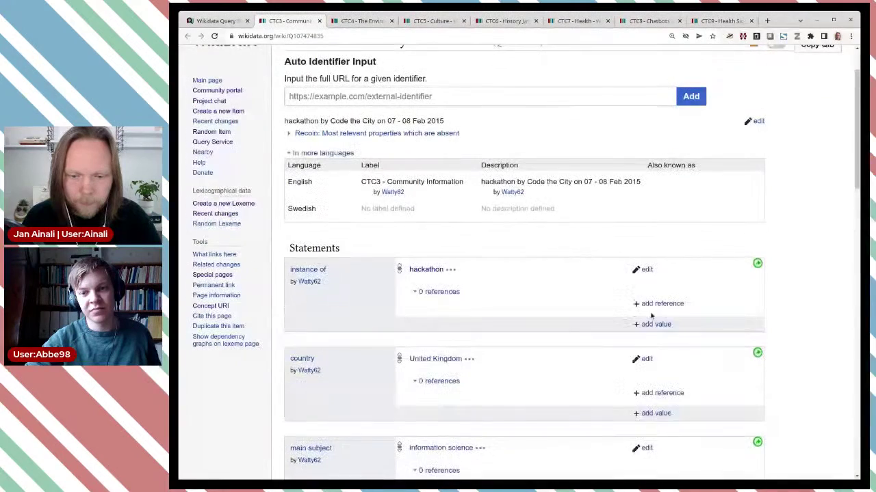
click(655, 325)
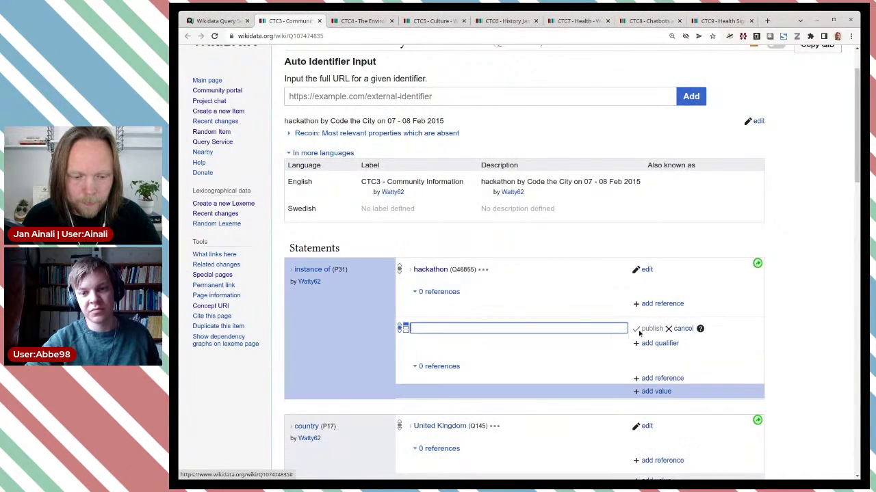
key(ctrl+w)
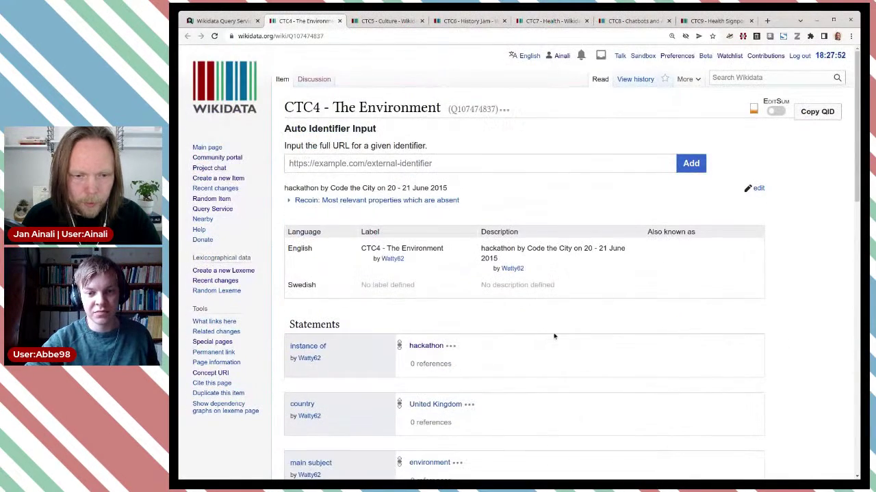
scroll(558, 333, down, 1)
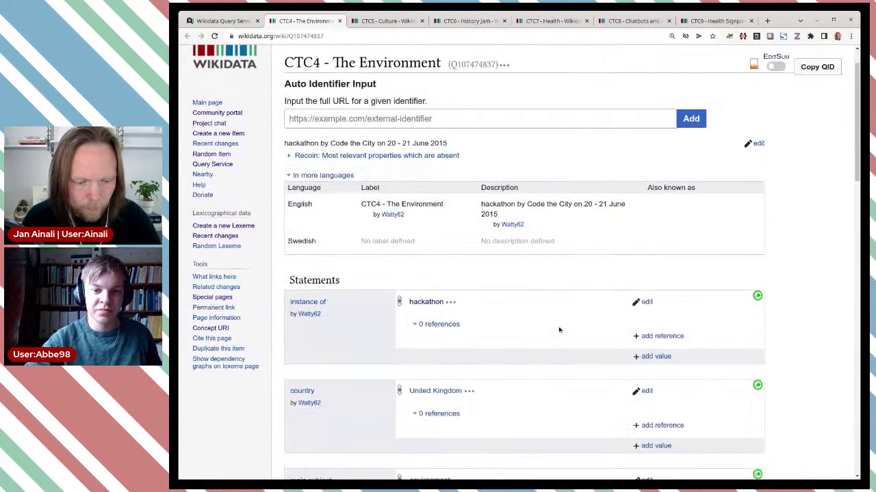
key(ctrl+shift+t)
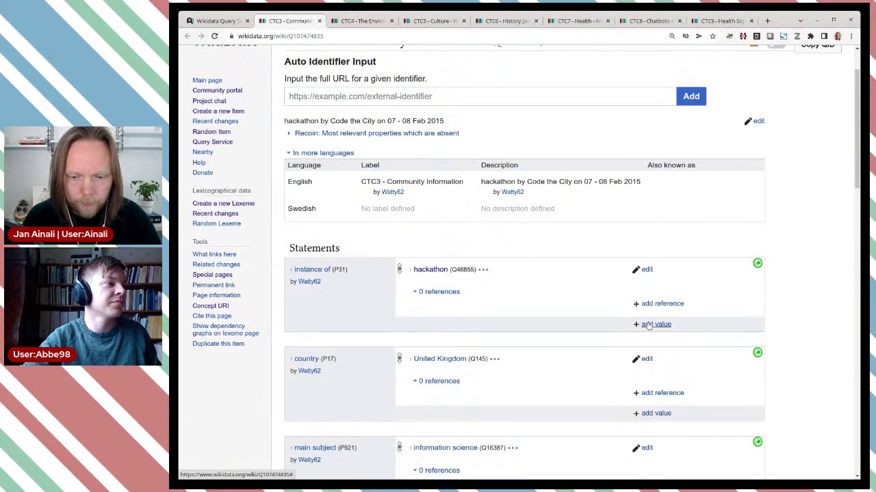
Step: Add and publish recurrent event edition (Q27968055) as an "instance of" value on CTC3 - Community Information, and close that item
click(654, 323)
text(Q27968055)
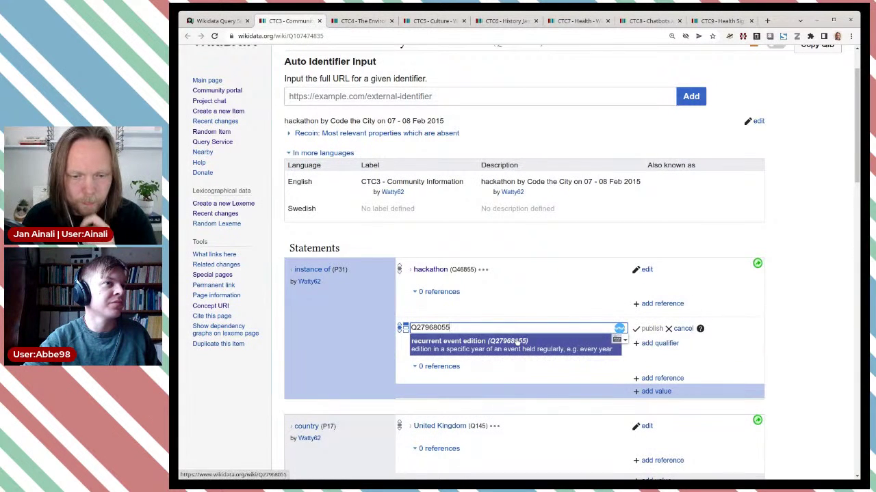
click(518, 343)
click(653, 329)
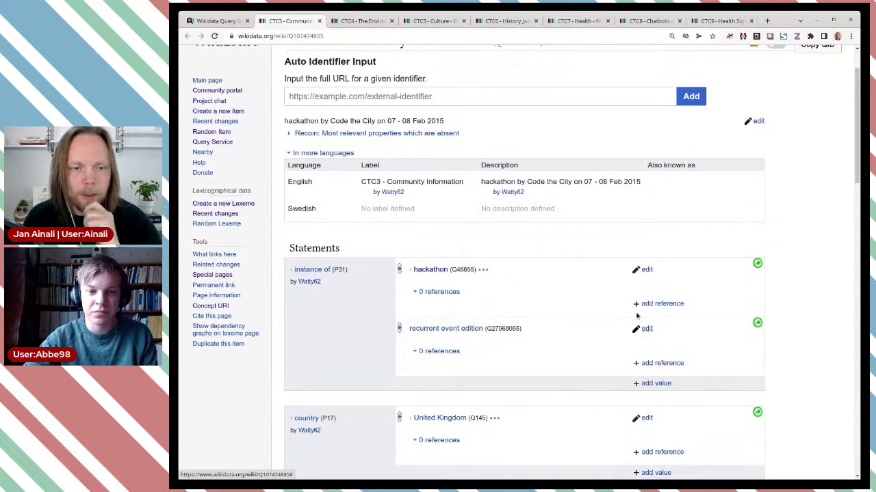
key(ctrl+w)
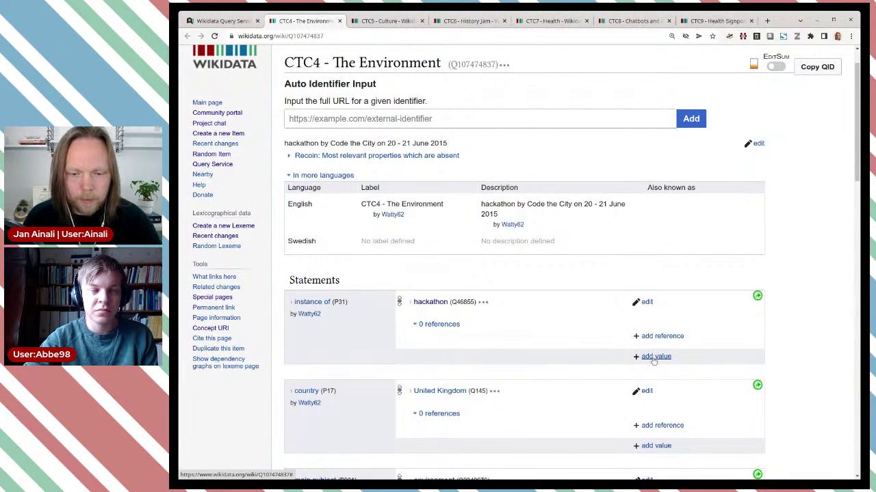
Step: Add and publish recurrent event edition (Q27968055) as an "instance of" value on CTC4 - The Environment, and close that item
click(647, 356)
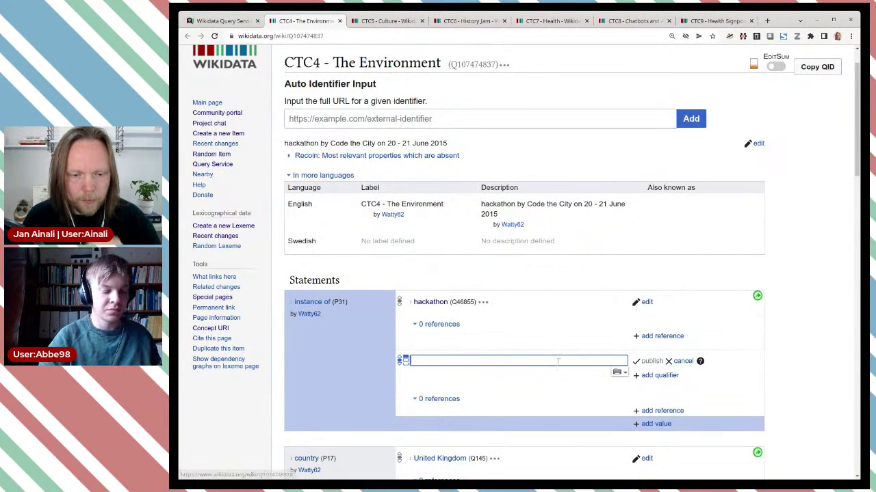
text(Q27968055)
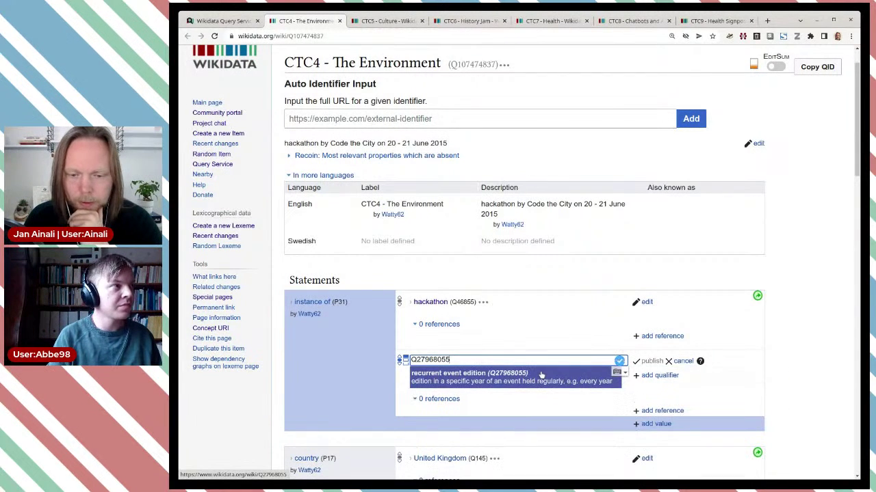
click(541, 375)
click(650, 361)
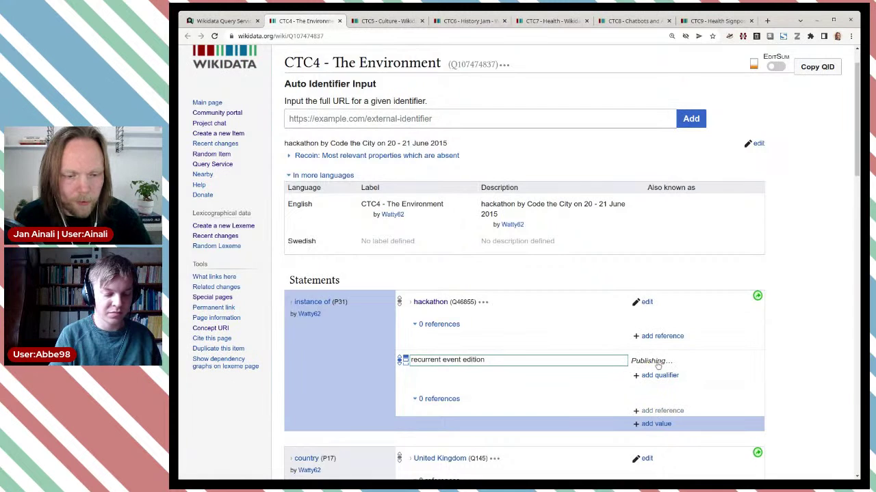
key(ctrl+Tab)
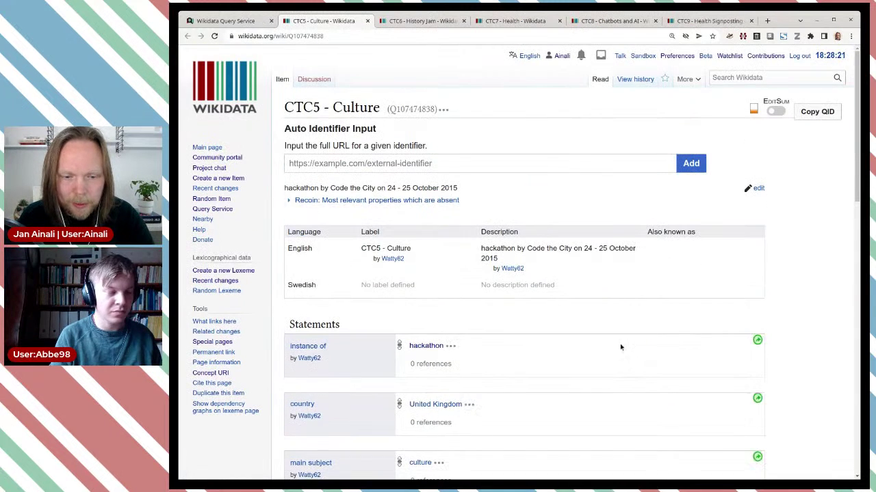
scroll(620, 343, down, 1)
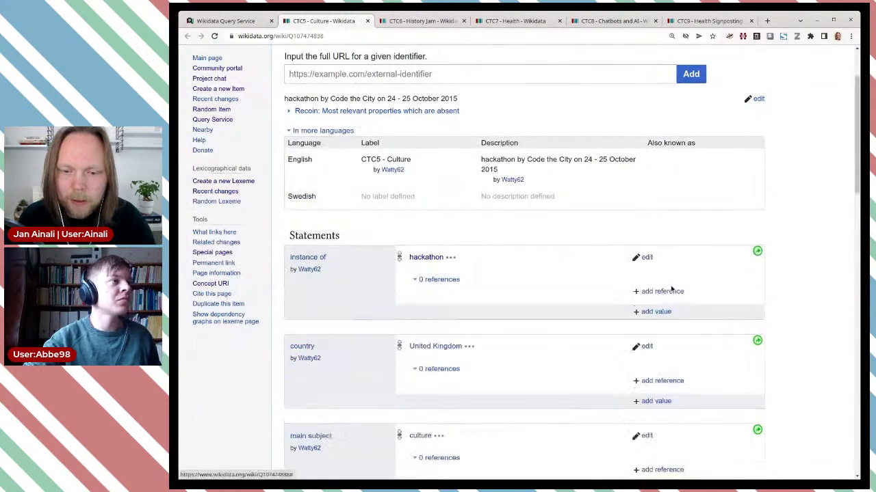
click(649, 313)
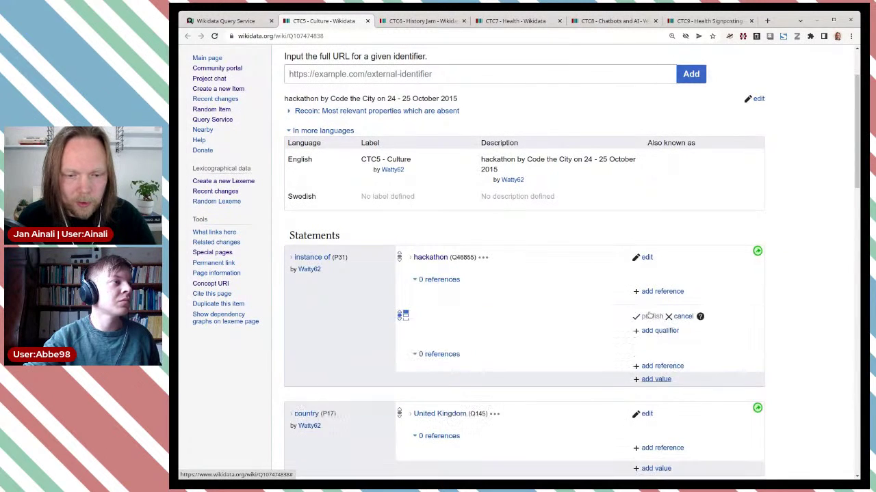
key(ctrl+Tab)
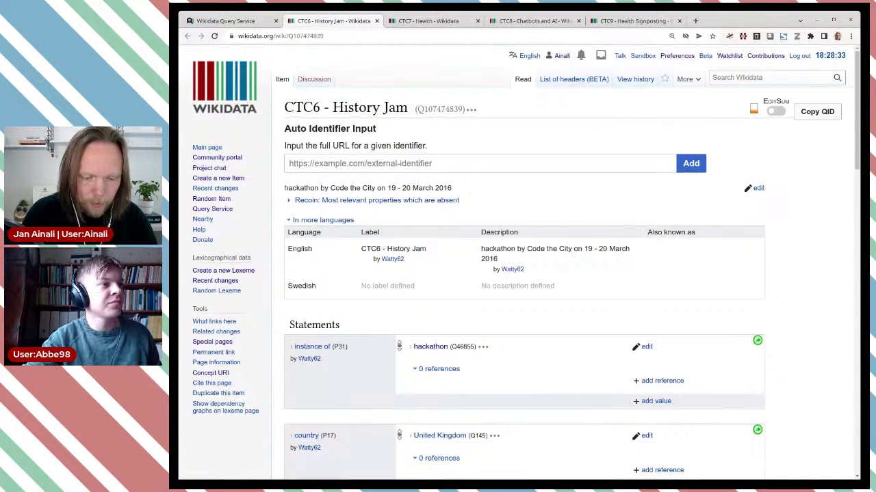
key(ctrl+shift+t)
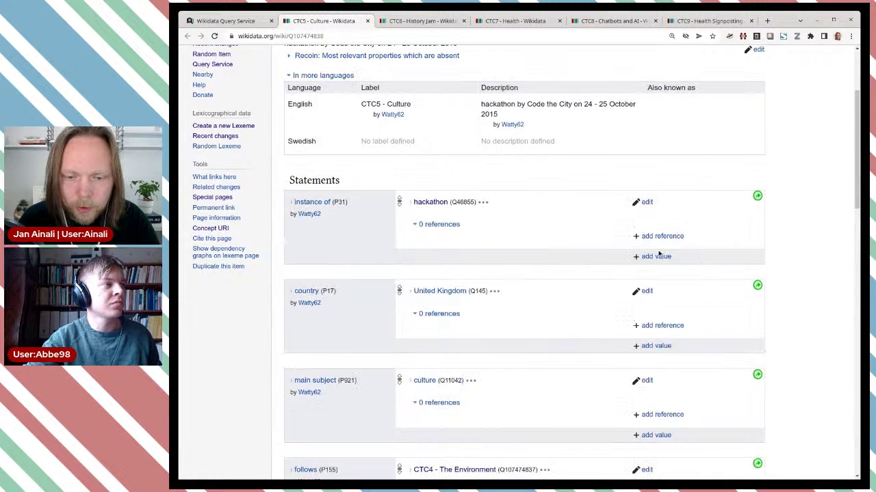
Step: Add and publish recurrent event edition (Q27968055) as an "instance of" value on CTC5 - Culture, and close that item
click(658, 257)
text(Q27968055)
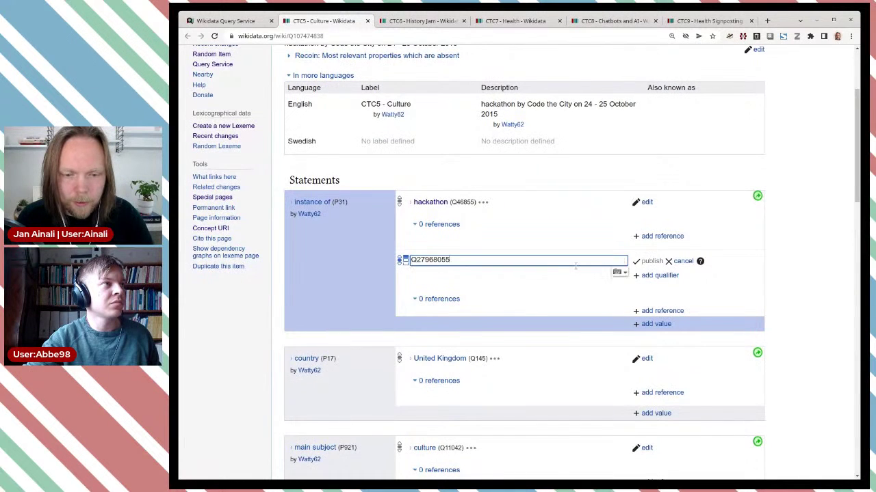
click(535, 273)
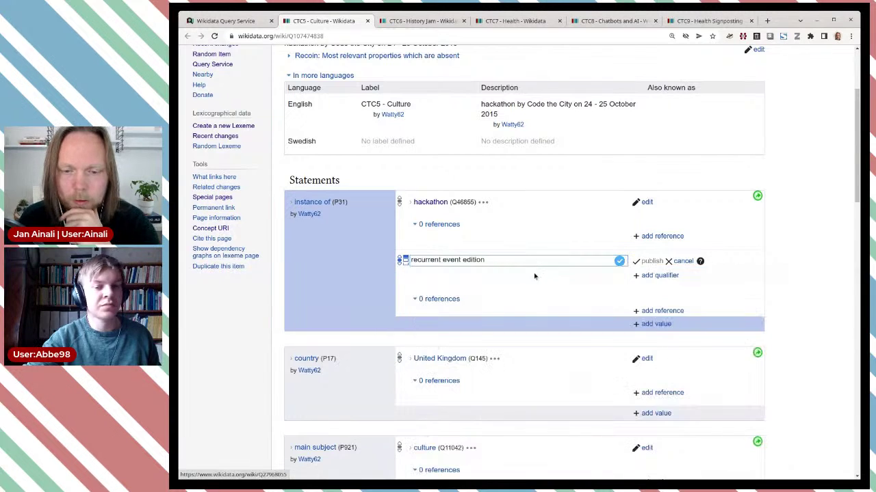
click(643, 260)
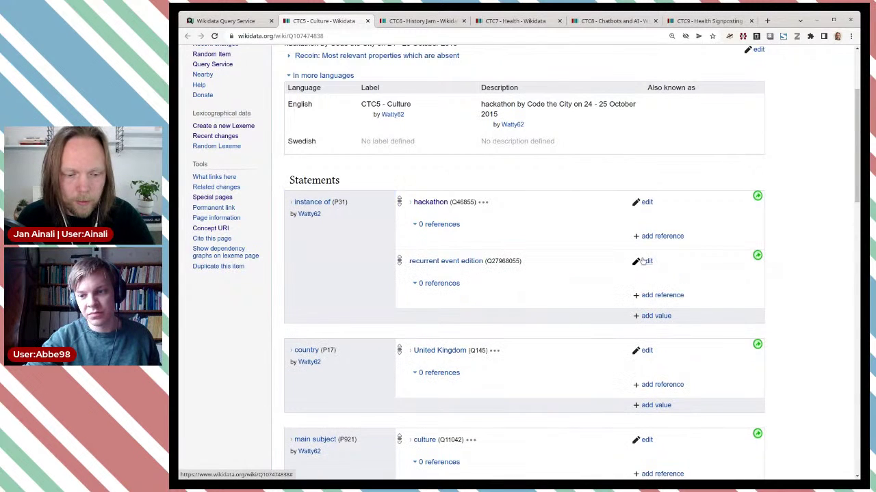
key(ctrl+w)
Step: Add and publish recurrent event edition (Q27968055) as an "instance of" value on CTC6 - History Jam
scroll(629, 266, down, 2)
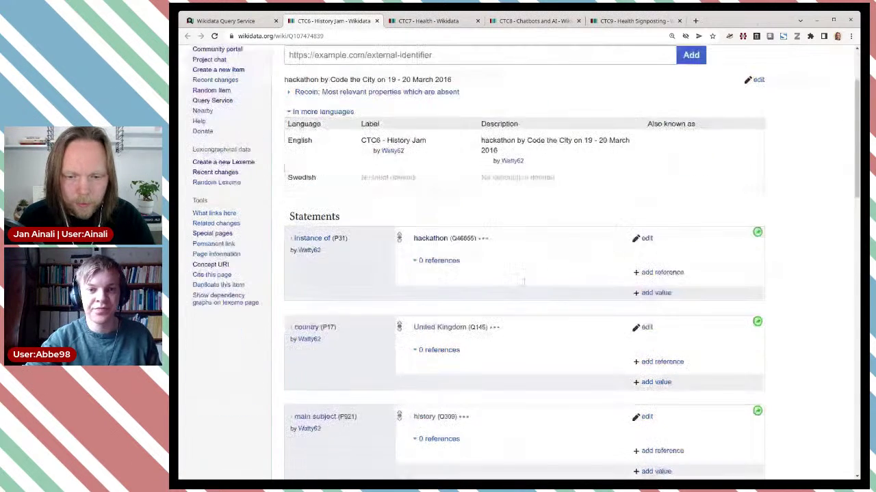
click(646, 293)
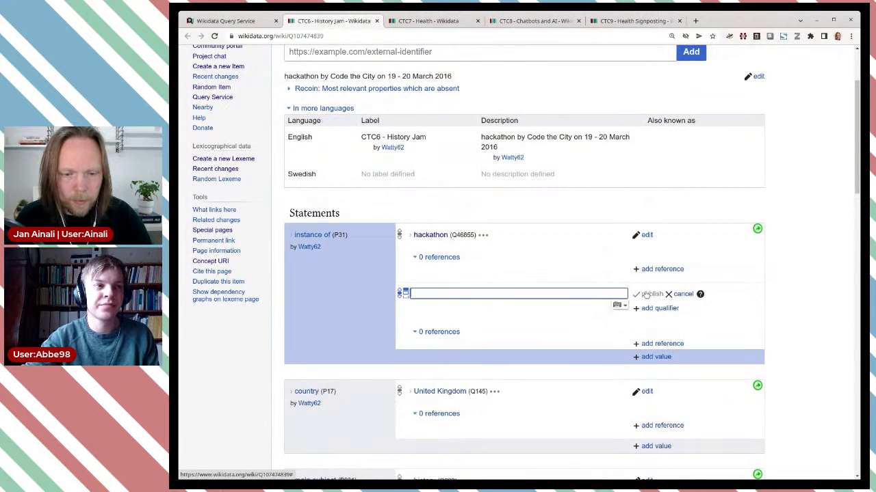
text(Q27968055)
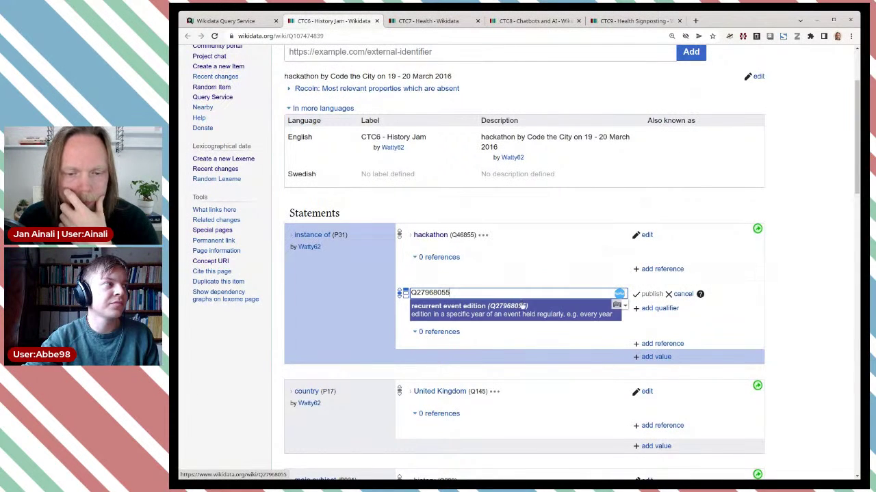
click(520, 304)
click(643, 294)
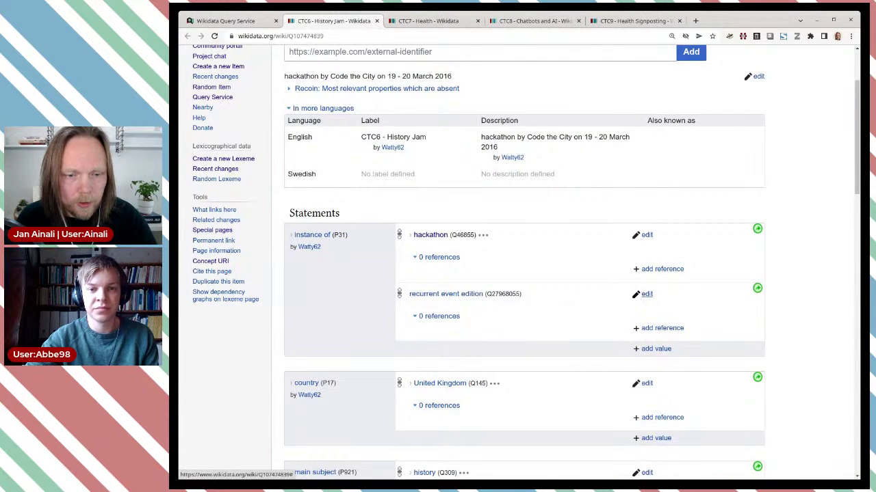
Step: Close the CTC6 item, add and publish recurrent event edition (Q27968055) as an "instance of" value on CTC7 - Health, and close it
key(ctrl+w)
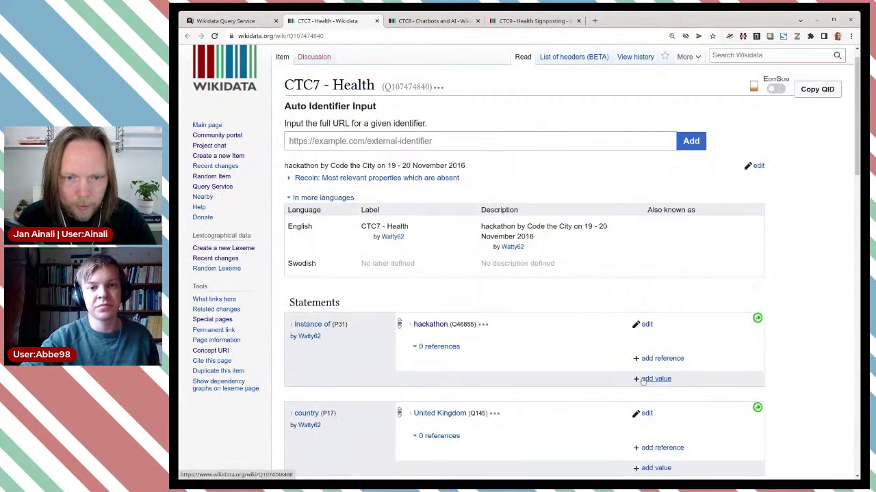
click(637, 380)
text(Q27968055)
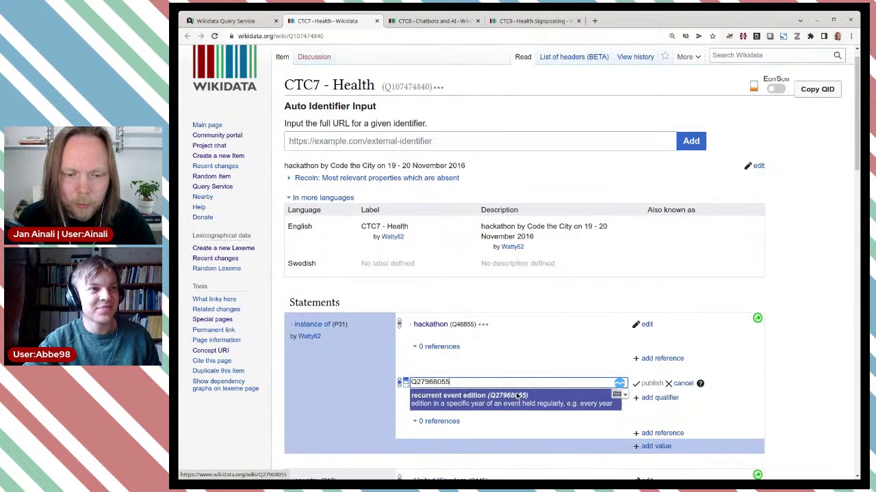
click(518, 396)
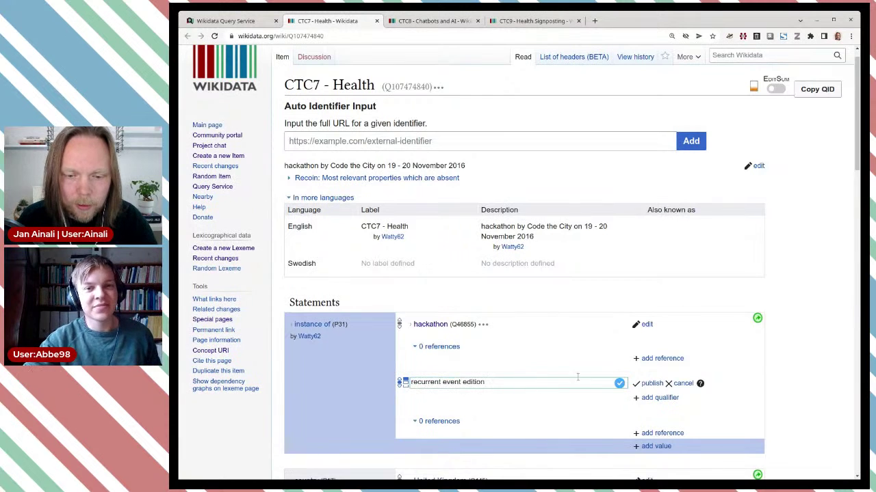
click(647, 384)
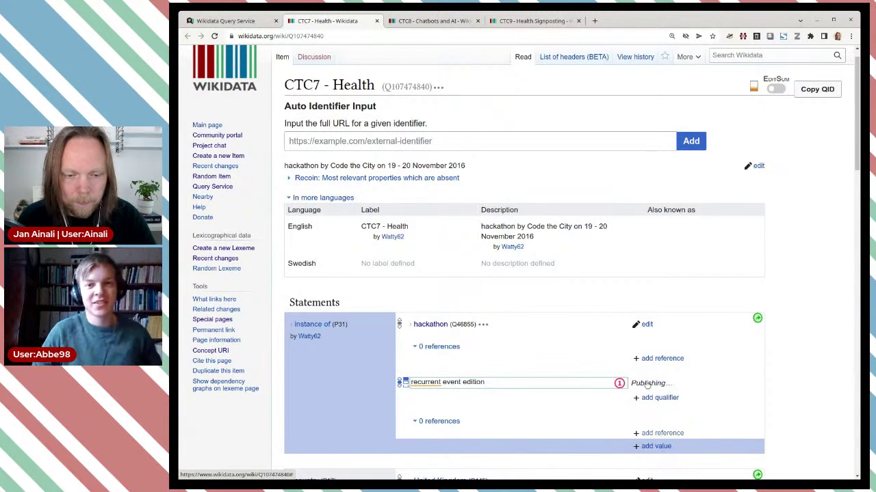
key(ctrl+w)
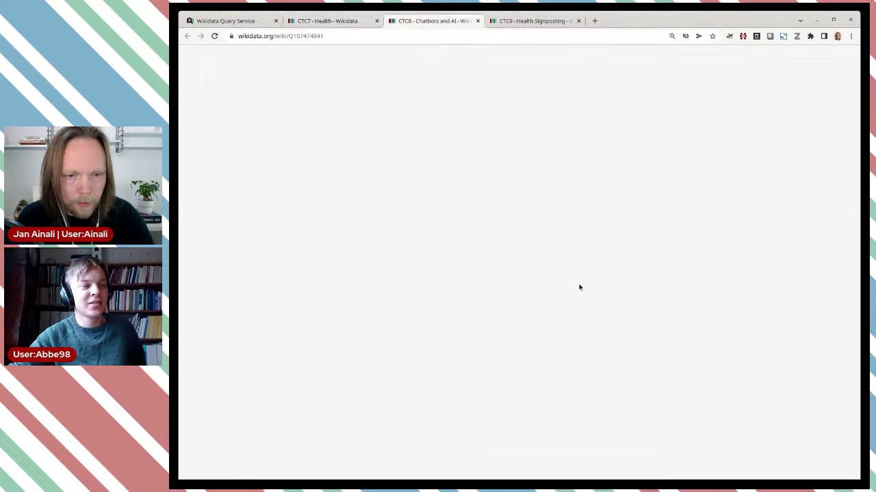
Step: Add and publish recurrent event edition (Q27968055) as an "instance of" value on CTC8 - Chatbots and AI, and close that item
scroll(601, 300, down, 1)
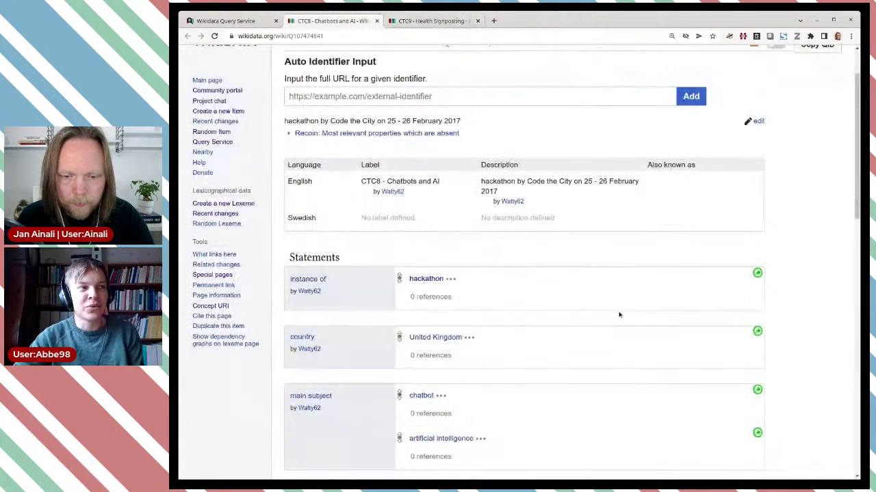
click(658, 335)
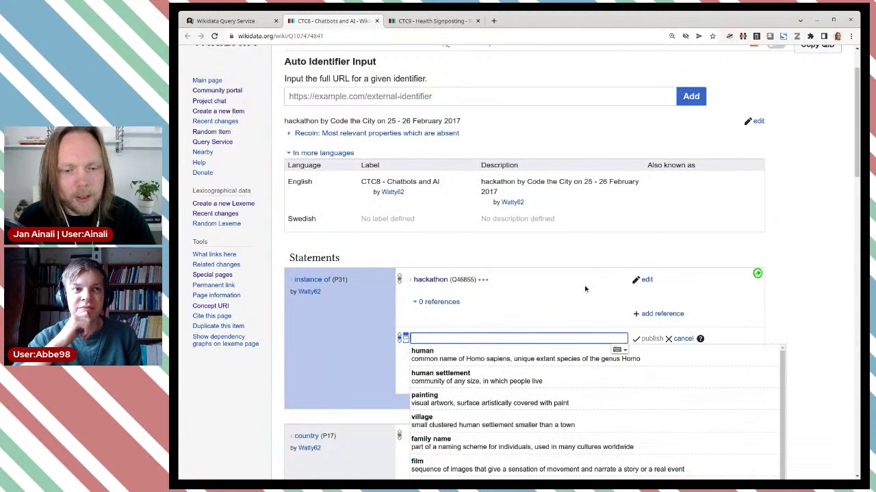
text(Q27968055)
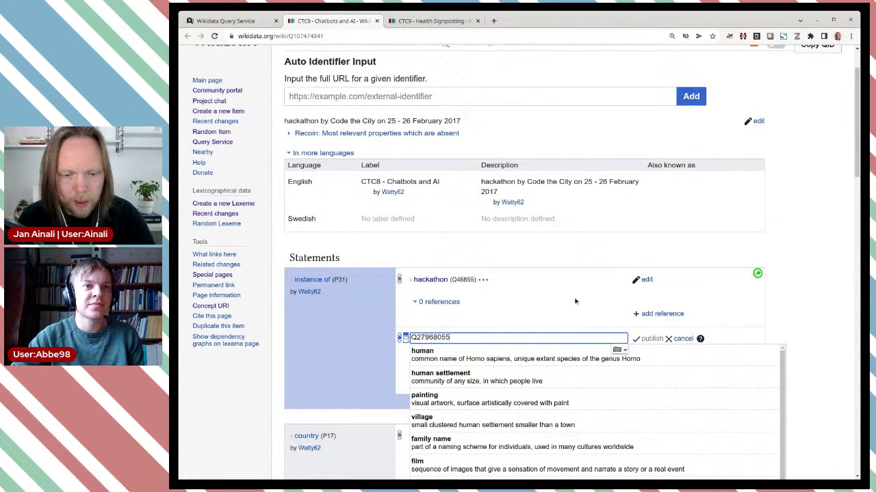
click(551, 354)
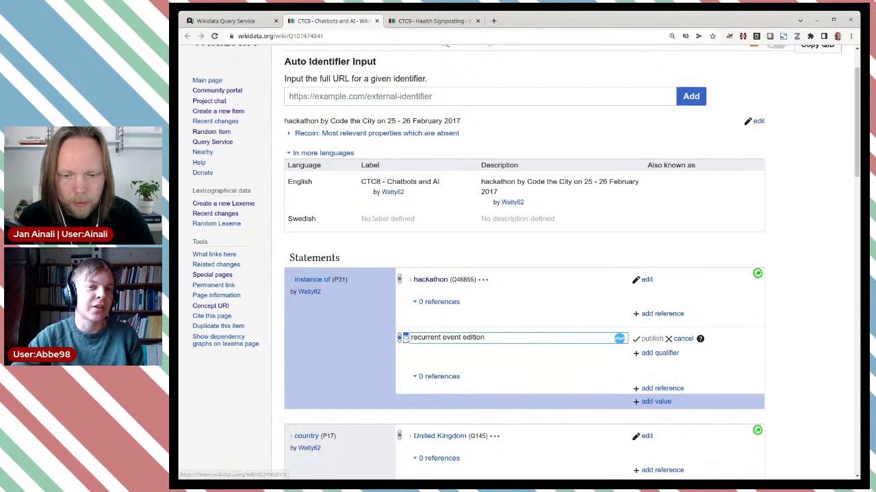
click(647, 340)
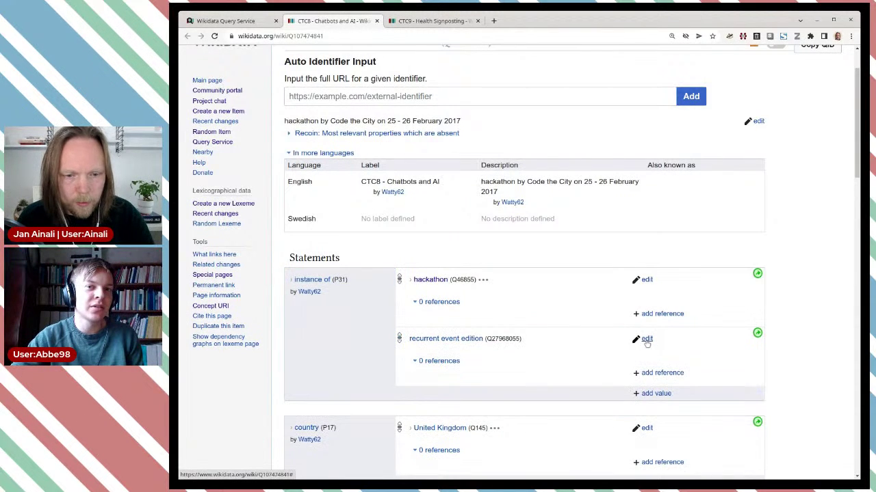
key(ctrl+w)
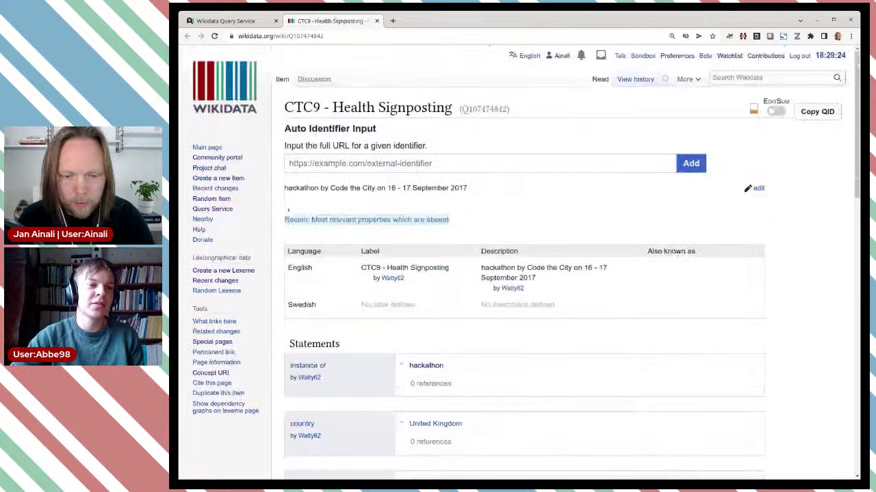
Step: Add and publish recurrent event edition (Q27968055) as an "instance of" value on CTC9 - Health Signposting
scroll(629, 321, down, 2)
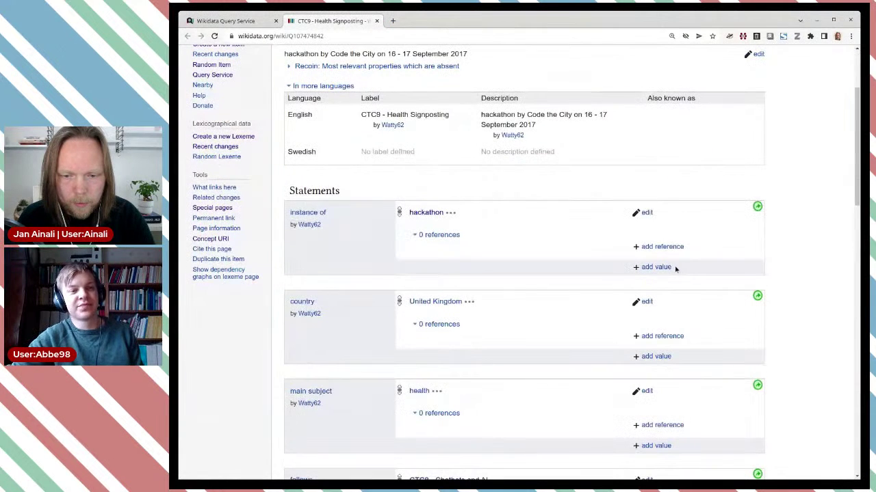
click(656, 267)
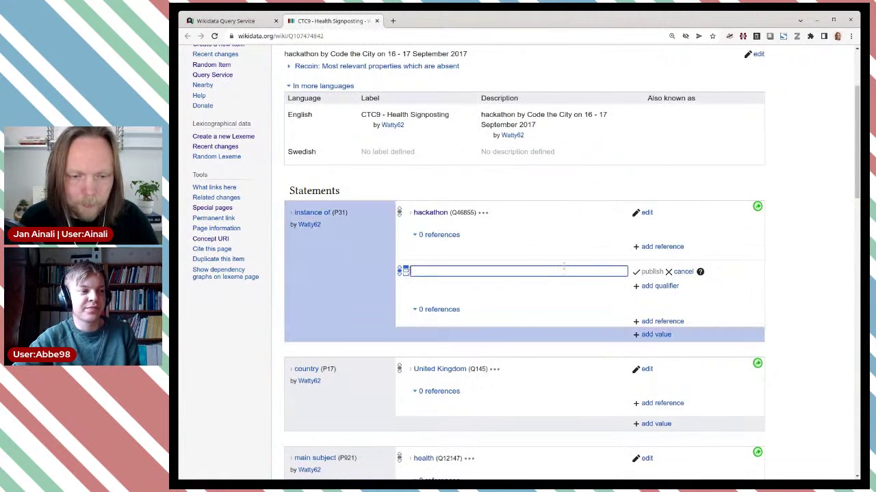
text(Q27968055)
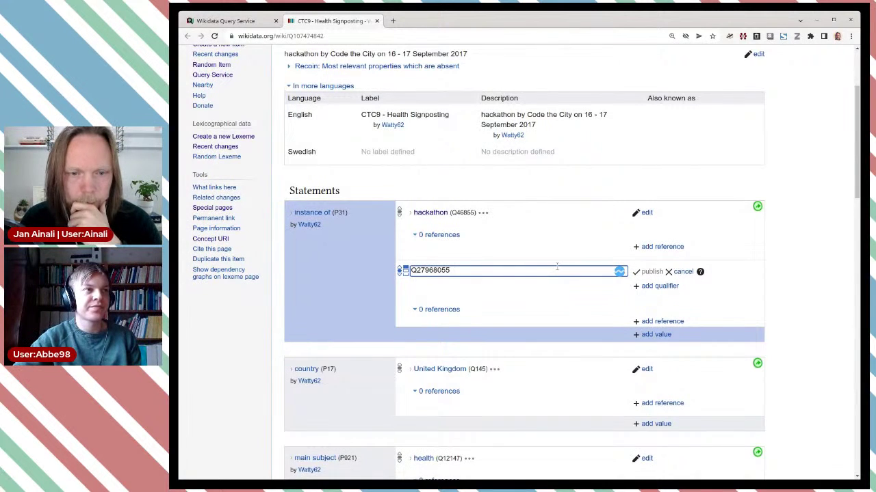
click(524, 291)
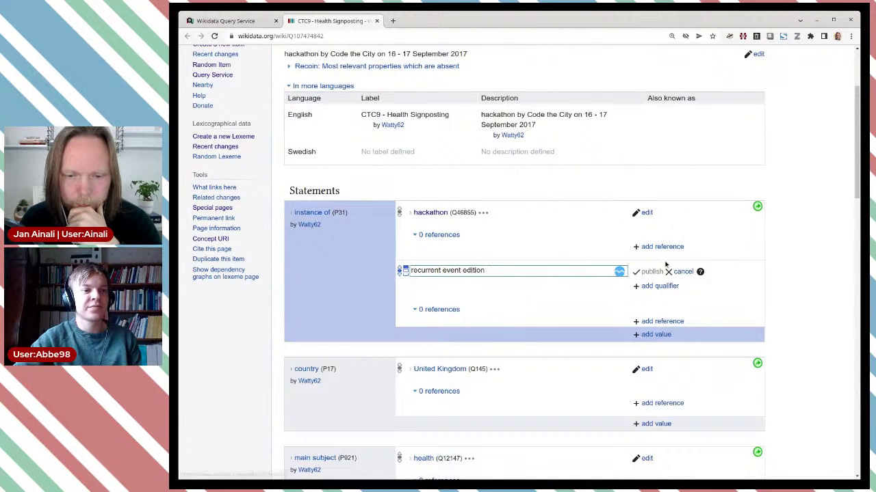
click(648, 272)
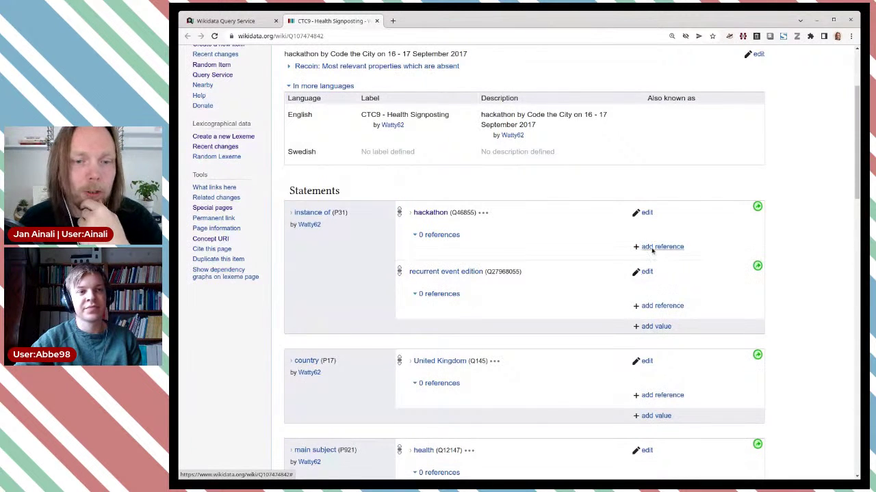
Step: Return to the Wikidata Query Service and rerun the query for hackathons that are not instances of recurrent event edition (Q27968055)
click(246, 21)
scroll(506, 202, up, 12)
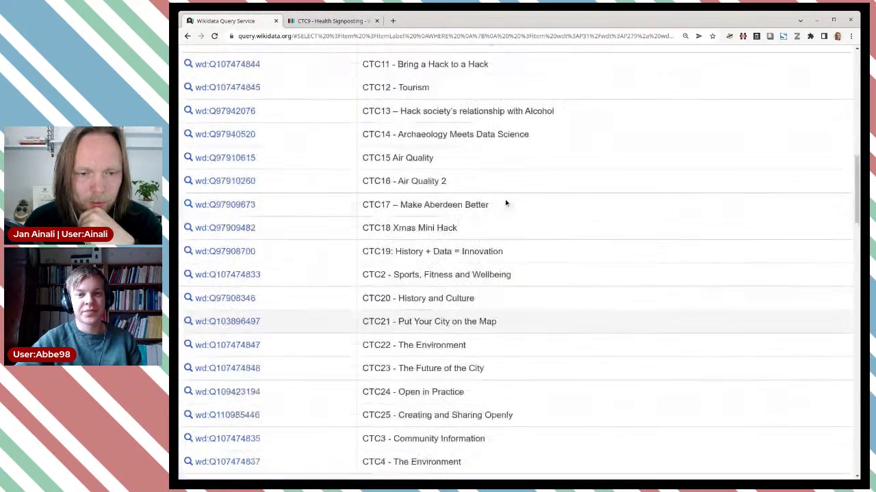
scroll(506, 203, up, 3)
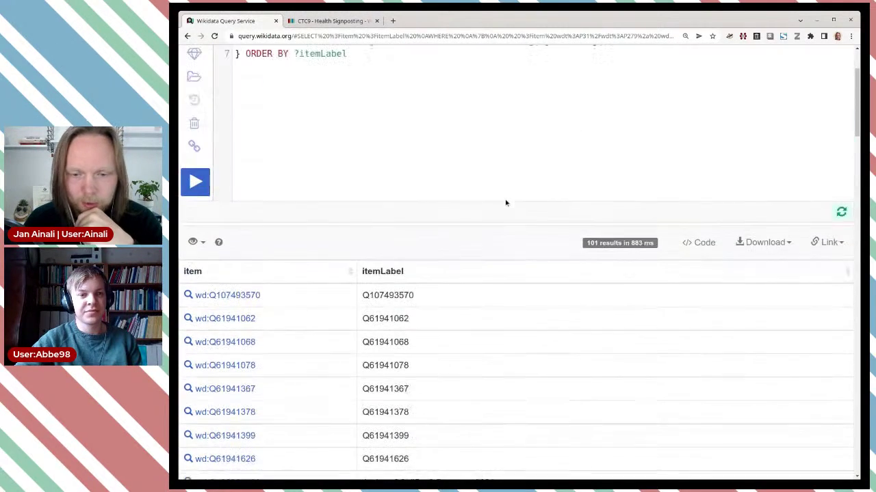
click(195, 181)
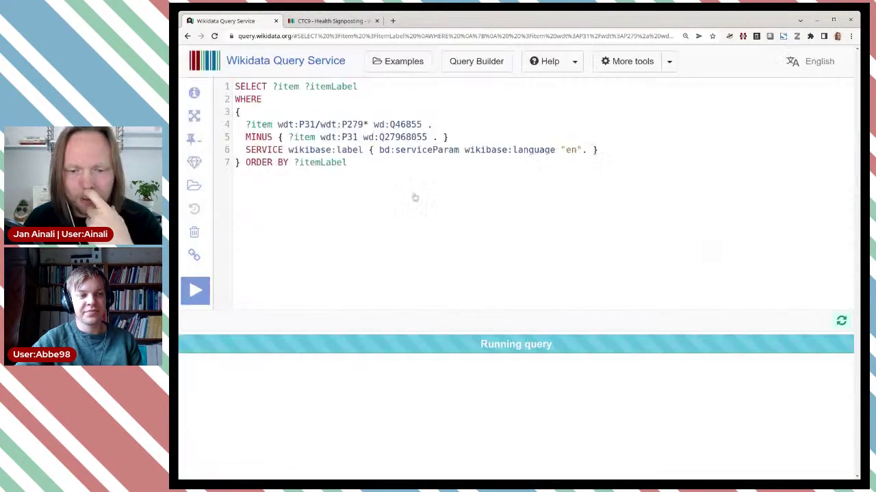
Step: Look through the refreshed query results for hackathon items still lacking the recurrent event edition value
scroll(414, 197, down, 3)
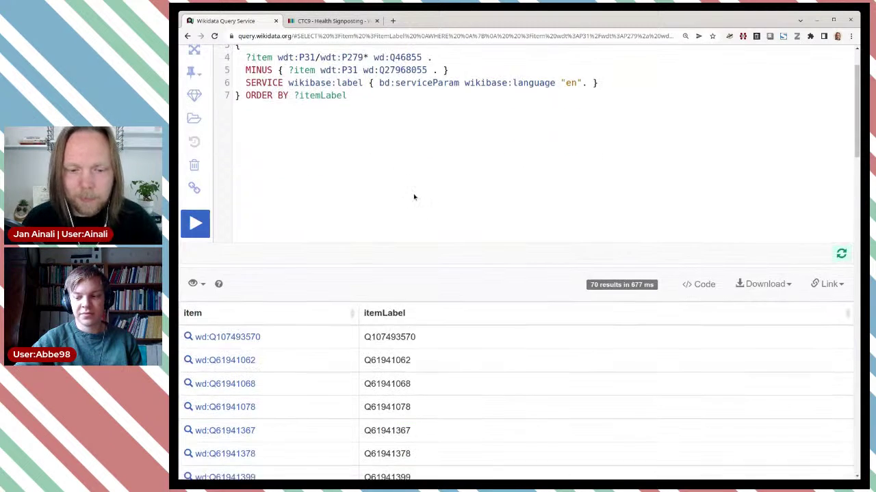
scroll(414, 197, down, 10)
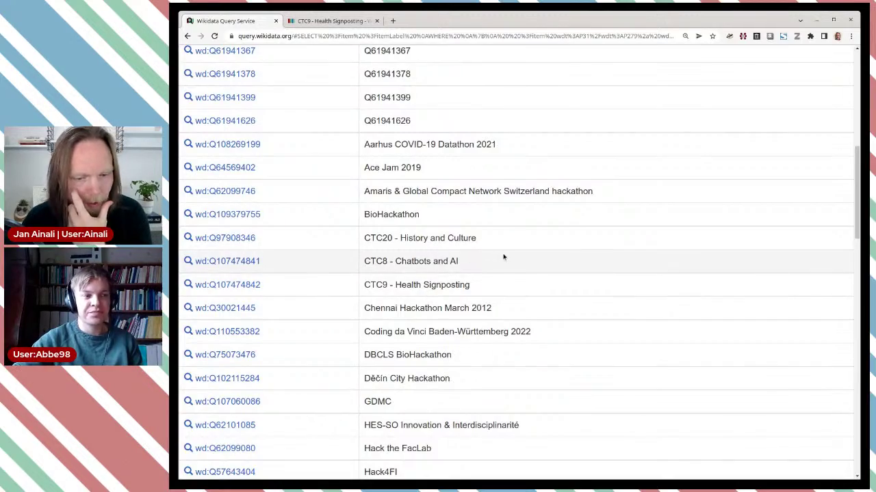
scroll(503, 257, down, 1)
scroll(503, 256, down, 15)
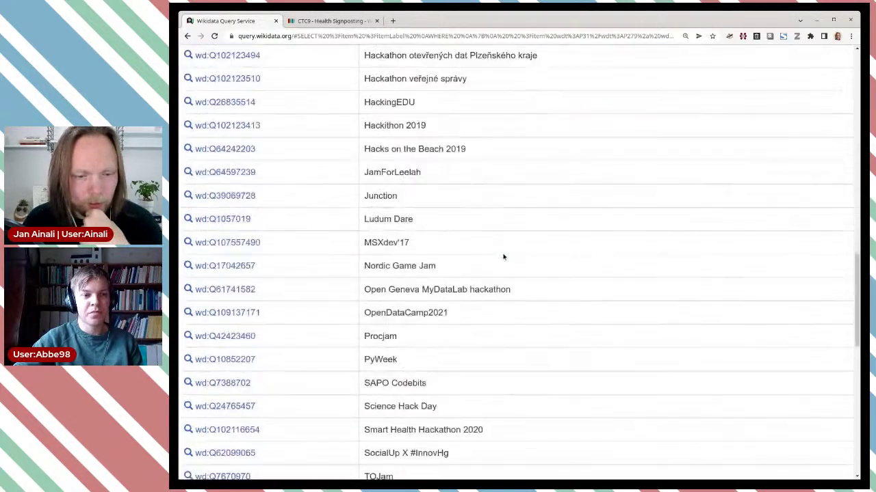
scroll(504, 257, down, 7)
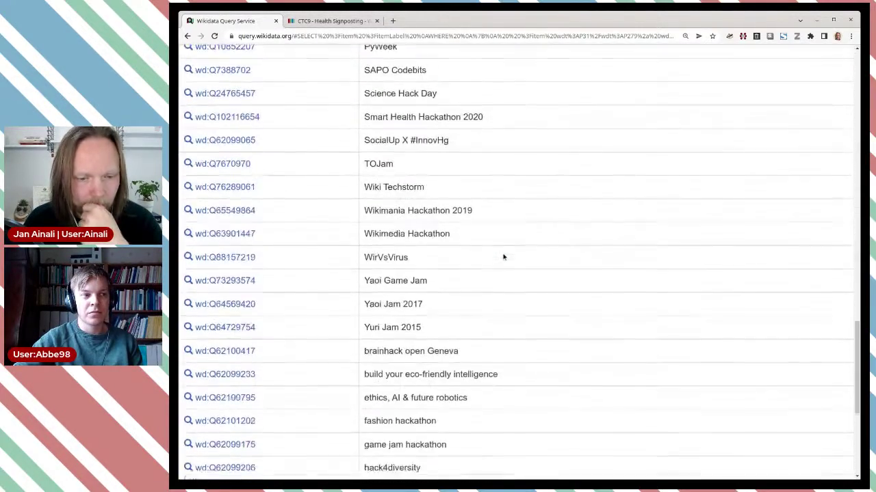
scroll(503, 256, down, 6)
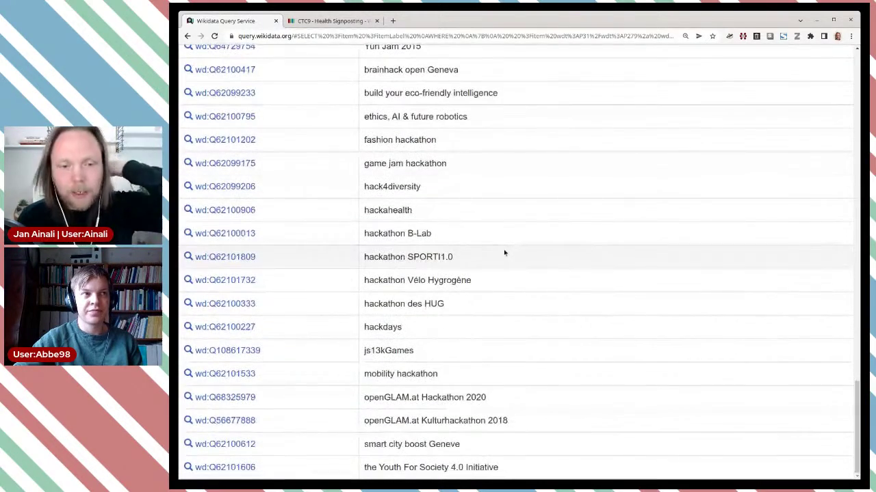
scroll(504, 252, up, 8)
scroll(504, 253, up, 16)
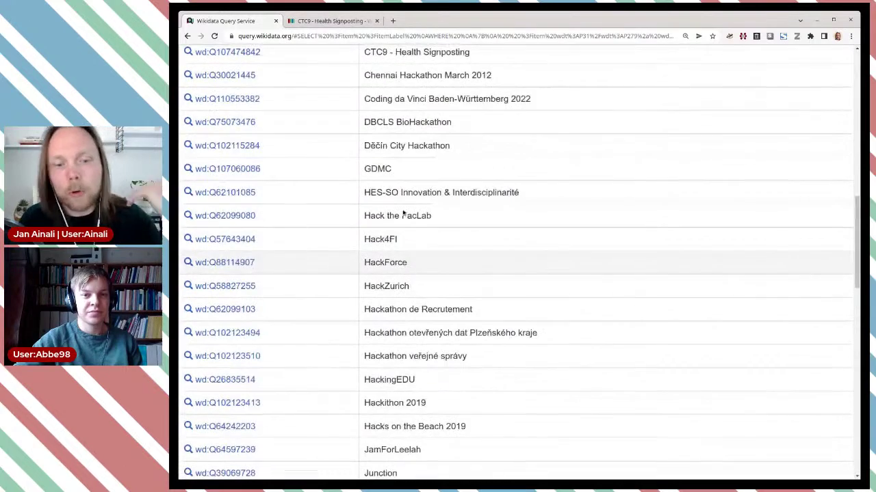
scroll(402, 214, up, 10)
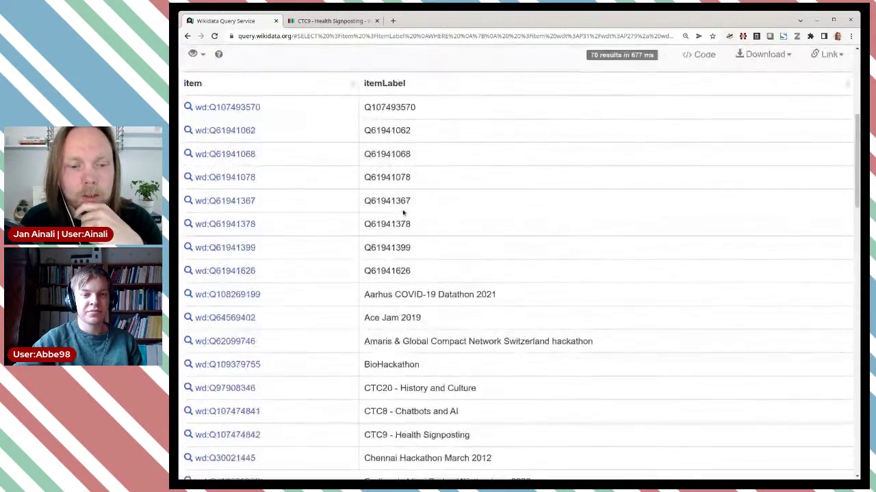
scroll(403, 214, up, 2)
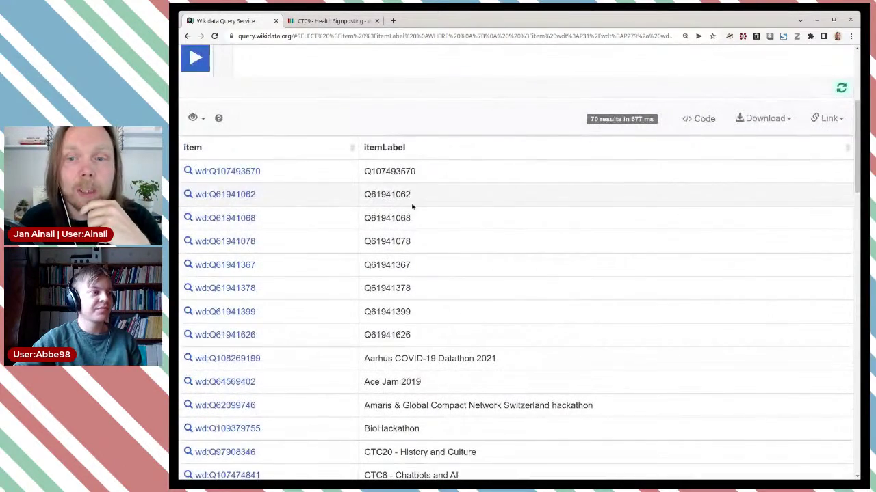
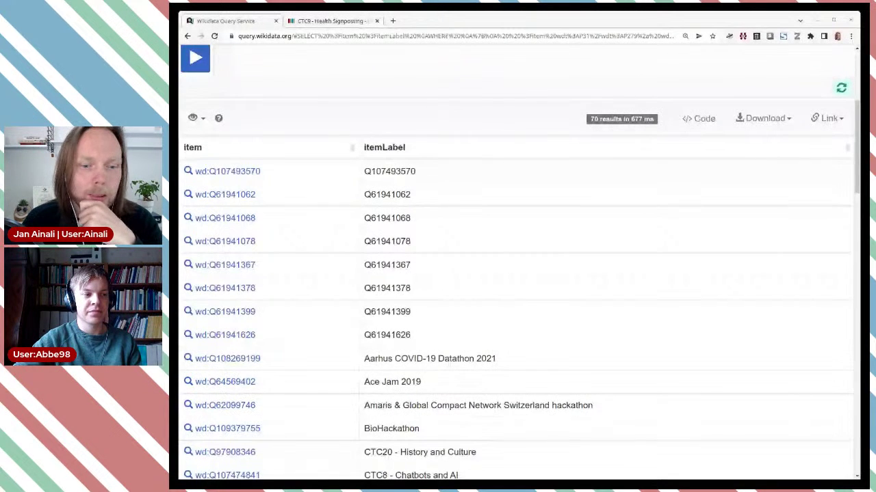
scroll(530, 289, up, 4)
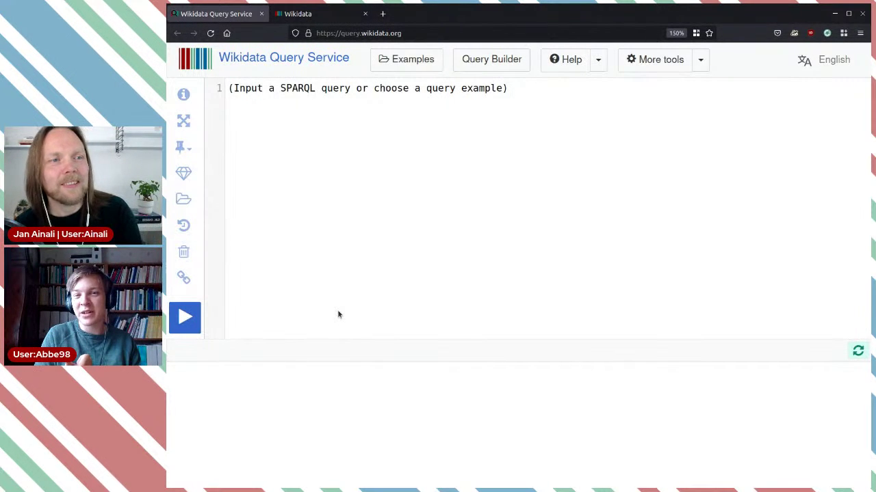
Step: Switch to the Wikidata main page and get its site search ready for a term
click(327, 15)
click(503, 63)
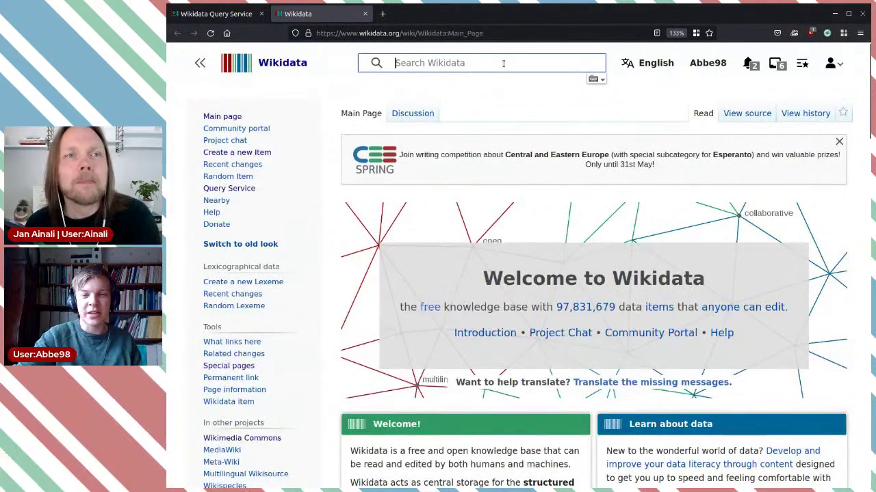
text(wiki)
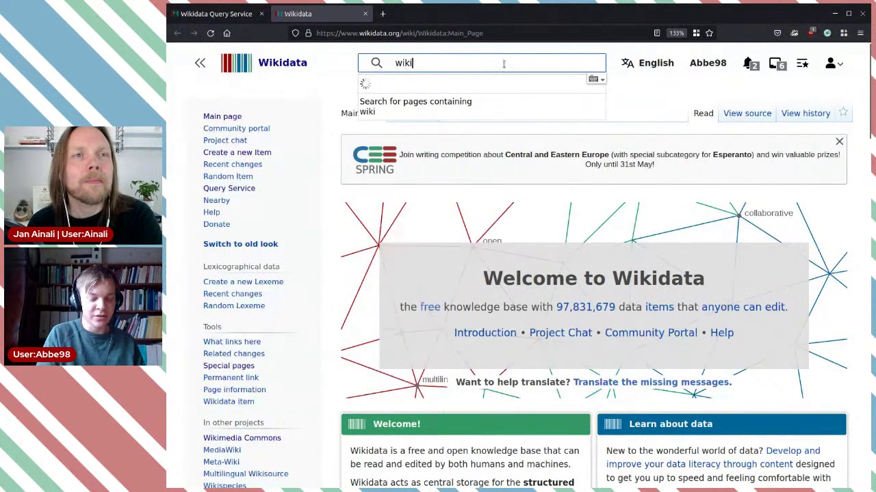
key(BackSpace)
key(BackSpace)
key(BackSpace)
key(BackSpace)
Step: Search Wikidata for "mediawiki" and open the MediaWiki (Q83) item
text(med)
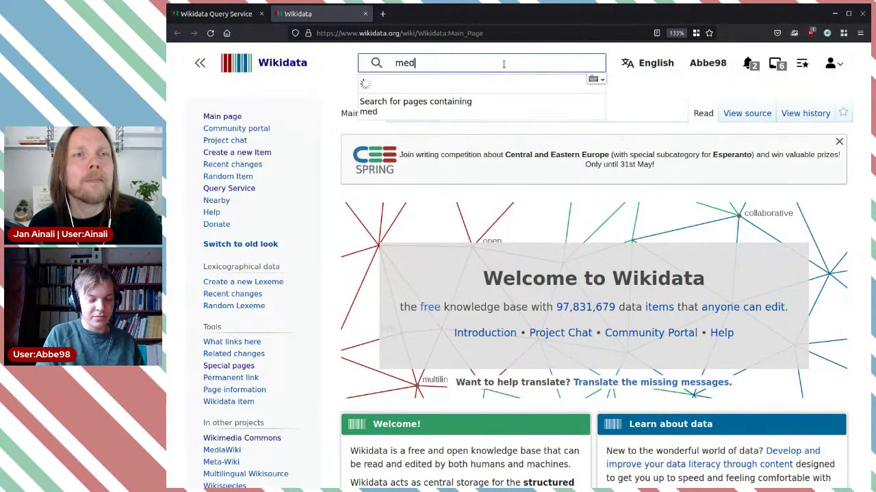
text(iawiki)
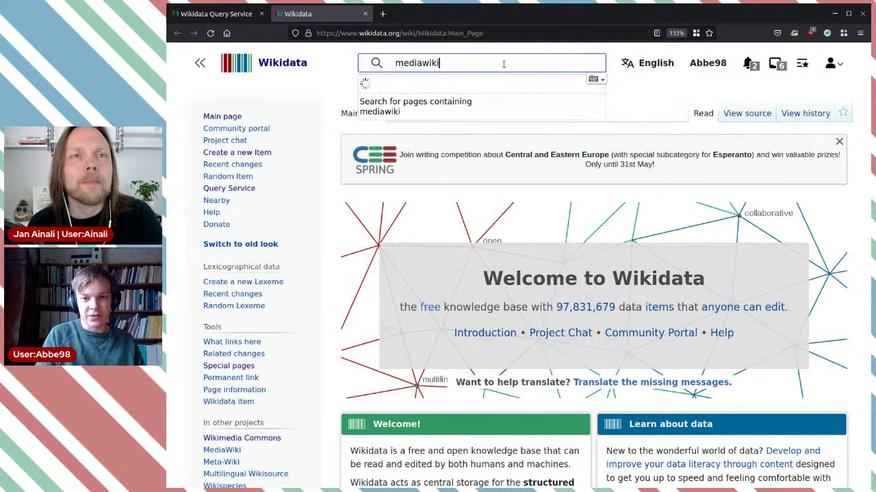
key(Return)
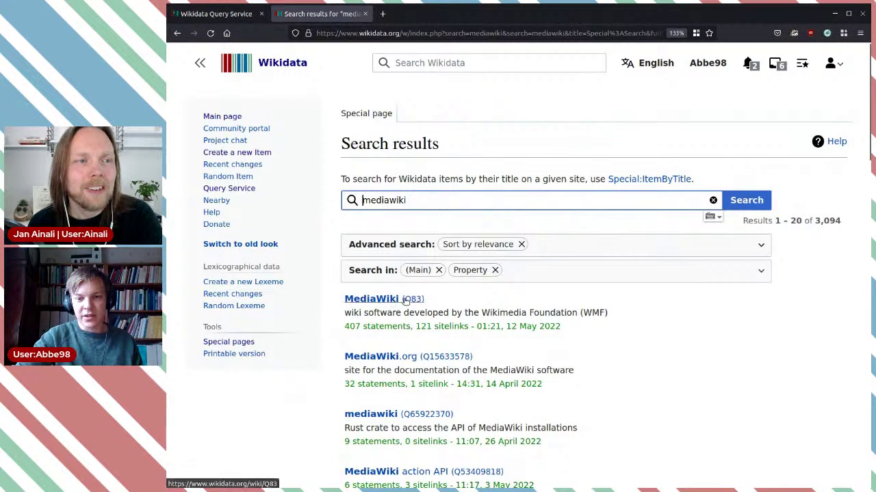
click(391, 301)
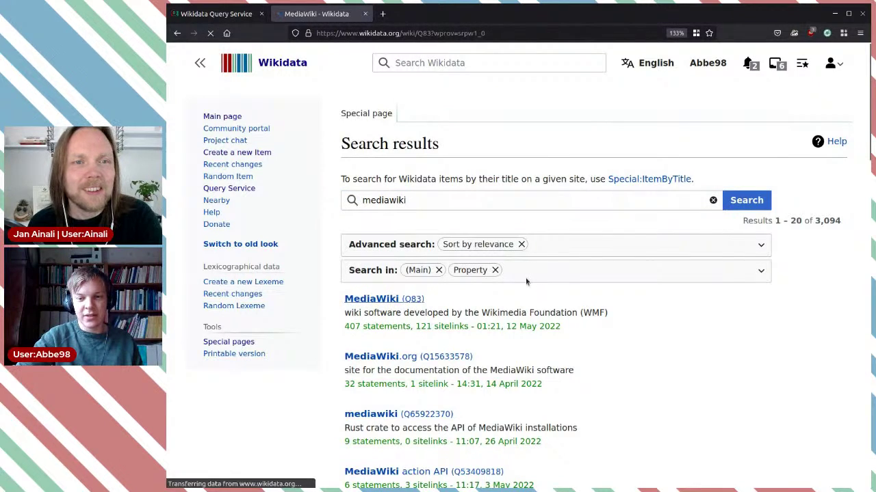
Step: Look through the opening statements of the MediaWiki item, from instance of and logo image to contributors and operating system
scroll(519, 273, down, 3)
scroll(518, 273, down, 3)
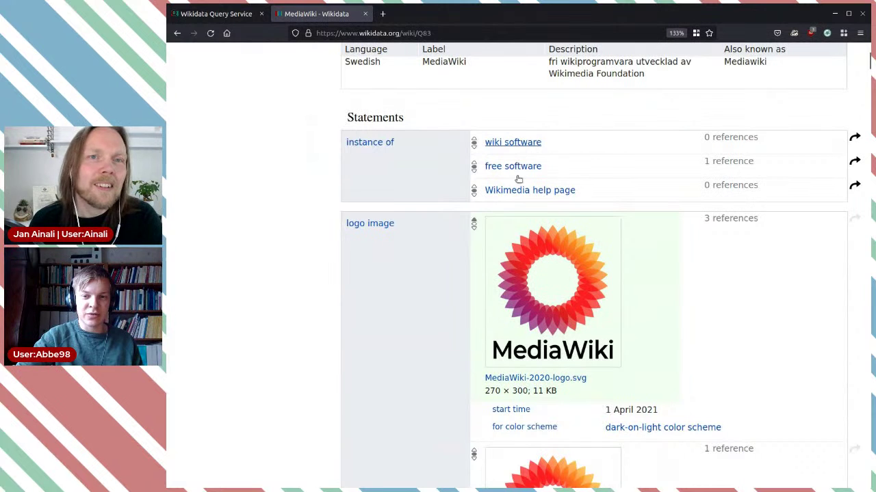
scroll(655, 217, down, 2)
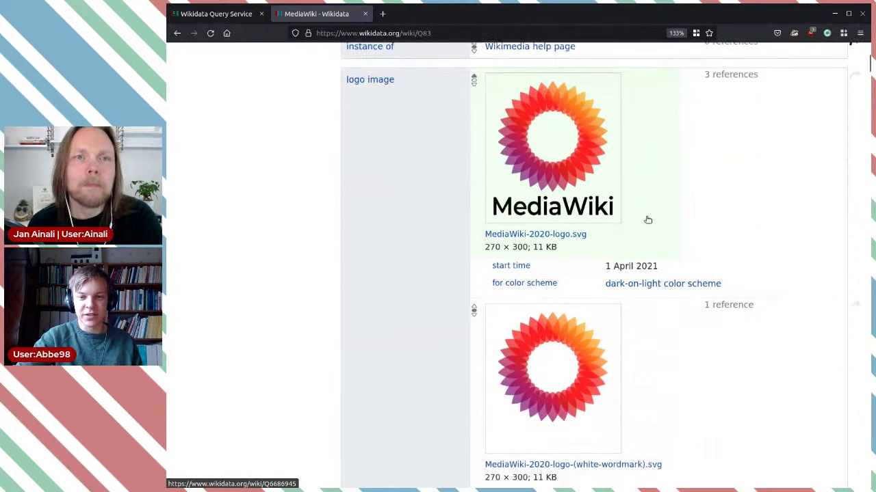
scroll(547, 137, down, 8)
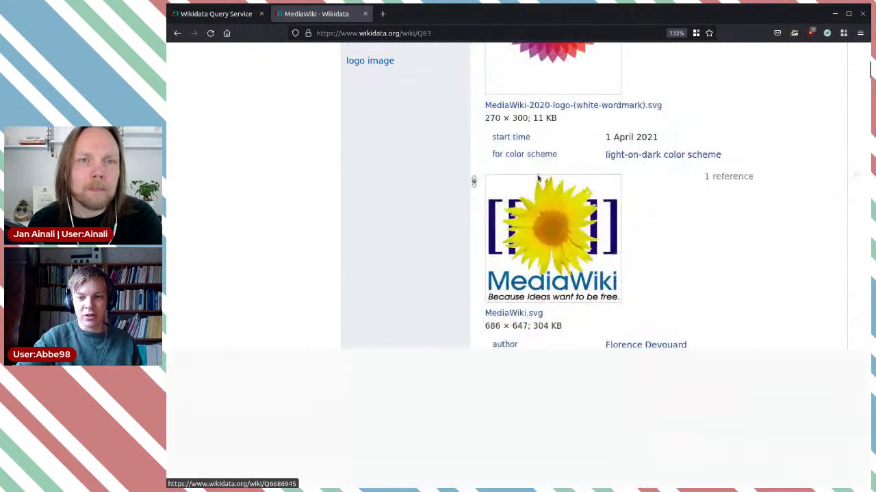
scroll(546, 178, up, 3)
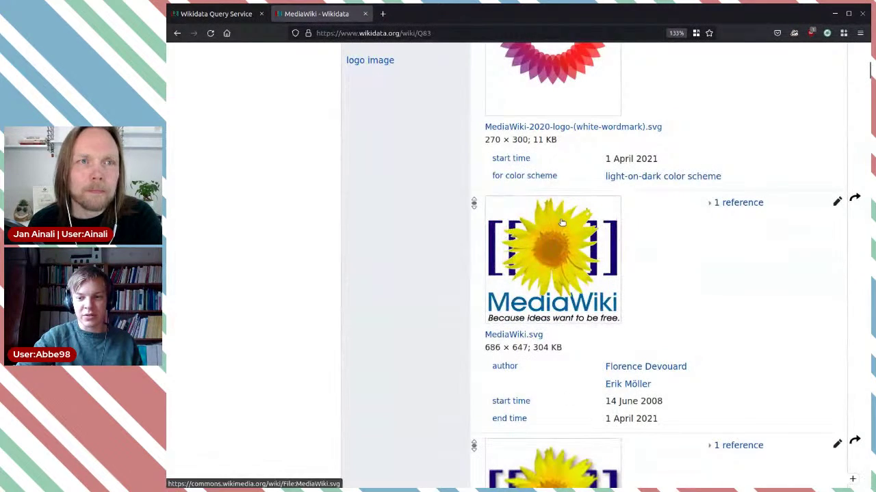
scroll(561, 222, down, 2)
scroll(564, 212, down, 6)
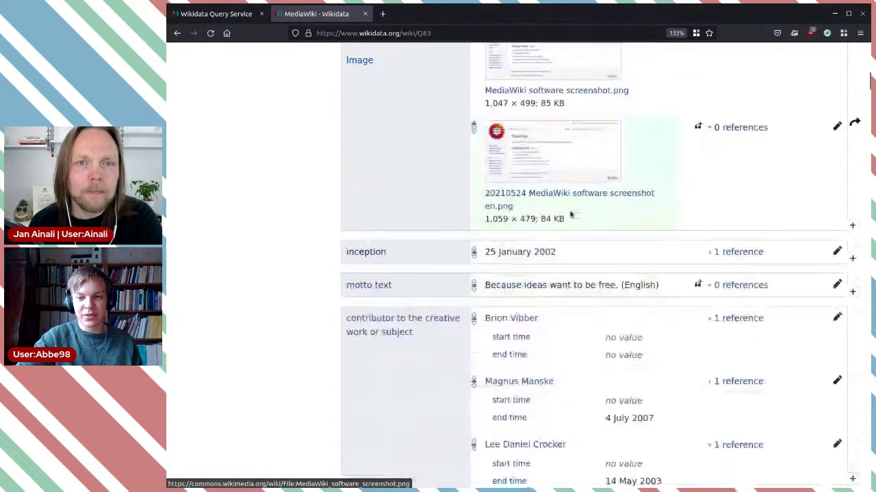
scroll(569, 208, up, 1)
scroll(588, 253, down, 3)
scroll(565, 177, up, 1)
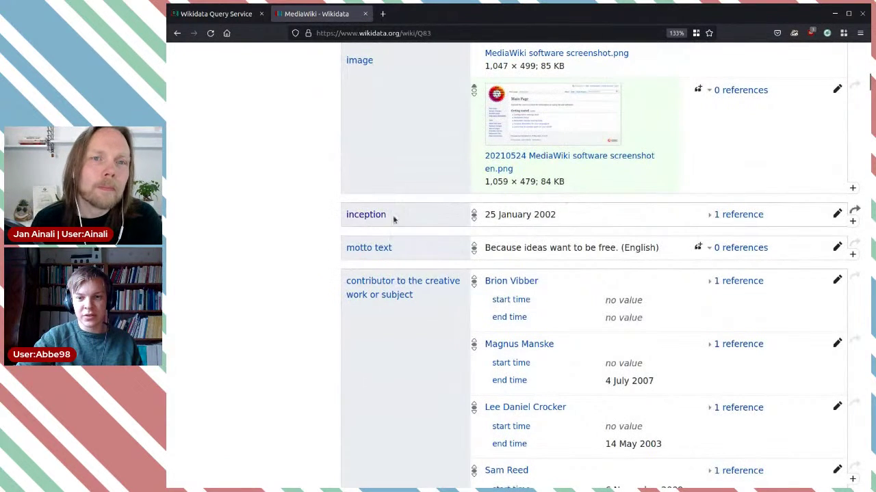
scroll(593, 246, down, 2)
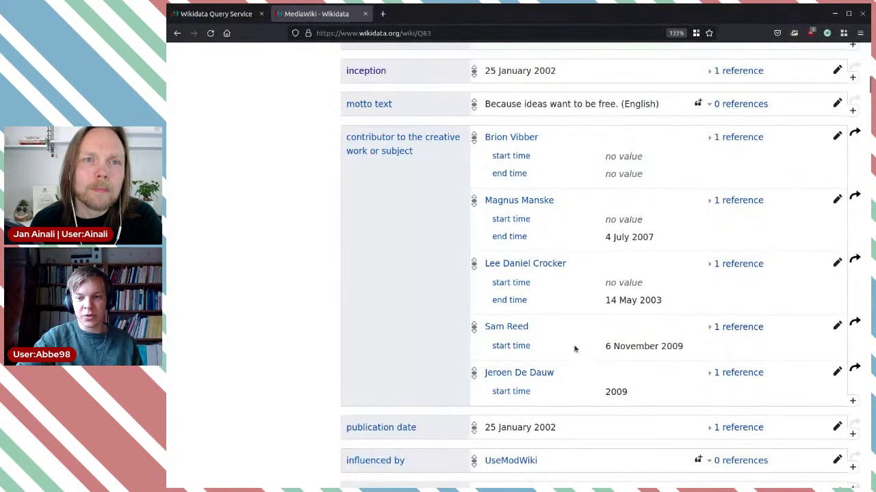
scroll(572, 352, down, 3)
scroll(569, 318, down, 2)
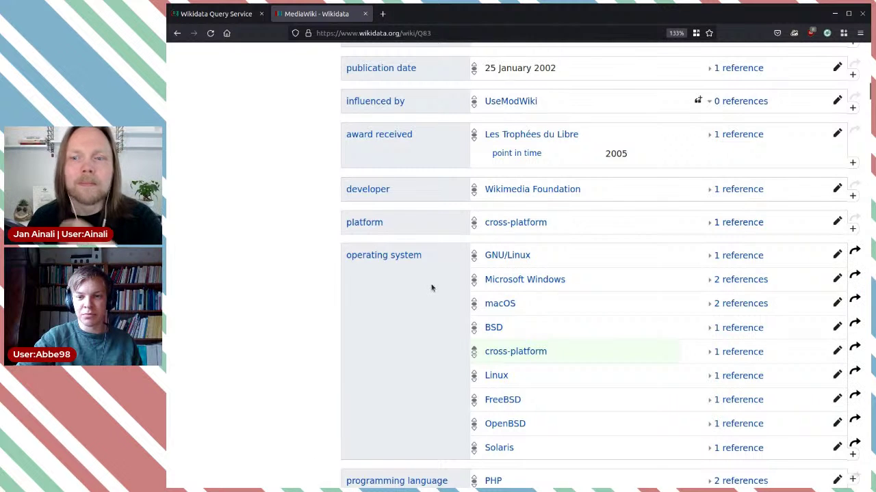
scroll(432, 281, down, 3)
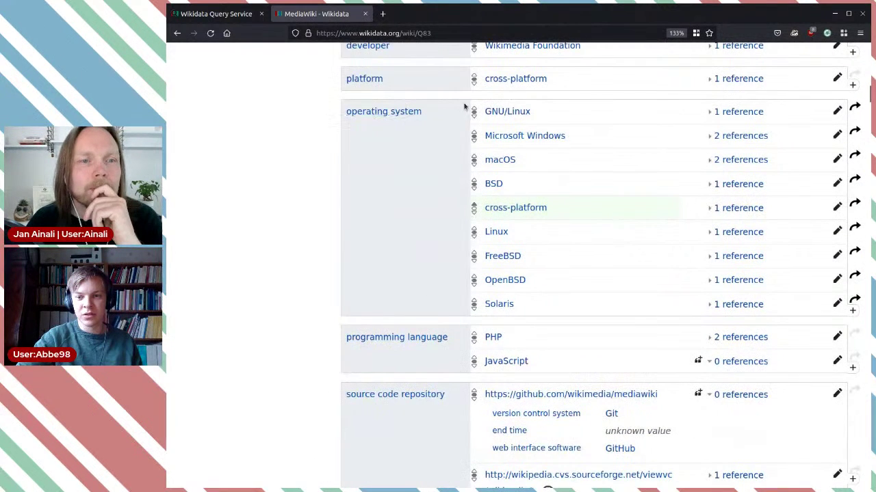
Step: Examine the source code repository statements of the MediaWiki item, including their version control system and web interface software qualifiers
scroll(363, 205, down, 4)
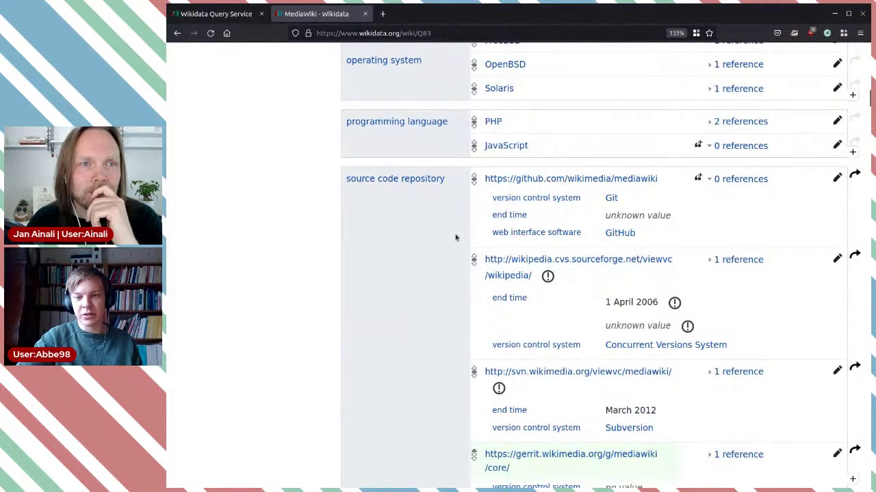
scroll(455, 236, down, 2)
scroll(452, 171, down, 1)
scroll(500, 128, up, 3)
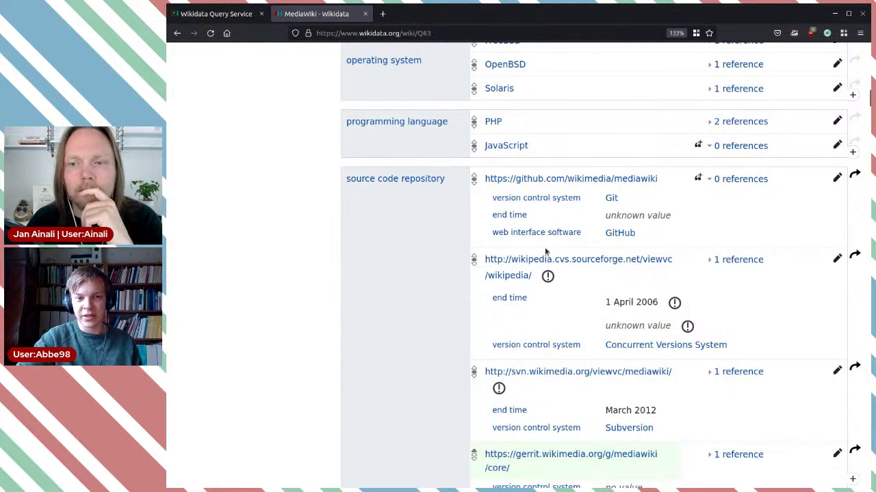
scroll(623, 251, down, 3)
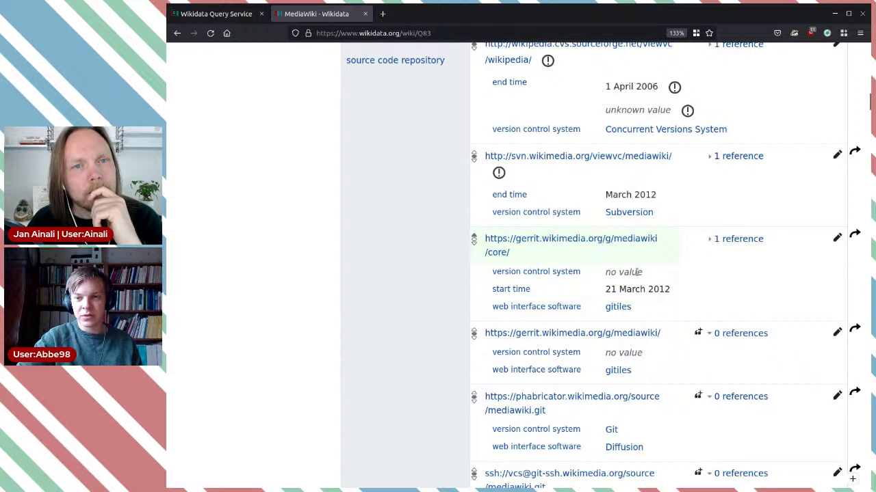
scroll(638, 273, up, 3)
scroll(637, 274, down, 5)
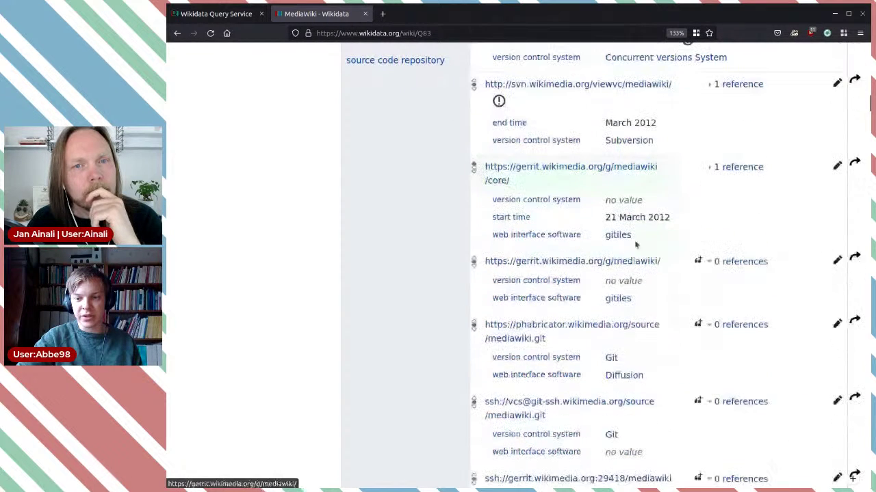
drag(613, 203, 643, 203)
click(690, 201)
scroll(688, 199, down, 3)
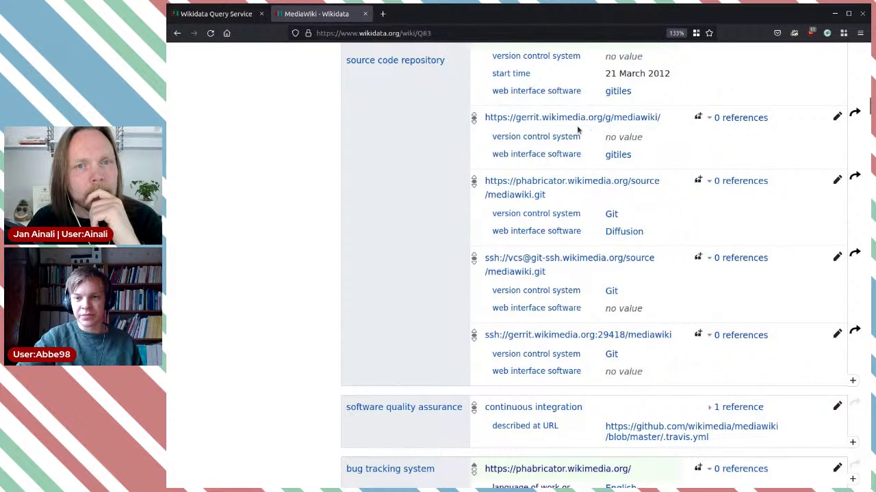
scroll(638, 135, up, 2)
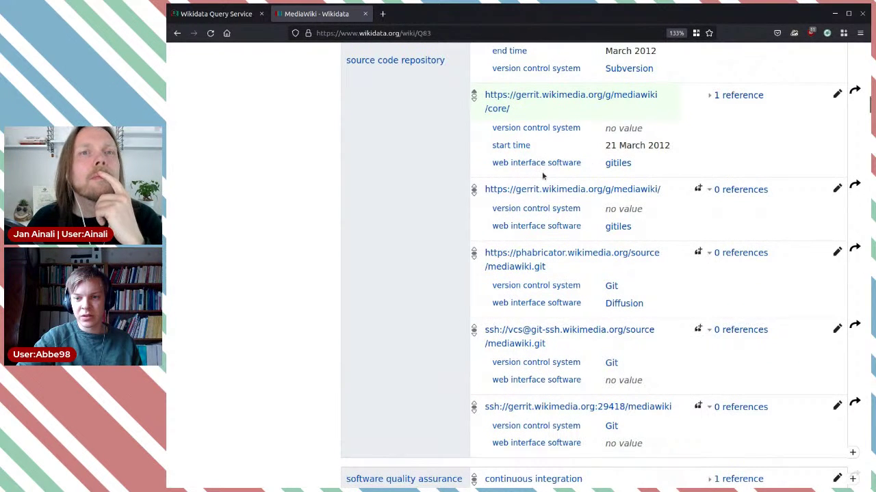
scroll(662, 305, down, 6)
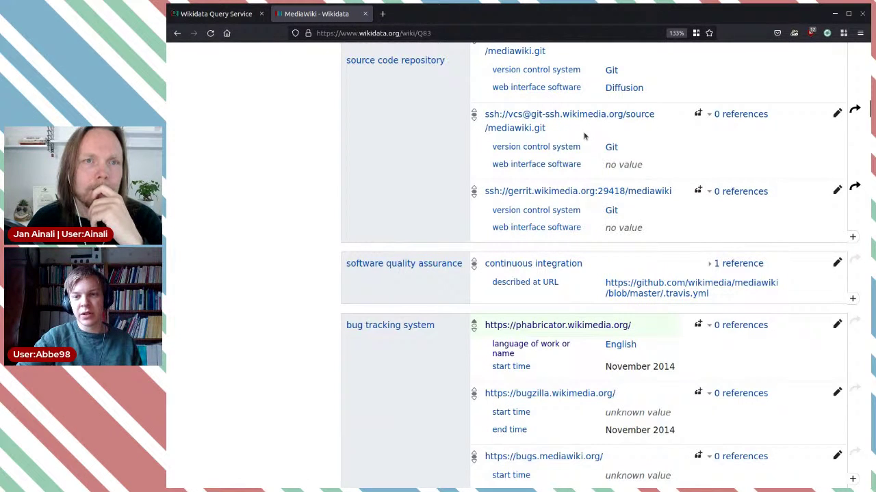
scroll(591, 145, up, 5)
scroll(591, 142, up, 3)
scroll(585, 225, up, 4)
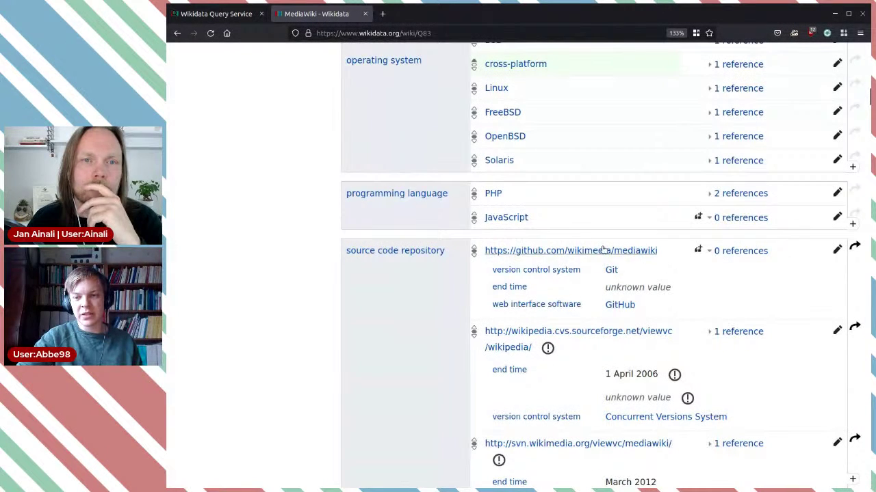
Step: Look over the bug tracking system statements and the full list of software version identifiers on the MediaWiki item
scroll(639, 280, down, 10)
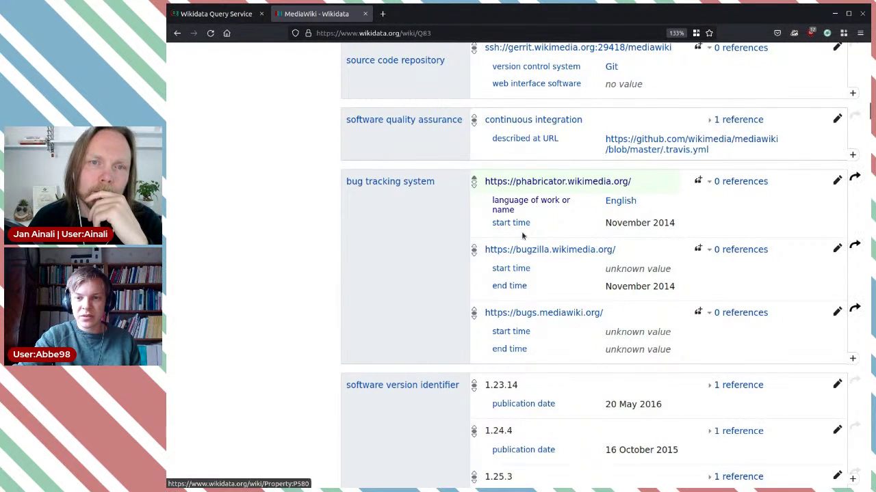
scroll(575, 261, down, 1)
scroll(577, 266, down, 15)
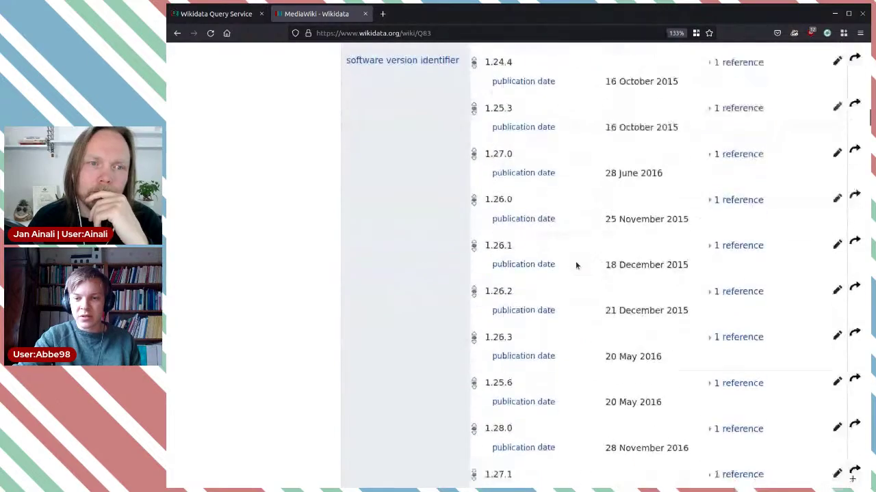
scroll(576, 258, down, 20)
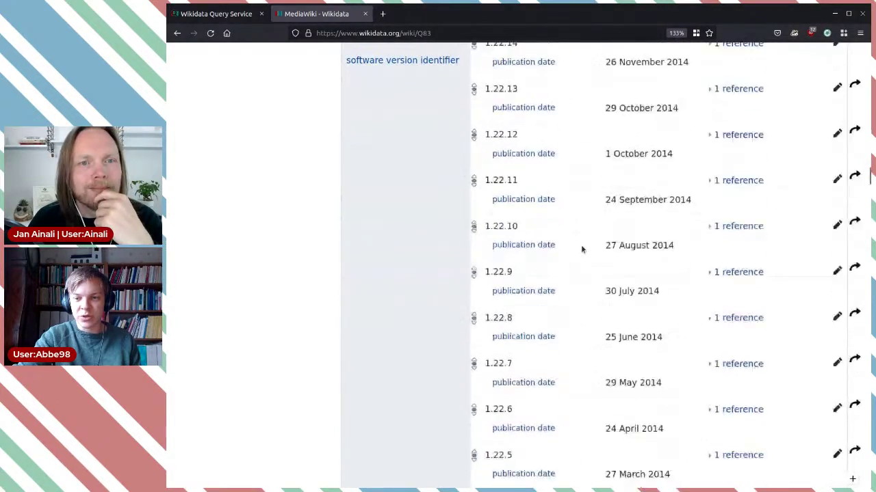
scroll(589, 245, down, 20)
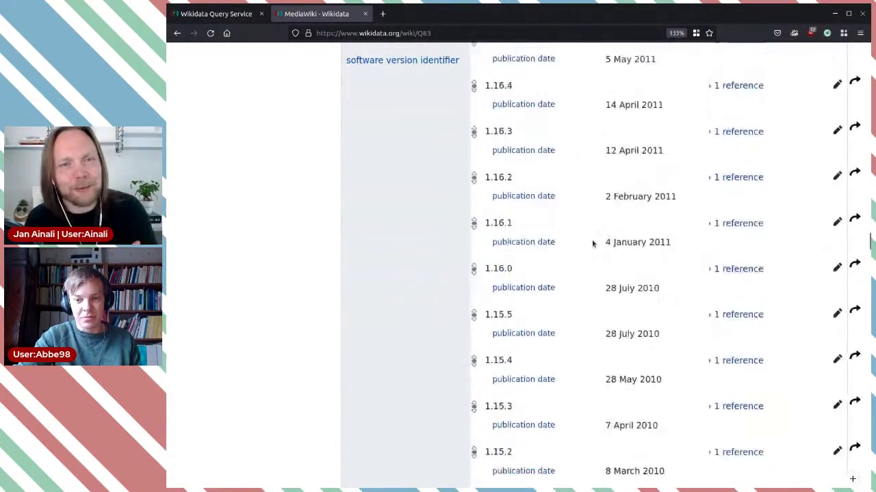
scroll(588, 249, down, 20)
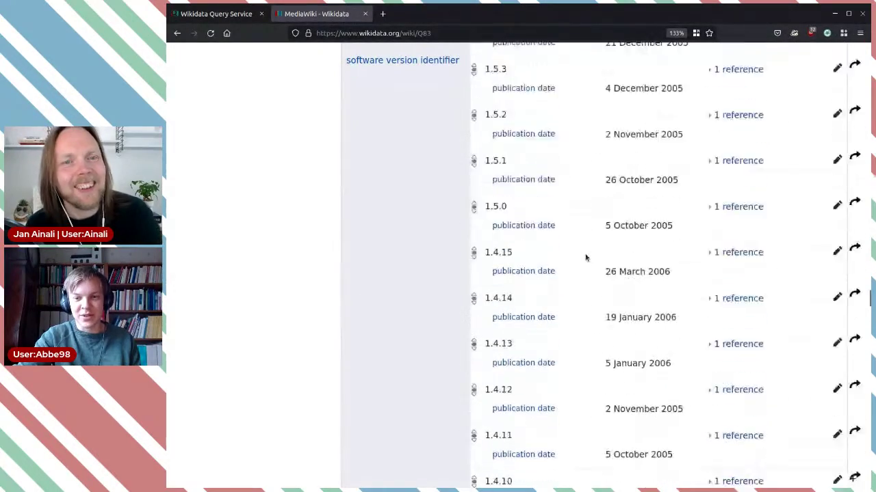
scroll(589, 253, down, 20)
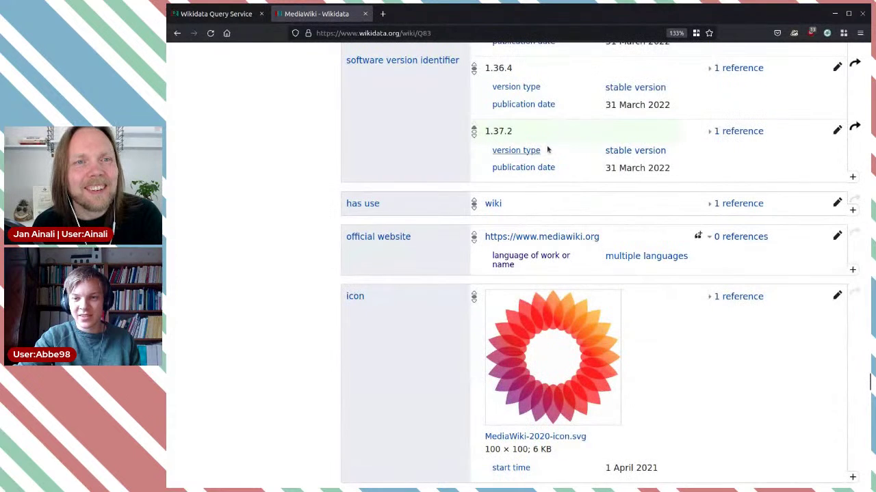
Step: Review the remaining MediaWiki statements, from official website and icon through copyright license and mailing list archive to the identifiers
scroll(632, 173, down, 2)
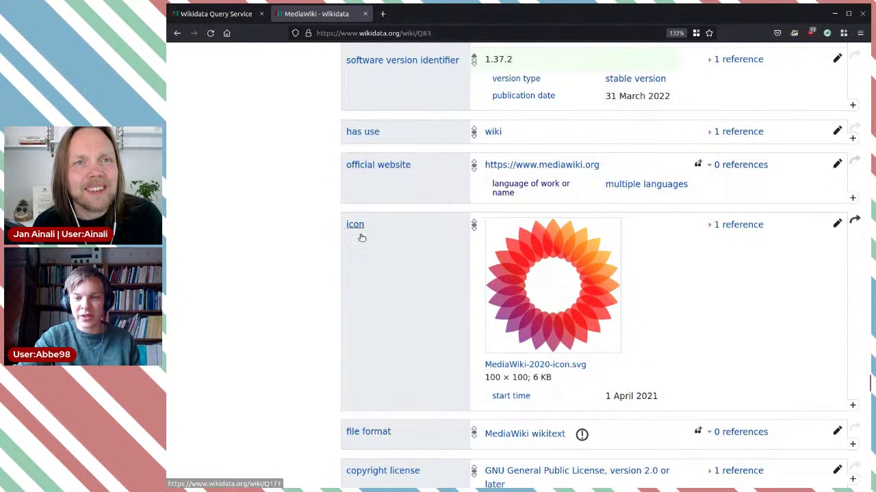
scroll(581, 274, down, 6)
scroll(611, 274, down, 2)
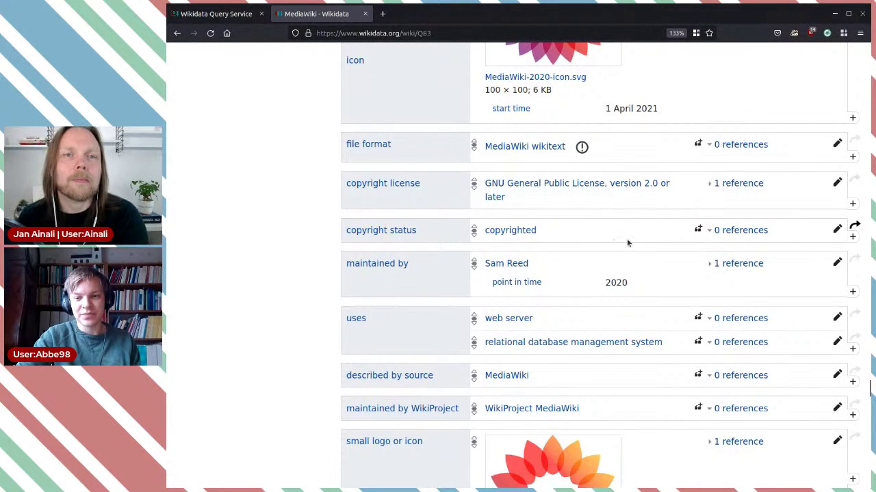
scroll(611, 241, down, 2)
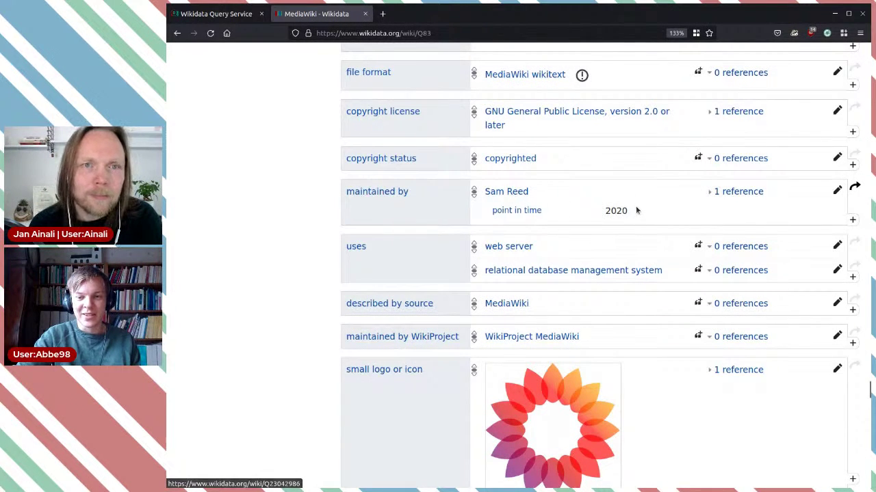
scroll(649, 270, down, 2)
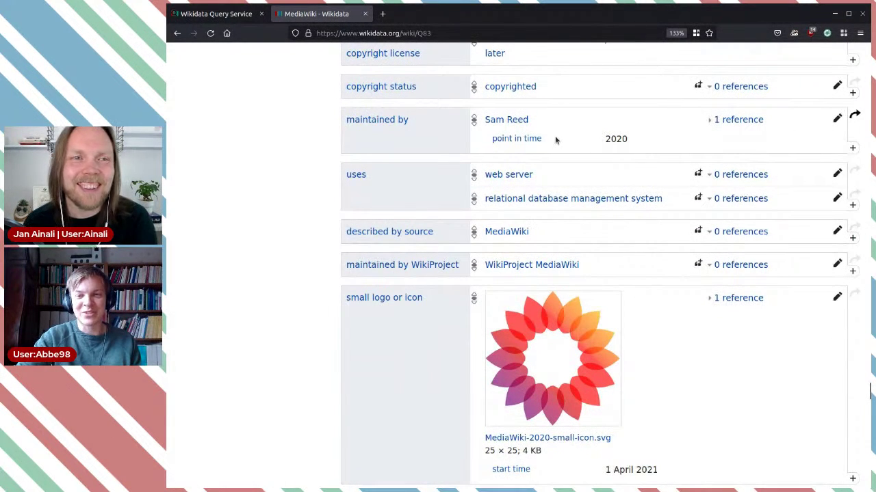
scroll(639, 293, down, 6)
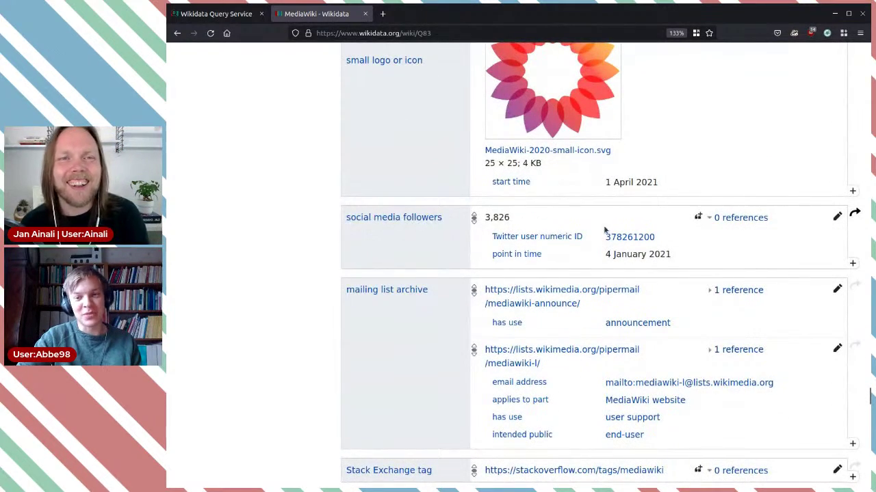
scroll(608, 240, down, 5)
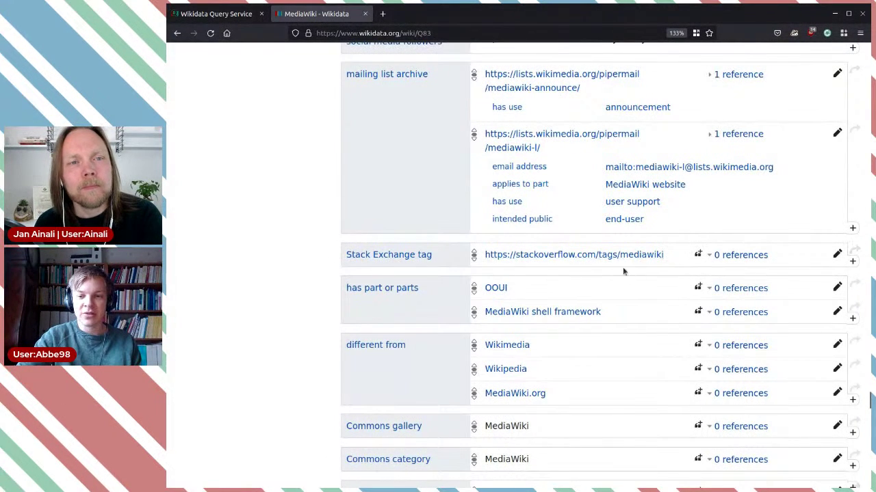
scroll(559, 303, down, 3)
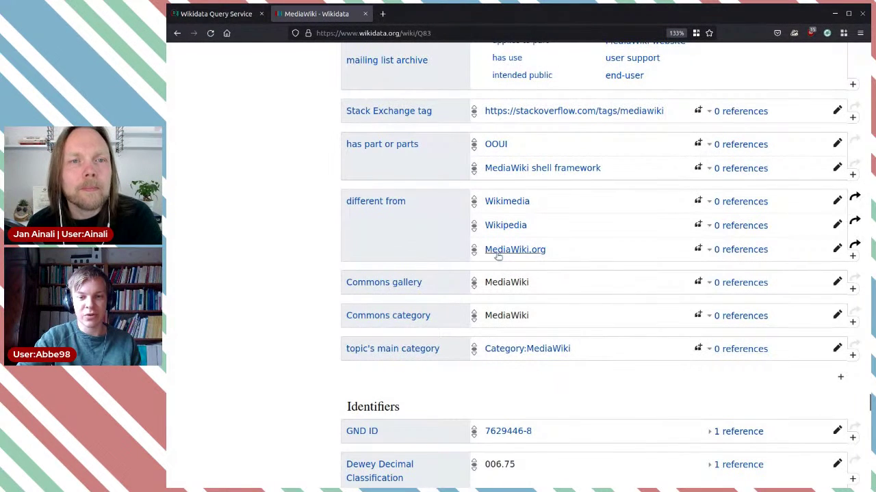
scroll(677, 304, down, 4)
scroll(675, 304, up, 2)
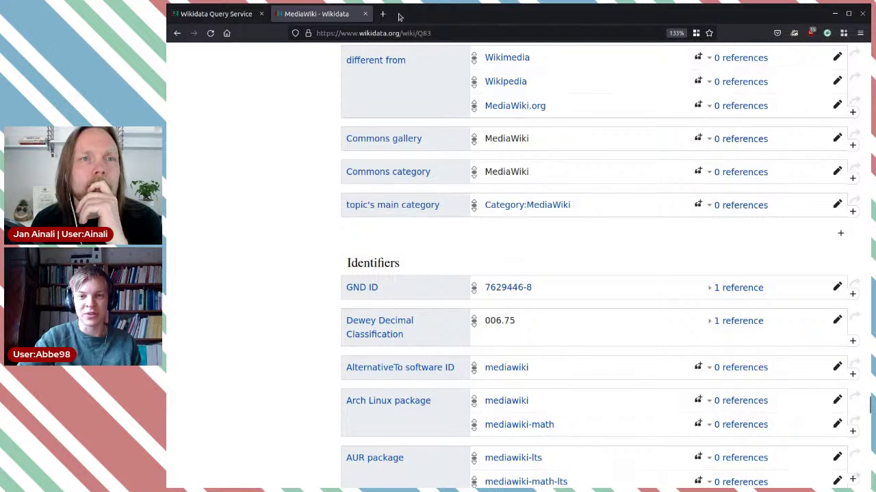
Step: Find the account's Glaciers user subpage through the Wikidata search and open its "Glaciers with most statements" query
drag(868, 405, 776, 80)
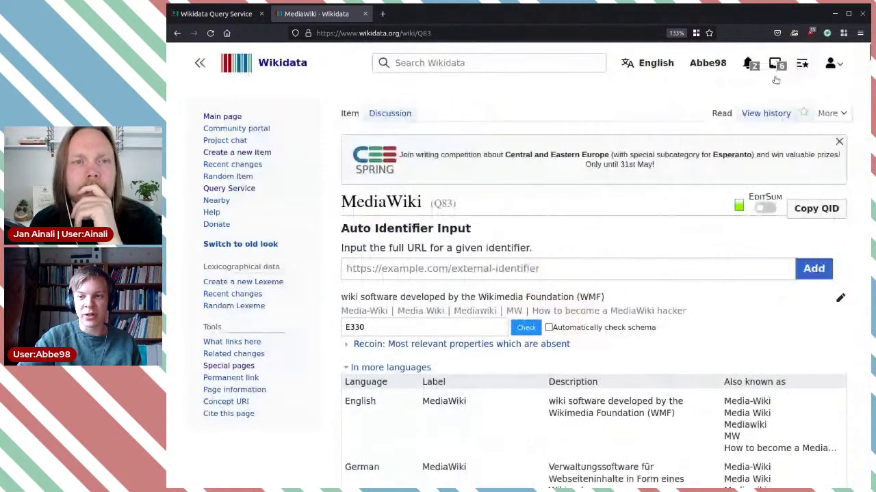
click(495, 63)
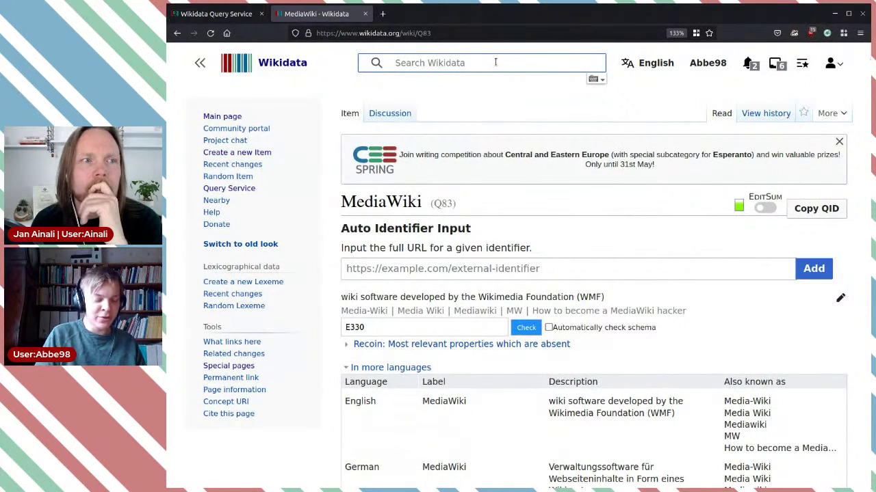
text(User:)
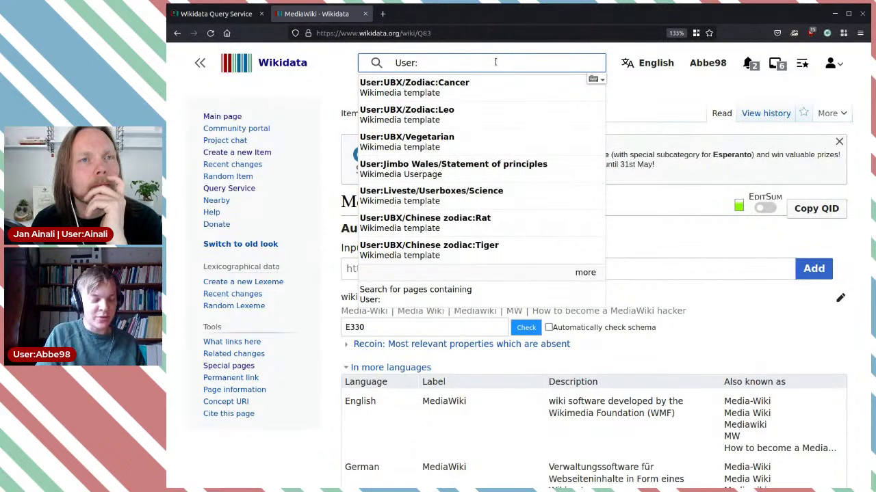
text(Abbe98/)
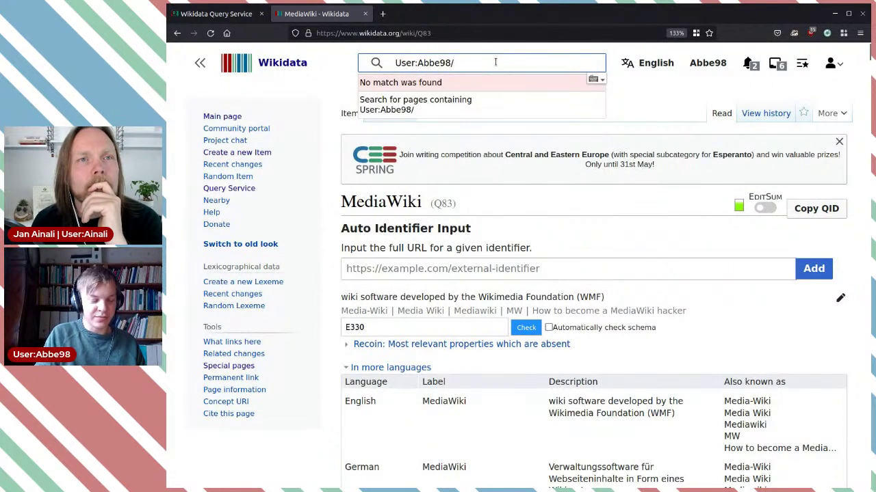
text(Glaciers)
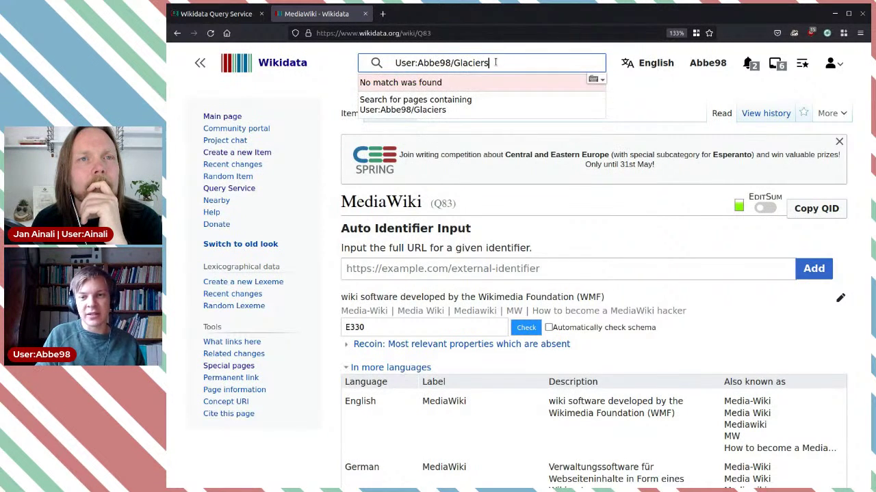
key(Return)
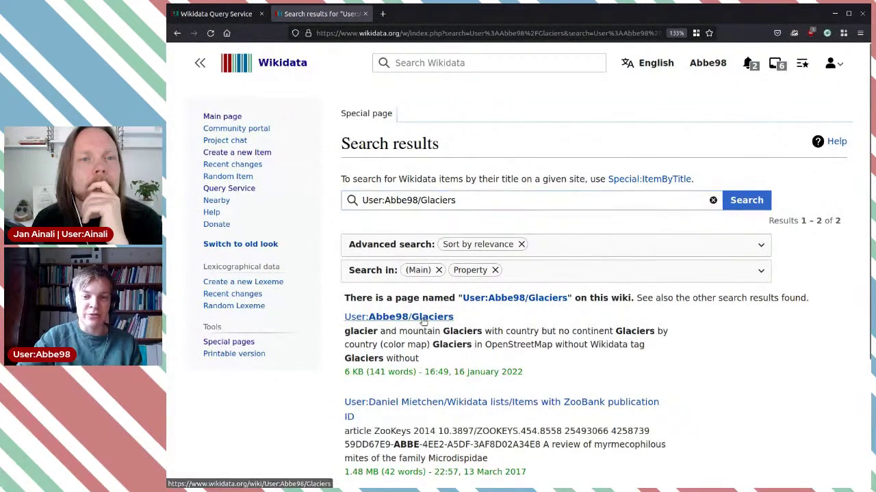
click(425, 319)
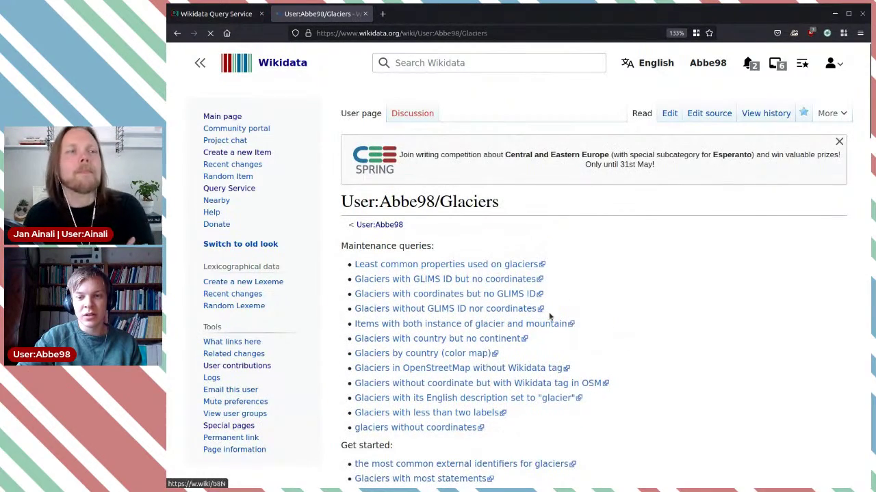
scroll(660, 383, down, 2)
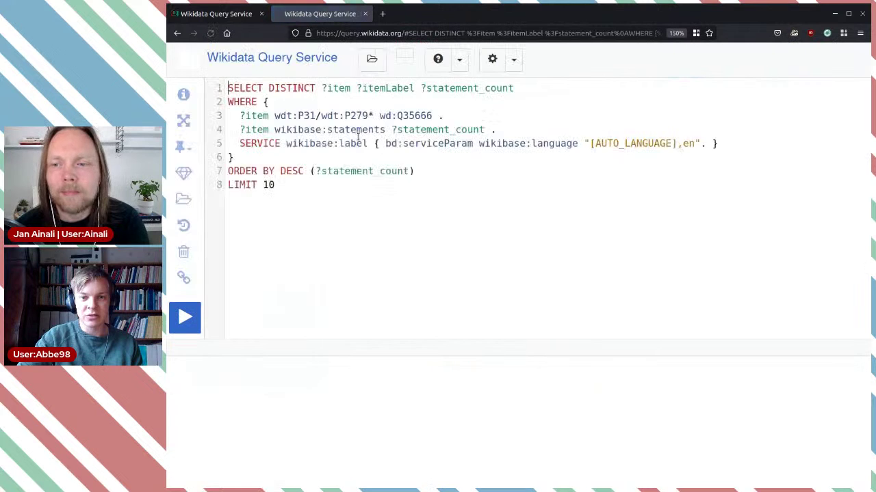
Step: Replace the glacier class in the query with free software (Q341) and run it
double_click(409, 117)
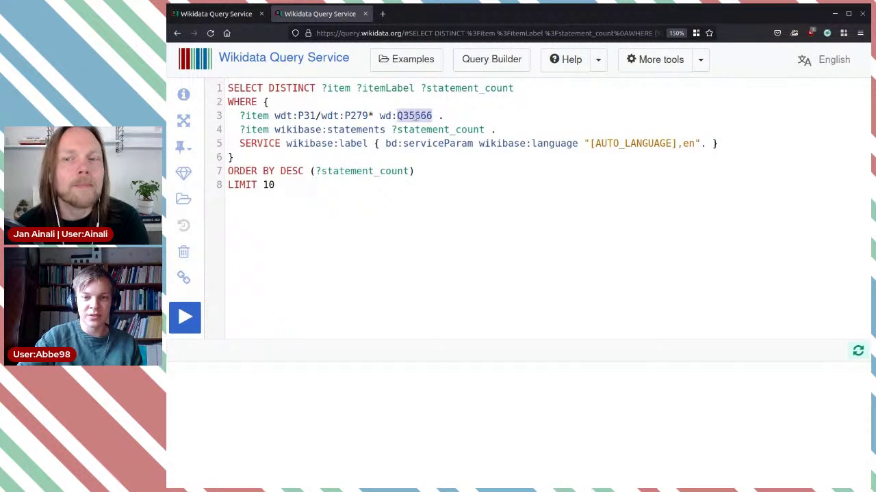
key(BackSpace)
key(ctrl+space)
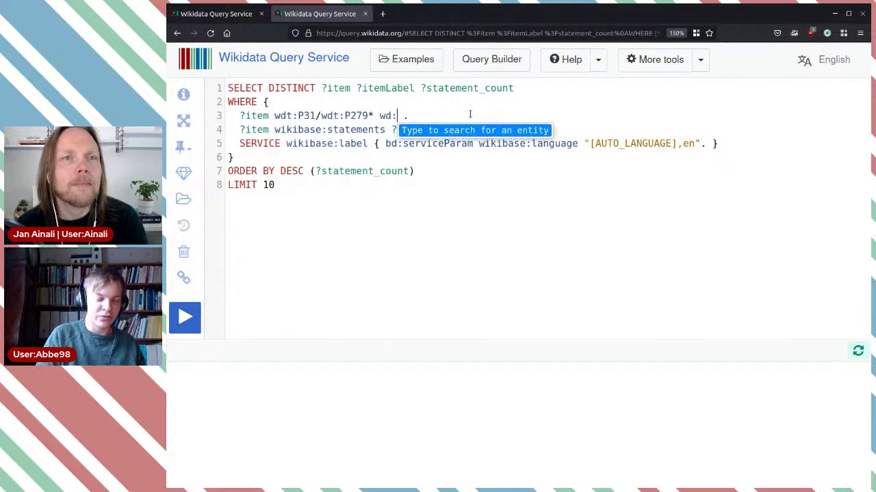
text(free soft)
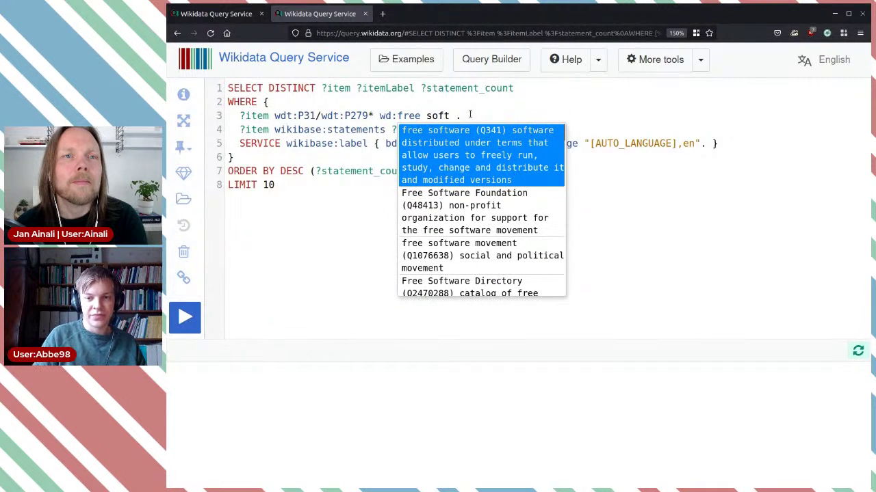
key(Return)
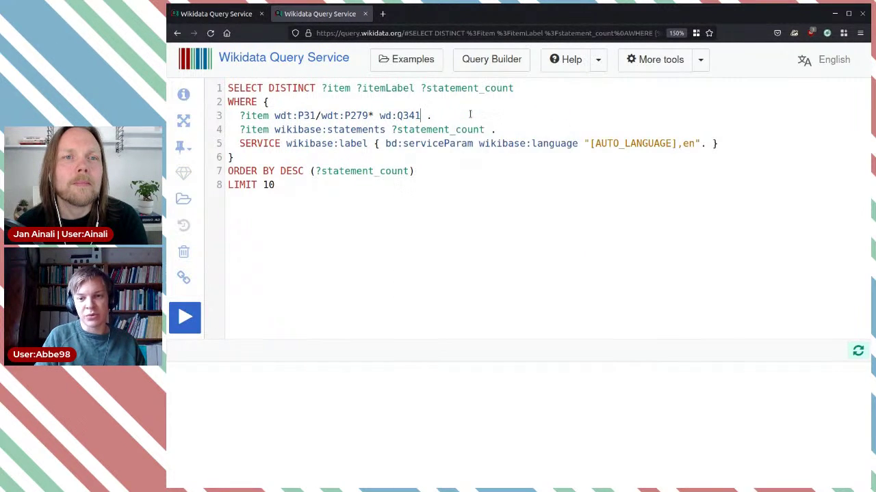
click(186, 316)
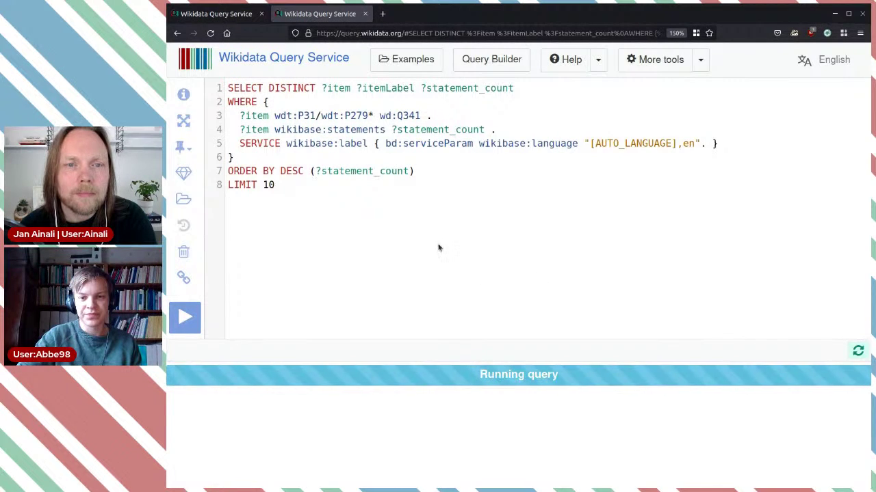
Step: Examine the query's LIMIT clause and wikibase:statements line alongside the resulting free software items and their statement counts
drag(299, 185, 221, 185)
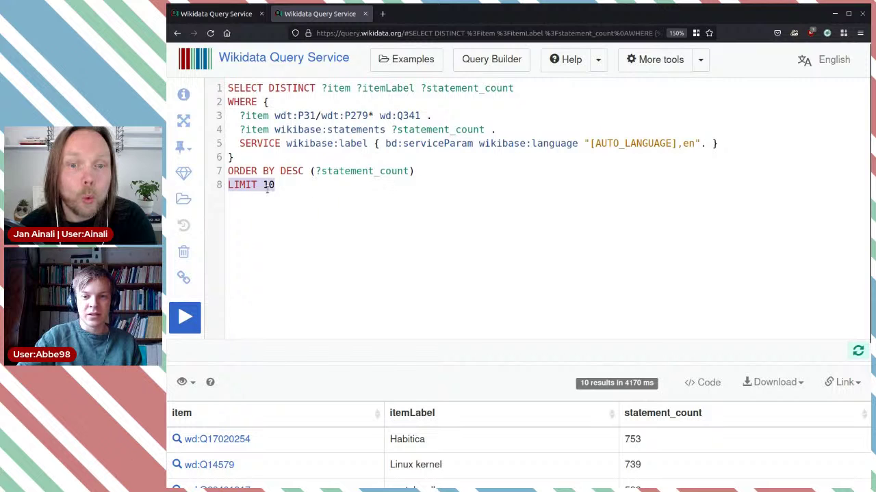
click(325, 208)
scroll(335, 217, down, 2)
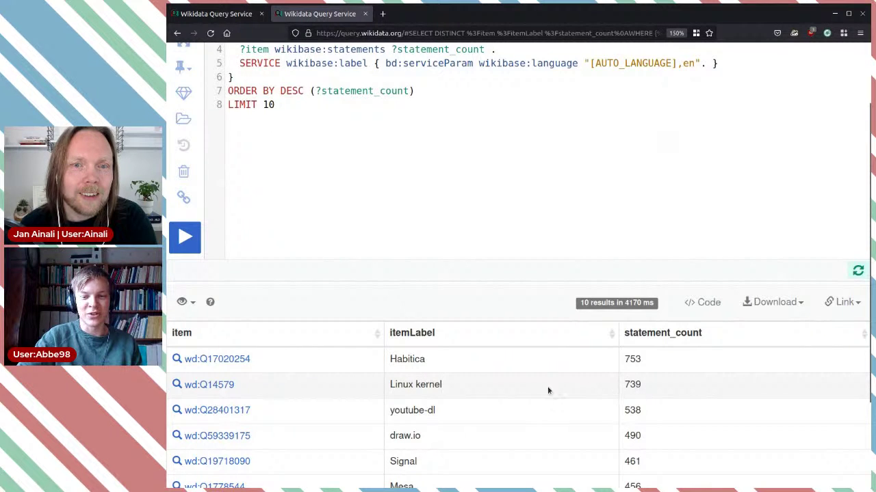
scroll(530, 381, up, 2)
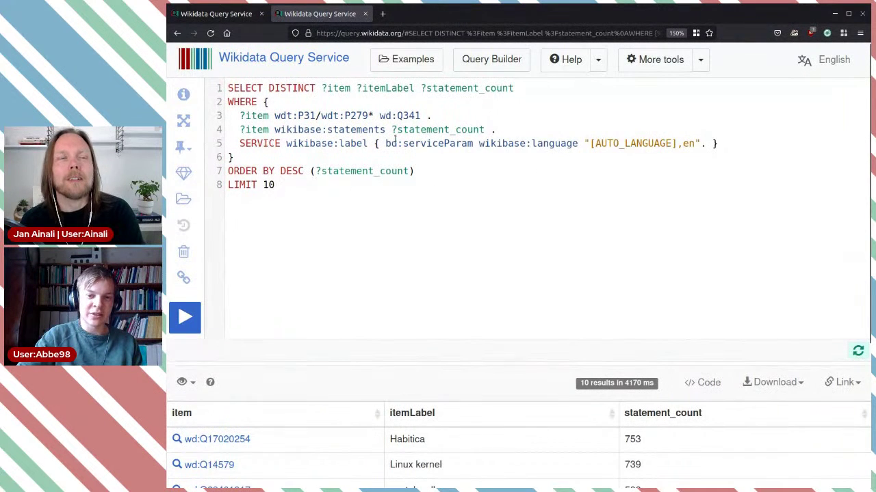
drag(502, 130, 239, 130)
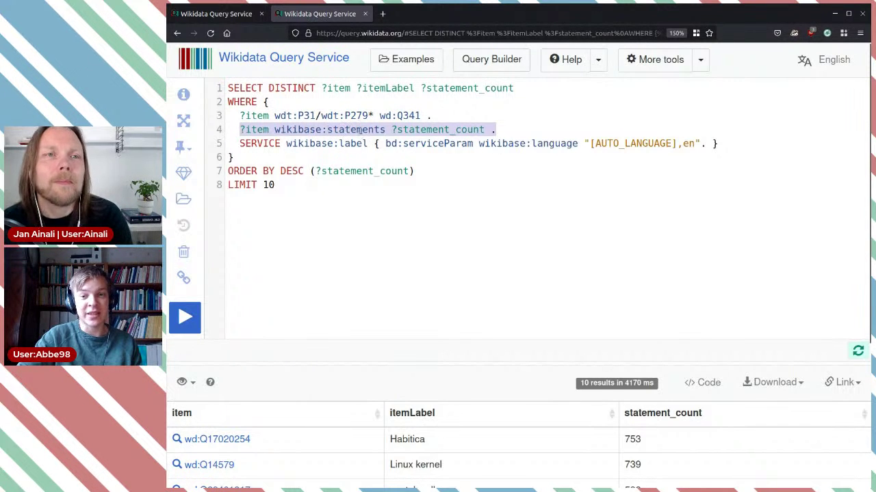
double_click(359, 130)
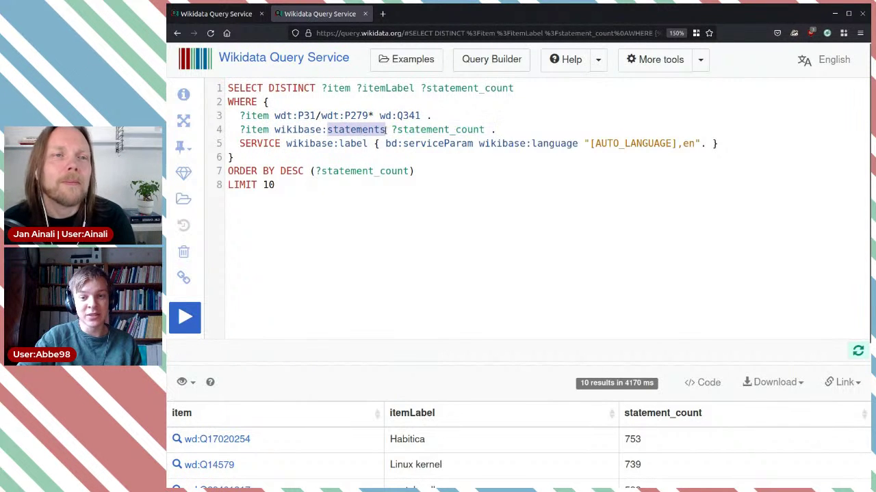
double_click(463, 129)
click(517, 130)
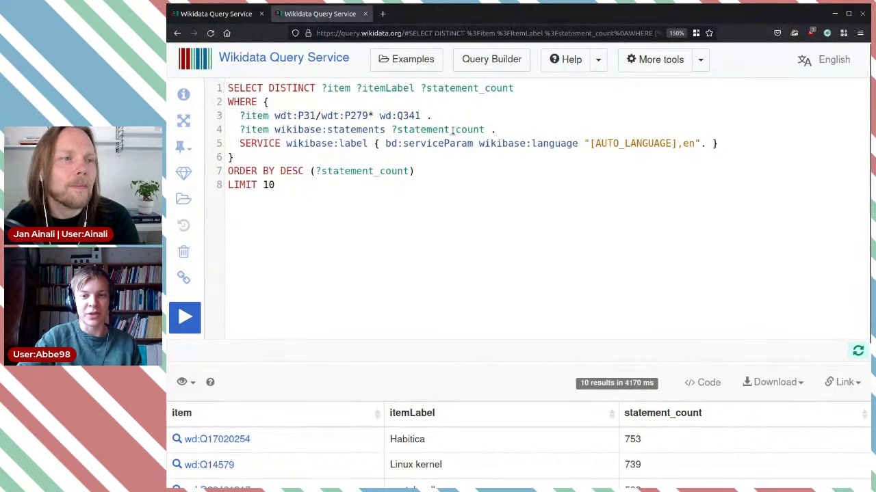
click(518, 119)
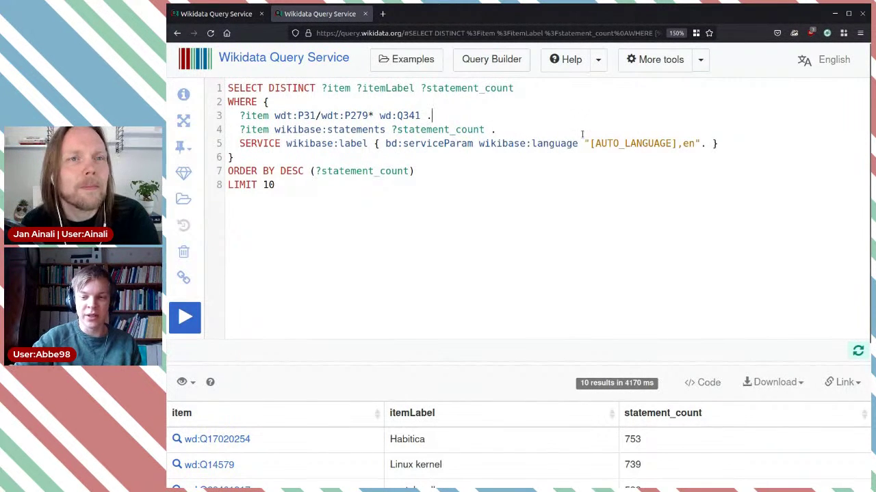
scroll(547, 191, down, 3)
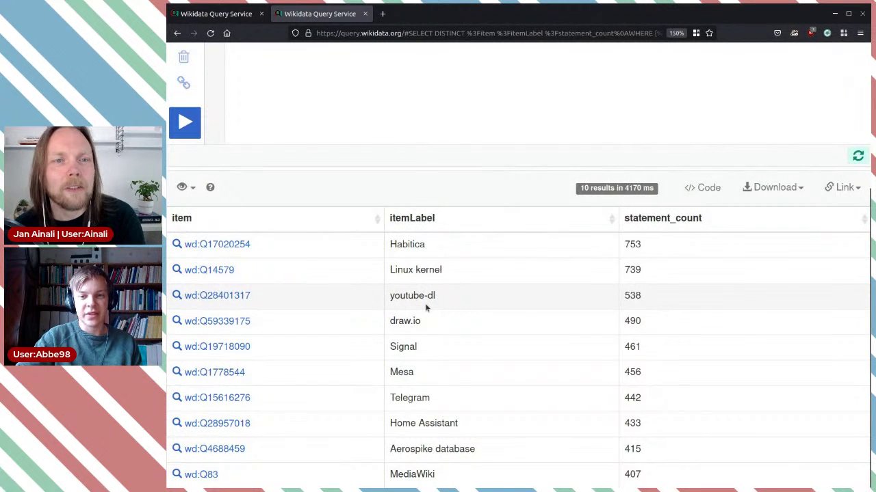
scroll(431, 301, up, 3)
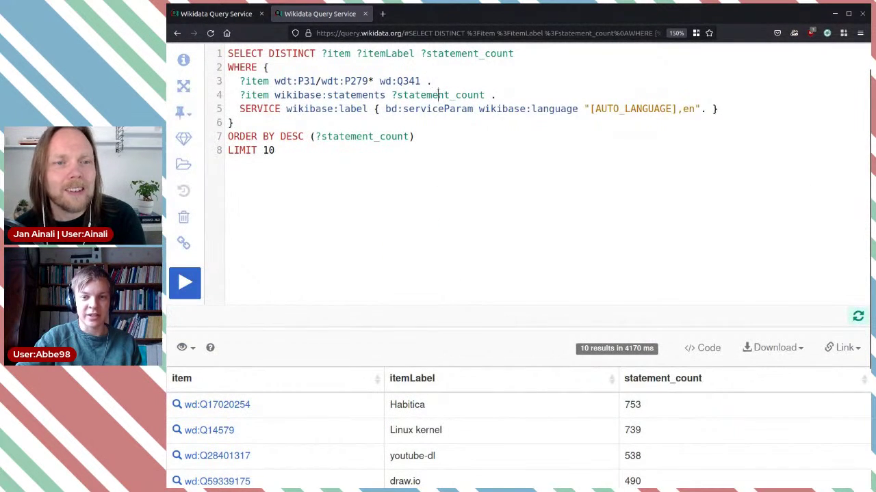
scroll(467, 288, down, 3)
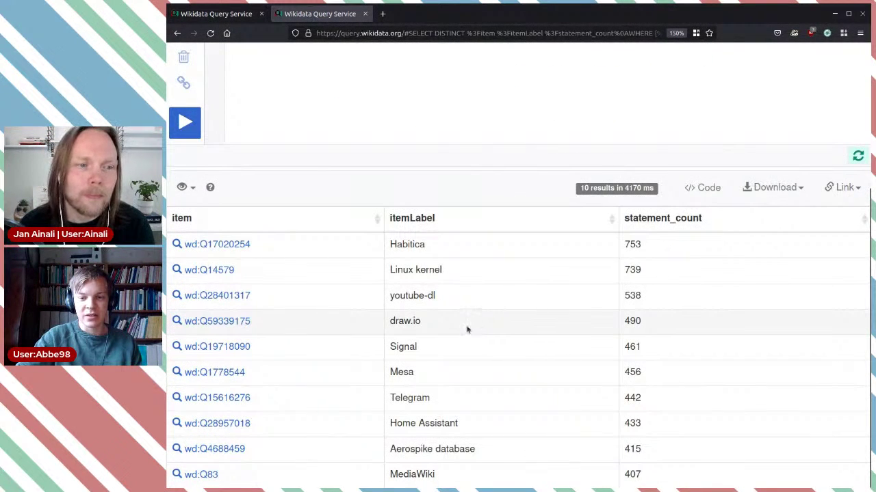
Step: Raise the query's result limit to 100 and run it again
scroll(448, 335, up, 3)
text(00)
key(ctrl+Return)
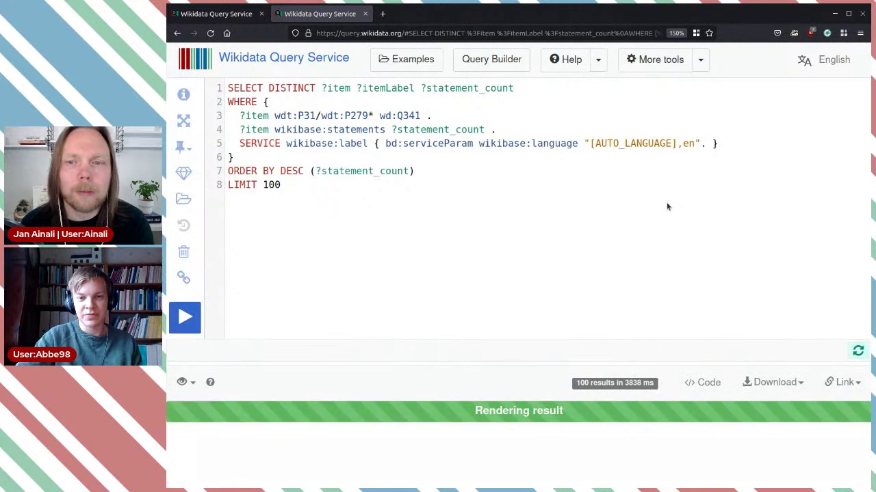
Step: Open the Linux kernel item from the query results in a separate tab
scroll(571, 233, down, 5)
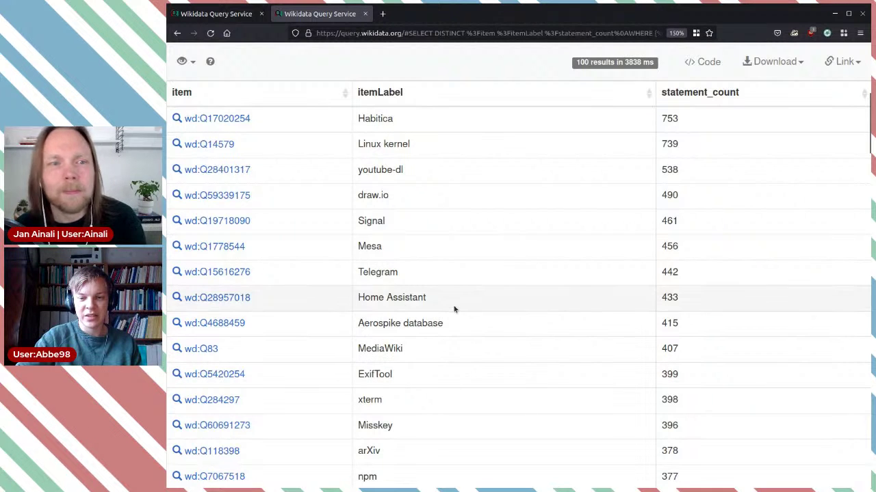
scroll(431, 274, up, 3)
scroll(412, 305, down, 2)
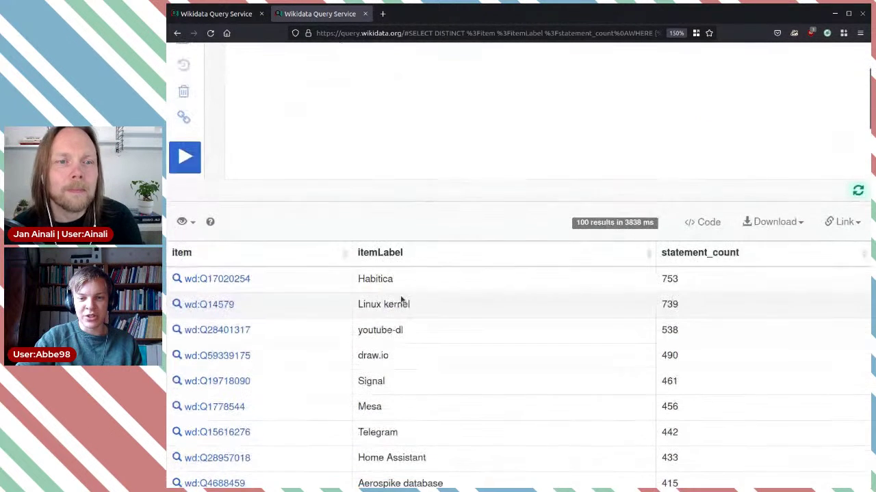
middle_click(232, 312)
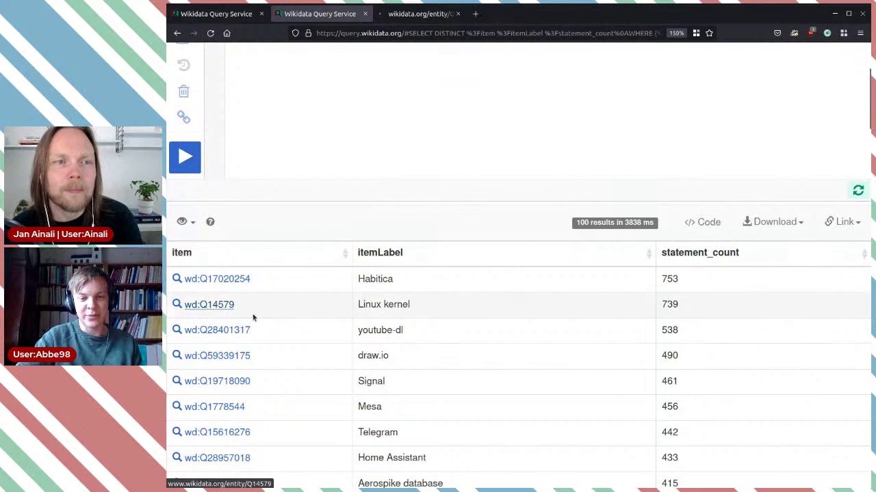
Step: Look through the rest of the results, open the Konsole item in a separate tab, and switch to the Linux kernel item
scroll(538, 311, down, 5)
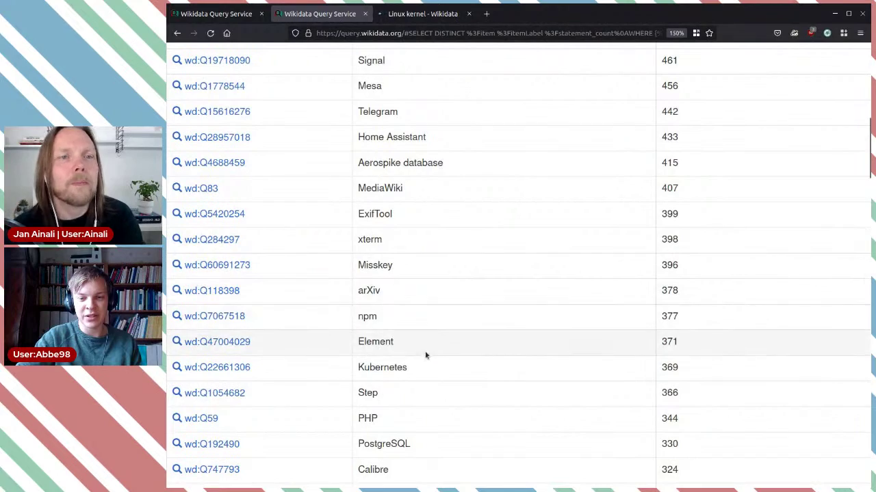
scroll(434, 338, down, 3)
scroll(434, 338, down, 4)
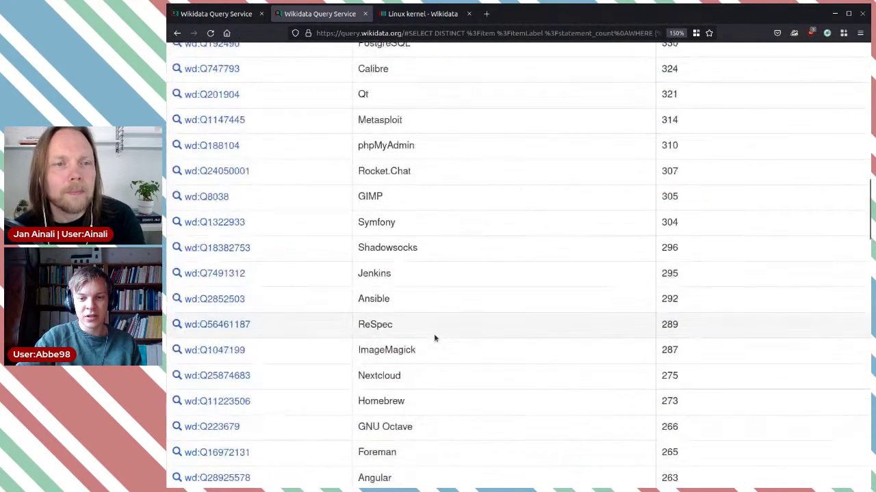
scroll(424, 312, down, 4)
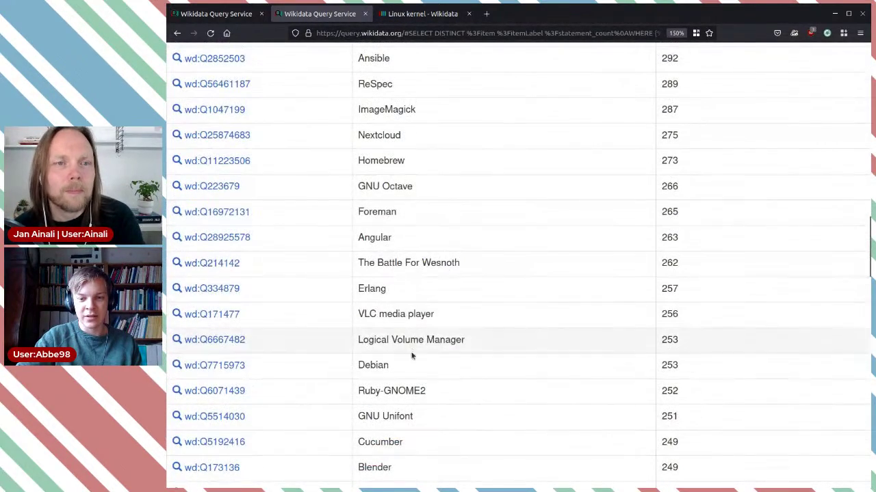
scroll(468, 284, down, 18)
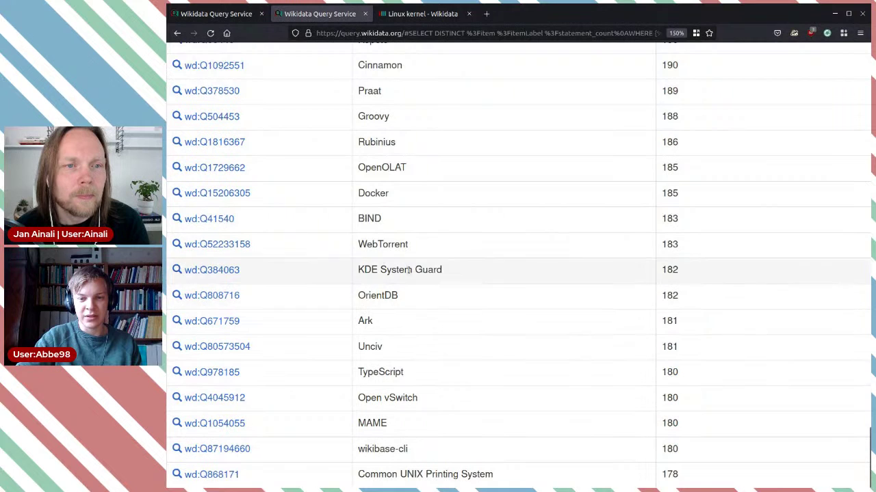
scroll(434, 268, up, 5)
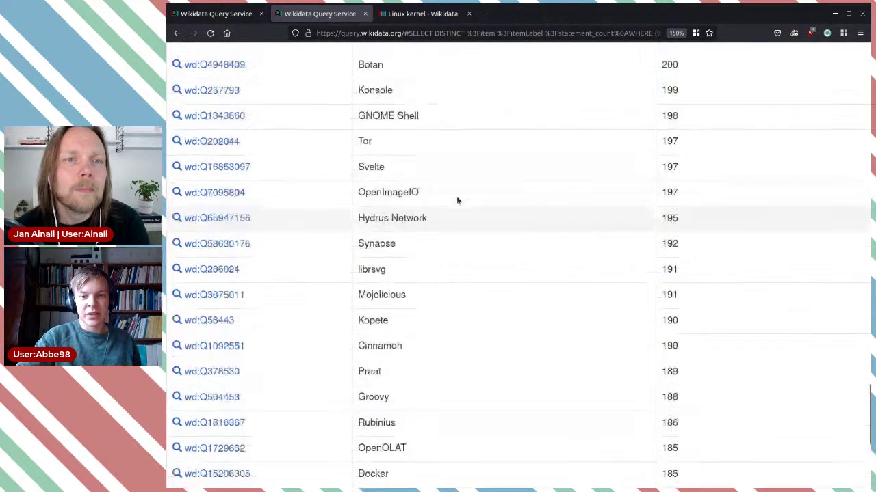
scroll(457, 195, up, 2)
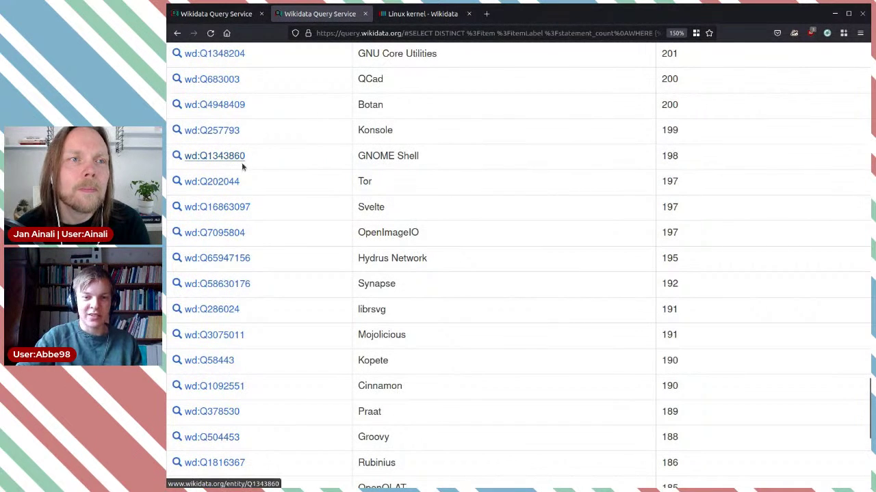
middle_click(237, 131)
drag(406, 141, 356, 130)
click(433, 135)
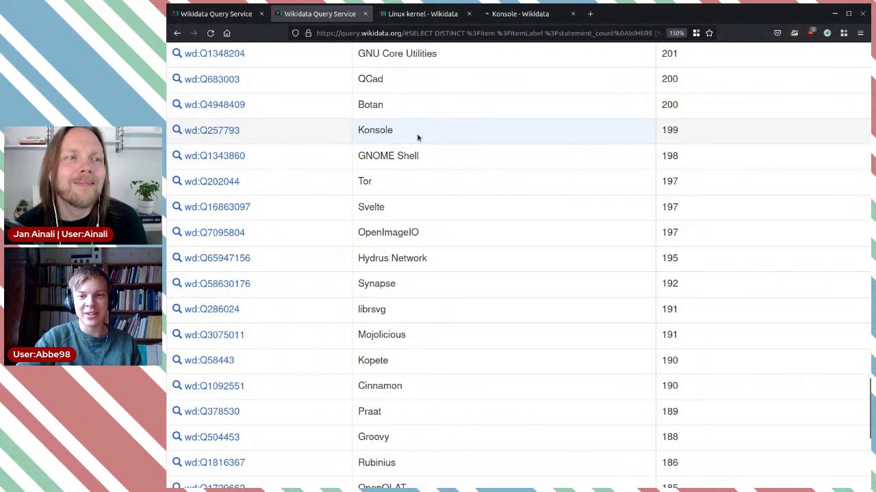
click(417, 14)
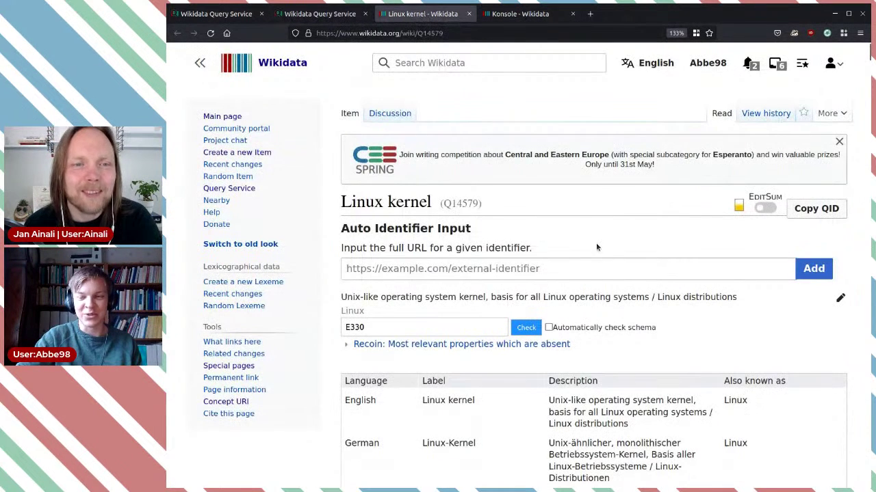
Step: Examine the instance of statements on the Linux kernel item, including collaborative work and project
scroll(596, 247, down, 6)
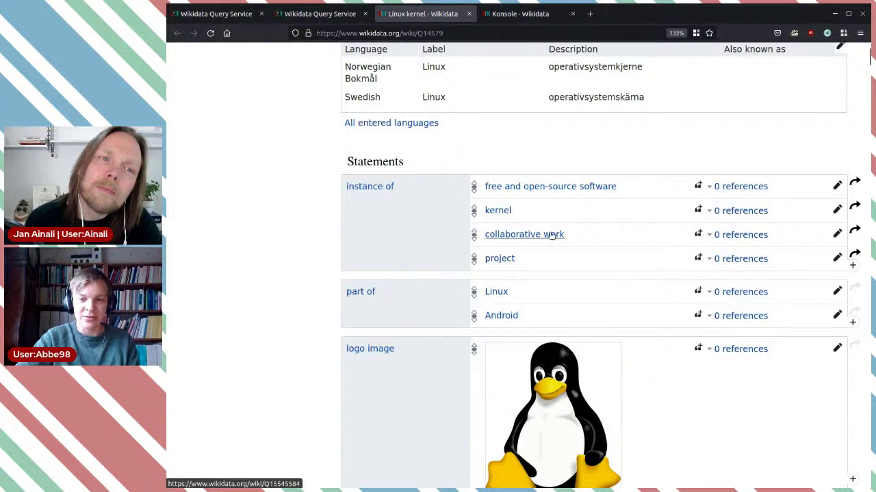
triple_click(577, 237)
click(585, 256)
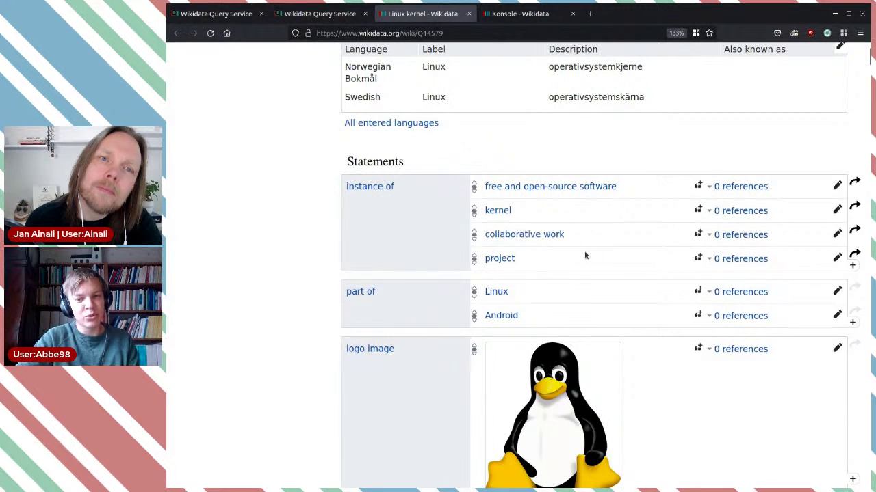
triple_click(576, 270)
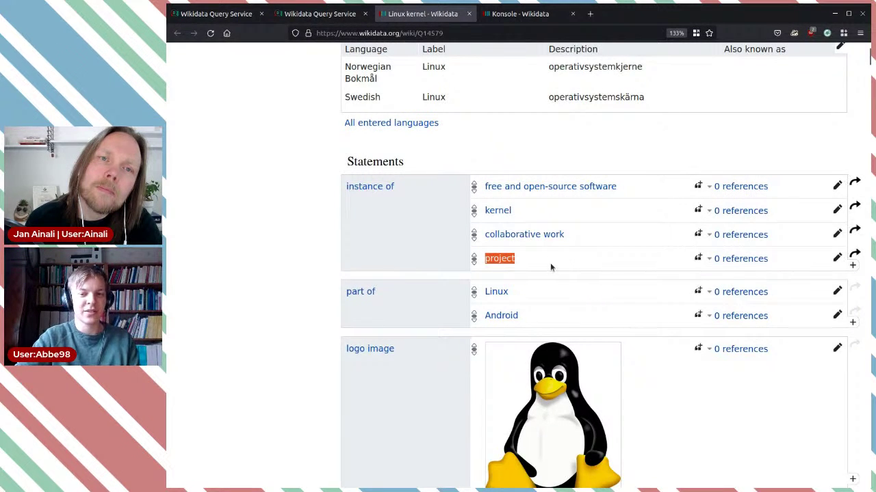
click(548, 259)
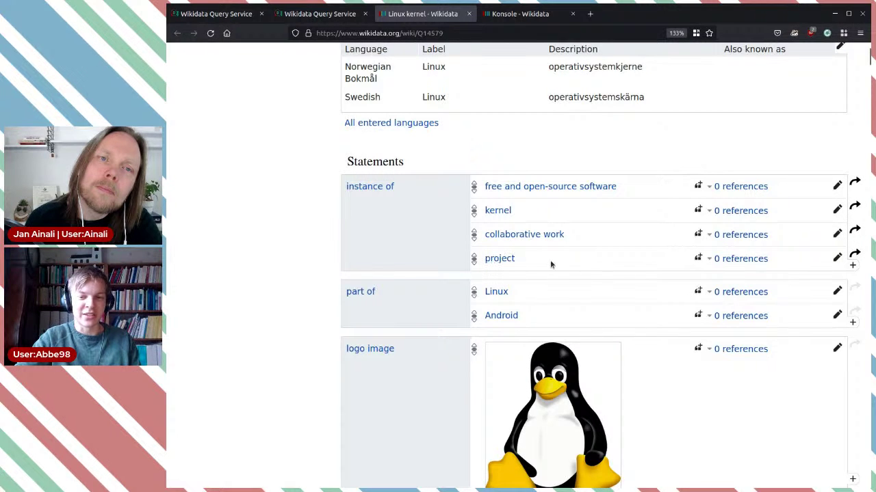
Step: Examine the Linux and Android values in the Linux kernel item's part of statement
scroll(669, 238, down, 2)
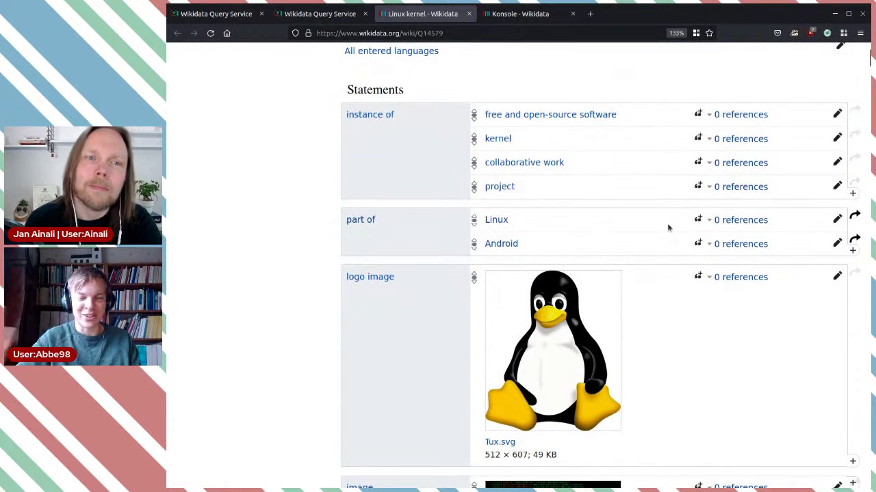
scroll(649, 189, down, 2)
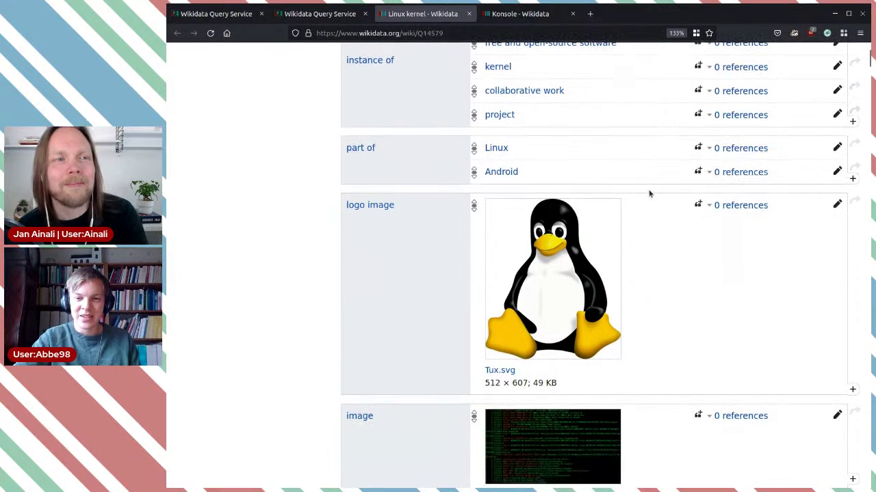
drag(524, 148, 483, 148)
click(551, 150)
mouse_move(555, 168)
mouse_down()
mouse_move(549, 162)
mouse_move(546, 178)
mouse_up()
click(556, 178)
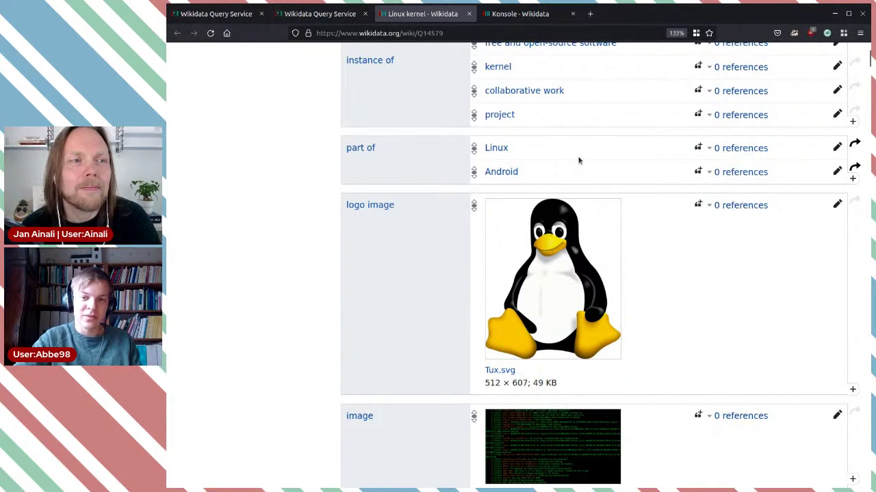
drag(512, 166, 503, 174)
click(497, 165)
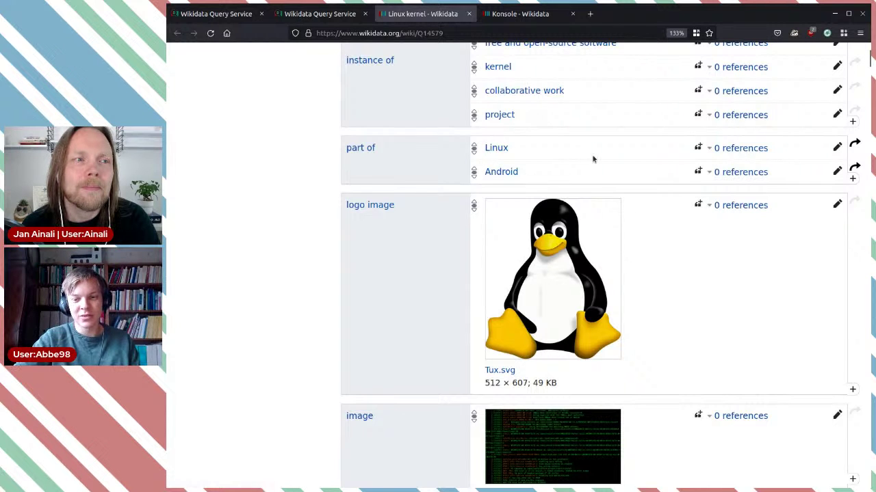
Step: Read through the Linux kernel statements from image and inception through developer, platform and programming language to bug tracking system
scroll(602, 157, down, 3)
scroll(684, 165, down, 2)
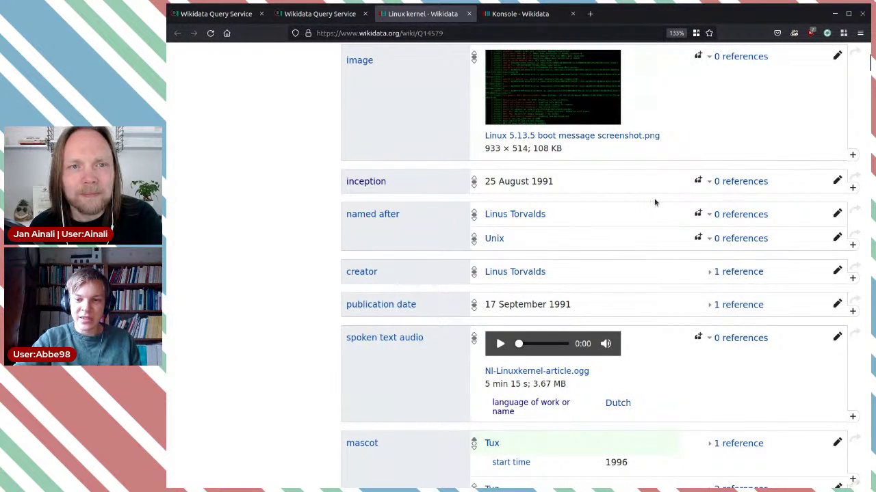
scroll(653, 200, down, 3)
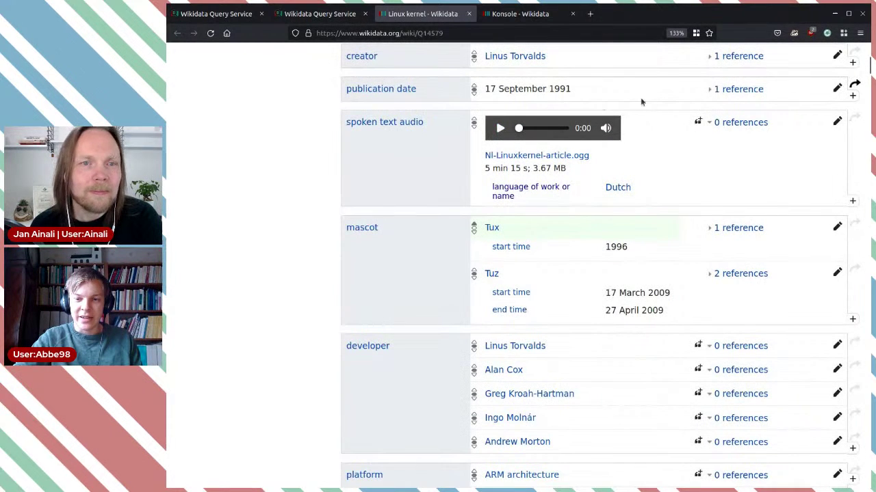
scroll(508, 158, down, 1)
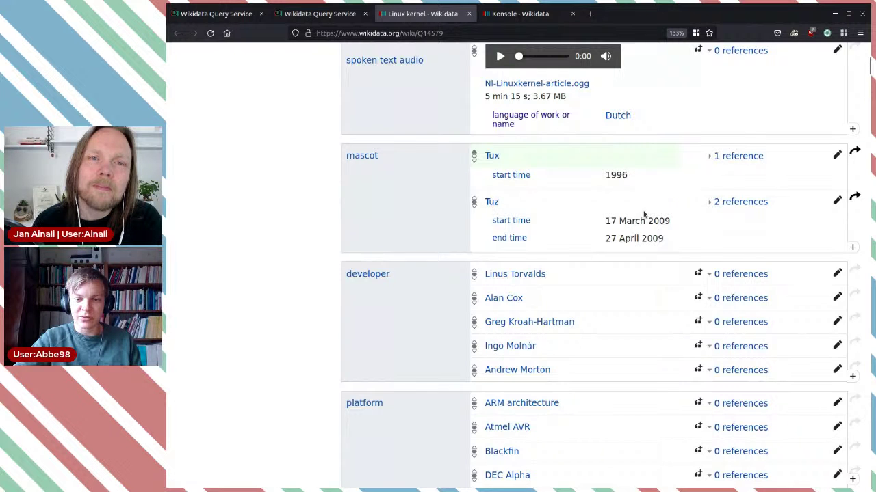
scroll(645, 211, down, 1)
scroll(643, 211, down, 2)
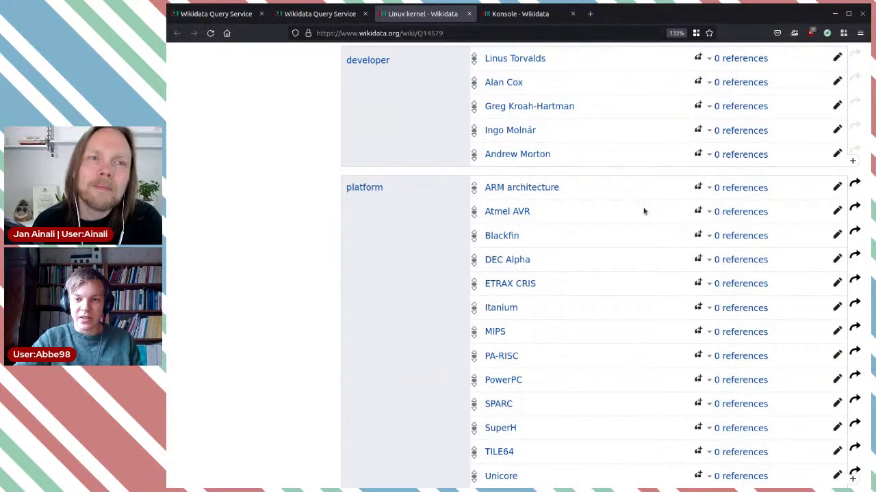
scroll(643, 210, down, 5)
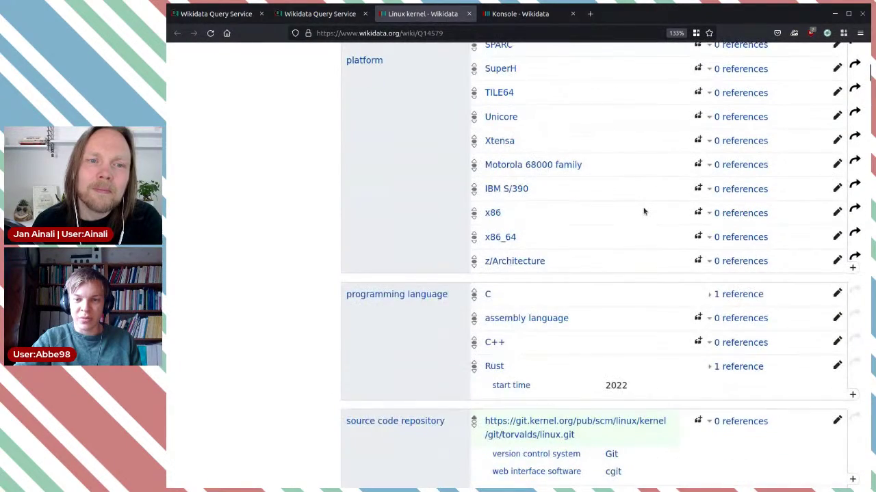
scroll(643, 211, down, 3)
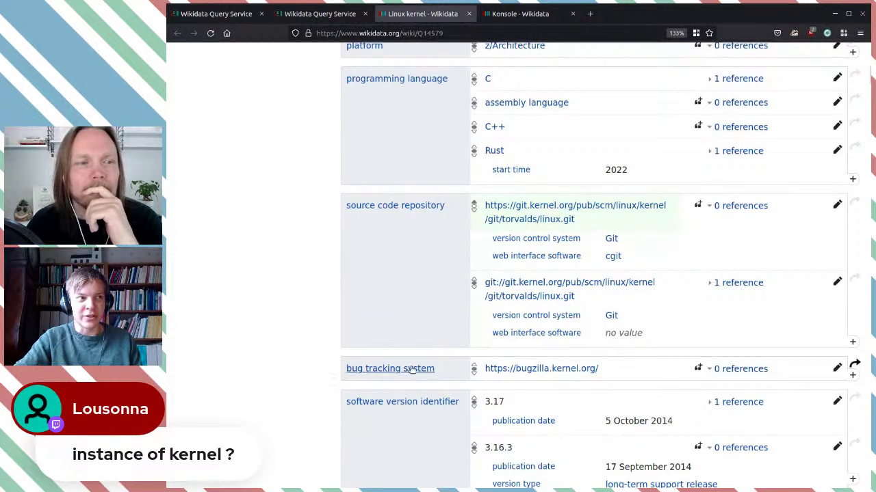
Step: Go back to the start of the Linux kernel item and check its label and descriptions against its instance of values
scroll(387, 342, up, 20)
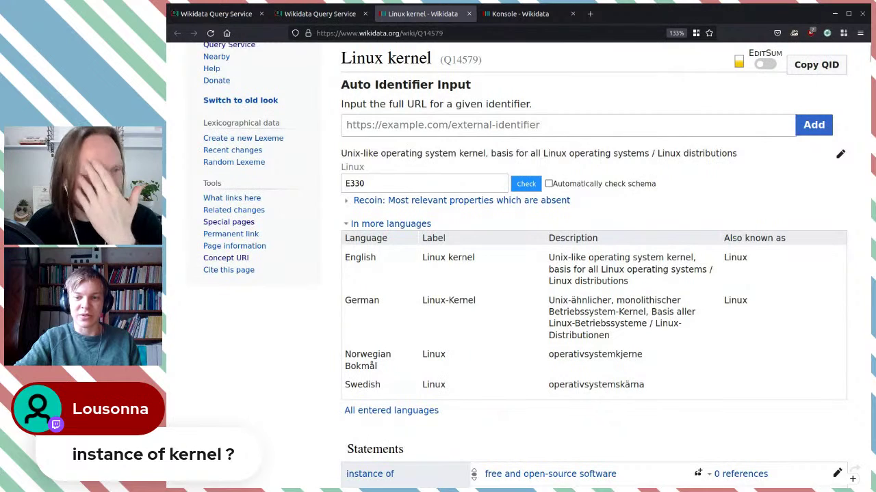
scroll(414, 460, down, 5)
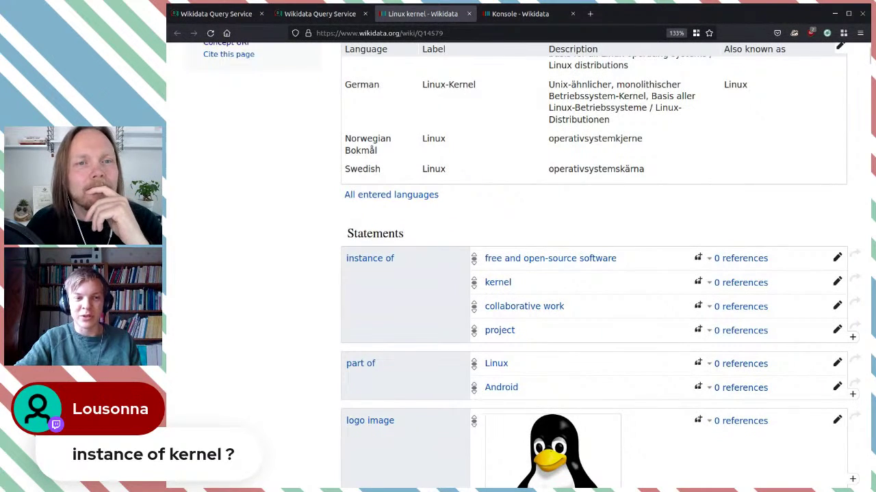
scroll(419, 185, up, 5)
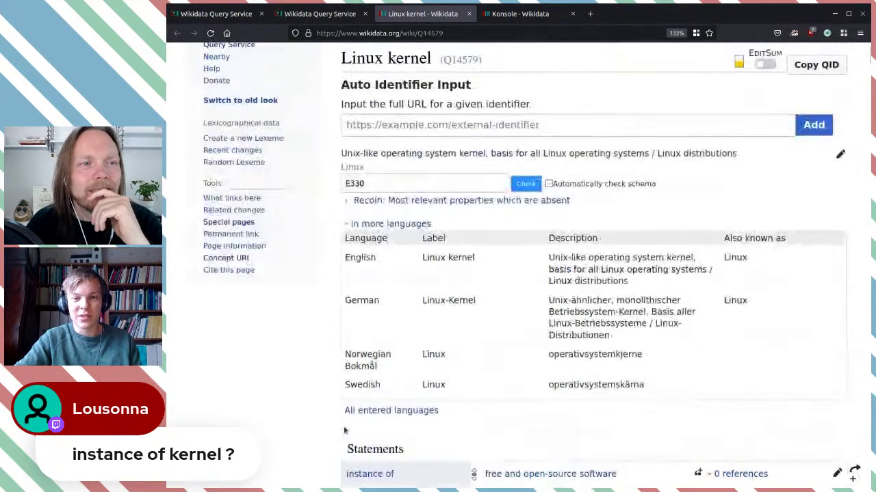
drag(432, 60, 340, 62)
click(372, 61)
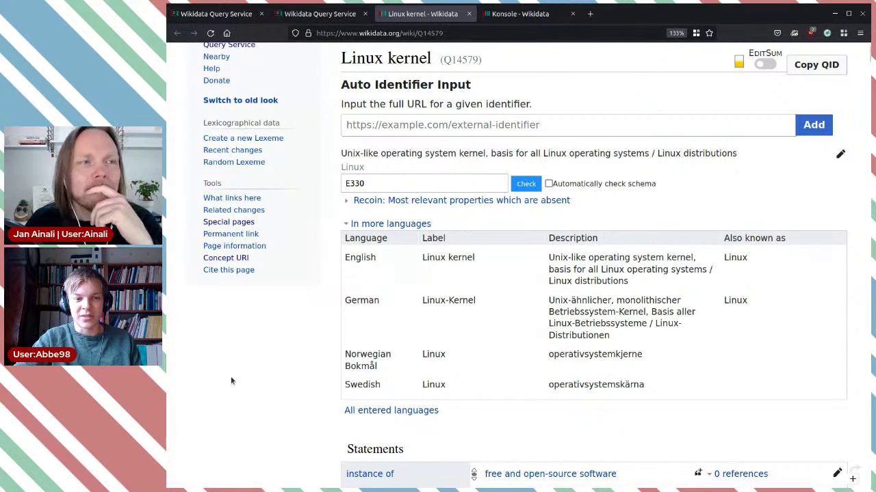
Step: Return to the source code repository statements of the Linux kernel item and inspect the git:// repository address and its qualifiers
scroll(520, 348, down, 15)
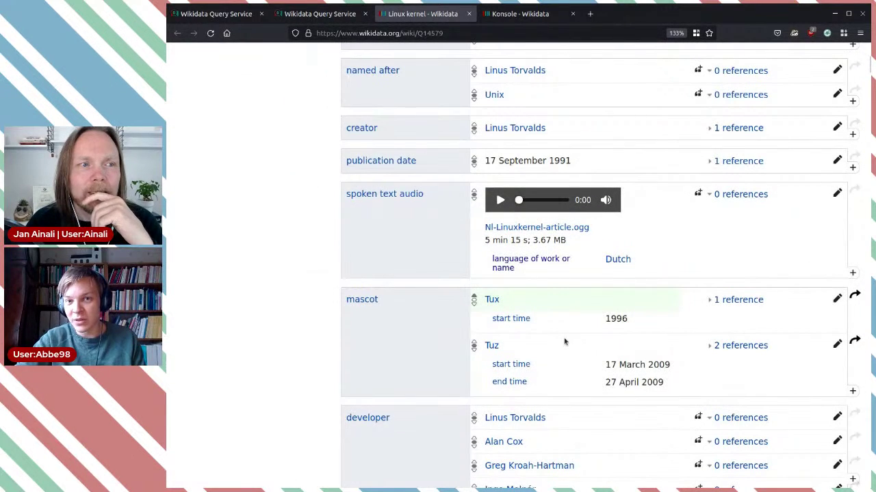
scroll(564, 341, down, 5)
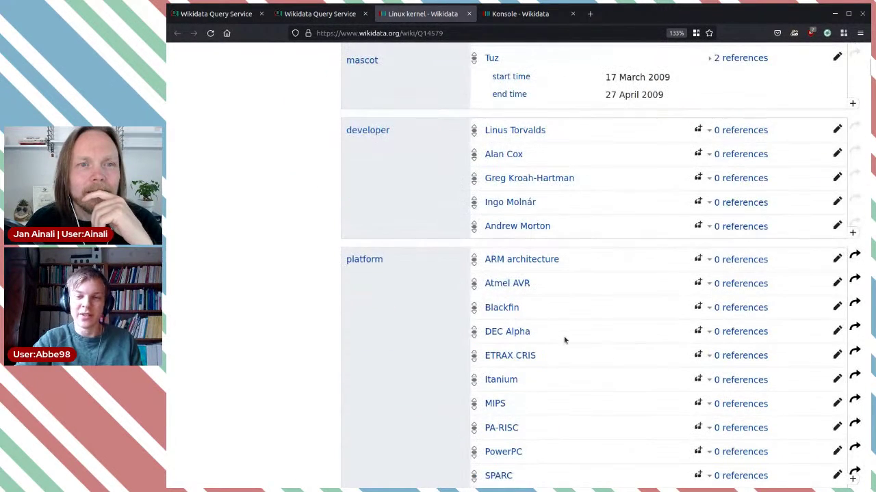
scroll(565, 340, down, 12)
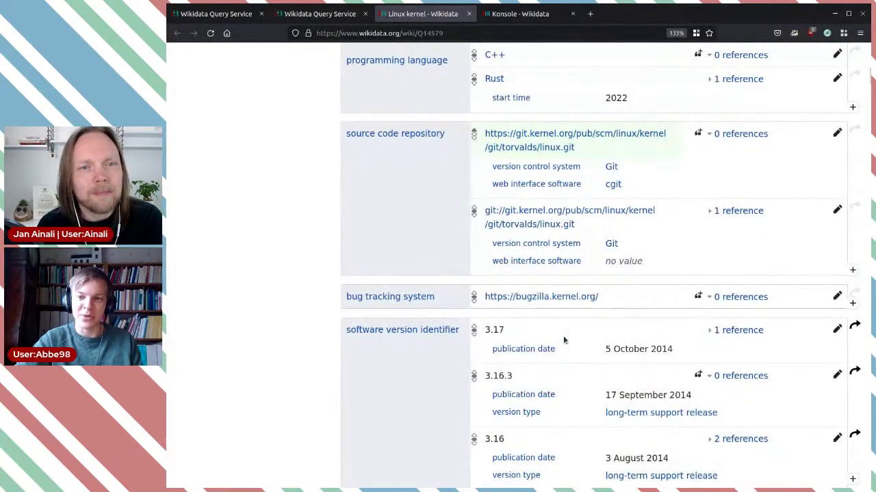
scroll(563, 338, down, 4)
scroll(563, 338, up, 4)
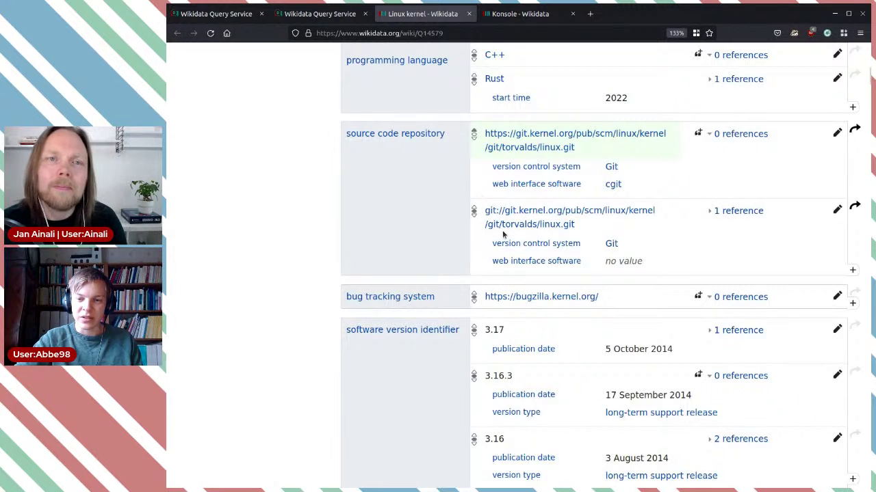
triple_click(589, 227)
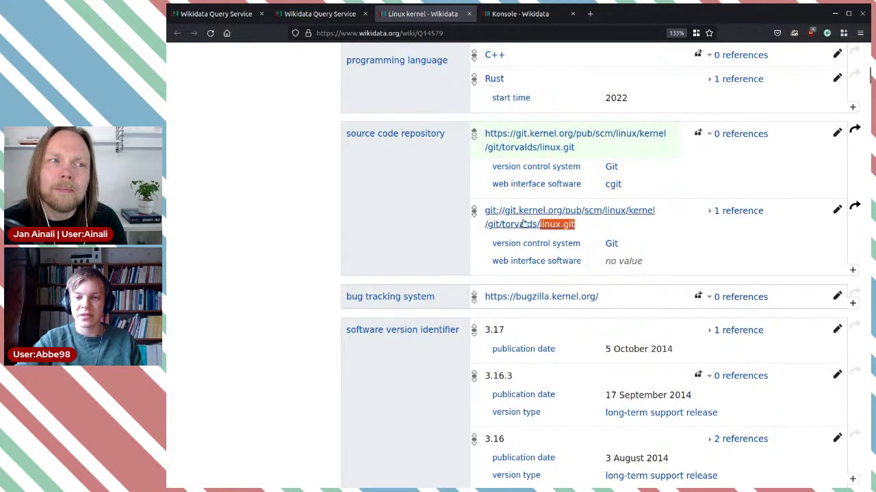
Step: Look through the software version identifier statements and their publication date qualifiers
scroll(512, 329, down, 2)
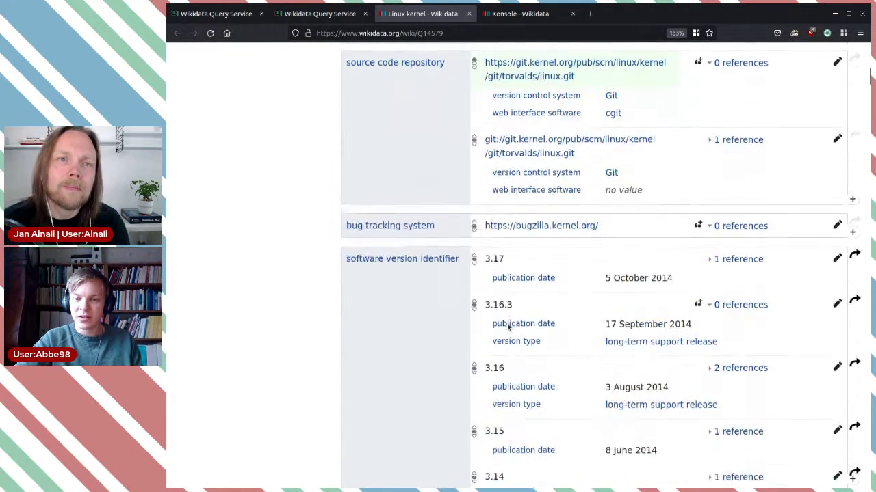
scroll(528, 373, down, 2)
scroll(533, 282, down, 6)
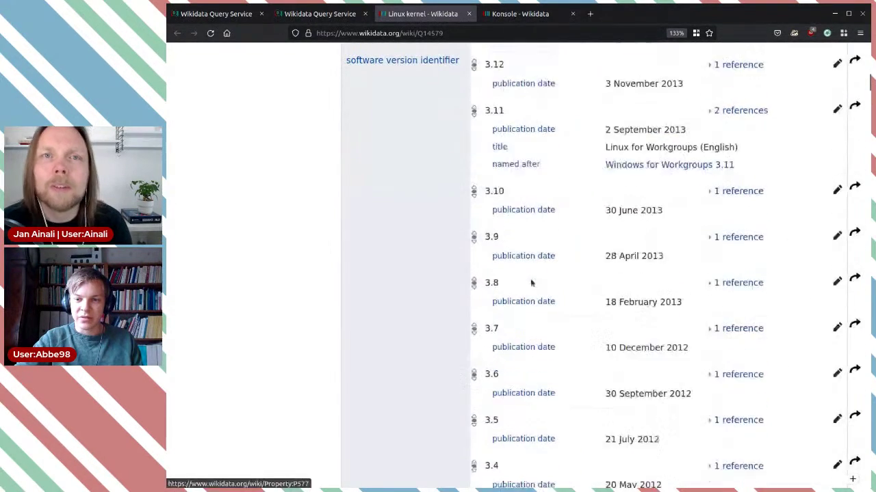
Step: Skip past the version list and examine the announcement date, Stack Exchange tag, package identifiers, protocol and copyright license statements
drag(867, 91, 869, 390)
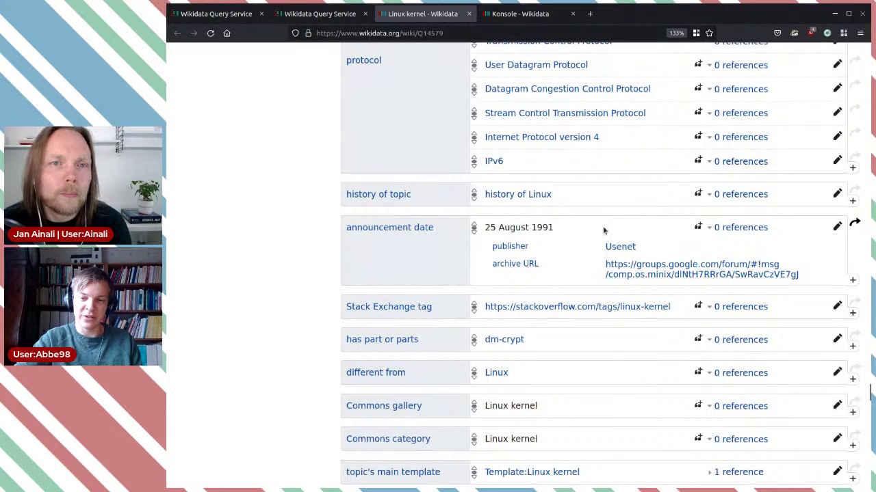
scroll(593, 244, down, 2)
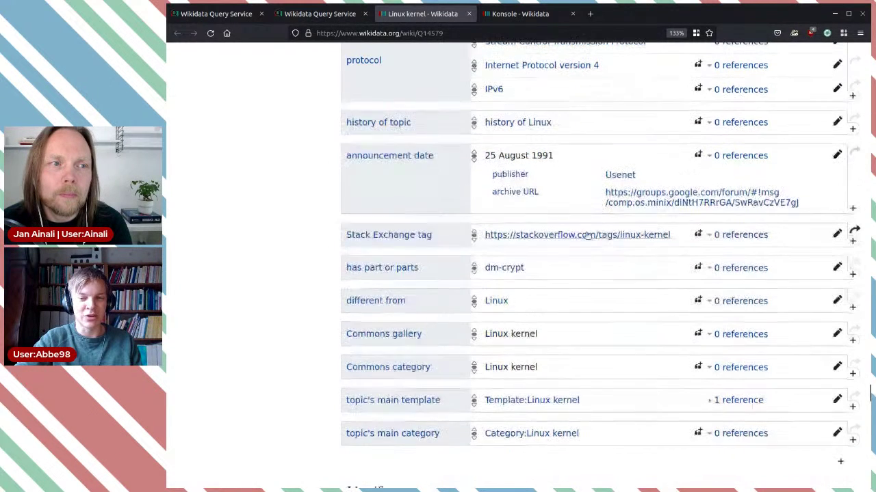
scroll(552, 308, down, 2)
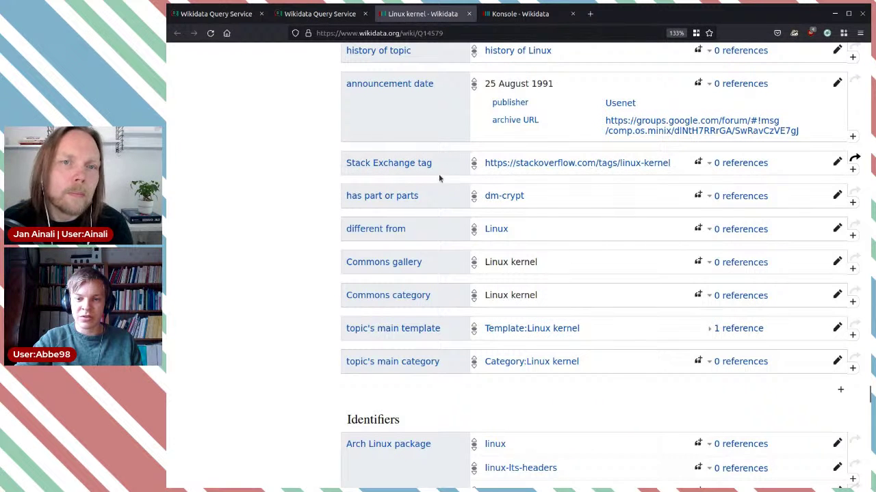
scroll(508, 364, down, 3)
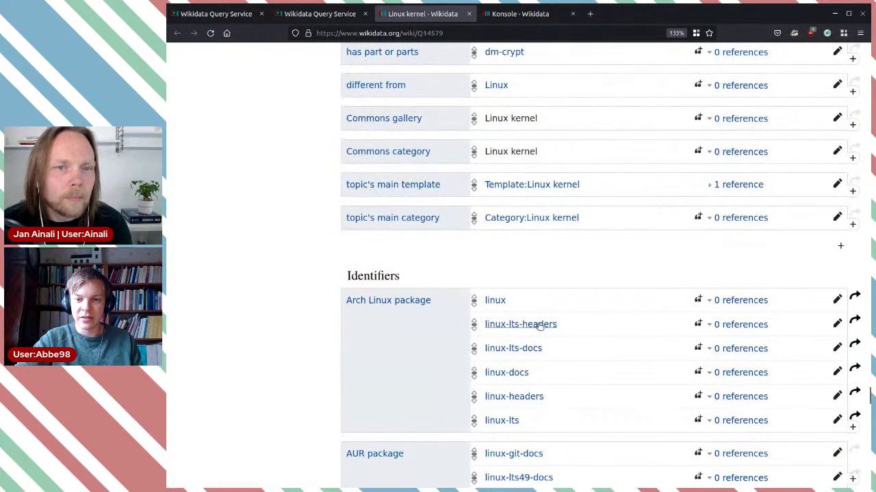
scroll(531, 375, down, 1)
scroll(532, 375, down, 1)
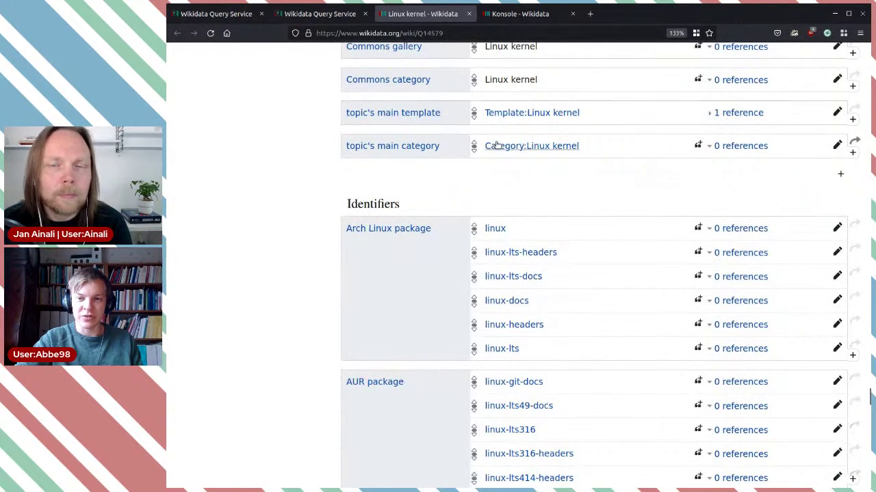
scroll(532, 240, up, 5)
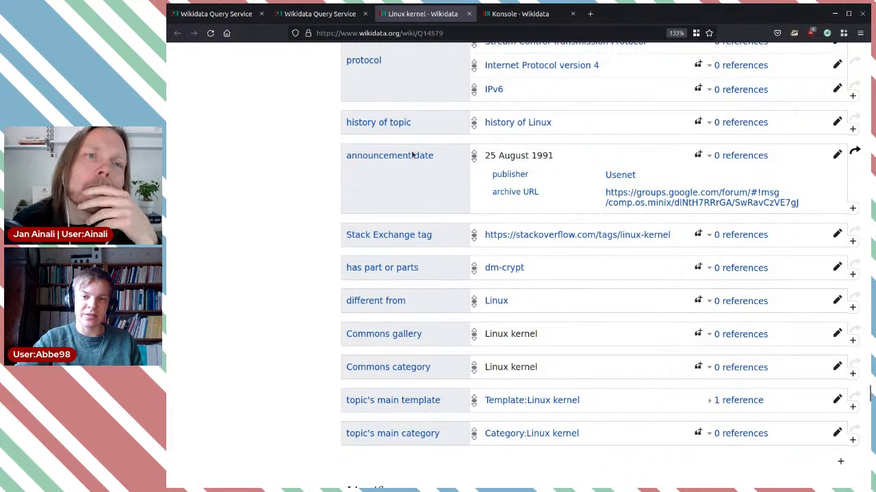
scroll(450, 82, up, 6)
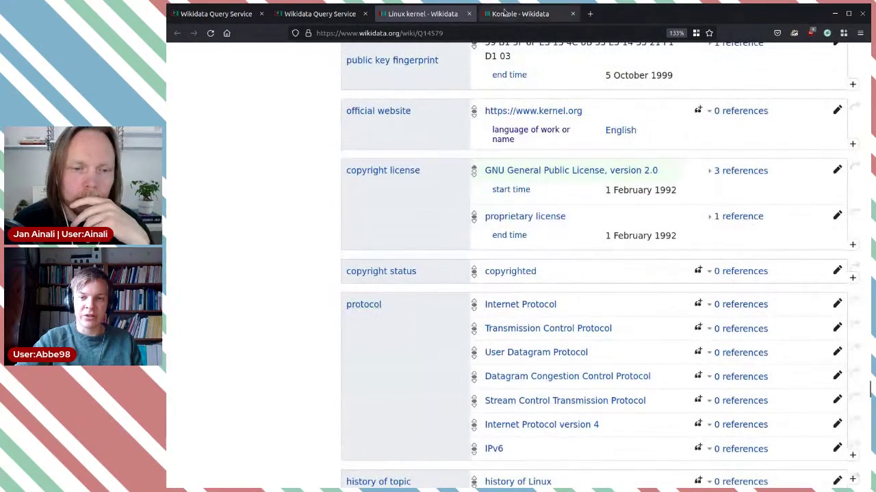
Step: Close the Linux kernel item and examine Konsole's descriptions and its instance of, part of, logo image and image statements
click(469, 15)
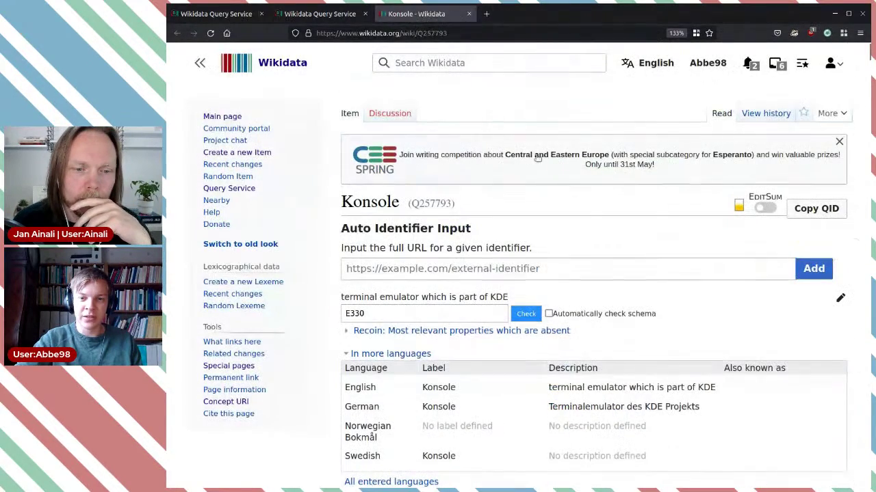
scroll(615, 240, down, 3)
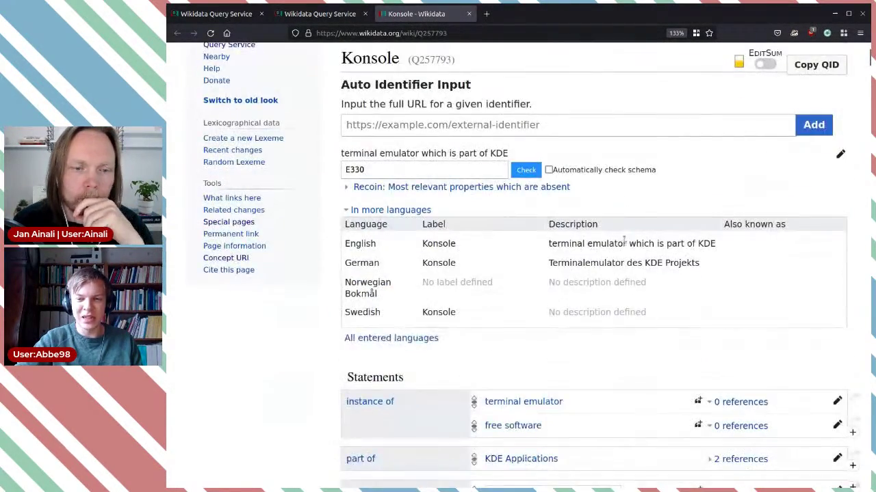
scroll(622, 243, down, 5)
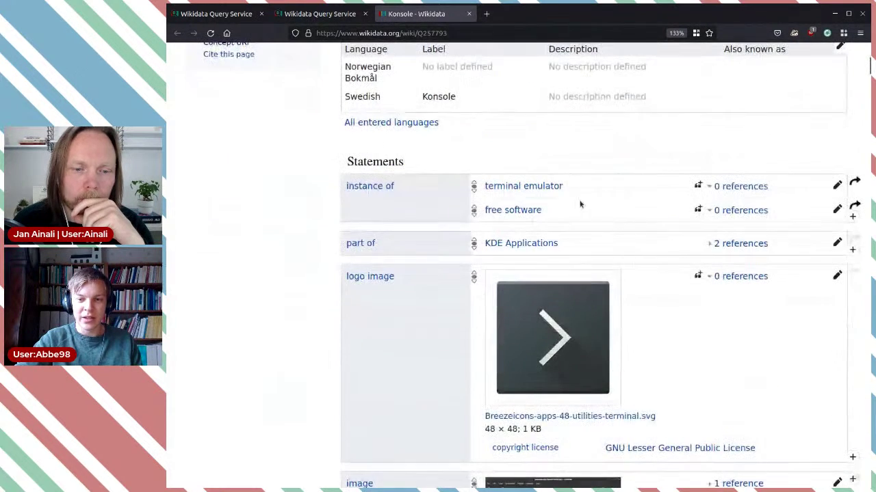
scroll(640, 235, down, 3)
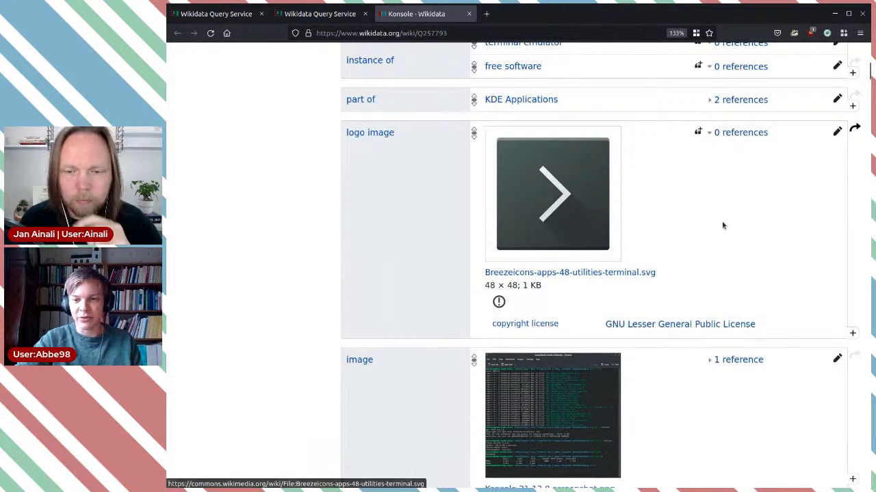
scroll(722, 221, down, 4)
scroll(718, 225, down, 5)
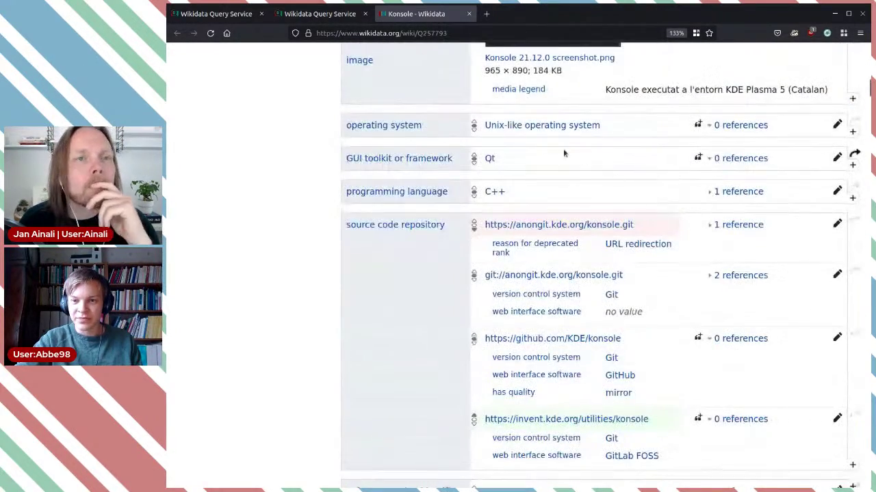
Step: Inspect the operating system property and its value on the Konsole item
triple_click(434, 128)
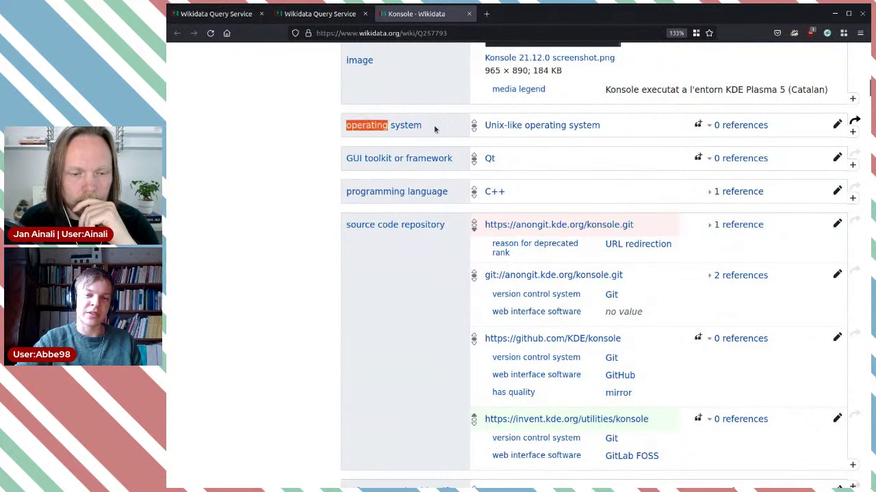
triple_click(626, 123)
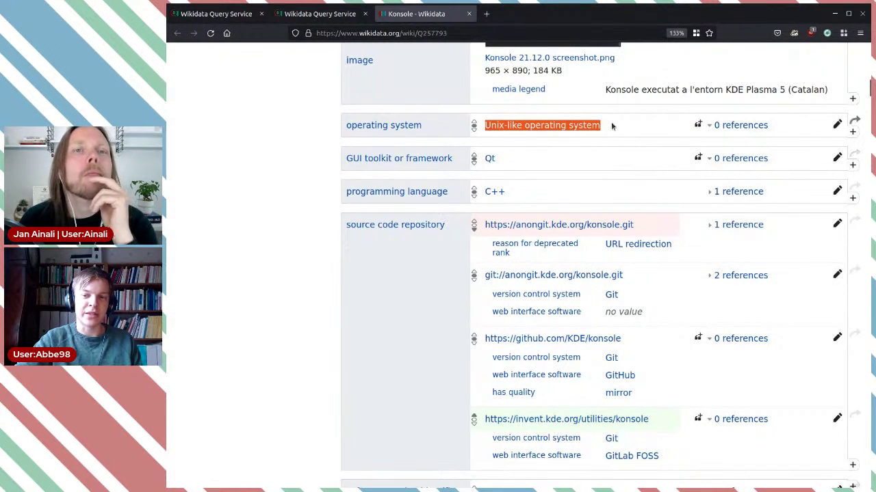
click(631, 129)
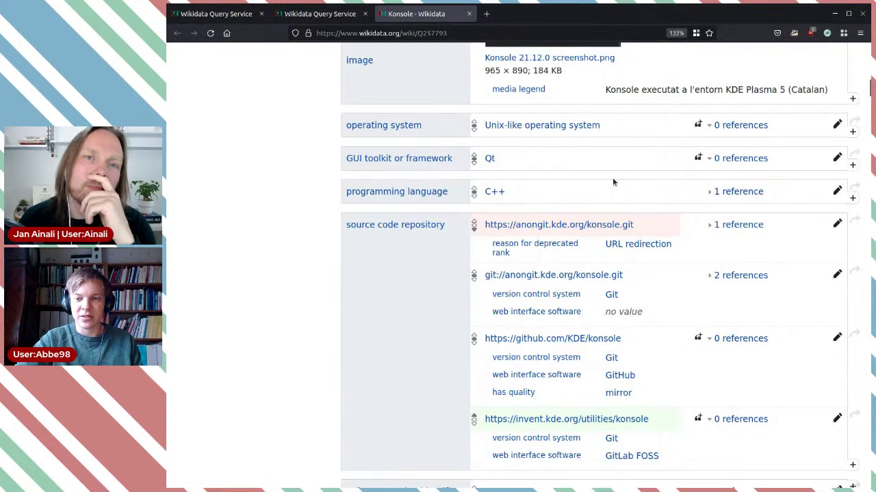
Step: Inspect Konsole's source code repository statements, focusing on the has quality qualifier of the GitHub repository
scroll(613, 182, down, 2)
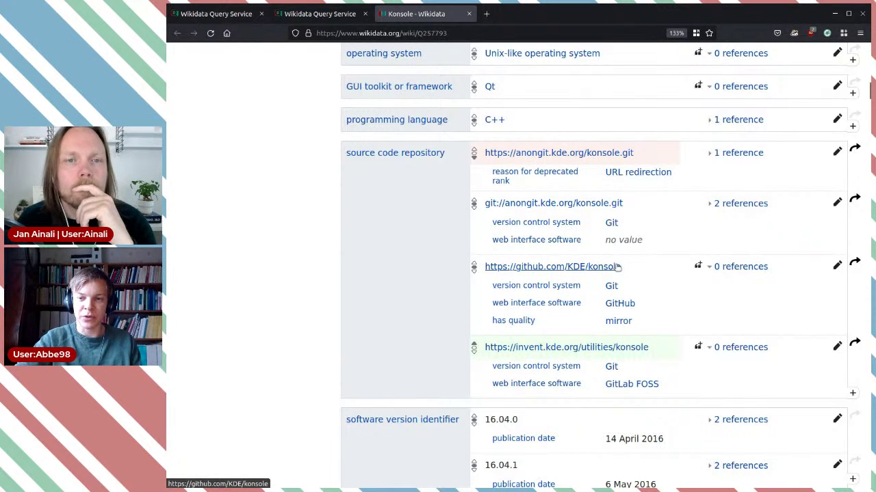
drag(554, 321, 491, 320)
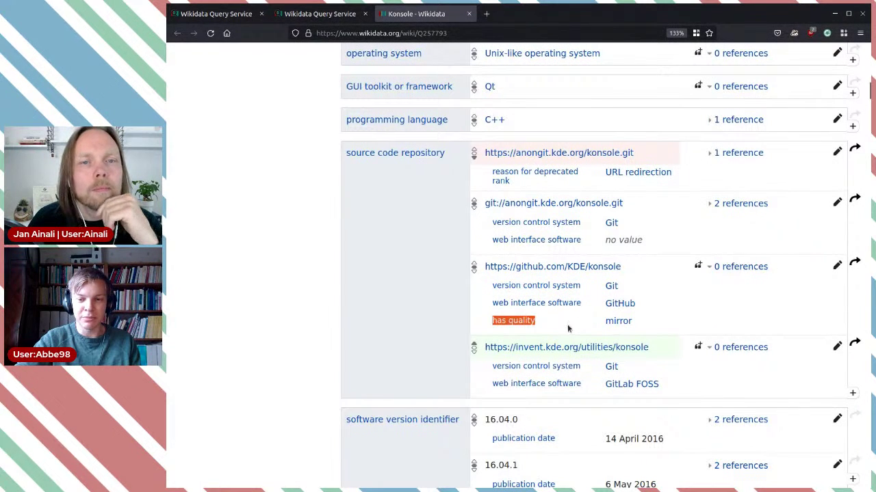
double_click(658, 327)
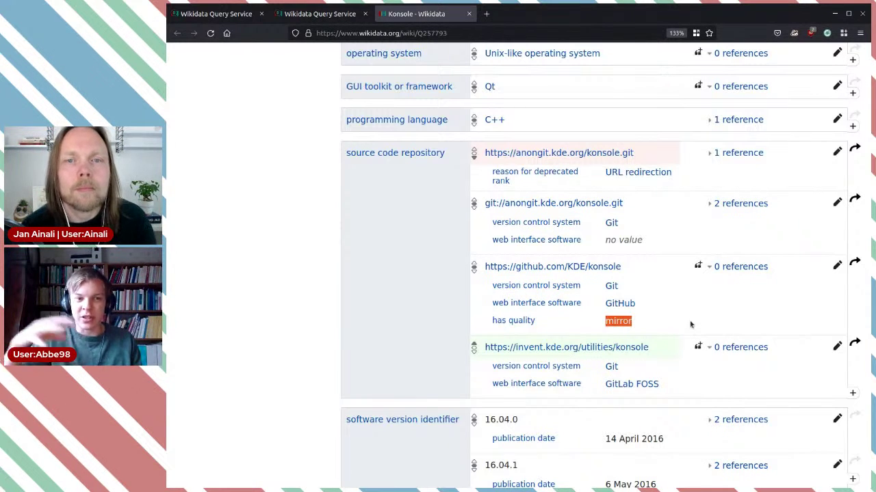
Step: Return to the query results, search them for "media" and open the MediaWiki item in a new tab
click(218, 15)
click(299, 15)
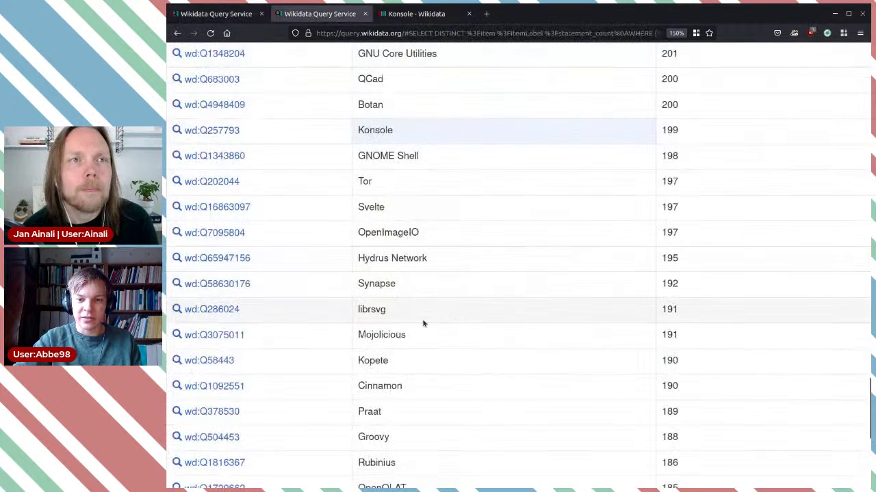
scroll(422, 319, up, 3)
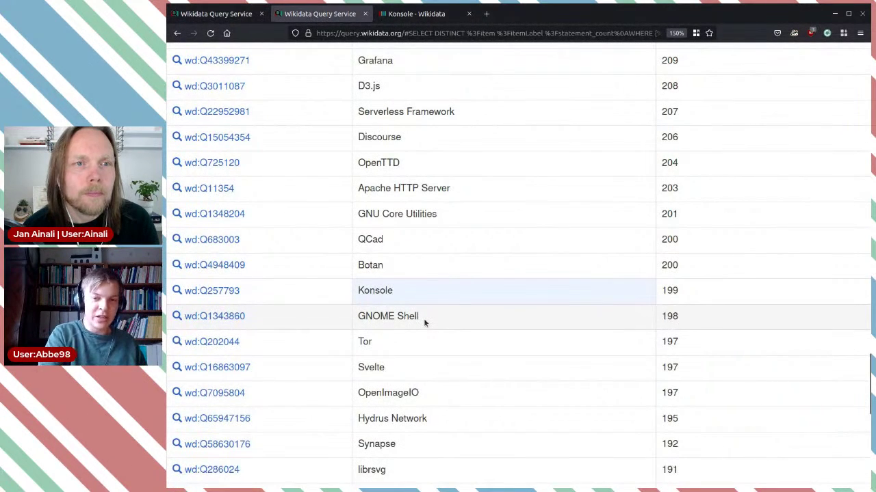
key(ctrl+f)
text(media)
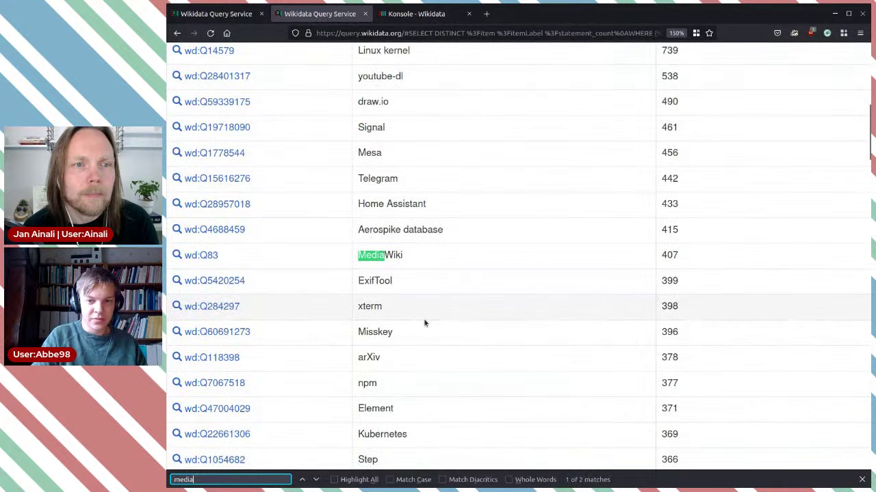
middle_click(214, 260)
Step: Switch back to the Konsole item, skip past its version list and examine the official website, copyright license and IRC channel statements
click(537, 14)
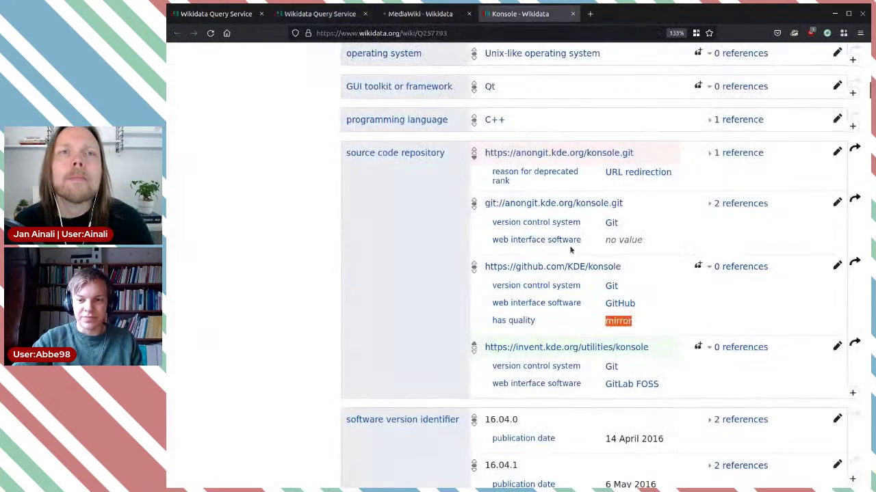
scroll(528, 268, down, 5)
scroll(524, 269, down, 5)
scroll(530, 275, down, 20)
scroll(546, 277, down, 20)
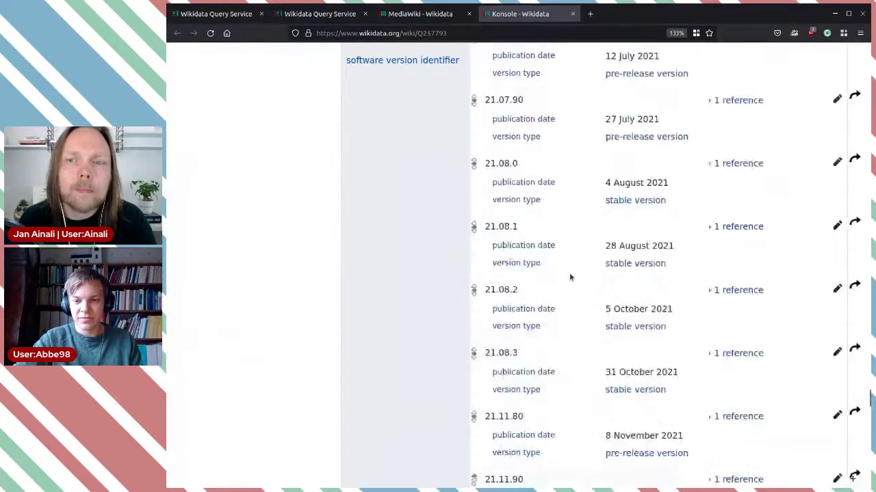
scroll(568, 277, down, 15)
scroll(569, 277, up, 5)
scroll(570, 277, up, 3)
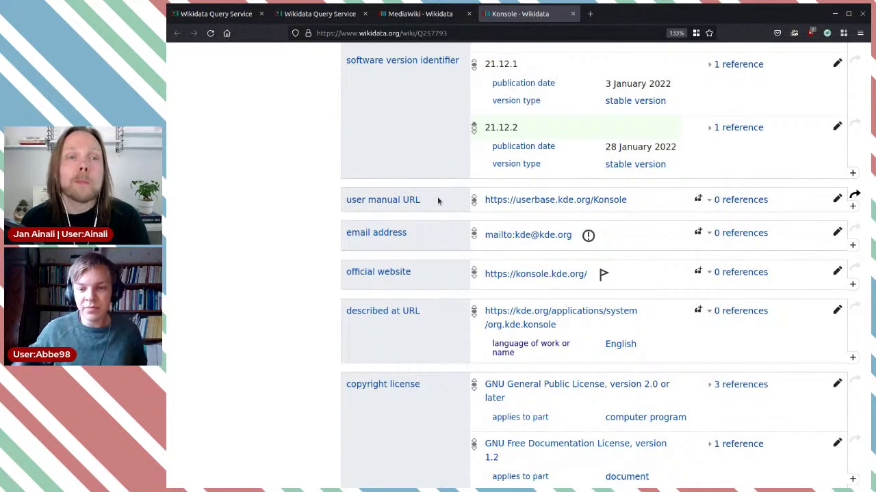
scroll(438, 199, down, 4)
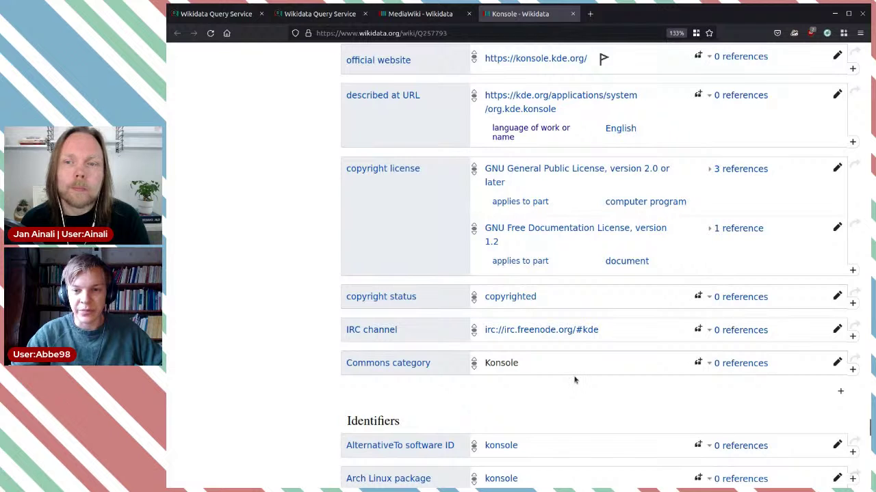
Step: Inspect Konsole's user manual URL statement and look back over its most recent software version identifiers
scroll(574, 380, up, 3)
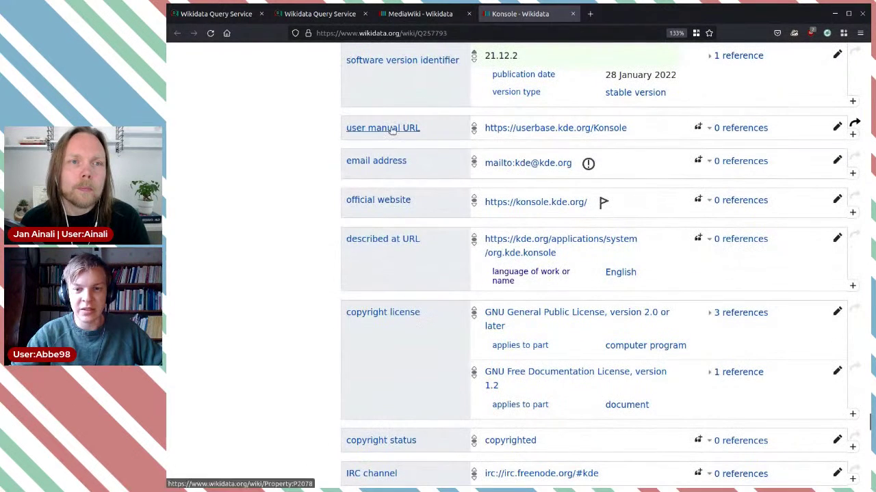
triple_click(449, 133)
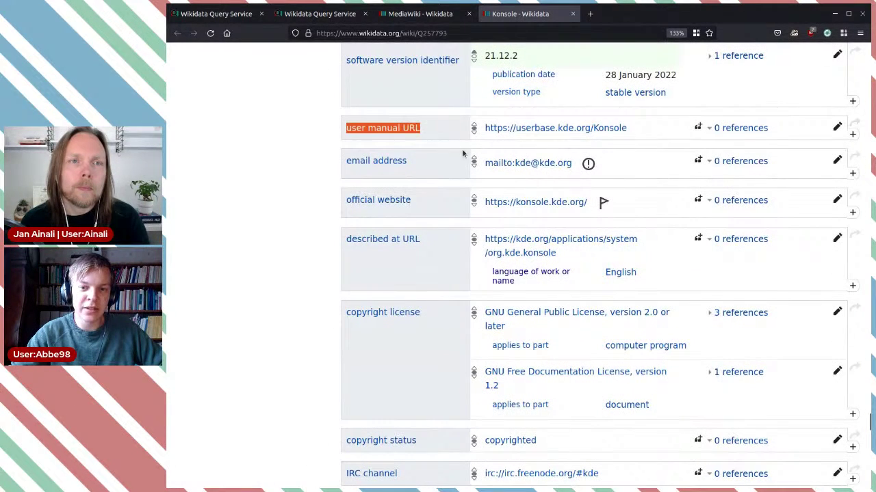
click(457, 143)
scroll(458, 144, up, 2)
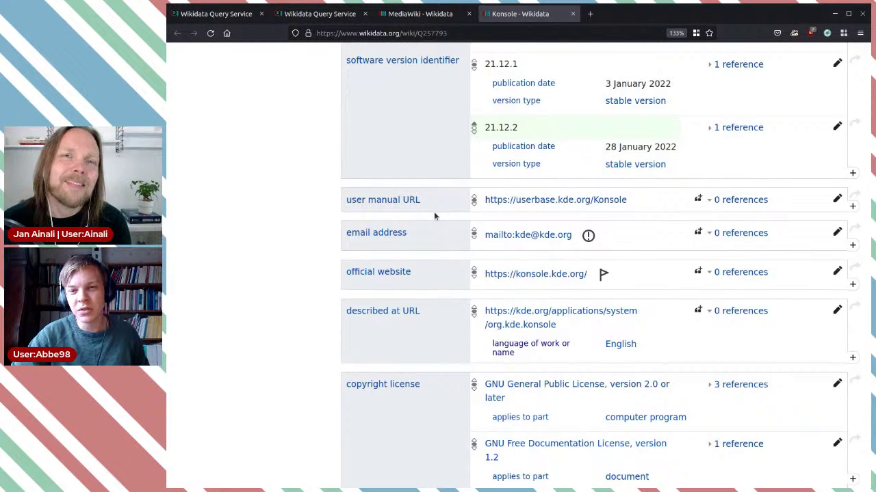
scroll(434, 216, up, 5)
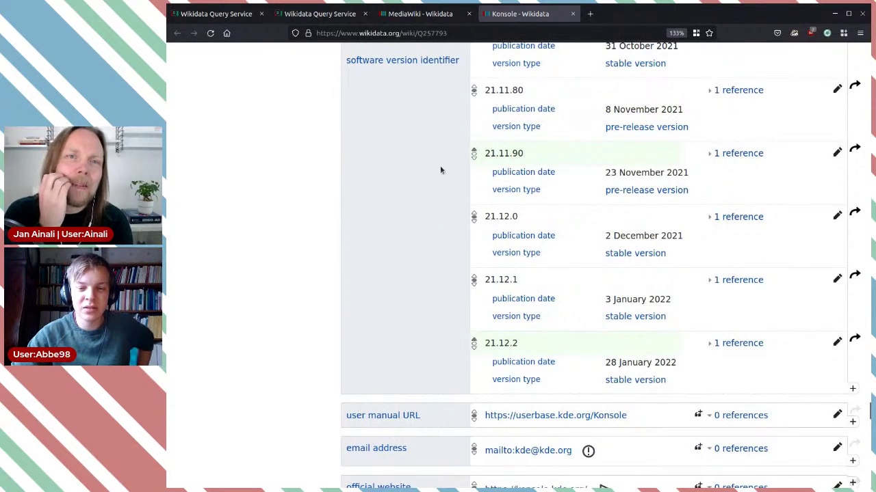
scroll(438, 196, up, 11)
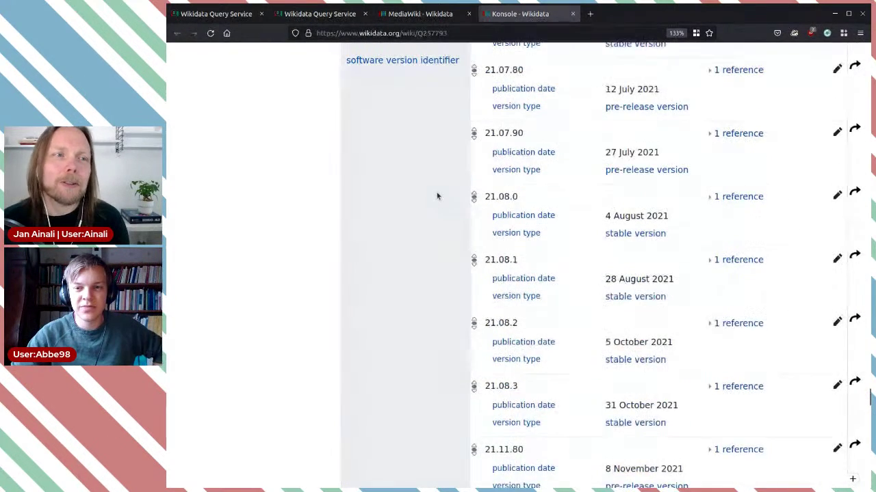
Step: Open a new browser tab and go to the address mediwiki.org
click(591, 14)
text(medi)
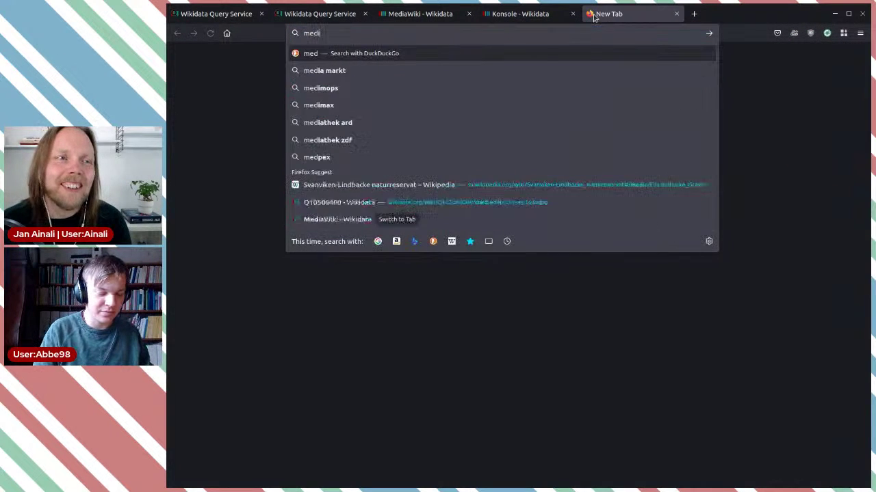
text(wiki.org)
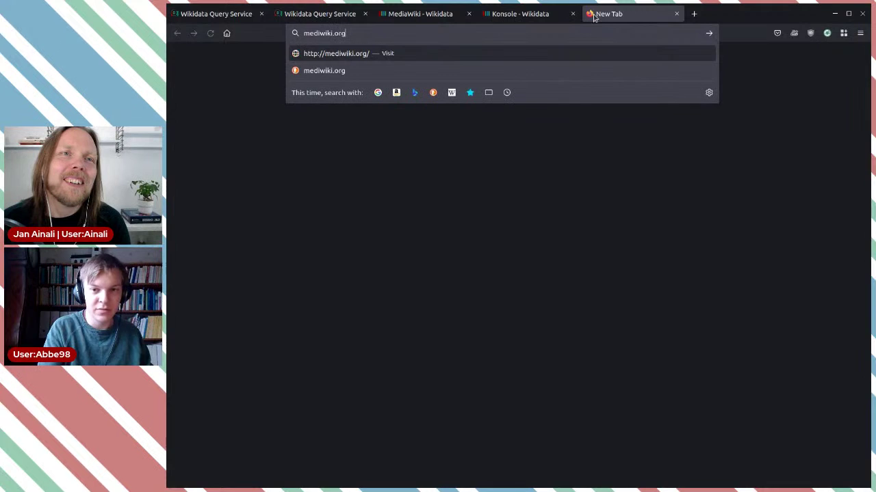
key(Return)
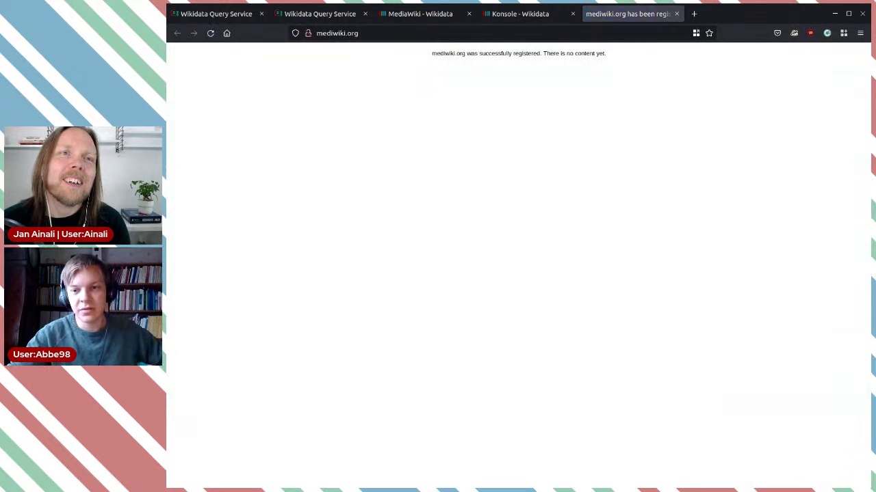
Step: Correct the address to mediawiki.org and open the site's technical manual, plus its support desk page in a separate tab
click(328, 34)
click(329, 33)
text(a)
key(Return)
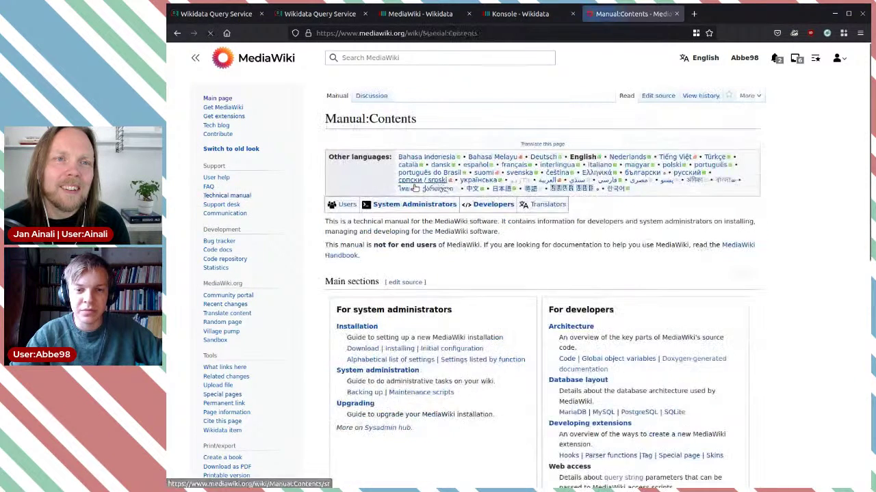
middle_click(224, 205)
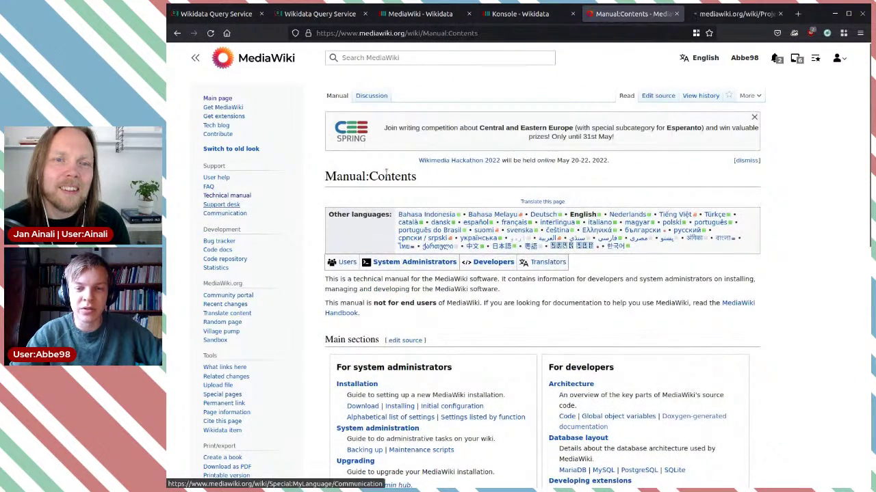
Step: Look over the support desk page and the Konsole item, and examine the MediaWiki item's source code repository statements
click(718, 14)
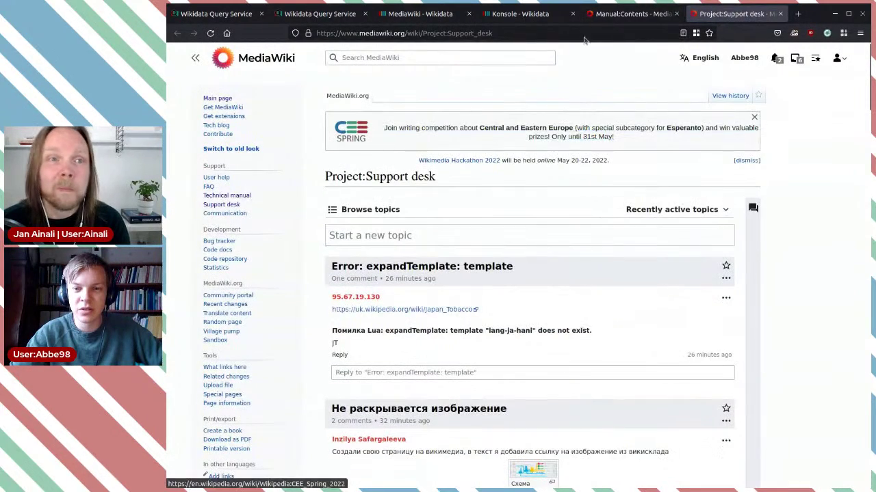
click(429, 16)
click(518, 21)
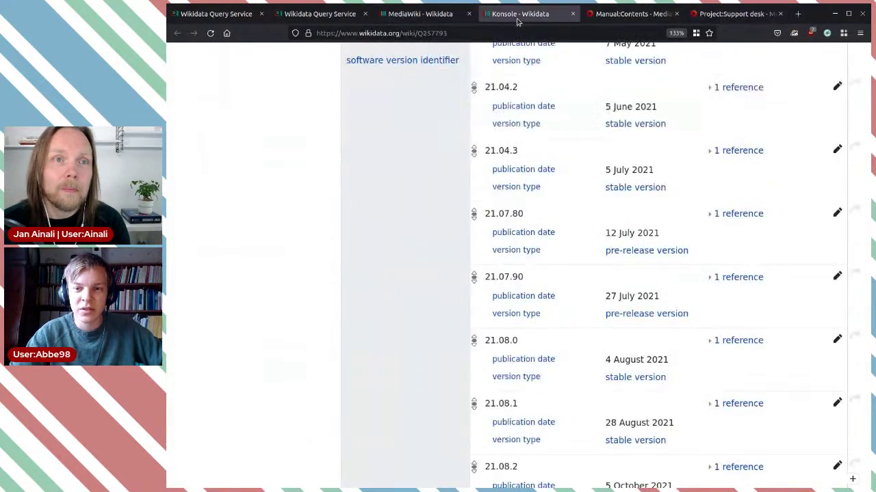
scroll(579, 69, up, 2)
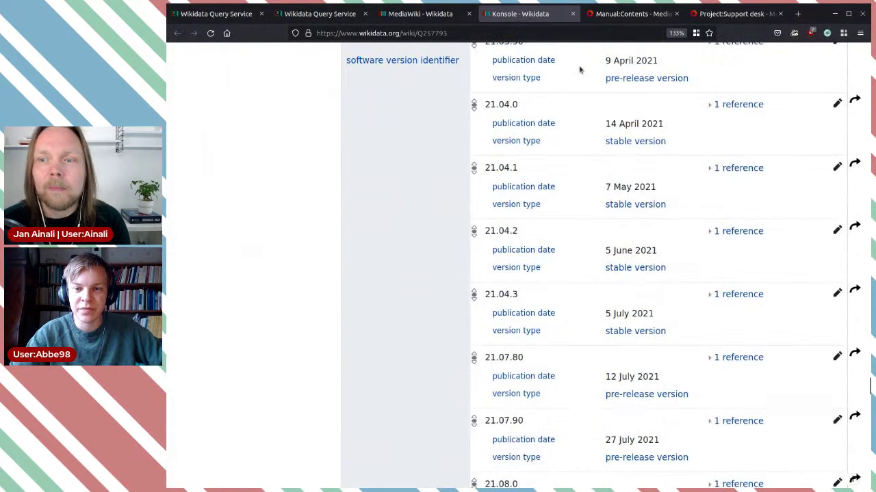
click(398, 15)
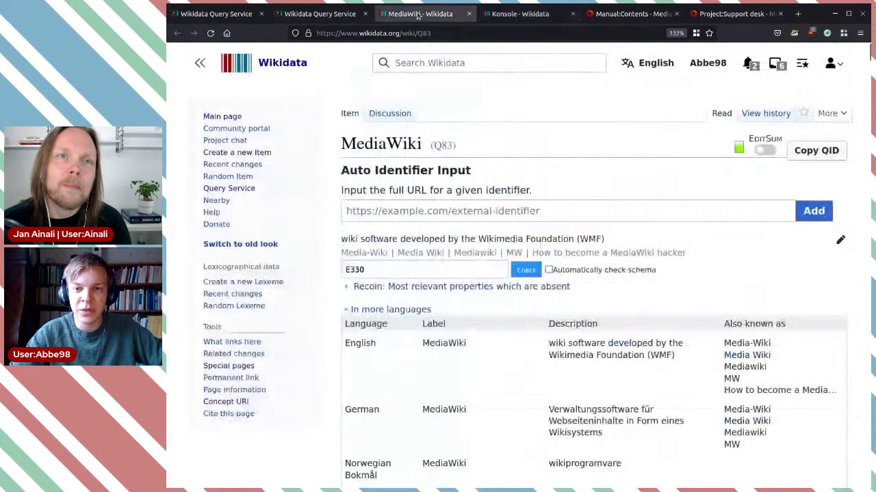
scroll(732, 205, down, 10)
scroll(732, 204, down, 20)
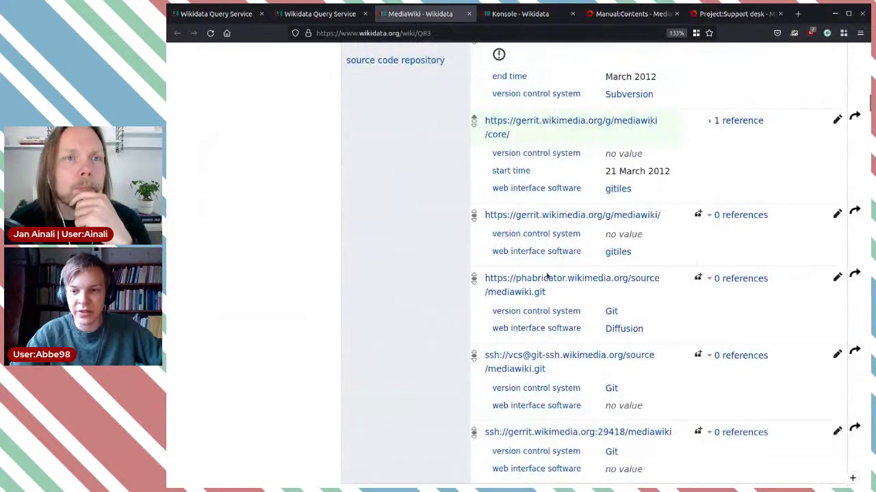
scroll(718, 232, up, 2)
scroll(563, 149, up, 4)
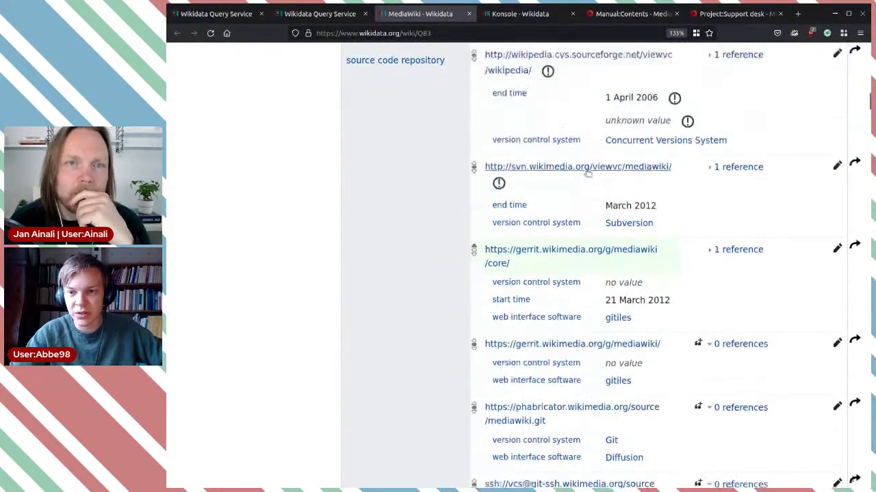
scroll(561, 154, up, 4)
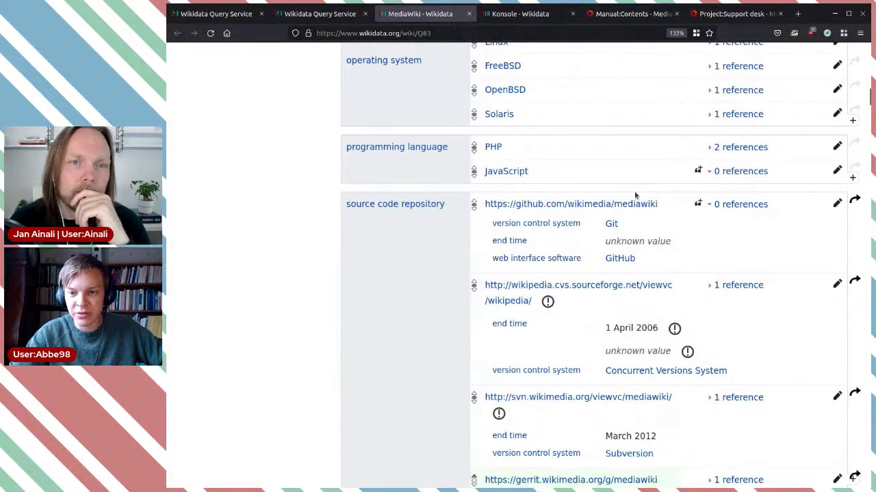
Step: Edit the GitHub source code repository statement, copy its URL and check that repository page in a separate tab
click(836, 202)
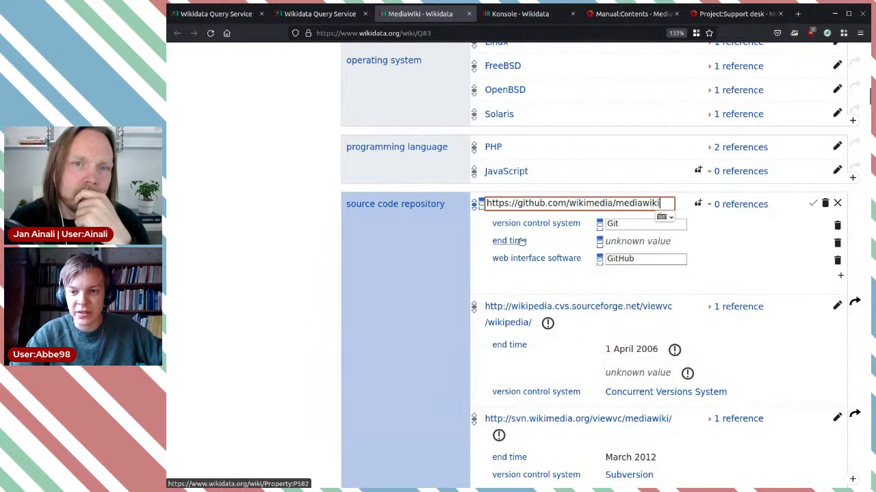
triple_click(597, 203)
key(ctrl+c)
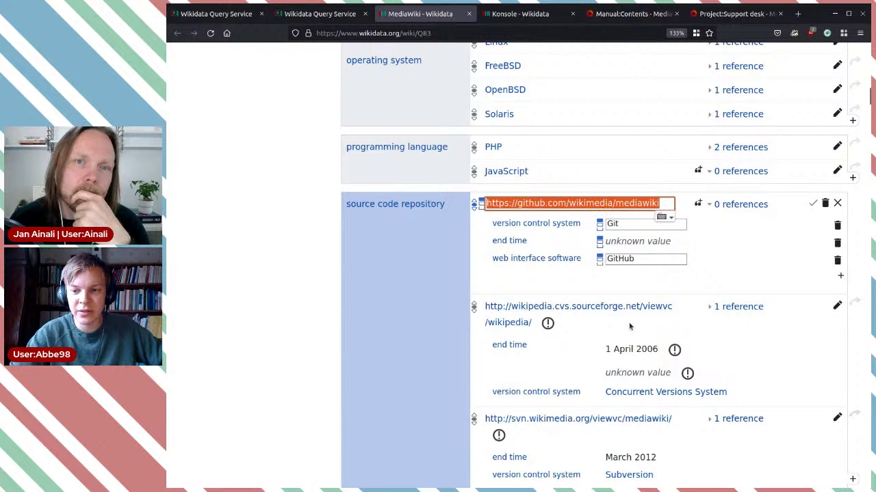
click(800, 14)
key(ctrl+v)
key(Return)
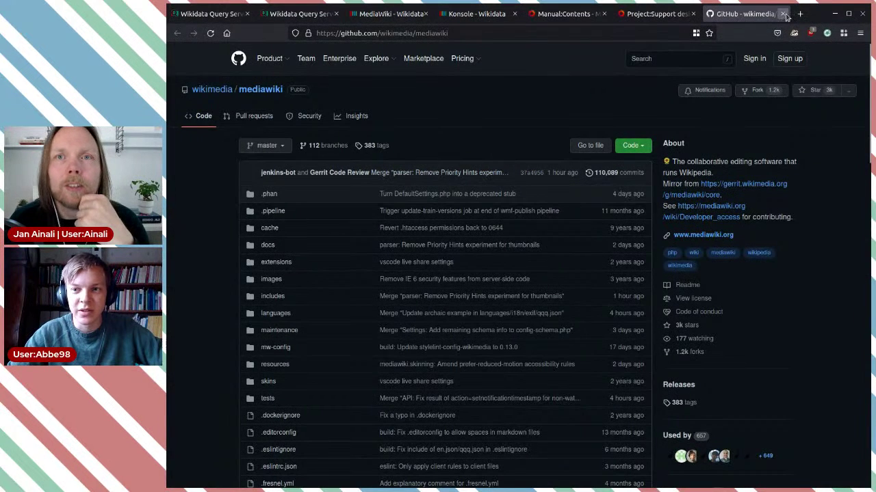
click(783, 13)
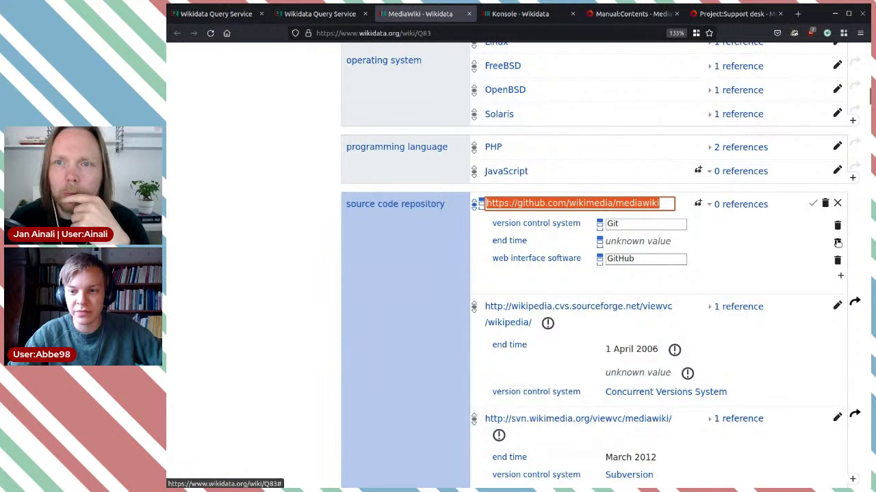
Step: Replace the GitHub repository statement's end time qualifier with has quality: mirror (exact copy of data), and publish the change
click(838, 243)
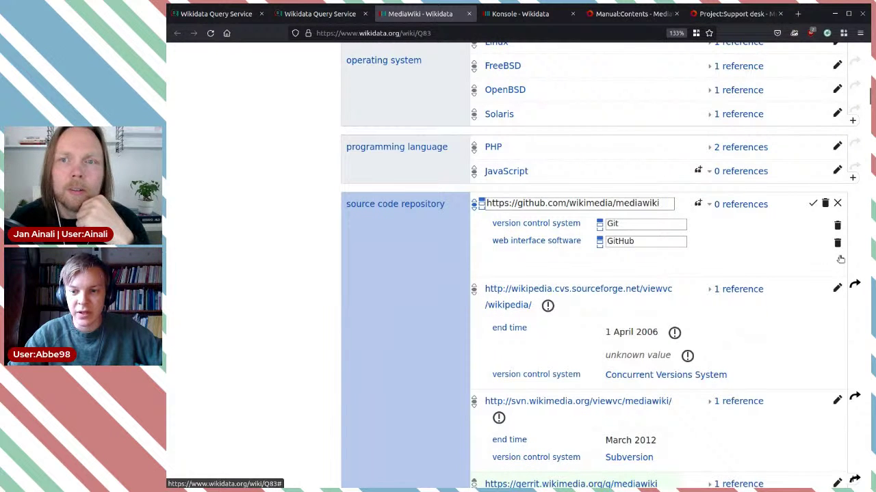
click(843, 259)
text(has qual)
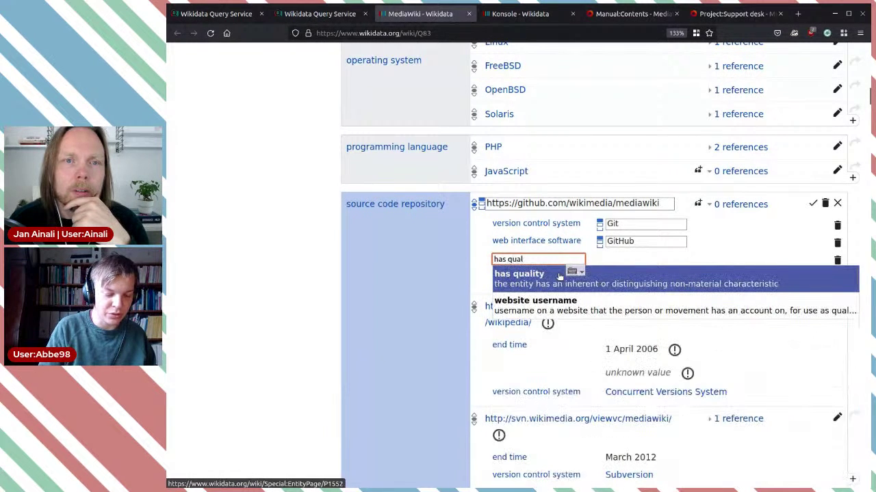
click(560, 276)
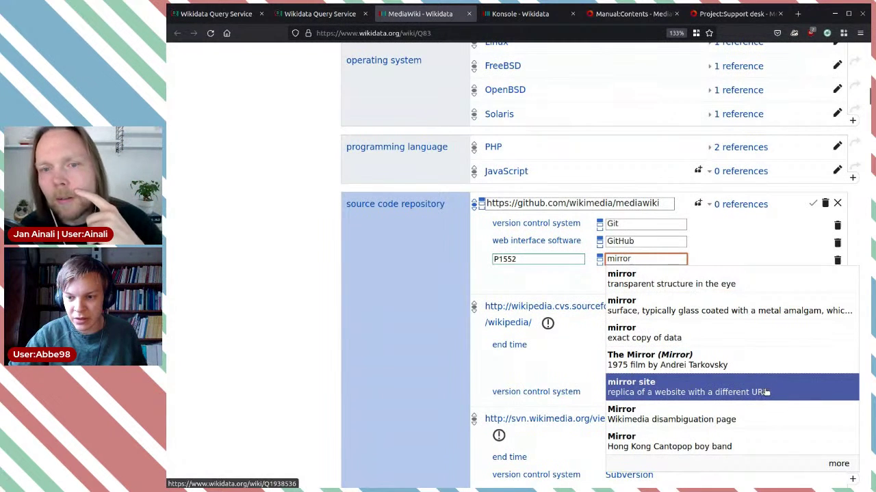
click(688, 333)
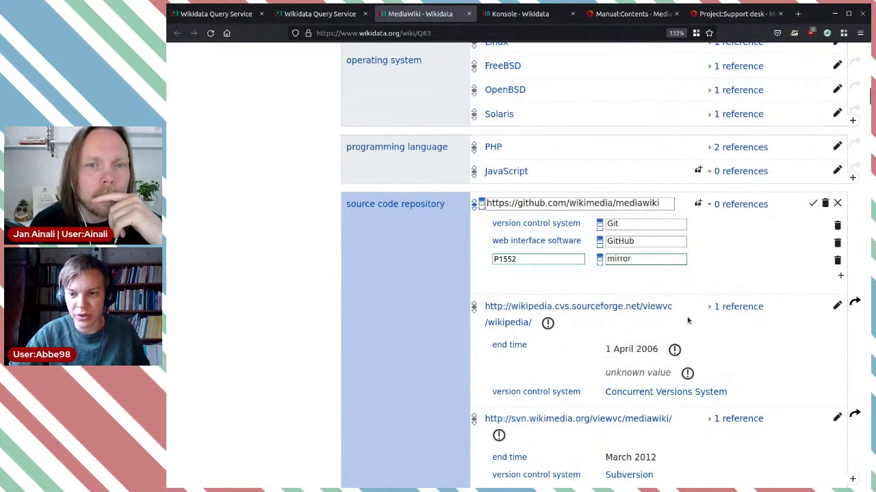
click(812, 203)
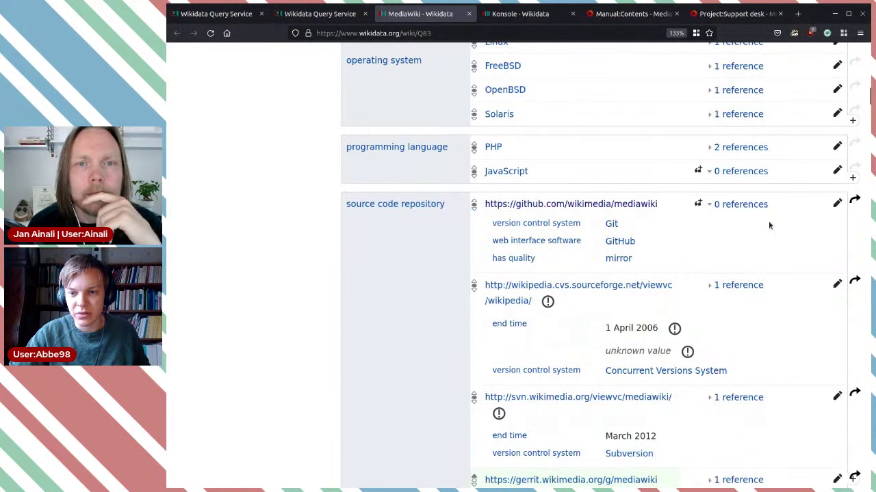
Step: Add a new blank statement after the topic's main category statement of the MediaWiki item
scroll(751, 263, down, 5)
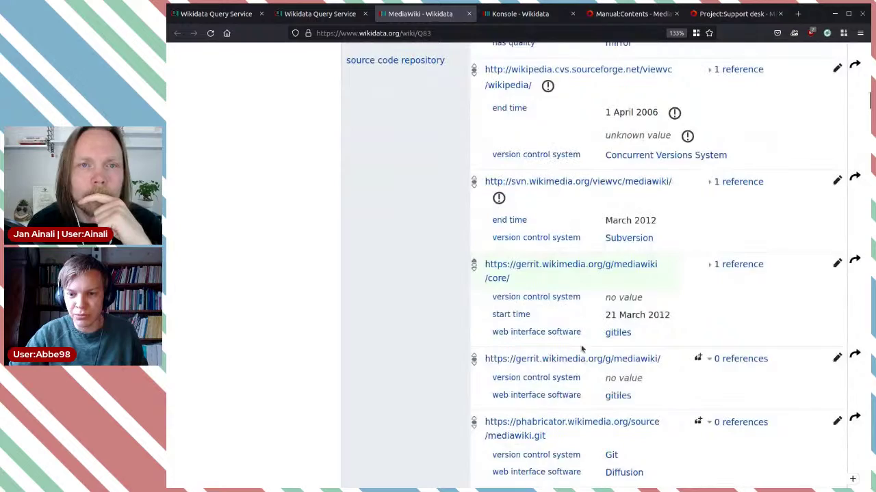
scroll(582, 338, down, 3)
scroll(582, 350, down, 5)
scroll(808, 284, up, 5)
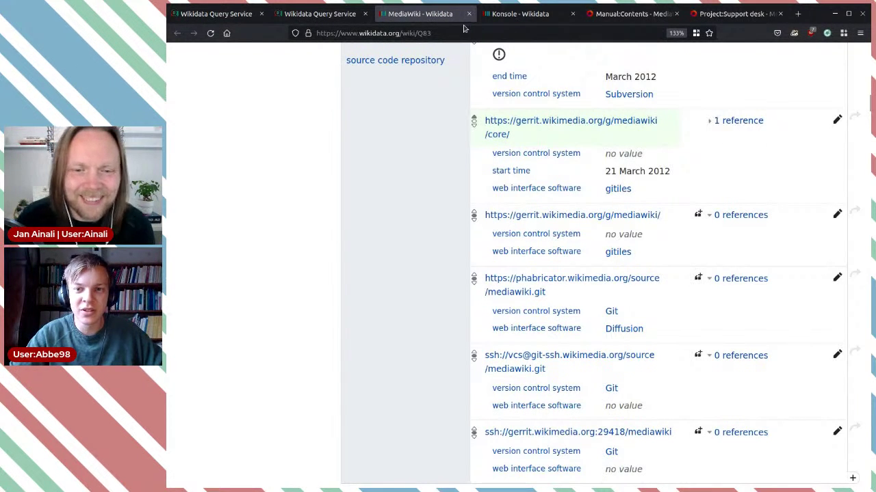
scroll(378, 282, down, 10)
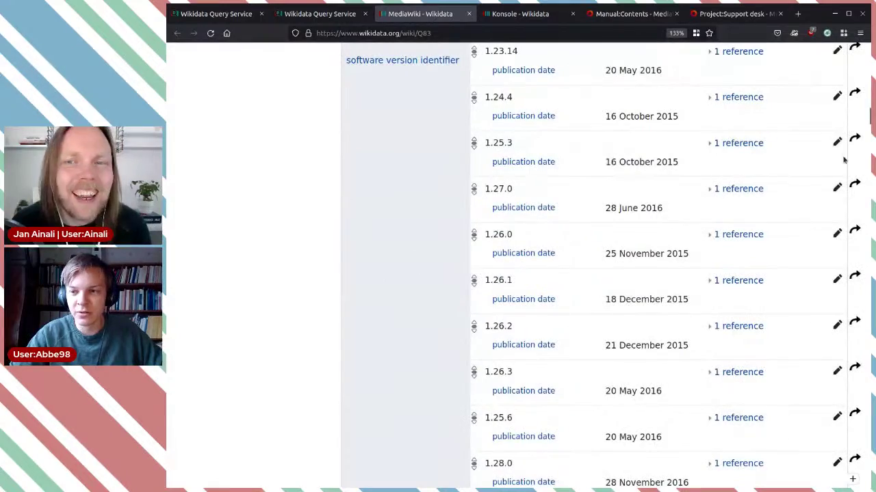
drag(868, 120, 854, 392)
click(840, 422)
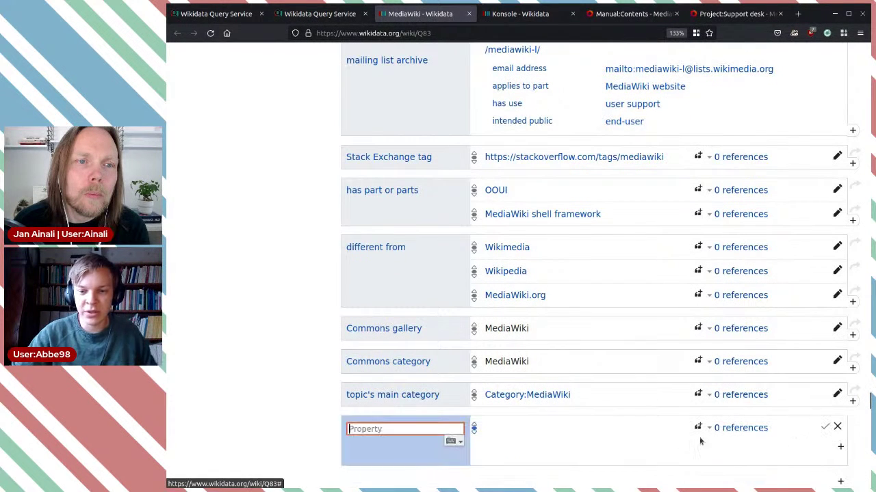
Step: Search the available properties for "support" in the new statement, and clear the search text
scroll(600, 407, down, 3)
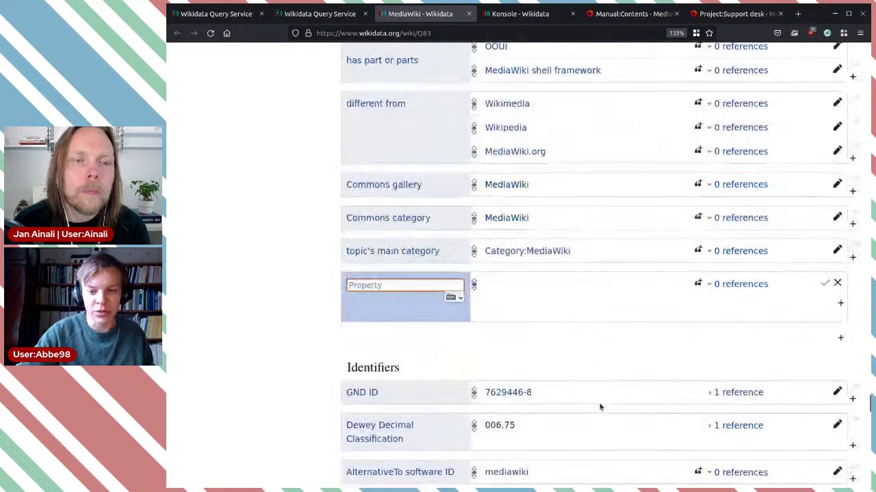
scroll(600, 407, down, 1)
text(supp)
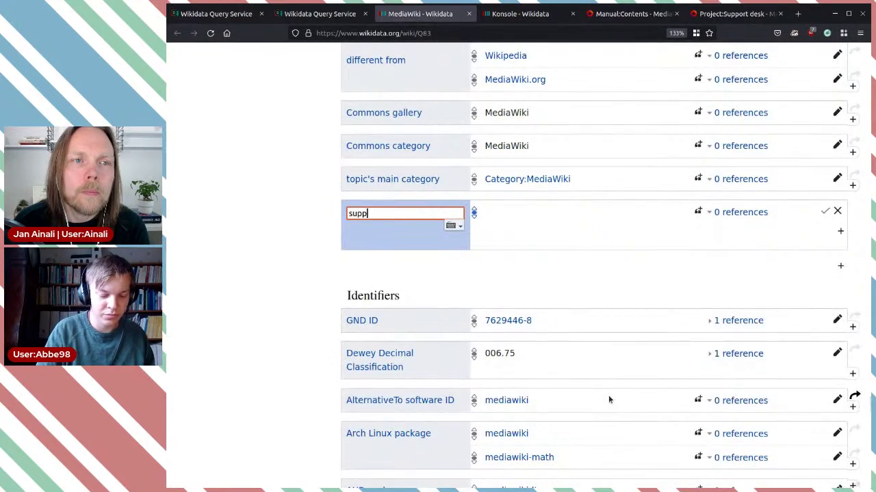
text(ort)
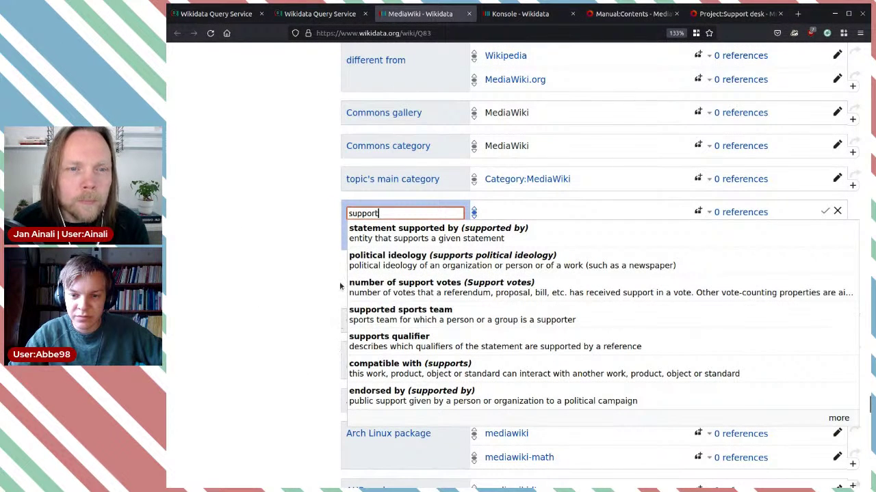
double_click(404, 212)
key(BackSpace)
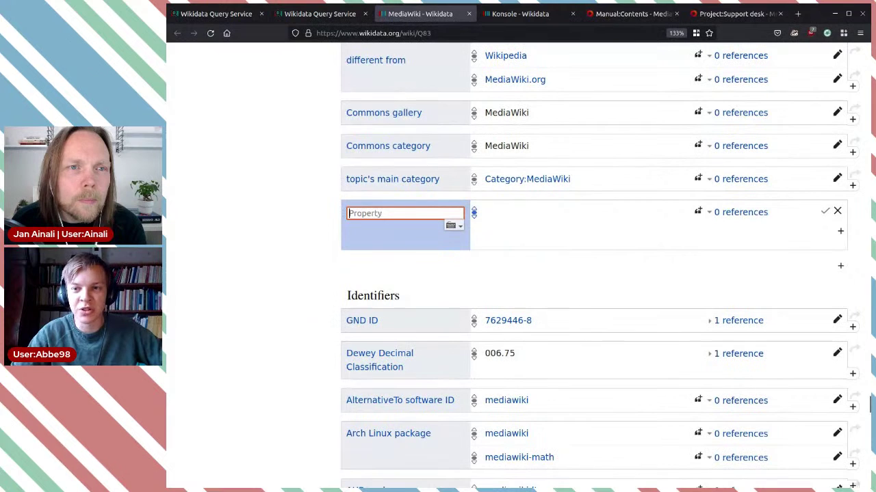
Step: Close the support desk page and look through Manual:Contents for pages worth linking from the item
click(643, 20)
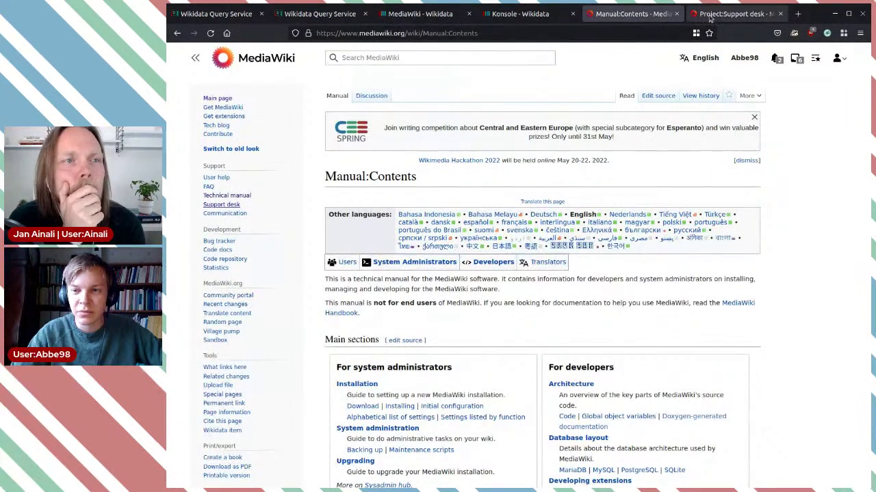
click(779, 13)
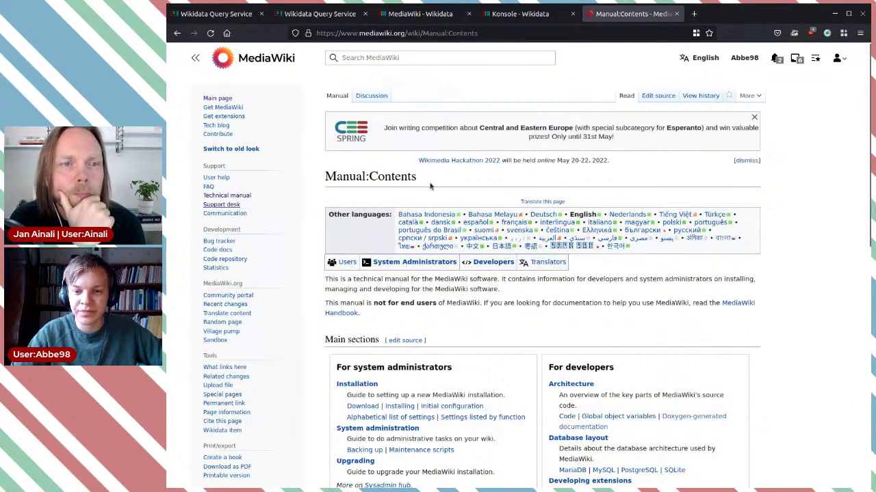
scroll(434, 183, down, 3)
scroll(430, 185, up, 3)
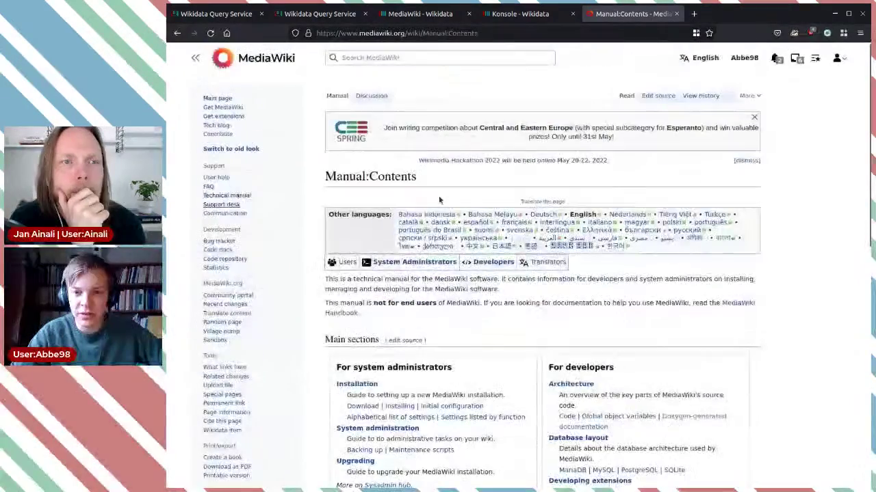
scroll(439, 195, down, 3)
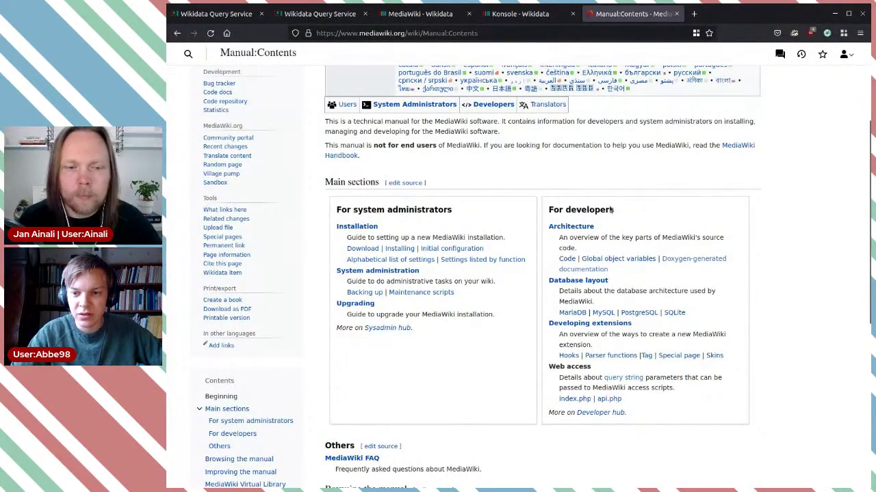
scroll(615, 342, down, 2)
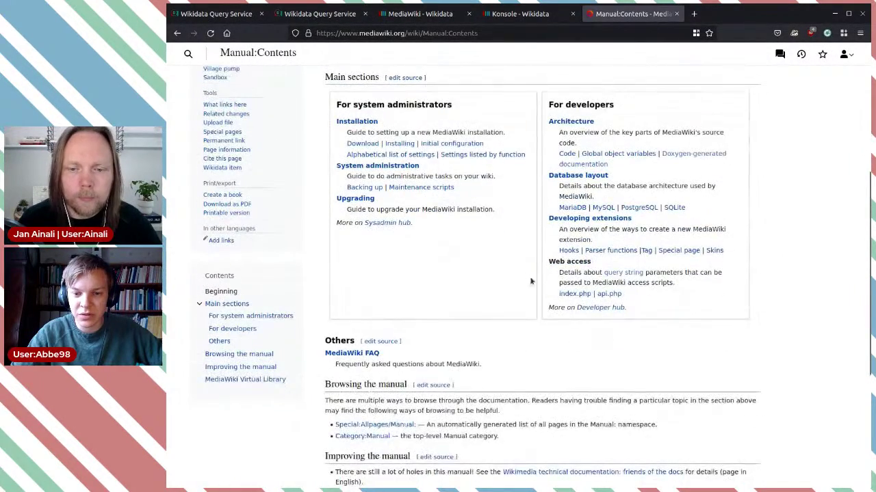
scroll(523, 278, down, 1)
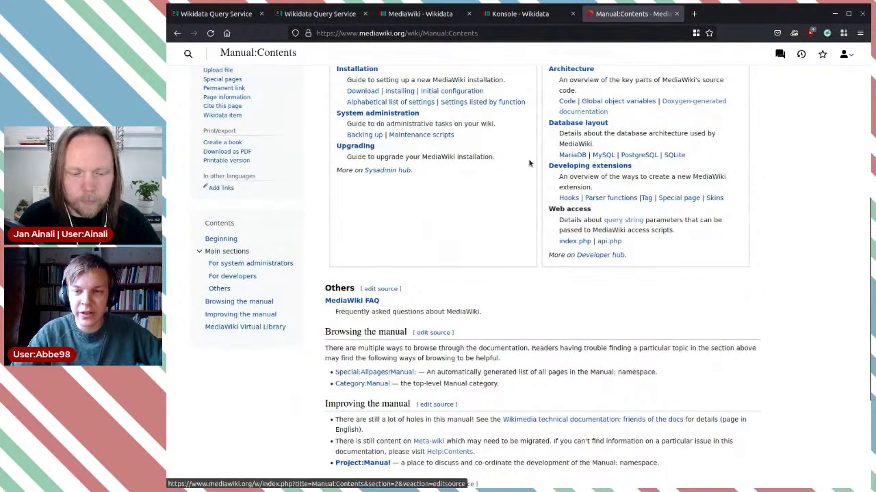
click(420, 14)
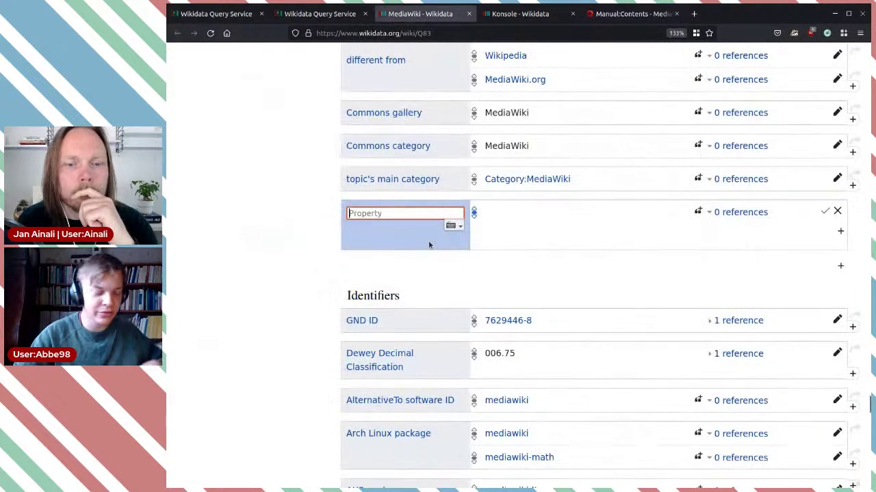
text(faq)
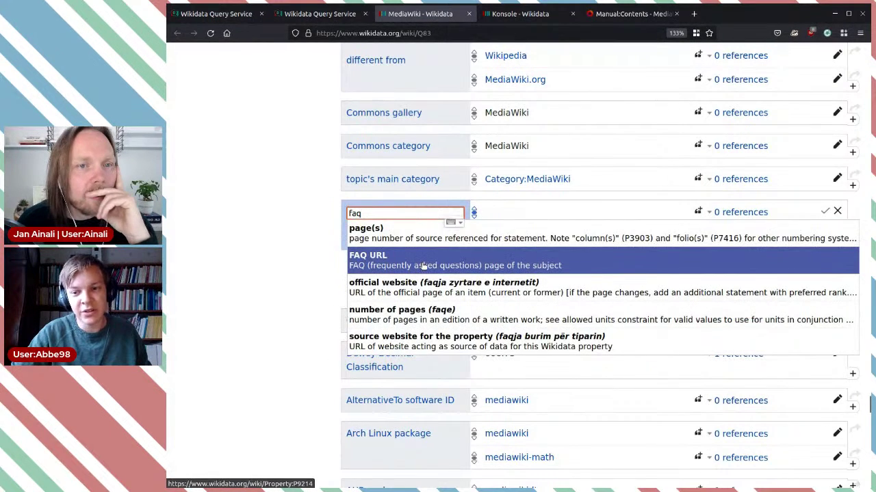
click(417, 266)
click(628, 22)
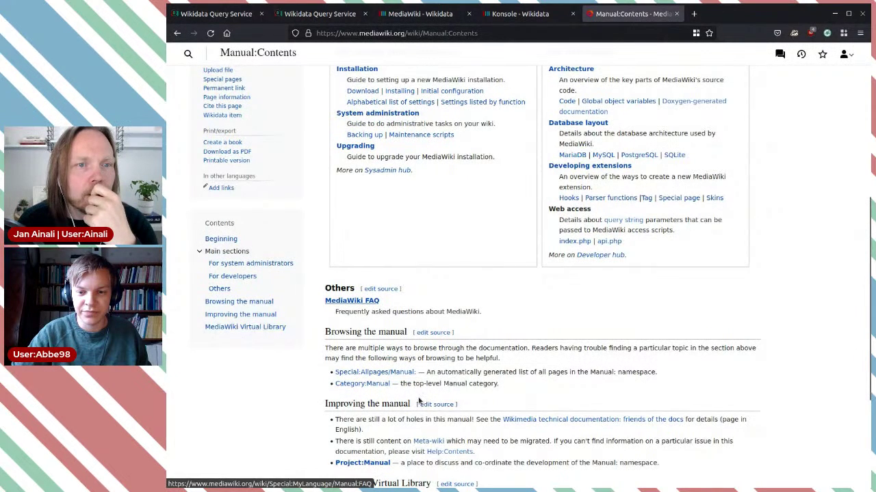
click(489, 14)
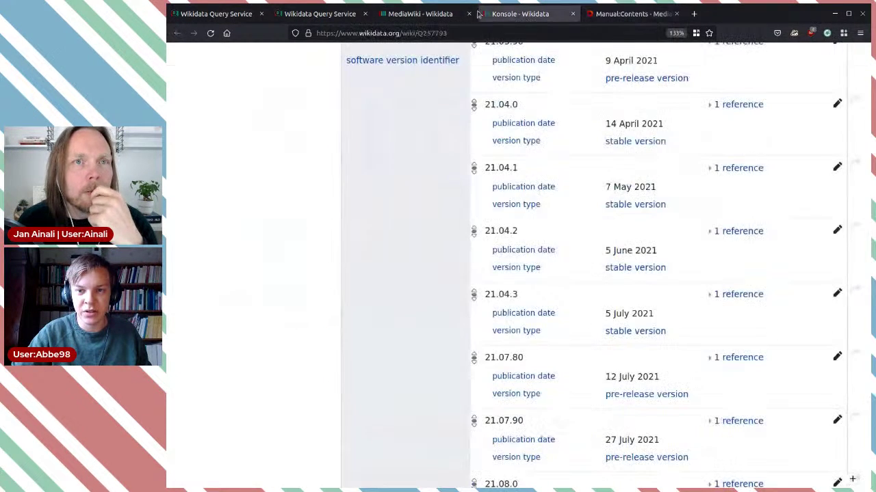
click(438, 14)
text(https://www.mediawiki.org/wiki/Special:MyLanguage/Manual:FAQ)
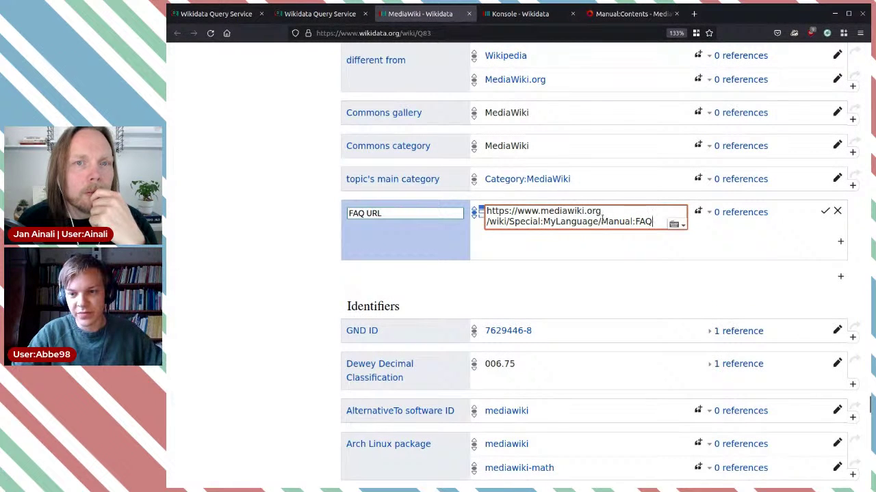
click(823, 212)
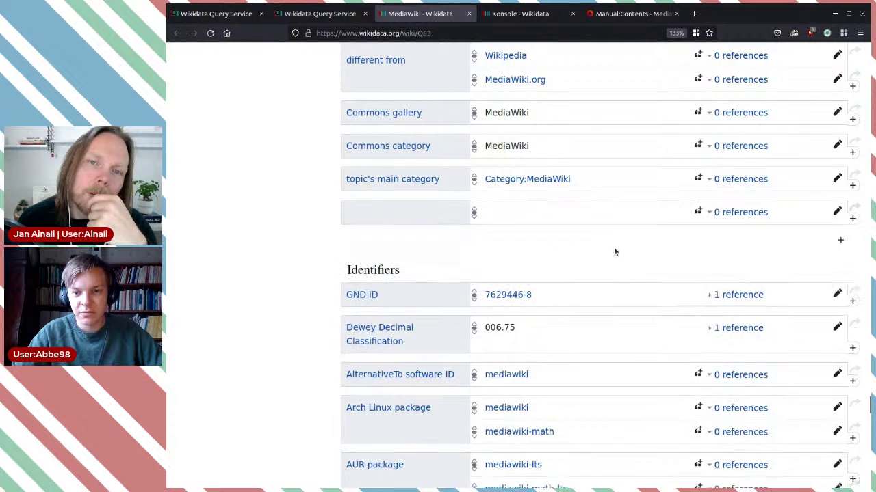
Step: Check the FAQ URL statement's constraint suggestion and try to add a language of work or name qualifier, searching for "adaptive" as its value
click(497, 244)
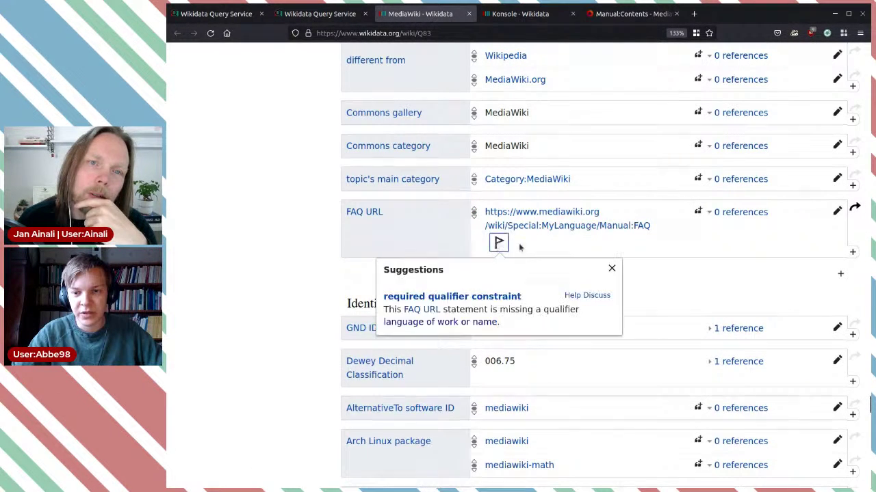
click(687, 295)
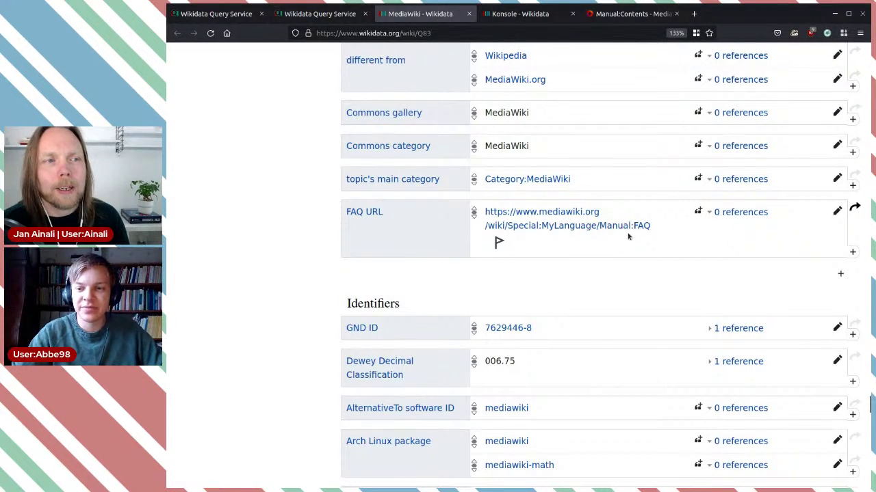
click(836, 214)
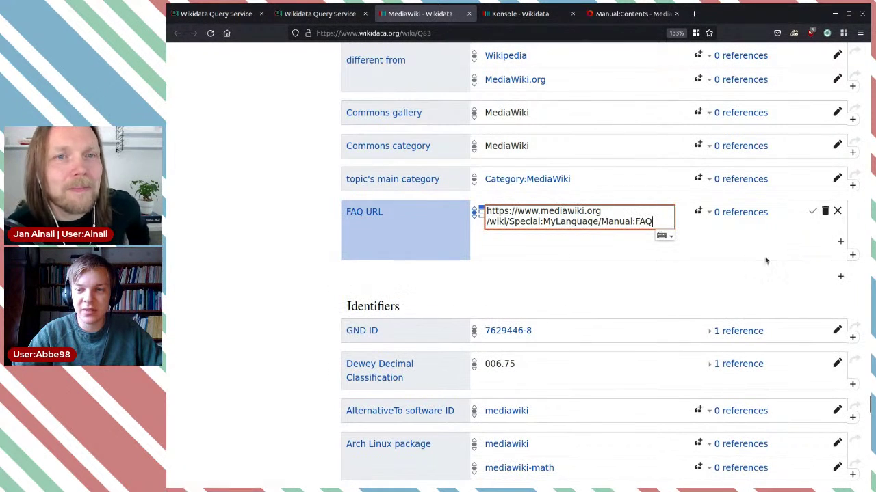
click(839, 242)
text(language of)
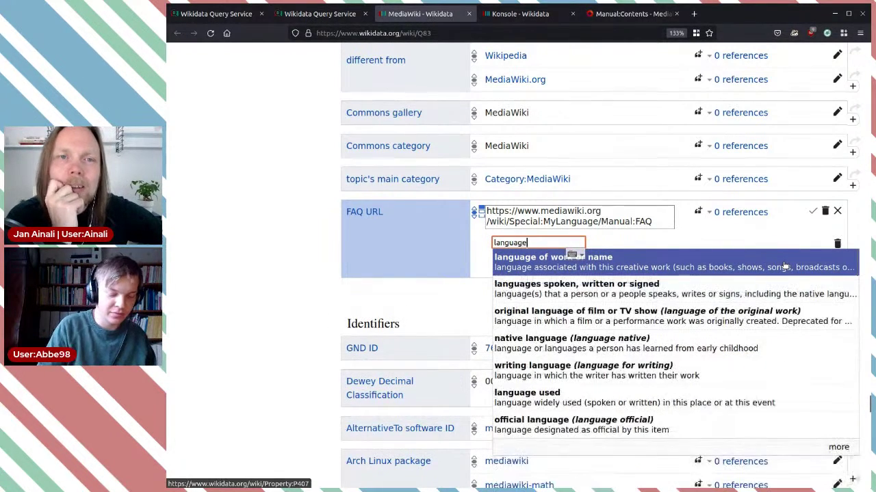
click(706, 260)
text(adap)
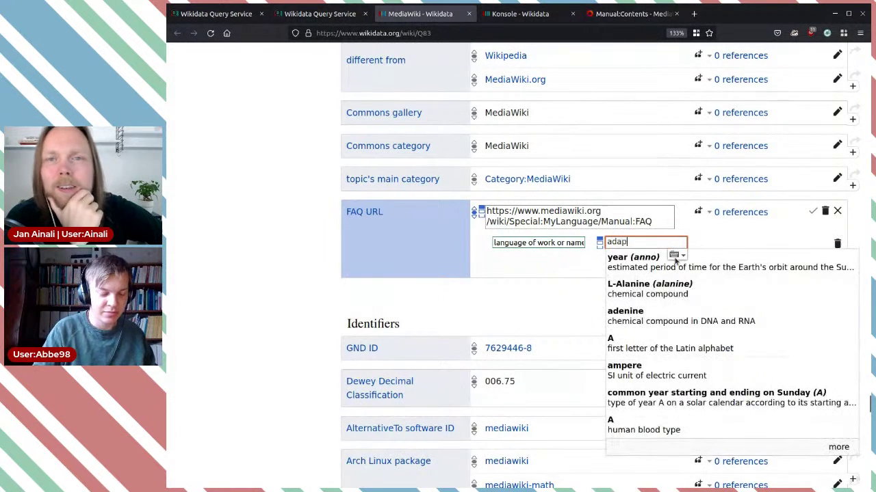
text(tive)
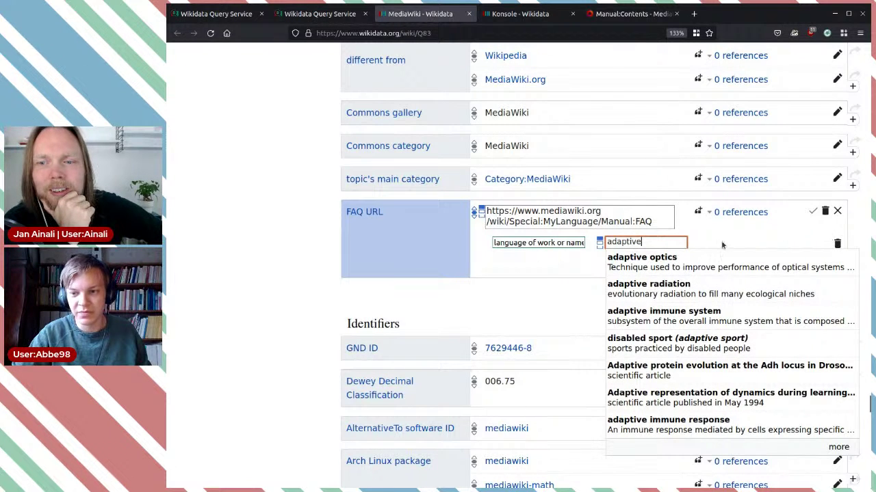
Step: Clear the qualifier value, try "§" instead, and discard the edits to the FAQ URL statement
double_click(643, 241)
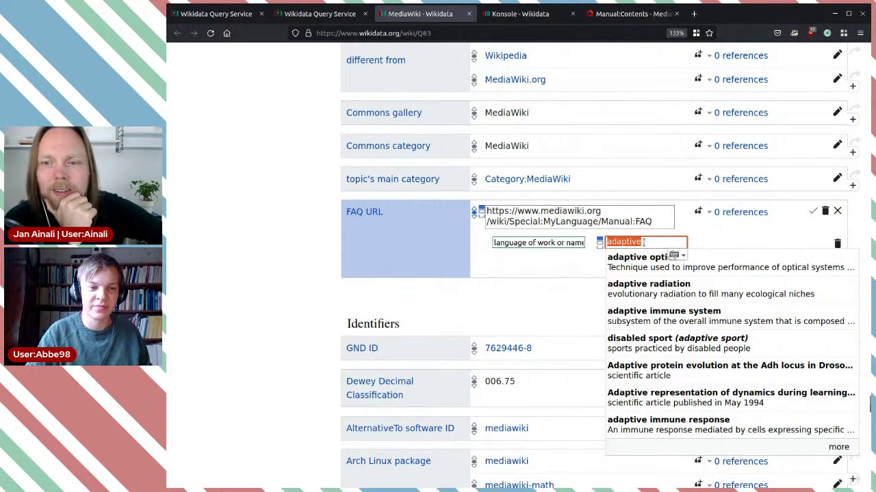
key(BackSpace)
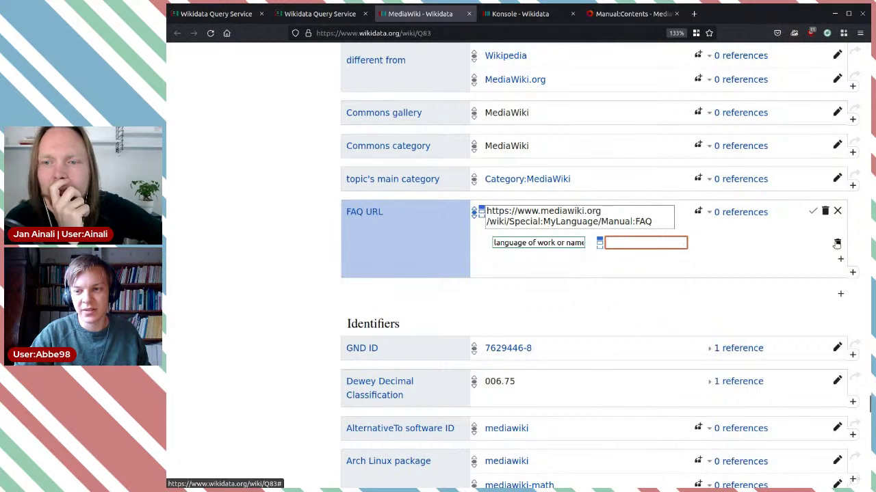
text(§)
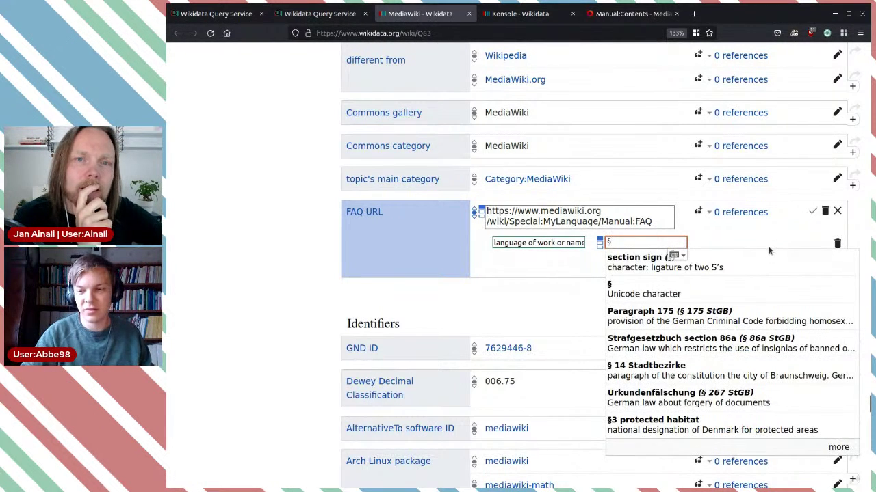
key(Return)
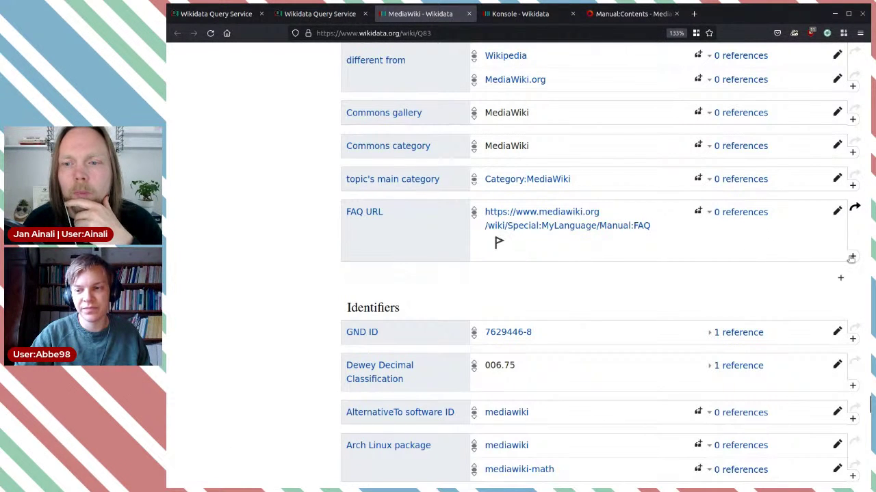
click(838, 211)
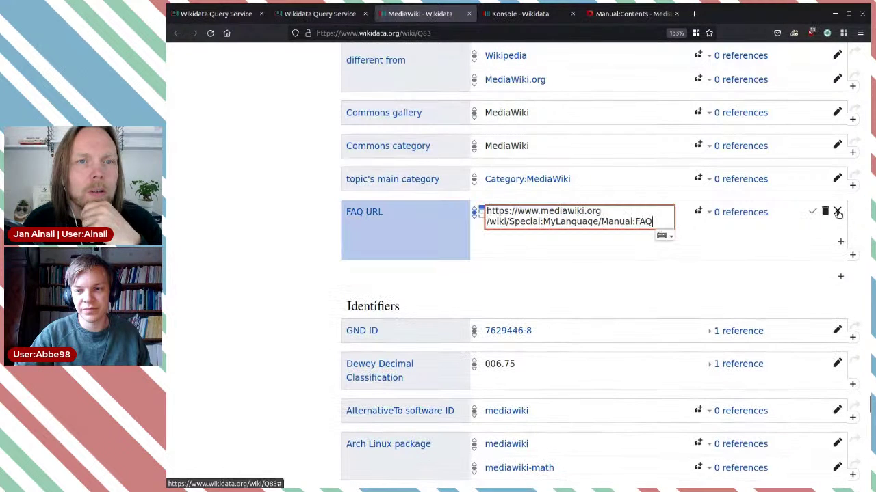
click(838, 211)
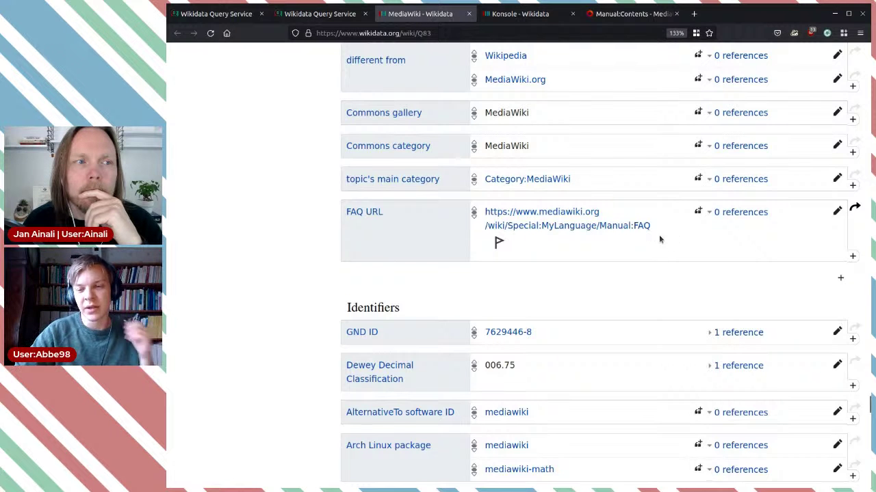
Step: Open the FAQ URL property page in a separate tab, examine its constraints and property examples, and close it
middle_click(376, 213)
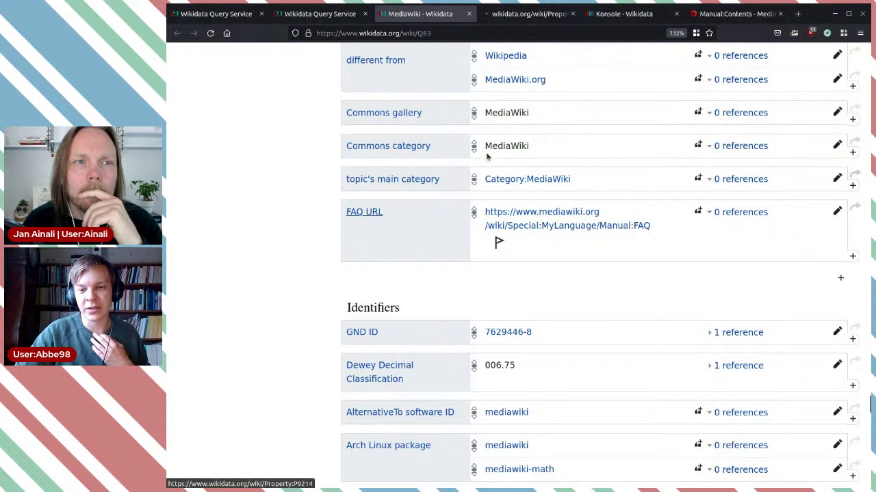
click(533, 21)
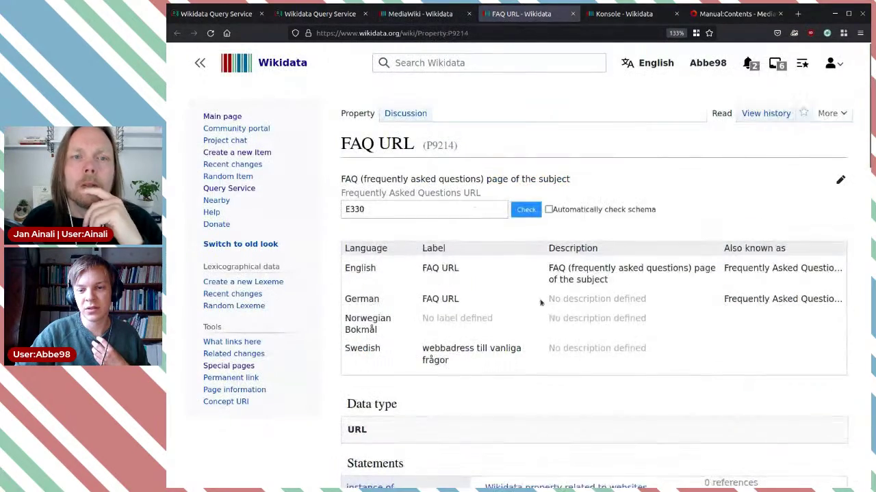
scroll(510, 291, down, 5)
scroll(510, 292, down, 7)
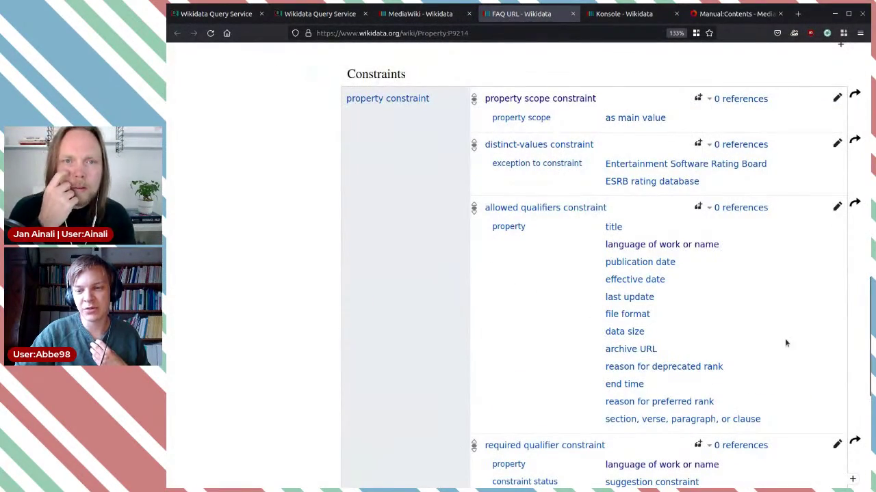
scroll(786, 349, down, 5)
scroll(786, 349, up, 5)
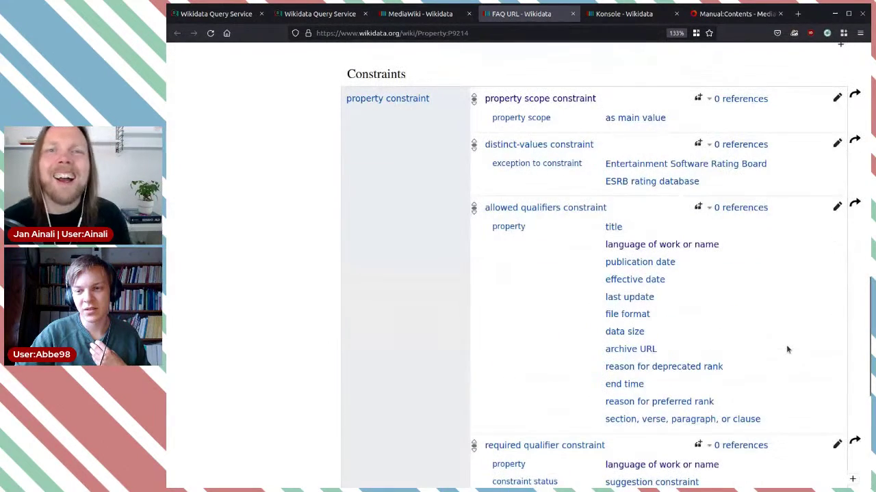
scroll(787, 350, up, 4)
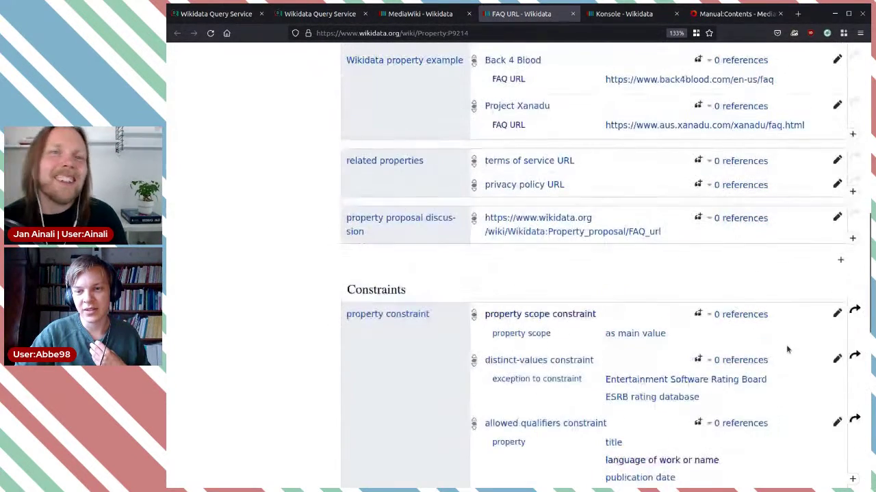
scroll(786, 350, up, 1)
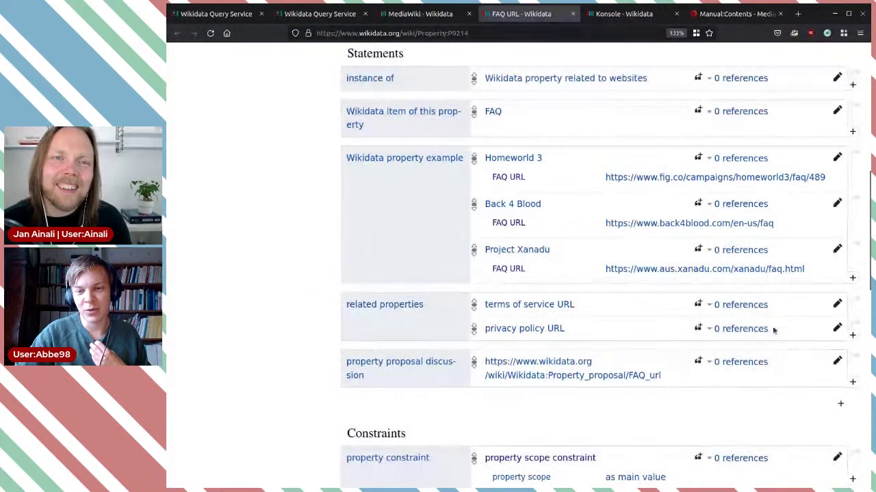
scroll(609, 221, up, 1)
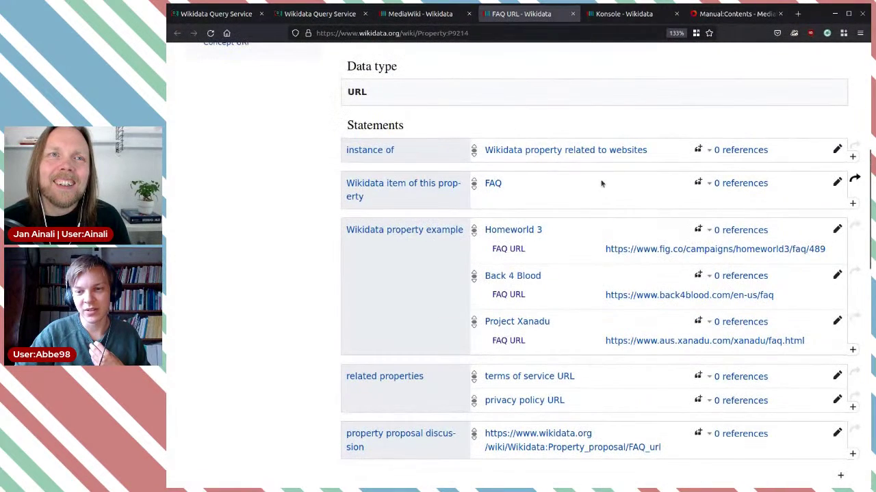
click(573, 14)
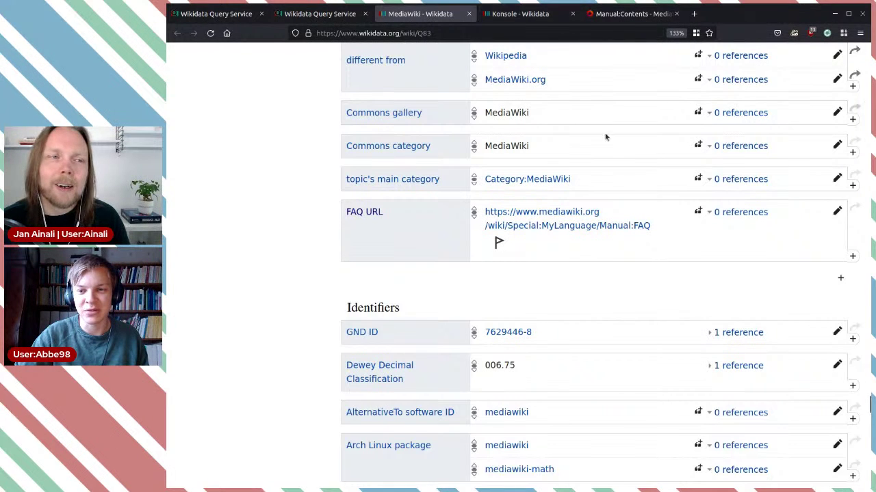
Step: Compare the MediaWiki item's statements with the Konsole item's, checking Manual:Contents too, for further documentation and support properties worth adding
scroll(637, 209, up, 3)
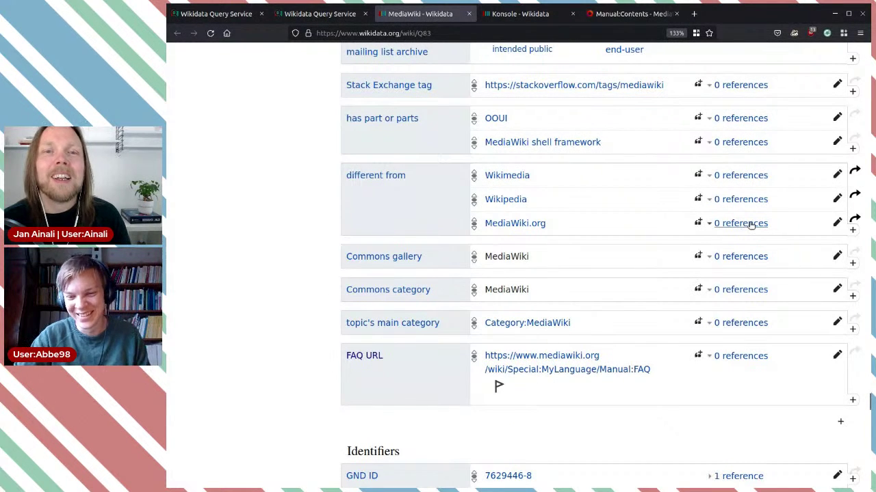
scroll(746, 220, up, 2)
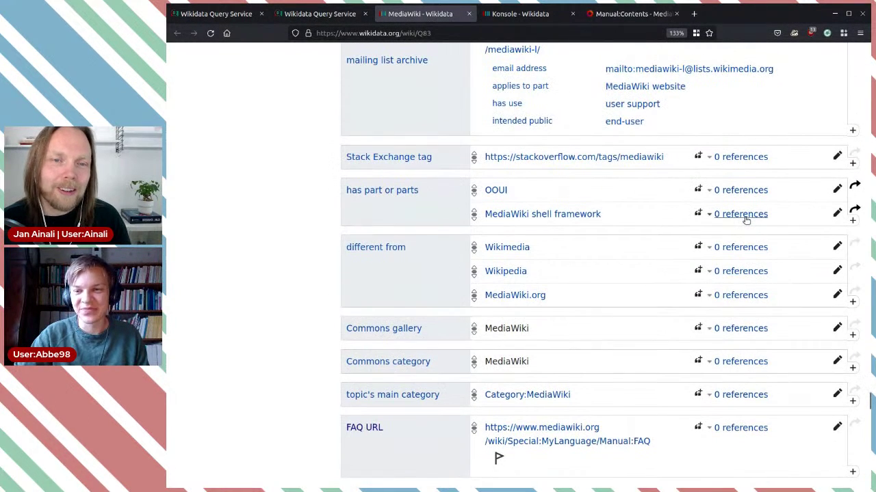
scroll(746, 220, down, 4)
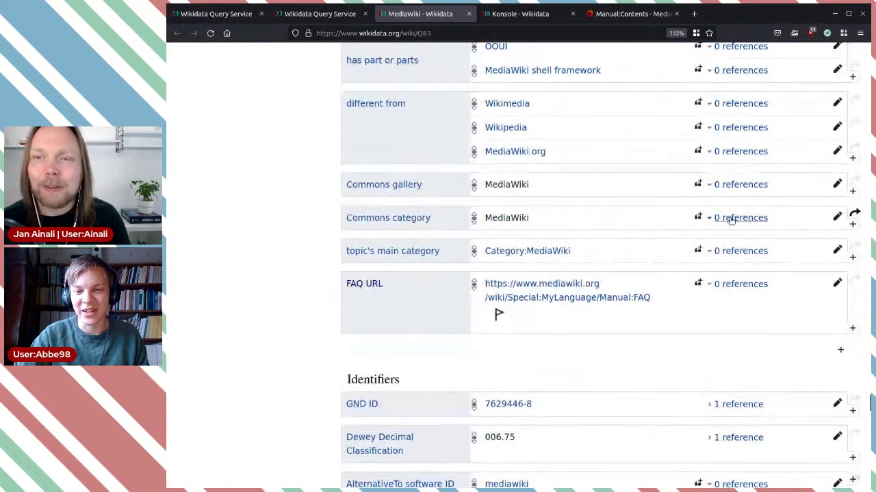
click(530, 22)
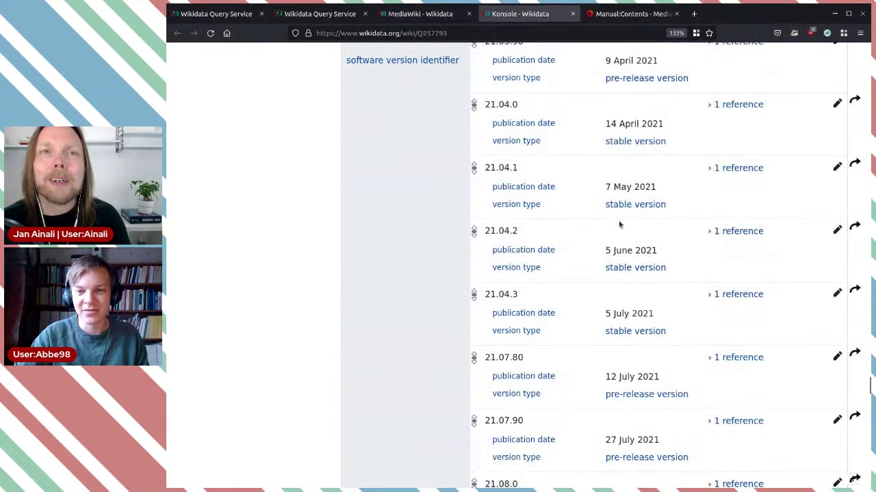
scroll(619, 225, down, 15)
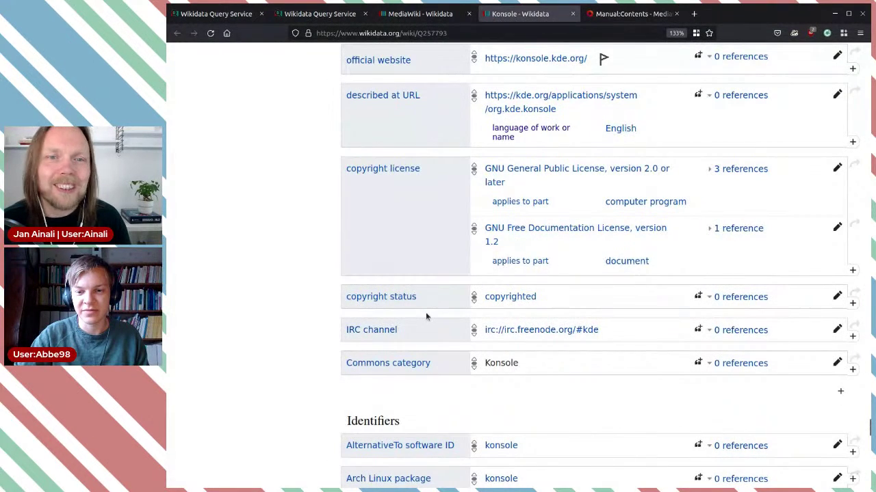
scroll(426, 316, up, 4)
click(420, 15)
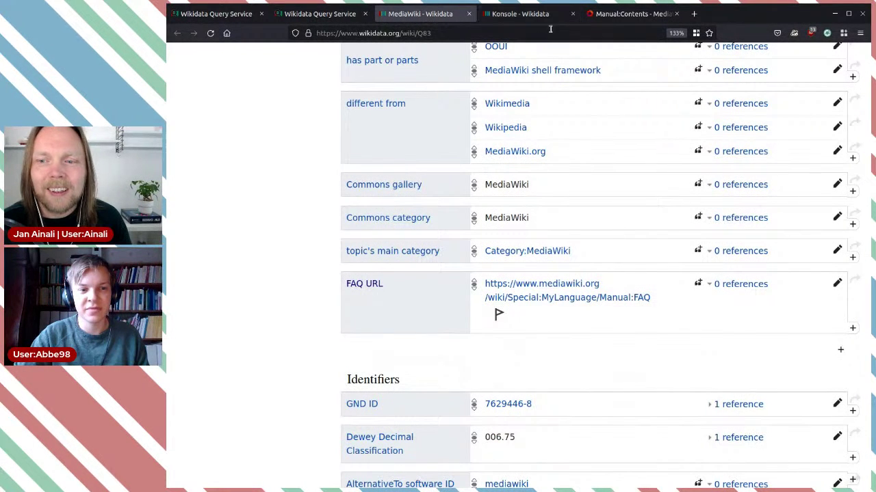
click(608, 18)
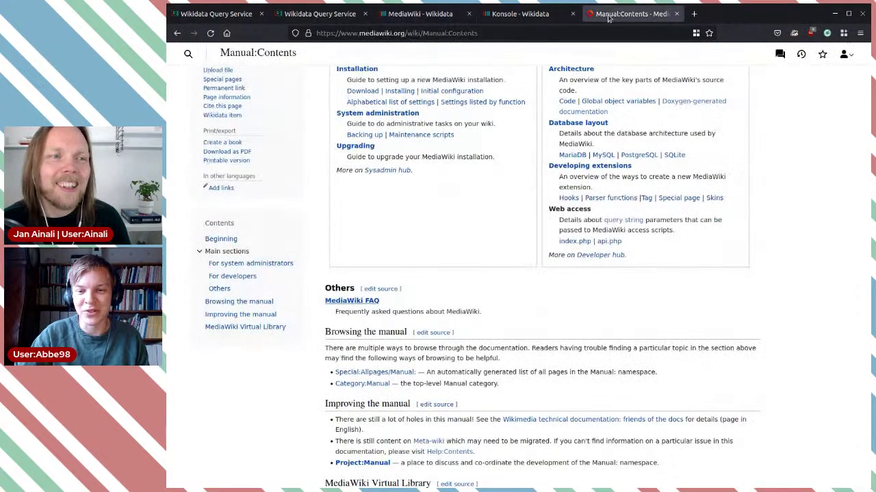
click(518, 13)
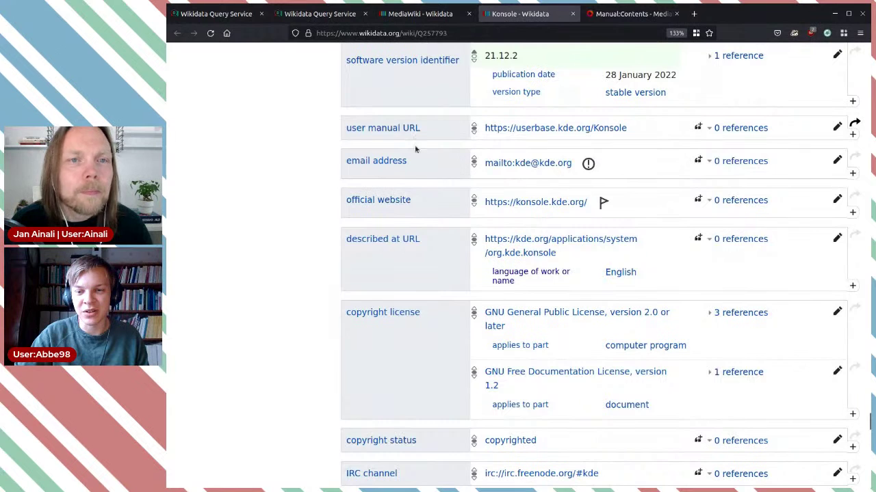
scroll(414, 269, up, 1)
scroll(419, 294, down, 3)
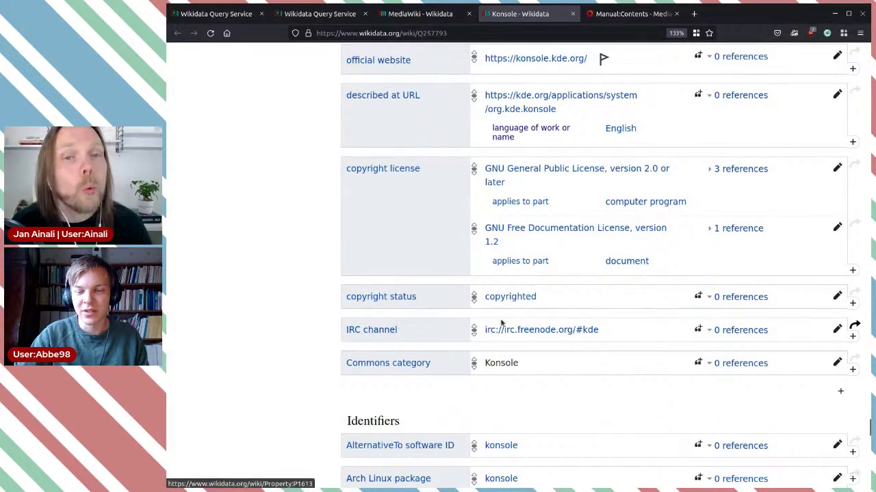
Step: Look through the Manual:Contents page for IRC or support links, searching it for "irc"
click(628, 14)
scroll(438, 297, up, 6)
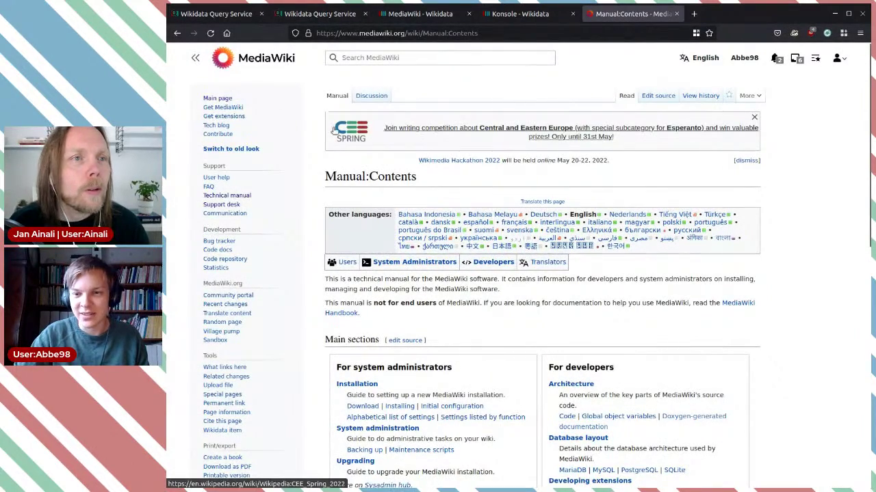
scroll(331, 126, down, 3)
scroll(332, 126, down, 4)
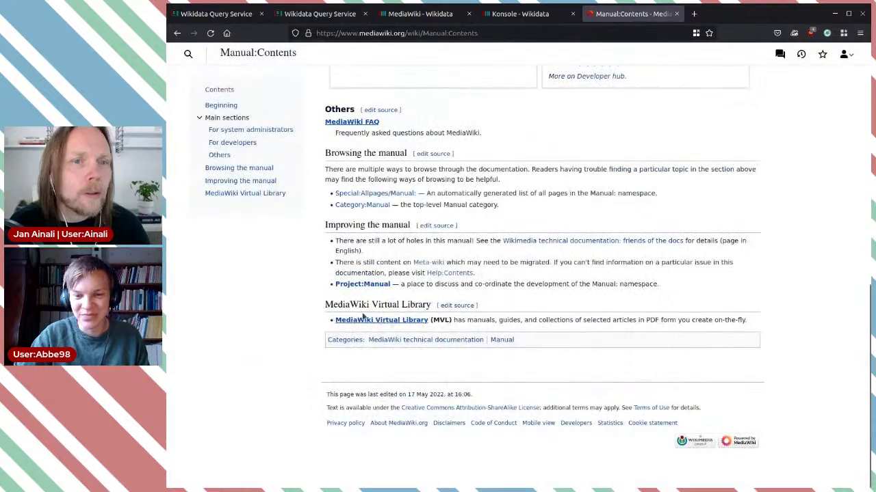
scroll(356, 310, up, 3)
scroll(357, 310, up, 5)
key(ctrl+f)
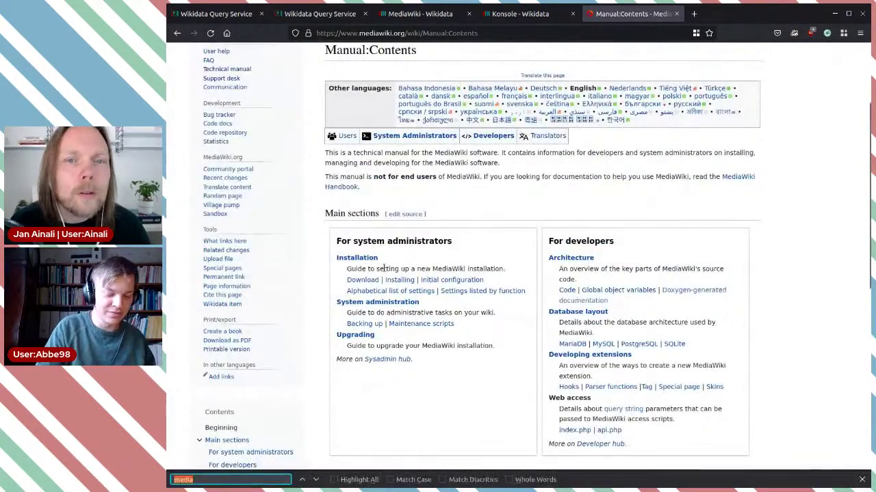
text(irc)
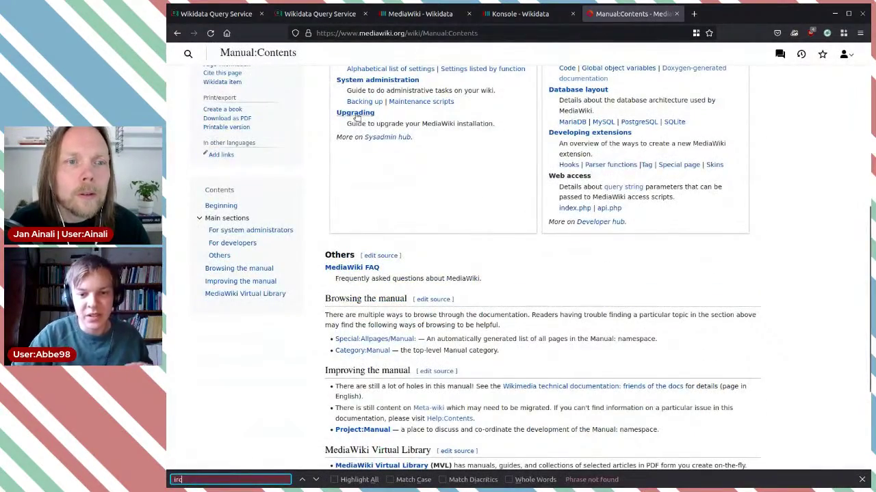
scroll(369, 206, up, 3)
scroll(232, 277, up, 1)
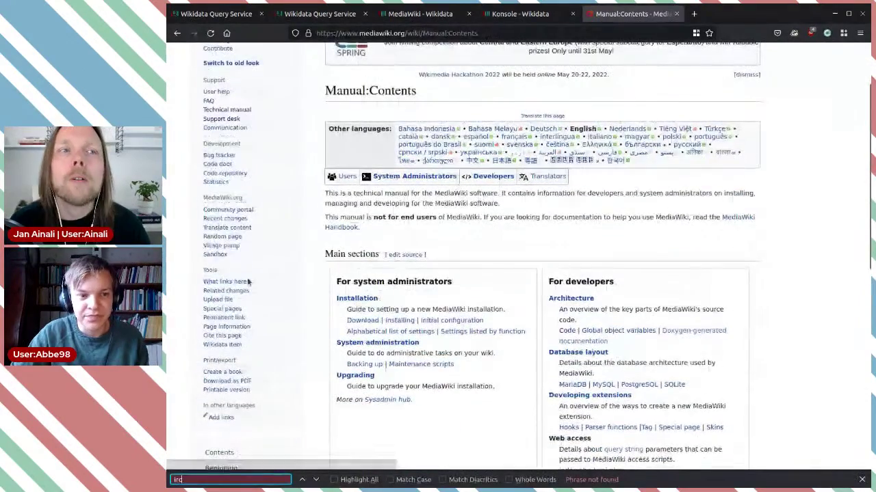
scroll(241, 262, up, 2)
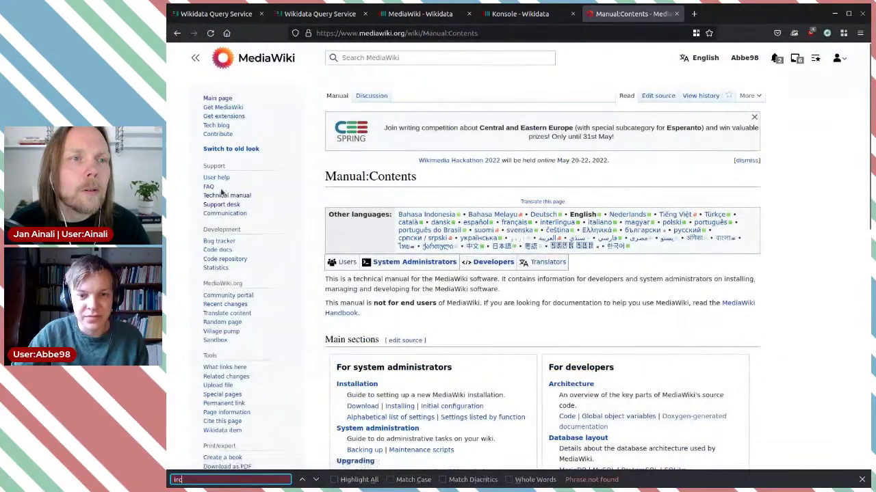
Step: Open the MediaWiki user help page, look over its contents, and copy the page's URL
click(217, 179)
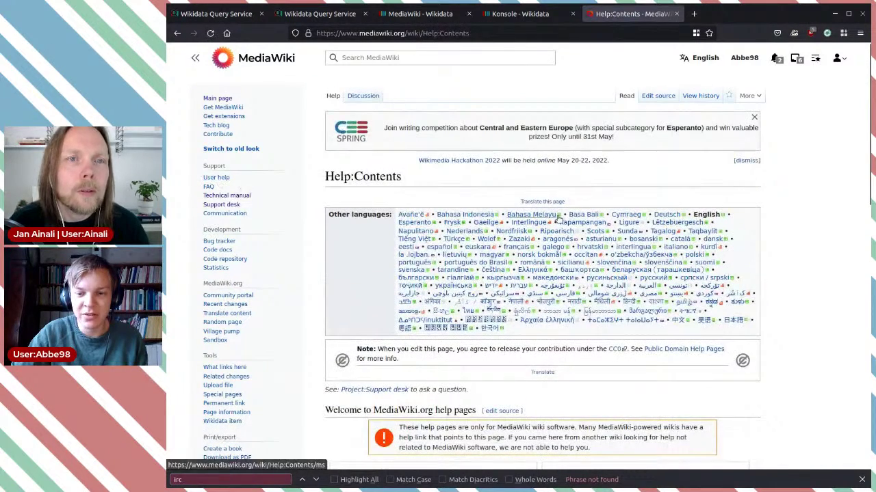
scroll(561, 216, down, 5)
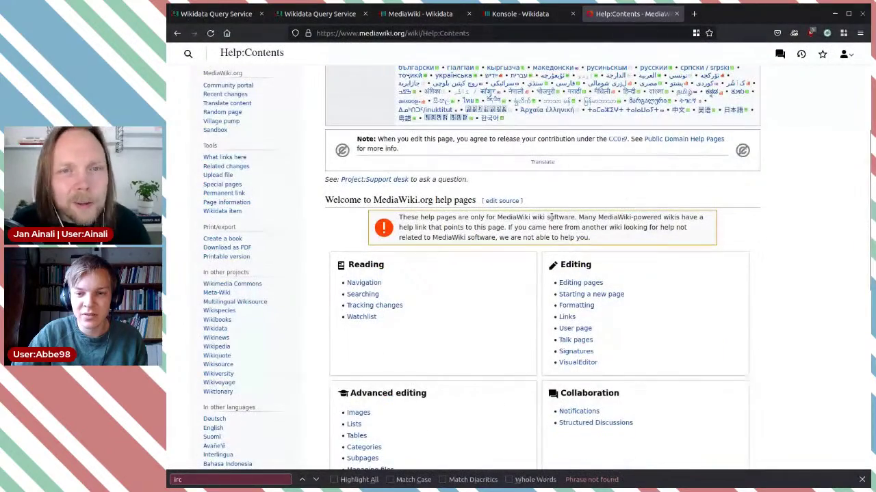
scroll(410, 287, down, 4)
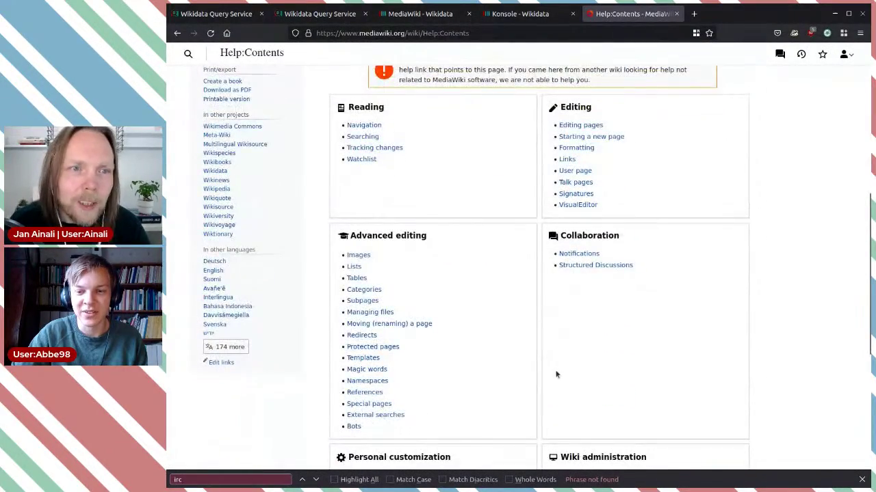
scroll(555, 373, up, 4)
click(460, 33)
key(ctrl+c)
key(Escape)
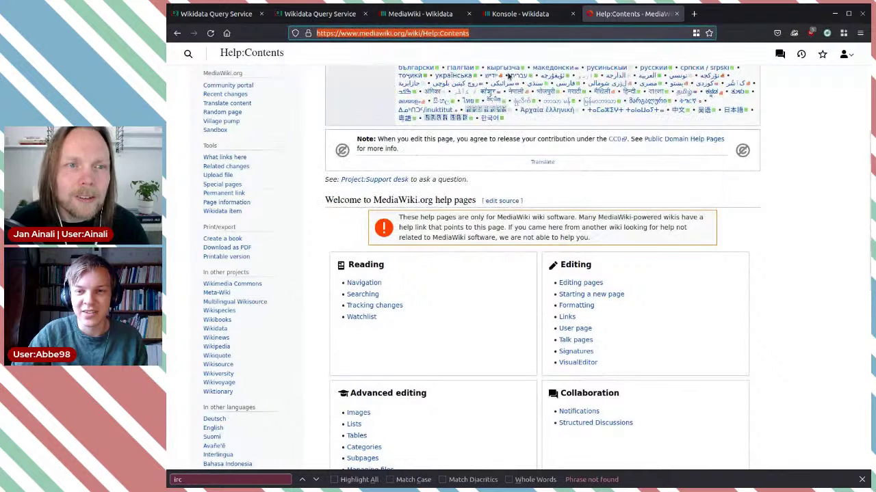
click(519, 13)
scroll(479, 297, up, 10)
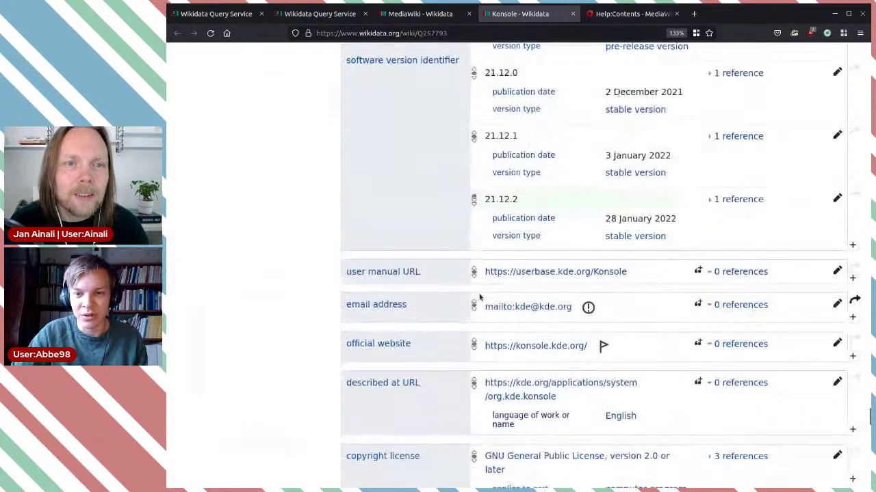
scroll(479, 296, down, 5)
scroll(478, 296, down, 4)
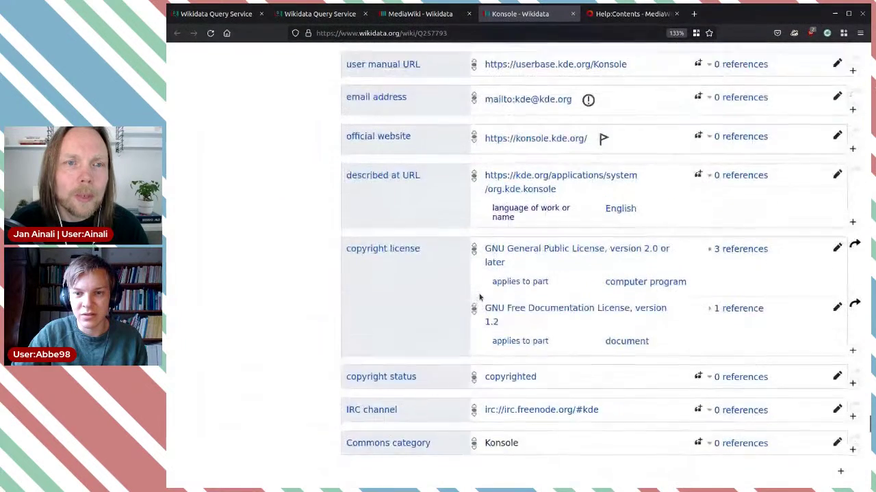
scroll(479, 296, up, 1)
click(408, 17)
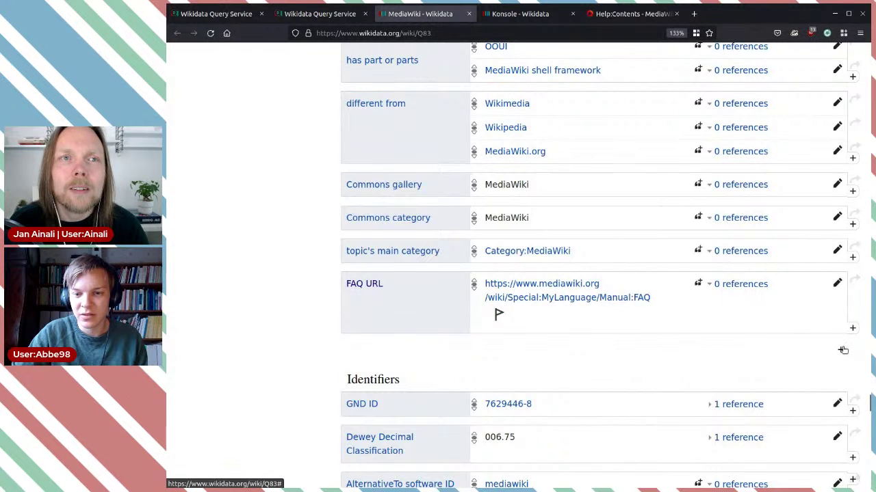
click(841, 350)
text(user man)
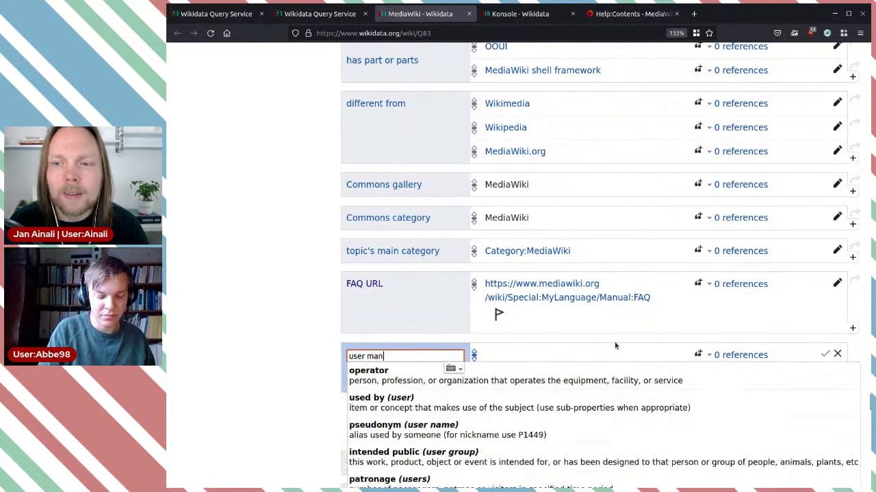
text(ual)
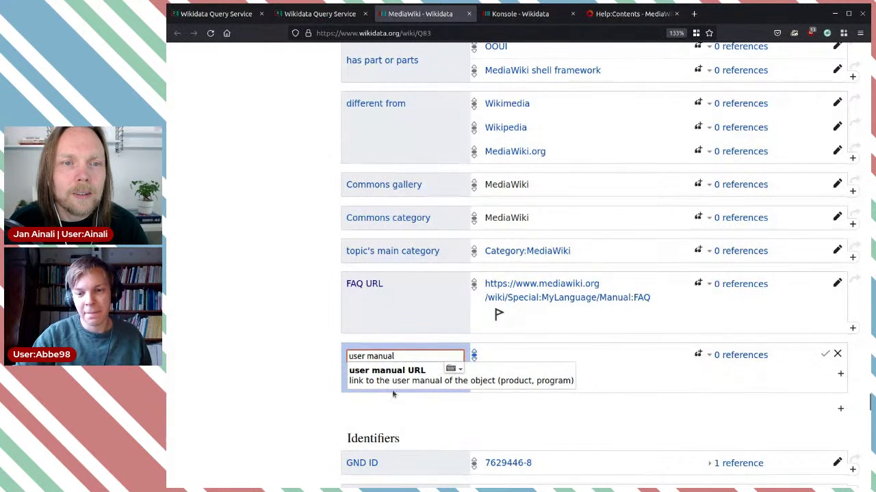
click(390, 377)
key(ctrl+v)
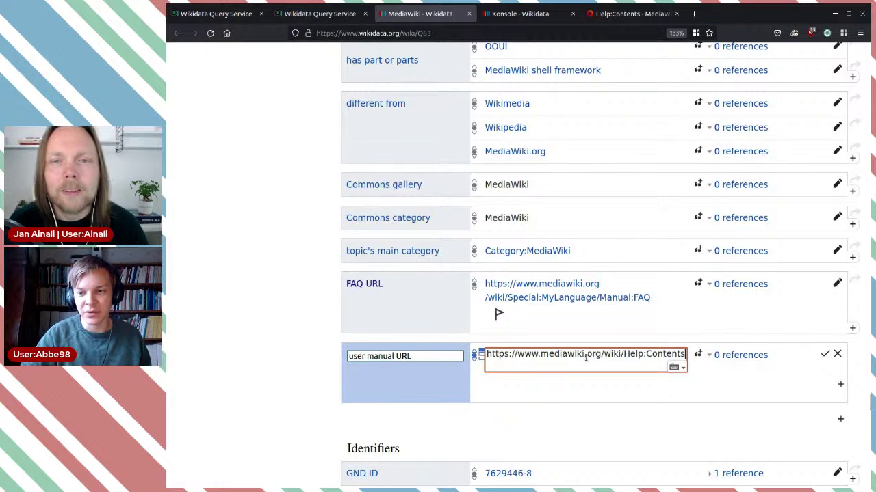
Step: Add a language of work or name qualifier with the value English to the user manual URL and publish the statement
click(839, 384)
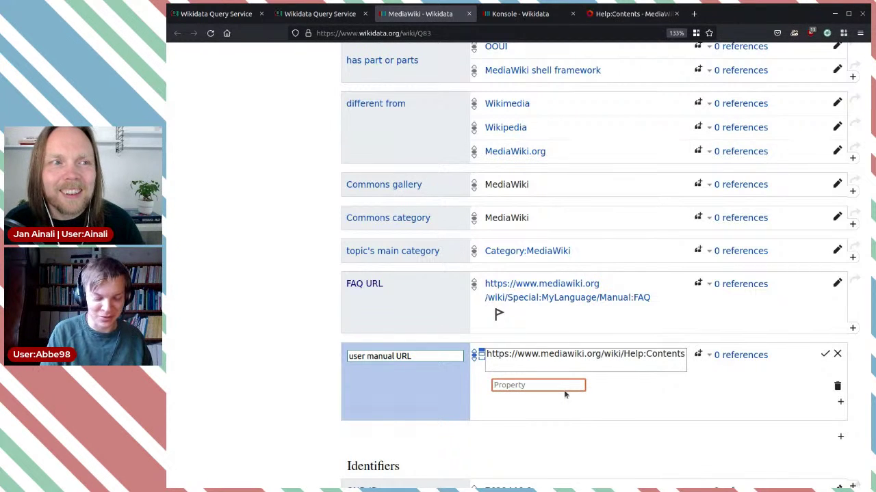
text(language)
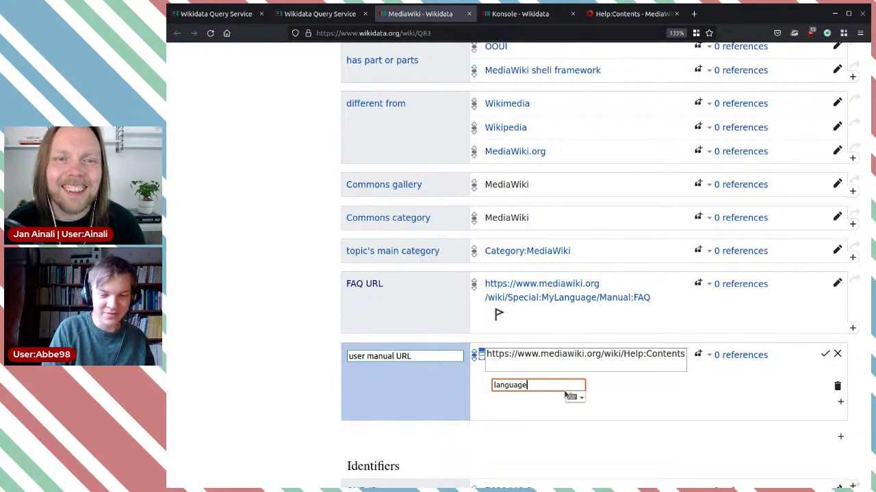
click(554, 399)
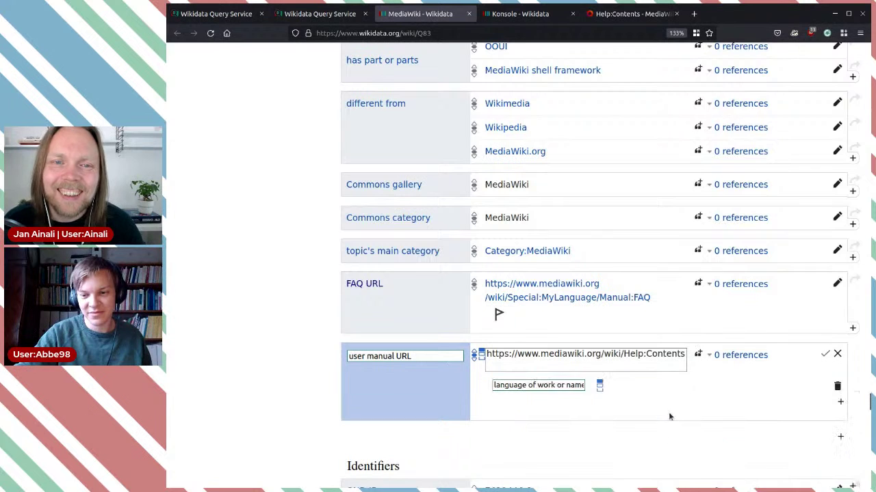
text(Engl)
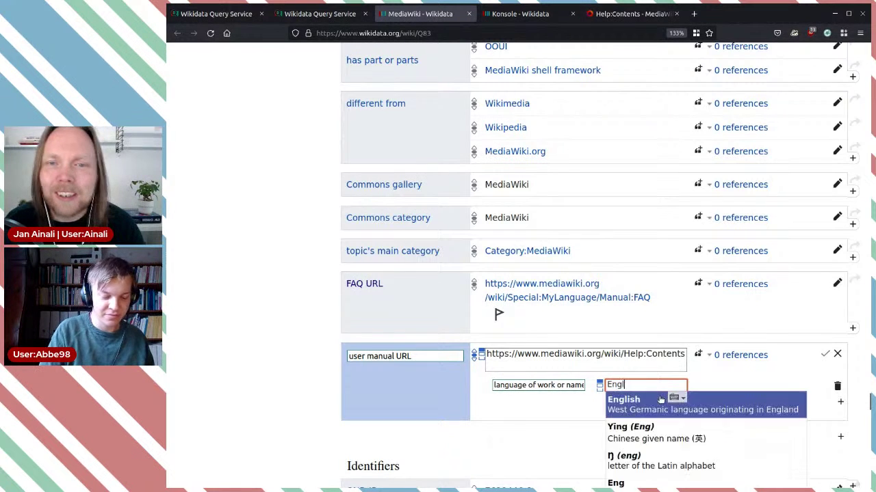
text(ish)
click(699, 400)
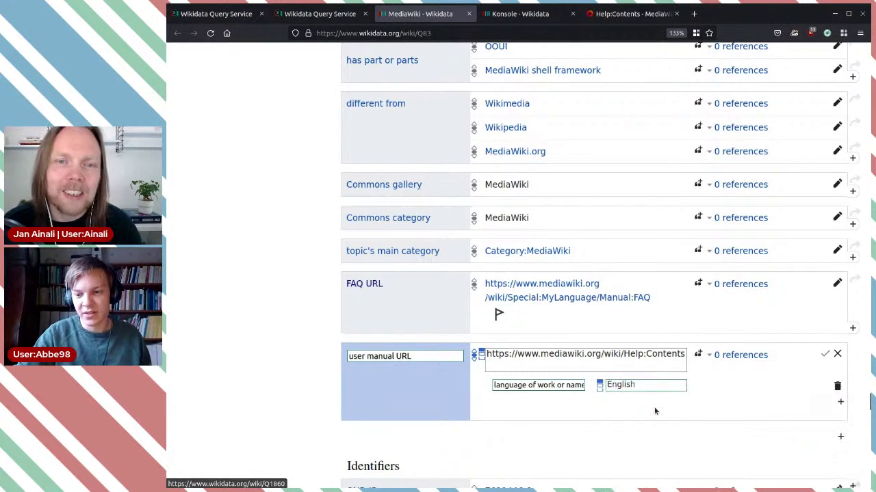
click(823, 354)
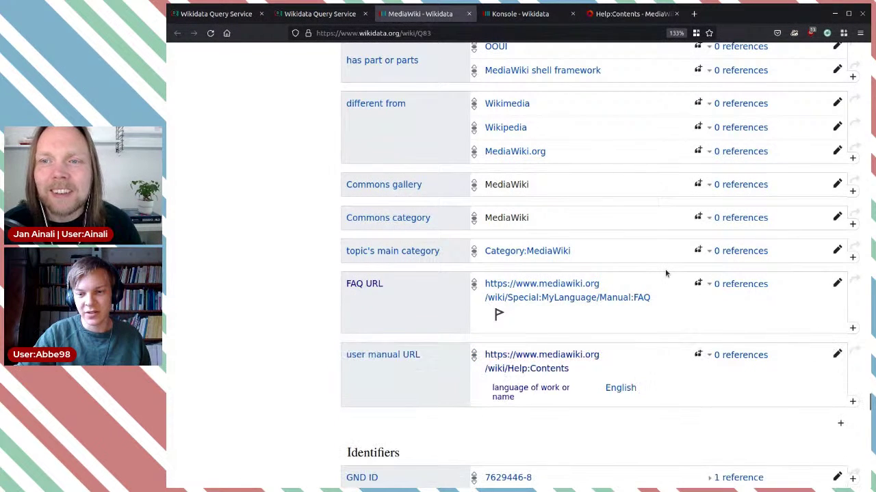
Step: Open MediaWiki.org's Communication page and examine its support forums, IRC channels and other chat options
click(626, 12)
scroll(236, 178, up, 3)
scroll(236, 178, up, 2)
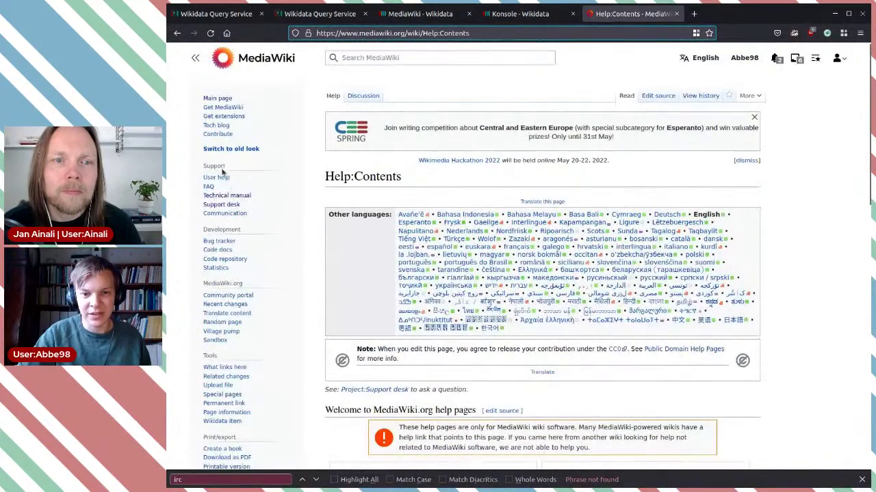
click(236, 215)
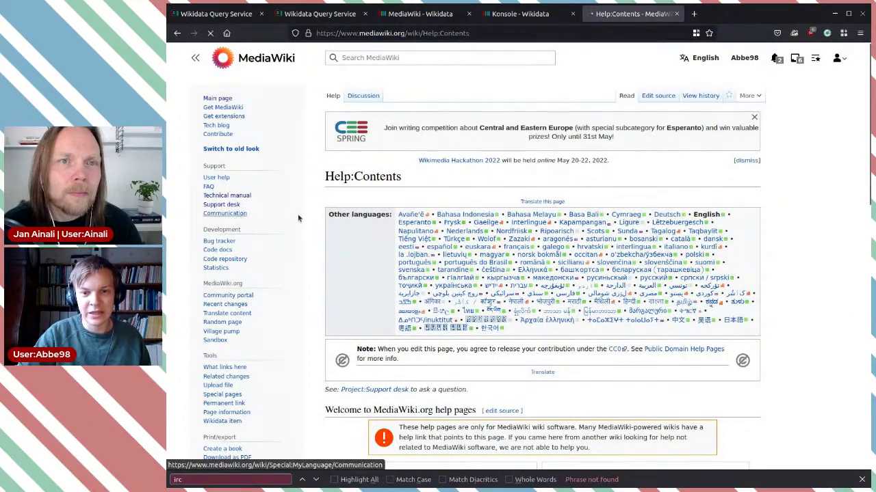
scroll(445, 316, down, 5)
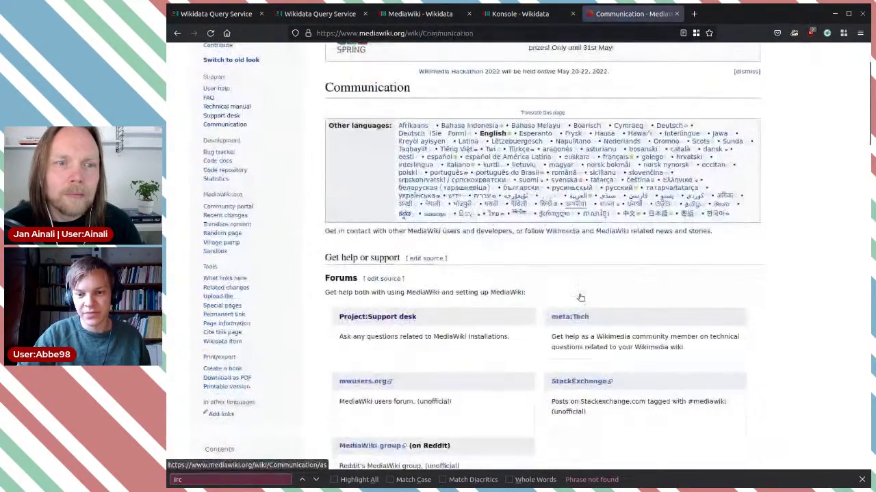
scroll(479, 312, down, 2)
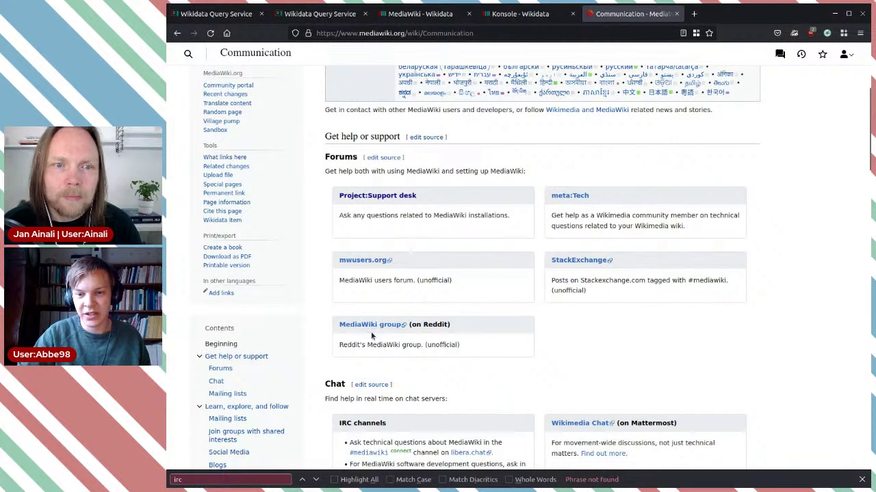
scroll(559, 319, down, 4)
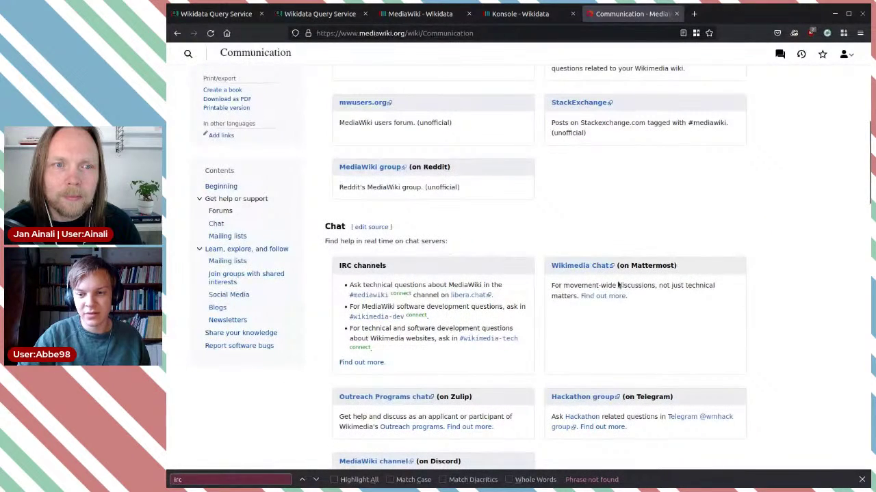
scroll(700, 301, down, 3)
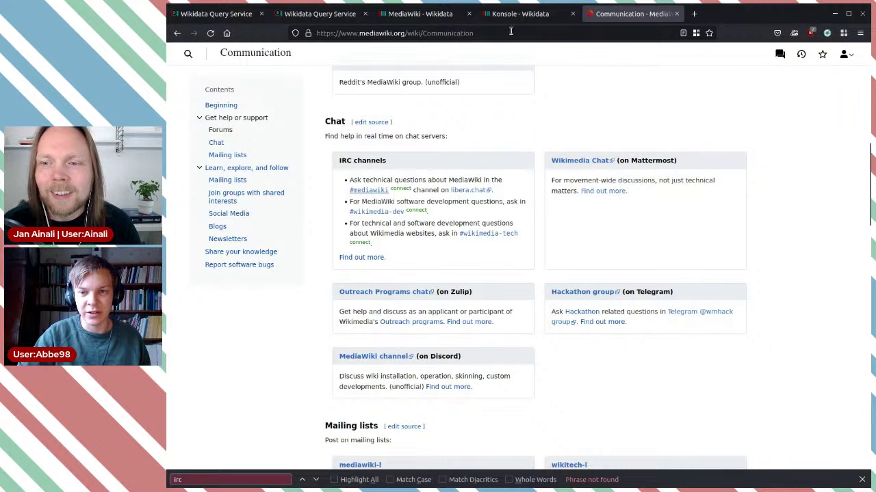
Step: Search the MediaWiki item on Wikidata for "irc" to check for an existing channel statement
click(420, 14)
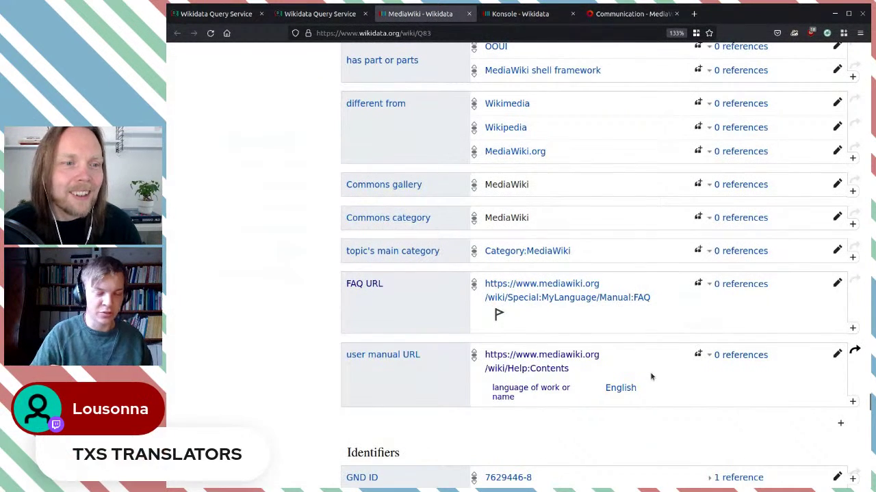
key(ctrl+f)
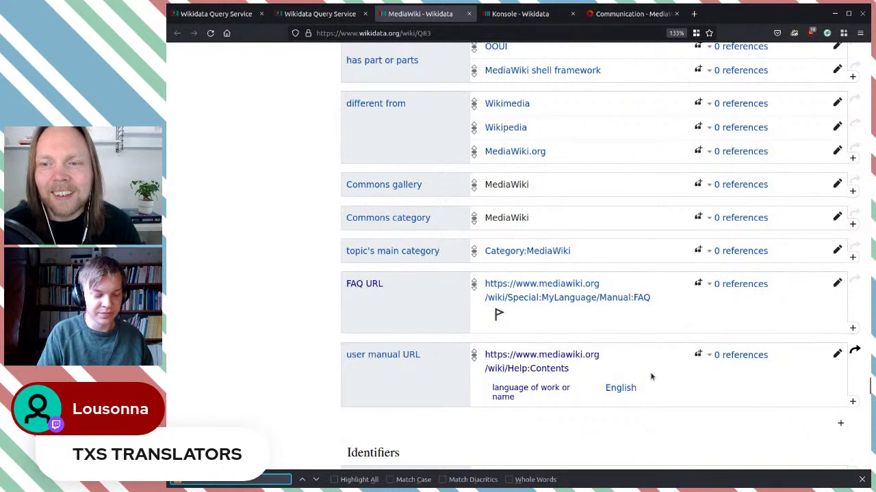
text(irc)
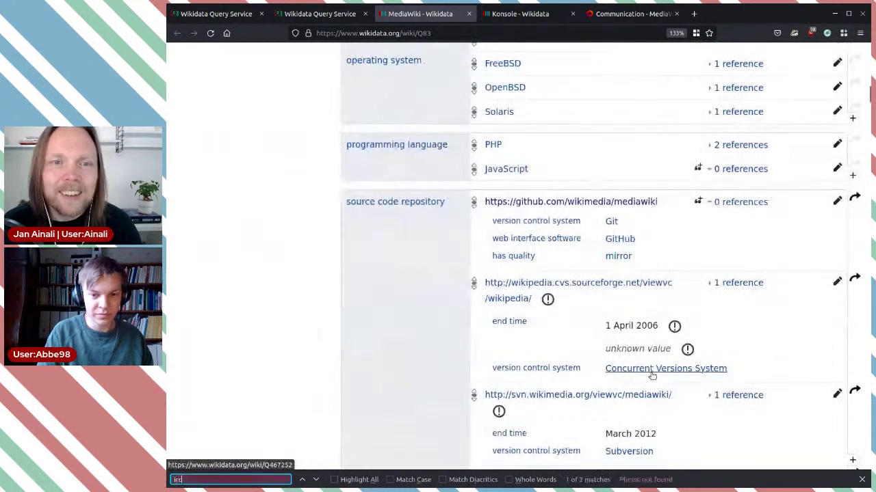
Step: Add an IRC channel statement to the MediaWiki item with the value ircs://irc.libera.chat:6697/mediawiki and try to publish it
scroll(780, 212, down, 15)
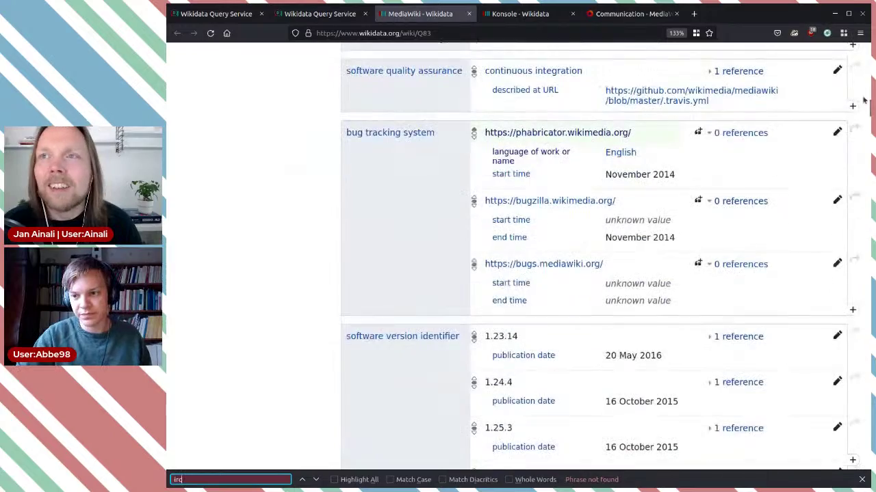
drag(869, 223, 859, 424)
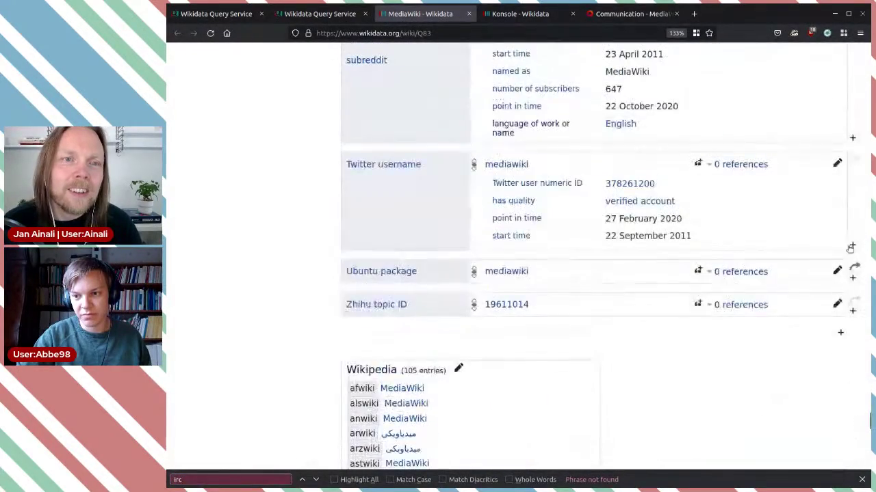
click(841, 332)
text(irc)
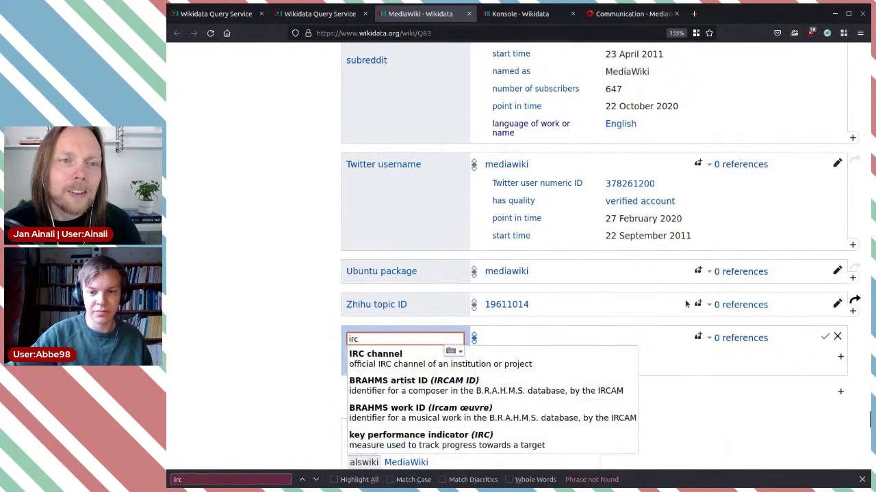
click(540, 354)
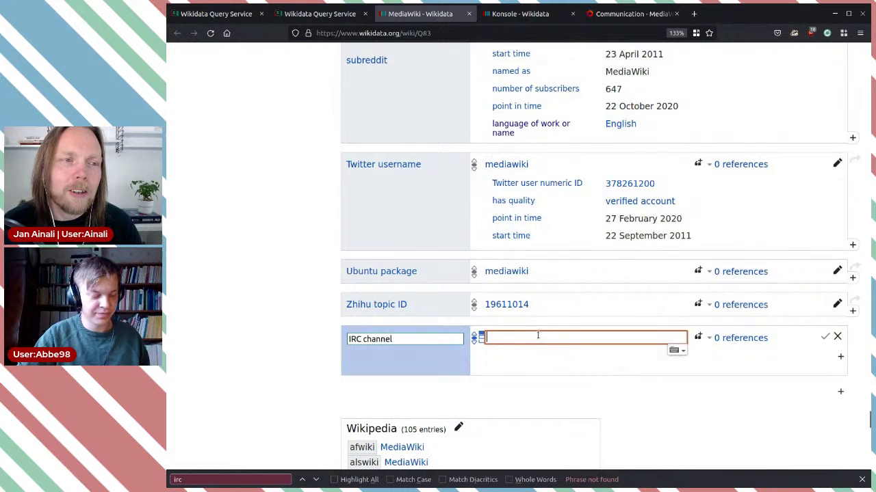
text(ircs://irc.libera.chat:6697/mediawiki)
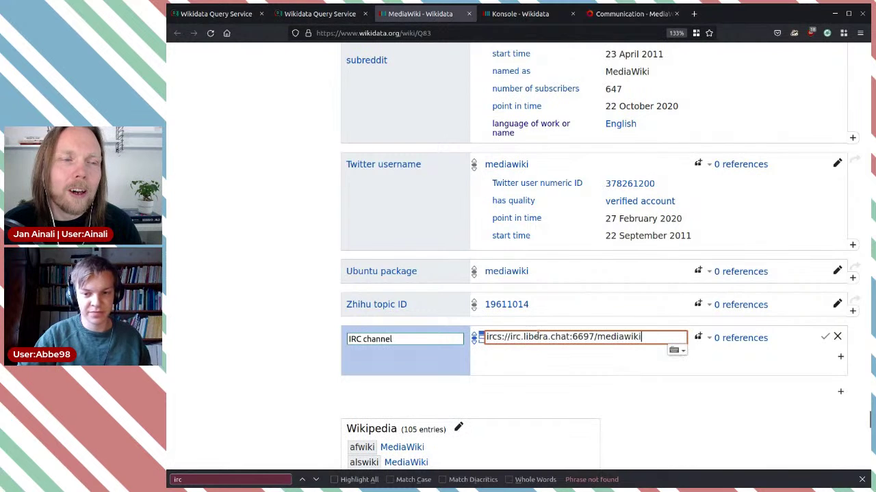
click(825, 338)
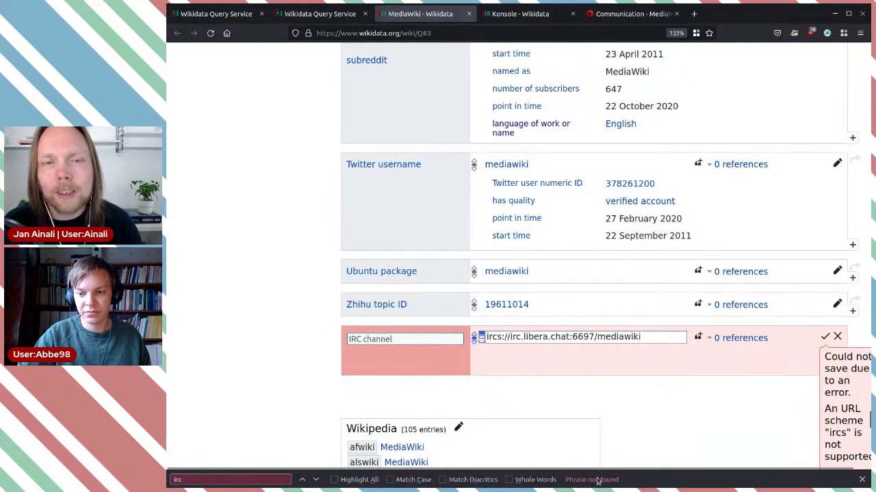
Step: Try again to publish the IRC channel statement with its ircs:// address
click(859, 478)
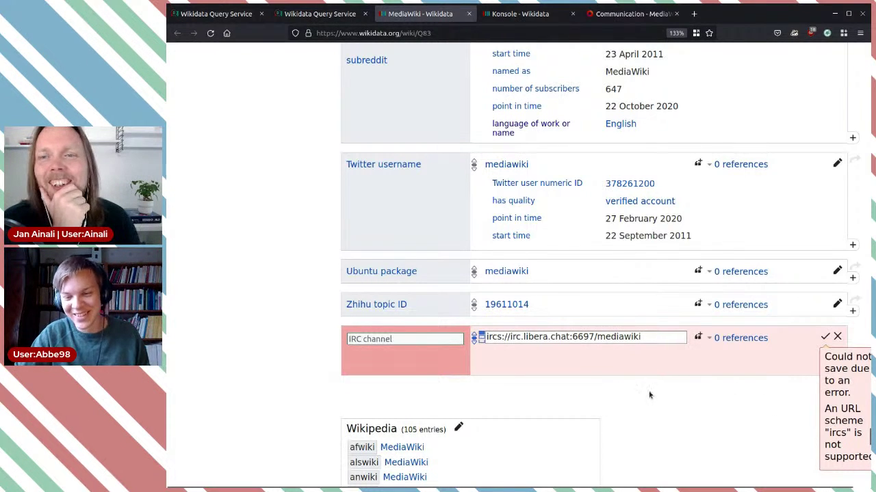
click(689, 383)
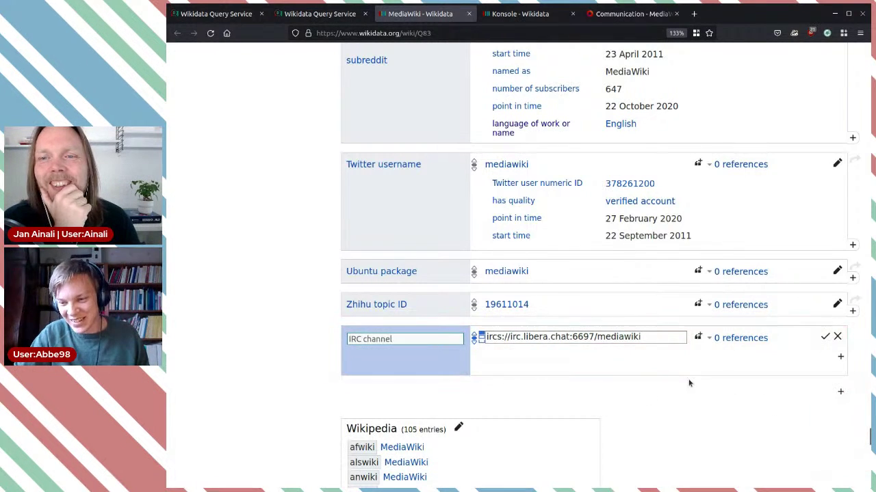
click(825, 338)
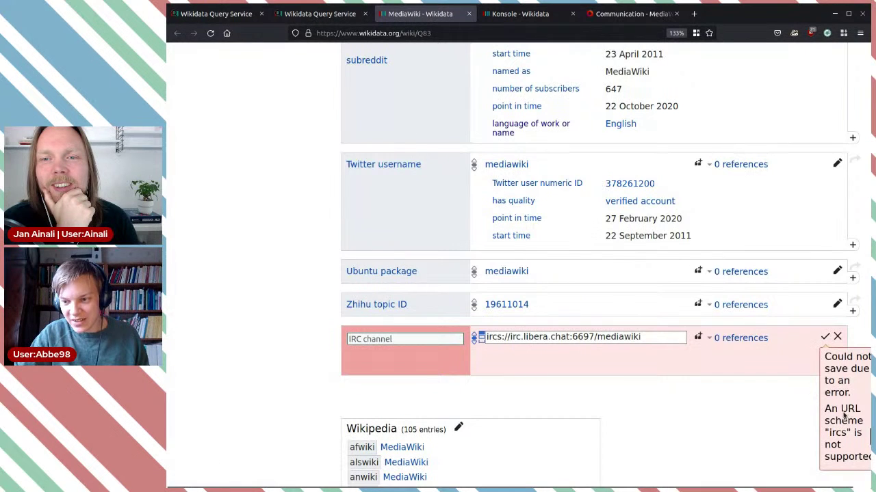
drag(861, 409, 833, 362)
click(838, 406)
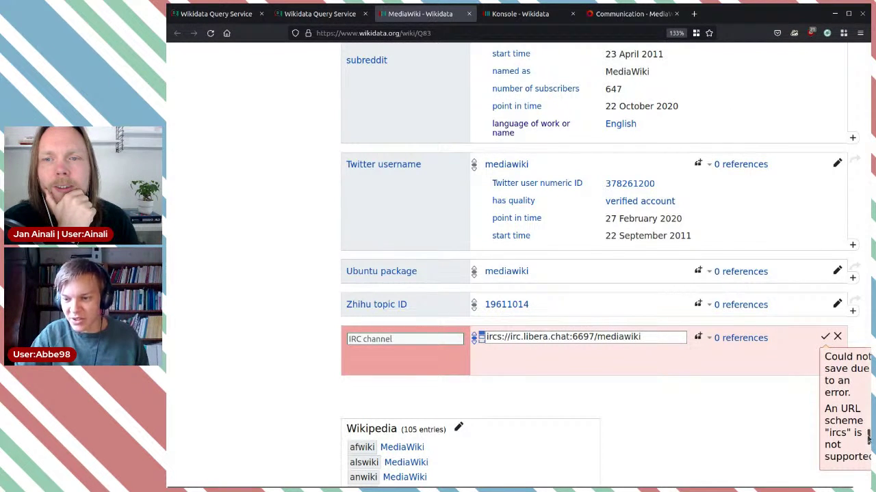
drag(868, 438, 868, 440)
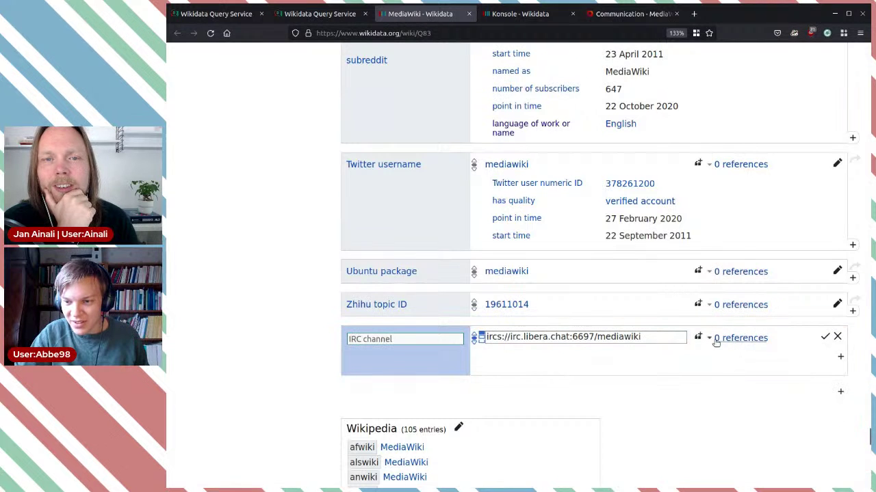
click(650, 337)
click(824, 338)
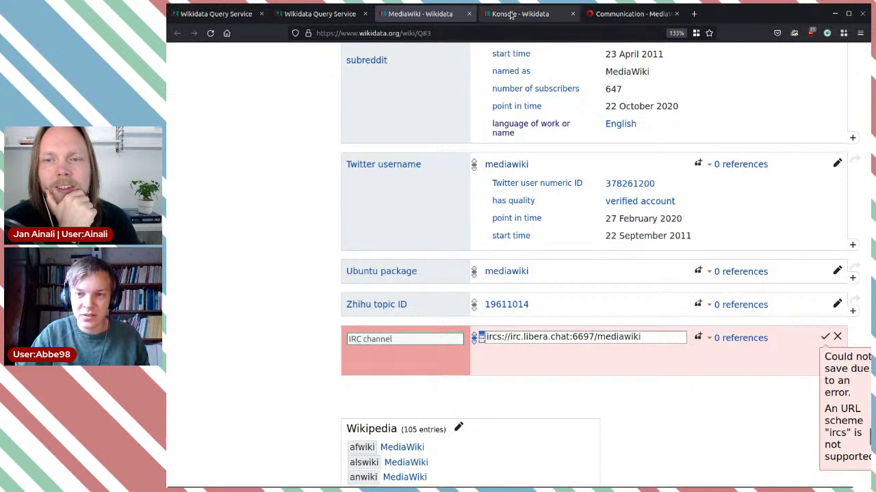
Step: Check the IRC links on the Communication page, and try the irc:// scheme in the IRC channel value before restoring ircs://
click(605, 19)
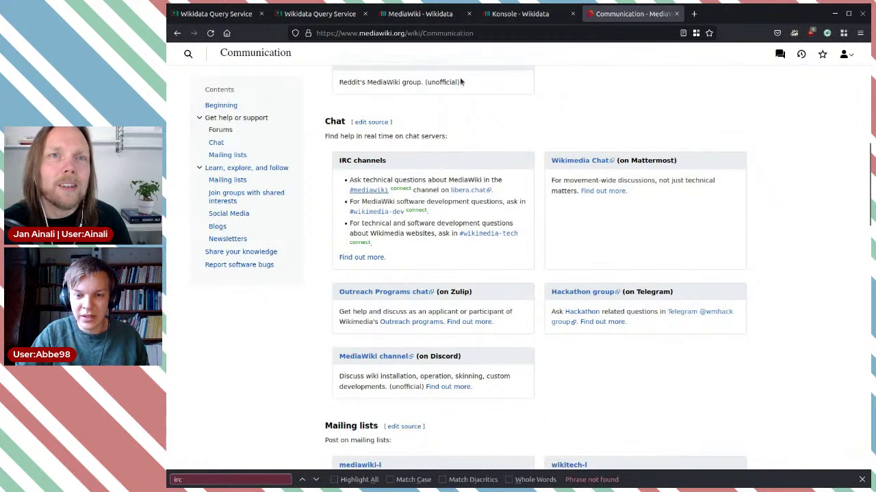
click(431, 21)
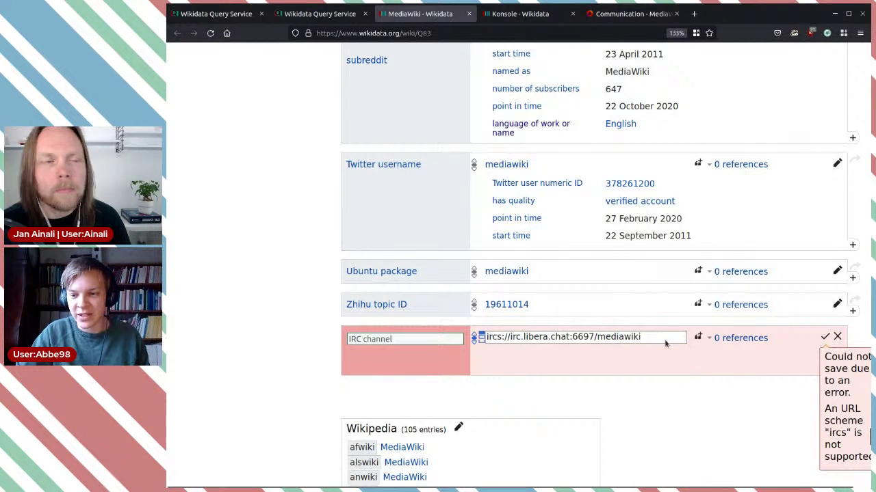
click(502, 336)
key(BackSpace)
drag(502, 337, 497, 333)
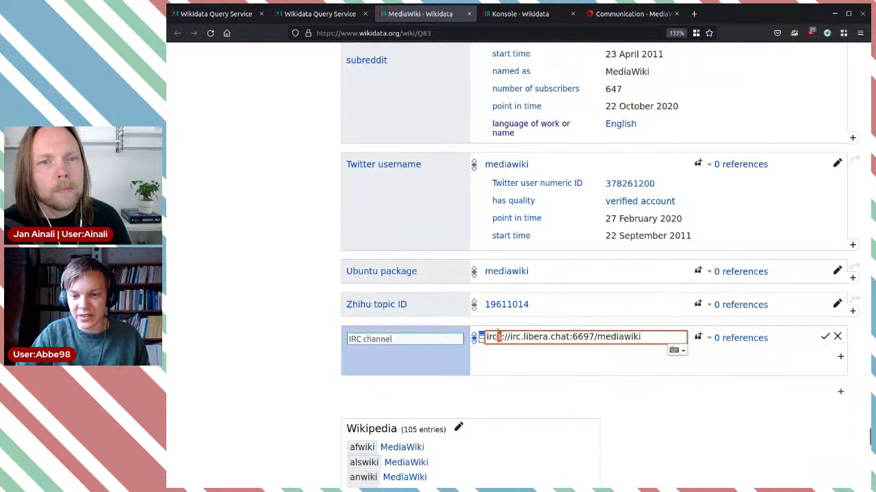
key(BackSpace)
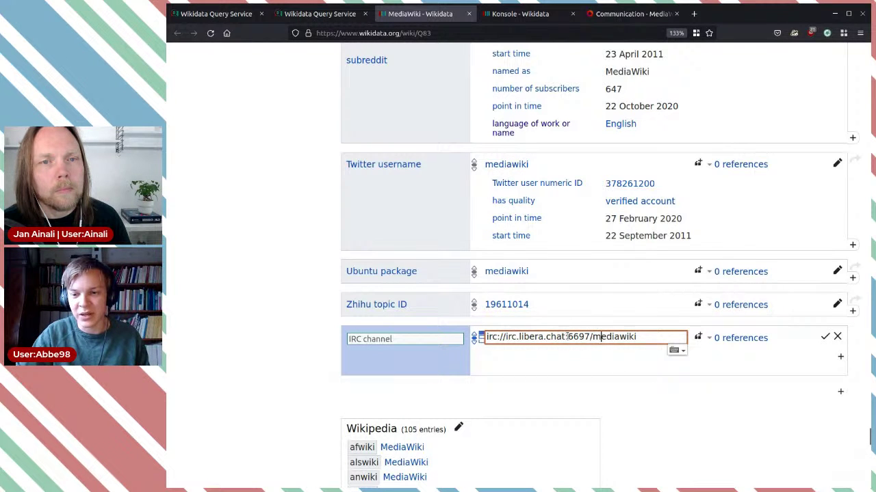
text(:)
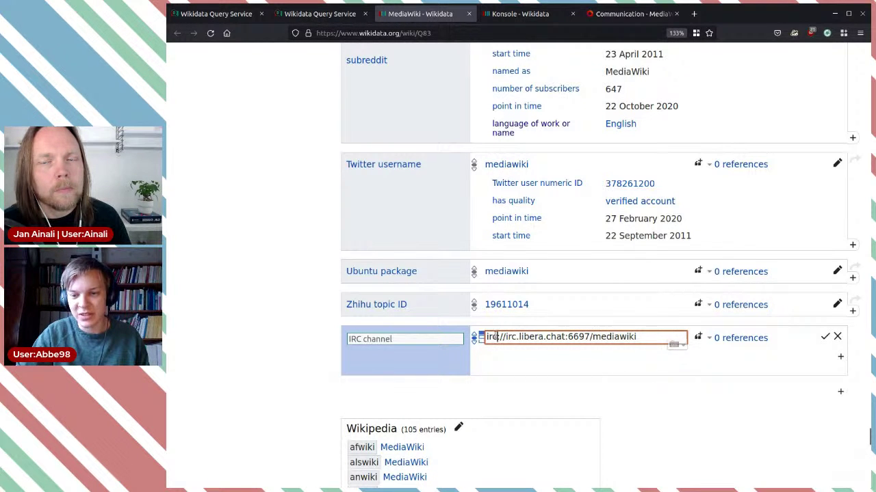
text(s)
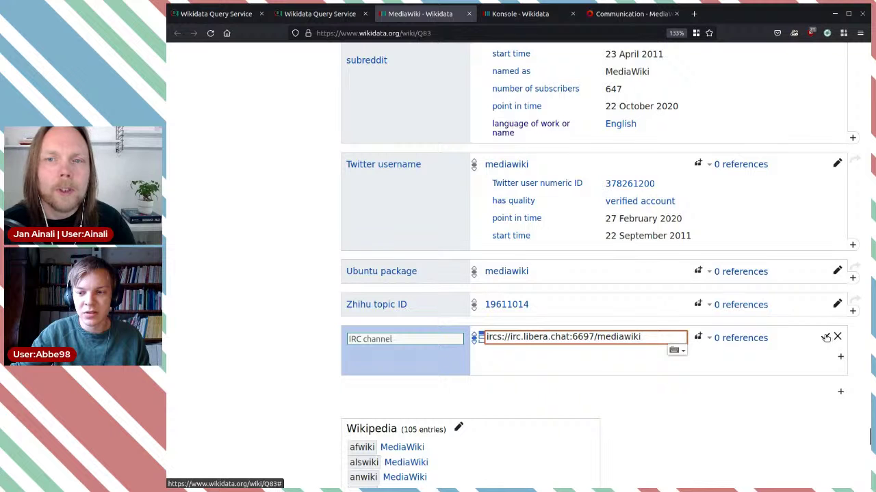
Step: Change the IRC channel value to irc://irc.libera.chat:6697/mediawiki and publish the statement
key(Home)
key(ctrl+Right)
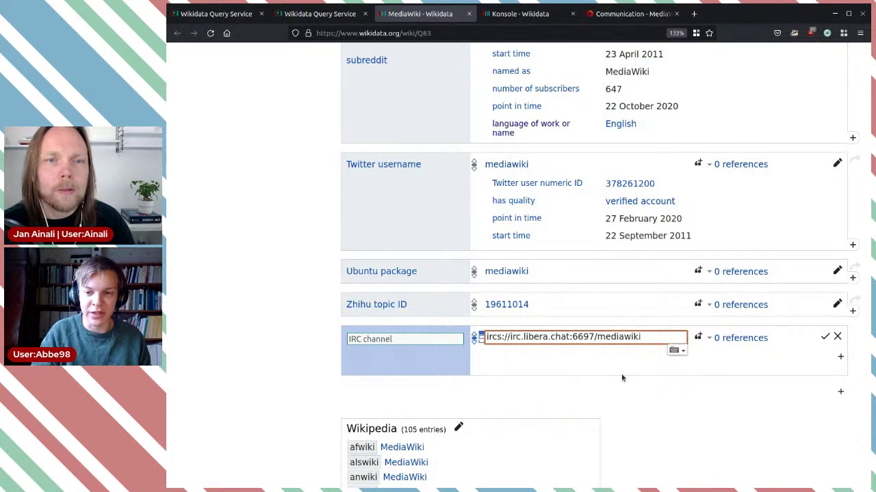
key(BackSpace)
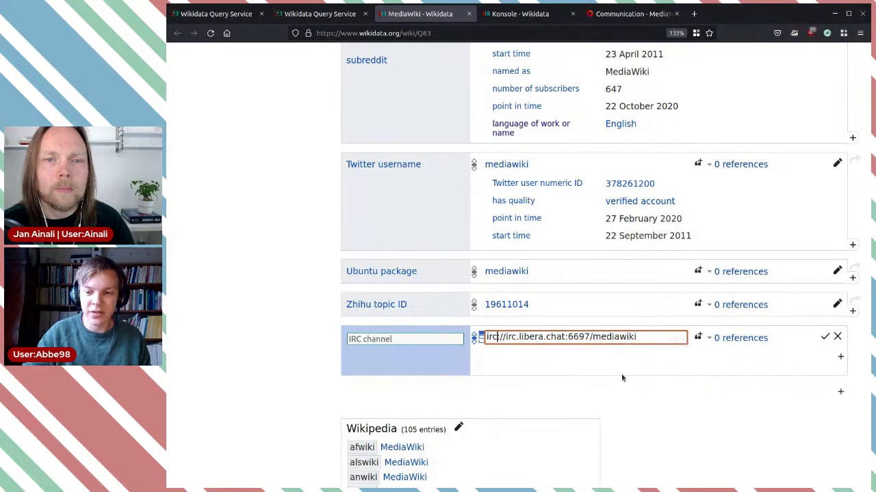
click(826, 337)
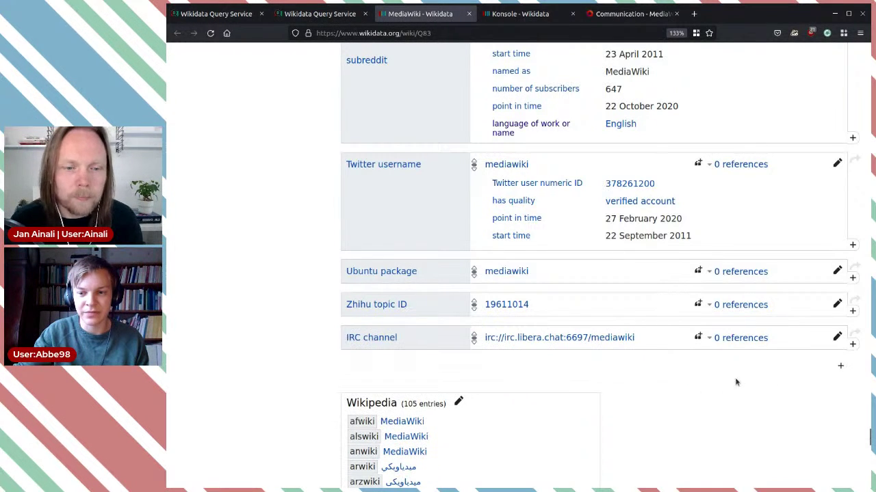
Step: Examine the forums, chat options and mailing lists on the Communication page, and search it for "reddit"
click(632, 14)
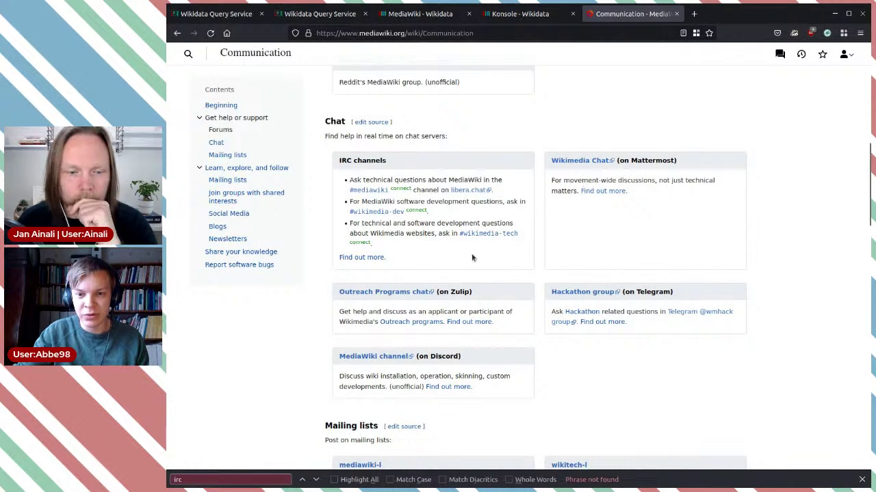
scroll(465, 248, up, 3)
scroll(593, 351, up, 1)
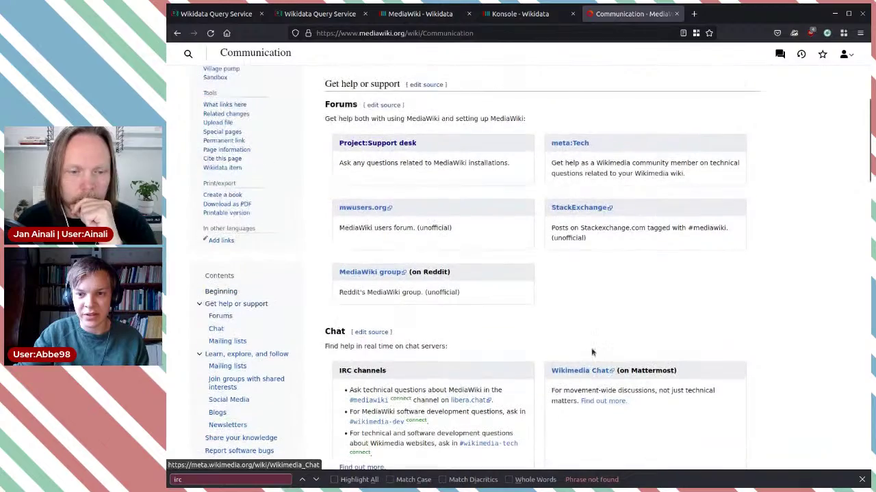
scroll(500, 301, up, 5)
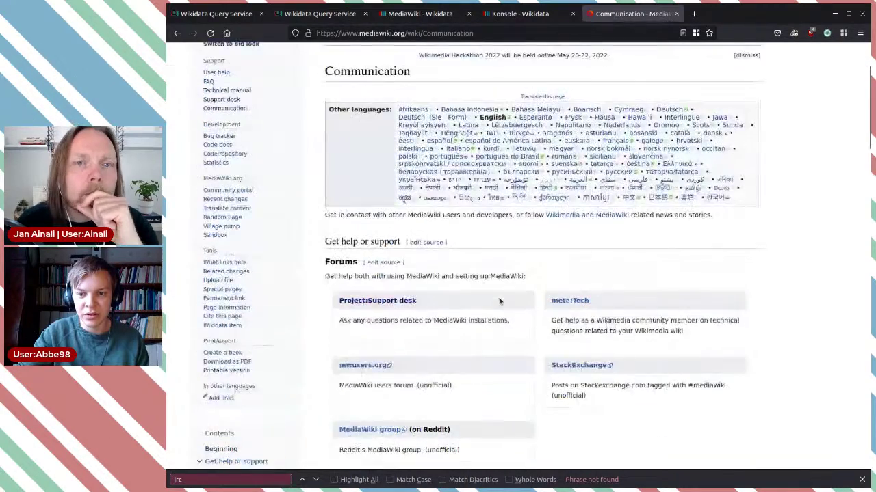
scroll(500, 301, down, 11)
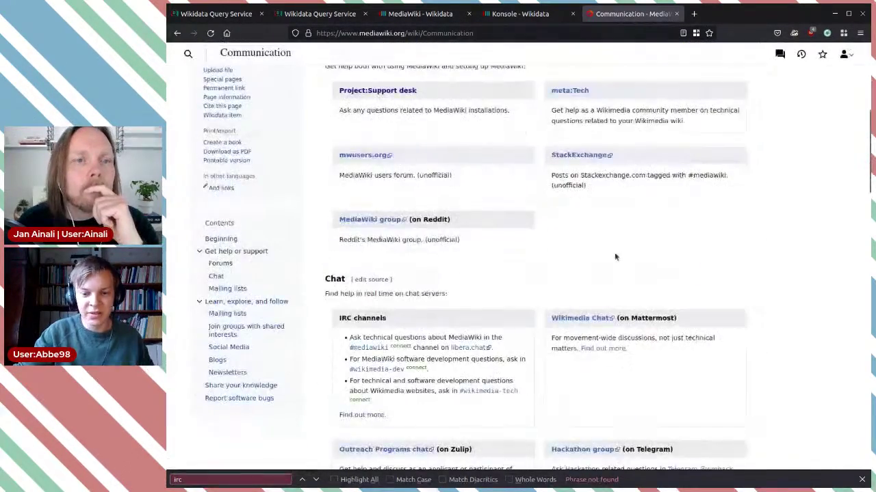
key(ctrl+f)
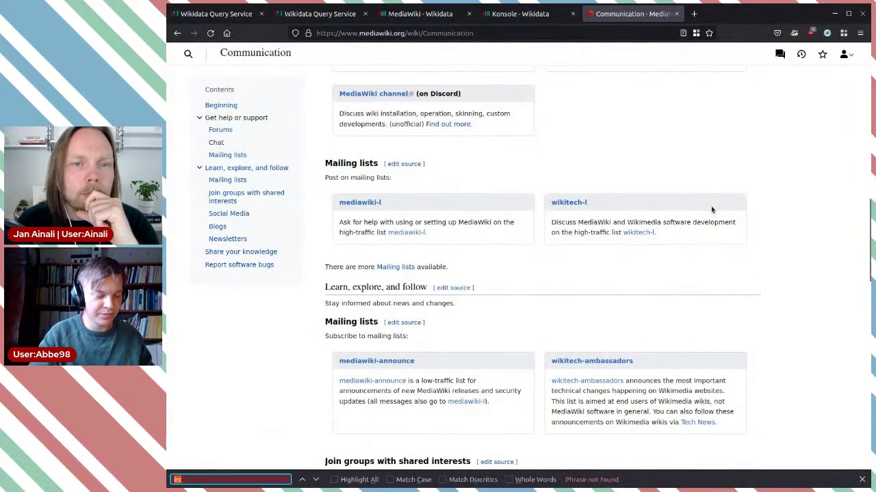
text(reddit)
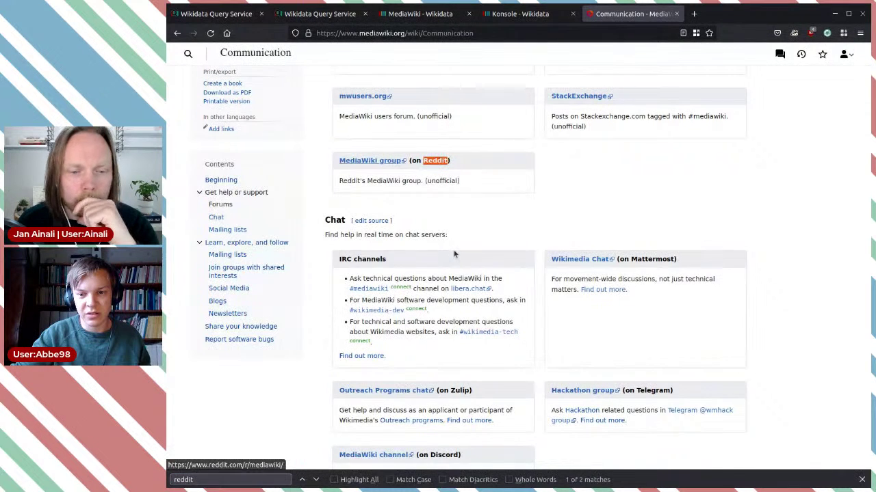
click(513, 205)
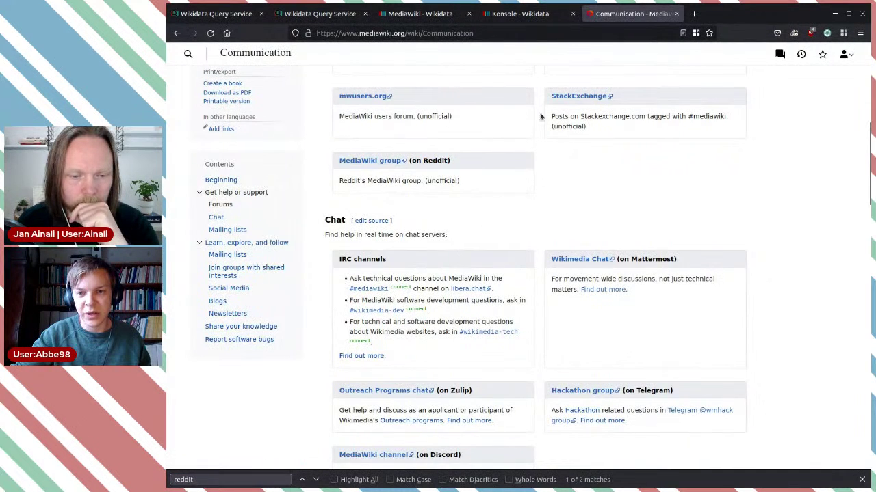
Step: Return to the MediaWiki item and review the qualifiers of its subreddit statement among the identifiers
click(419, 9)
scroll(452, 273, up, 3)
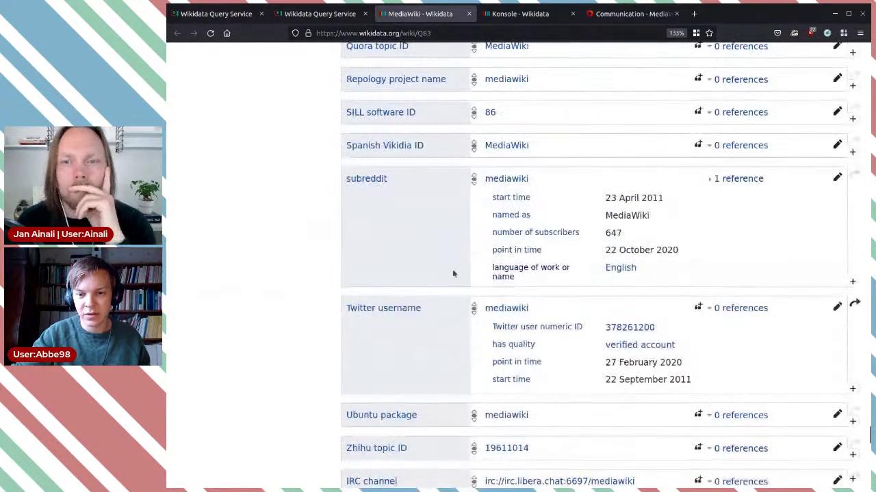
scroll(396, 171, up, 3)
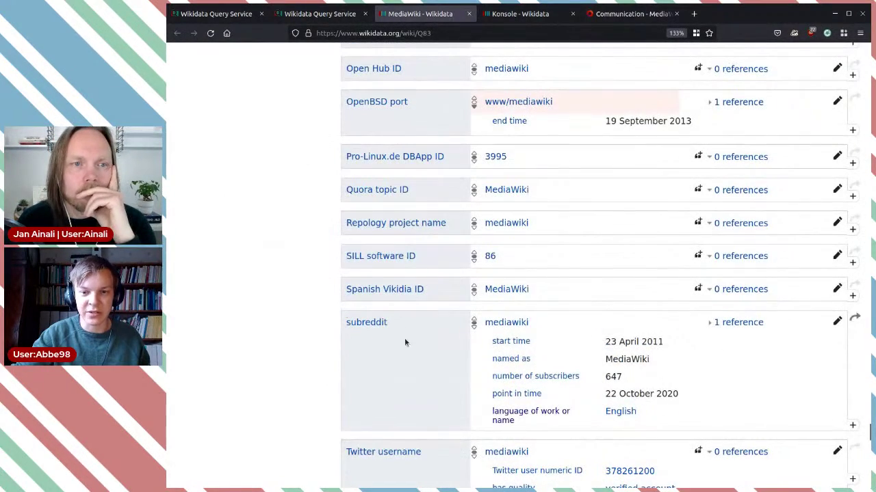
scroll(393, 260, up, 3)
scroll(392, 259, up, 3)
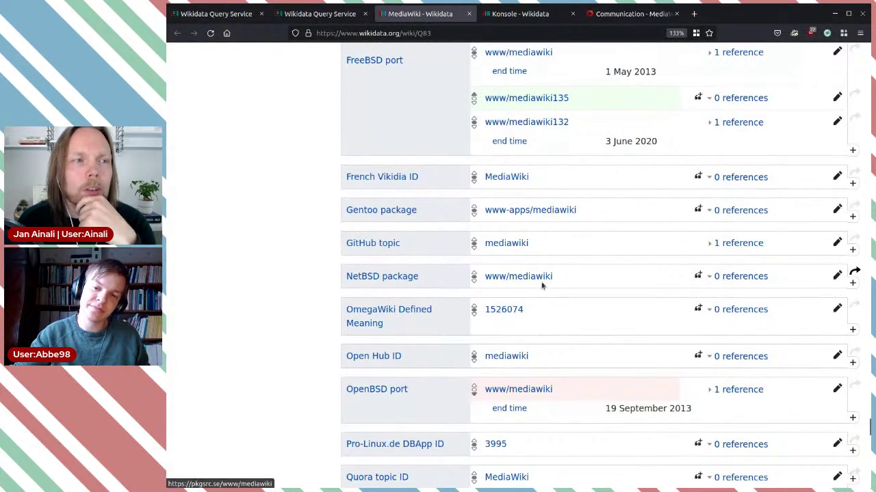
scroll(541, 285, down, 5)
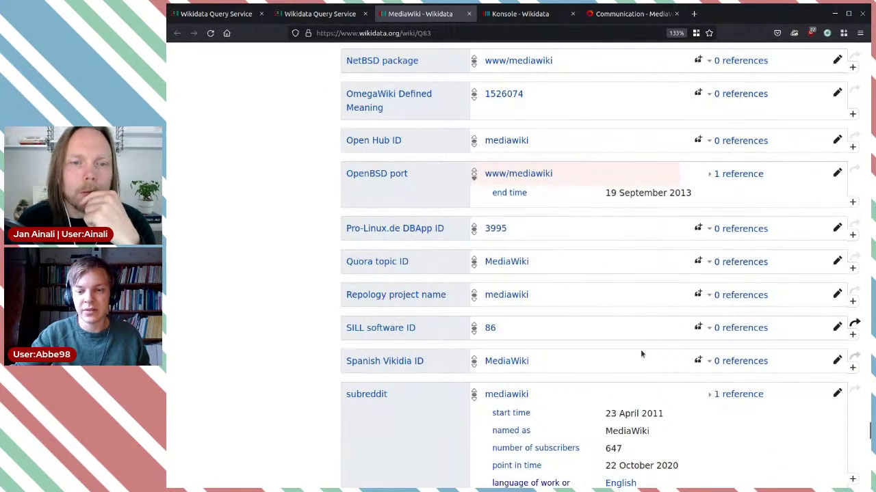
scroll(639, 351, down, 3)
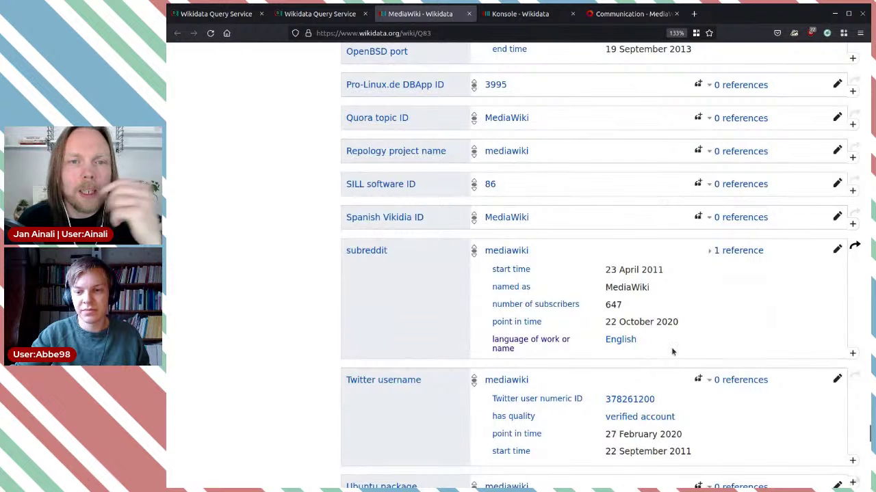
click(854, 353)
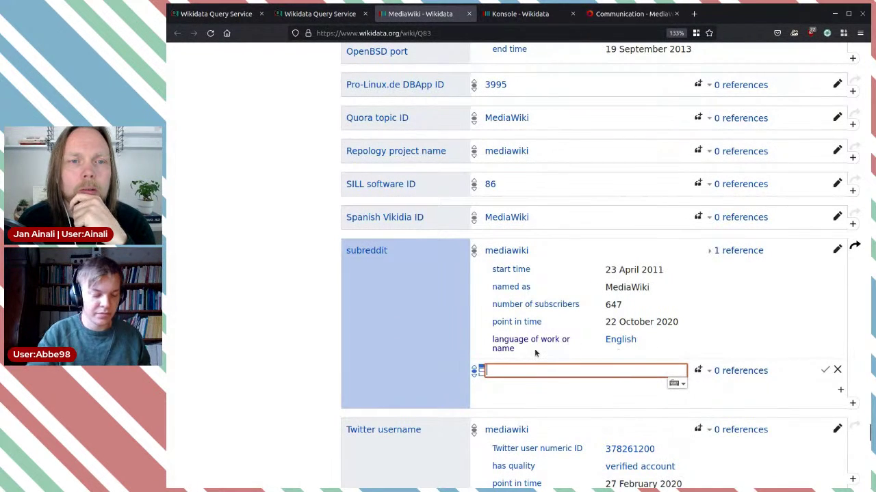
text(hasq)
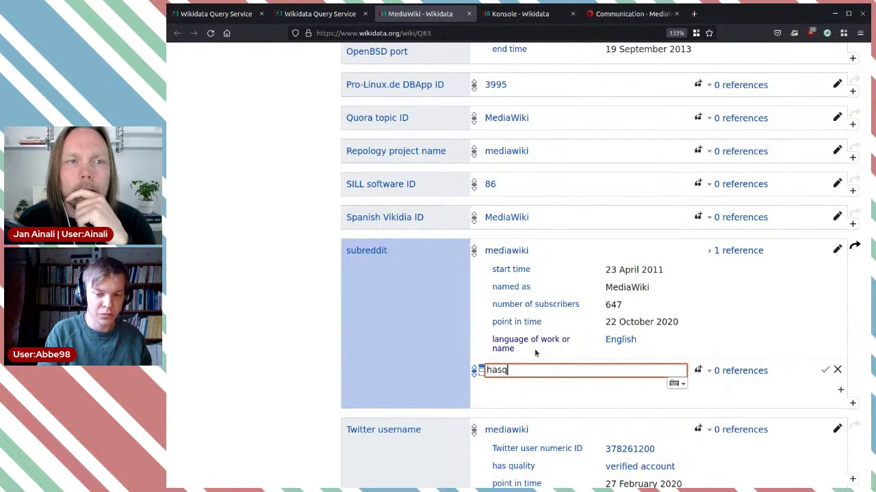
text(u)
key(BackSpace)
key(BackSpace)
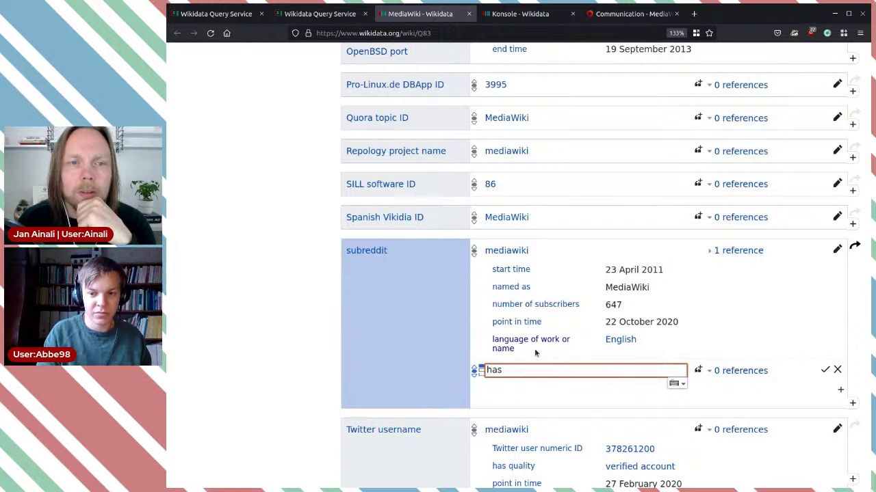
key(BackSpace)
key(BackSpace)
key(BackSpace)
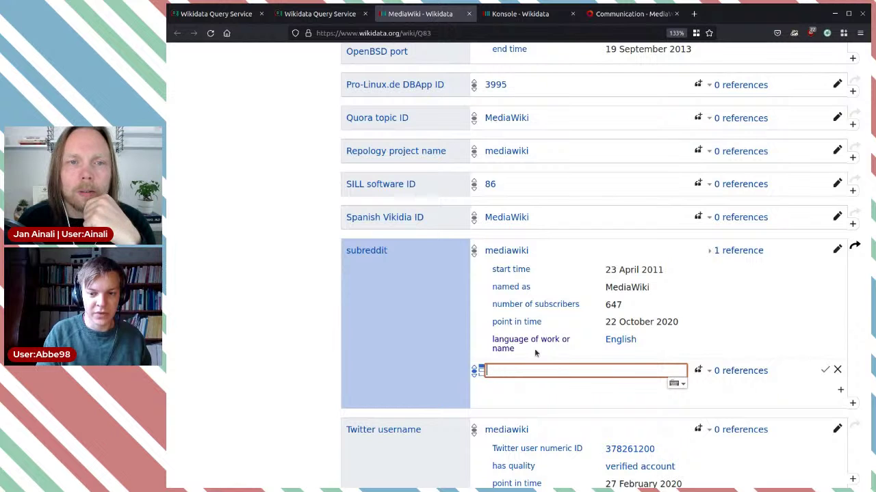
click(838, 370)
Step: Edit the subreddit statement, add a "has quality" qualifier and look up "unofficial" as its value
click(837, 249)
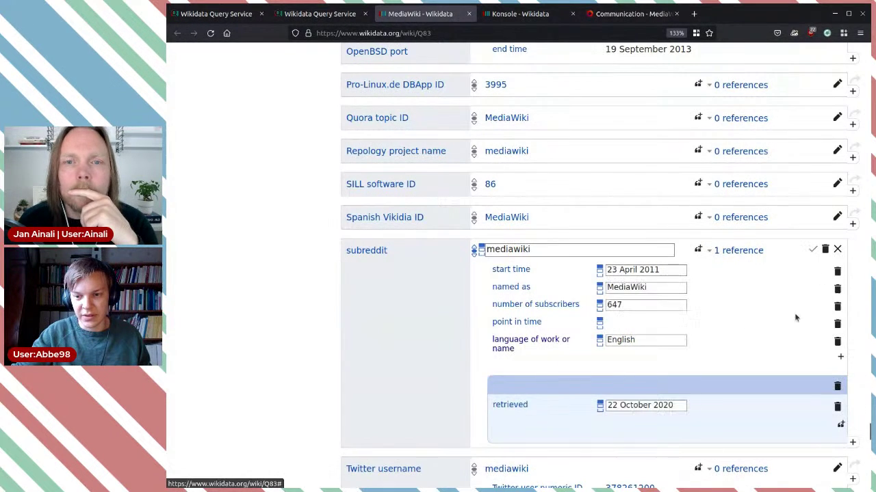
click(840, 356)
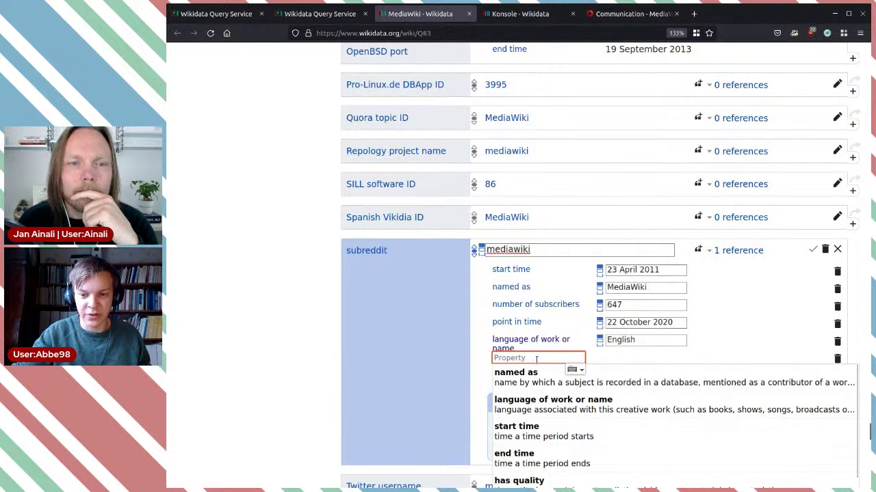
scroll(411, 353, down, 3)
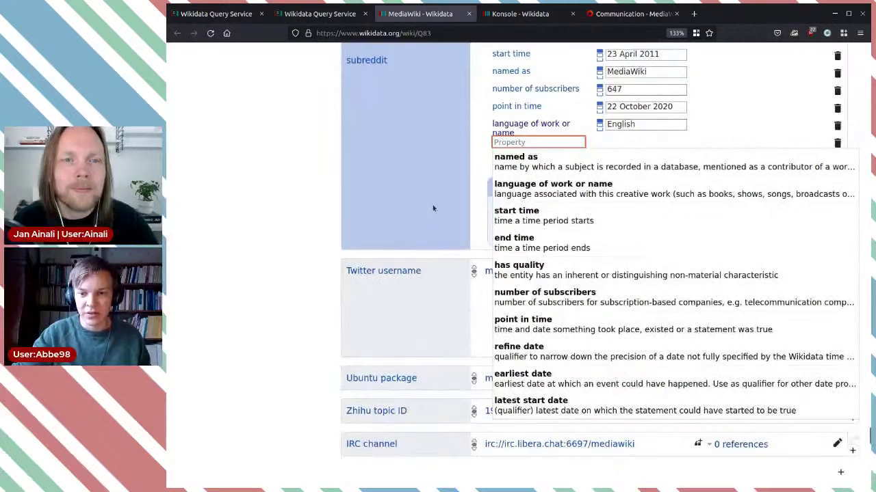
text(has)
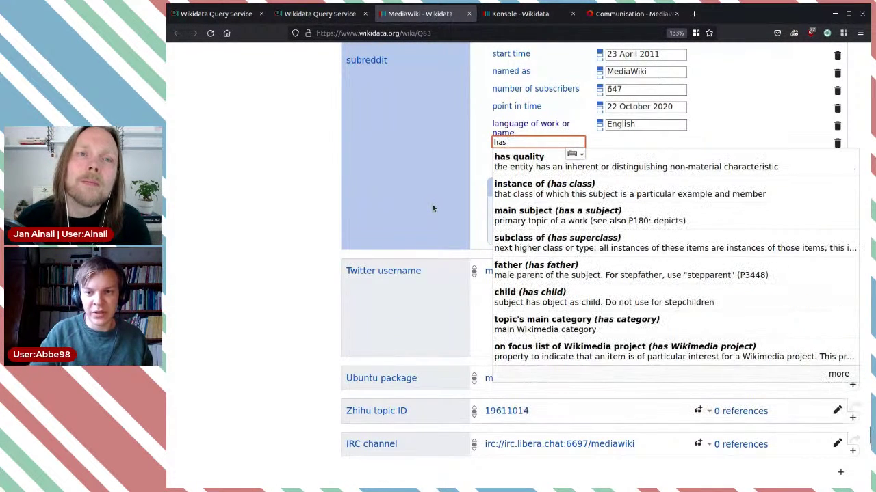
click(624, 162)
text(un)
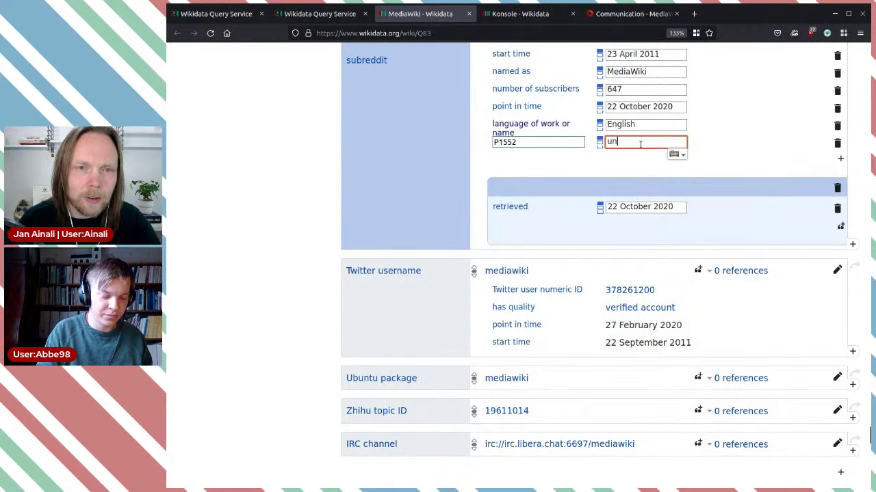
text(offi)
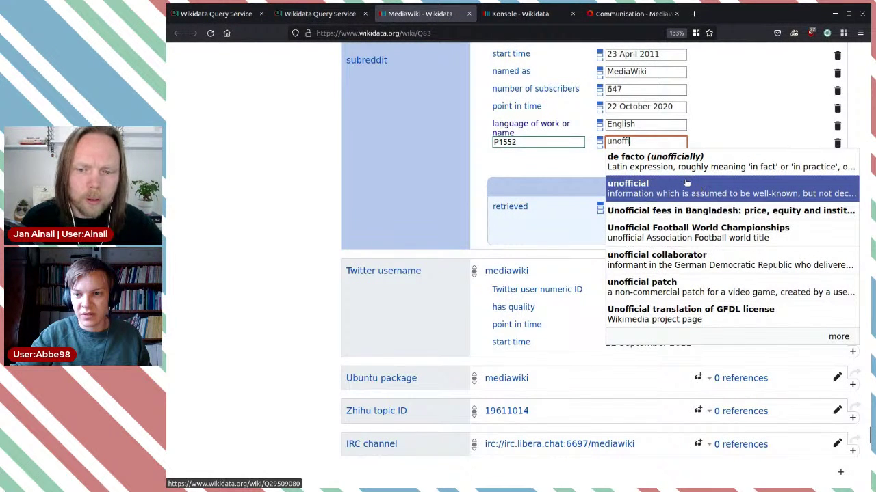
Step: Change the new subreddit qualifier to "object has role" with the value "unofficial", and publish the statement
click(521, 142)
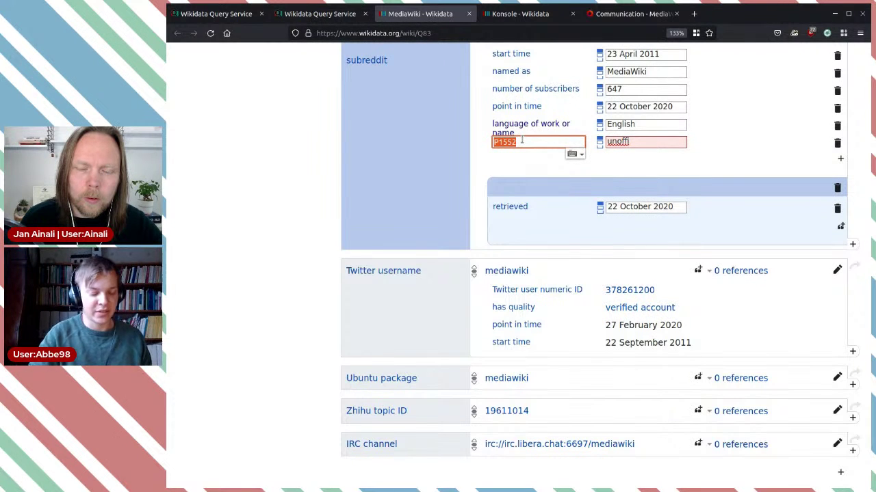
text(has role)
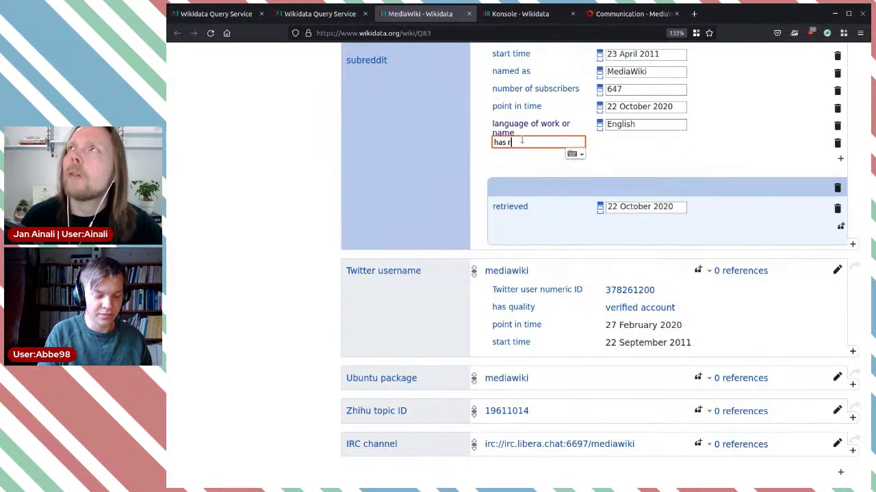
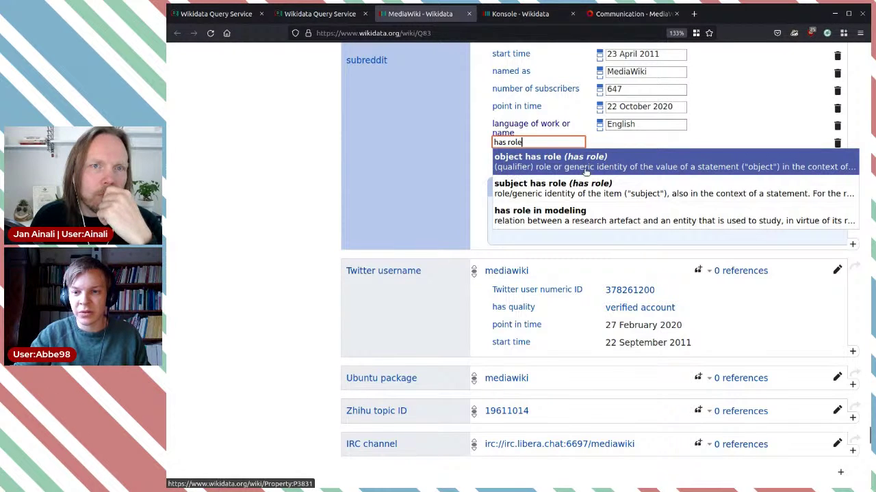
click(627, 166)
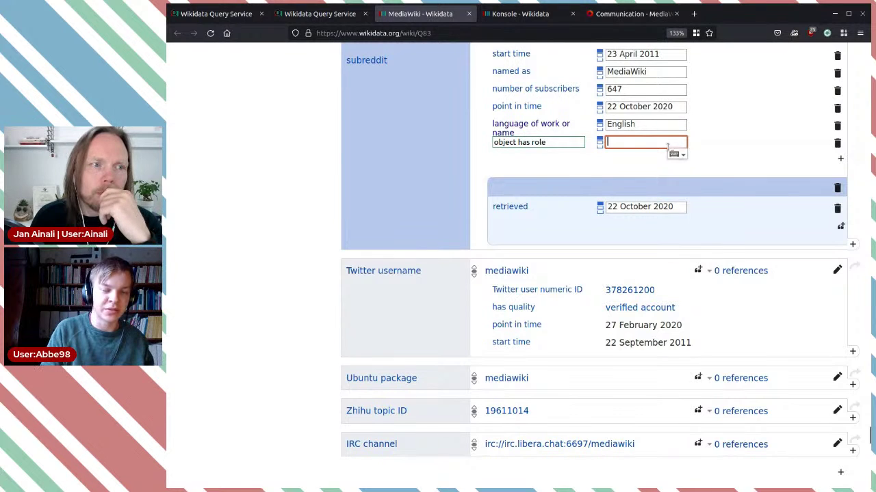
text(unoff)
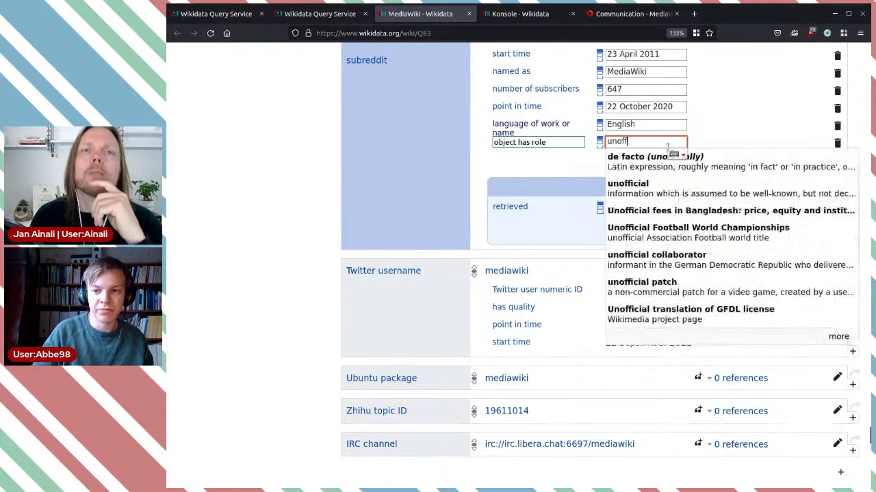
click(661, 183)
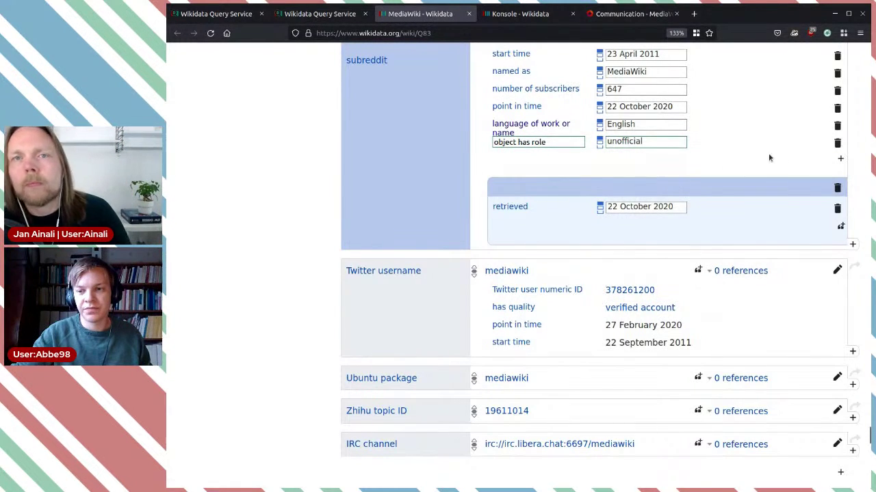
scroll(804, 156, up, 3)
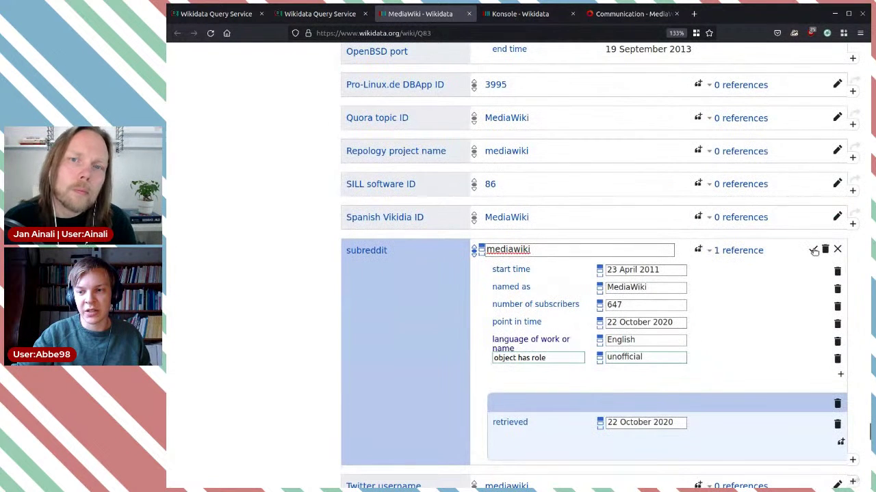
click(813, 250)
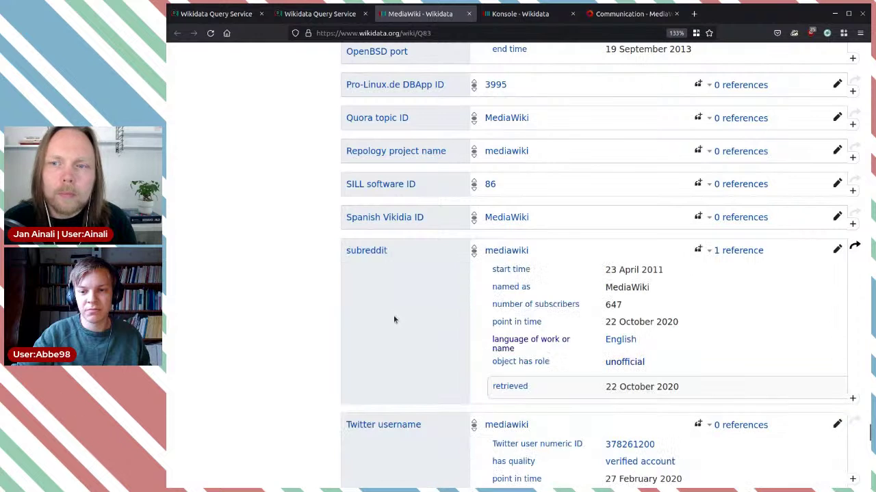
Step: Read the potential issues on the mediawiki subreddit value and open the subreddit property page in a new tab
click(544, 253)
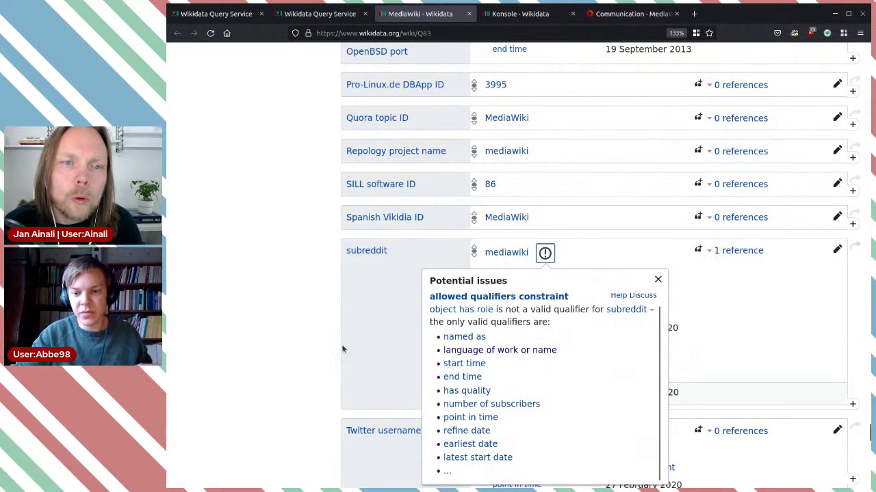
scroll(342, 350, down, 3)
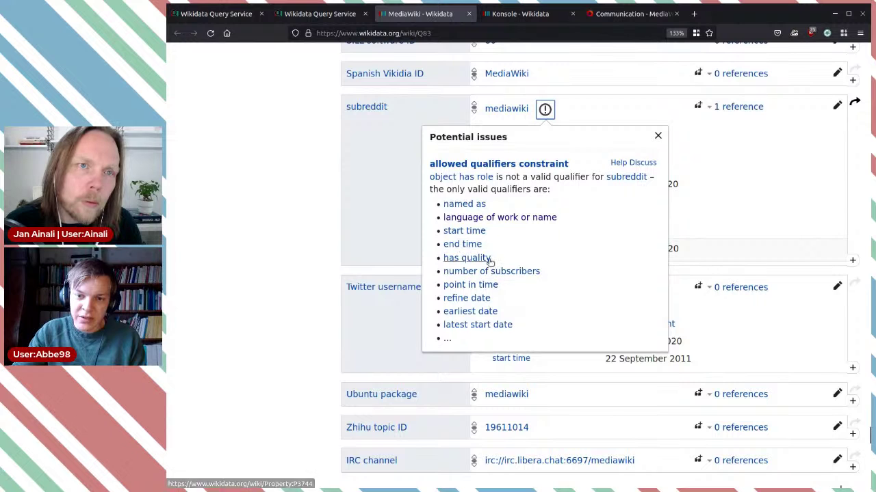
middle_click(627, 184)
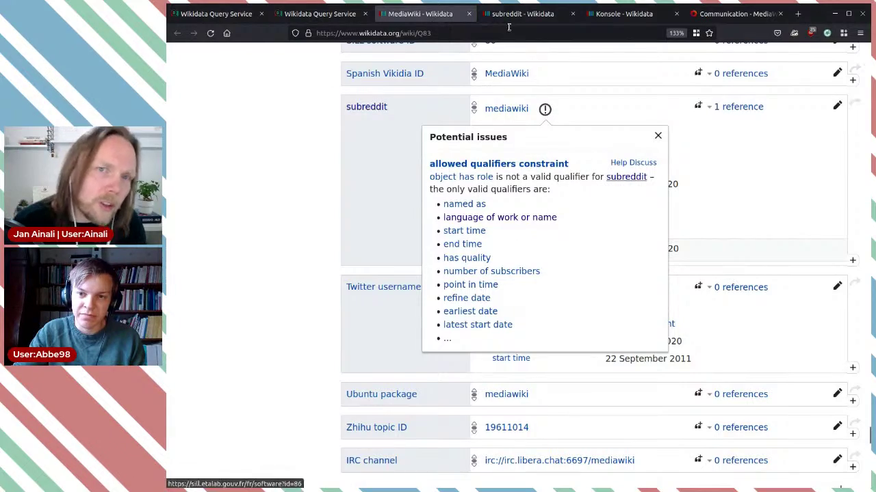
Step: Examine the allowed qualifiers and other constraints on the subreddit property page, and return to the MediaWiki item's subreddit statement
key(ctrl+Tab)
scroll(535, 316, down, 8)
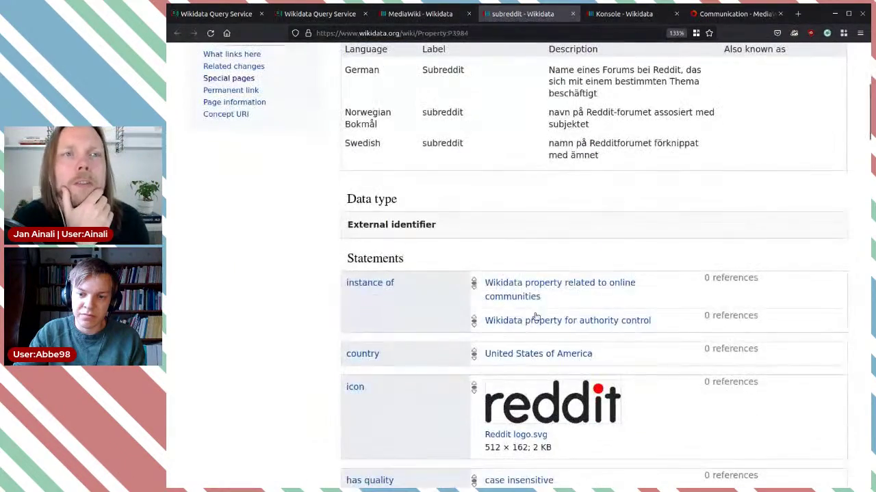
scroll(562, 226, down, 5)
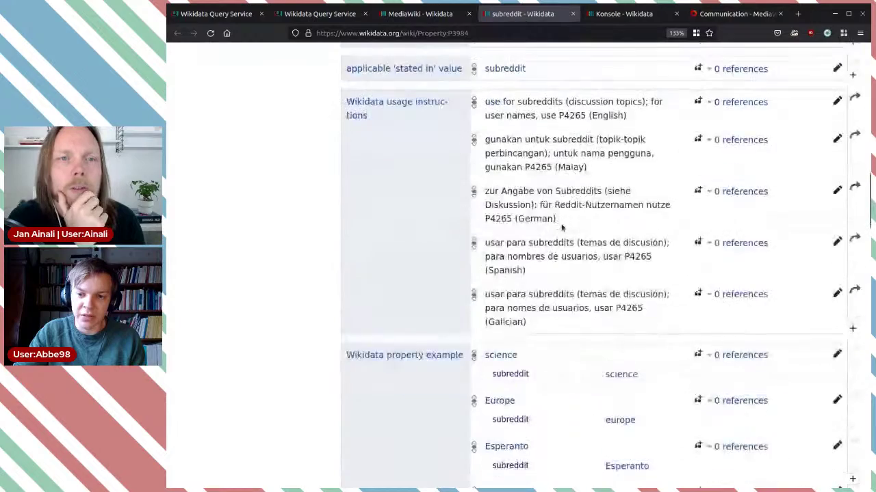
scroll(581, 289, down, 10)
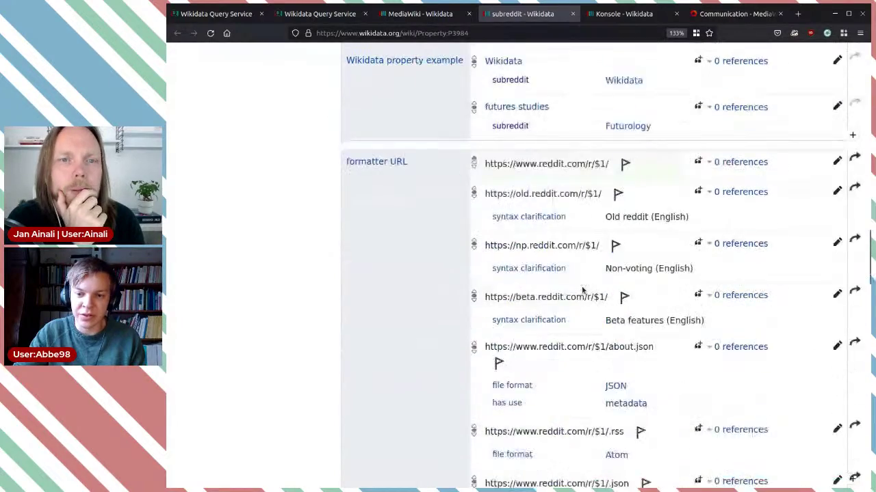
scroll(582, 287, down, 10)
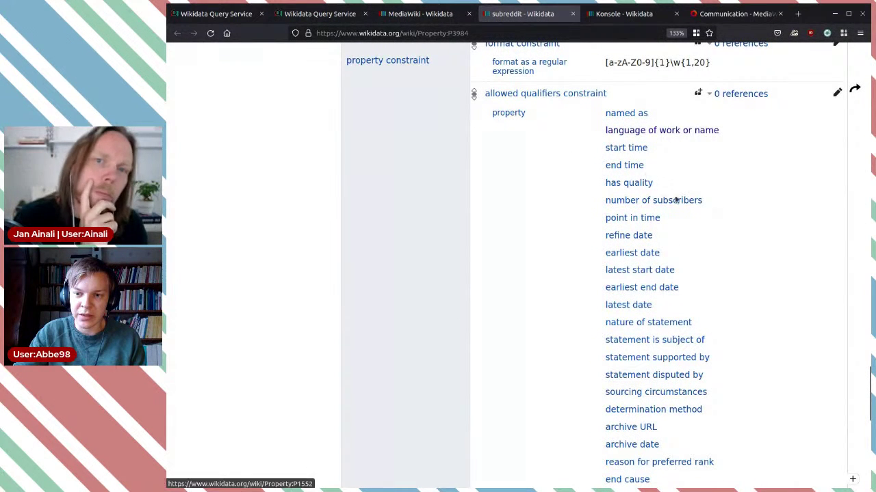
scroll(733, 345, down, 5)
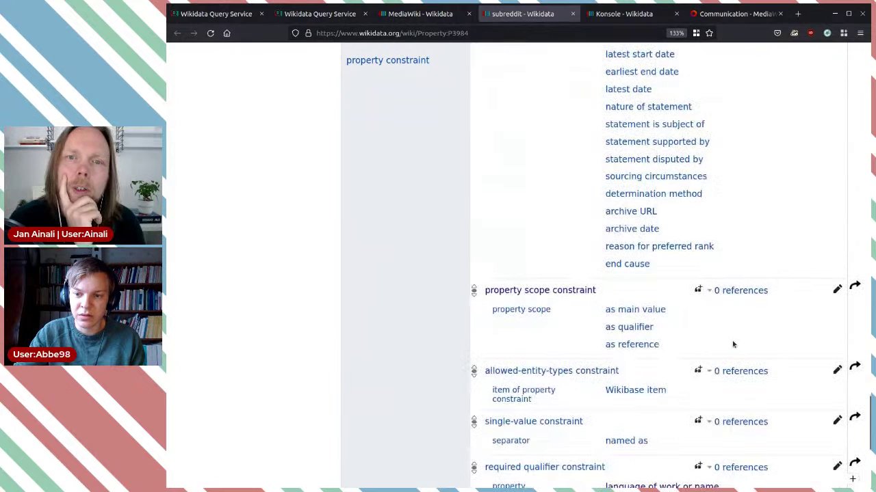
scroll(734, 344, down, 3)
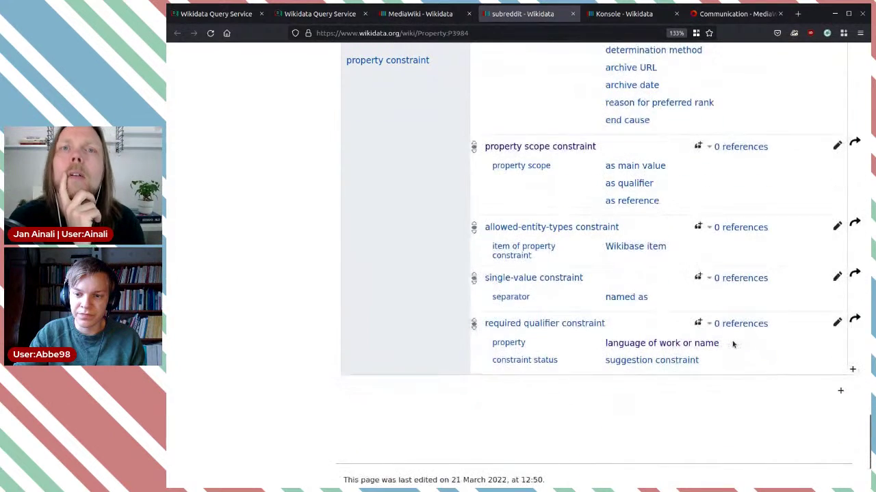
scroll(733, 344, up, 3)
scroll(733, 344, up, 2)
scroll(733, 344, down, 5)
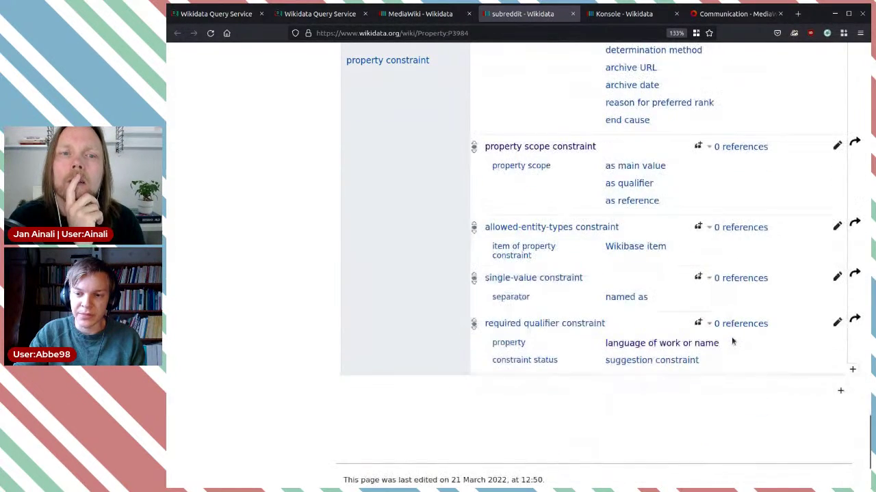
click(573, 15)
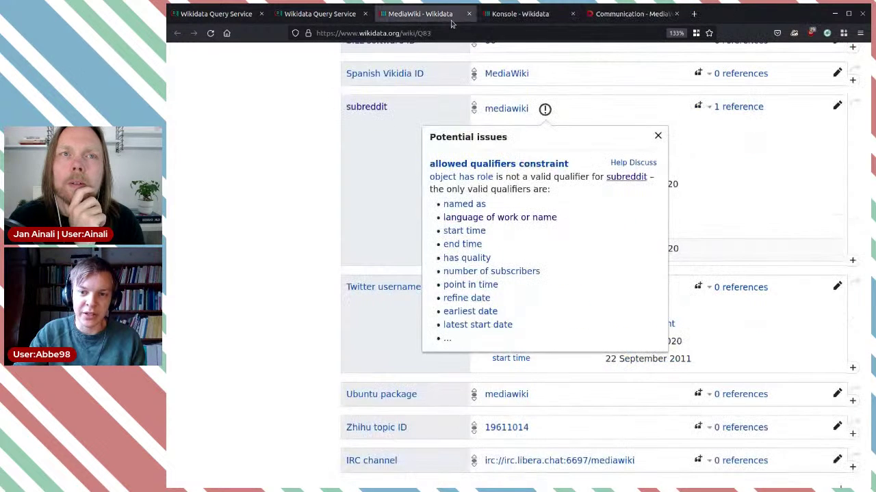
click(628, 107)
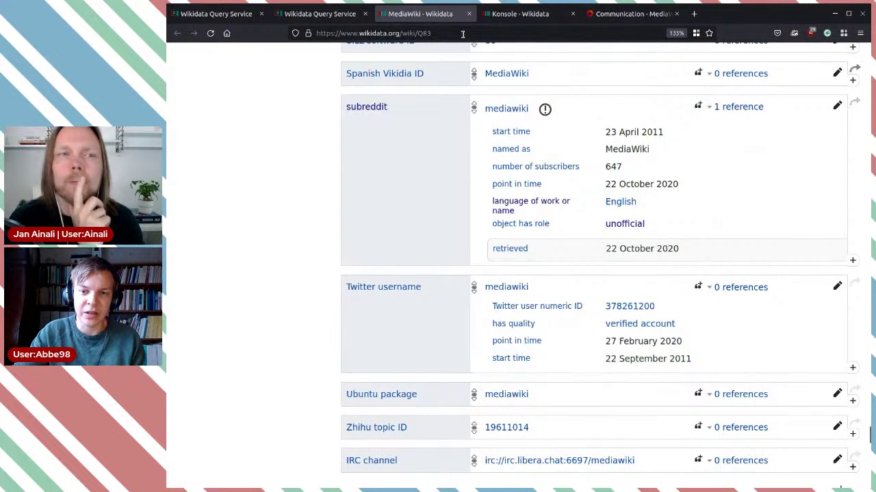
Step: Return to the MediaWiki Communication page and review its chat, mailing list, shared-interest group and social media sections
scroll(522, 157, up, 10)
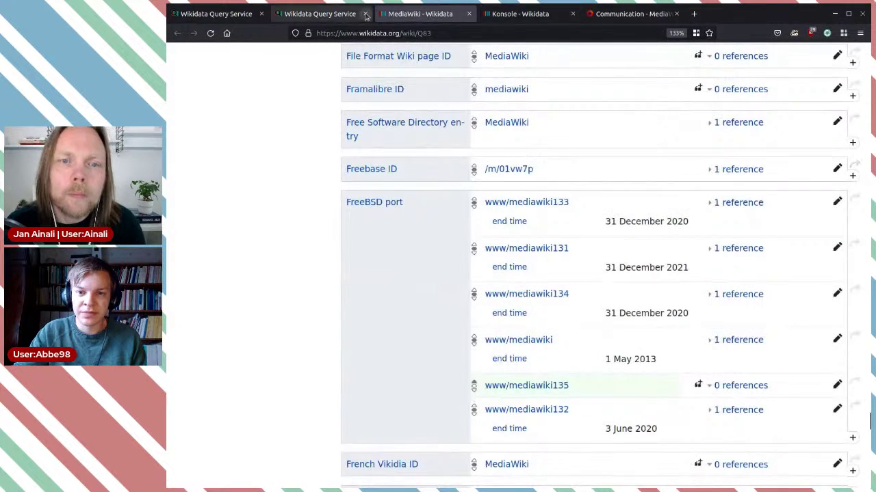
click(609, 14)
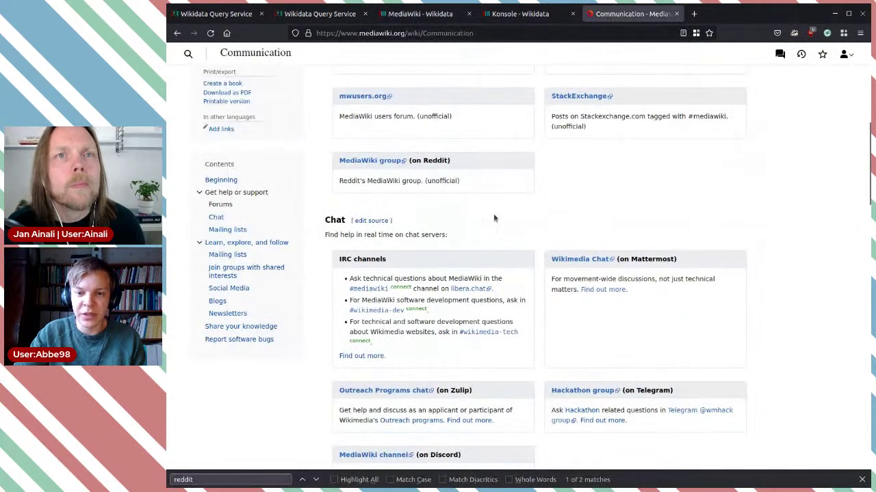
scroll(511, 278, down, 3)
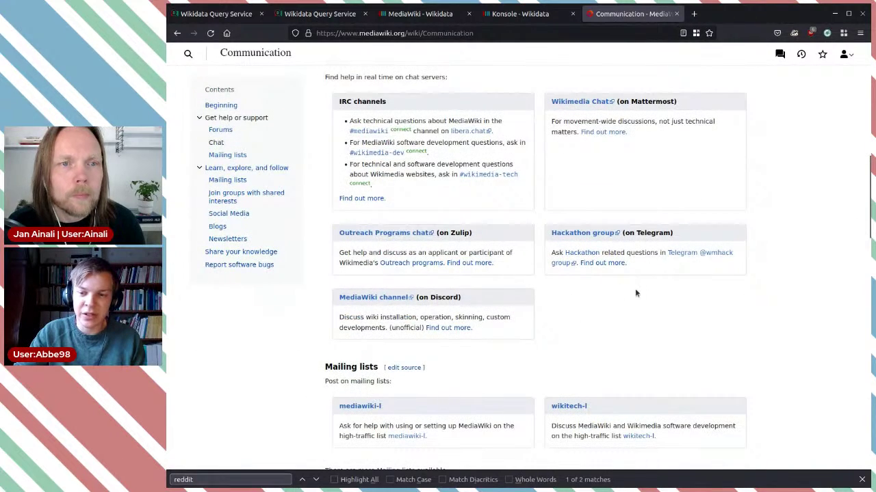
scroll(644, 291, down, 5)
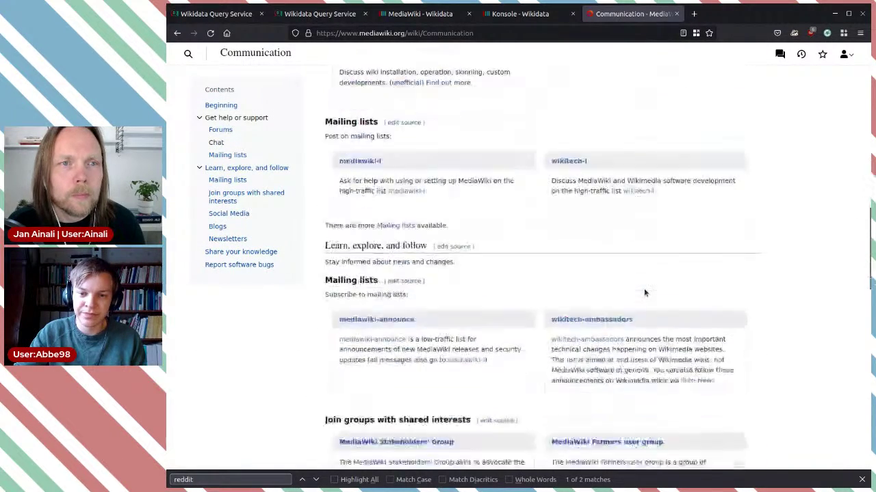
scroll(561, 271, down, 3)
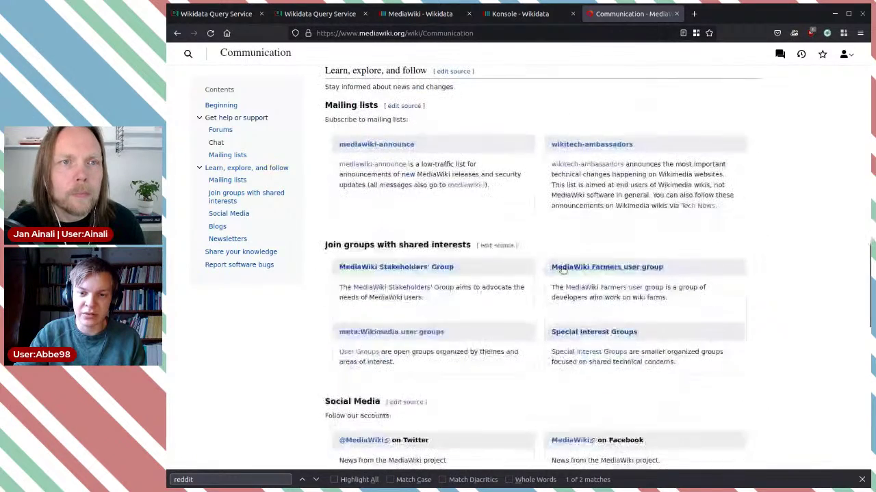
scroll(562, 271, down, 3)
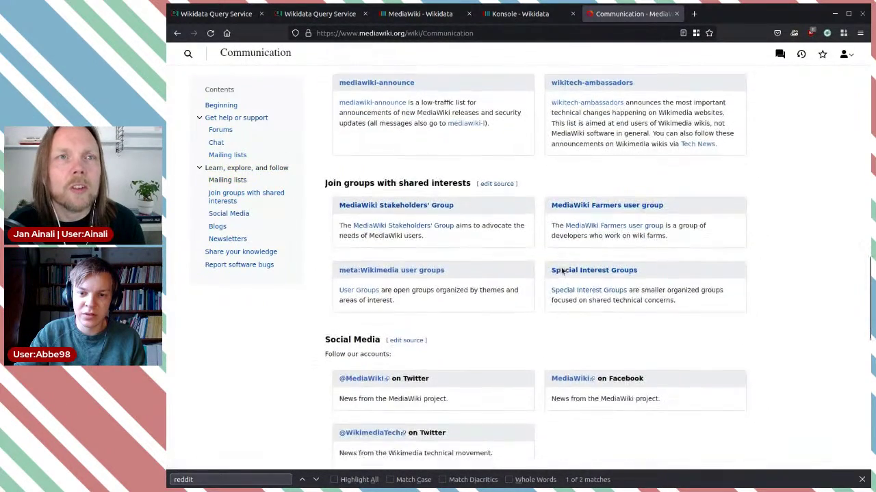
scroll(561, 271, up, 3)
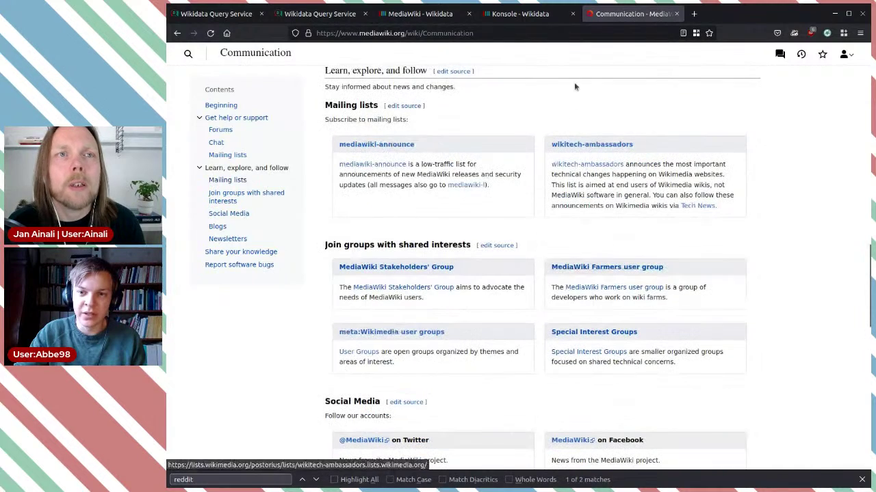
Step: Find "mail" on the MediaWiki Wikidata item and examine the mailing list archive qualifiers, especially "has use" and "intended public"
click(435, 15)
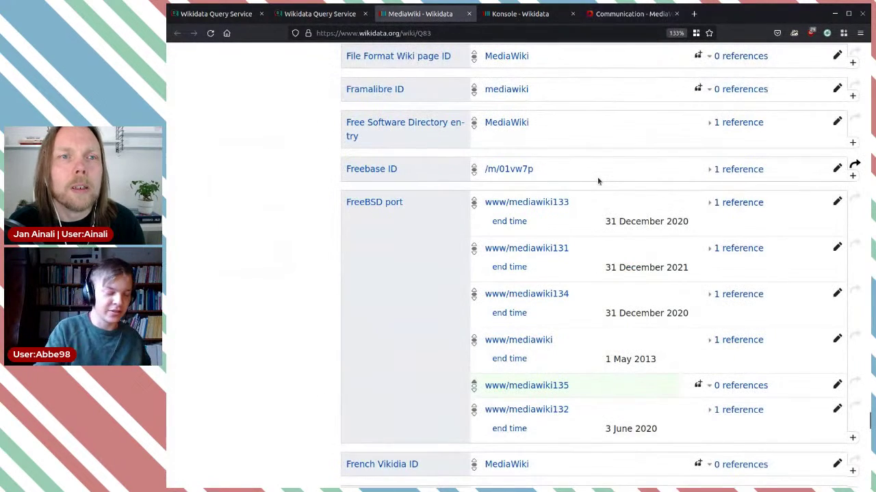
key(ctrl+f)
text(irc)
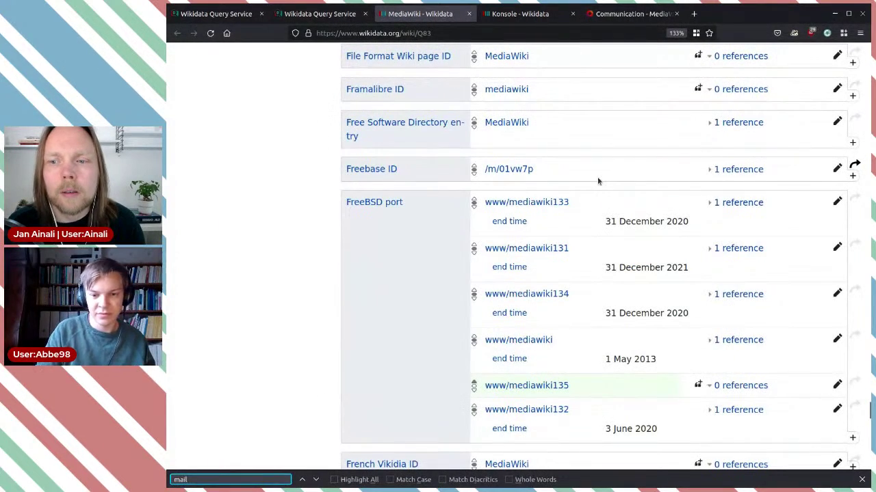
text(l)
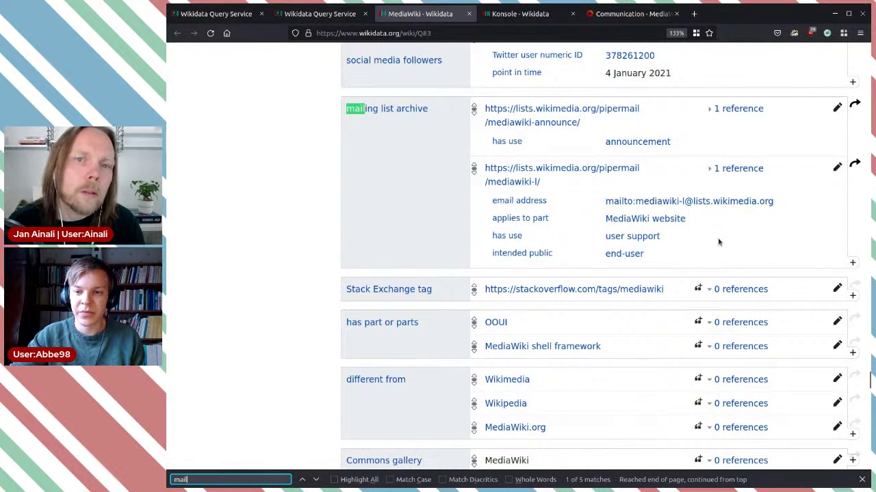
click(534, 240)
drag(534, 239, 491, 236)
click(662, 237)
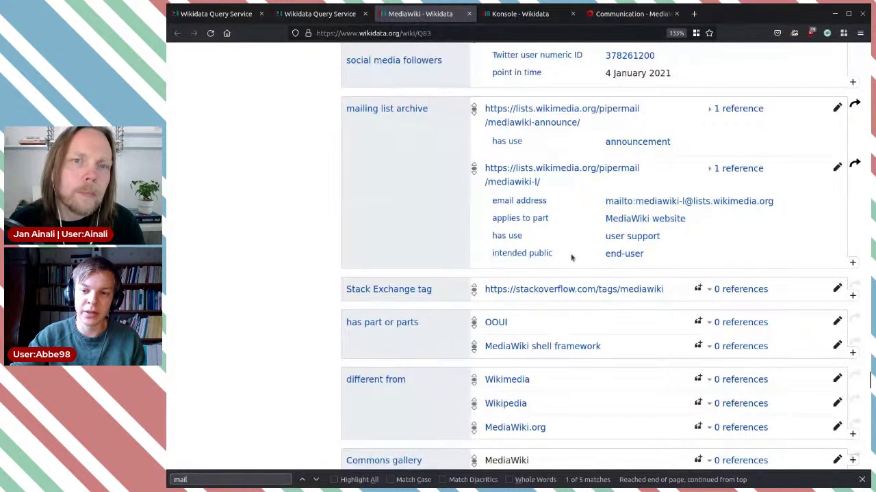
drag(588, 254, 494, 256)
click(718, 256)
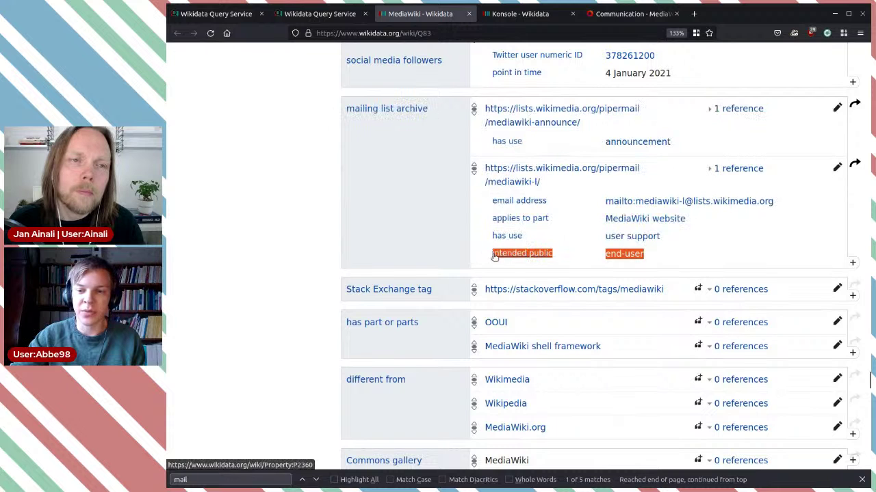
click(593, 257)
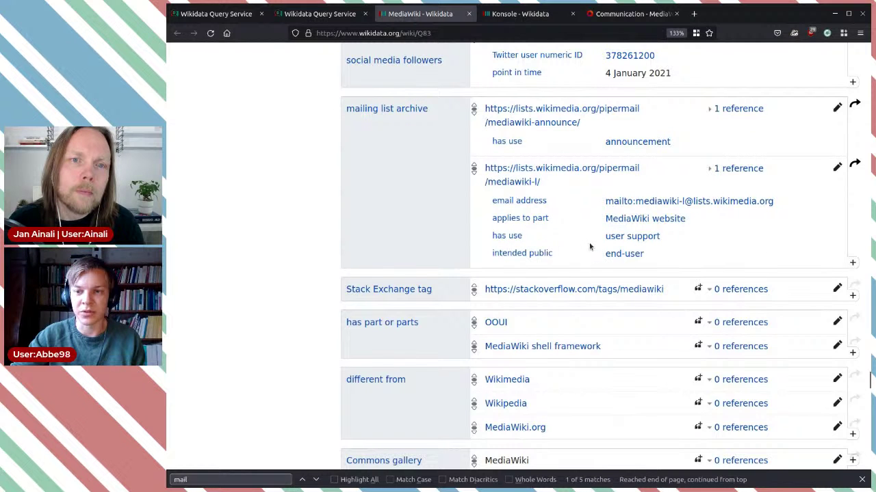
Step: Review the social media, blogs, newsletters and bug-reporting sections of the Communication page, and close the page
click(632, 19)
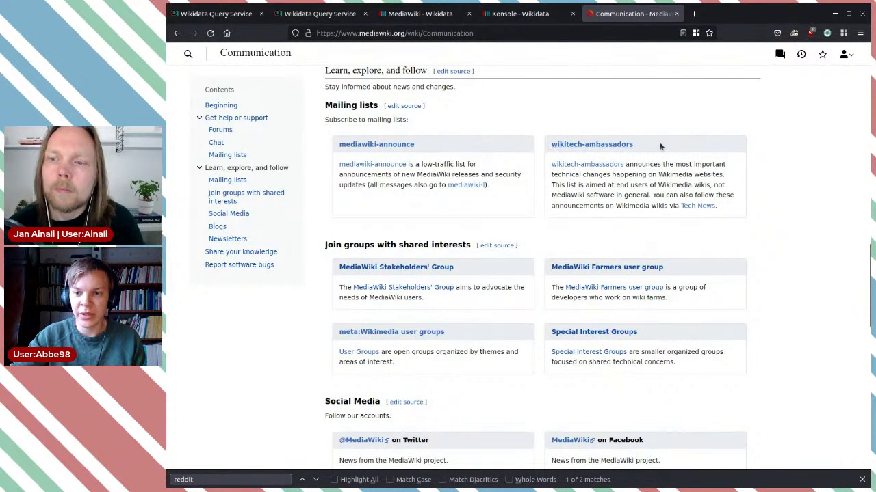
scroll(481, 252, down, 3)
scroll(410, 246, down, 2)
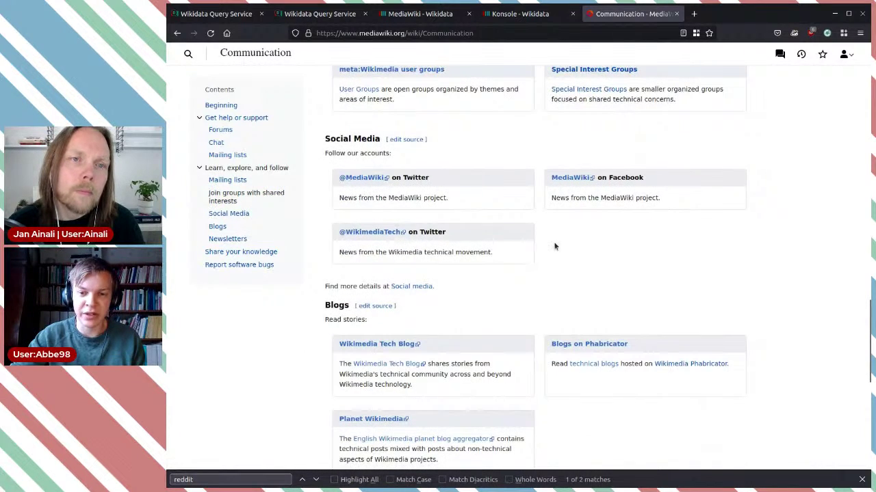
scroll(555, 246, down, 5)
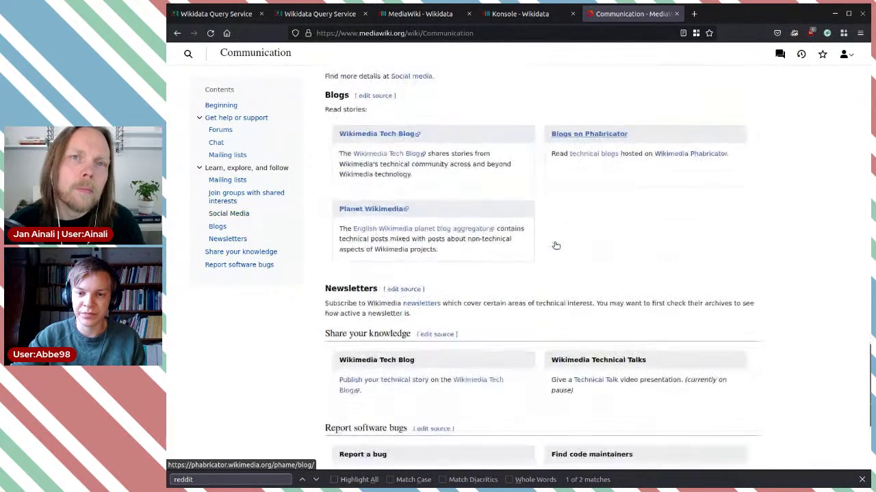
scroll(555, 246, down, 4)
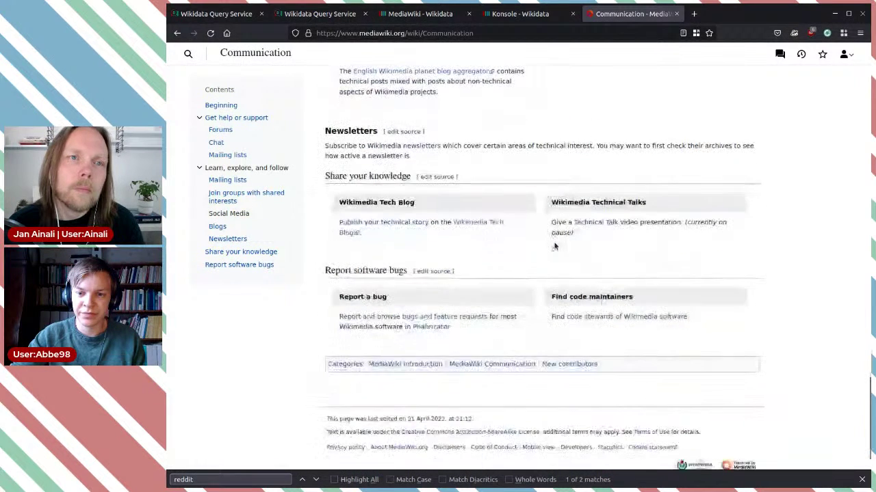
scroll(555, 246, down, 1)
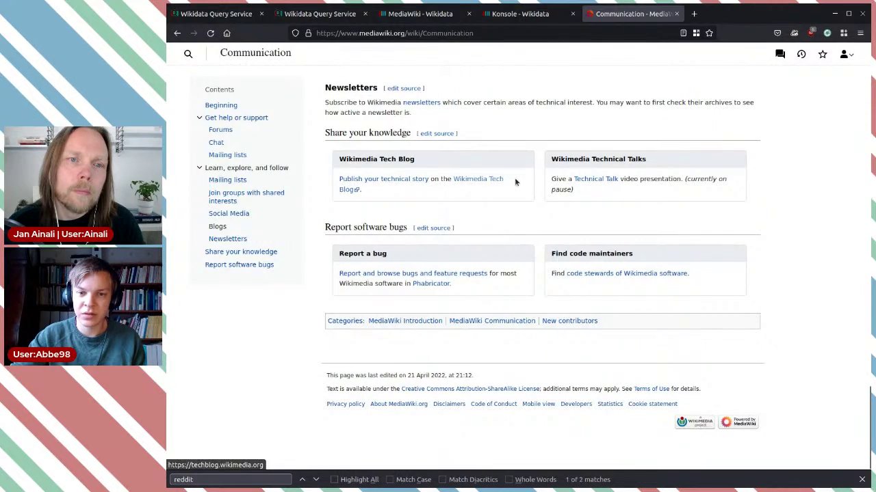
scroll(515, 178, up, 10)
scroll(492, 151, up, 10)
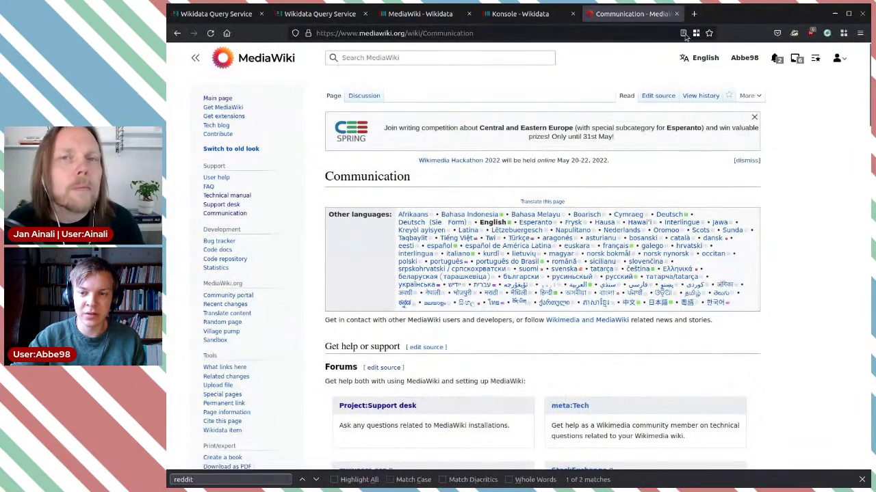
click(676, 13)
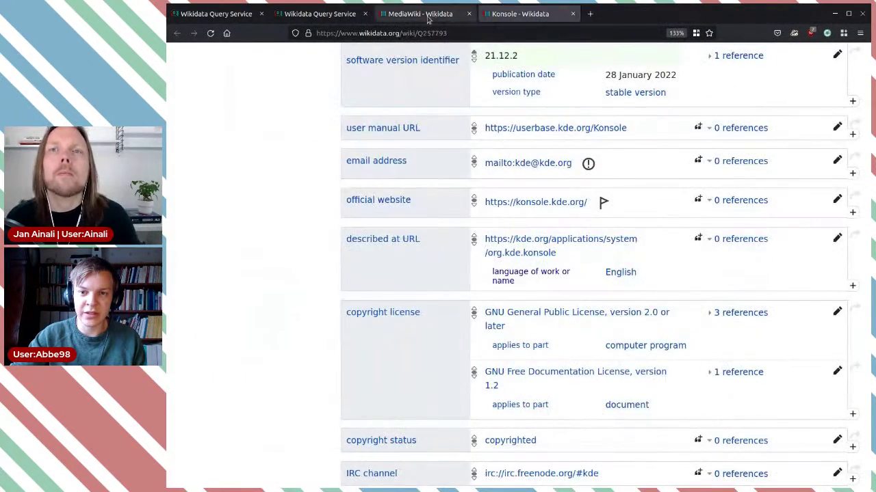
Step: Close the MediaWiki and Konsole item pages and return to the Wikidata Query Service results
click(438, 16)
click(524, 14)
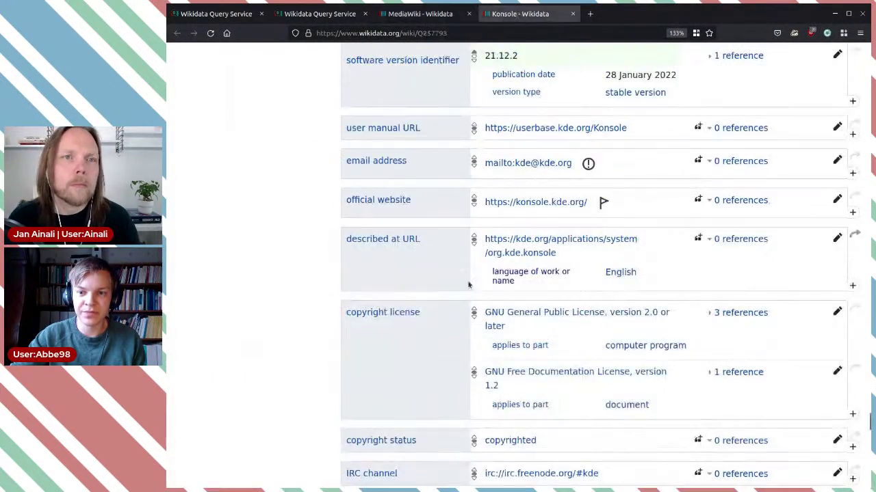
scroll(634, 340, up, 3)
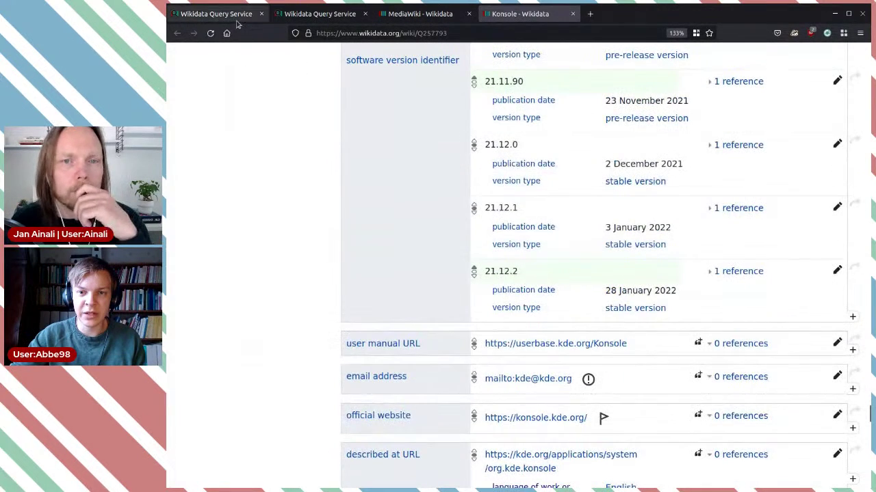
click(216, 14)
click(469, 14)
click(319, 13)
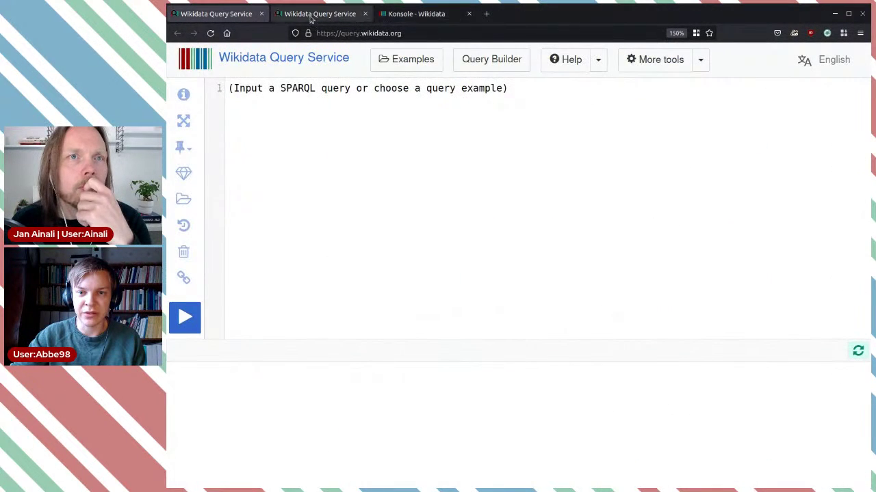
click(470, 13)
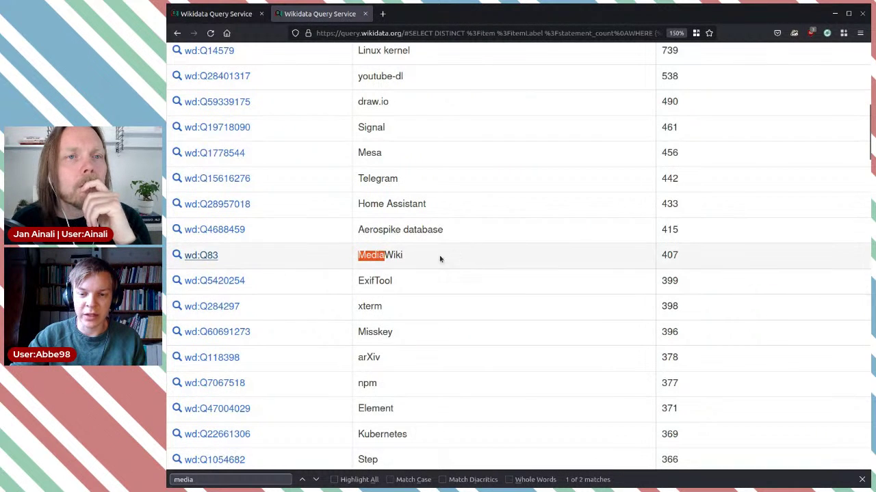
Step: Look through the software items below MediaWiki in the query results for another item to work on
scroll(511, 349, down, 3)
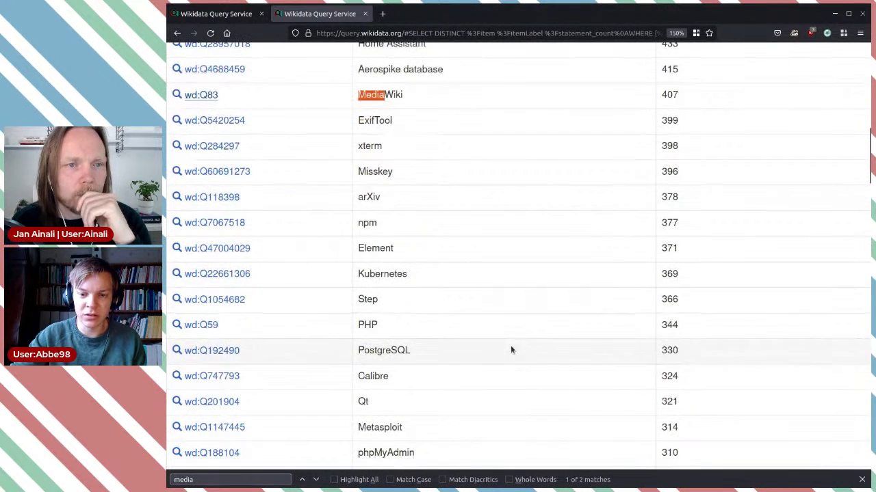
scroll(510, 349, down, 3)
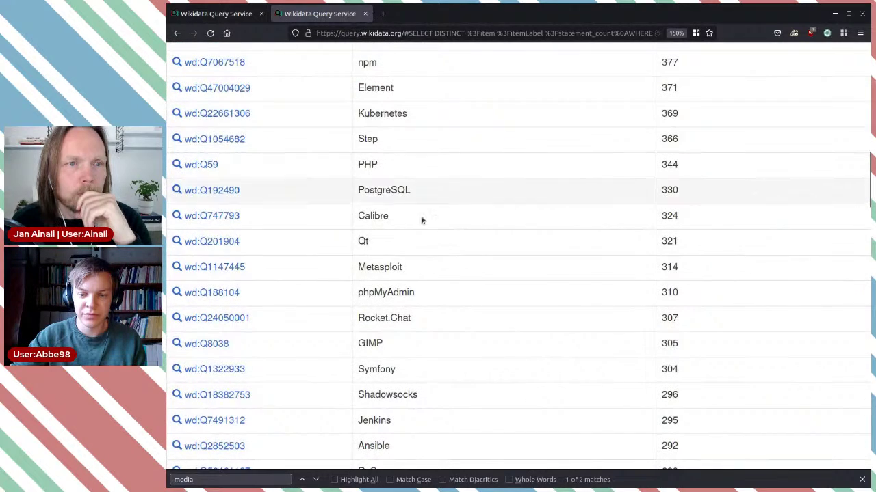
scroll(403, 383, down, 3)
scroll(424, 314, down, 3)
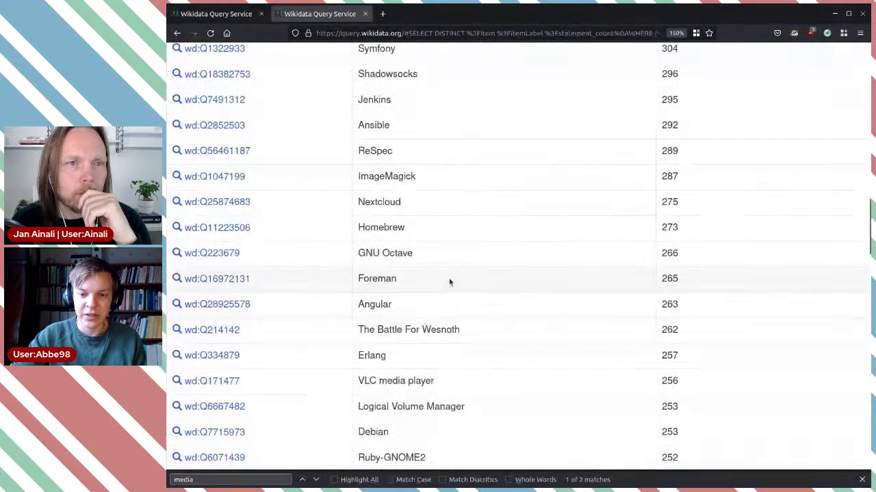
scroll(441, 351, down, 3)
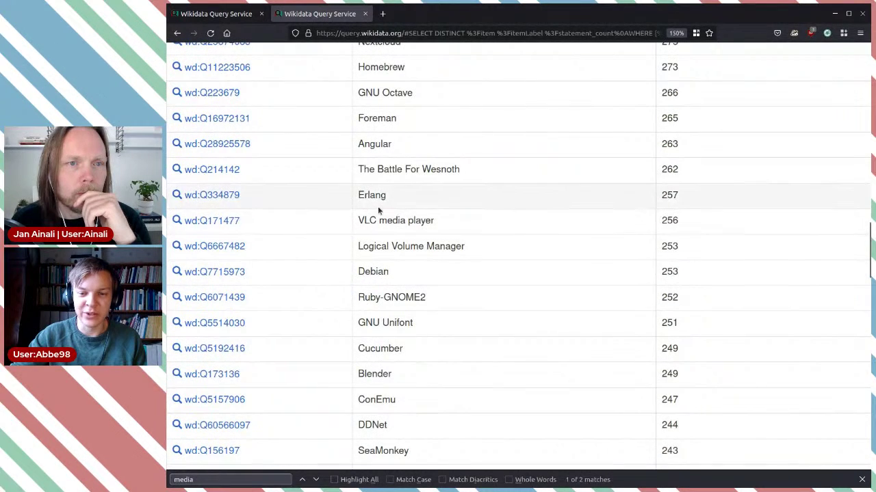
scroll(411, 285, down, 3)
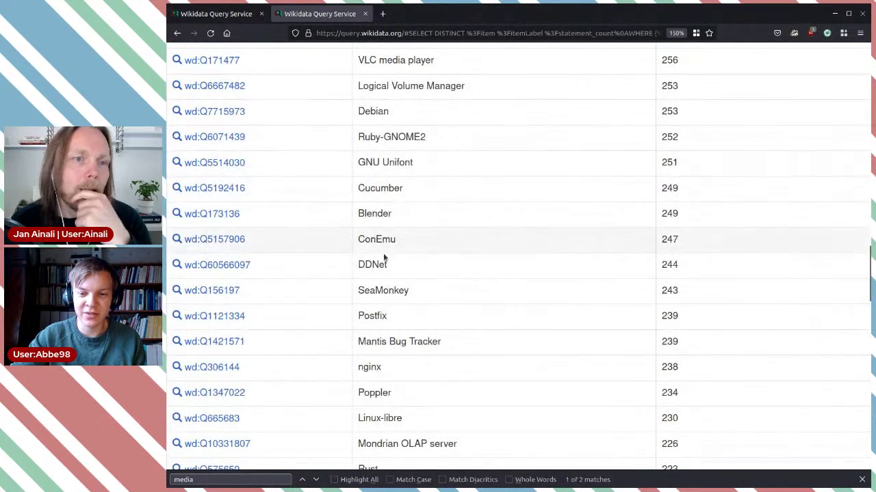
scroll(387, 323, down, 2)
scroll(395, 324, down, 3)
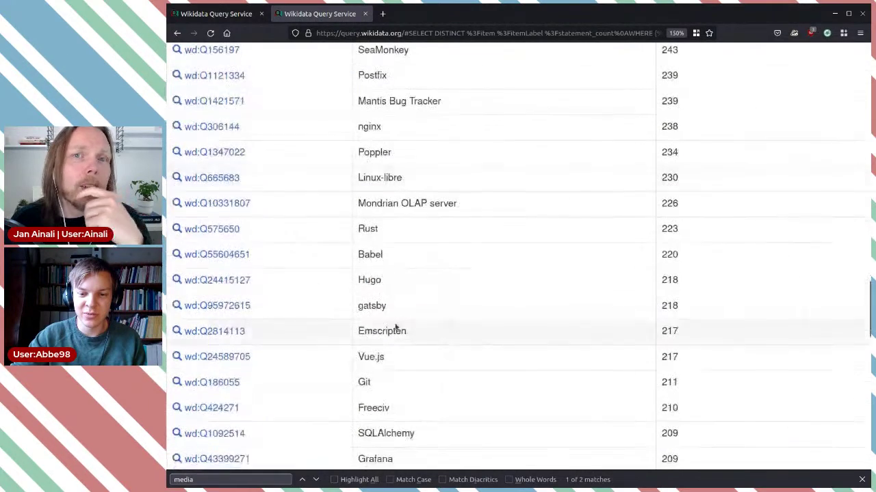
scroll(394, 323, down, 3)
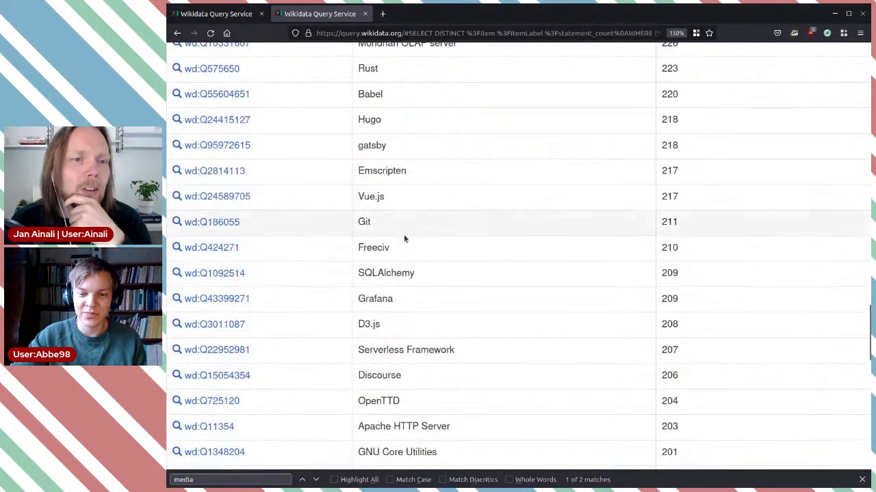
Step: Find "gimp" in the query results and open the GIMP item in a new tab
scroll(410, 247, up, 11)
key(ctrl+f)
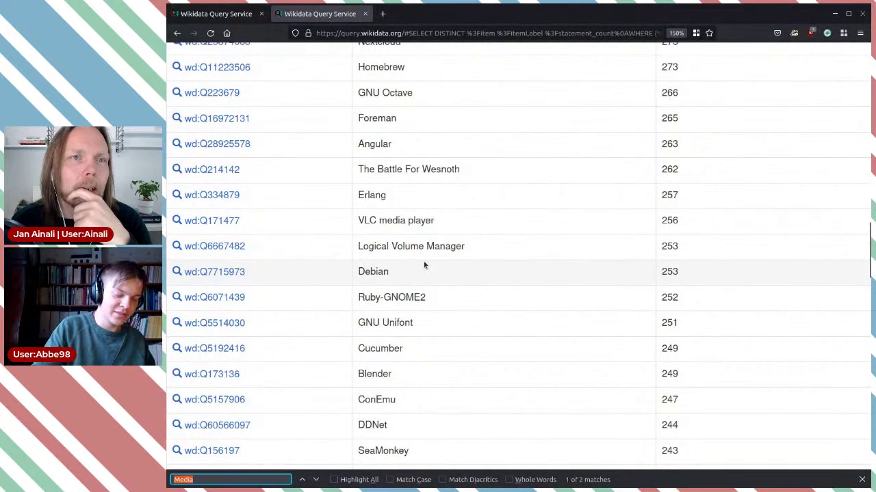
text(gimp)
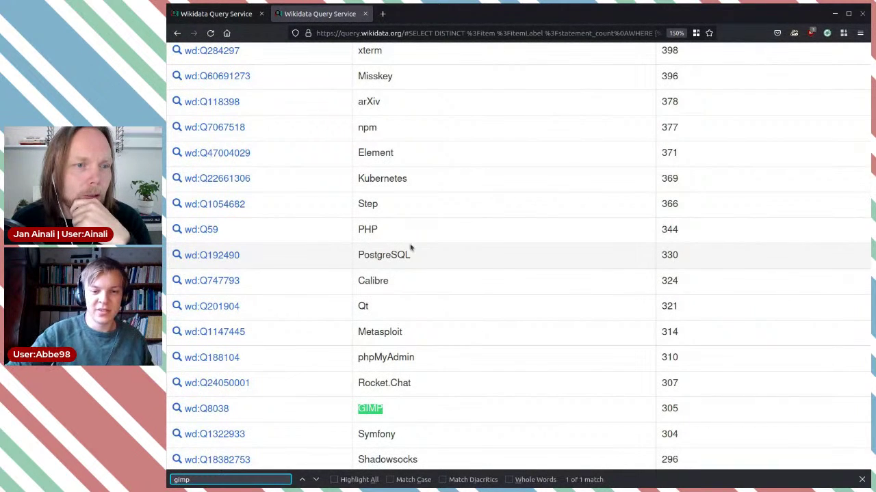
scroll(432, 411, down, 3)
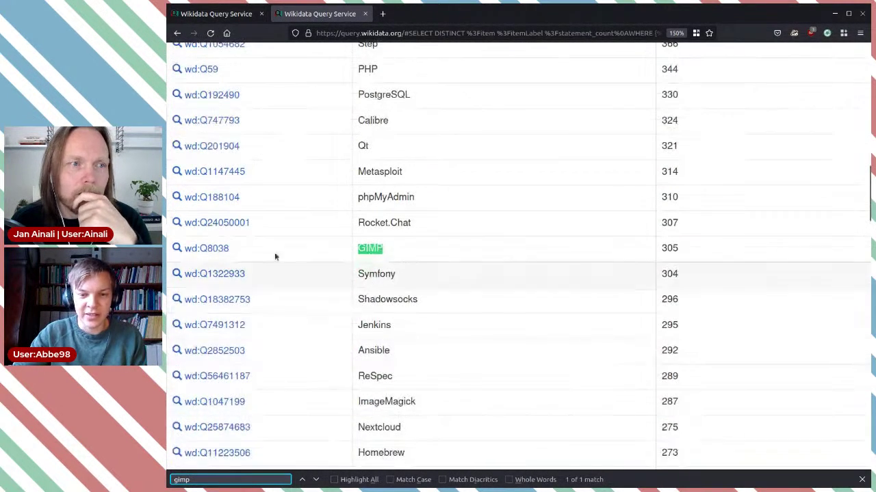
click(225, 252)
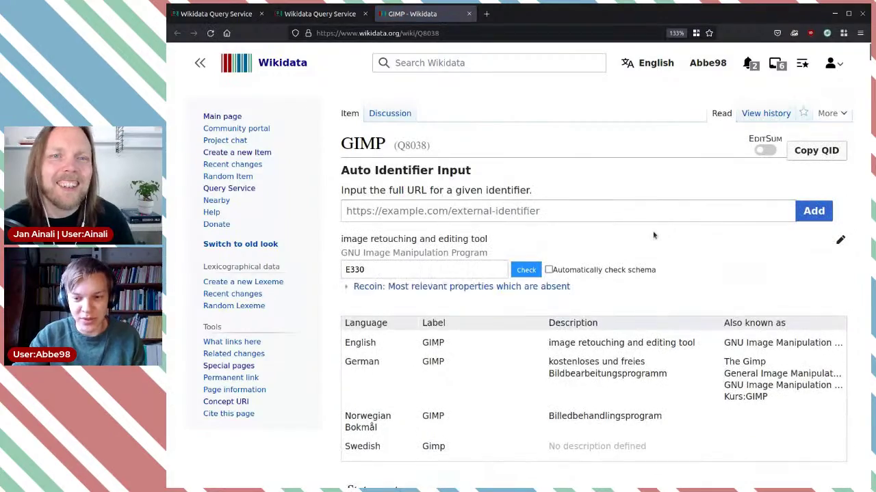
Step: Review the GIMP item's opening statements, from instance of, logo and images down to the inception date
scroll(653, 230, down, 2)
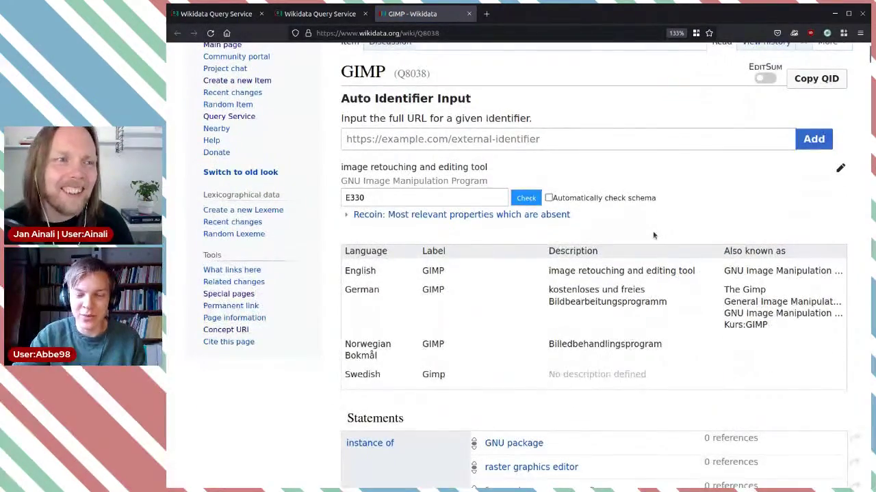
scroll(653, 235, down, 4)
scroll(653, 235, down, 1)
scroll(653, 235, down, 8)
scroll(654, 235, down, 4)
scroll(654, 235, down, 2)
scroll(653, 235, up, 4)
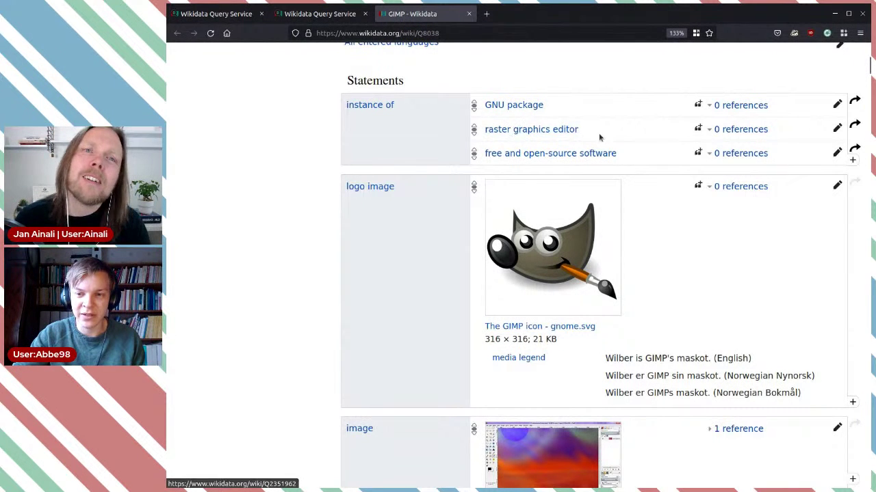
scroll(675, 265, down, 6)
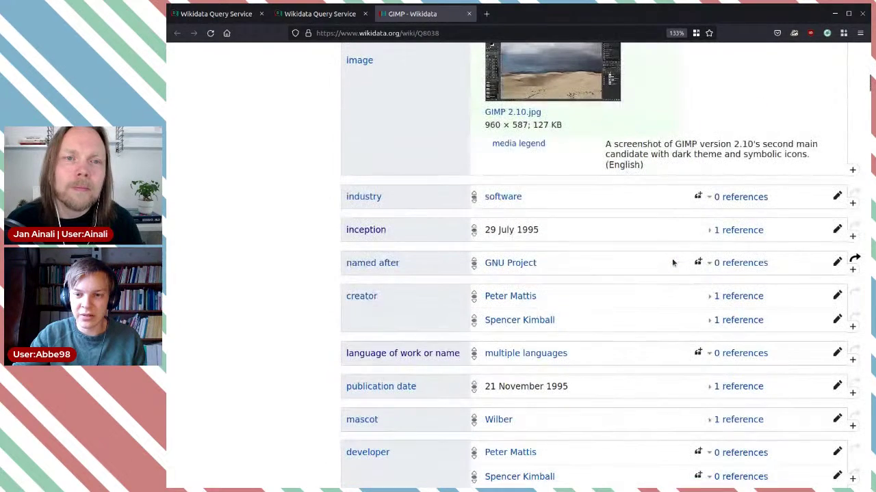
drag(556, 233, 474, 233)
click(546, 232)
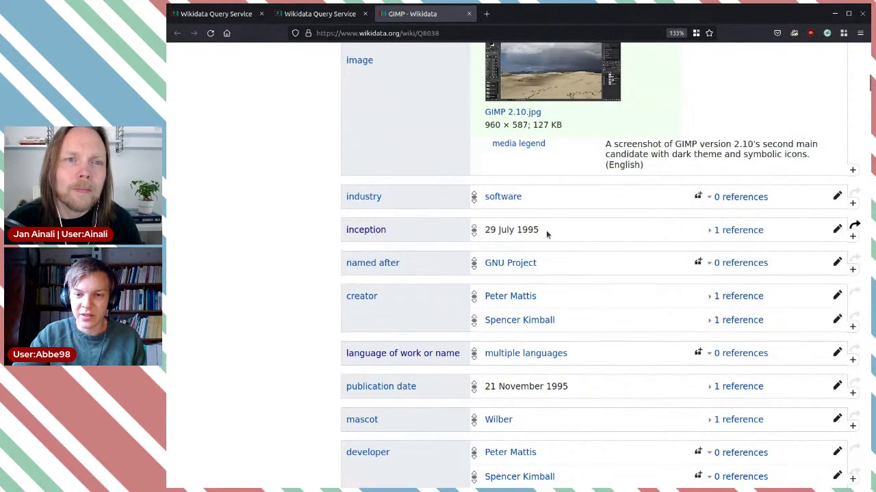
Step: Examine the GIMP item's publication date, mascot, developer and platform statements, and compare the mascot with the logo image
scroll(714, 226, down, 6)
scroll(714, 227, up, 1)
scroll(715, 228, up, 1)
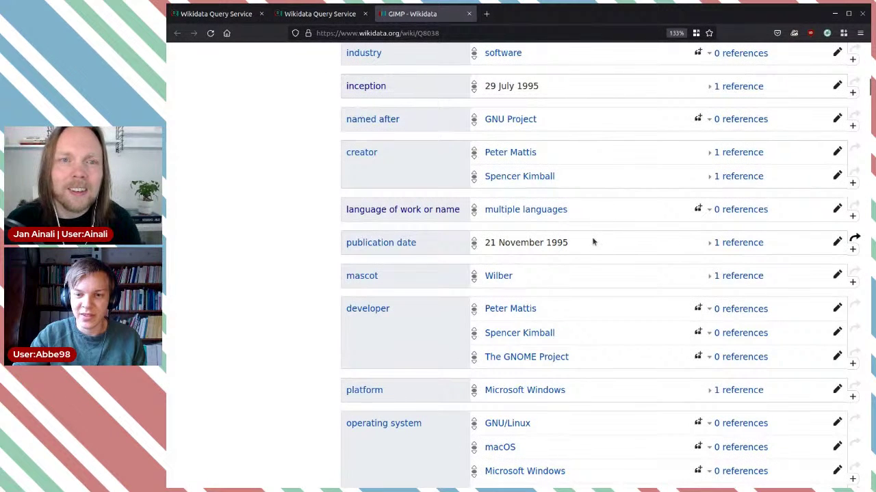
scroll(592, 242, down, 2)
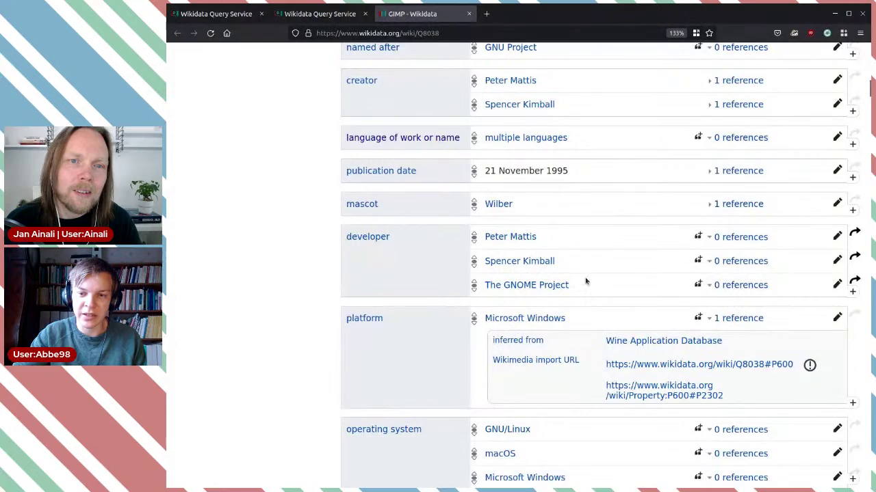
scroll(586, 280, down, 2)
scroll(584, 280, up, 3)
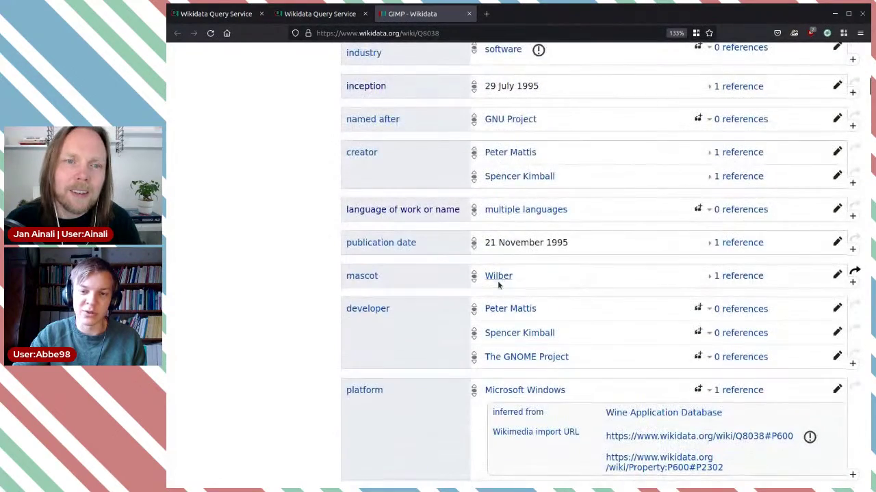
scroll(567, 270, up, 6)
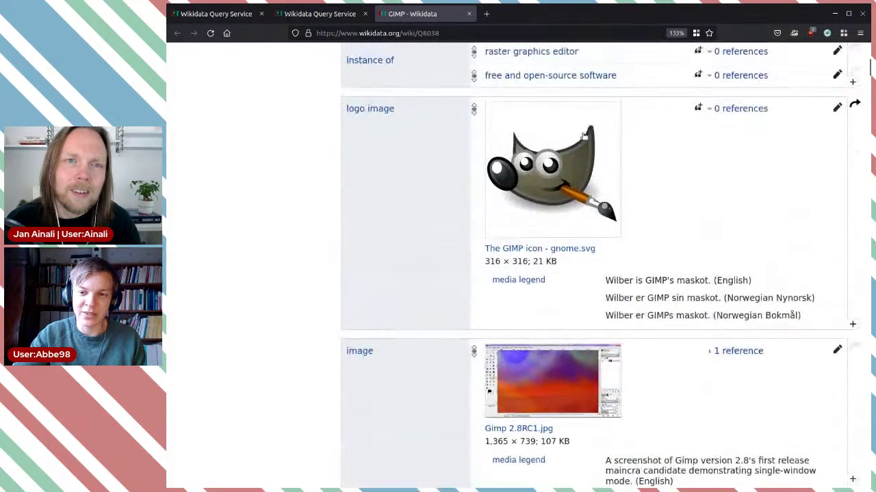
scroll(566, 301, down, 10)
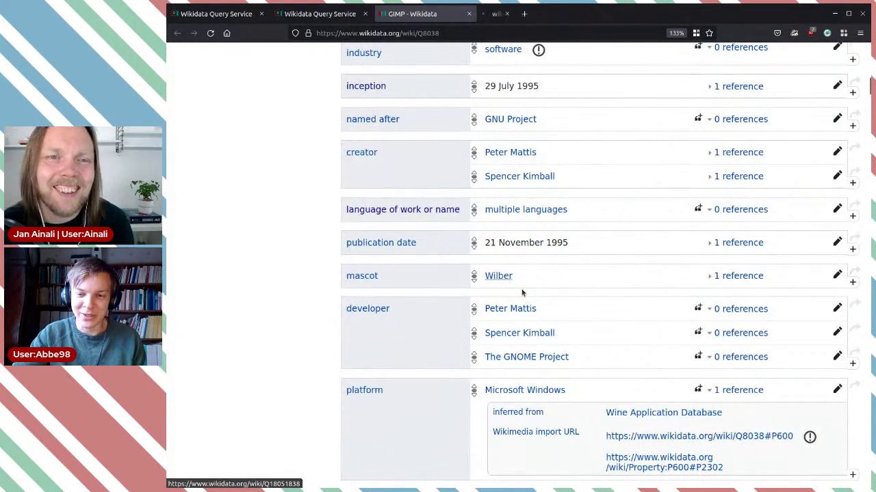
Step: Open the mascot item Wilber in a new tab and examine its image, gender, present in work and has part statements
middle_click(498, 275)
click(526, 14)
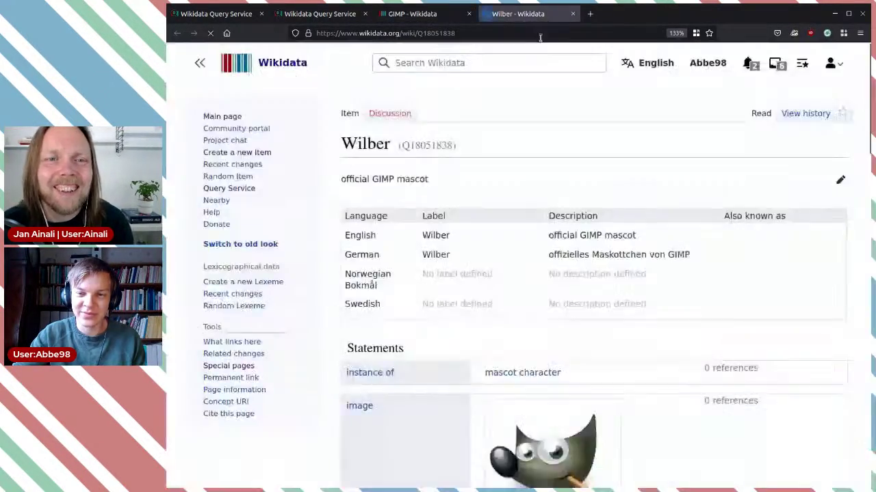
scroll(556, 222, down, 5)
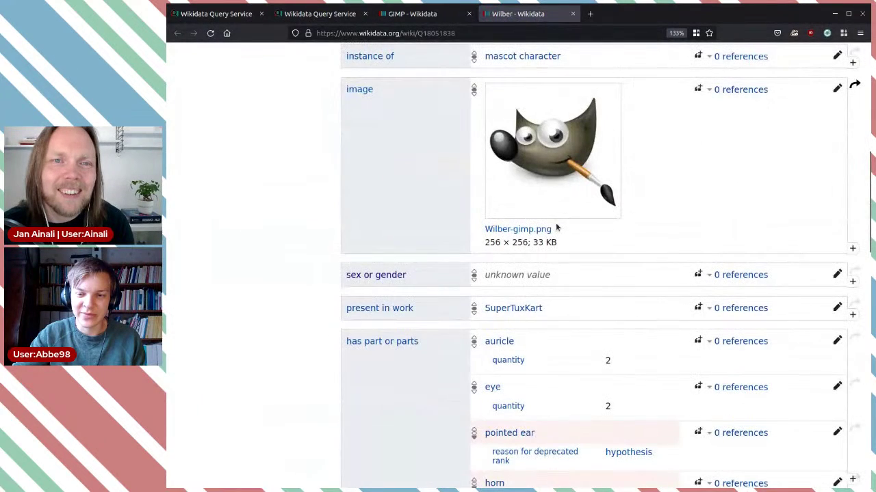
scroll(498, 223, down, 3)
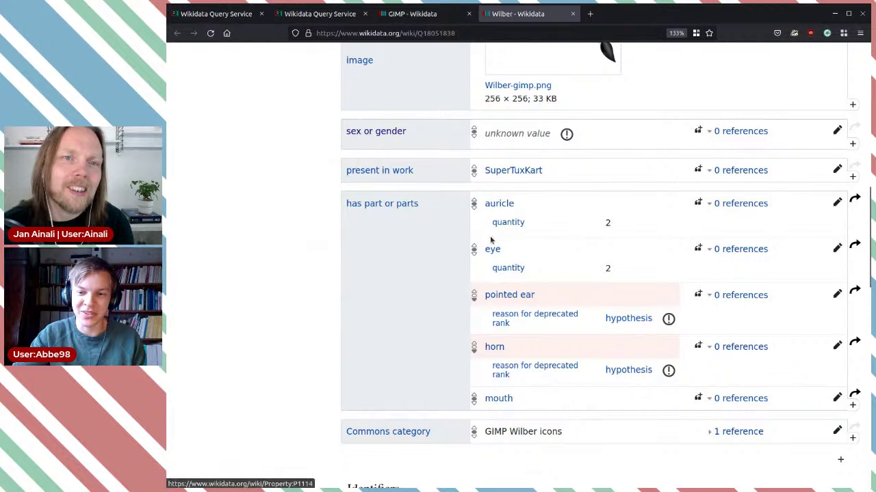
scroll(558, 297, up, 3)
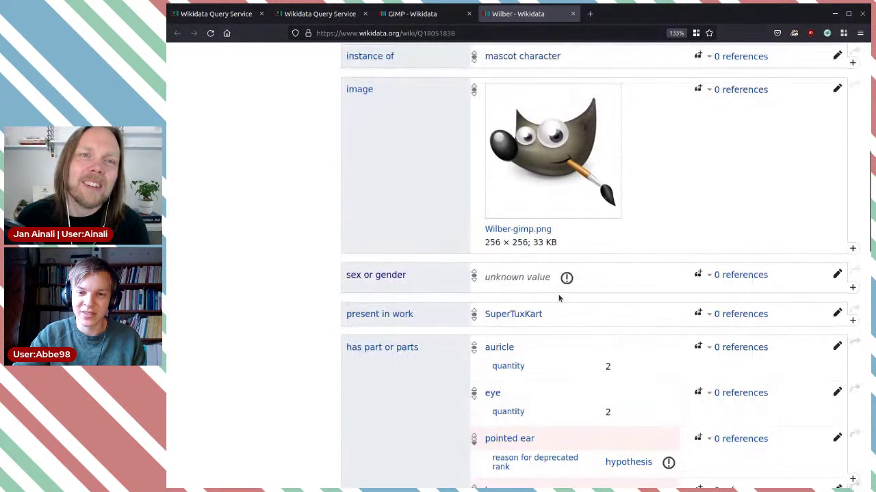
scroll(558, 297, up, 5)
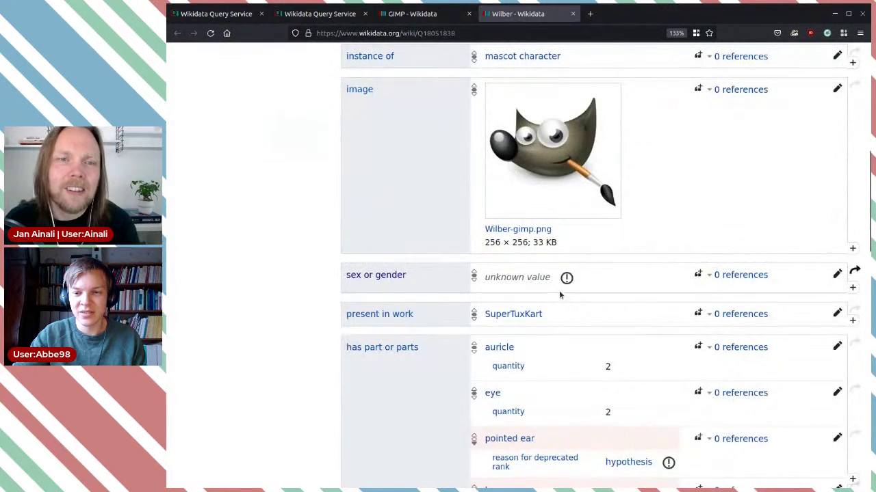
scroll(559, 297, up, 2)
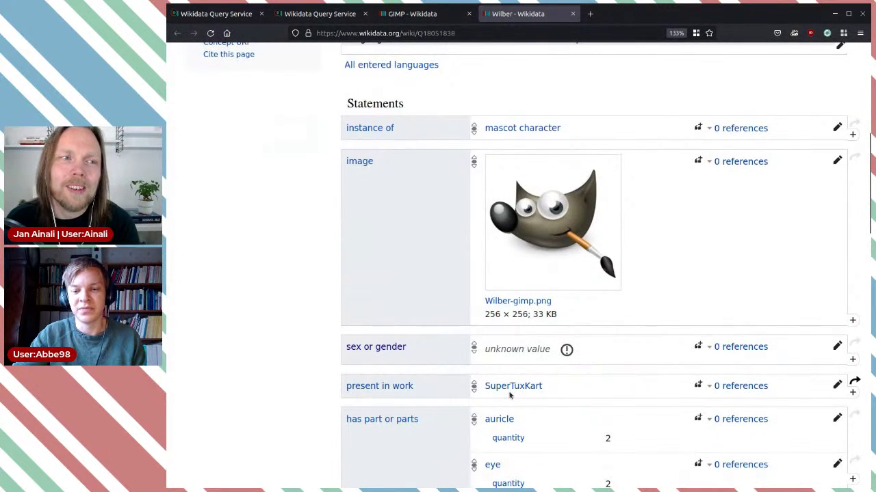
scroll(593, 375, down, 5)
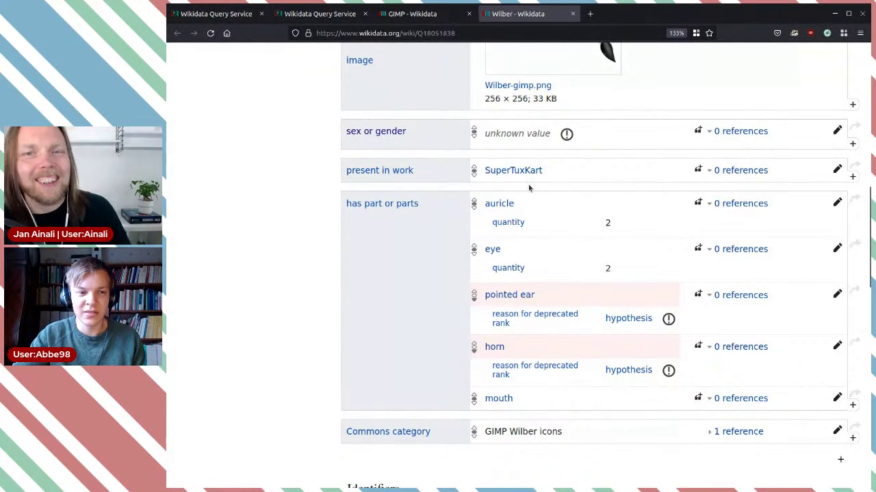
Step: Return to the GIMP item and examine the source given in the reference for the Microsoft Windows platform statement
click(417, 19)
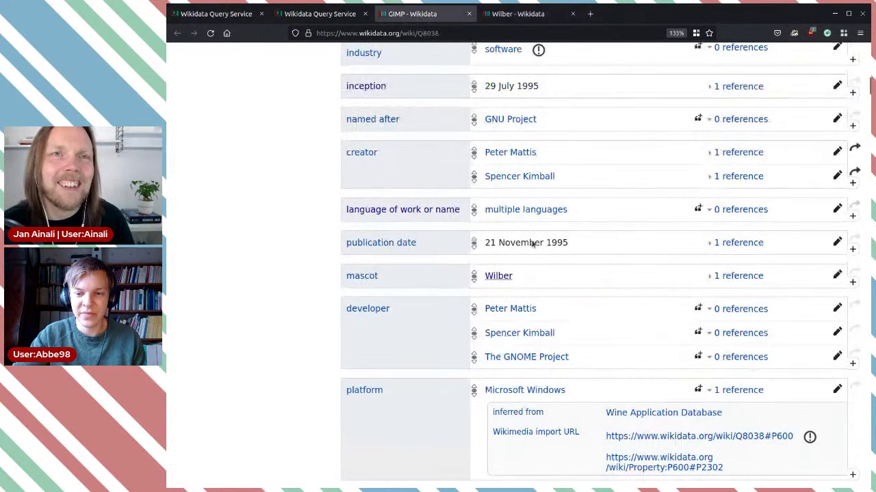
scroll(542, 347, down, 5)
scroll(540, 342, down, 1)
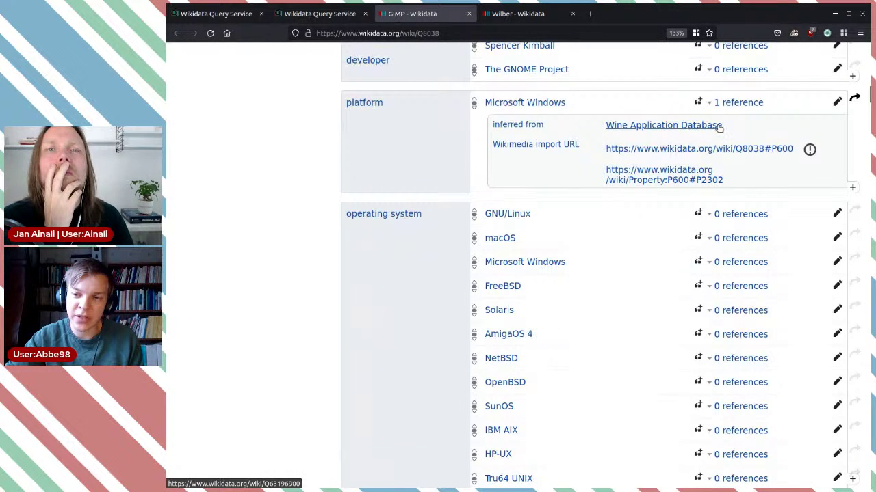
drag(740, 128, 603, 130)
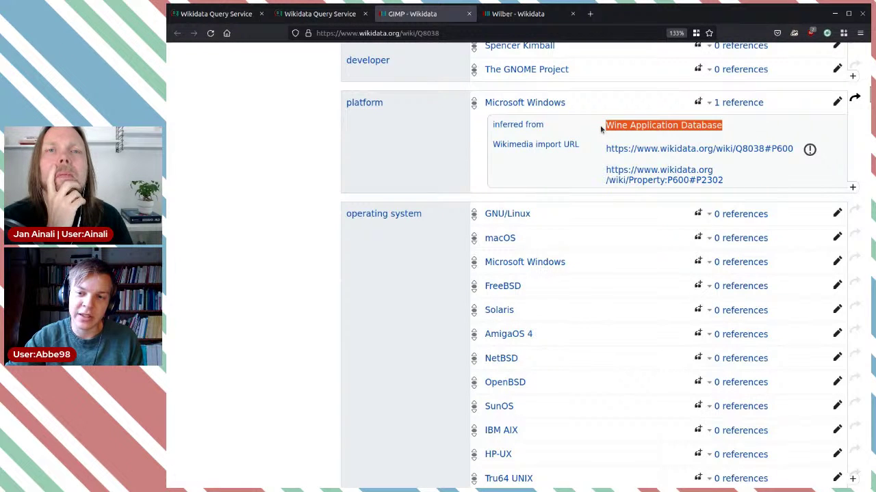
click(601, 129)
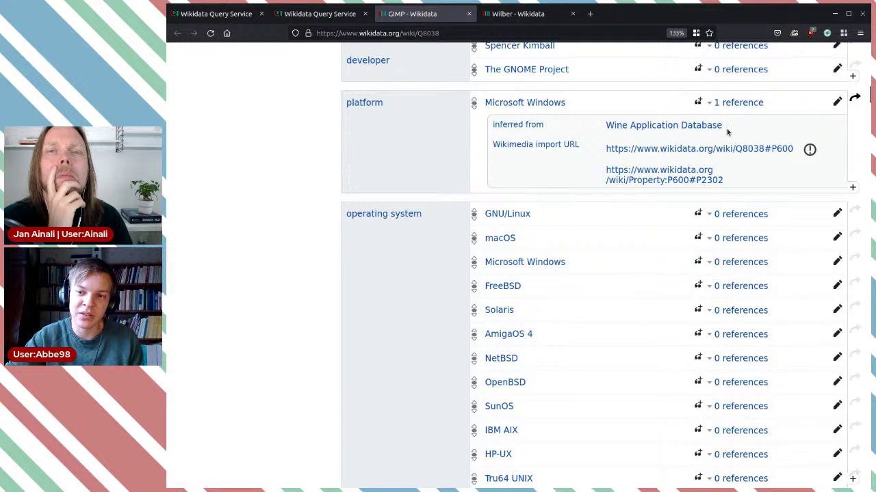
drag(727, 132, 602, 128)
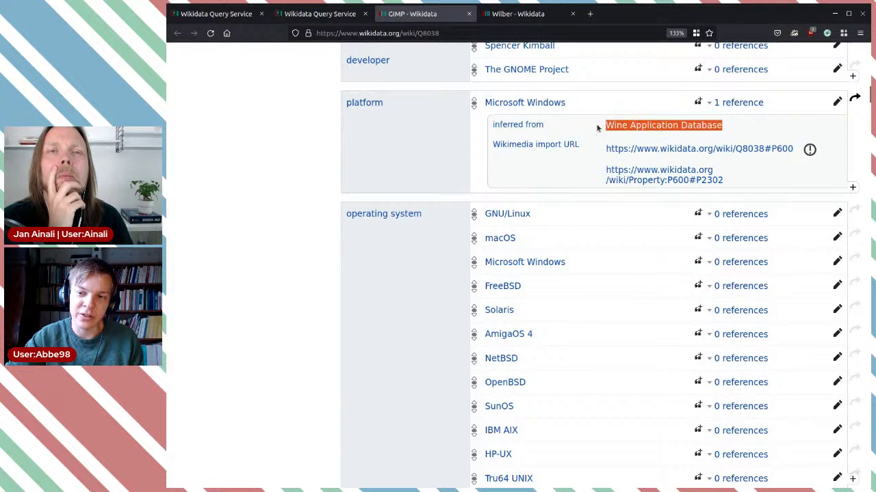
click(596, 128)
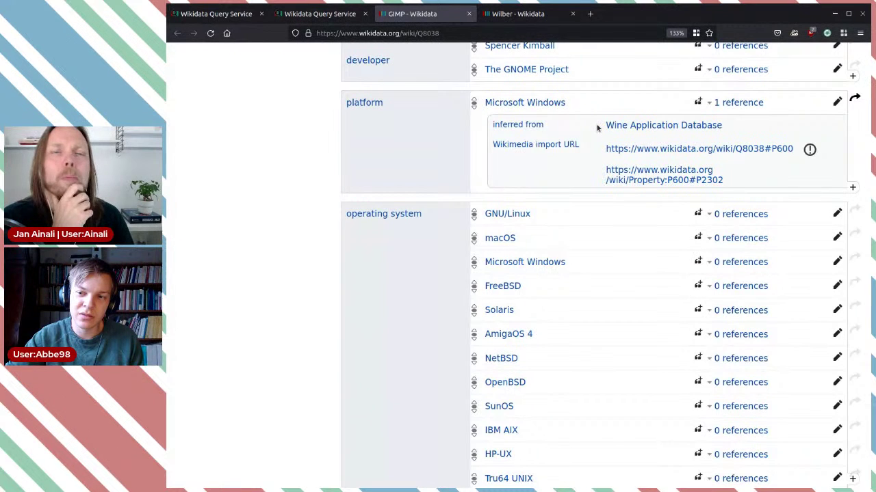
Step: Collapse the platform statement's reference and compare its Microsoft Windows value with the operating system values
click(741, 103)
click(743, 103)
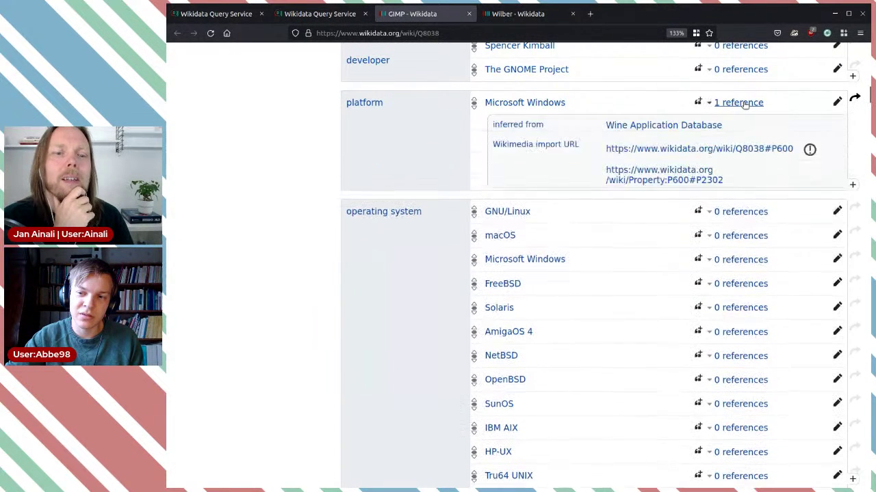
click(743, 103)
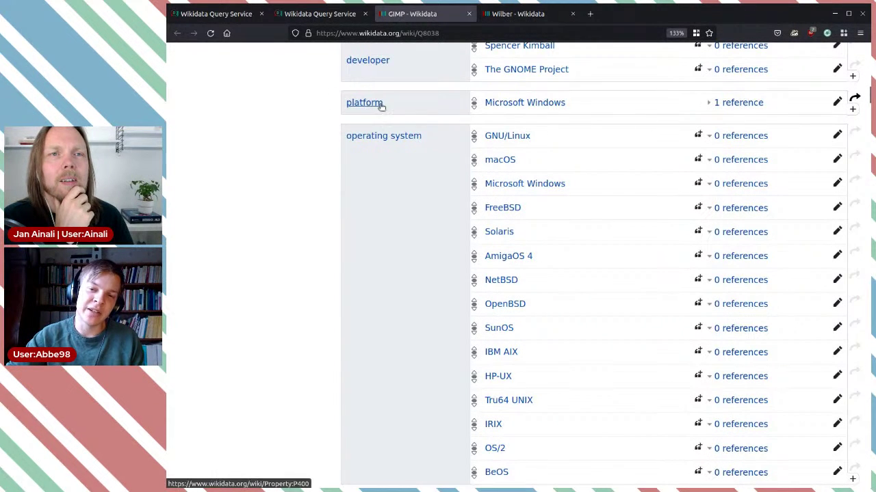
drag(589, 106, 473, 104)
click(451, 102)
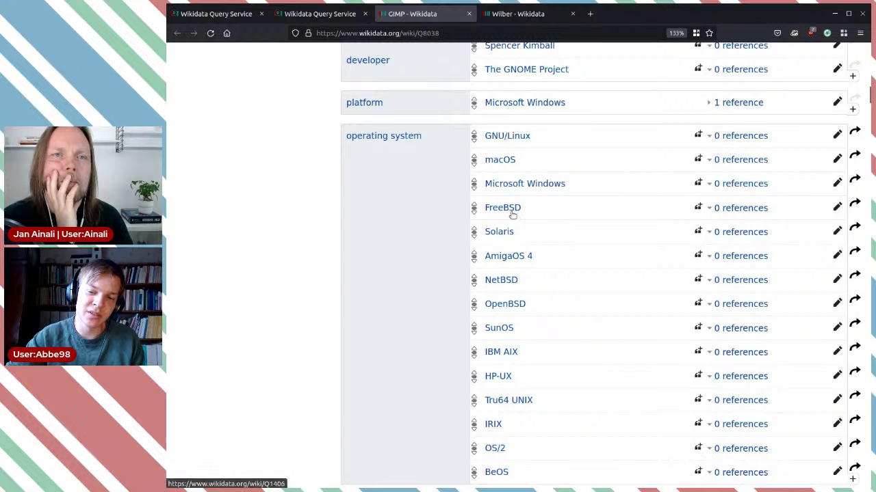
Step: Open the platform and operating system property pages in new tabs and read the English description of platform
middle_click(374, 104)
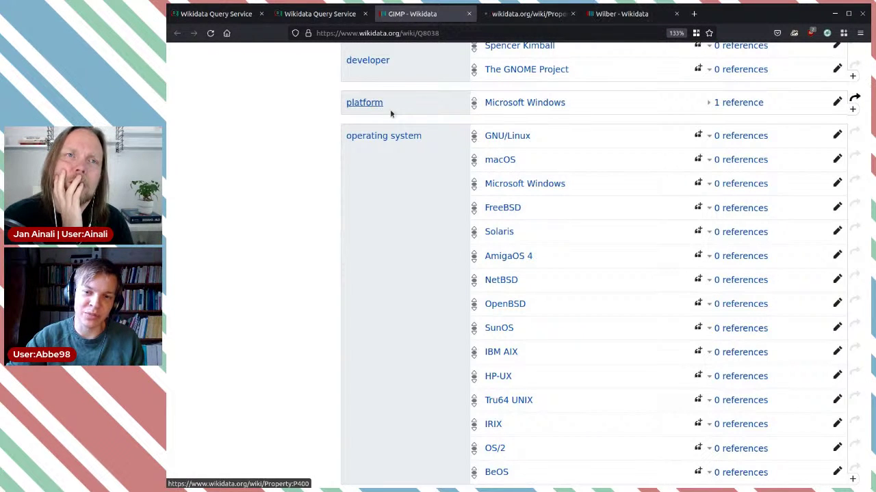
middle_click(407, 149)
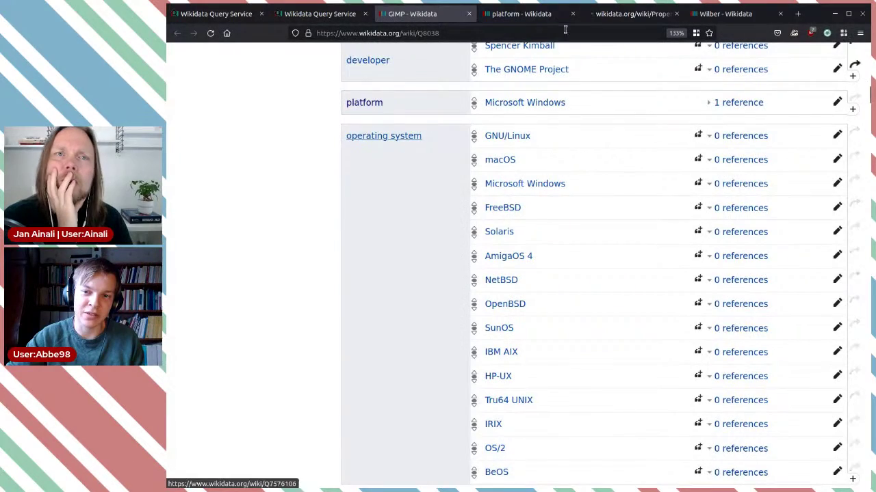
click(530, 15)
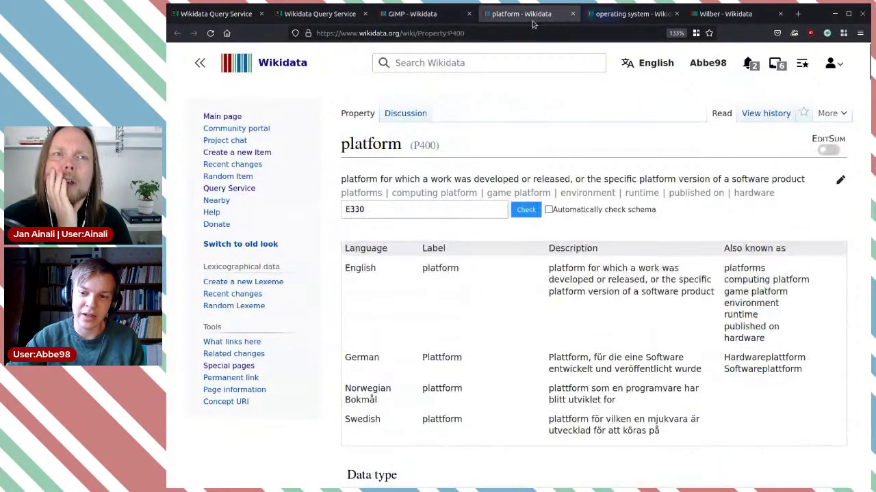
scroll(639, 223, down, 2)
drag(556, 197, 646, 218)
click(659, 236)
scroll(659, 236, down, 3)
scroll(658, 236, up, 3)
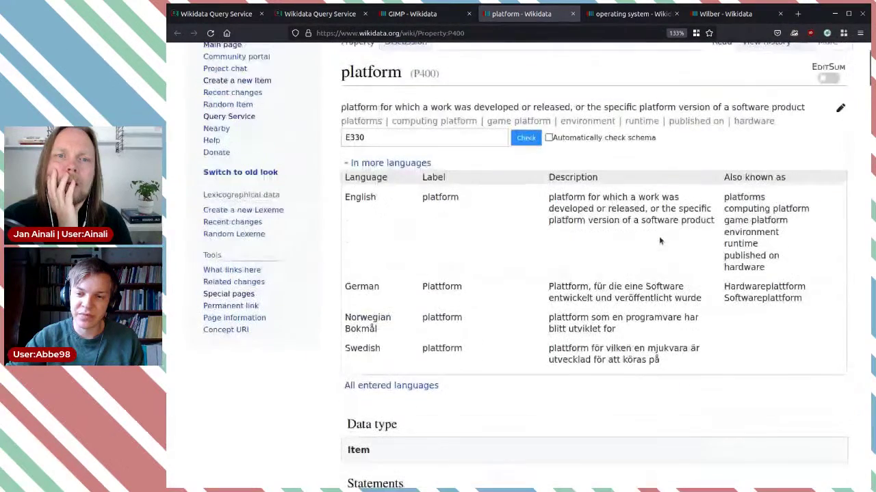
Step: Read the operating system property's English description and compare it with the description of platform
click(630, 14)
mouse_move(591, 294)
mouse_down()
mouse_move(587, 280)
mouse_move(686, 280)
mouse_move(586, 281)
mouse_up()
click(648, 288)
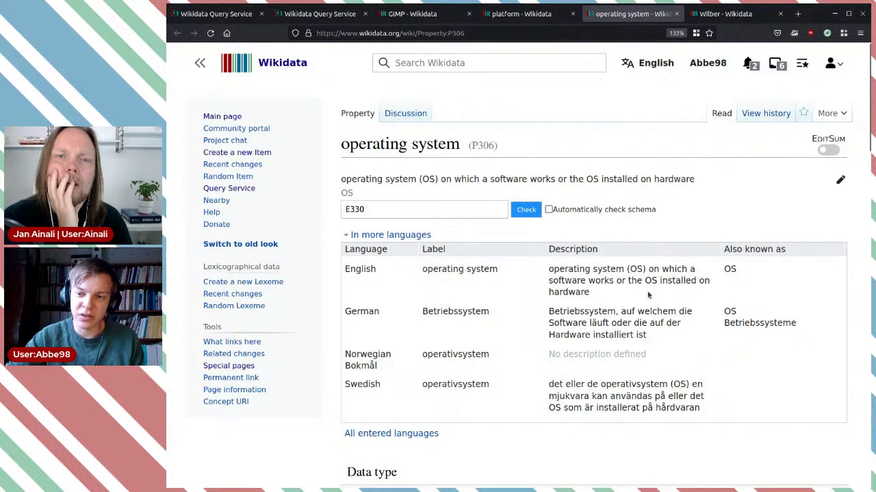
key(ctrl+Page_Up)
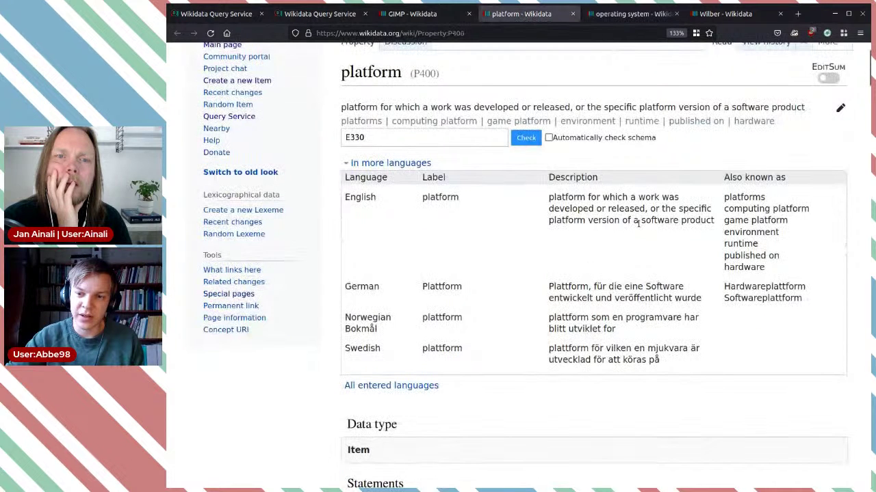
mouse_move(661, 222)
mouse_down()
mouse_move(603, 220)
mouse_move(600, 197)
mouse_move(575, 208)
mouse_move(663, 209)
mouse_move(649, 209)
mouse_move(644, 221)
mouse_move(668, 231)
mouse_up()
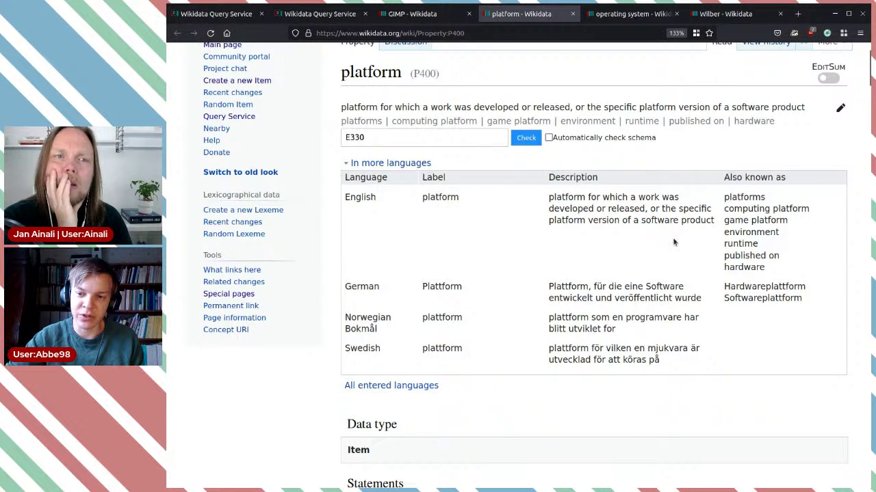
Step: Examine the platform property's statements and its Wikidata property examples
scroll(674, 242, down, 5)
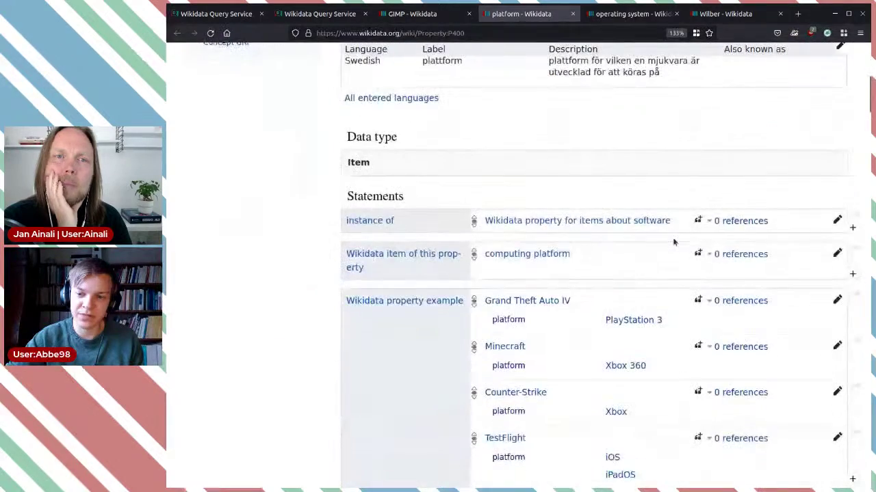
scroll(674, 242, down, 1)
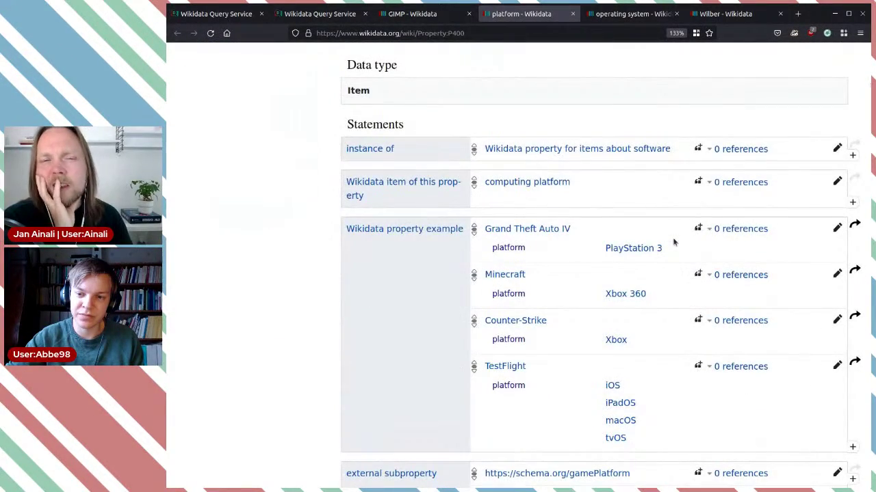
scroll(673, 242, down, 1)
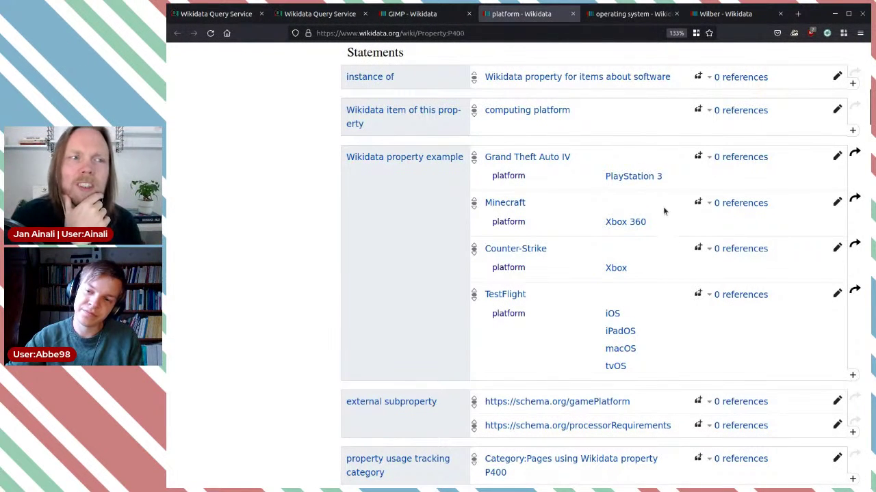
Step: Check the Minecraft example on the platform property page and compare it with GIMP's platform statement
triple_click(661, 229)
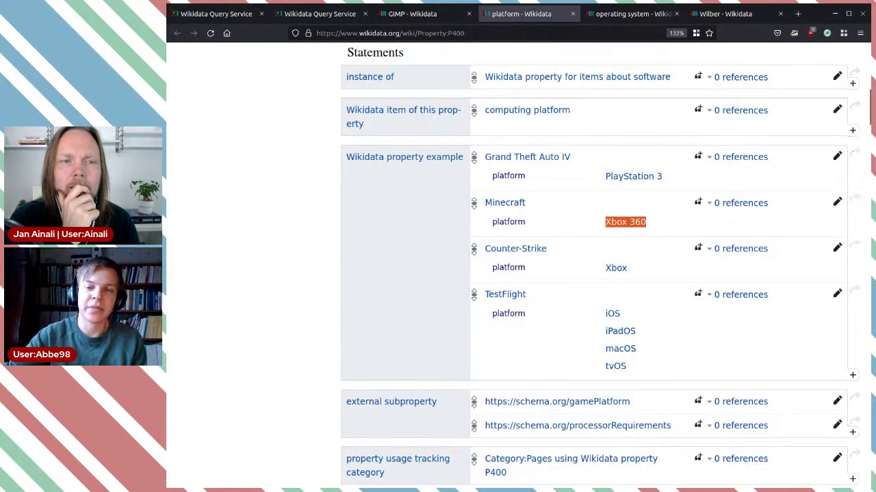
click(441, 17)
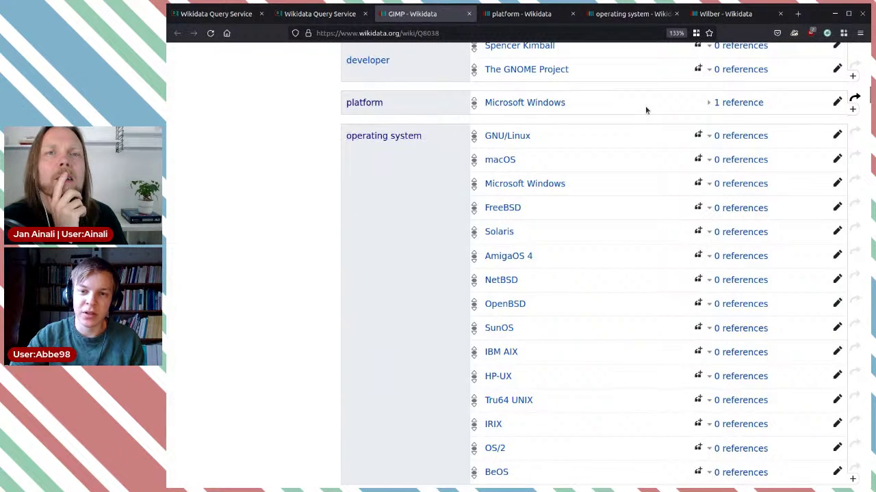
double_click(399, 103)
click(416, 106)
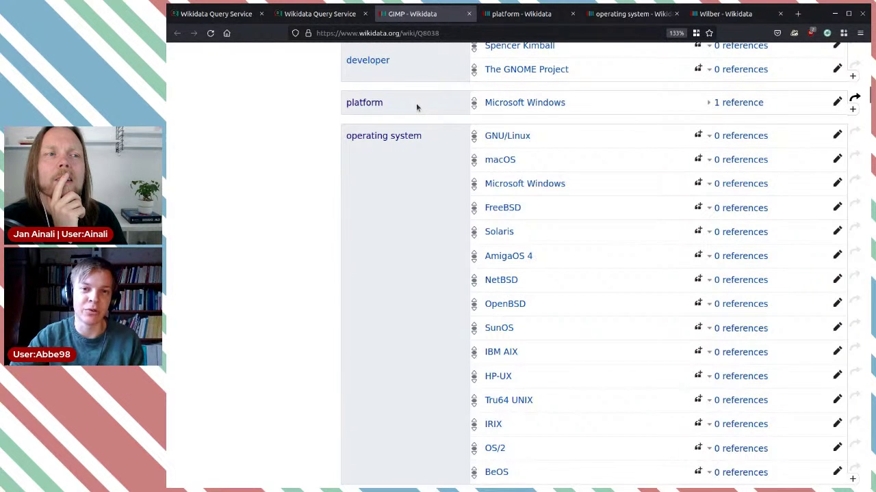
Step: Examine GIMP's readable file formats and the software version identifier qualifier on AV1 Image File Format
scroll(582, 161, down, 3)
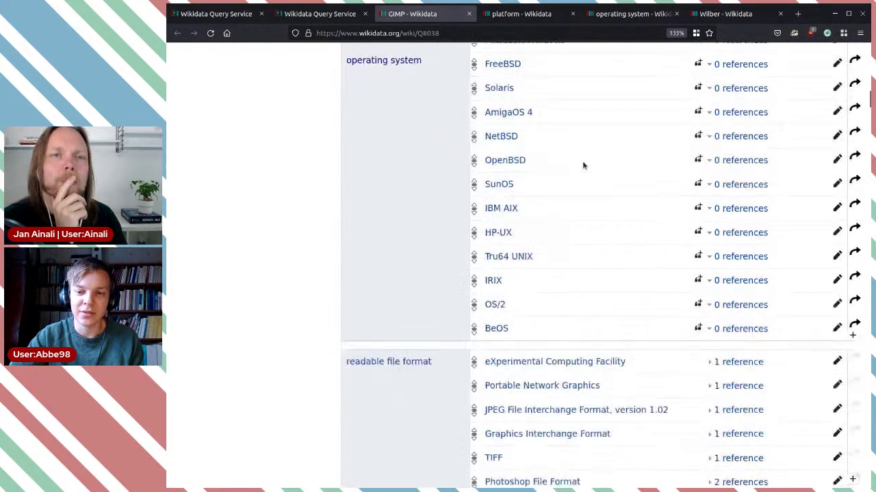
scroll(604, 160, down, 4)
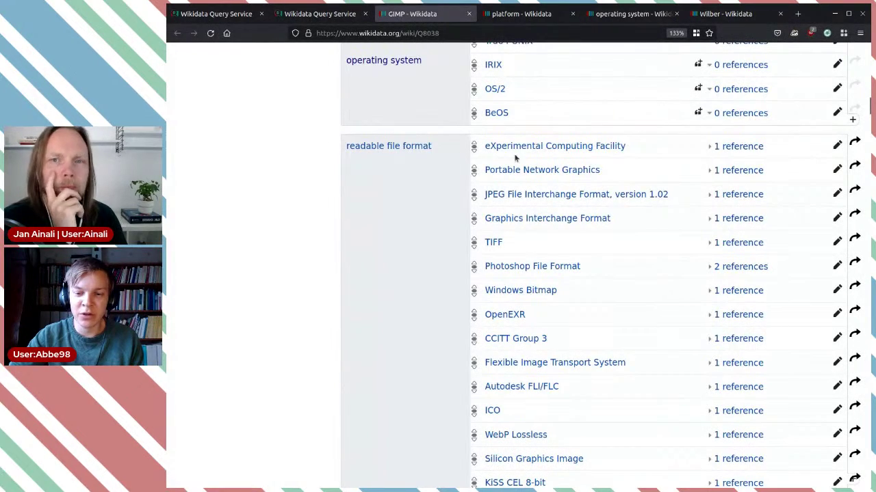
scroll(516, 158, down, 18)
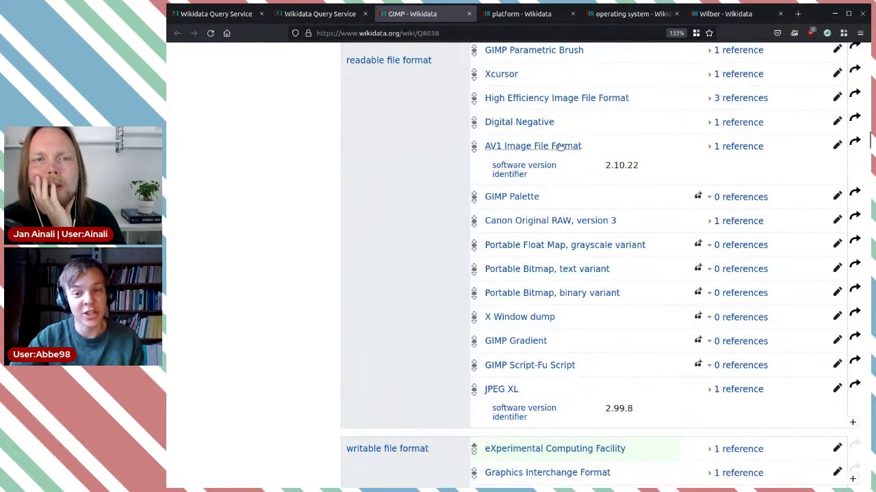
scroll(561, 145, down, 5)
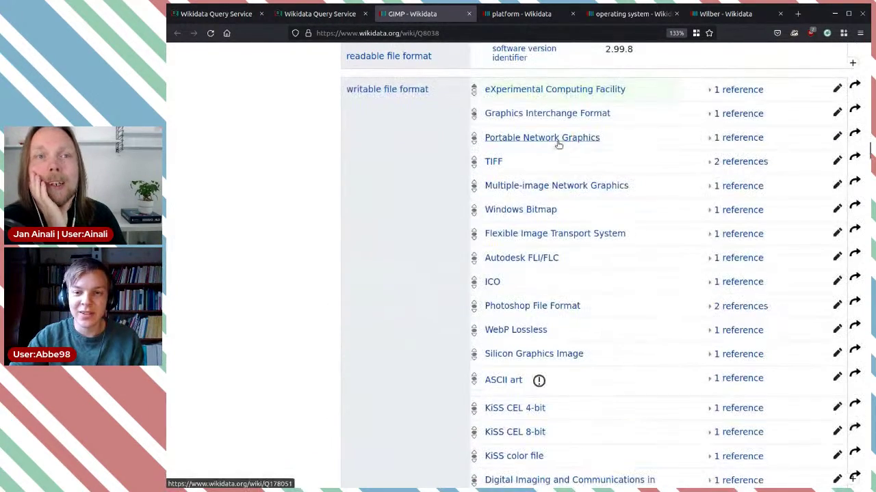
scroll(444, 122, up, 4)
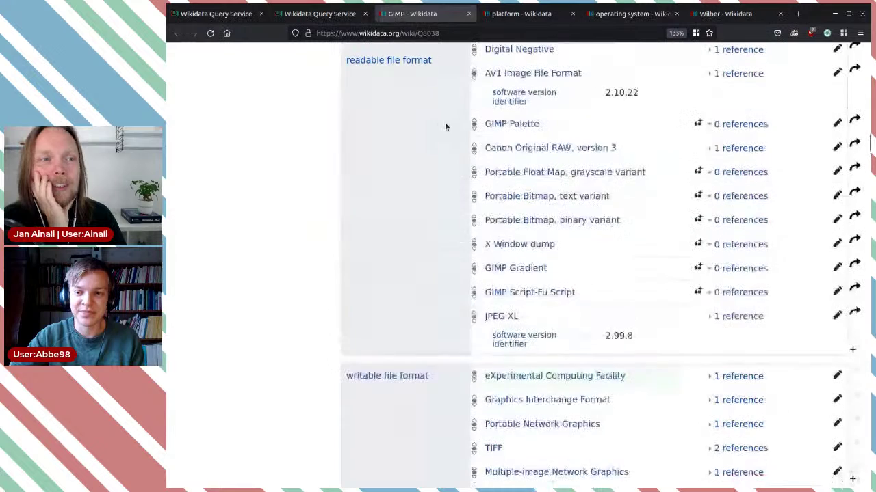
scroll(466, 133, up, 2)
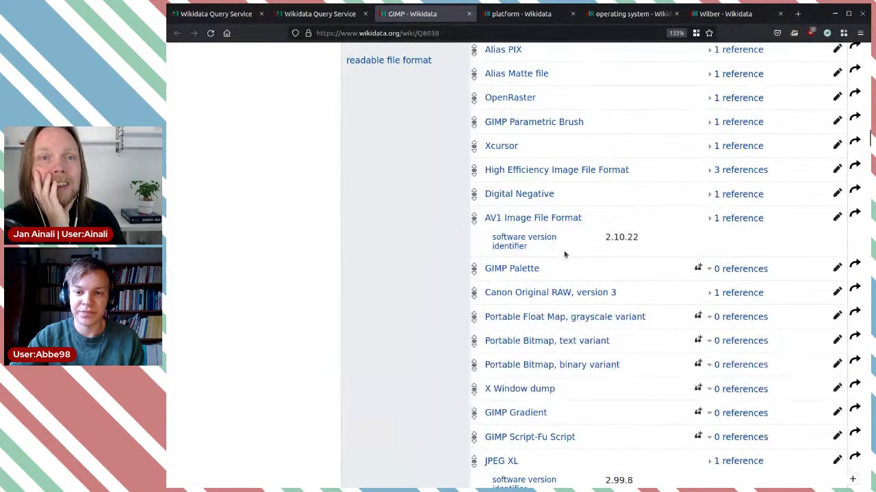
drag(558, 249, 490, 242)
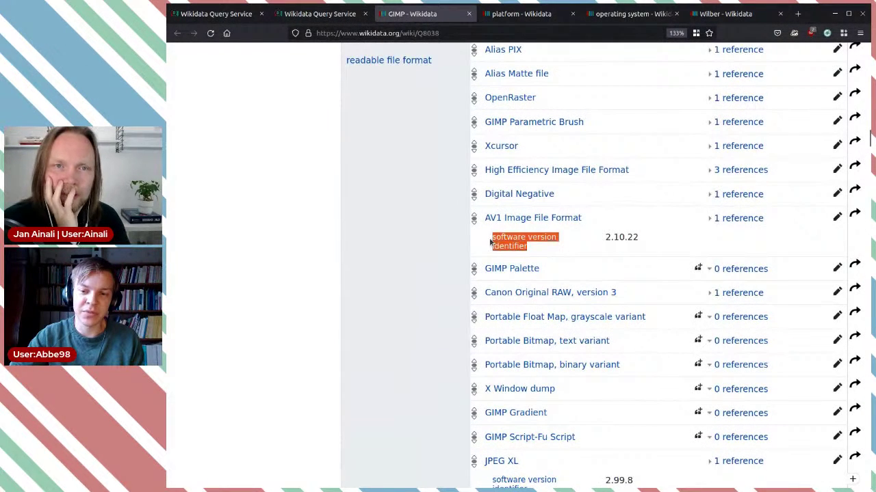
click(571, 246)
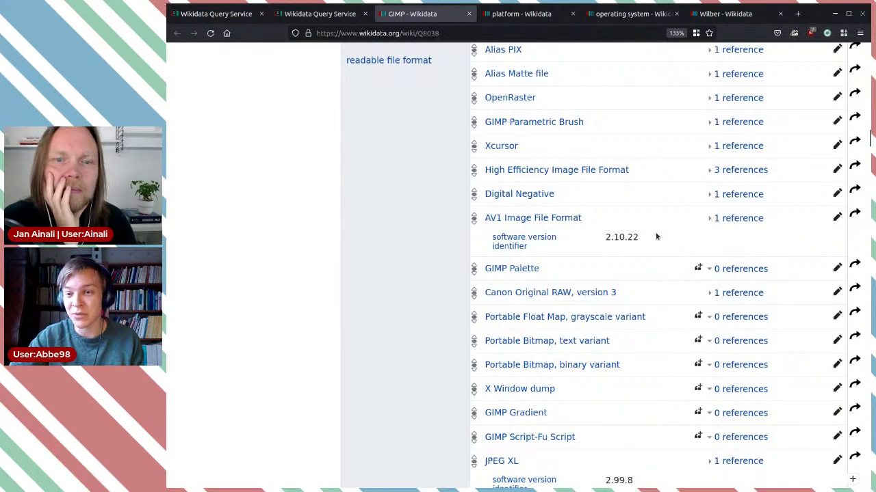
Step: Read through the JPEG XL version qualifier and GIMP's list of writable file formats
scroll(655, 236, down, 3)
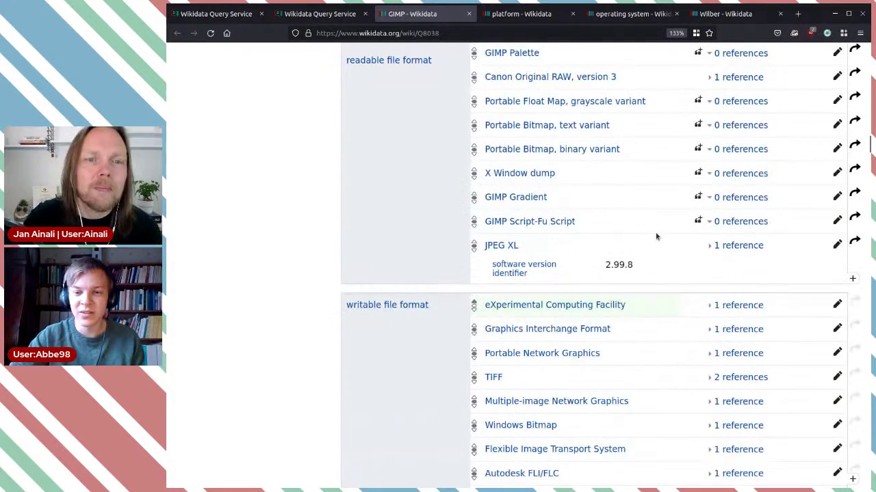
scroll(656, 237, down, 1)
scroll(655, 237, down, 1)
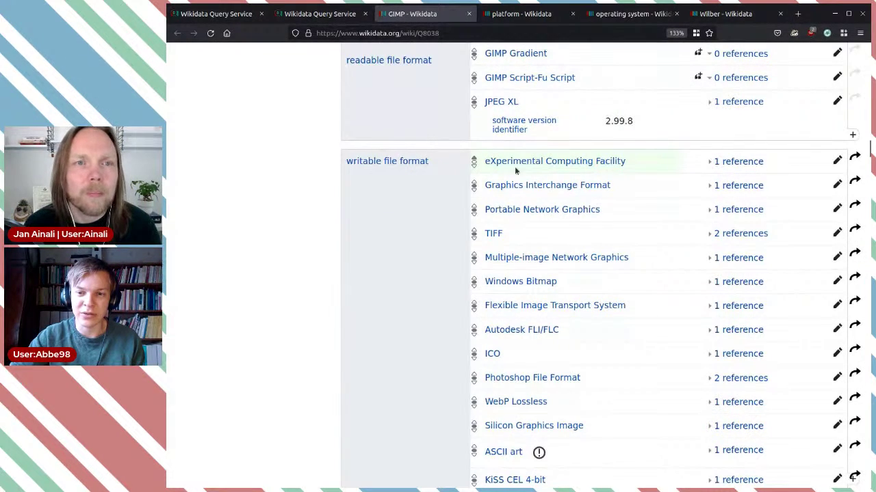
scroll(552, 194, down, 3)
scroll(552, 194, up, 3)
scroll(552, 195, down, 10)
scroll(552, 198, down, 5)
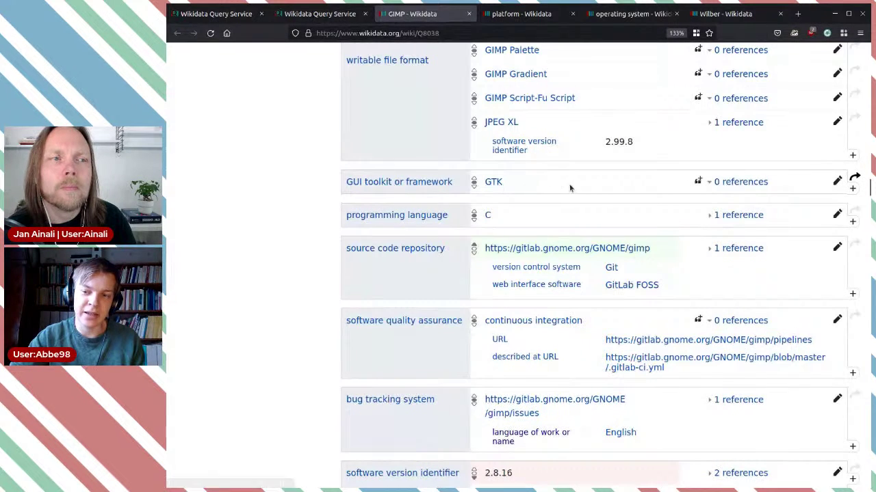
Step: Review GIMP's source code repository, software quality assurance and bug tracking system statements with their qualifiers
scroll(576, 198, down, 2)
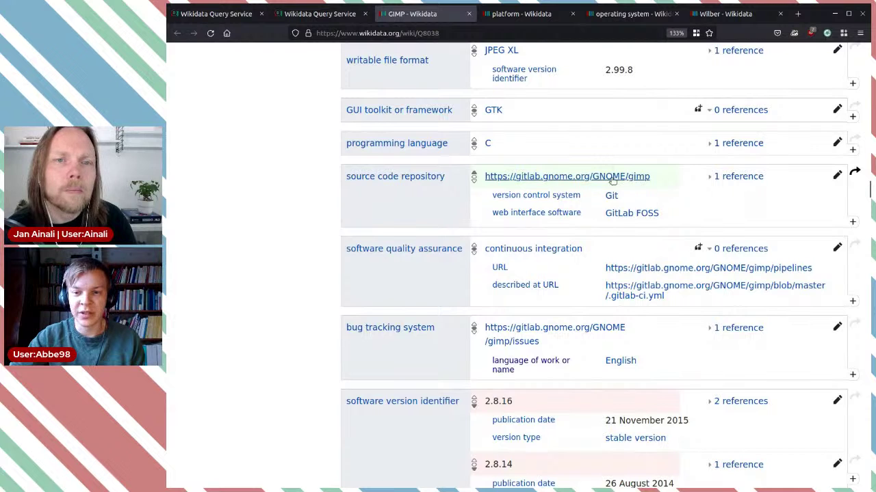
scroll(583, 235, down, 2)
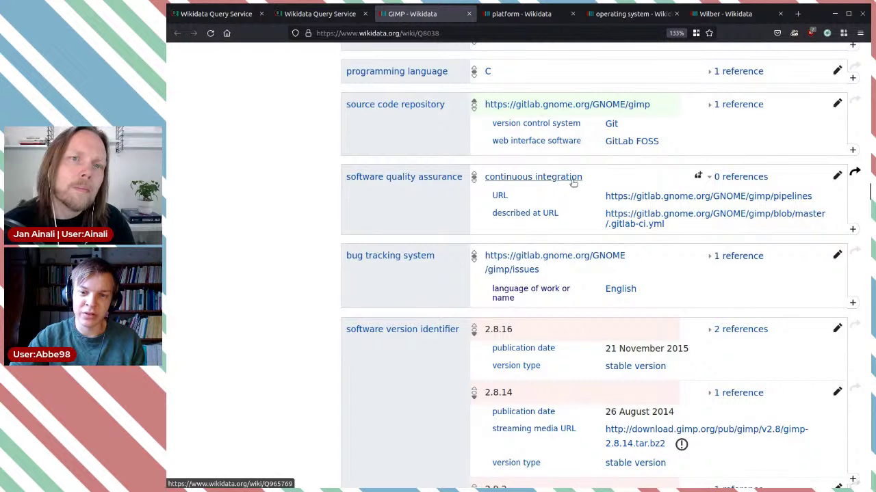
drag(596, 179, 480, 180)
click(441, 205)
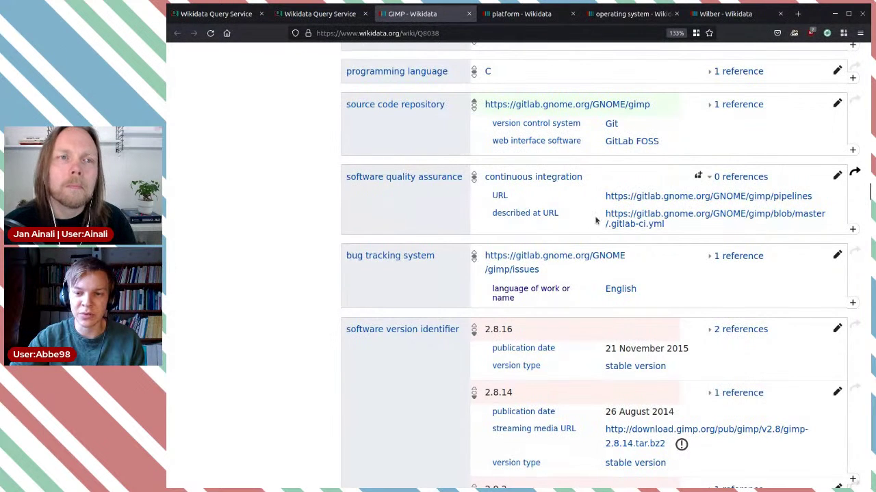
scroll(495, 212, down, 2)
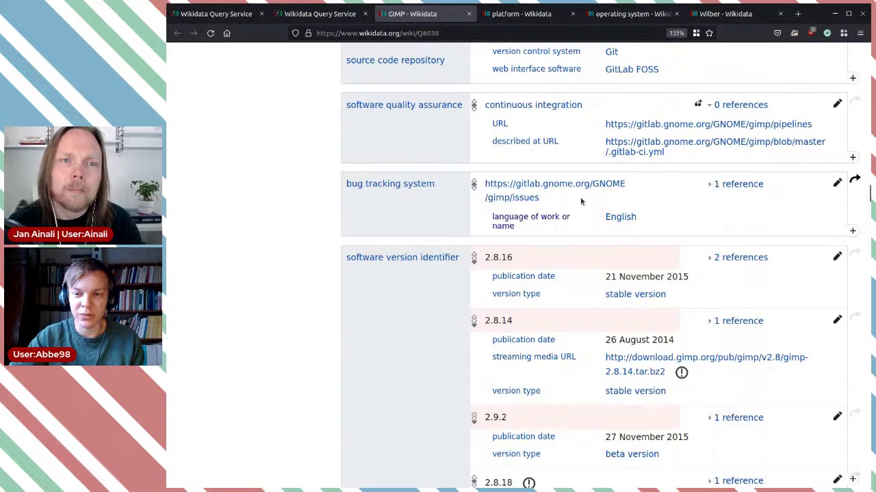
scroll(588, 232, down, 4)
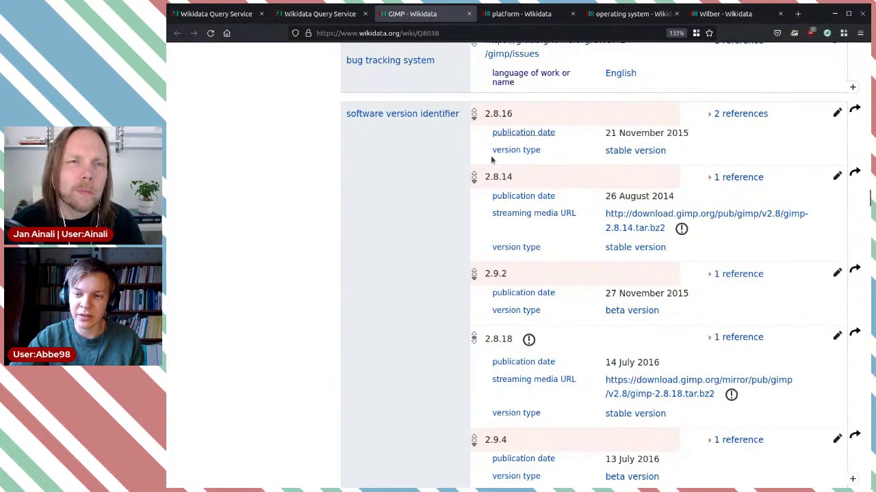
Step: Examine GIMP's software version identifiers, comparing ranks, publication dates and version types such as the beta version 2.9.4
scroll(551, 286, down, 5)
scroll(551, 283, down, 5)
scroll(551, 283, down, 20)
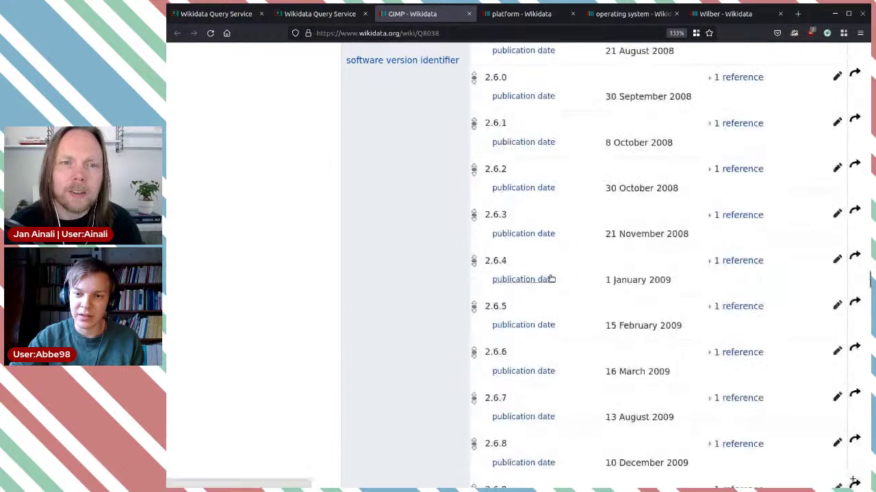
scroll(552, 279, down, 20)
scroll(625, 226, up, 4)
scroll(636, 226, up, 10)
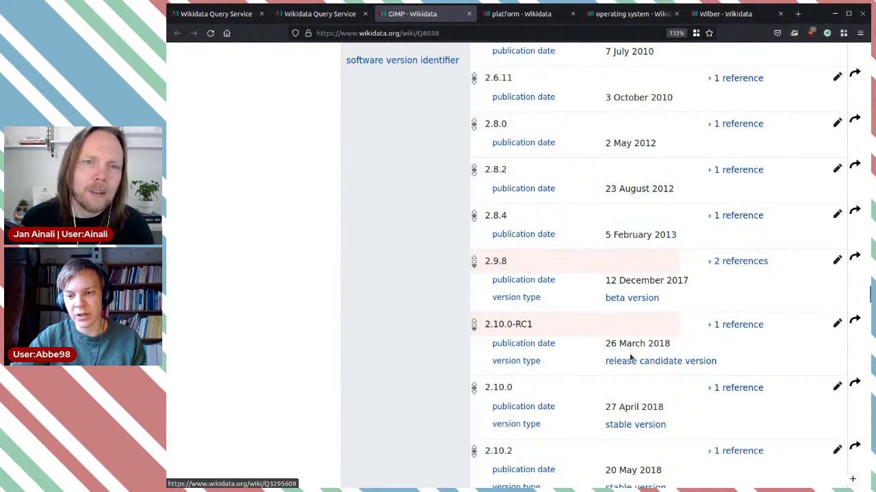
scroll(586, 277, up, 15)
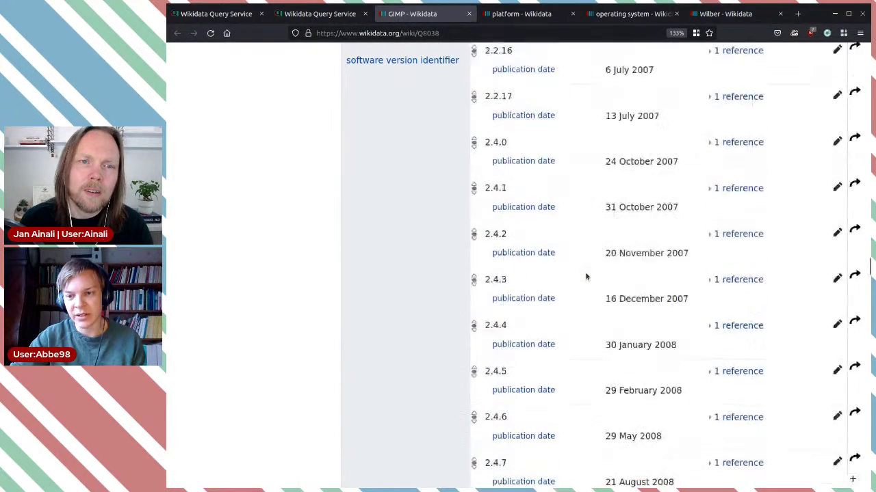
scroll(585, 276, up, 20)
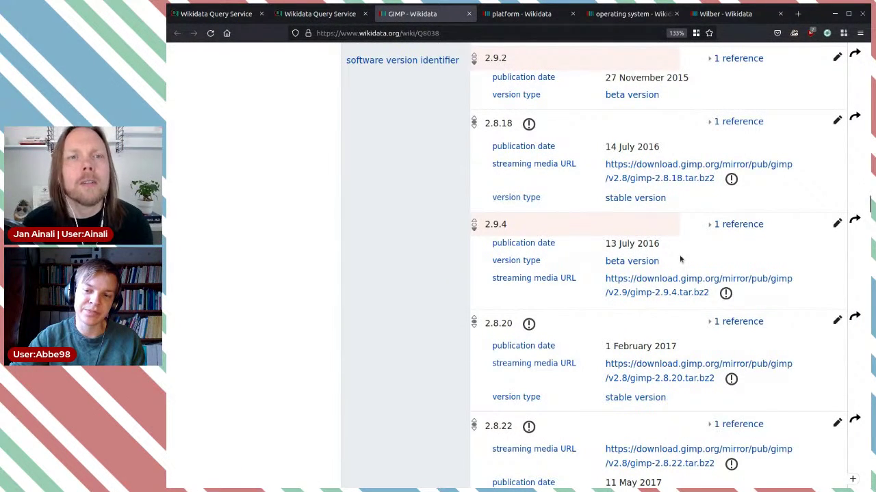
key(ctrl+shift+Right)
key(ctrl+shift+Right)
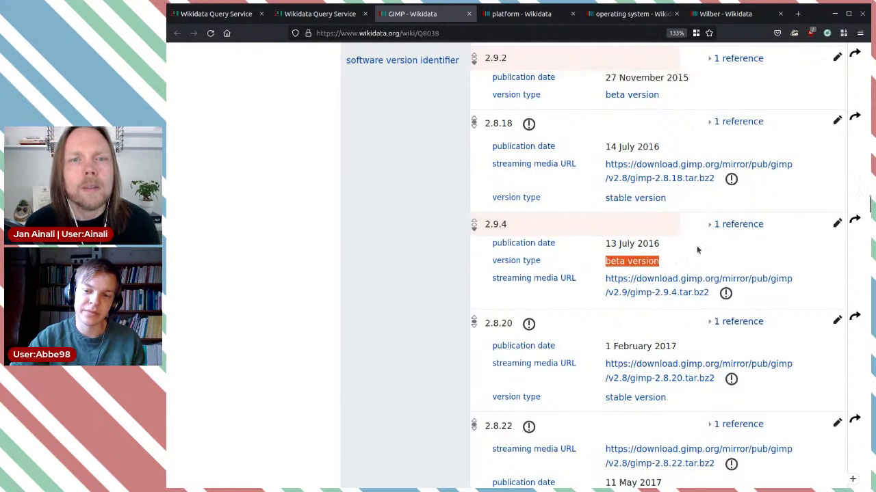
click(699, 245)
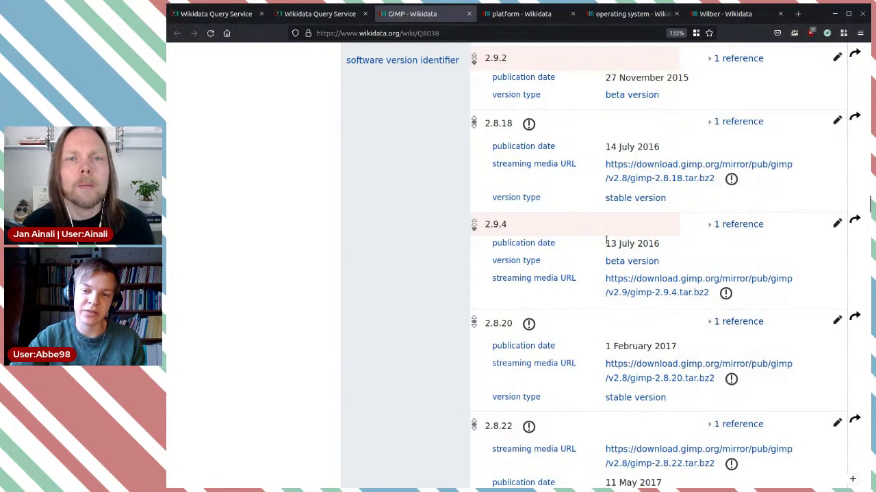
Step: Set the rank of GIMP's software version identifier 2.99.10 to normal and publish the change
drag(869, 206, 855, 349)
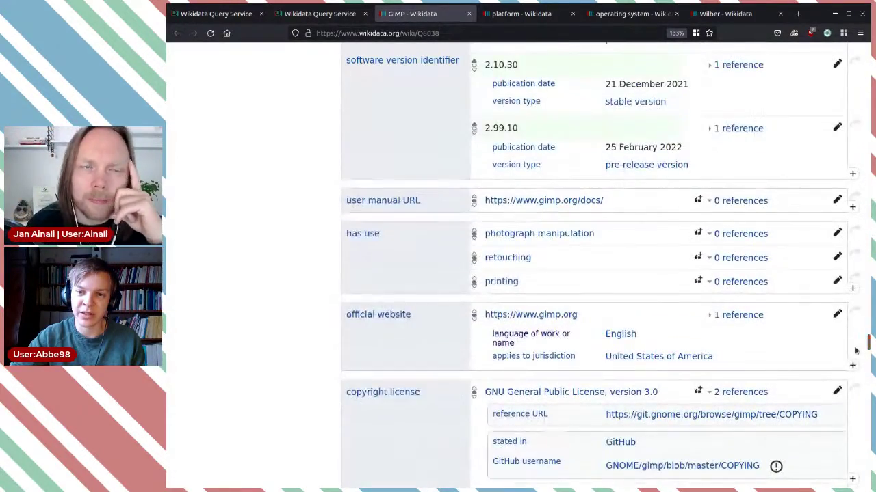
scroll(613, 250, up, 3)
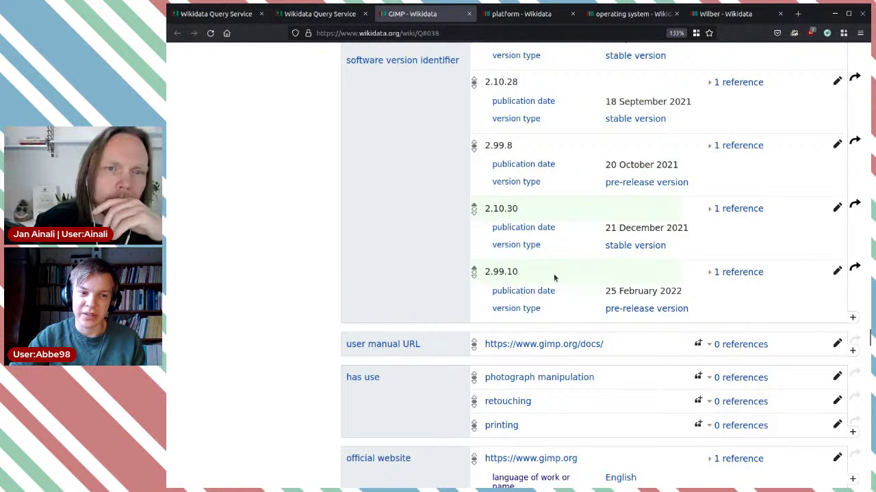
click(738, 272)
click(758, 274)
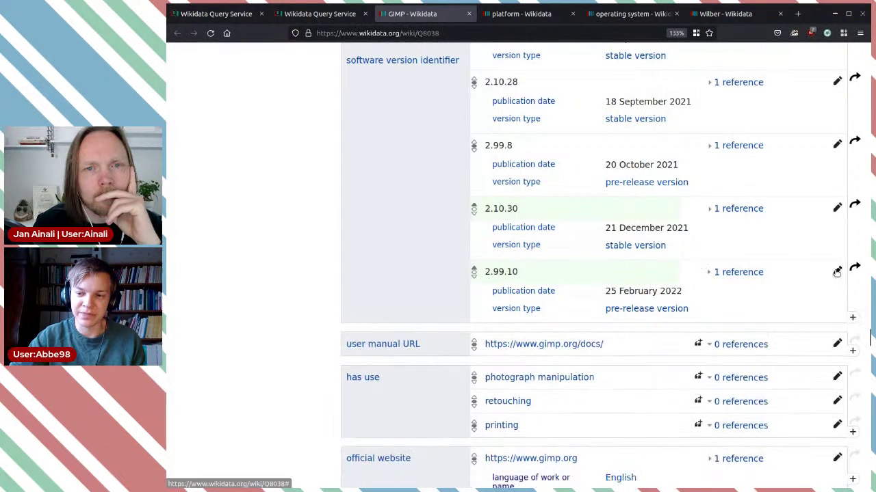
click(837, 272)
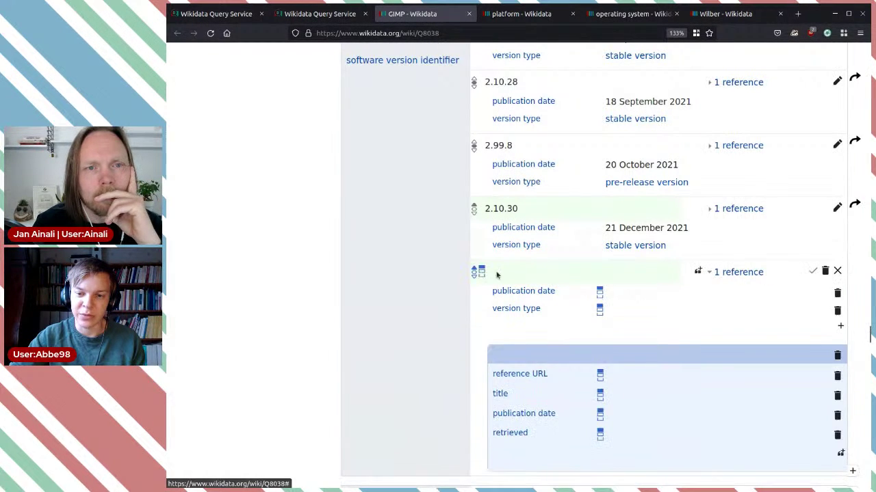
click(475, 274)
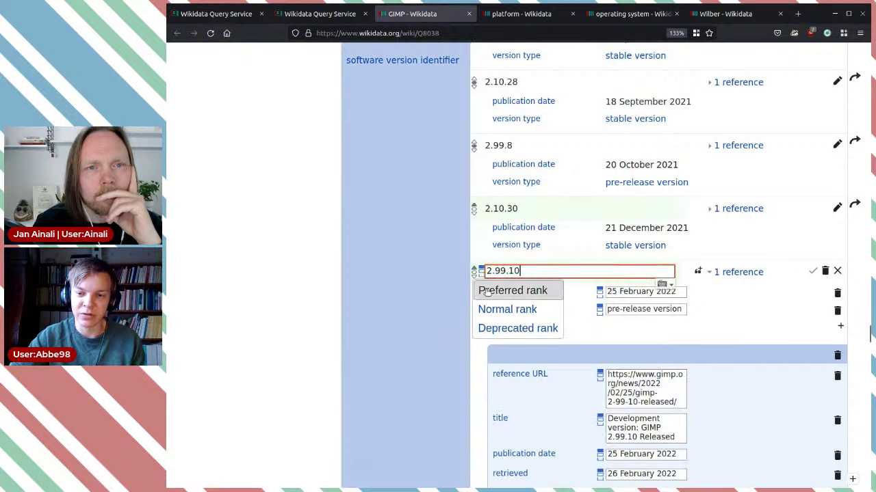
click(490, 307)
scroll(563, 268, down, 2)
click(813, 199)
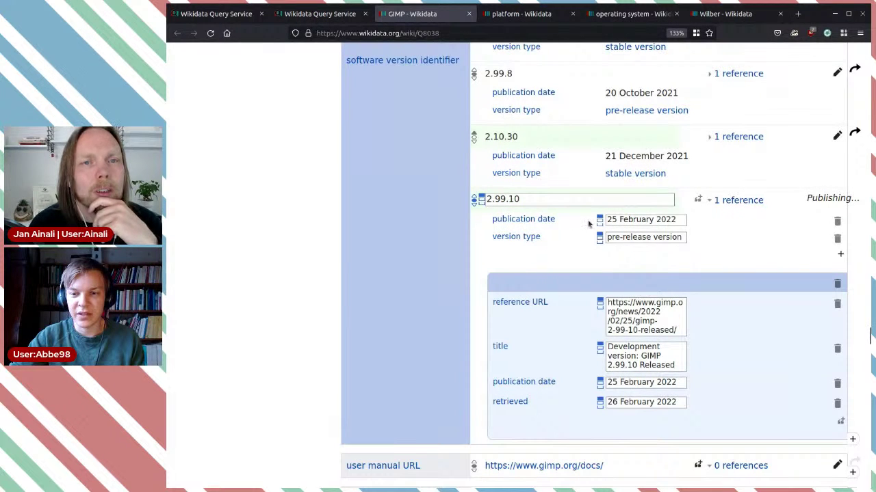
Step: Review the published 2.99.10 statement with its reference, and the user manual and official website statements below it
scroll(587, 222, down, 2)
scroll(584, 221, up, 3)
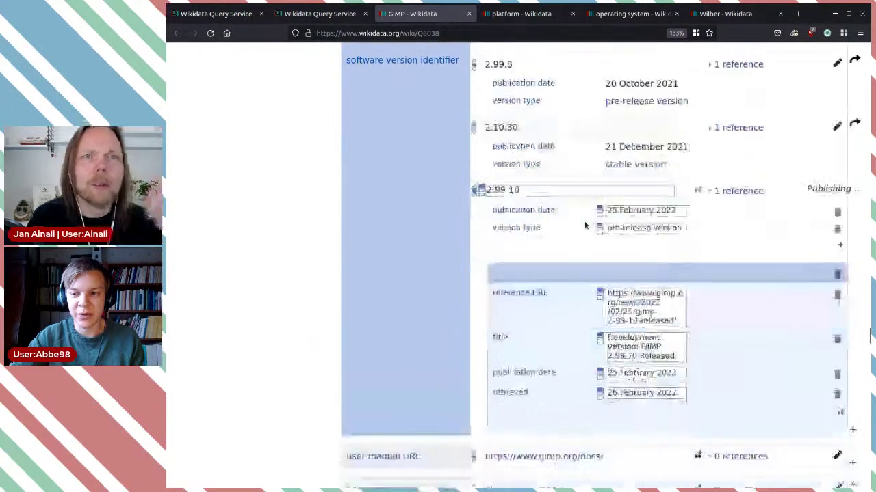
scroll(585, 221, down, 2)
scroll(585, 225, up, 1)
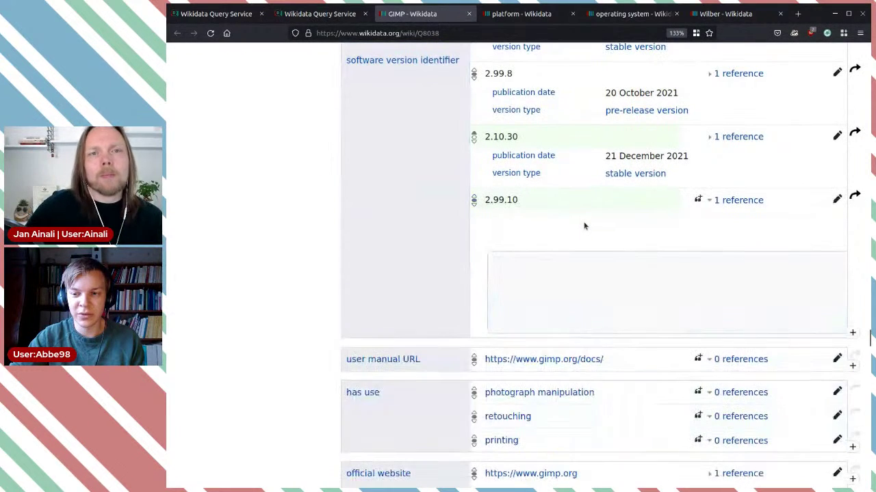
scroll(483, 236, down, 4)
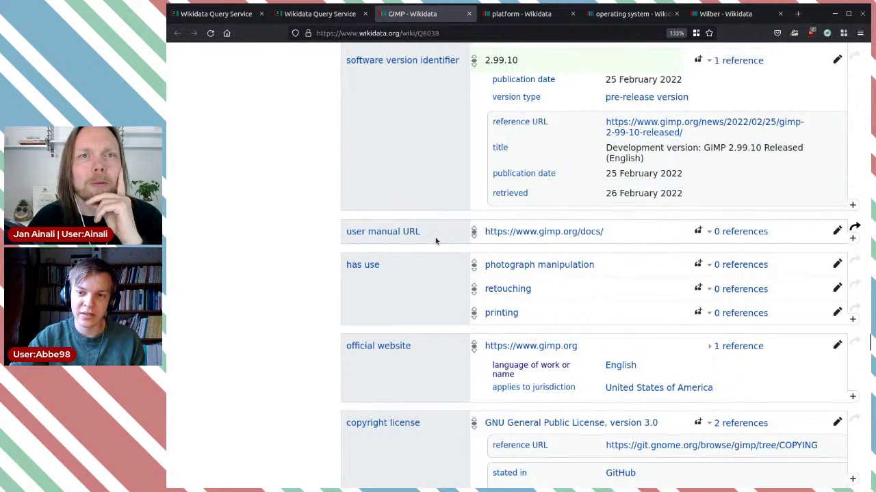
scroll(435, 241, up, 2)
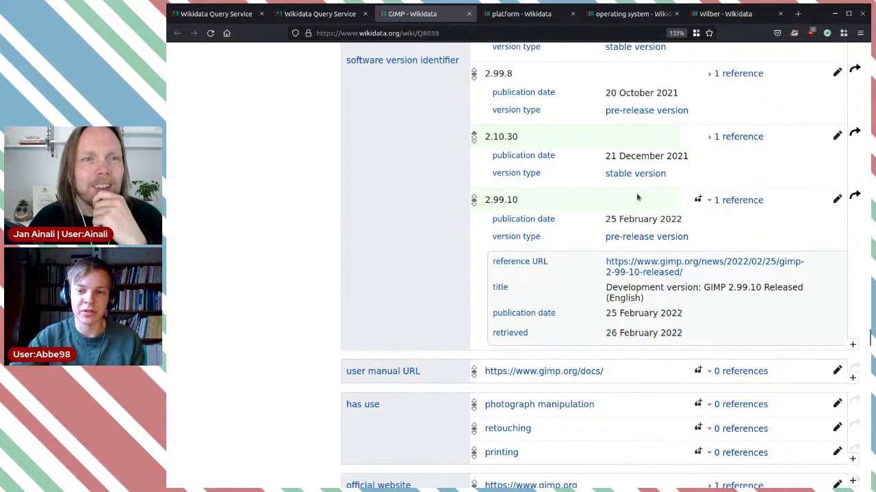
Step: Review GIMP's user manual URL, has use and official website statements, including the website's reference and qualifiers
scroll(416, 247, down, 2)
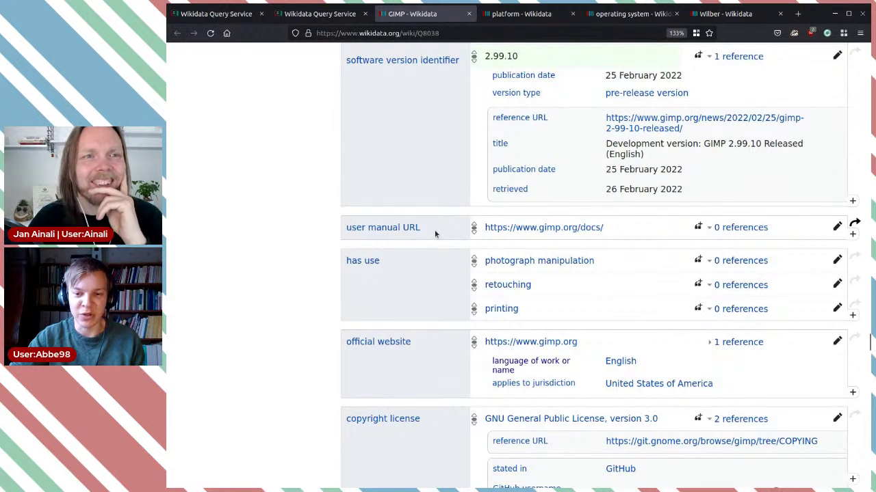
triple_click(435, 230)
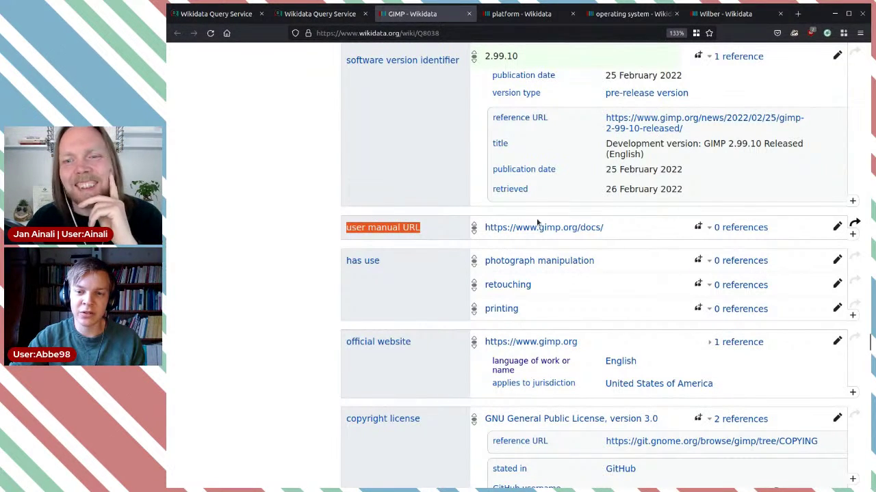
triple_click(411, 268)
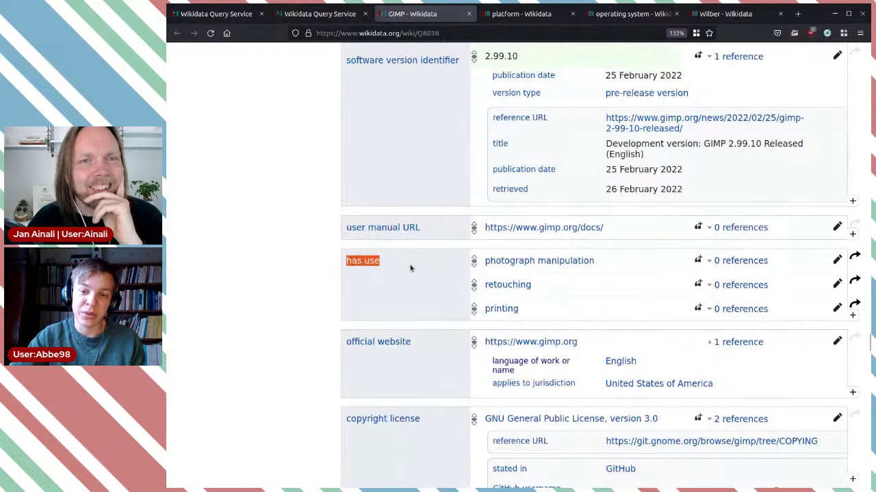
click(442, 273)
scroll(455, 265, down, 3)
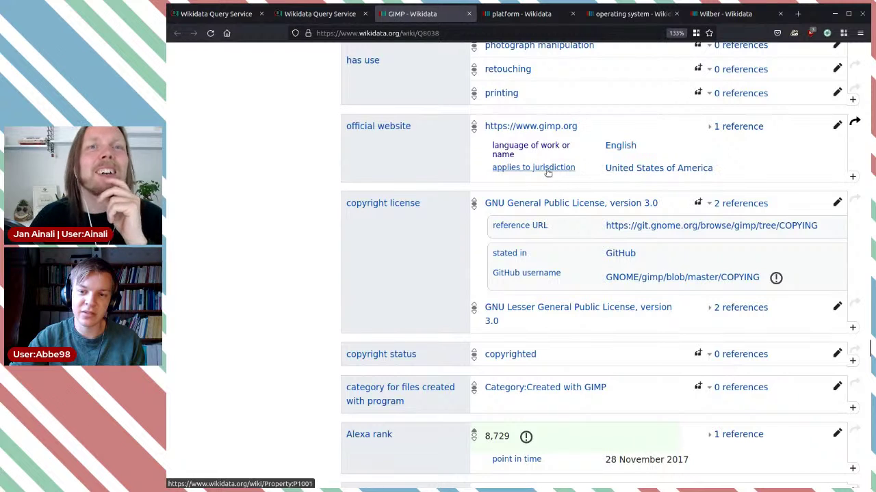
click(738, 127)
click(738, 127)
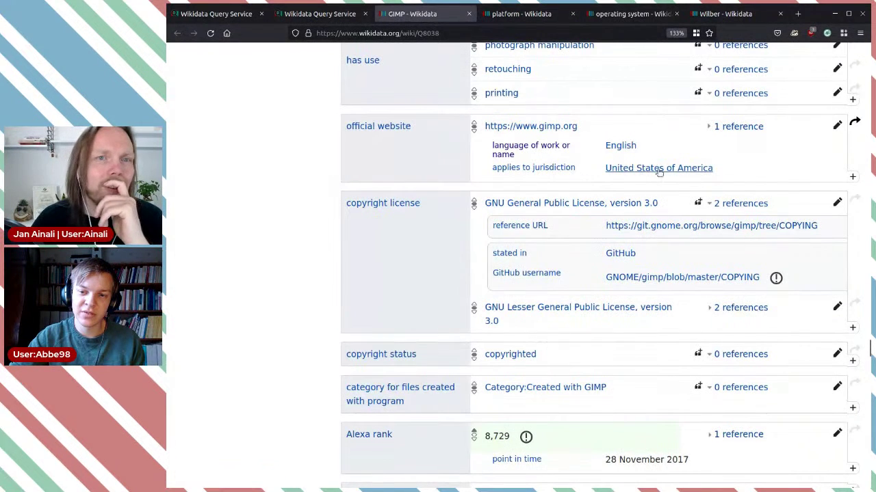
Step: Compare the official website's jurisdiction qualifier with the copyright license, copyright status and created-files category statements of GIMP
scroll(383, 225, down, 2)
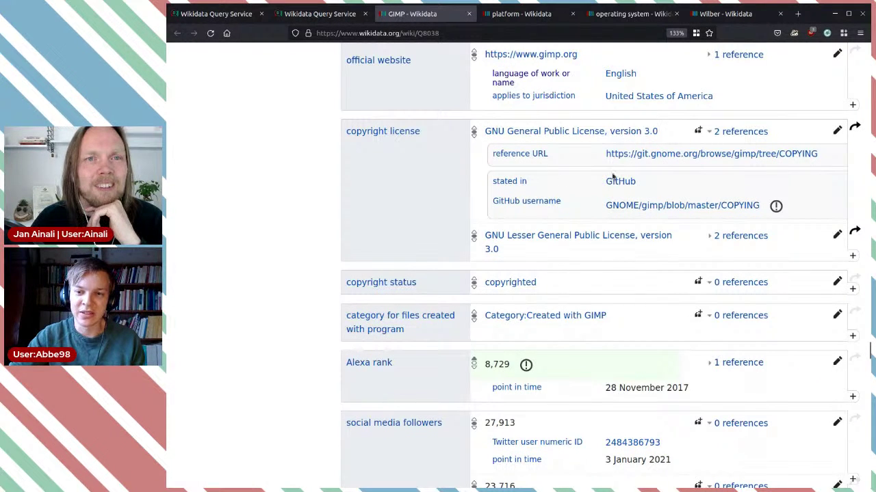
scroll(434, 181, down, 3)
scroll(479, 181, up, 3)
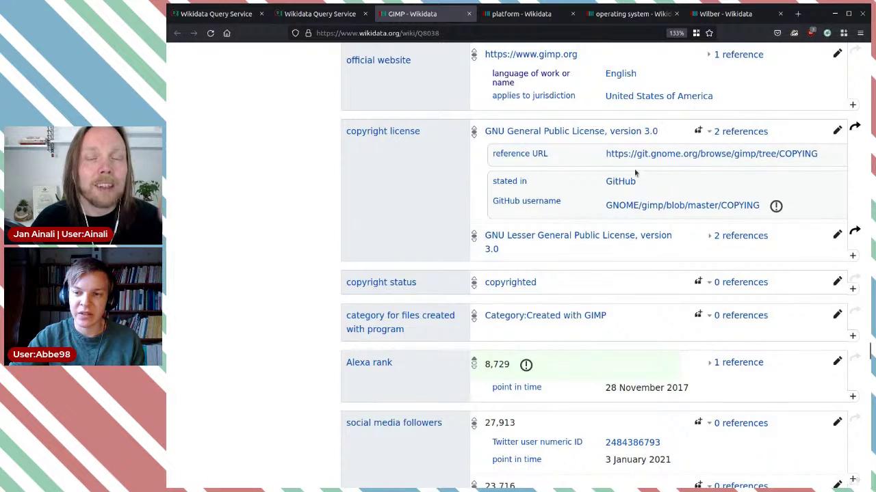
scroll(629, 223, down, 3)
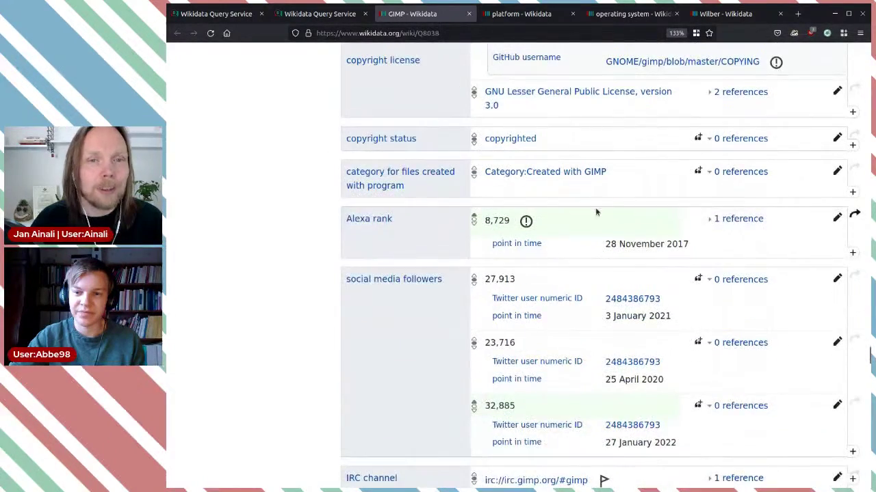
scroll(595, 207, up, 5)
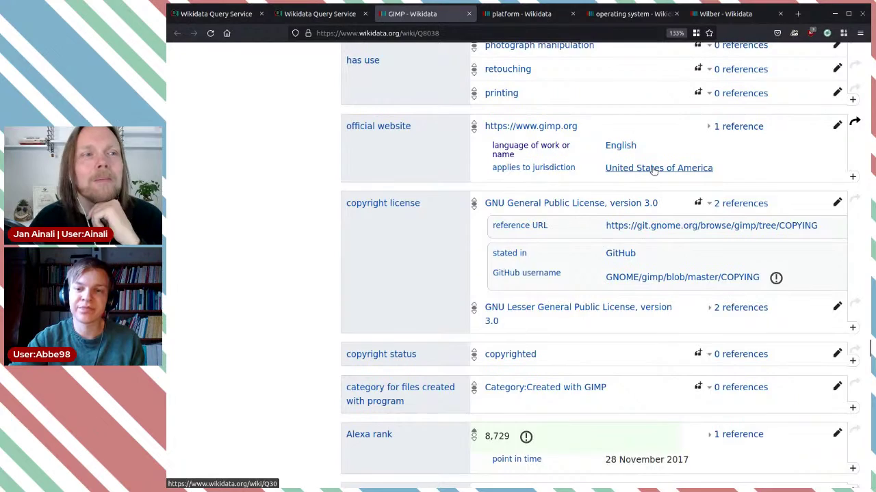
scroll(654, 171, down, 2)
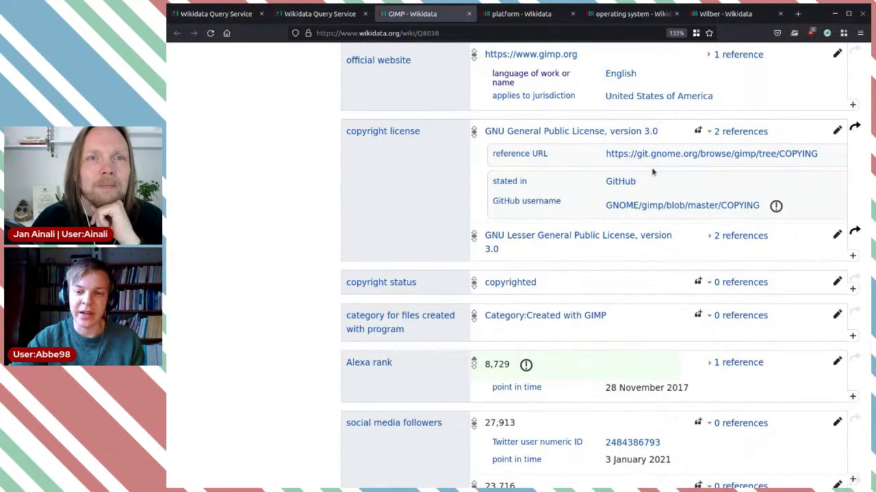
scroll(653, 171, down, 2)
scroll(653, 171, down, 2)
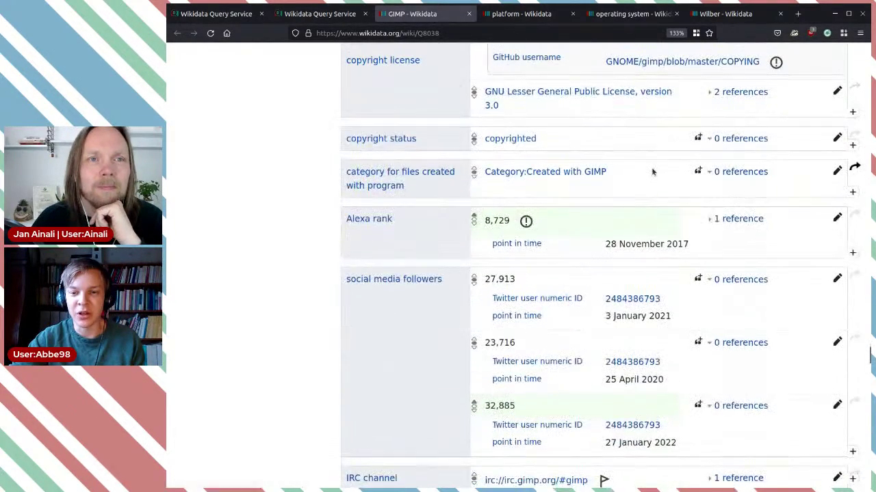
Step: Inspect the potential issue flagged on GIMP's Alexa rank statement
scroll(653, 171, down, 2)
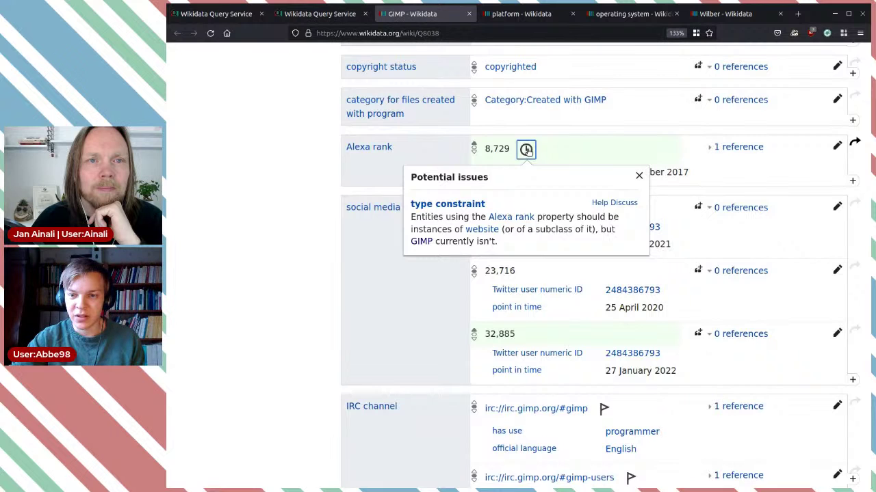
click(564, 157)
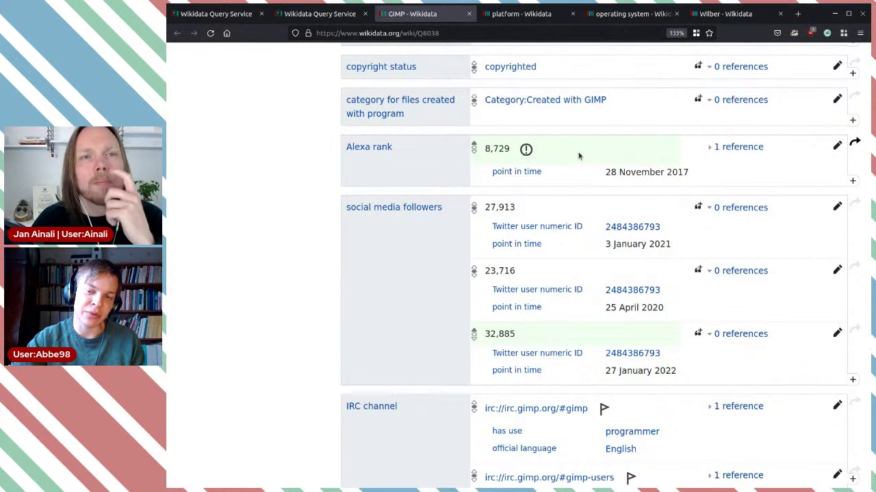
triple_click(439, 149)
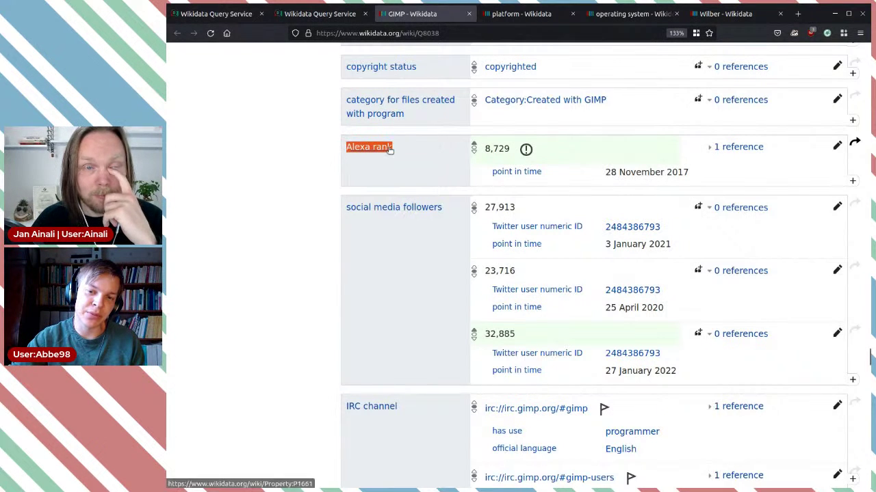
click(428, 151)
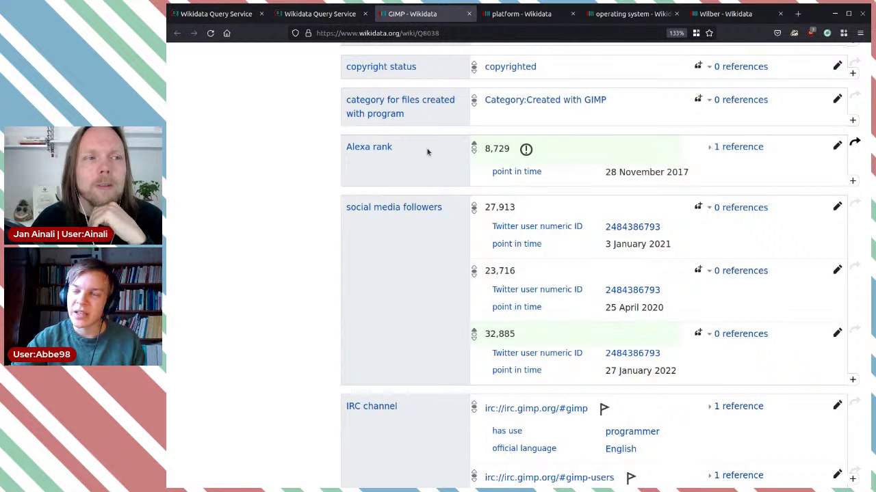
triple_click(428, 152)
click(428, 151)
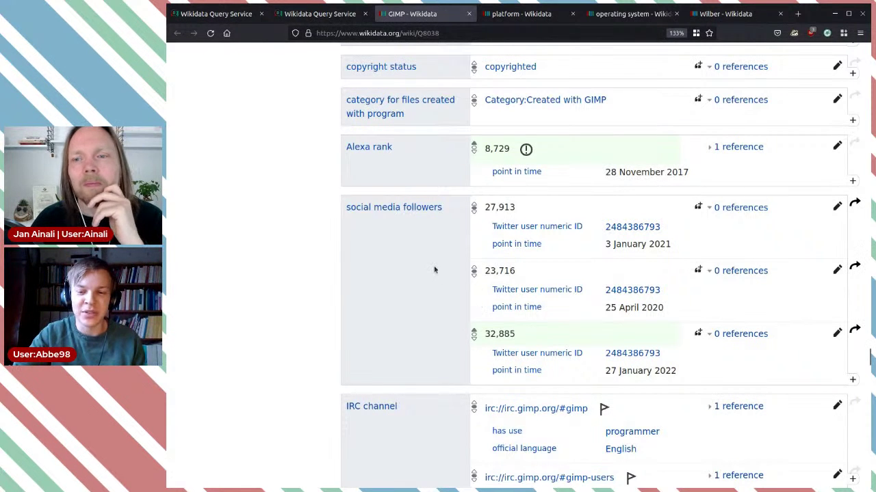
Step: Examine the constraint suggestion and the reference on GIMP's irc://irc.gimp.org/#gimp IRC channel statement
scroll(433, 270, down, 3)
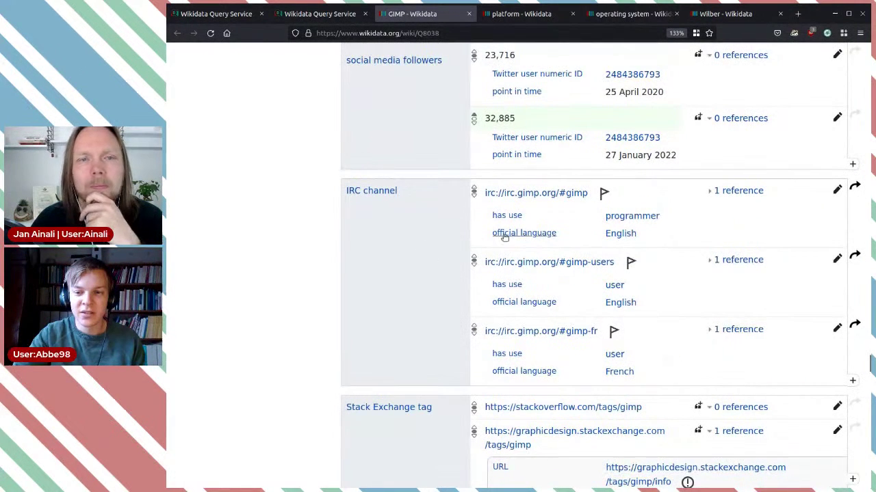
click(603, 194)
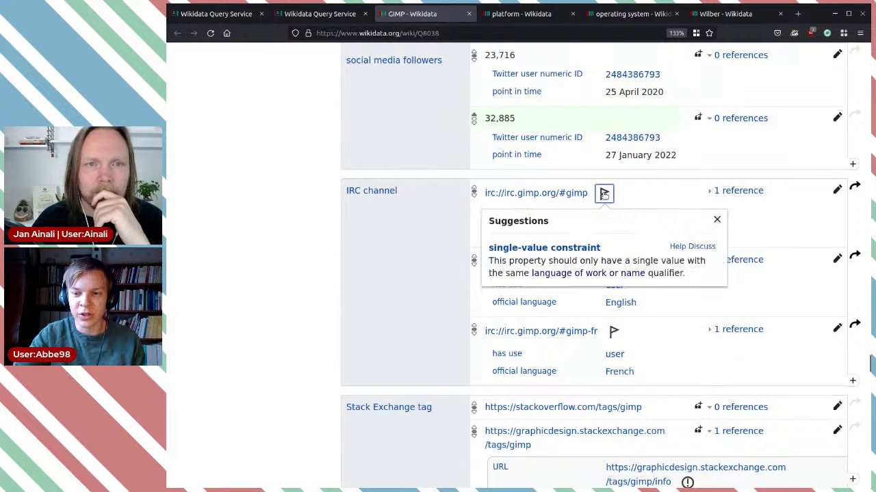
click(605, 192)
click(605, 193)
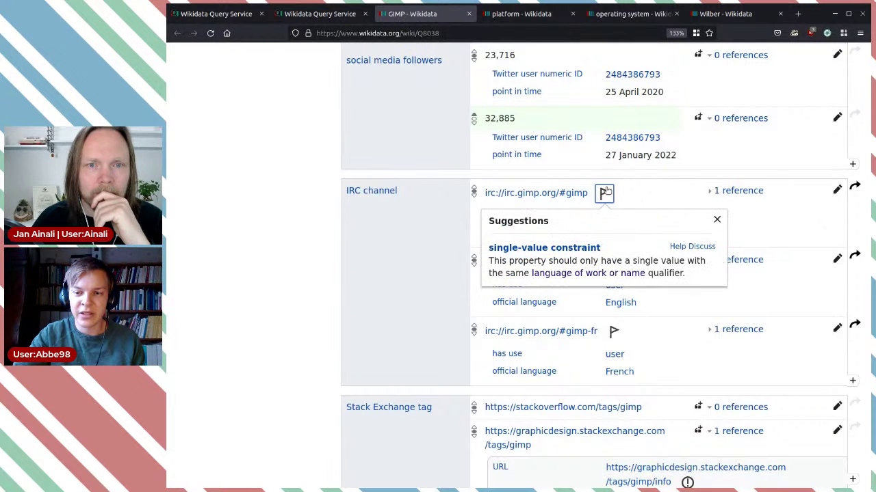
click(654, 185)
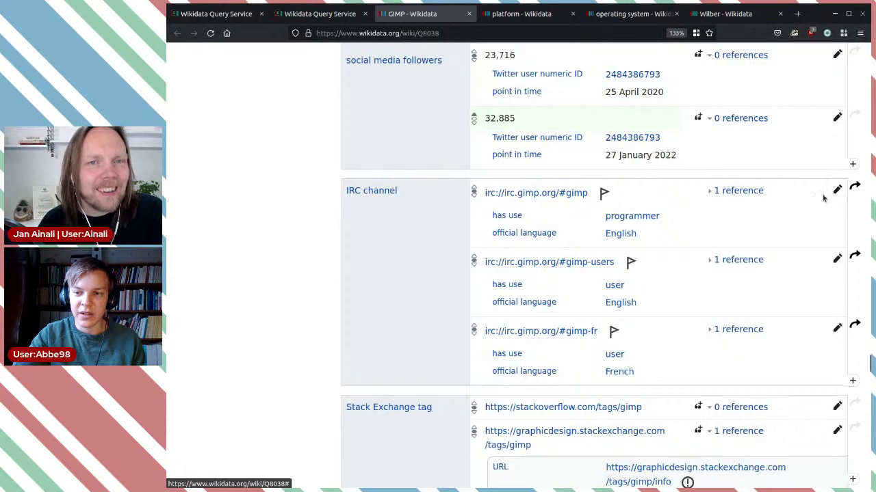
click(745, 193)
click(744, 191)
Step: Try to open the irc://irc.gimp.org/#gimp IRC channel statement for editing
click(836, 189)
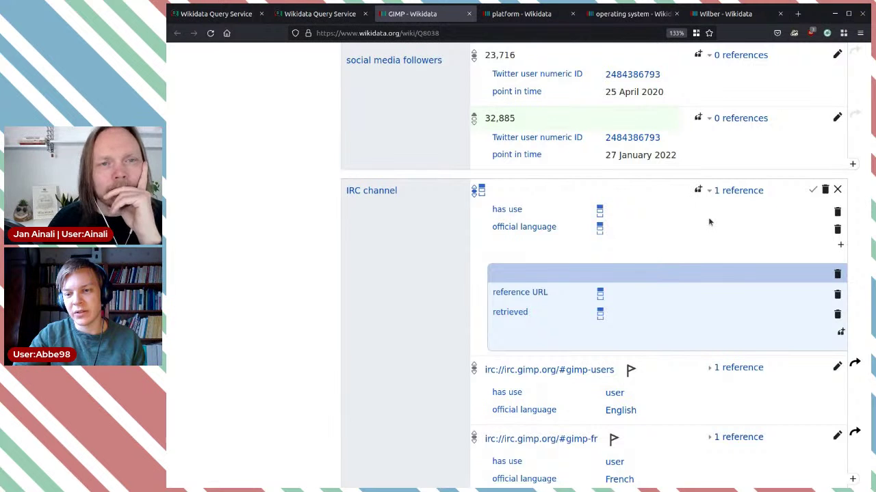
scroll(706, 219, down, 2)
scroll(705, 223, up, 2)
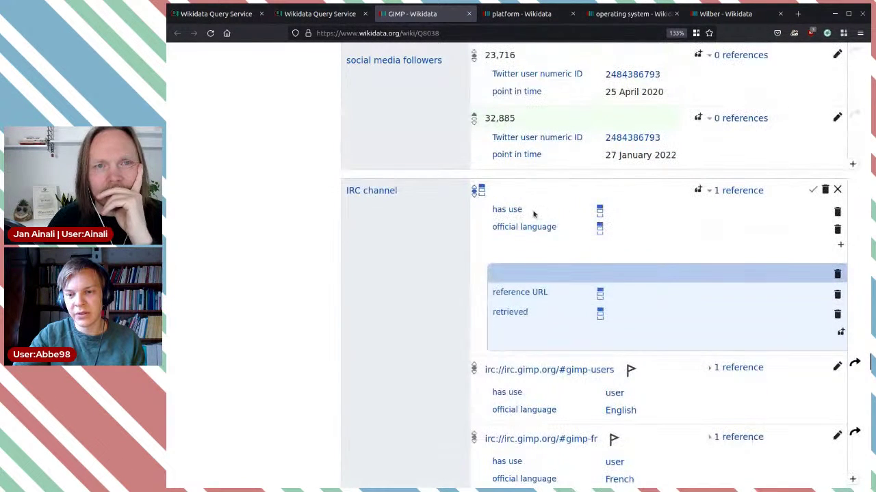
Step: Reload the GIMP item page, retrying until the server responds with a full page
click(212, 33)
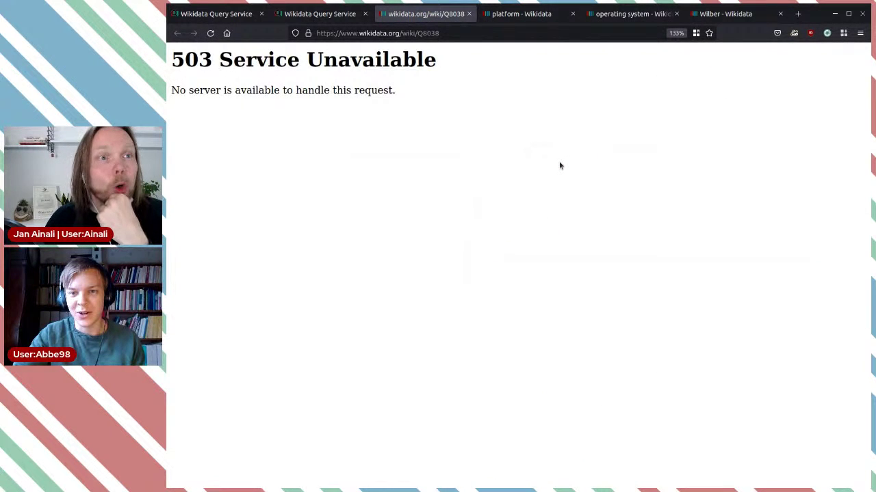
click(210, 34)
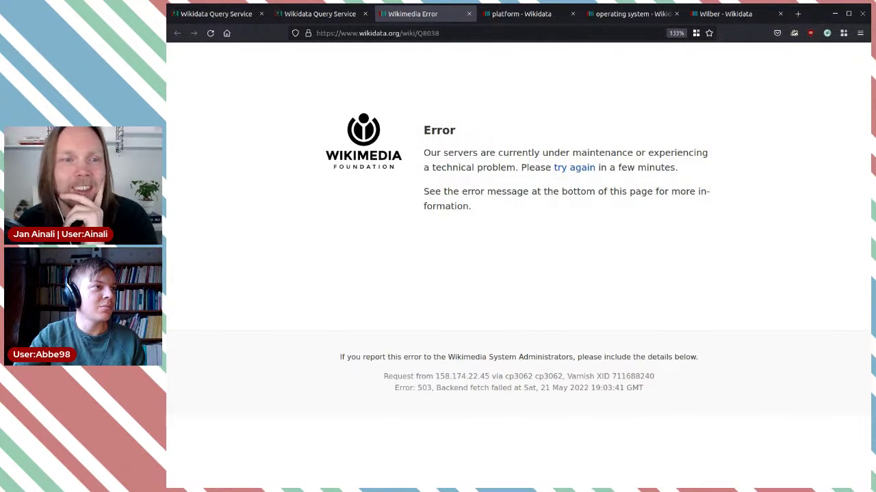
click(210, 33)
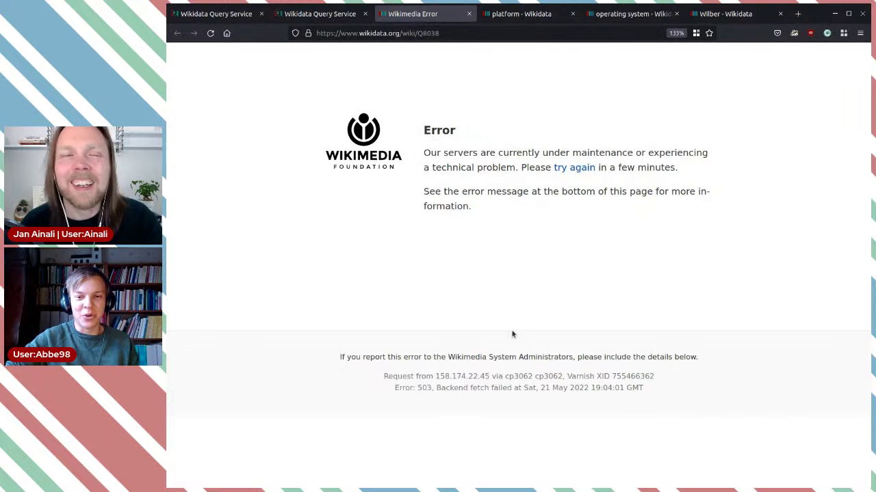
Step: Read the explanation and retry advice on the Wikimedia error page
drag(572, 221, 425, 167)
click(602, 227)
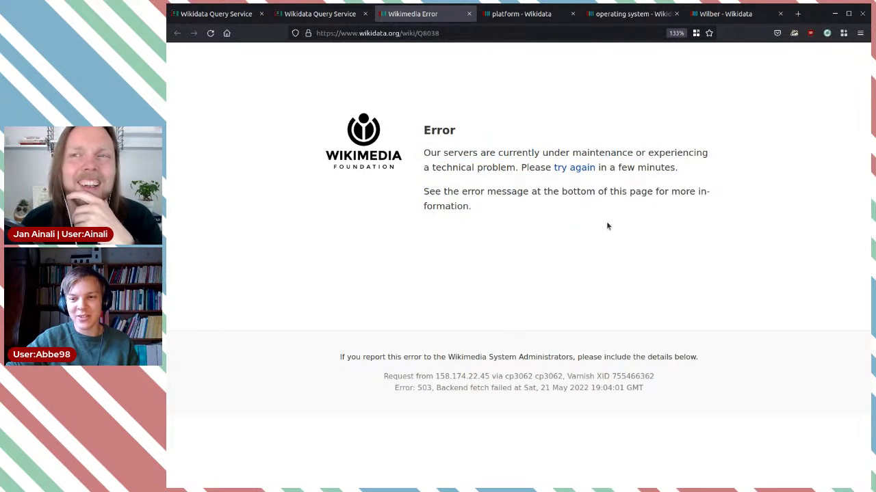
drag(489, 225, 460, 192)
click(538, 222)
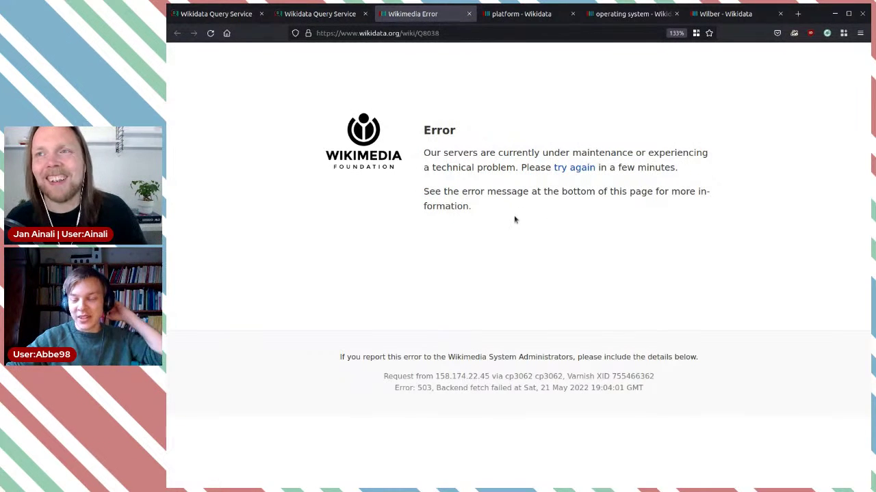
drag(488, 208, 420, 158)
click(420, 159)
drag(679, 171, 473, 154)
click(474, 154)
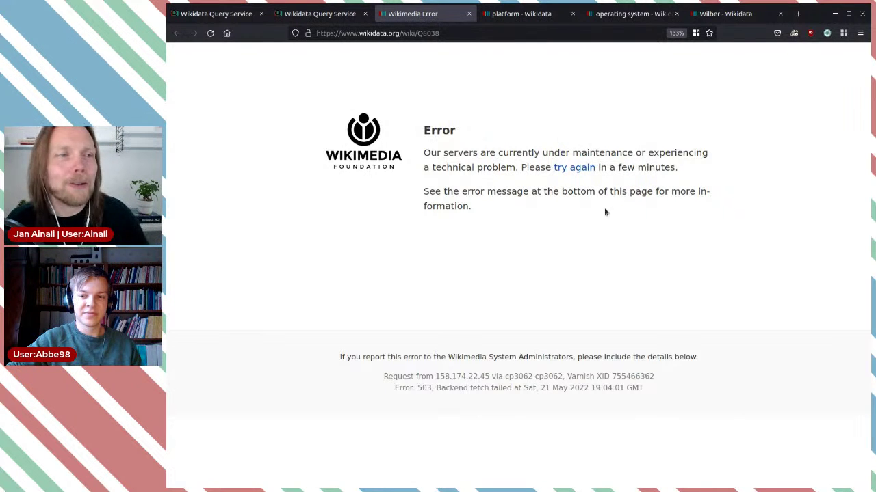
Step: Try to capture a screenshot of the Wikimedia error page
key(ctrl+shift+s)
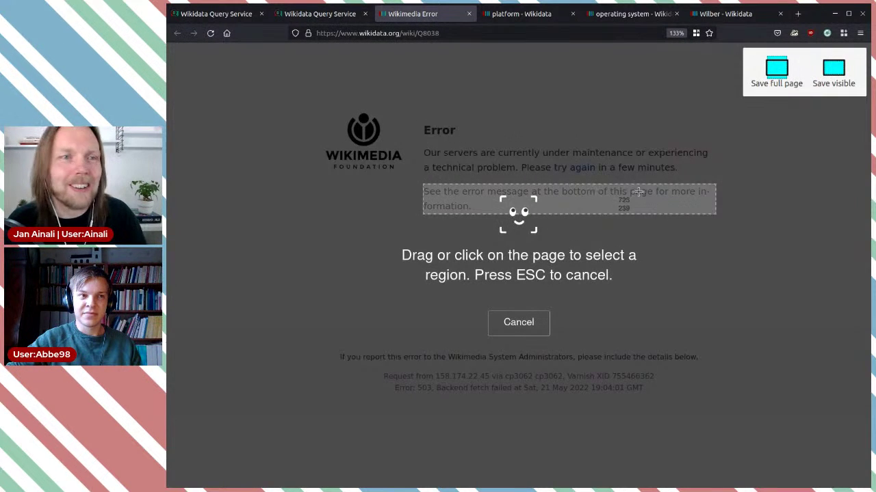
key(Escape)
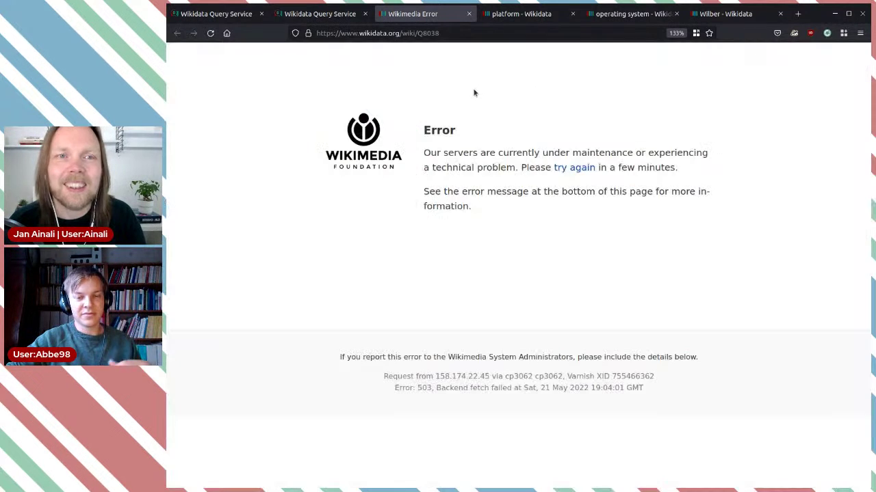